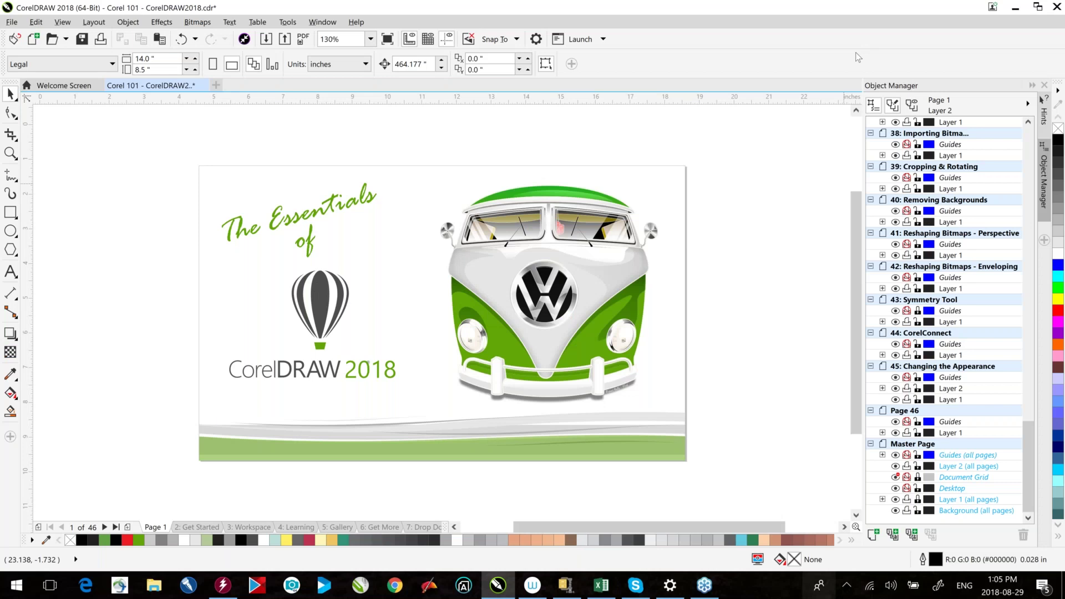
- Show the Get Started page of the Corel 101 document and open the Welcome Screen
click(192, 527)
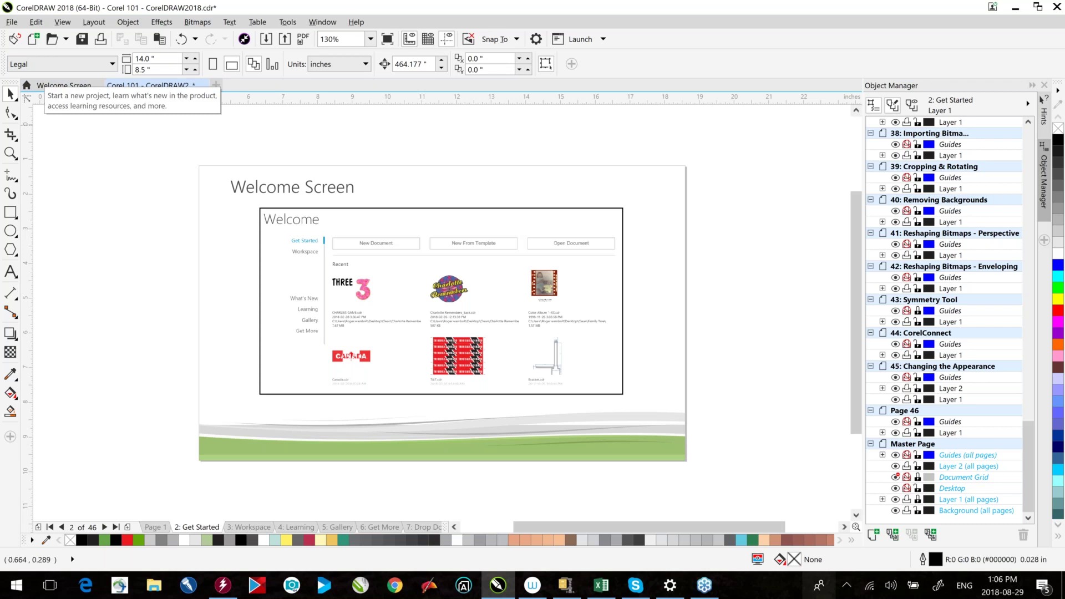
click(356, 23)
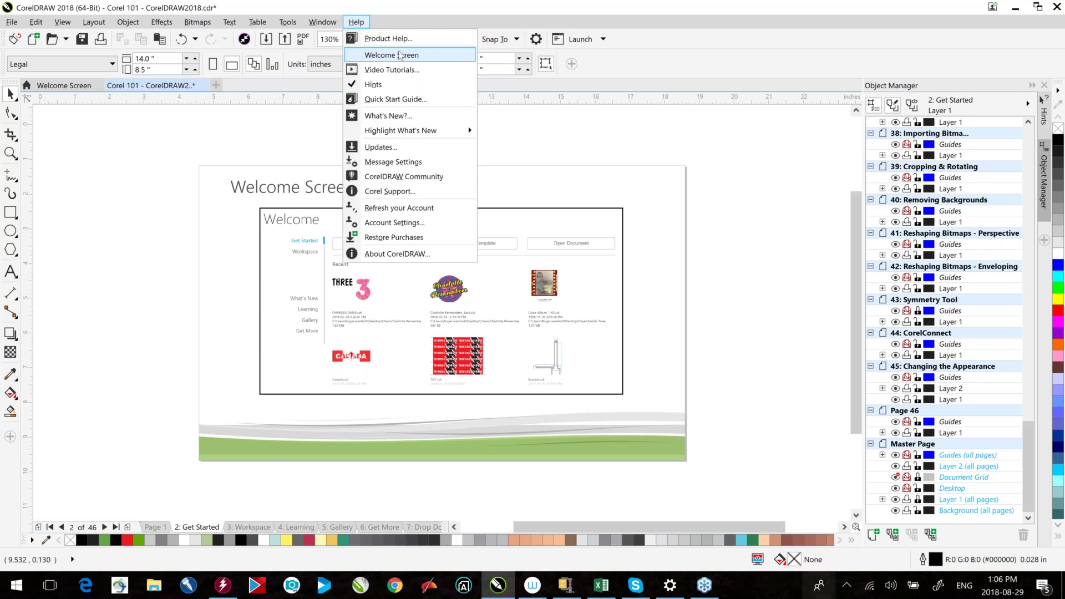
click(687, 65)
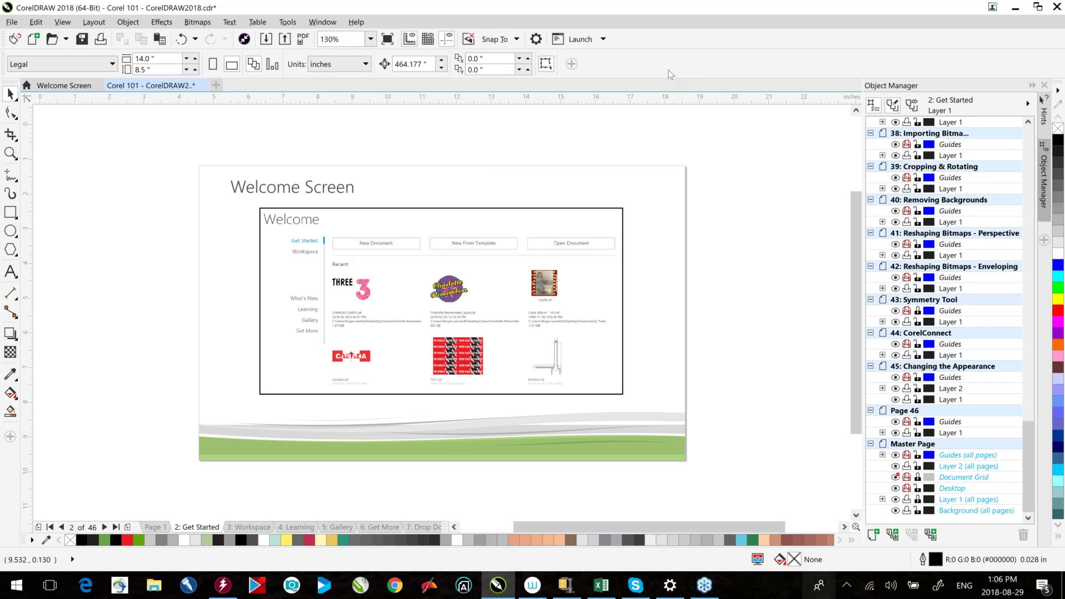
click(72, 86)
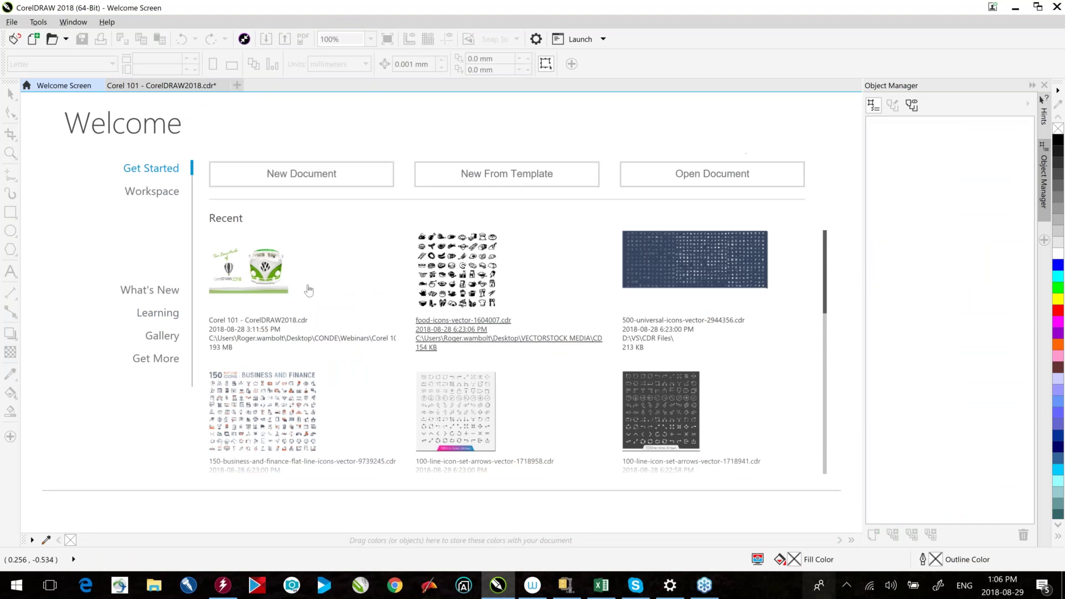
click(151, 191)
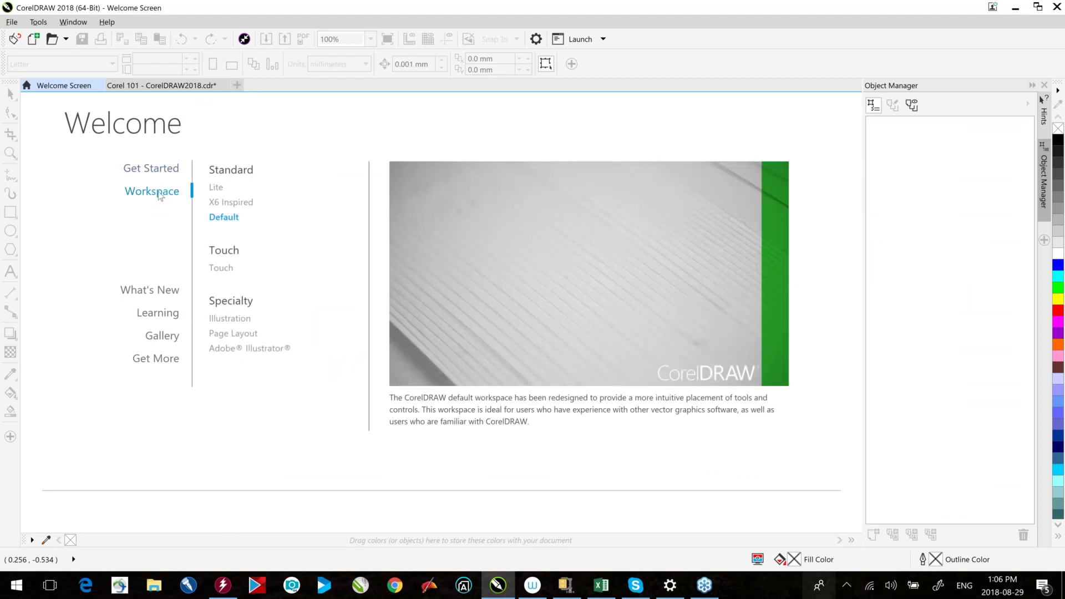
mouse_move(295, 316)
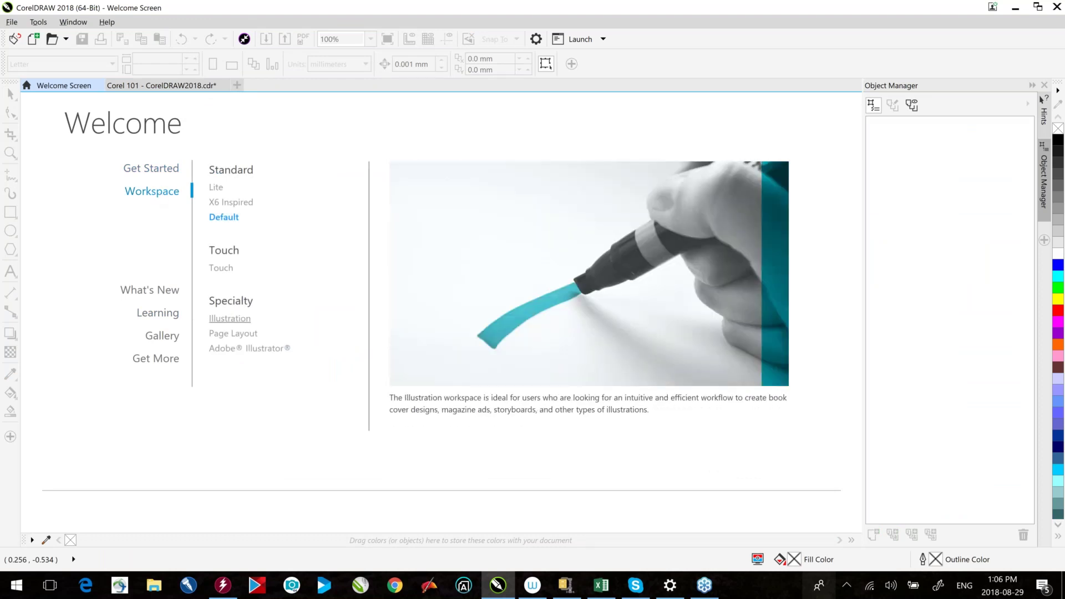
mouse_move(220, 269)
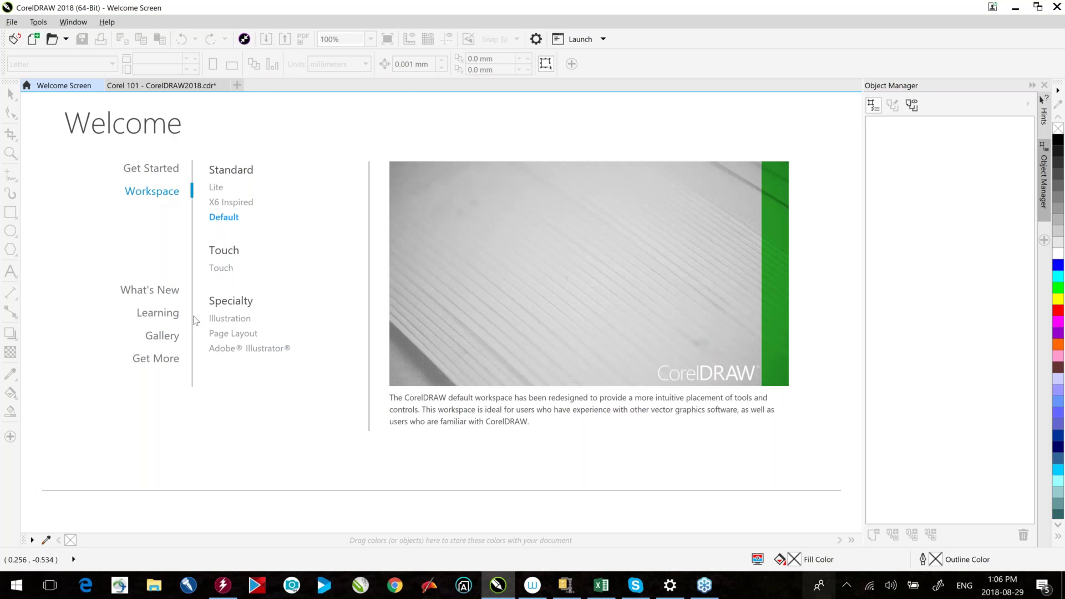
- Browse the What's New feature articles on the Welcome Screen and show the Learning tutorials
click(149, 290)
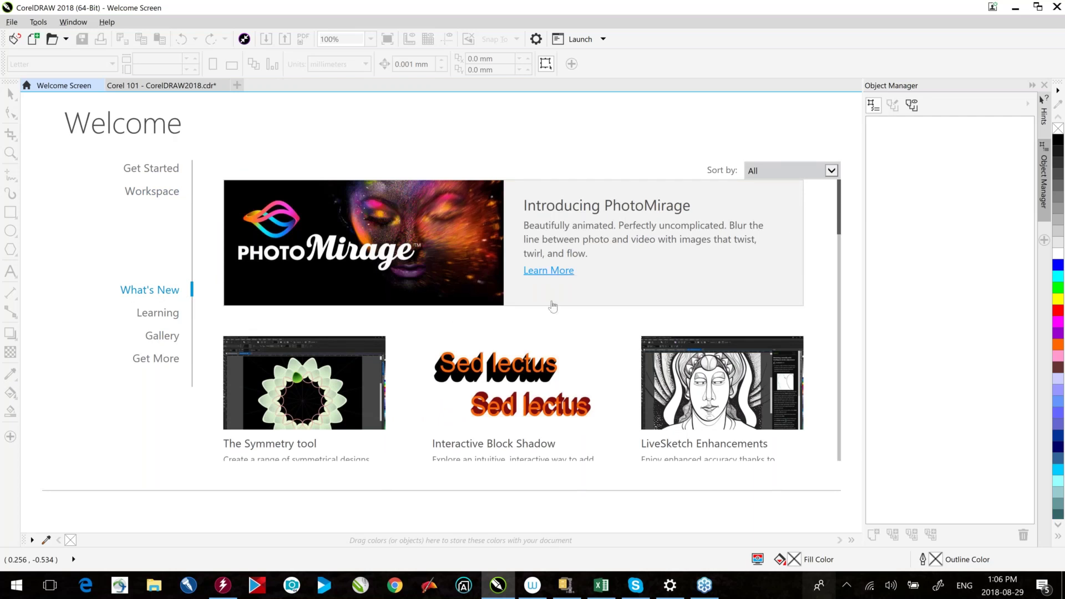
scroll(557, 306, down, 1)
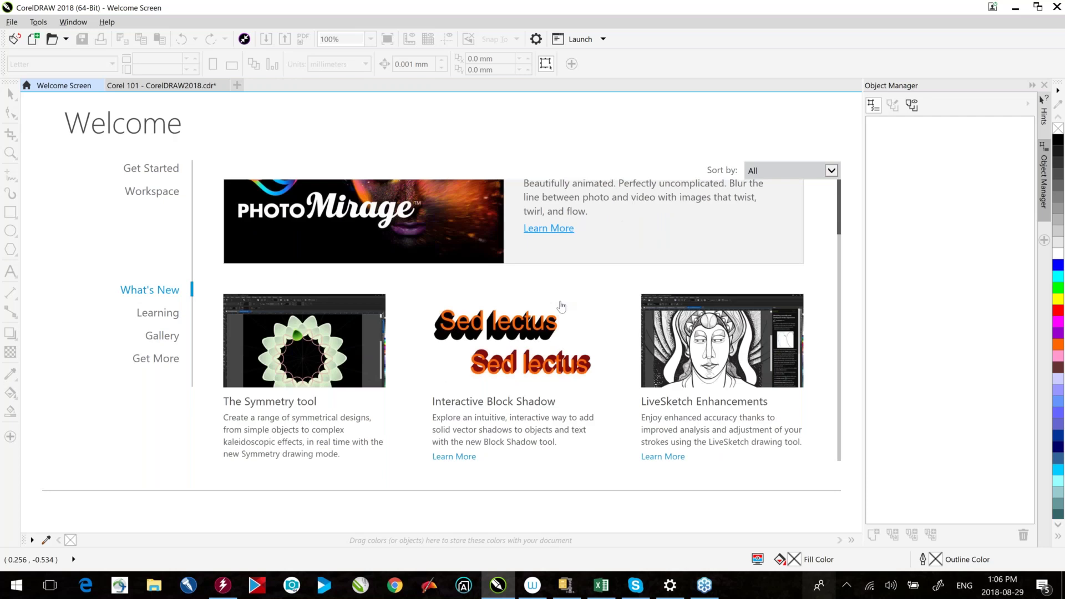
scroll(561, 306, down, 5)
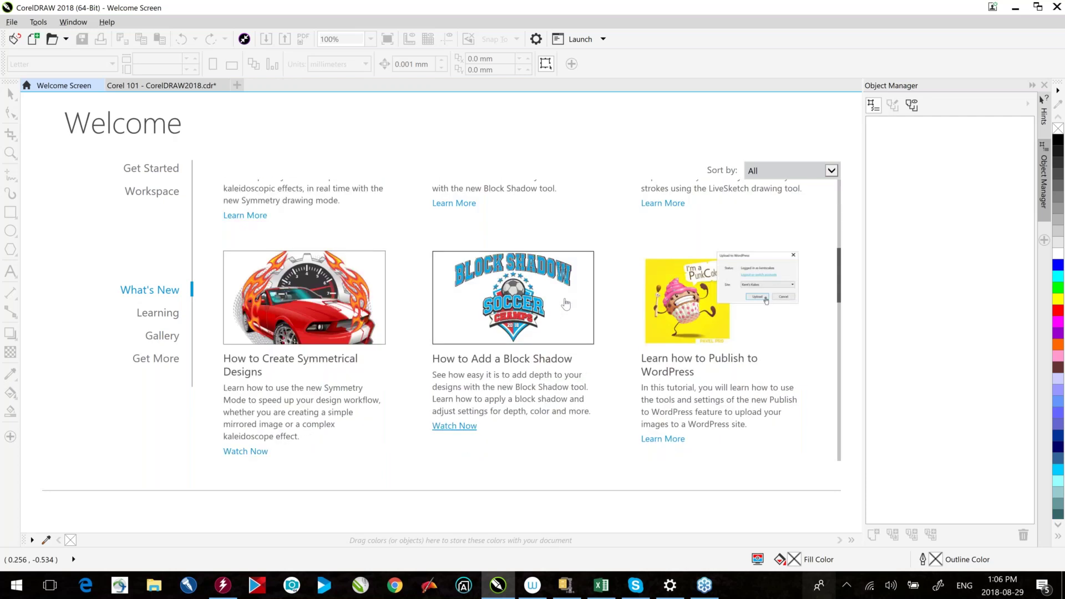
scroll(566, 304, down, 3)
click(158, 312)
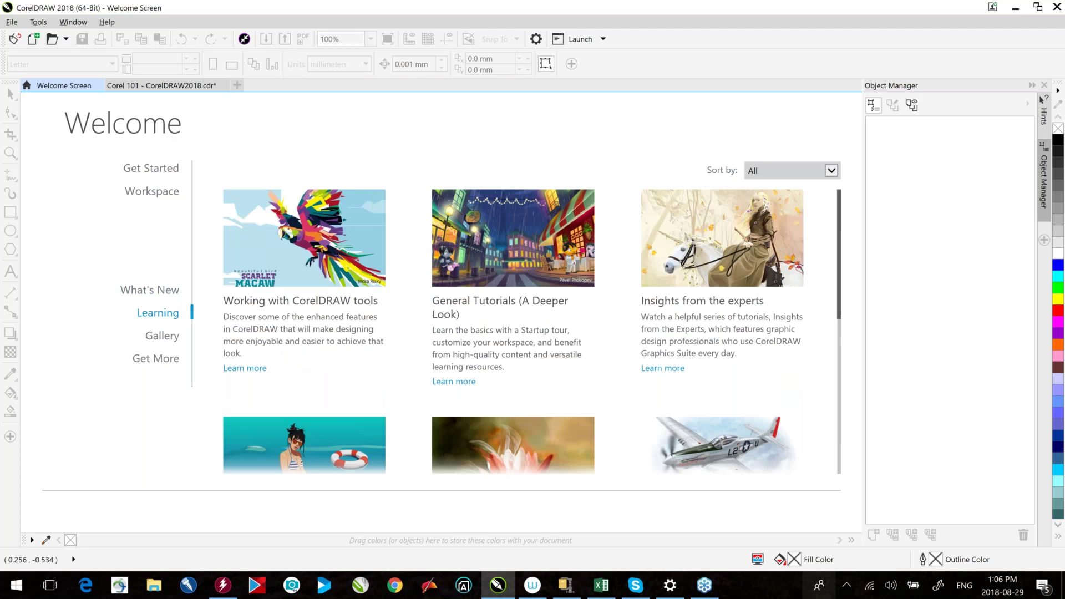
- View the lion, surfboard, silver aircraft and lotus flower artworks in the Welcome Screen's Gallery
click(163, 339)
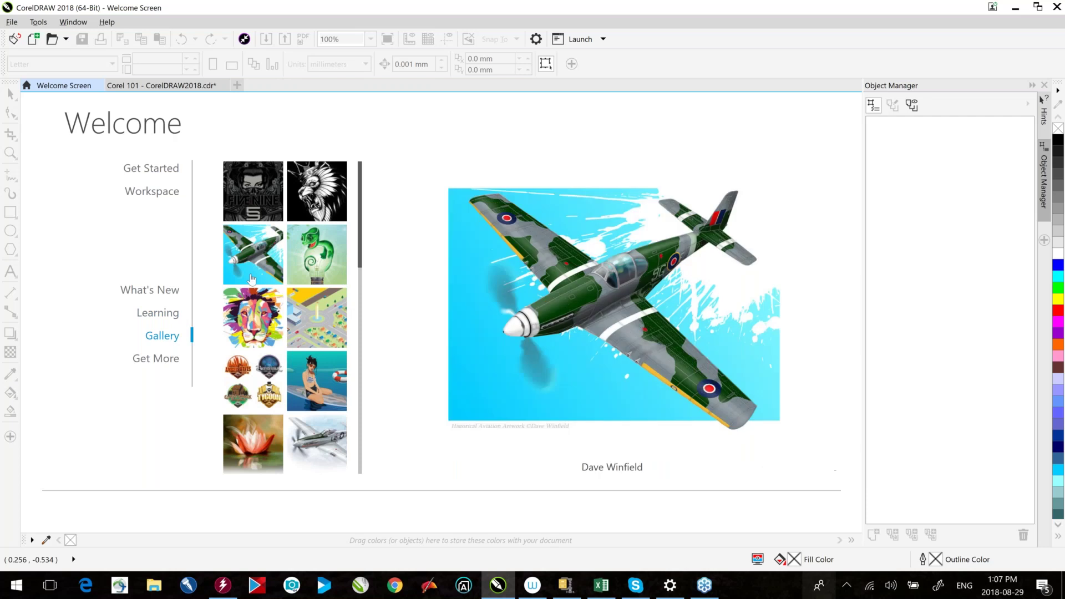
click(263, 321)
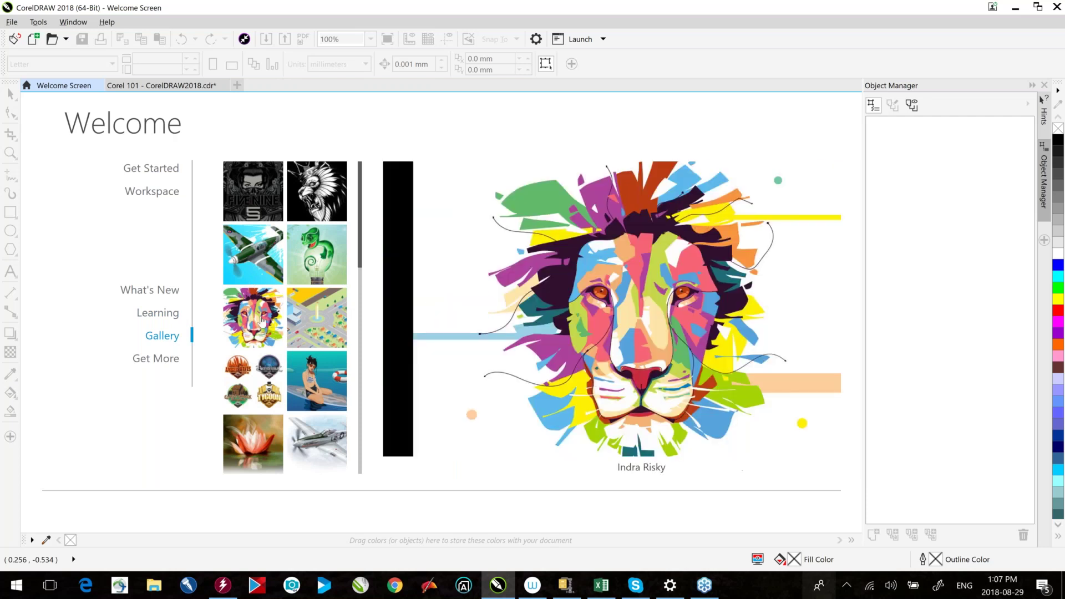
click(326, 376)
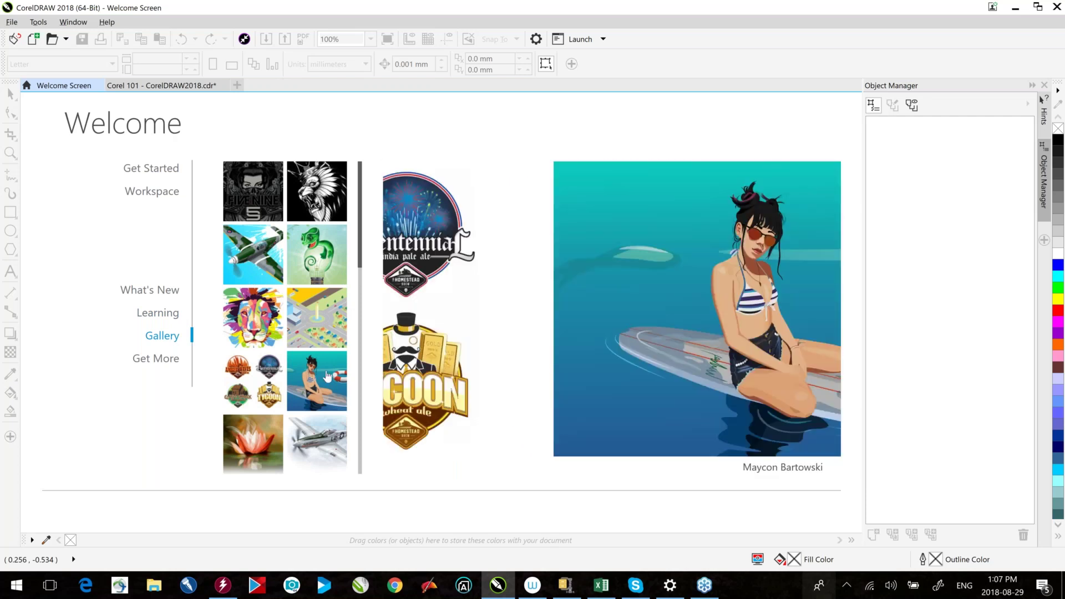
click(325, 432)
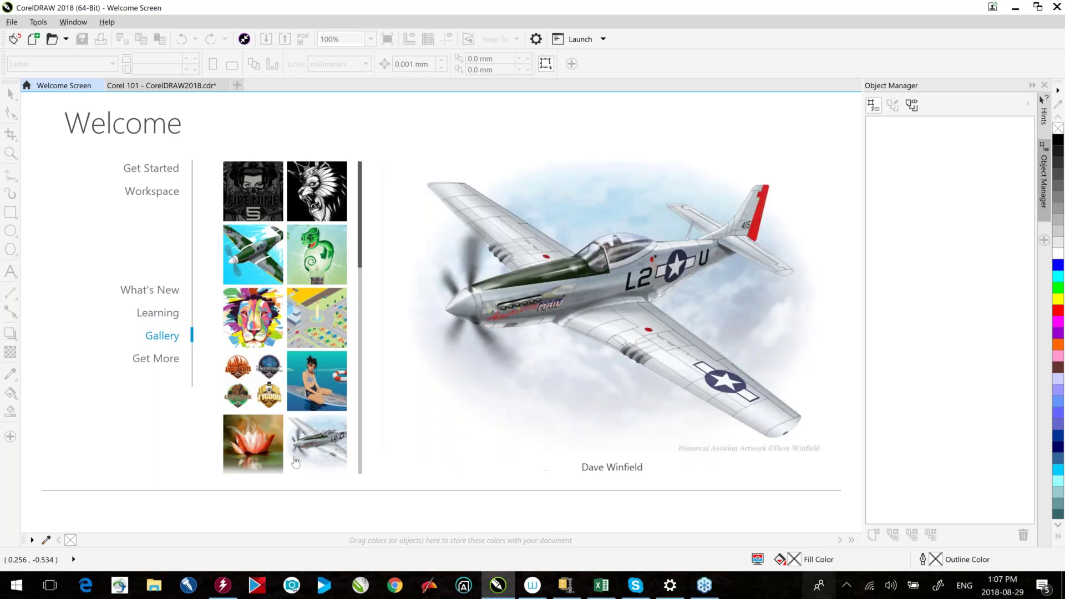
click(250, 465)
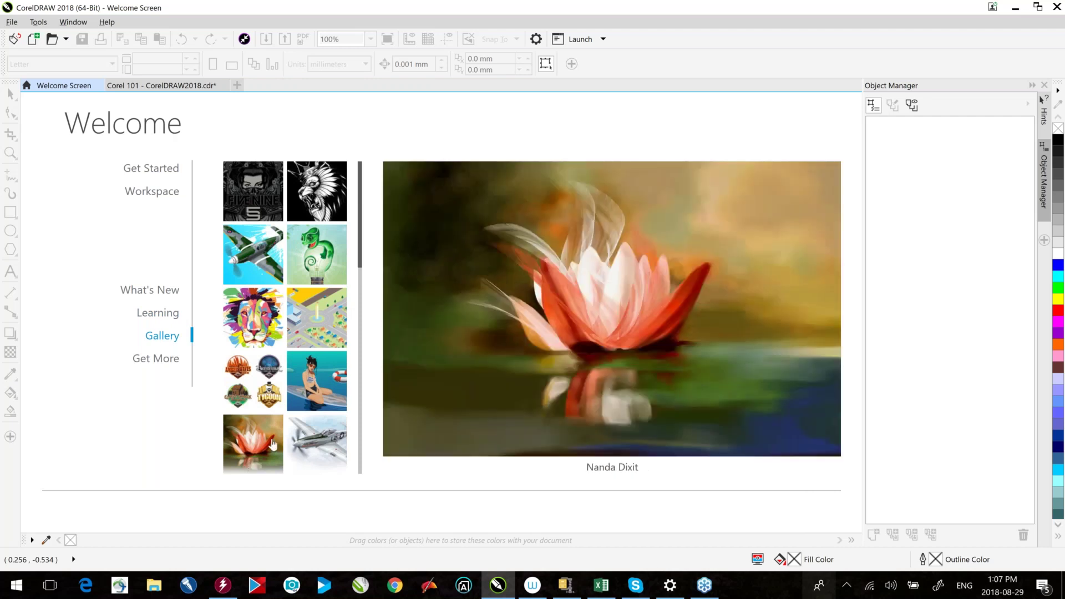
- Look through the Special Offers, Applications, Content and Plugins categories in the Get More store, reading down the plugin list
click(161, 359)
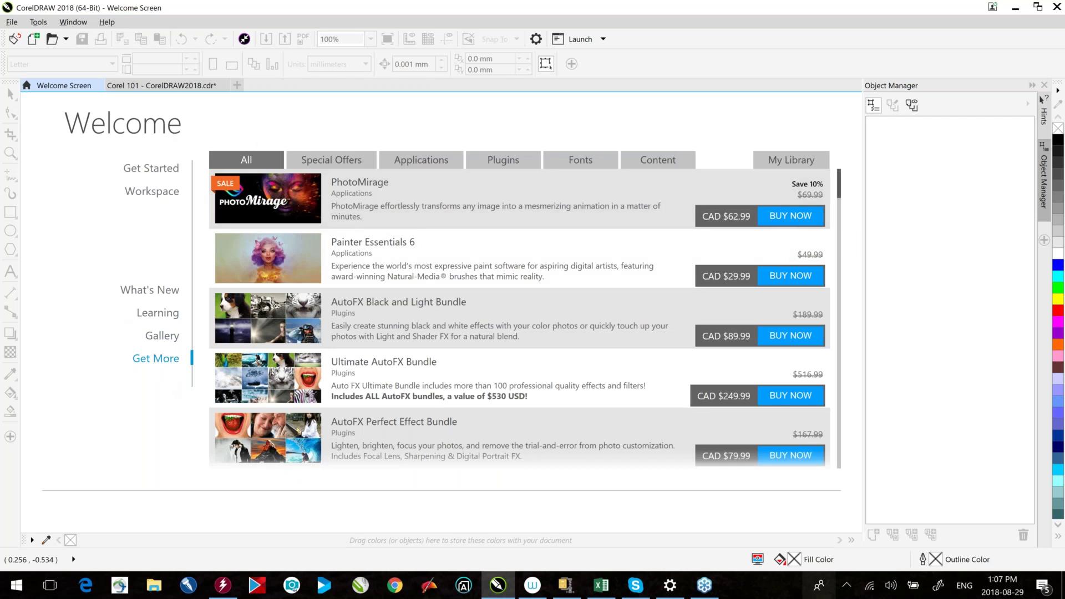
click(334, 161)
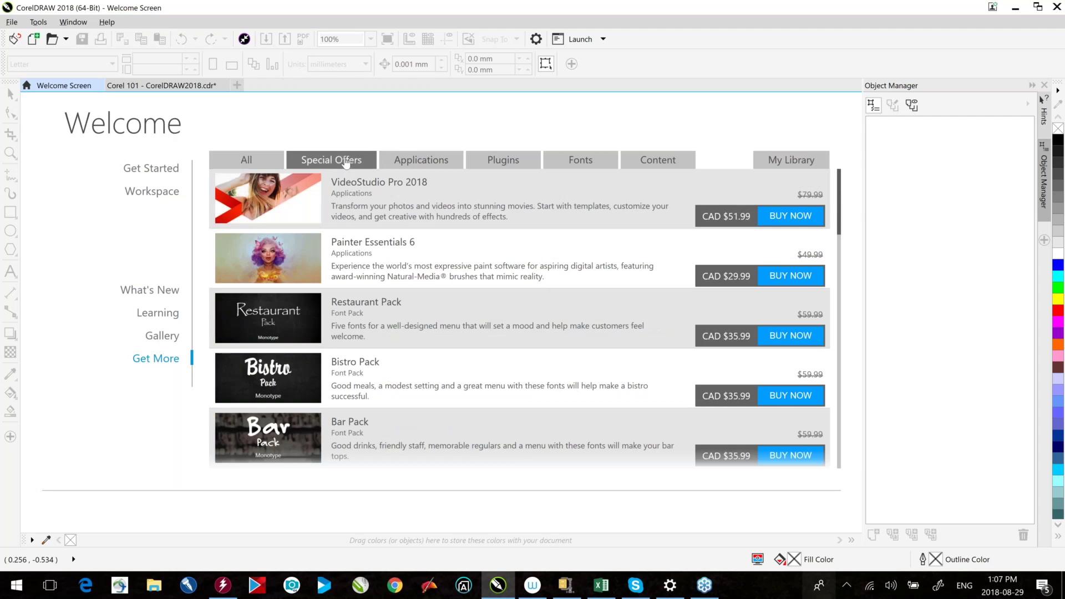
click(413, 161)
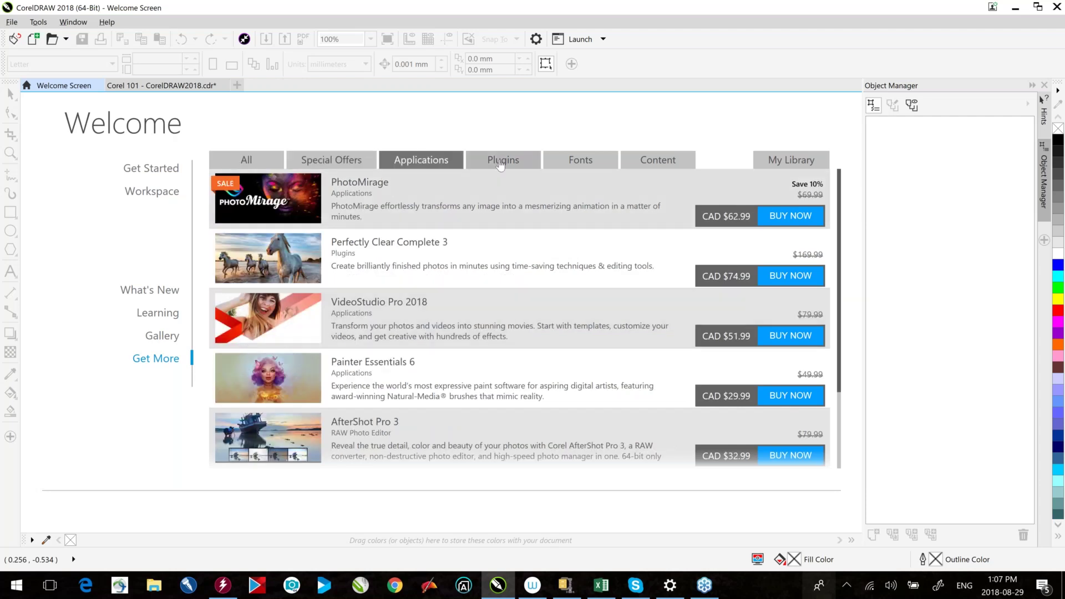
click(666, 160)
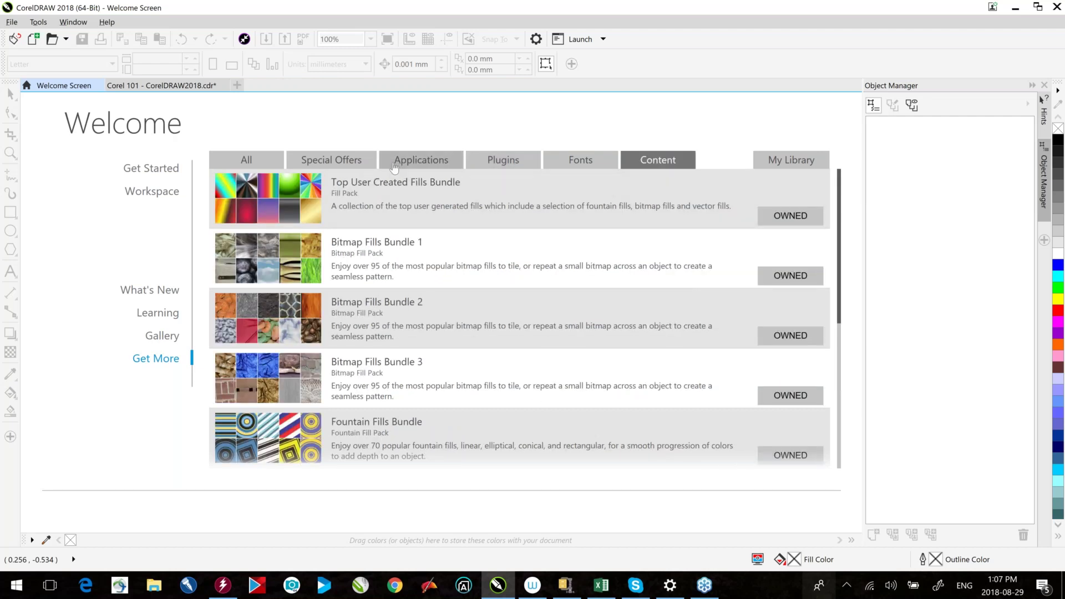
click(499, 162)
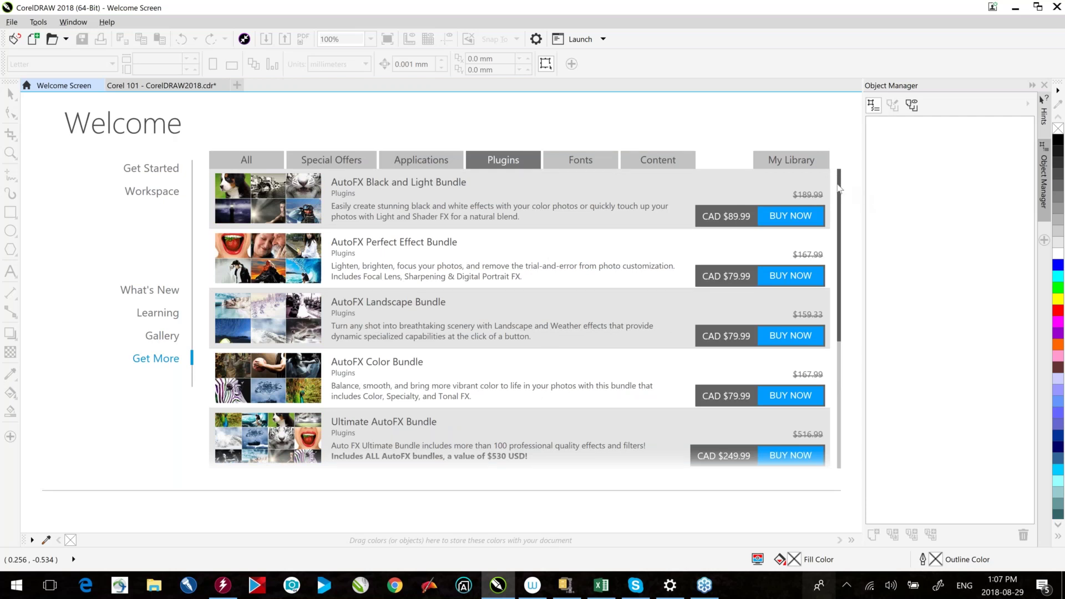
drag(839, 197, 839, 234)
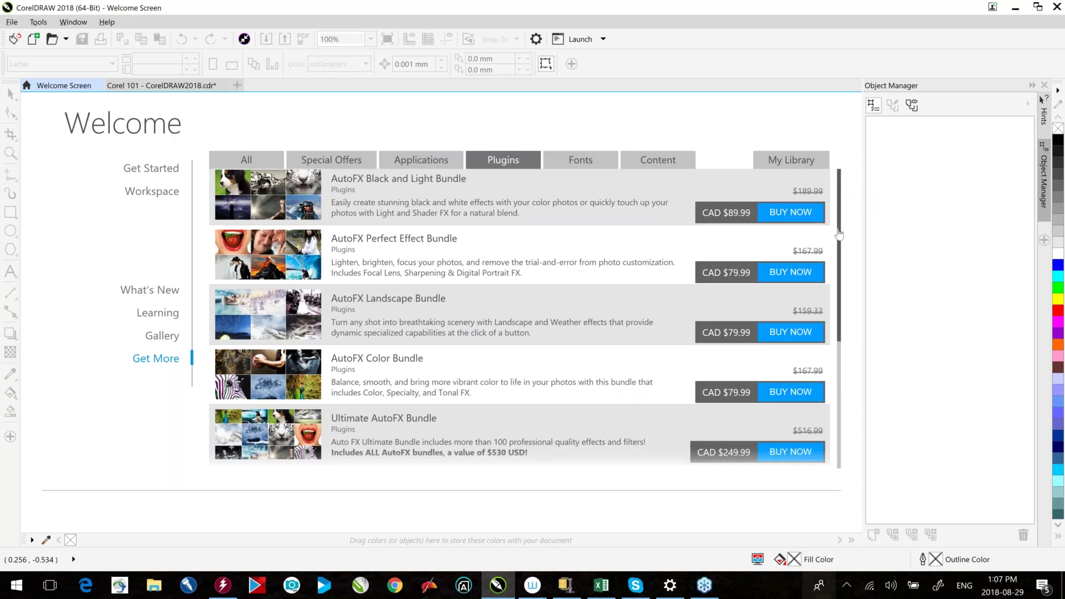
scroll(412, 432, down, 4)
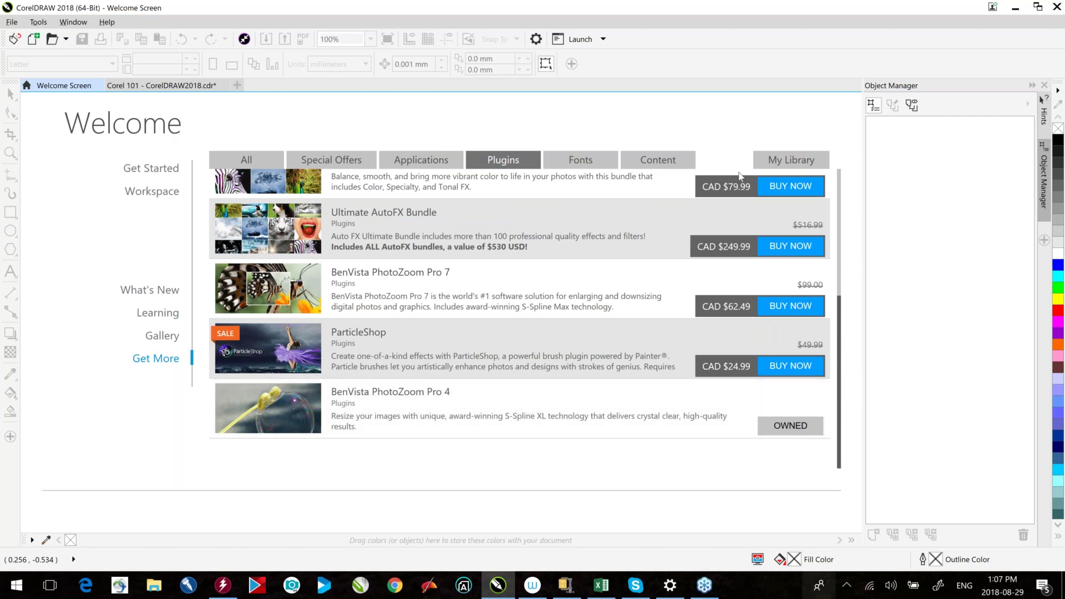
- Review the Get More Content list from the fills bundles down to the Wacom tablets
click(666, 160)
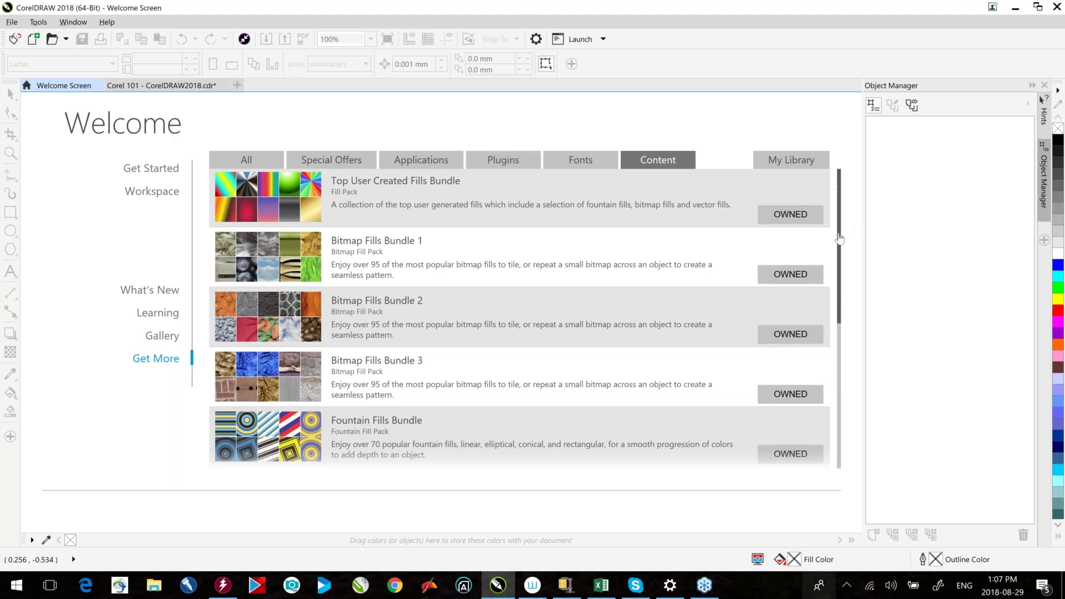
scroll(839, 238, down, 5)
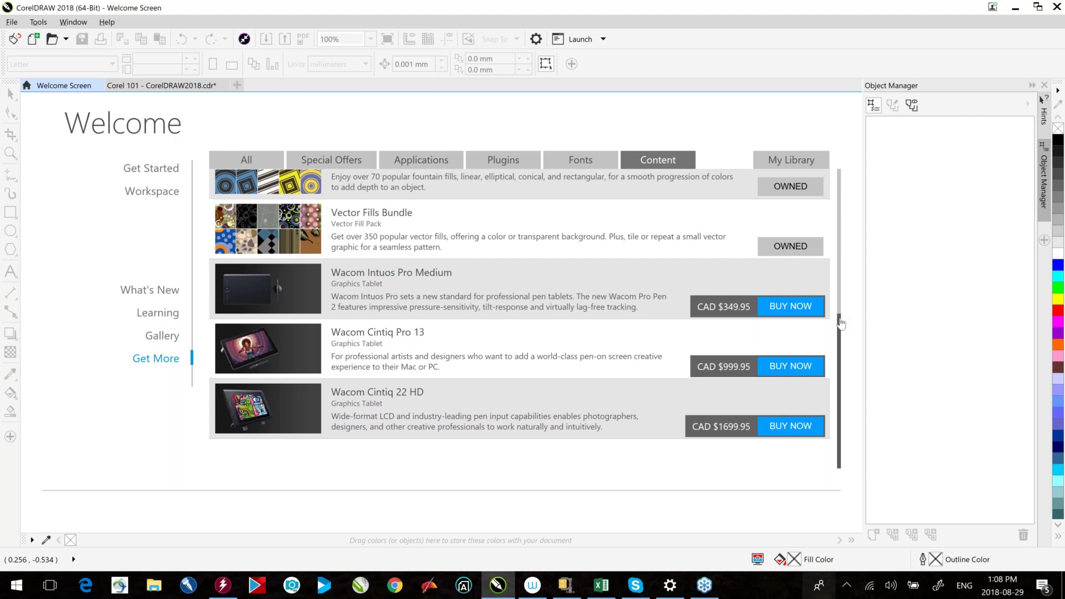
drag(840, 323, 856, 228)
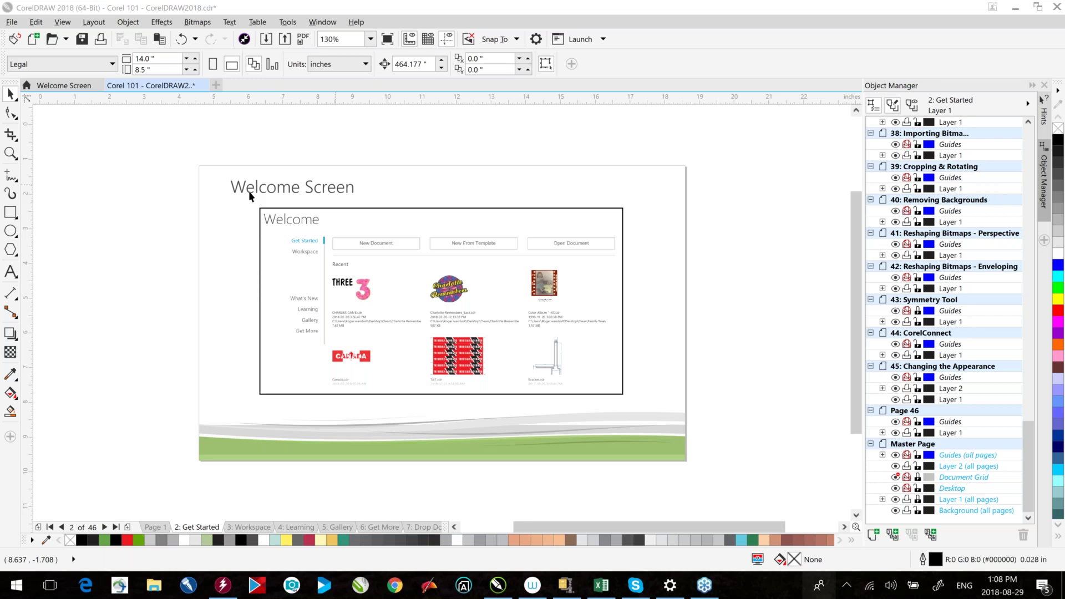
- Return to the Corel 101 document and advance from Get Started to page 7, Drop Down Menus
key(Page_Down)
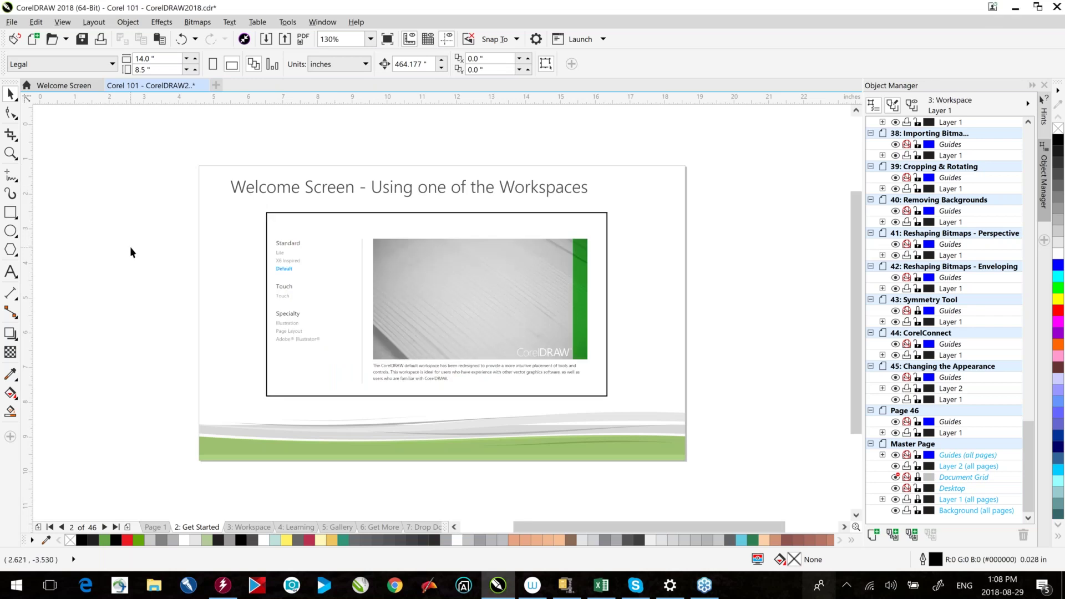
key(Page_Down)
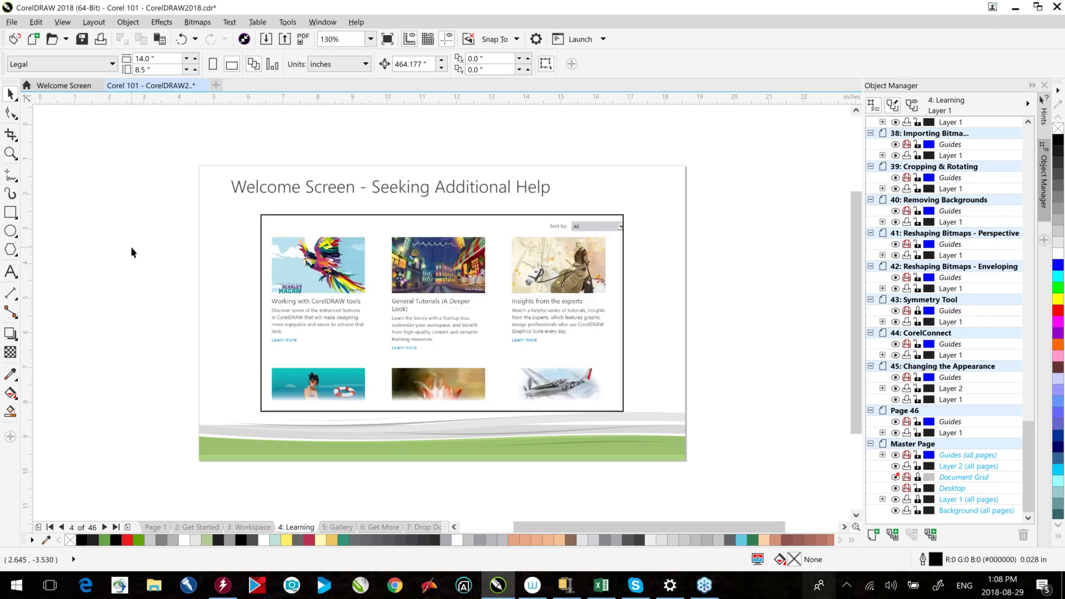
key(Page_Down)
key(Page_Down)
key(Page_Down)
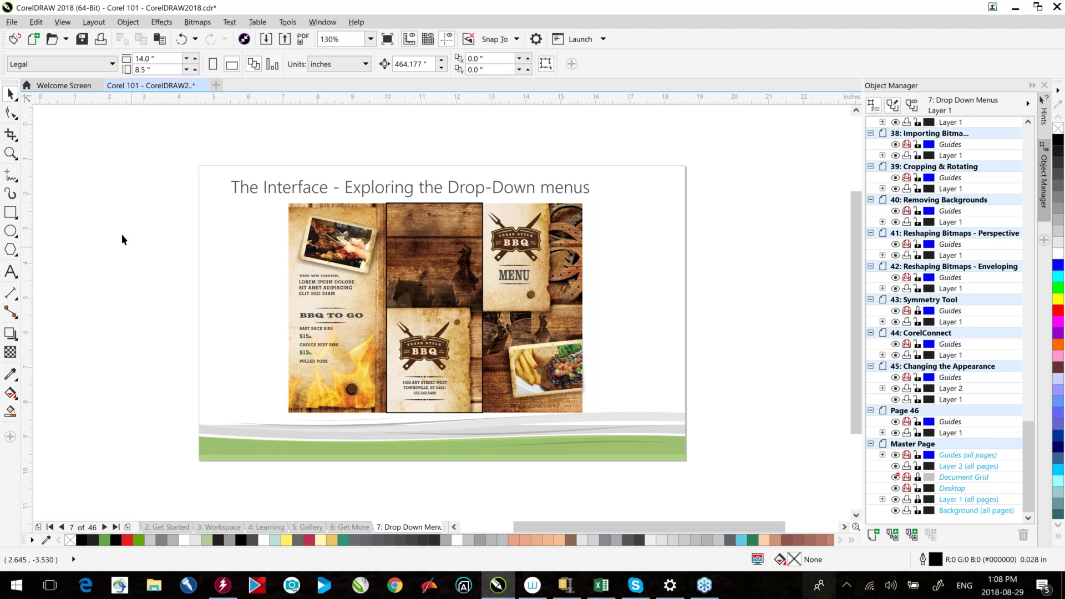
- Look through the commands in the drop-down menus from File to Bitmaps, leaving the document unedited
click(12, 23)
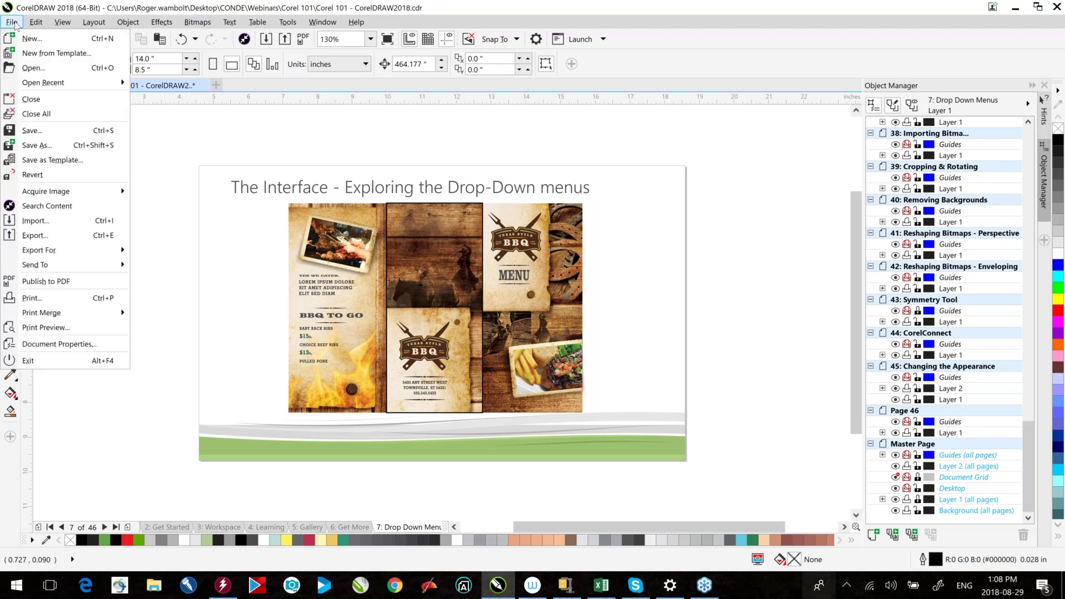
mouse_move(34, 22)
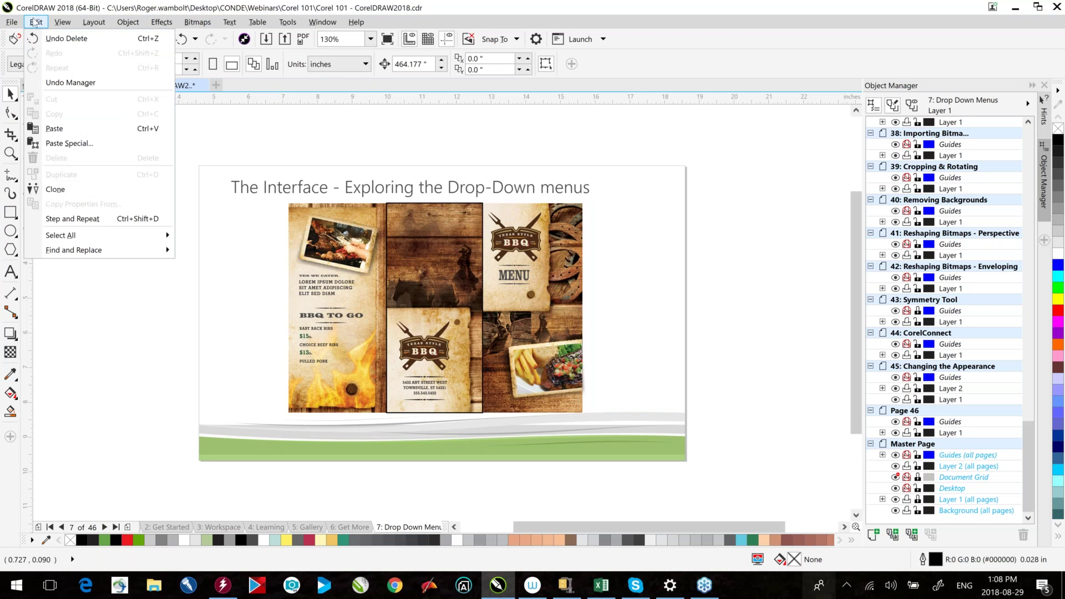
mouse_move(92, 23)
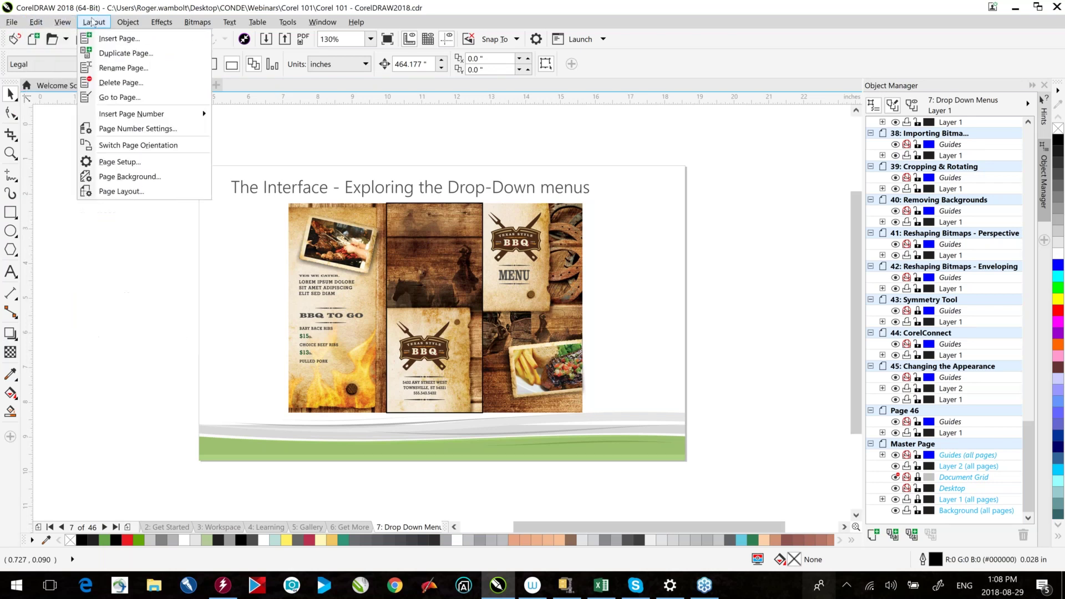
mouse_move(130, 22)
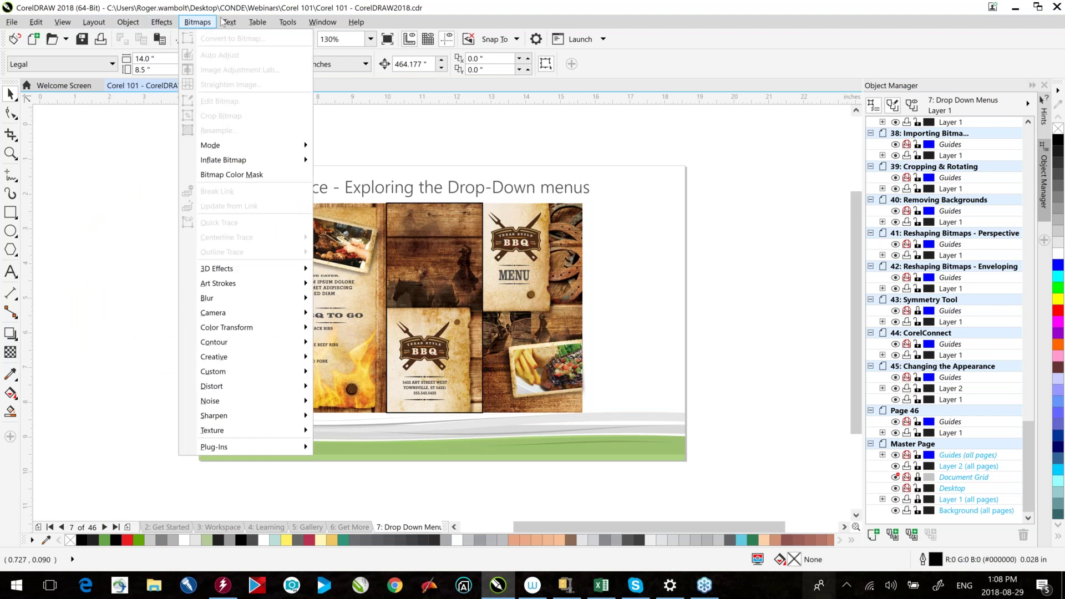
click(143, 161)
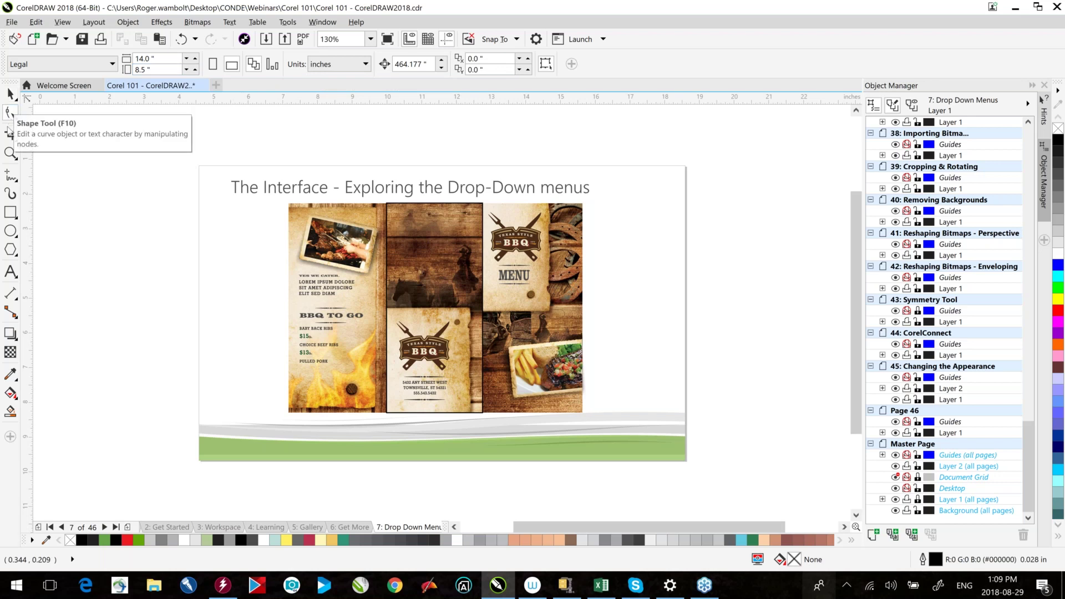
- Look through the toolbox by trying the Crop, Zoom and Freehand tools and reviewing the tools grouped with the Shape tool
click(10, 134)
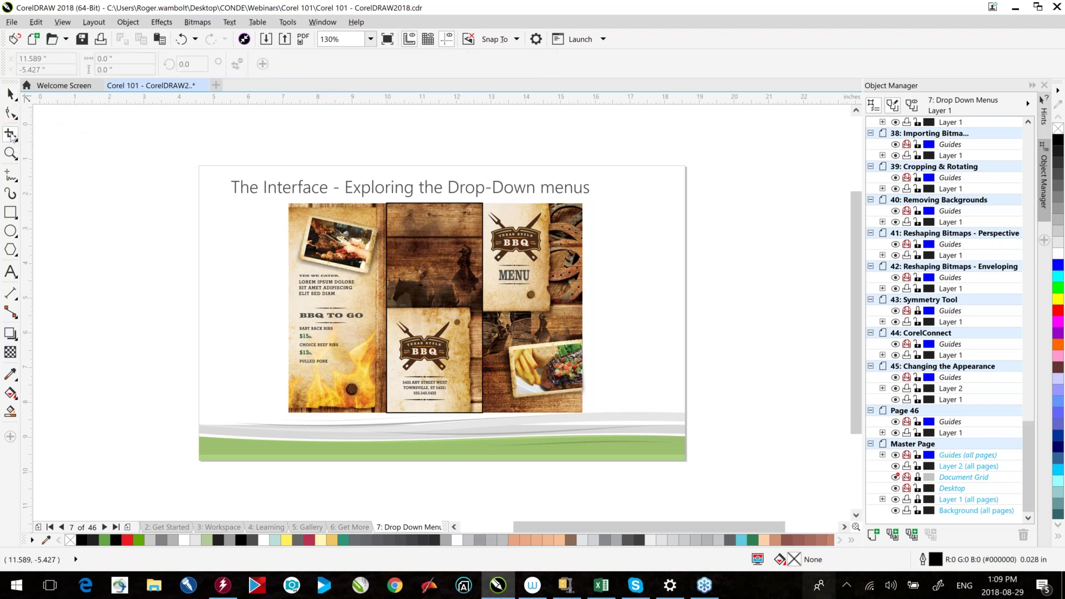
click(10, 154)
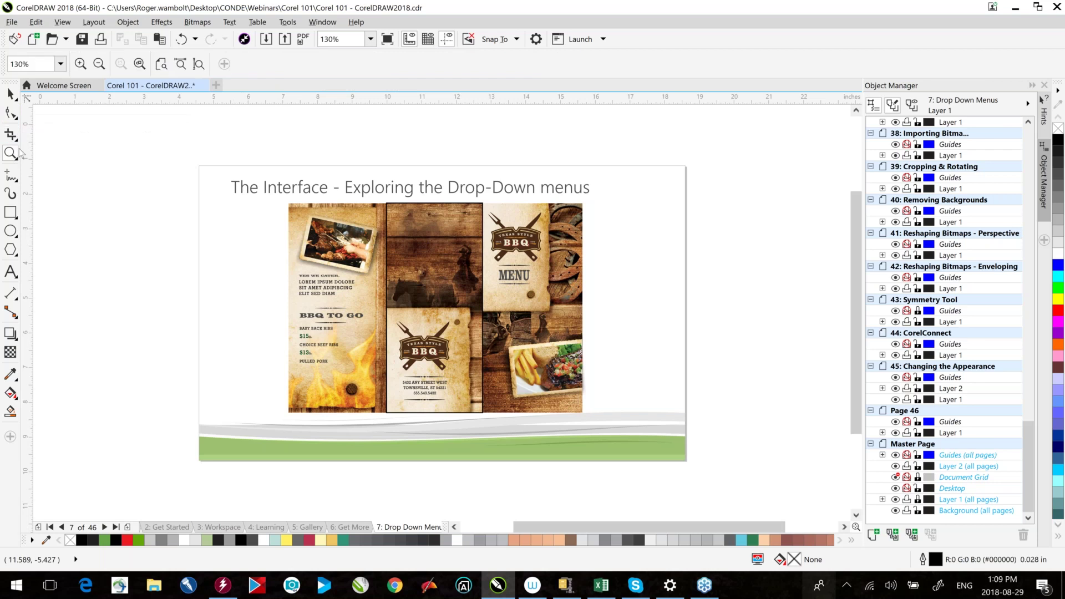
click(10, 176)
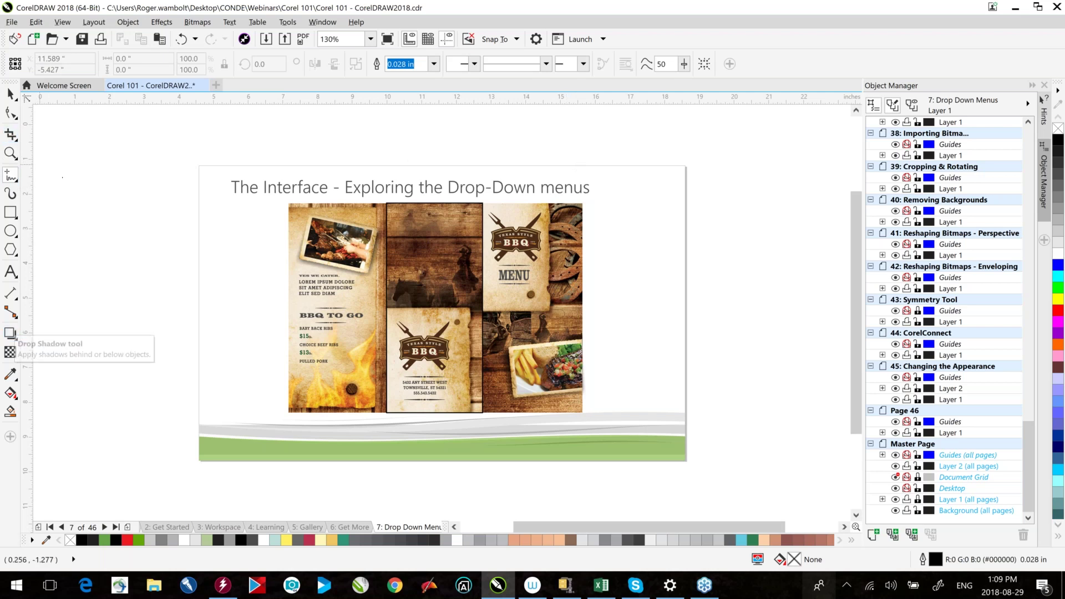
click(17, 120)
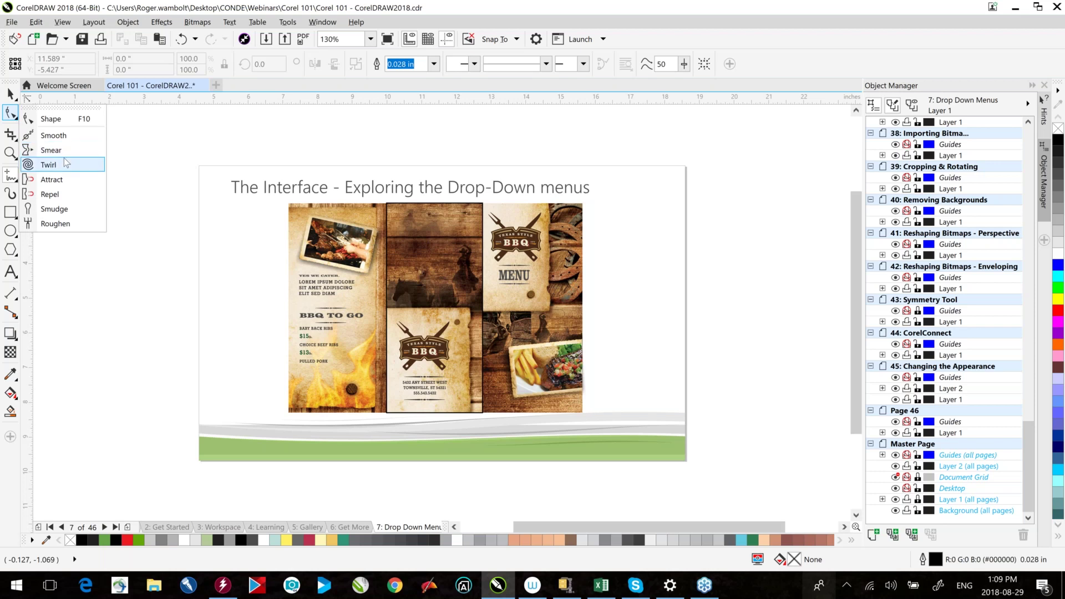
mouse_move(15, 274)
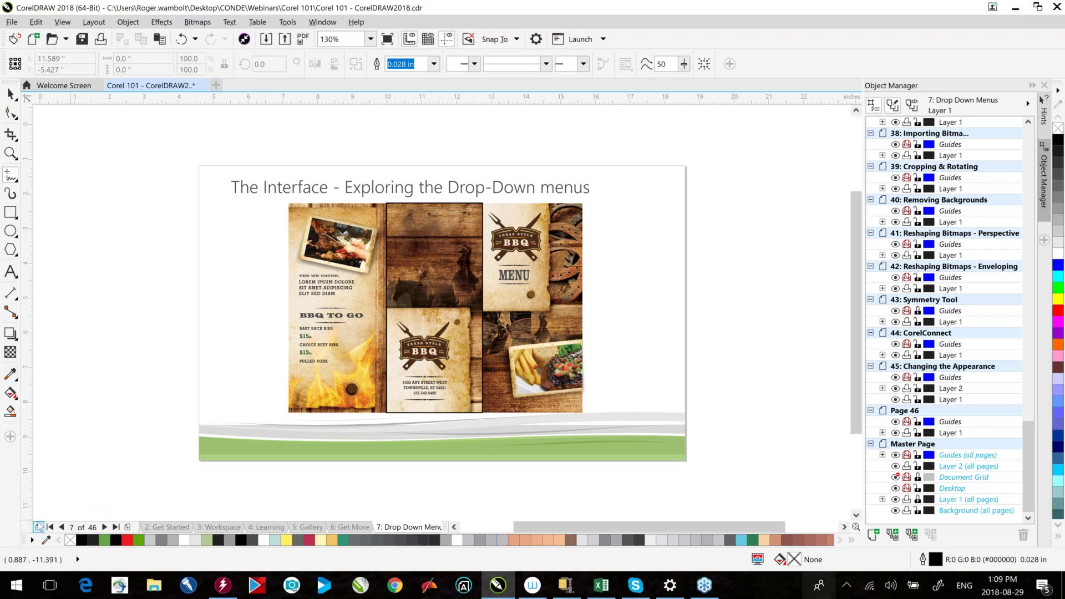
- Flip between the Drop Down Menus and Toolbars pages of the document, ending on page 7
click(105, 528)
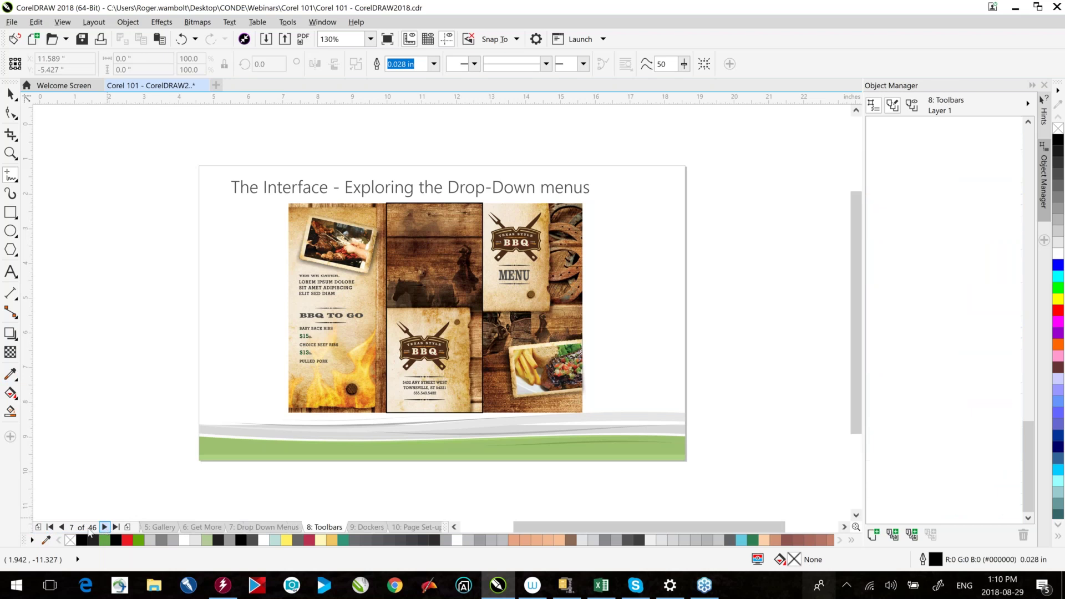
click(61, 528)
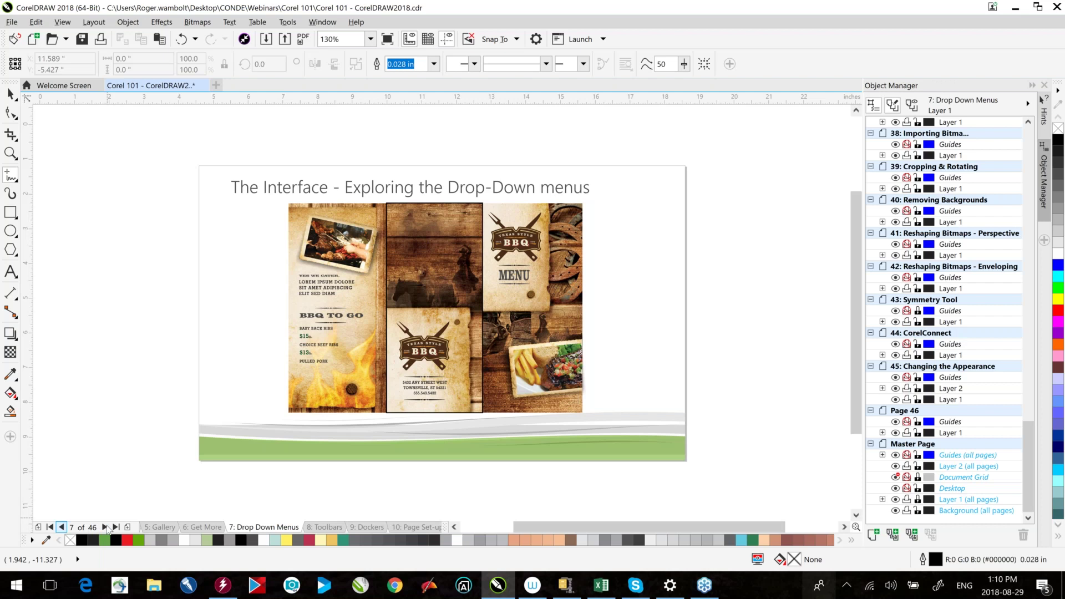
click(104, 527)
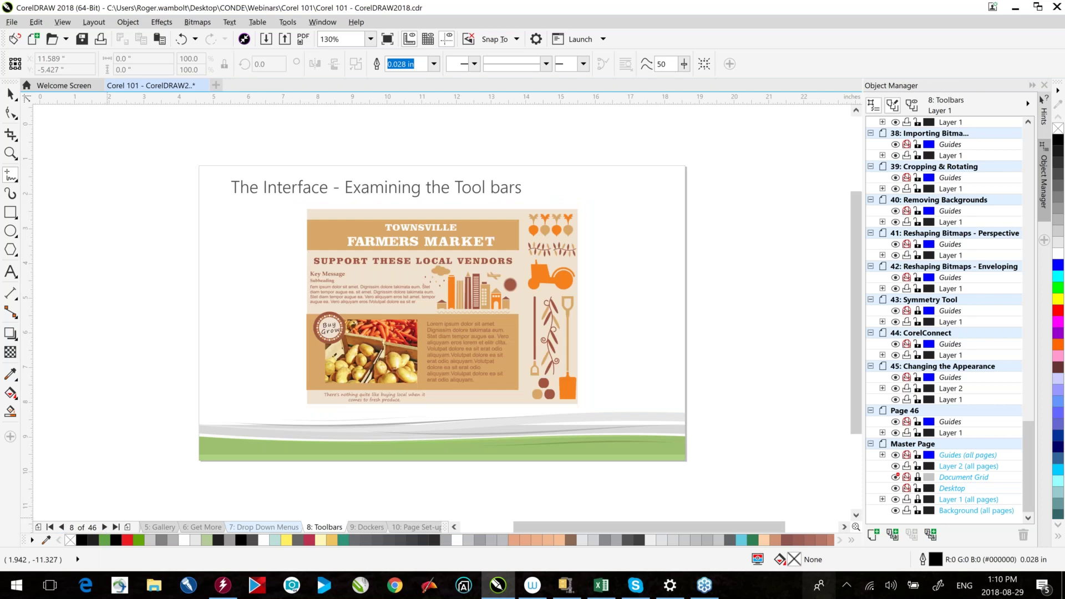
key(Page_Up)
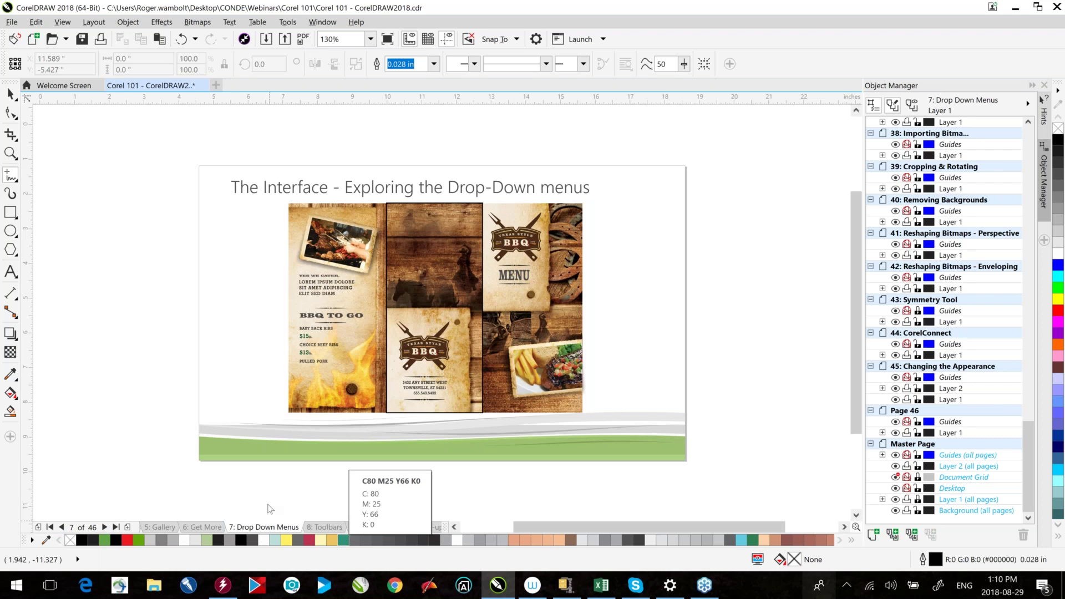
- Create a Letter-size RGB document and draw two red-filled rectangles, about 3.6 × 2.9 inches at upper left and 4.5 × 2.5 inches at lower right
click(33, 40)
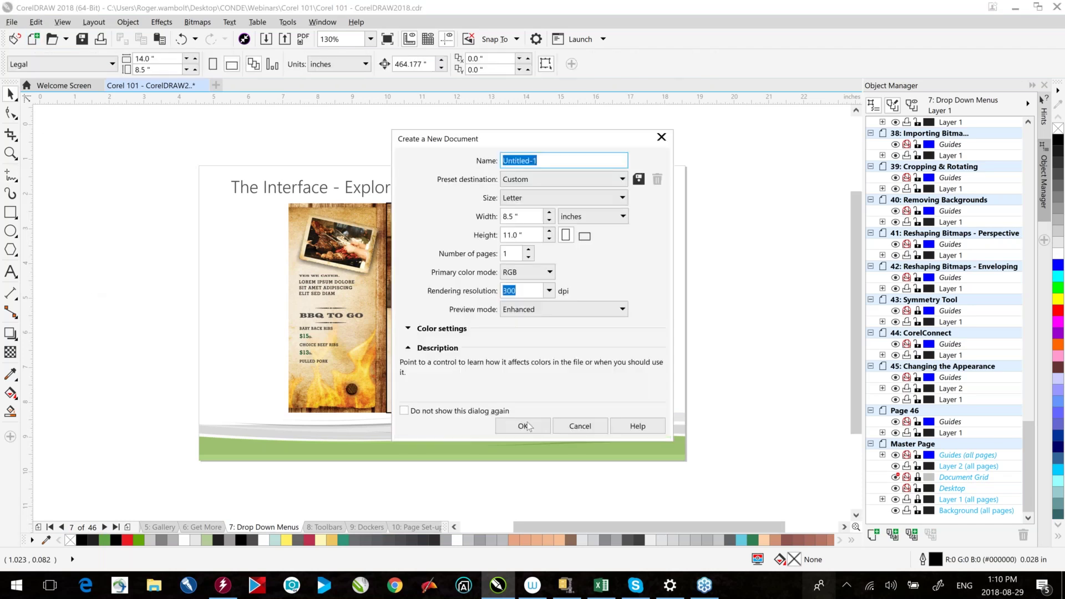
click(524, 426)
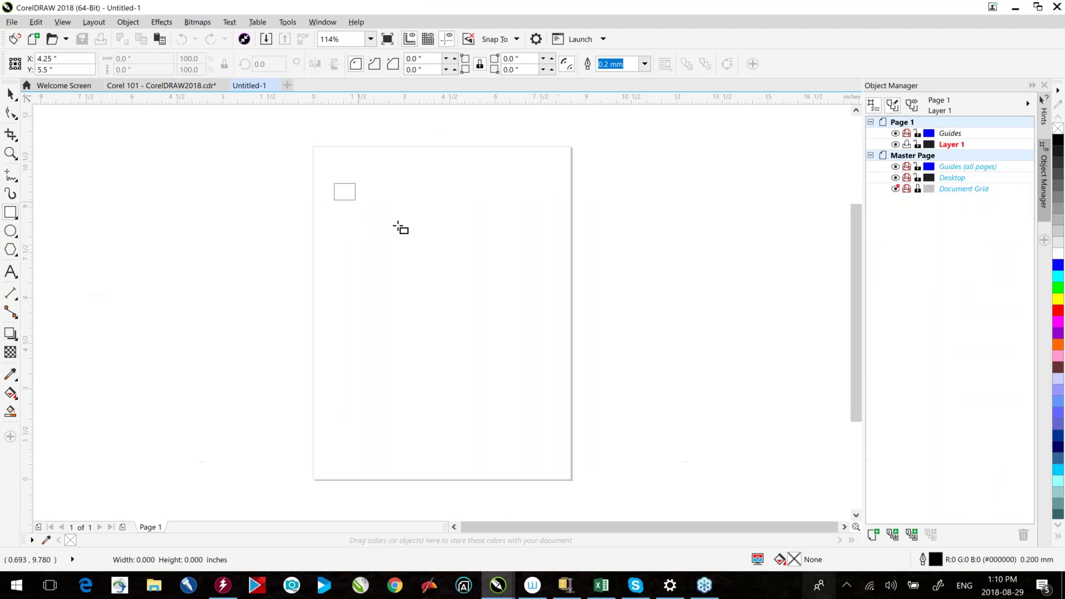
drag(401, 228, 444, 271)
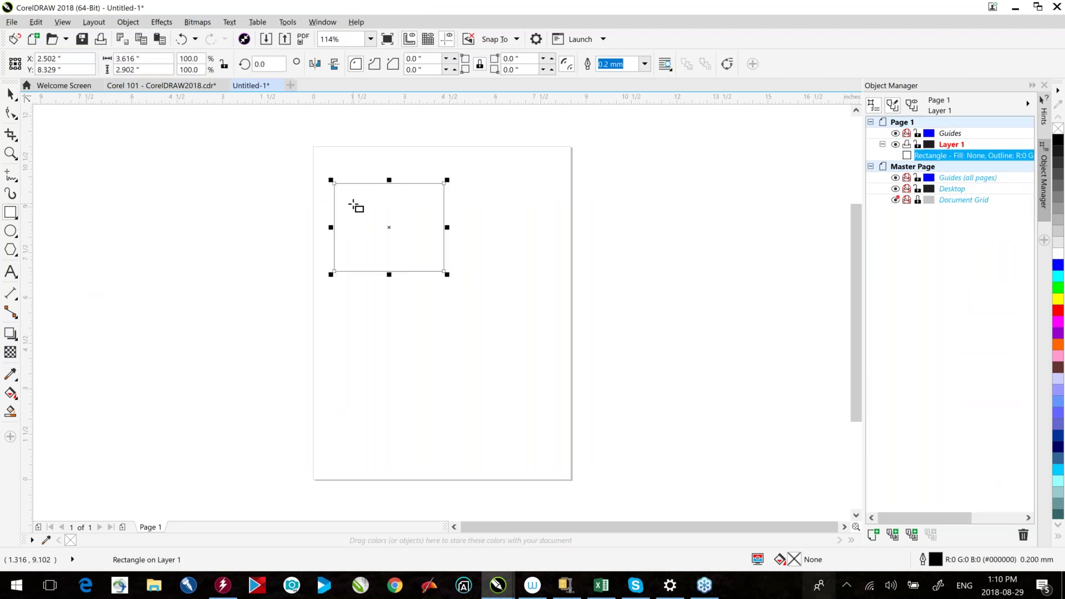
click(1058, 312)
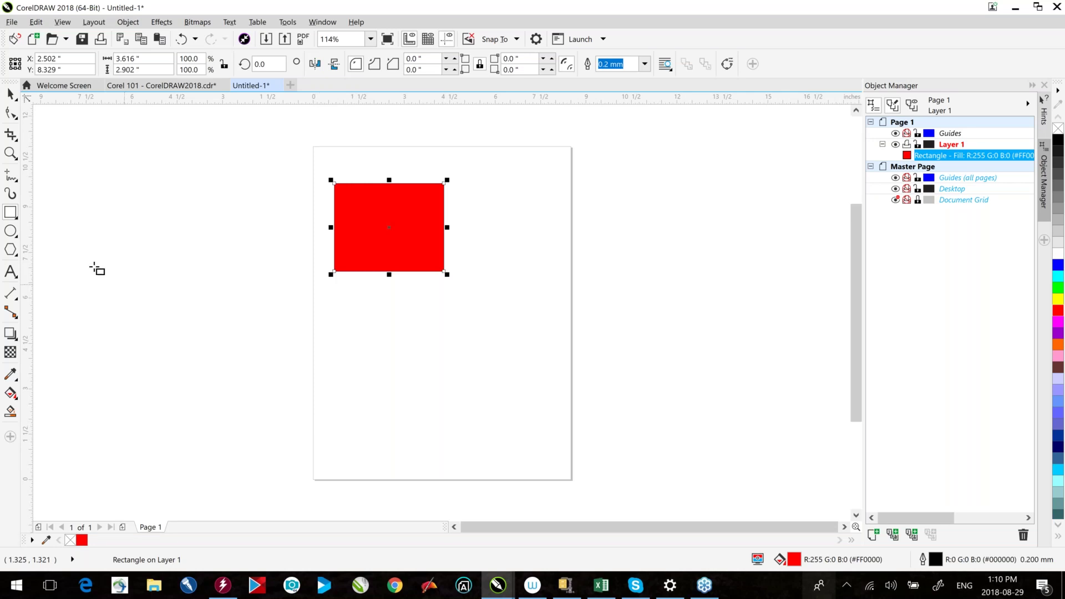
drag(407, 308, 545, 385)
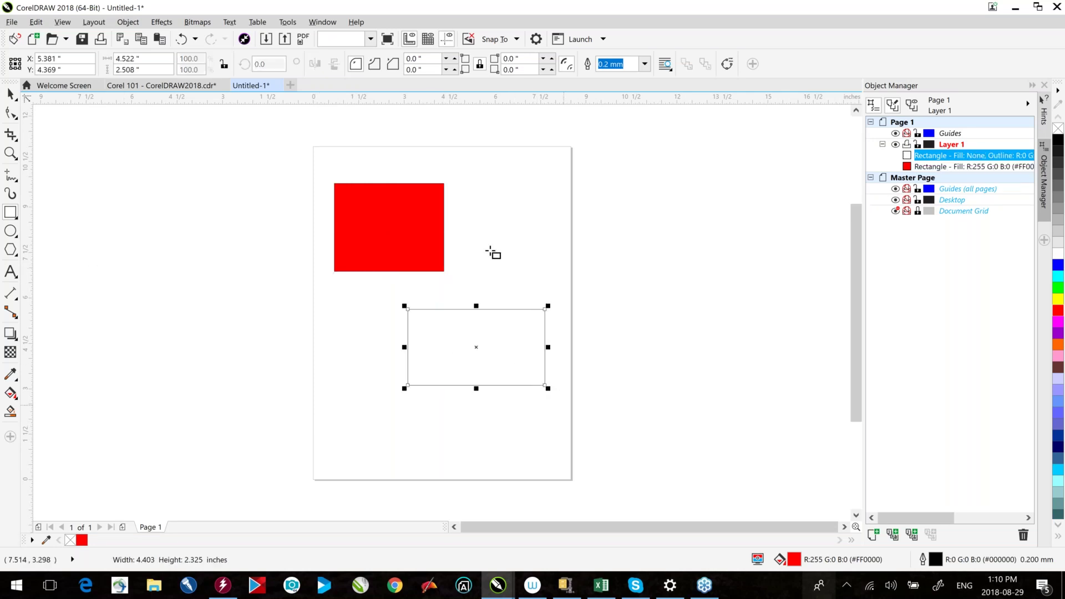
click(81, 540)
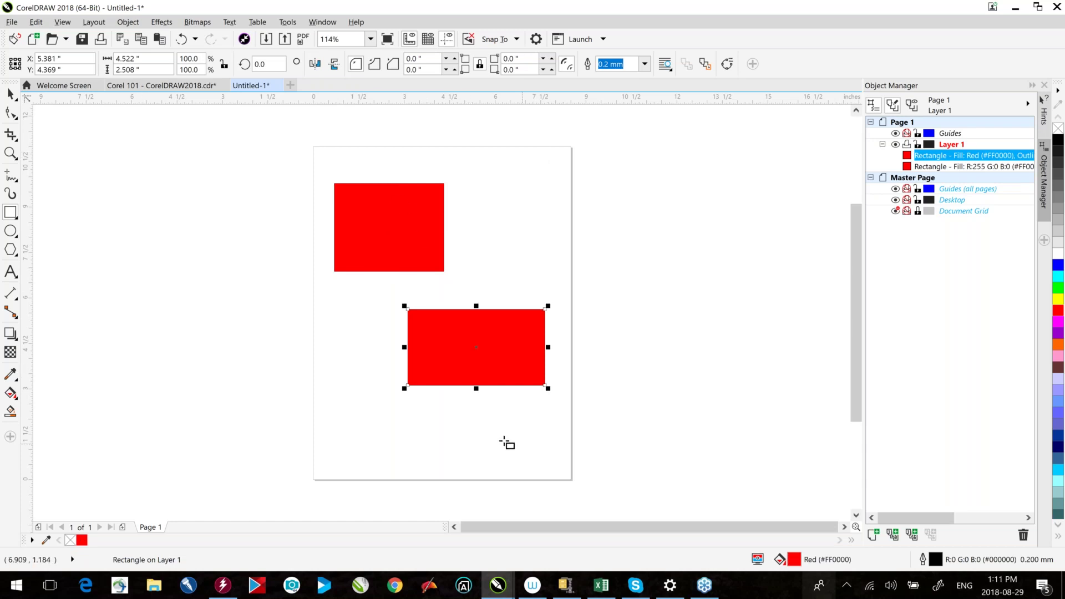
- Return to the Corel 101 document and select the outlined middle rectangle, followed by the bitmap behind the brochure's left panel
click(187, 87)
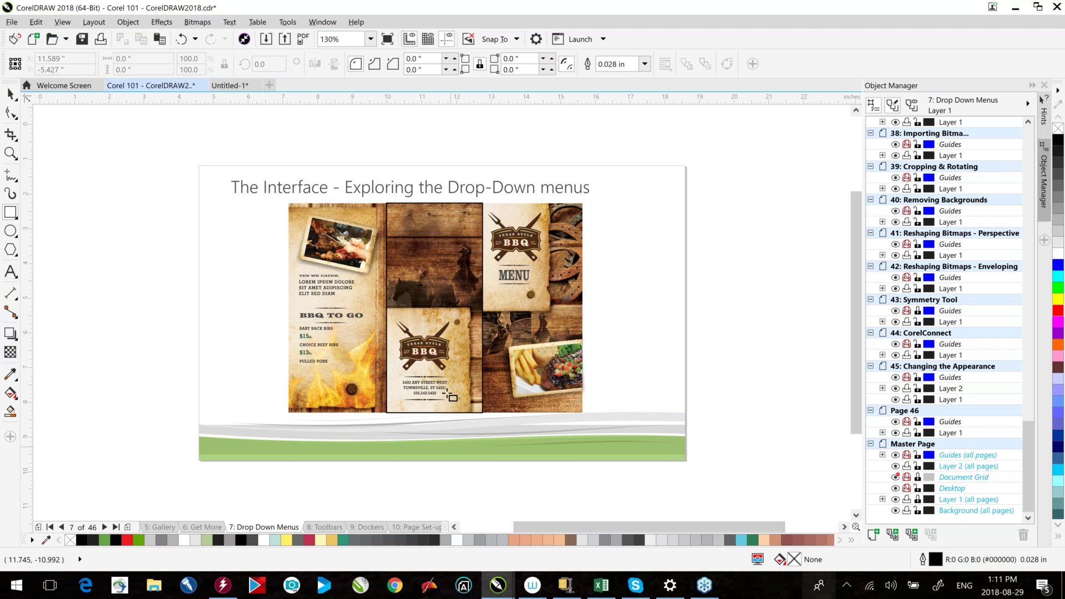
key(space)
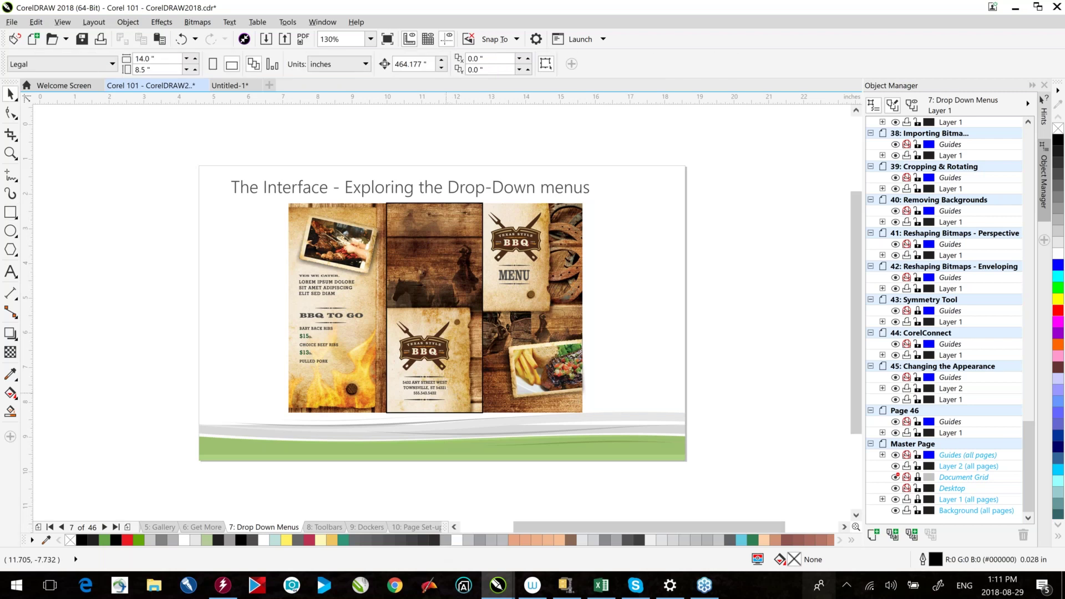
click(386, 324)
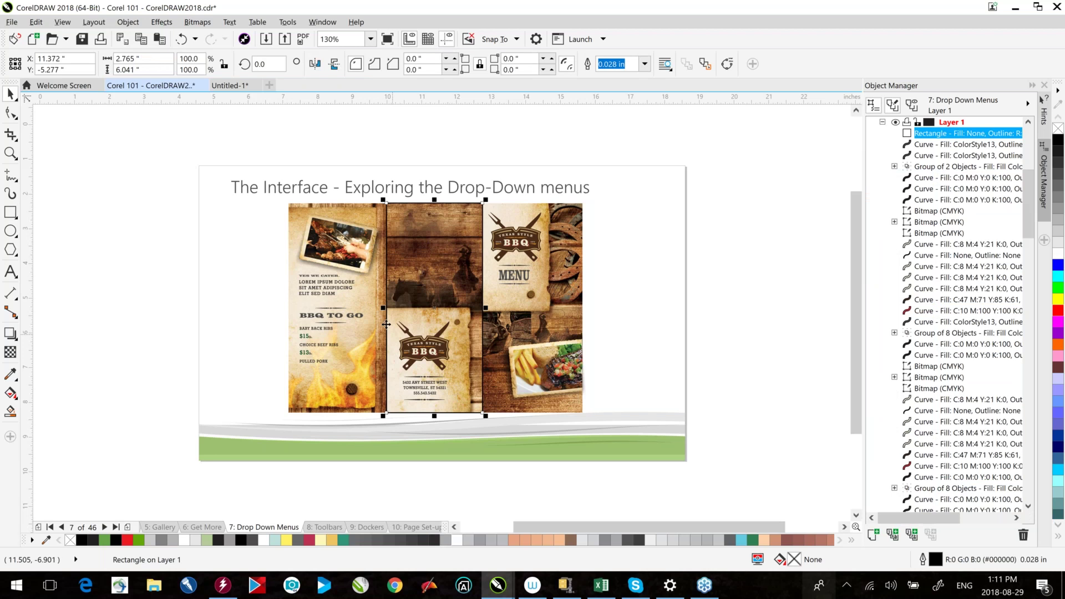
click(381, 328)
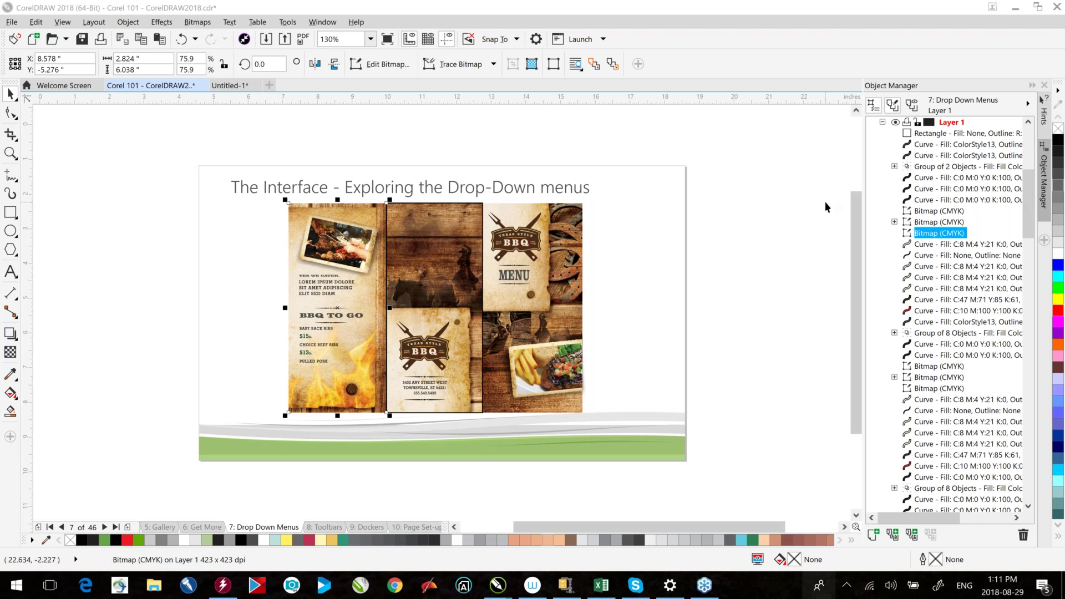
- Switch to the Untitled-1 document and check the primary color mode offered for a new document, without creating one
click(228, 84)
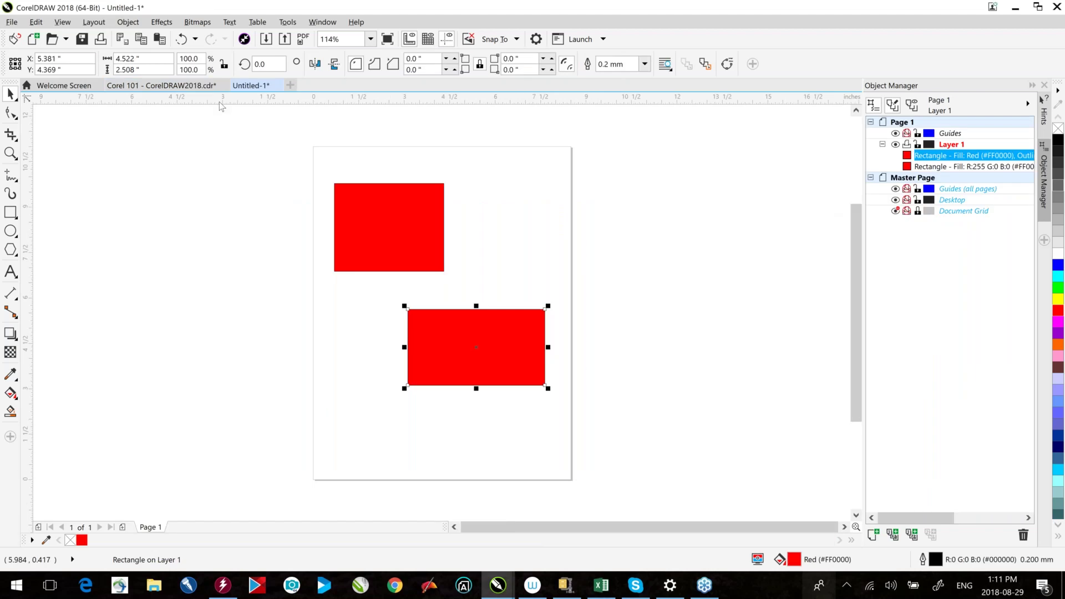
click(33, 40)
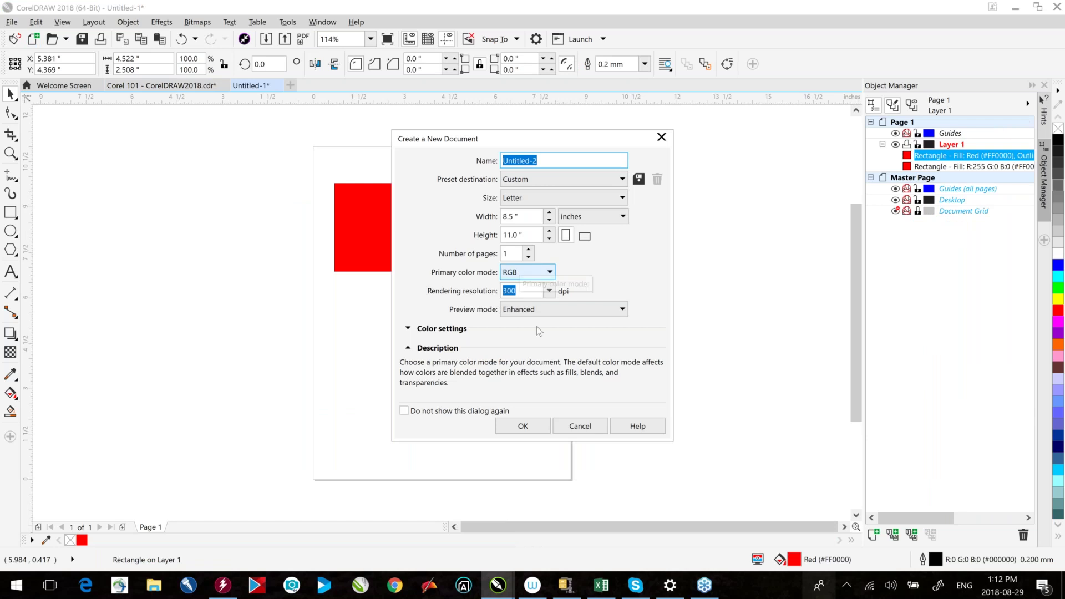
click(585, 430)
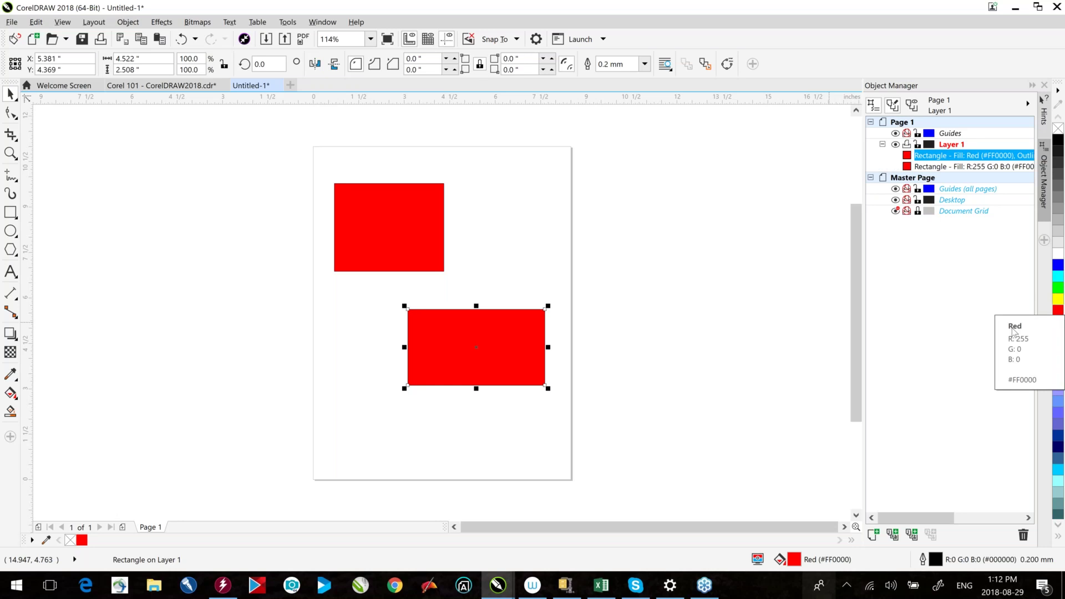
- Return to the Corel 101 document, view the Hints docker and bring the Object Manager back to the front
click(158, 87)
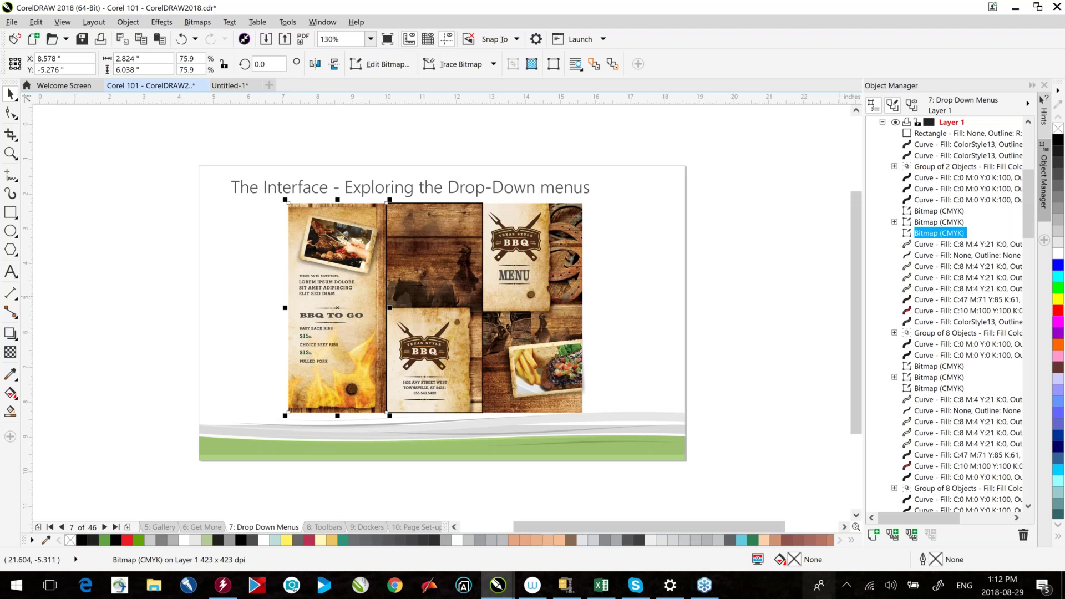
click(1043, 101)
click(1040, 102)
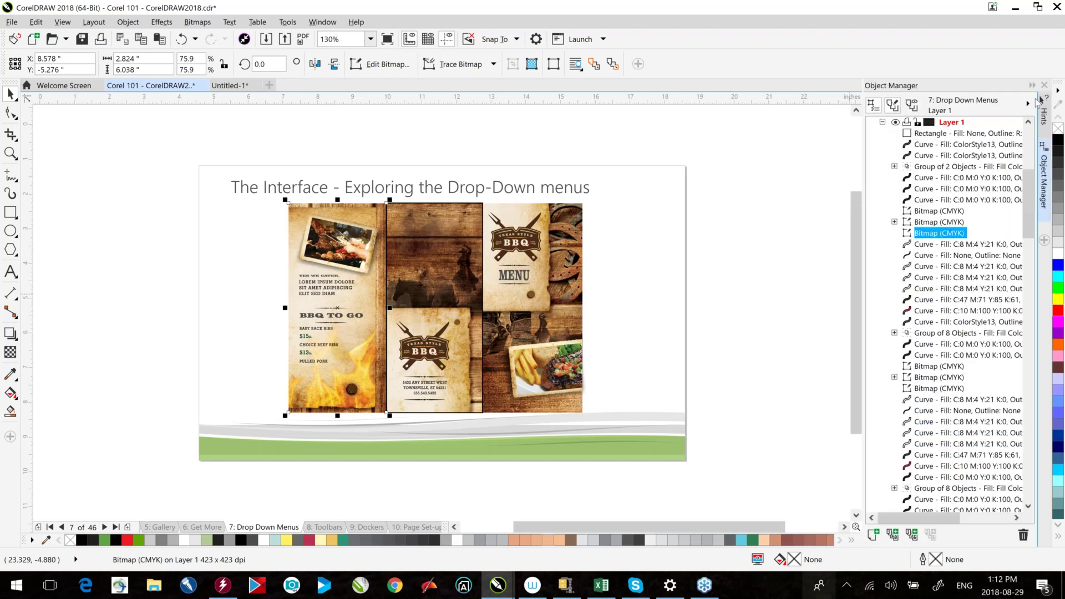
click(1039, 101)
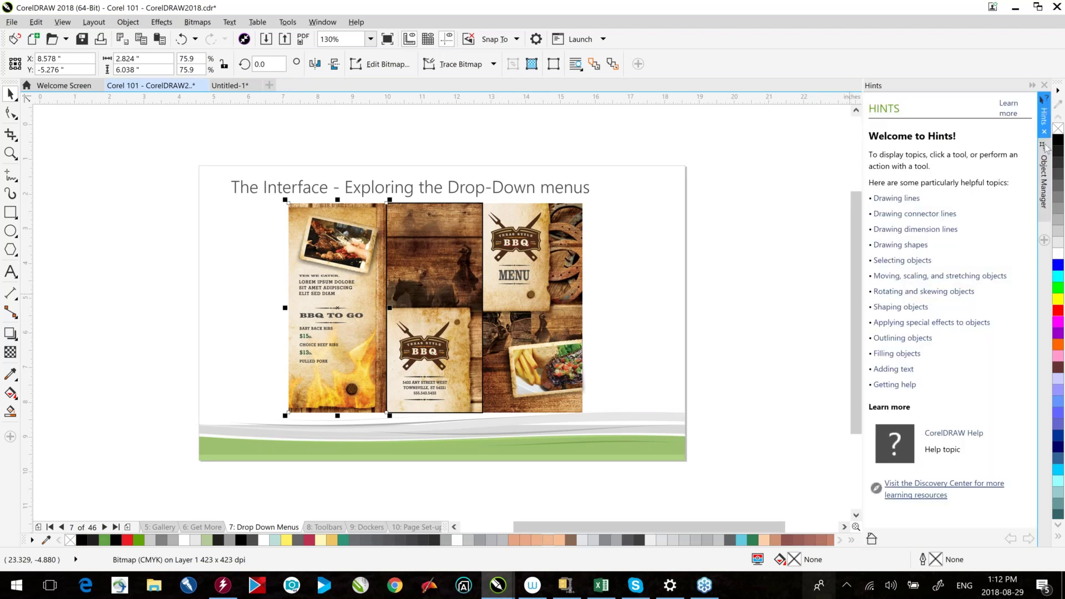
click(1045, 161)
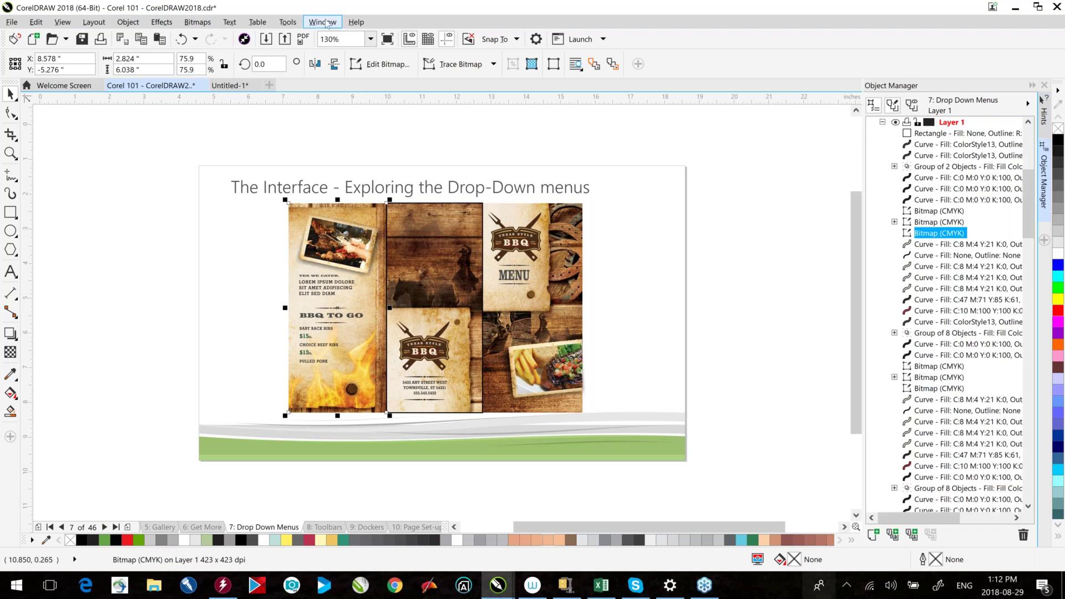
- Review the list of available dockers and the customizable items of the bitmap property bar, changing neither
click(326, 23)
mouse_move(326, 192)
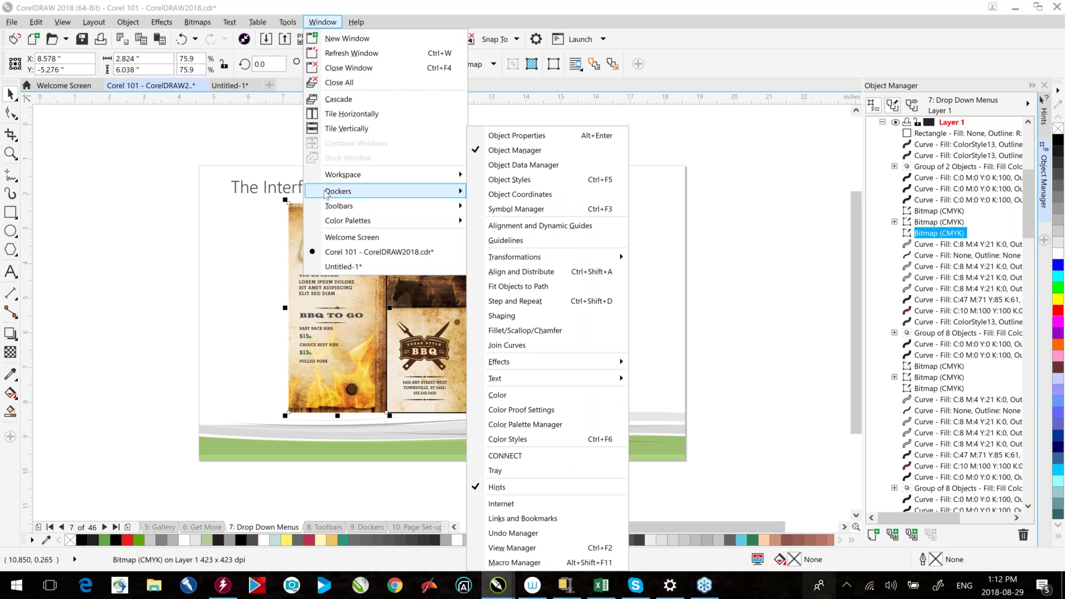
click(728, 215)
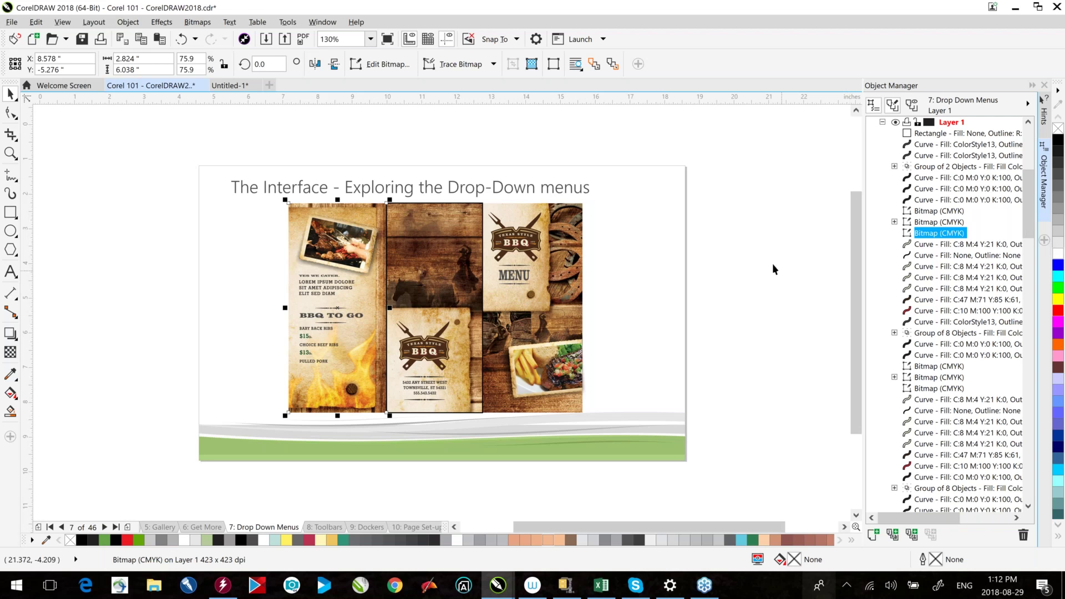
click(638, 64)
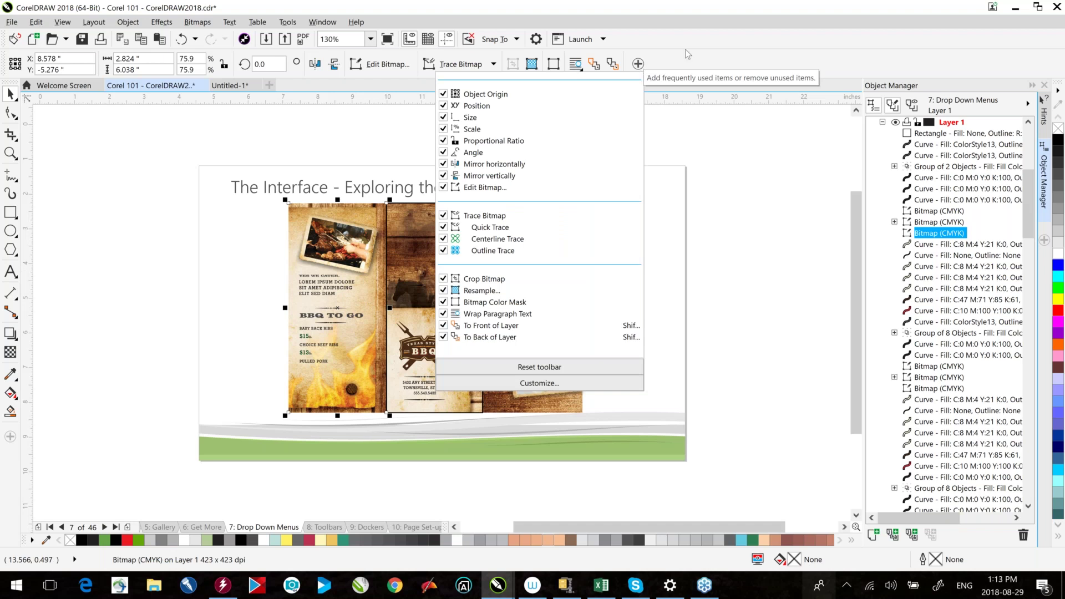
click(769, 66)
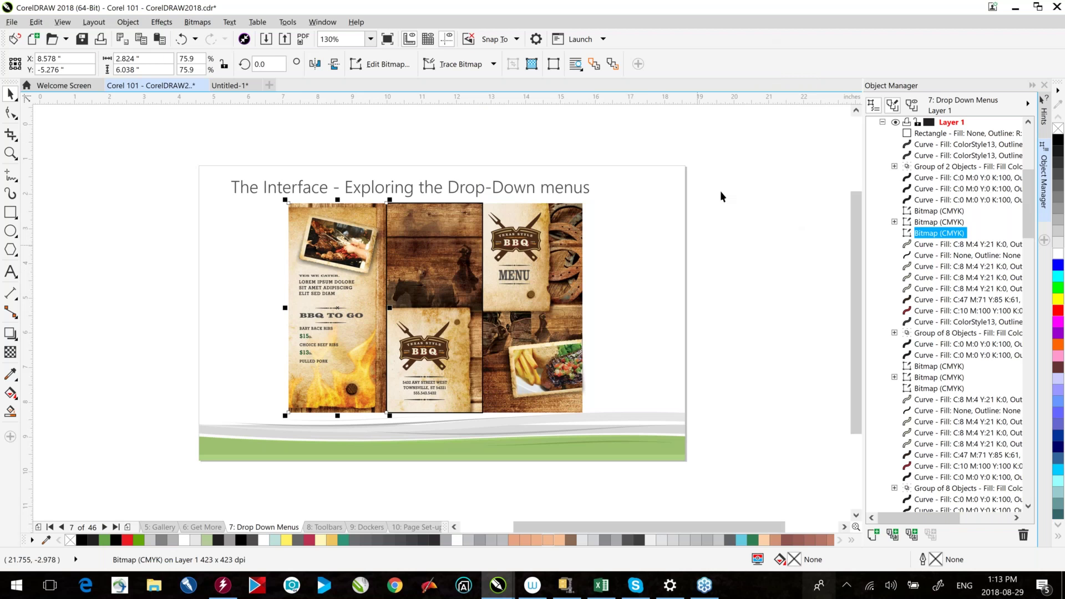
- Display the Hints docker and look through the Help commands and the list of dockers again
click(1041, 117)
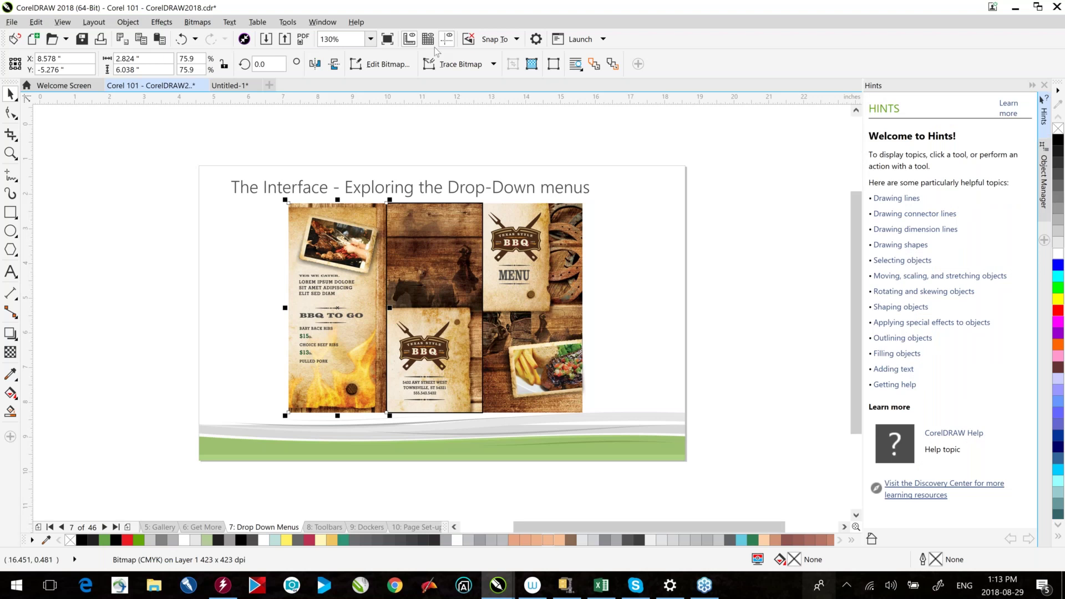
click(358, 22)
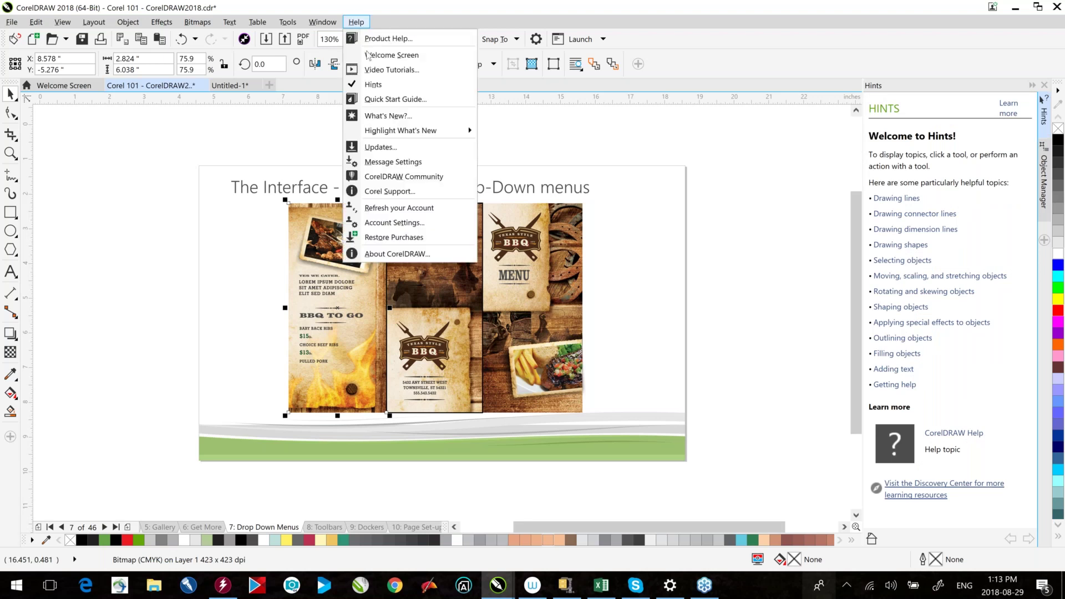
click(320, 25)
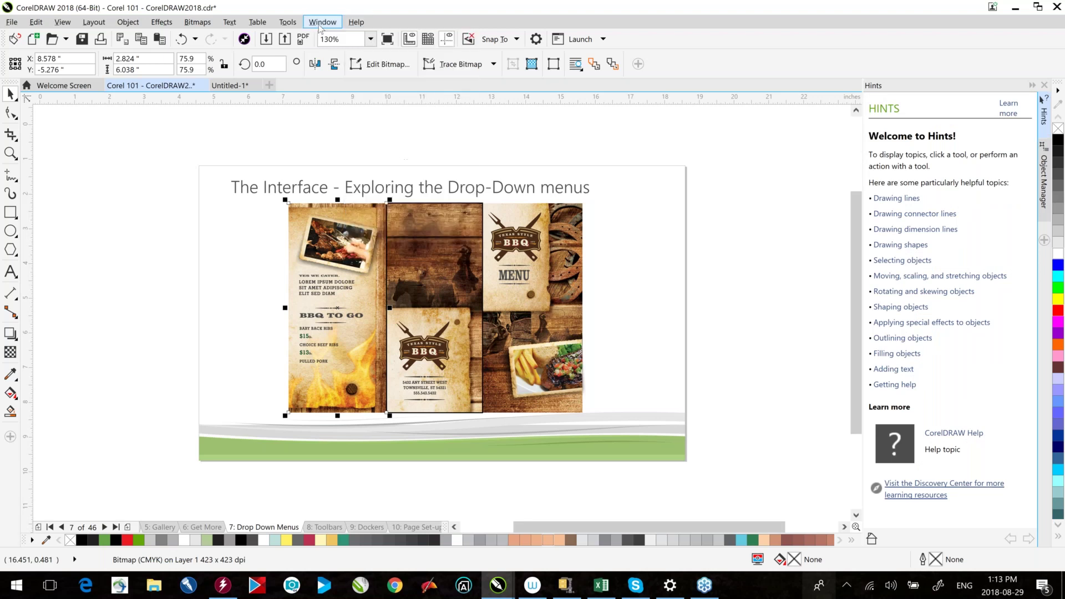
click(320, 25)
mouse_move(365, 191)
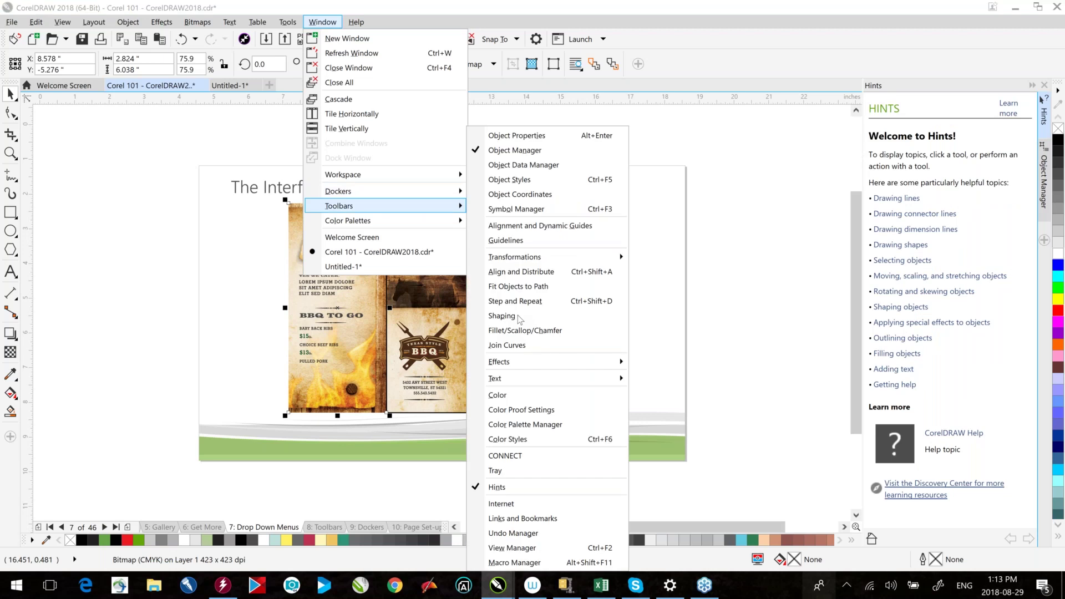
click(810, 285)
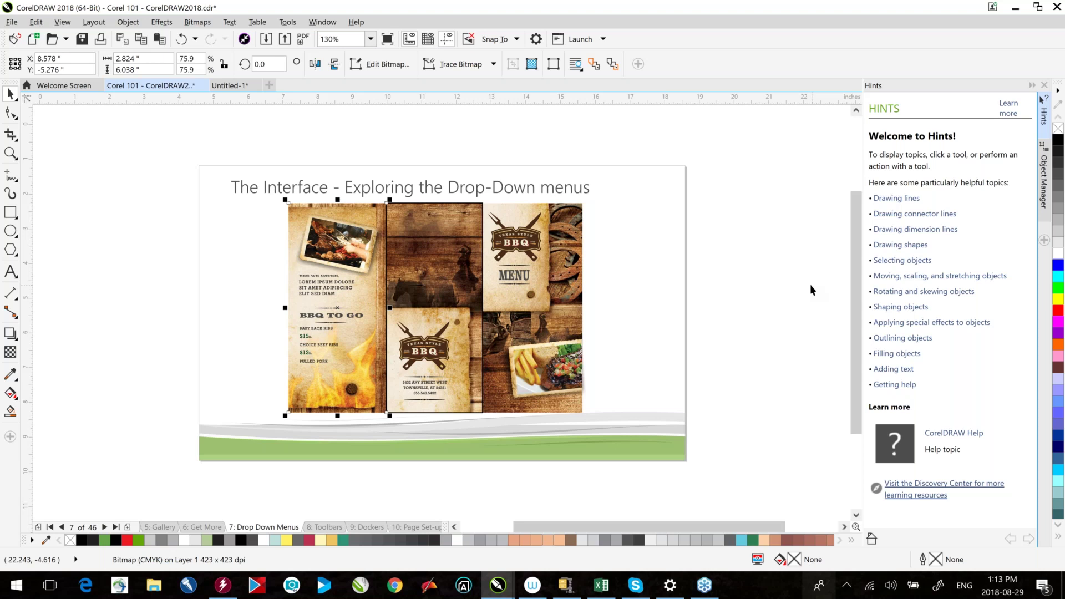
- Draw two rectangles above the page, about 1.518 by 0.847 inches and about 1.302 by 0.727 inches
click(11, 212)
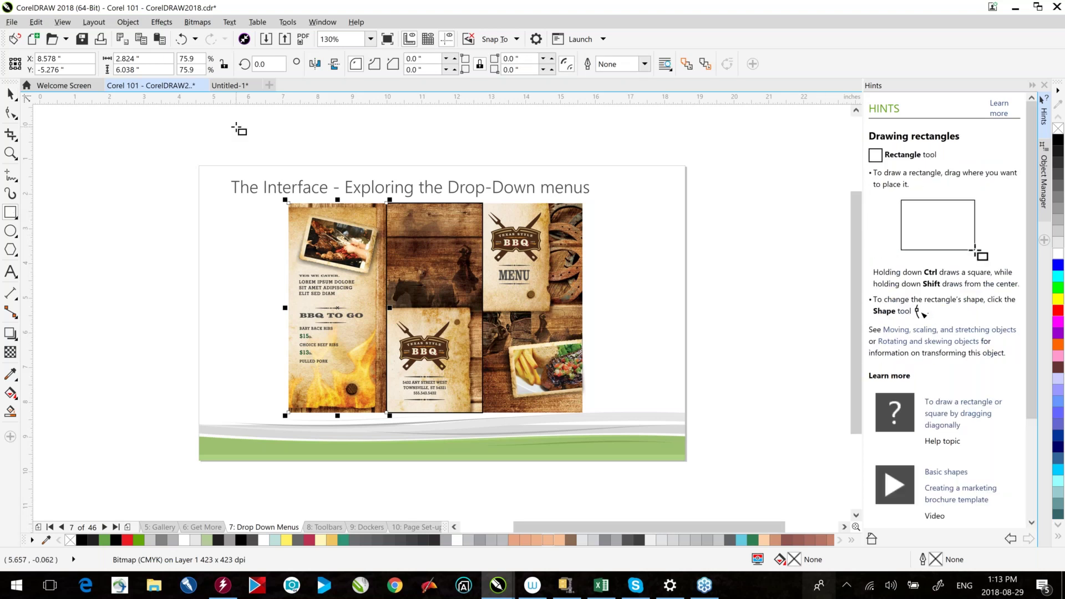
click(272, 151)
drag(273, 150, 289, 156)
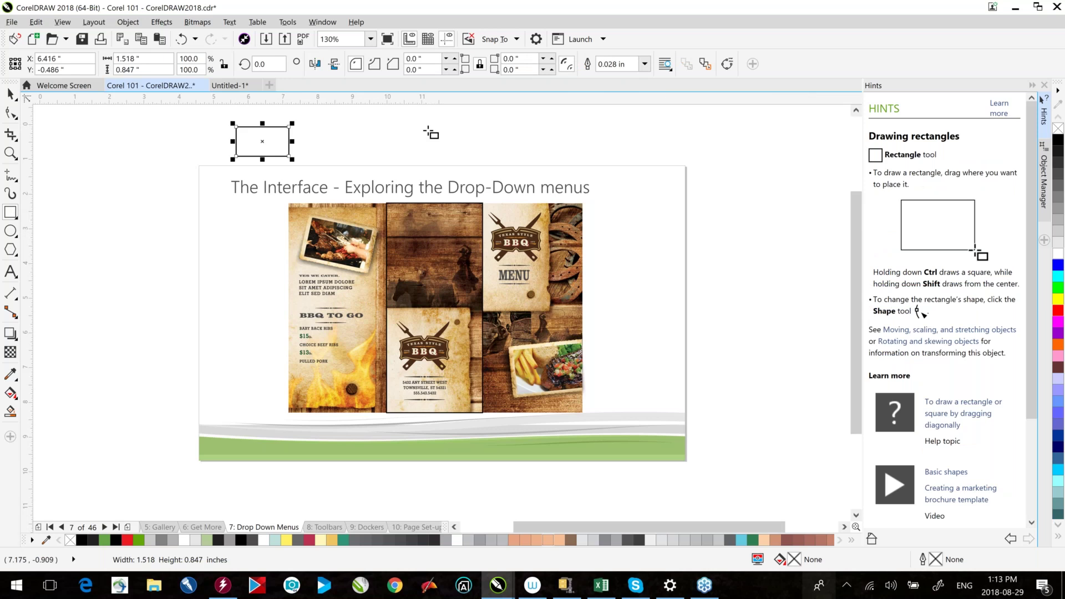
drag(428, 131, 473, 156)
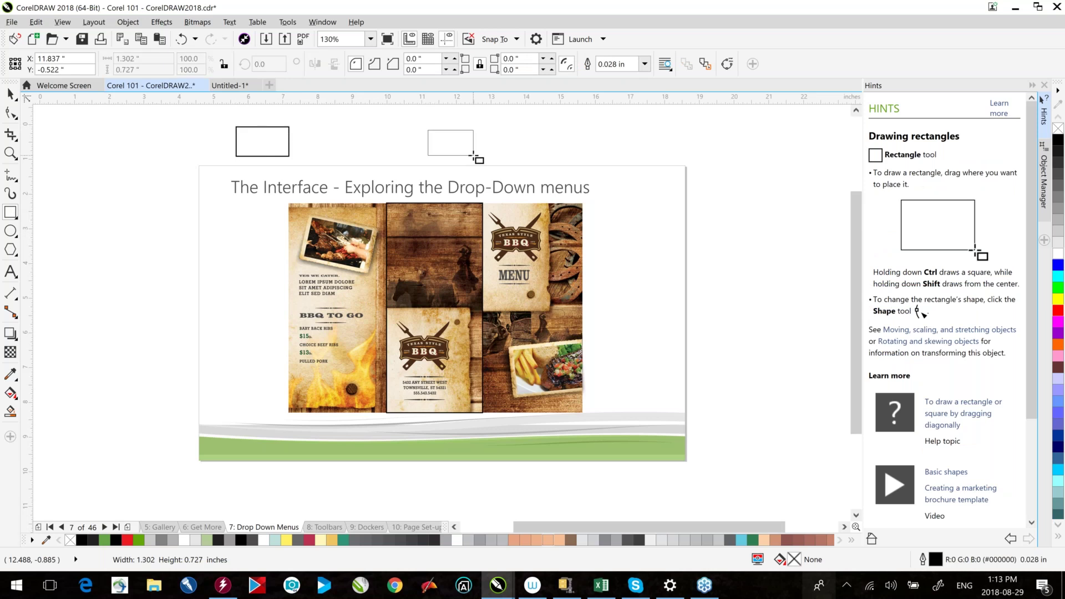
- Blend the first rectangle above the page into the second one, undo the blend and delete both rectangles
click(10, 333)
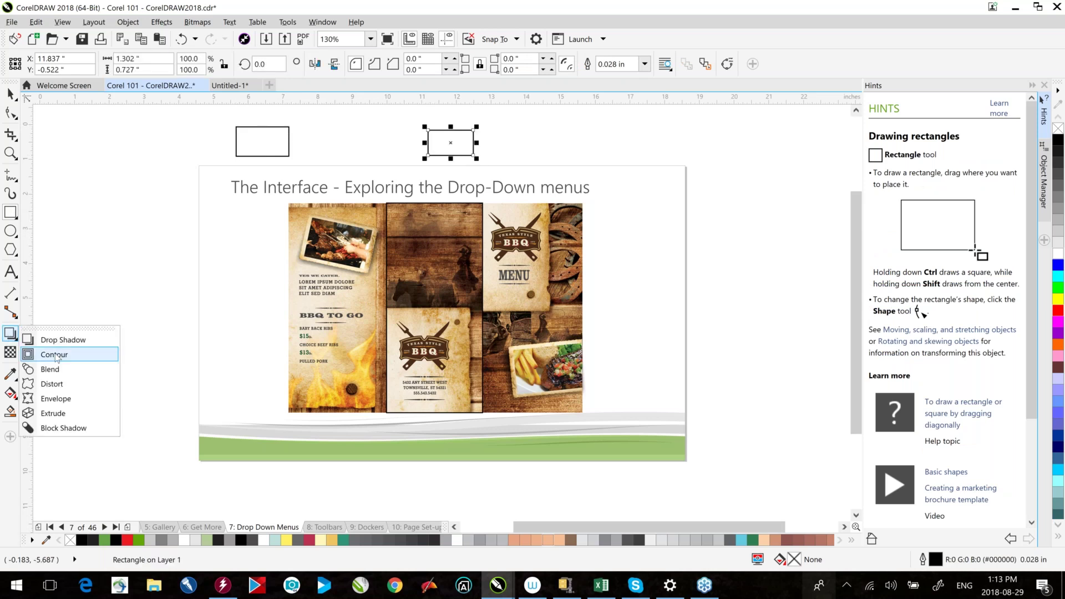
click(50, 369)
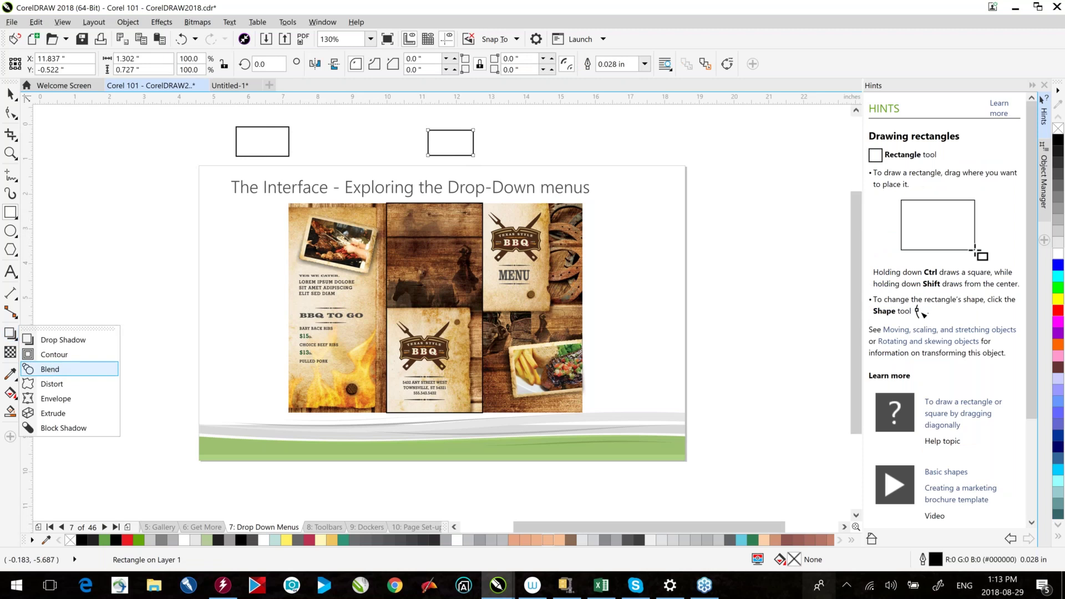
click(50, 369)
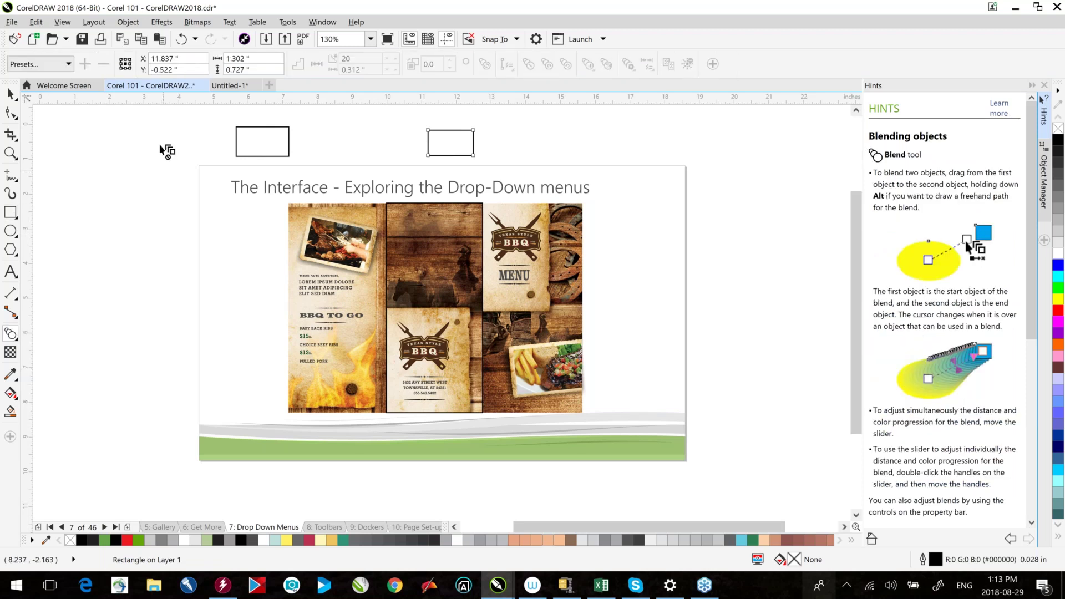
drag(262, 142, 451, 142)
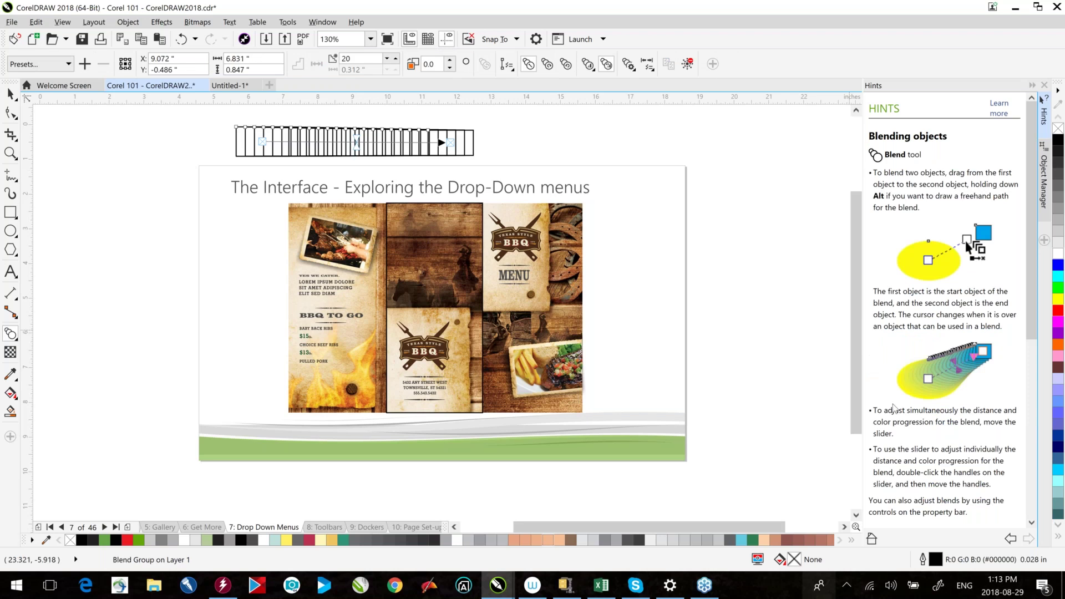
key(ctrl+z)
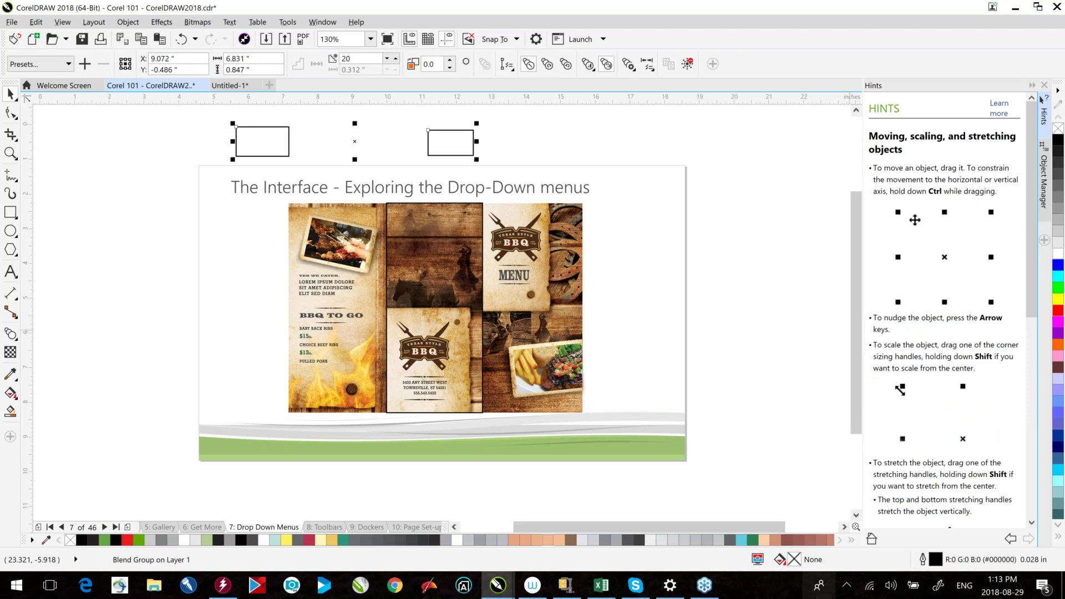
key(Delete)
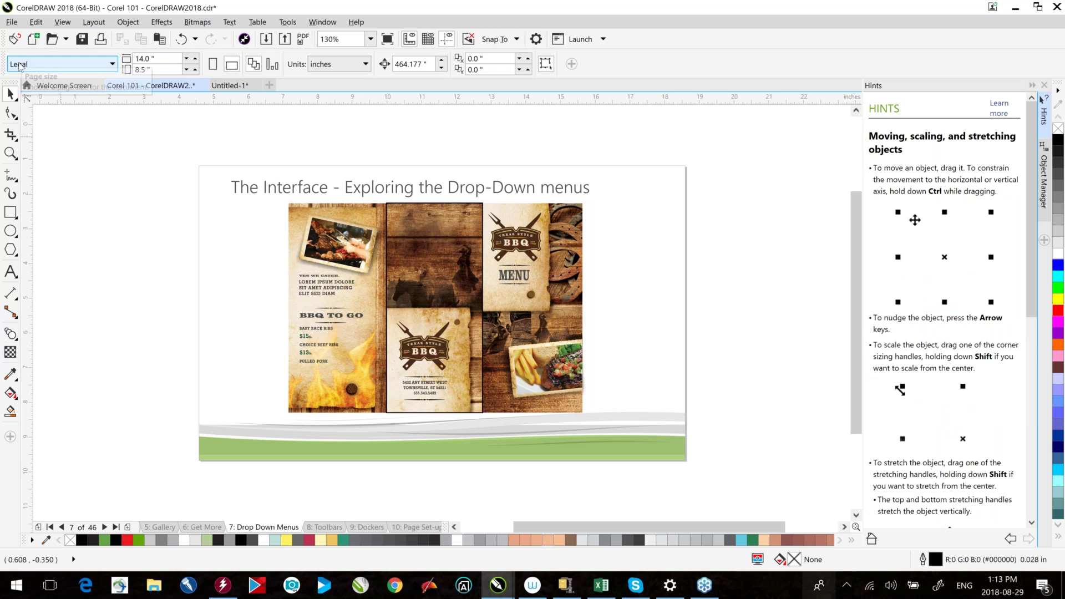
- Highlight the features that are new since Version X7
click(356, 22)
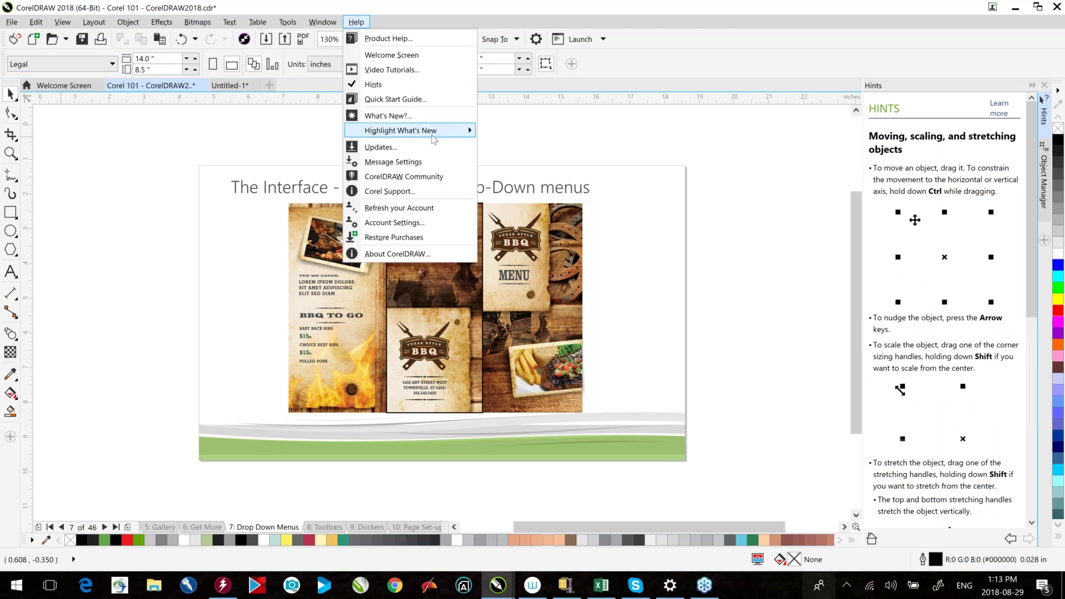
mouse_move(433, 133)
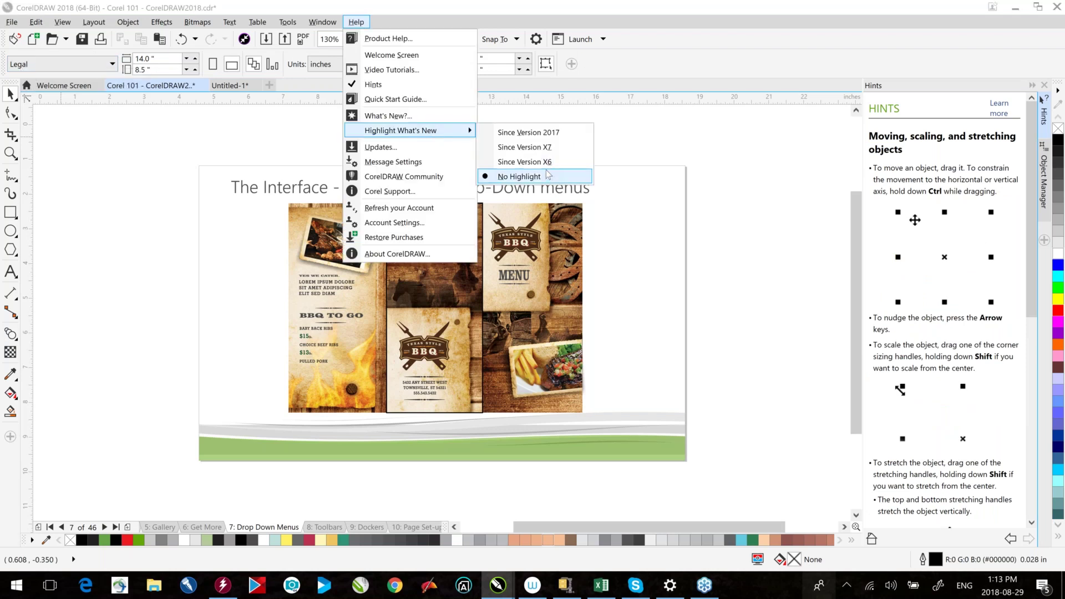
click(562, 149)
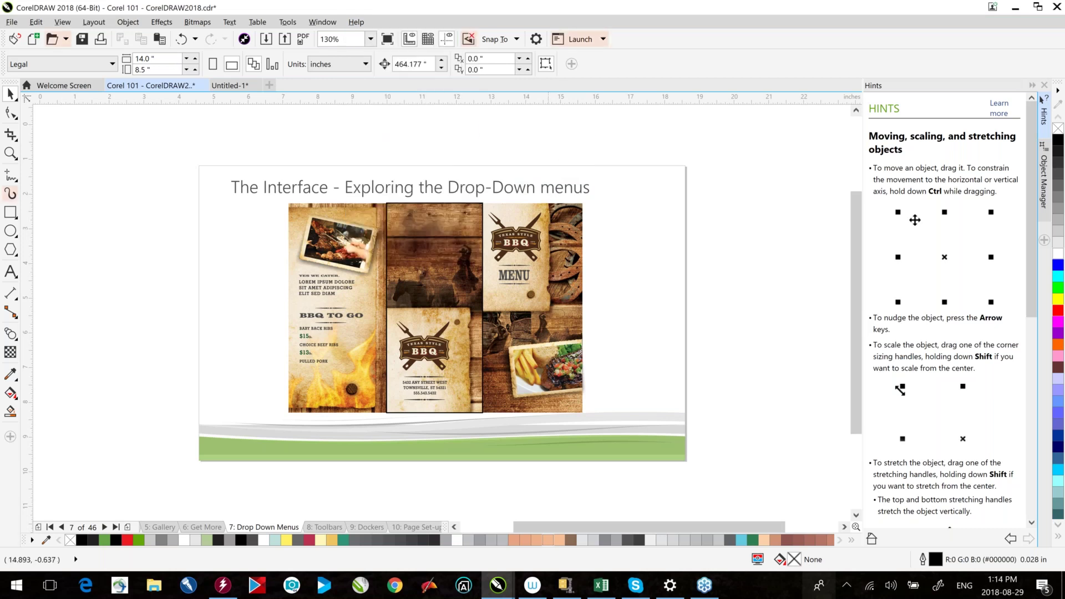
- Look through the File commands and view the Artistic Media tool's options and hints, returning to the Pick tool
click(12, 22)
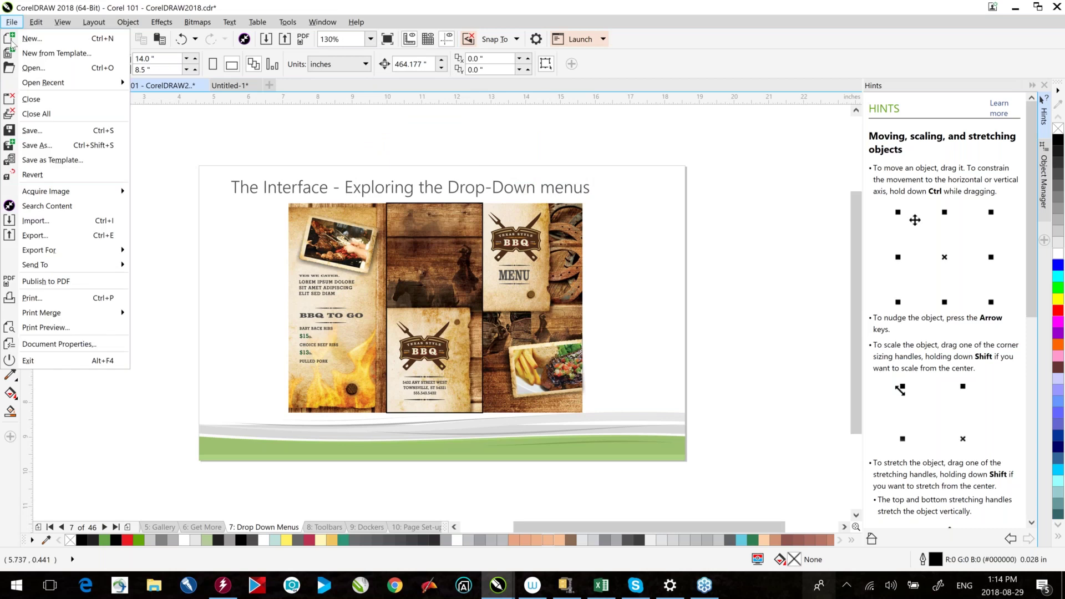
click(426, 119)
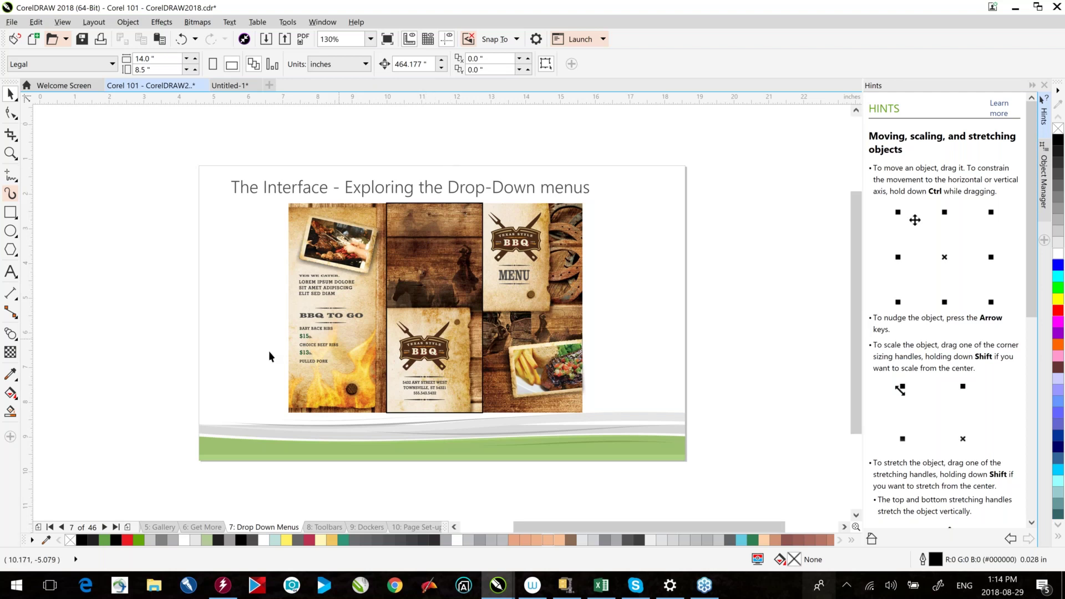
click(11, 194)
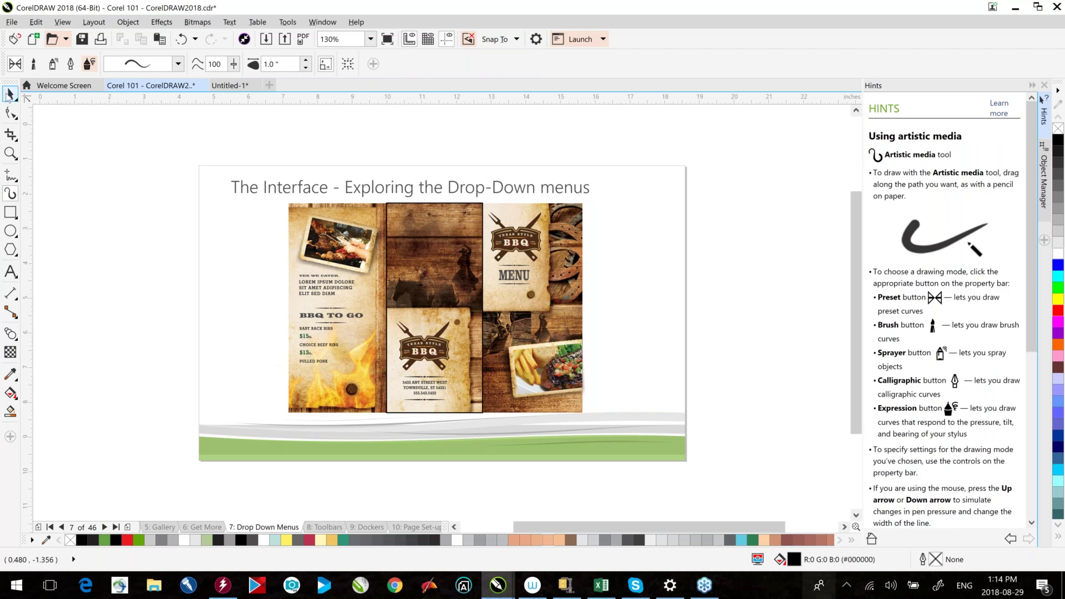
click(10, 94)
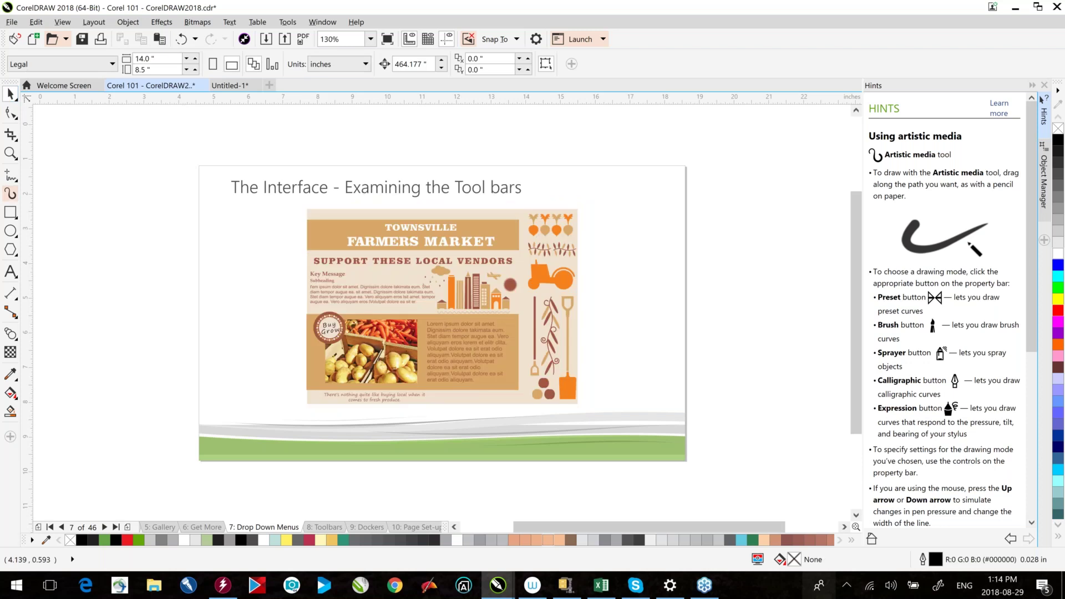
- Advance to the 9: Dockers page, switch to the Untitled-1 document and display its Object Manager
key(Page_Down)
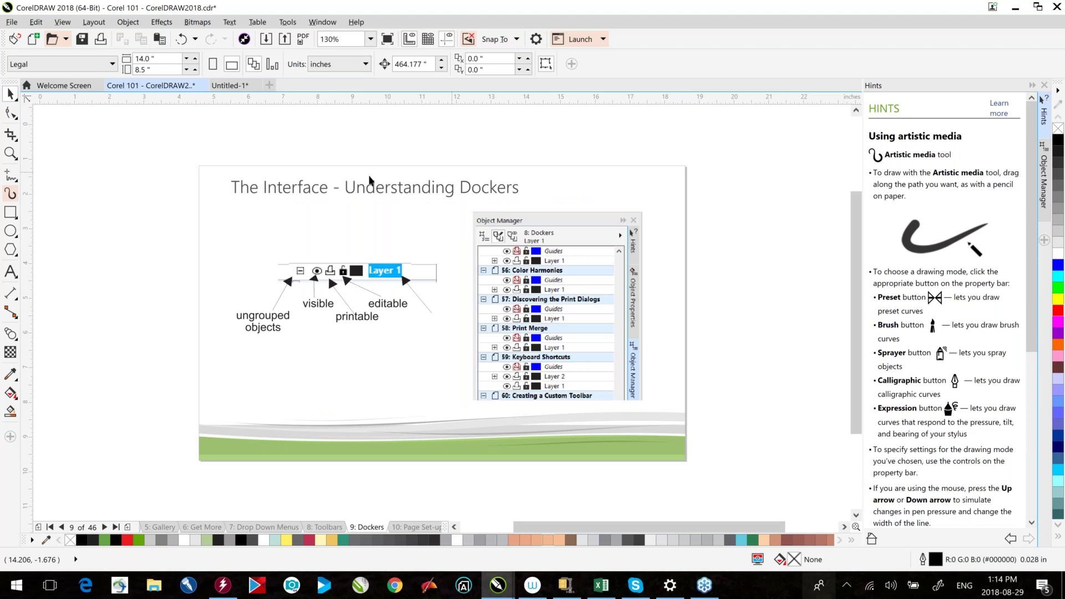
click(229, 85)
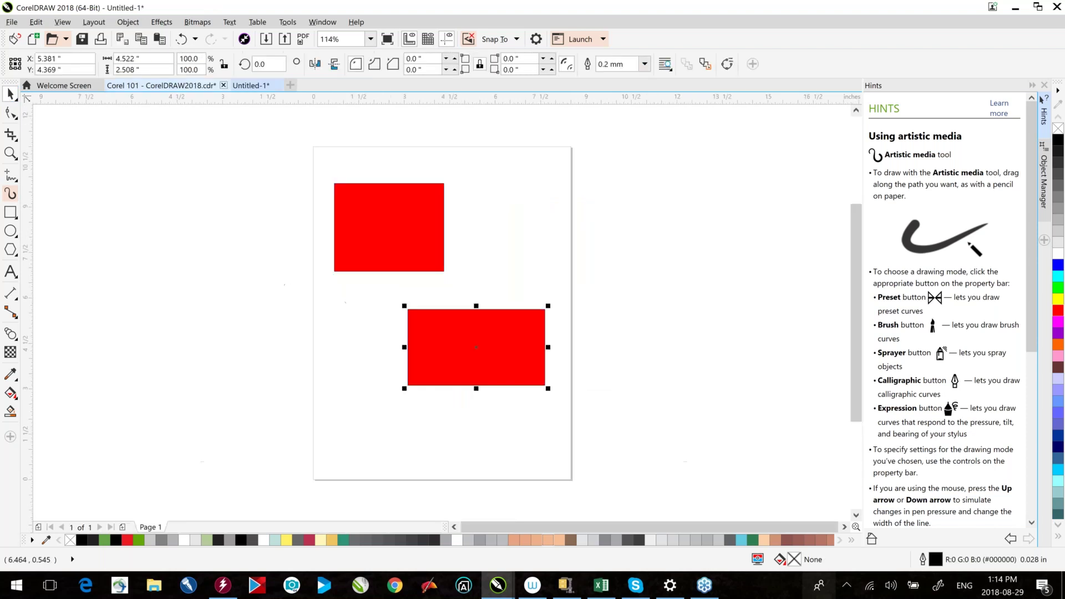
click(1043, 178)
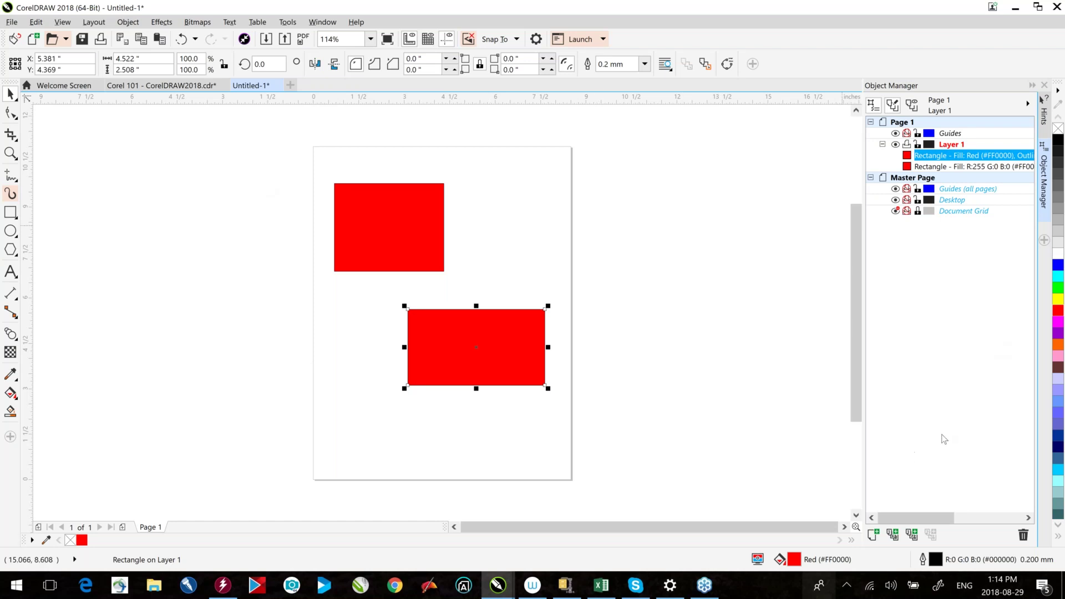
- Select Layer 1 and each of its two red rectangles through the Object Manager to see how entries match objects
click(951, 146)
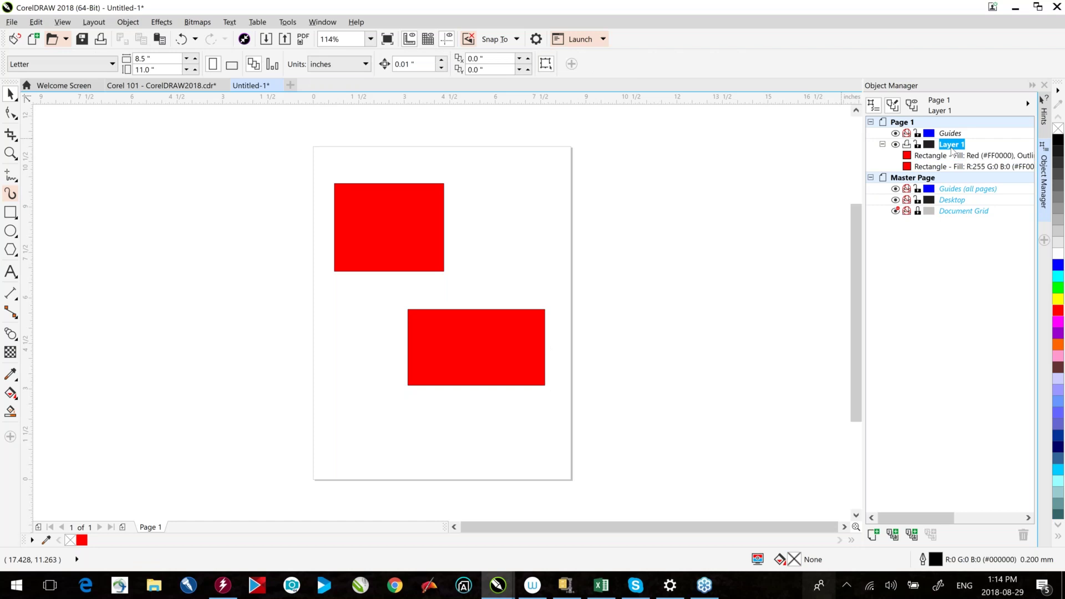
click(942, 156)
click(935, 167)
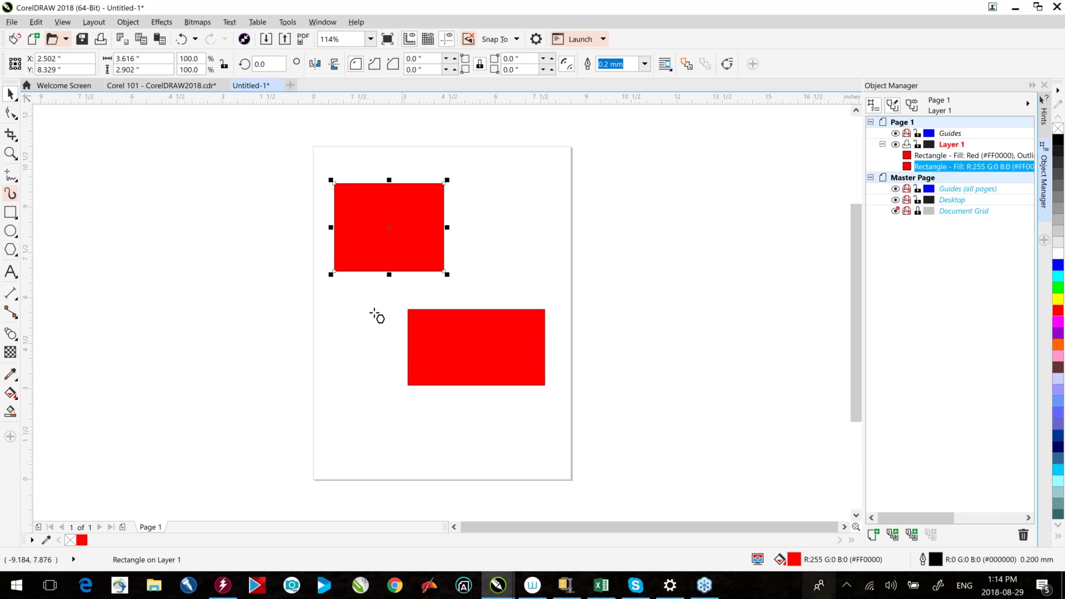
- Draw a green five-sided polygon about 4.4 by 3.1 inches overlapping the lower red rectangle, and group the two objects
drag(295, 312, 435, 413)
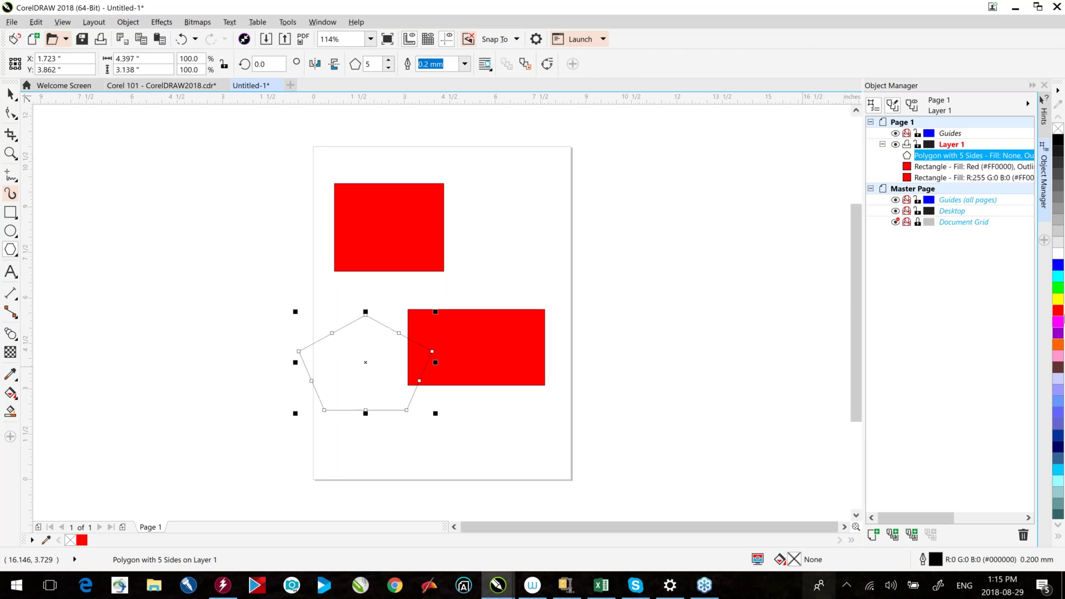
click(1057, 287)
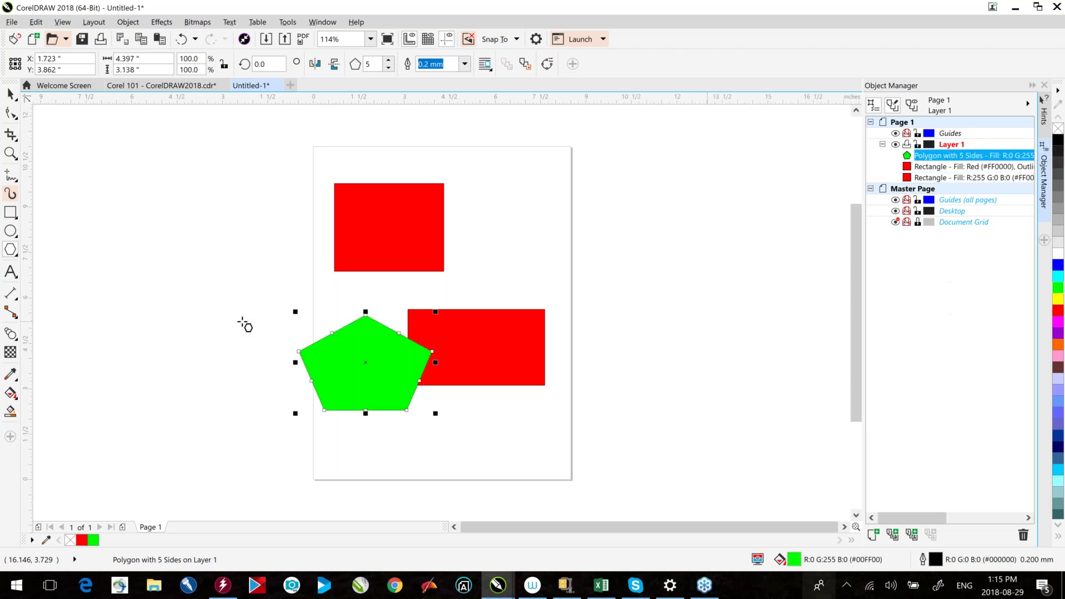
key(space)
drag(195, 292, 603, 435)
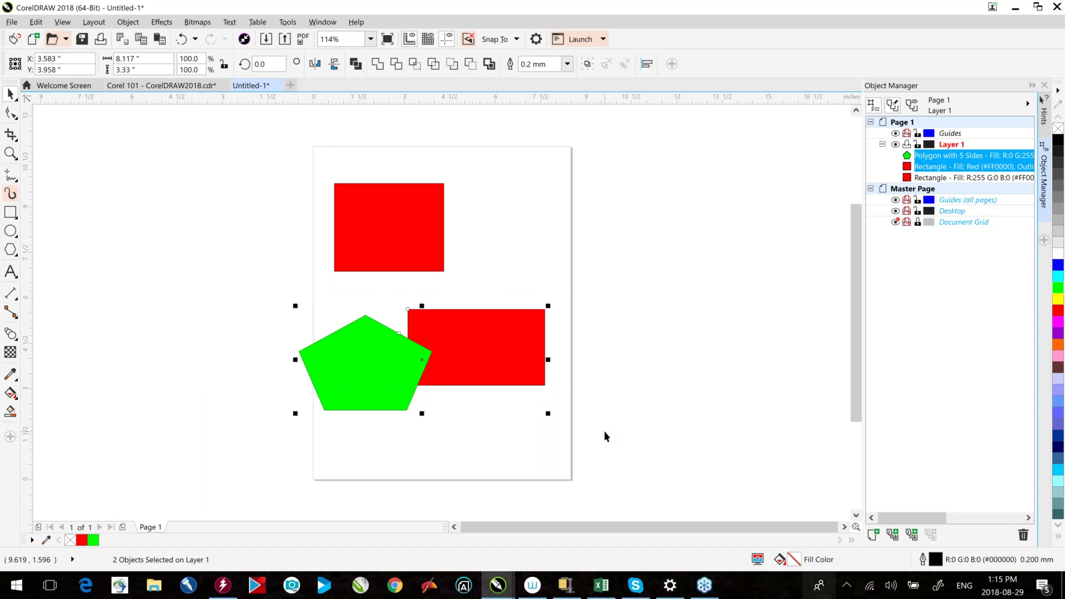
key(ctrl+g)
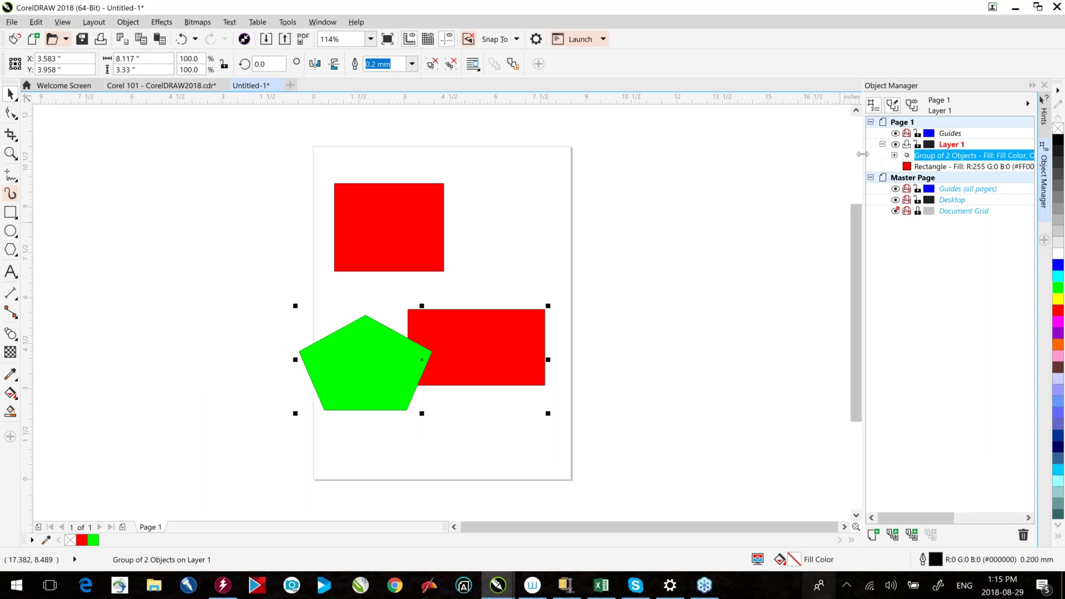
- Widen the Object Manager docker to read the full object descriptions and toggle the display of object properties off and on
drag(862, 164, 627, 165)
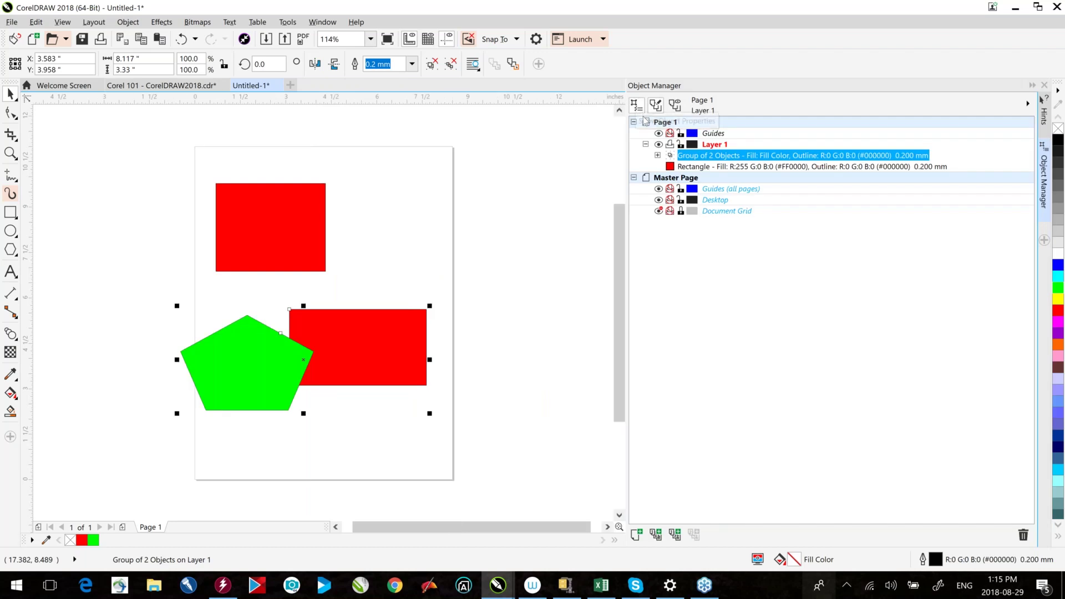
click(637, 104)
click(637, 104)
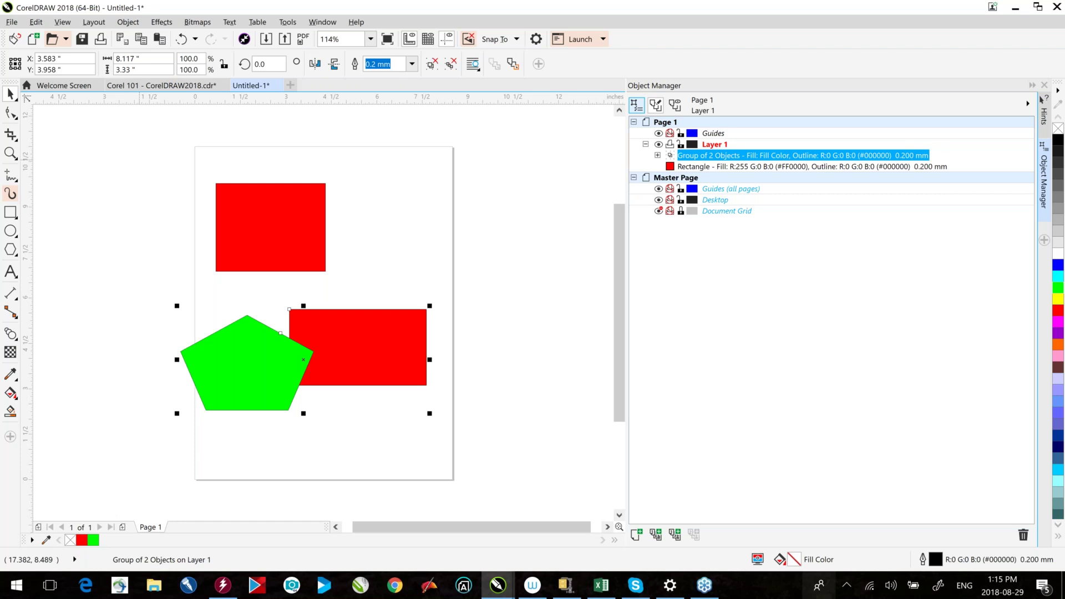
- Return to the Corel 101 document and narrow the Object Manager docker back to its former width
key(ctrl+Tab)
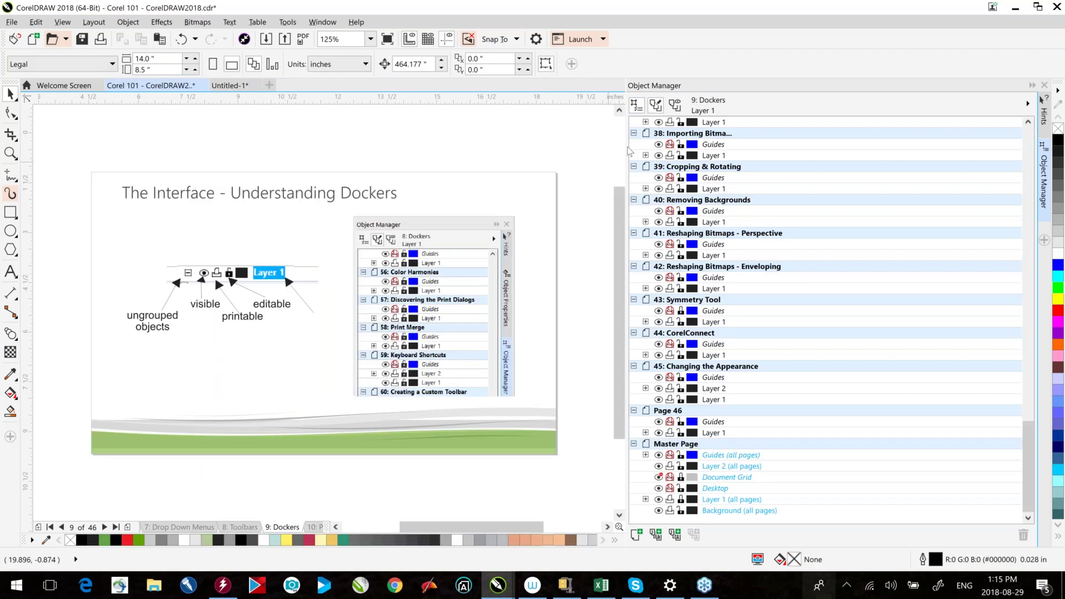
drag(629, 151, 840, 143)
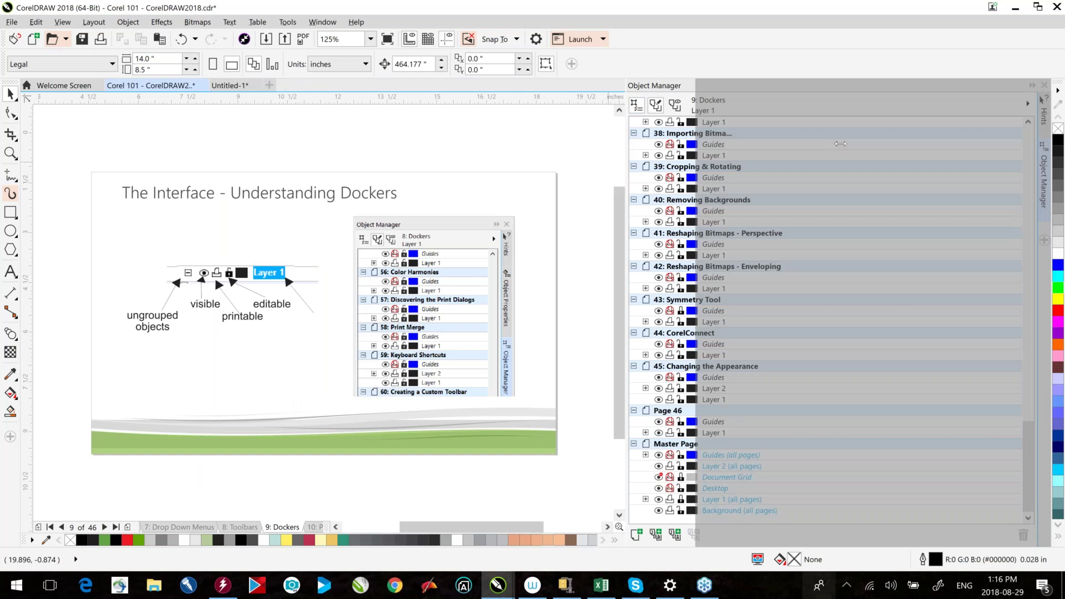
drag(840, 144, 863, 143)
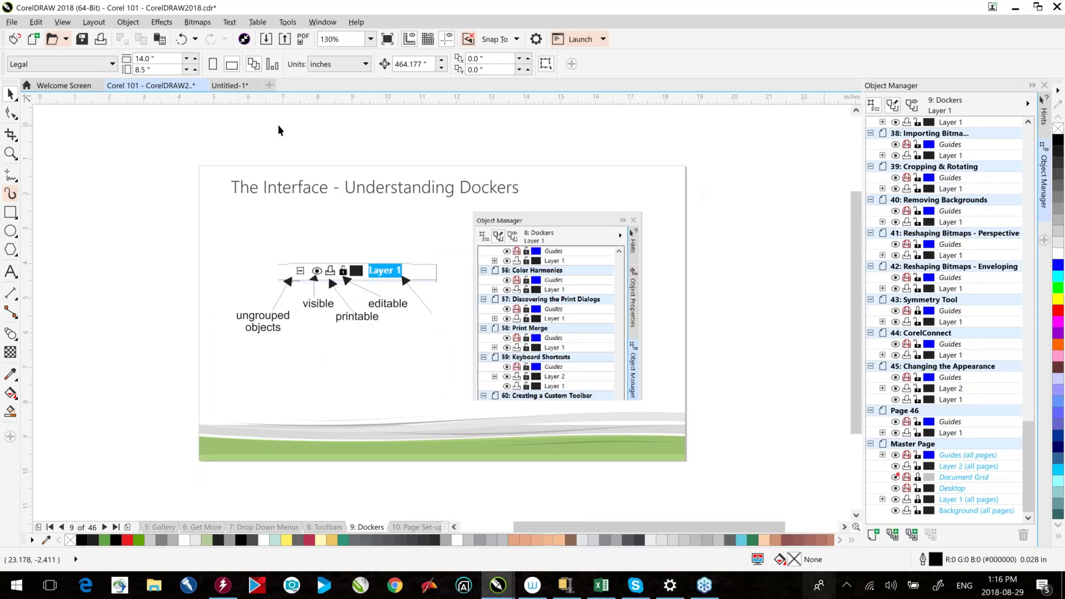
- In Untitled-1, hide and show Layer 1, try its printable setting, and lock the layer against editing
click(231, 86)
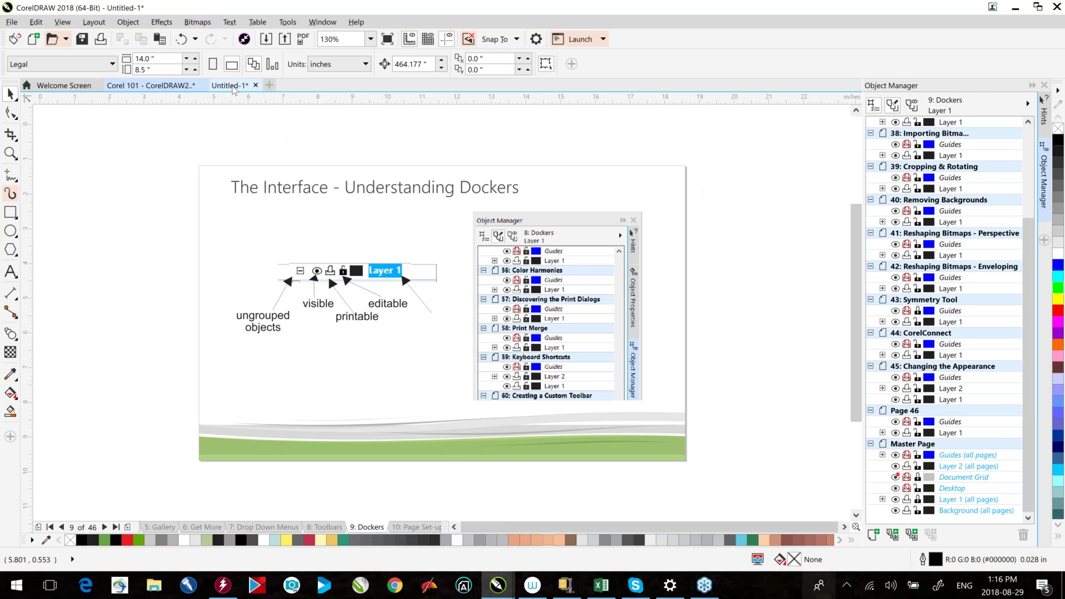
click(895, 145)
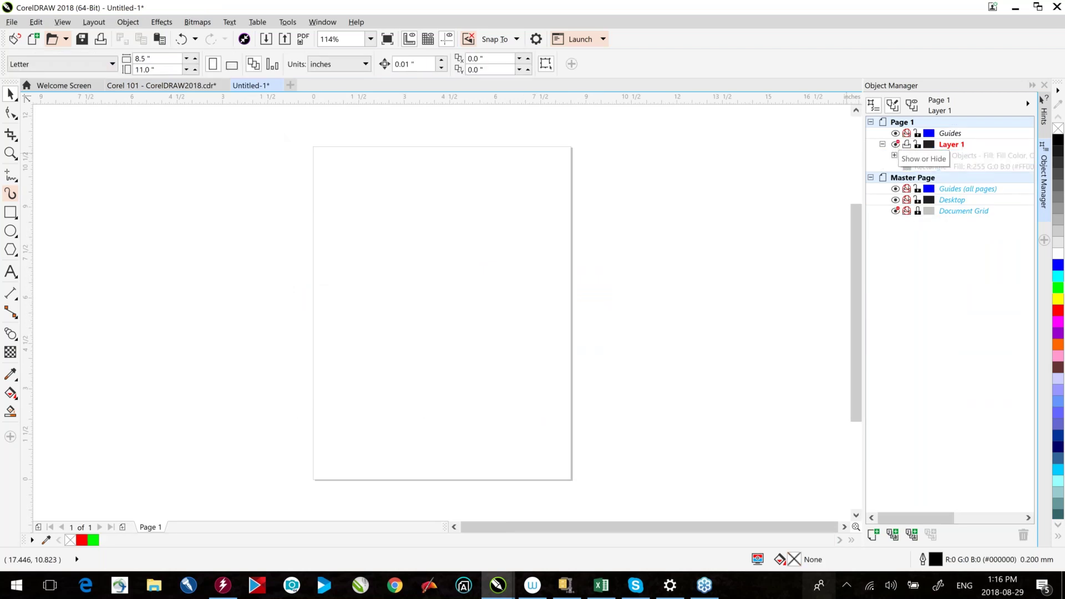
click(895, 144)
click(906, 144)
click(917, 145)
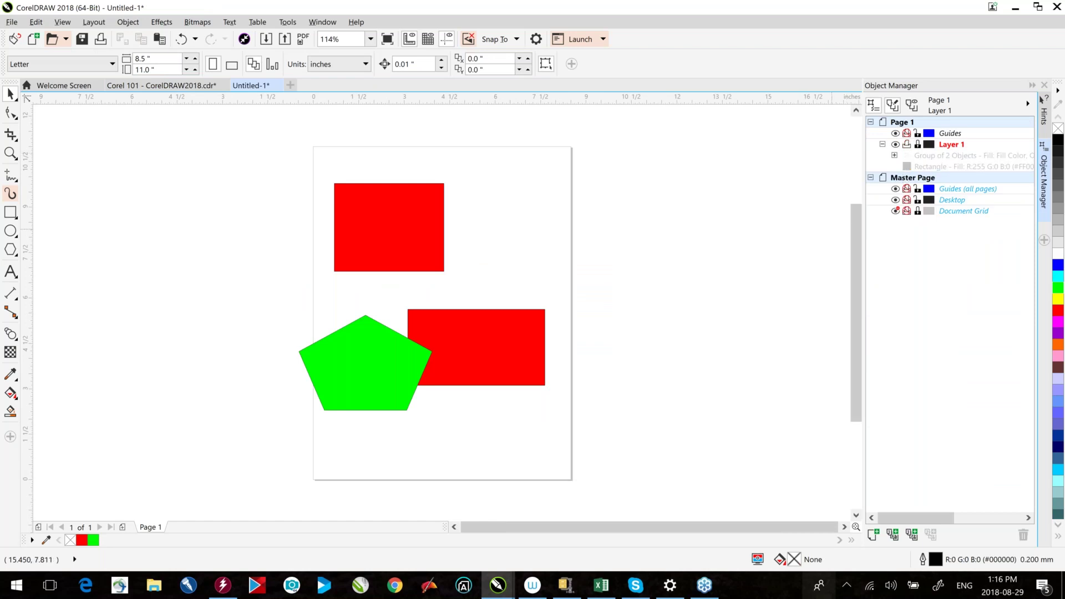
- Add a new layer above Layer 1 and draw a blue-filled rectangle about 7.3 by 4.5 inches on it, overlapping the existing shapes
click(1028, 104)
click(1030, 106)
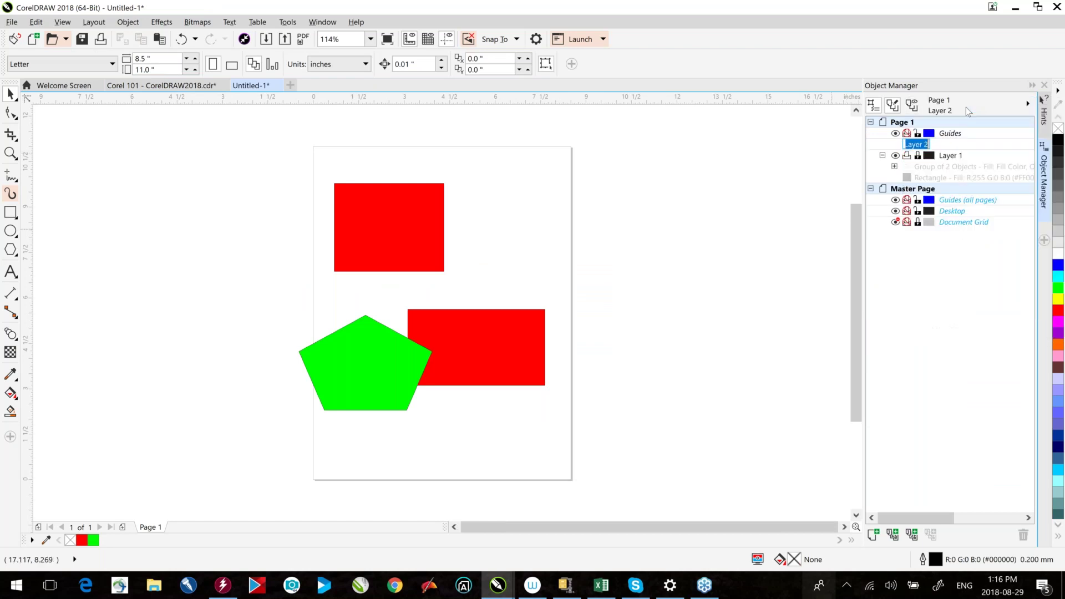
click(10, 211)
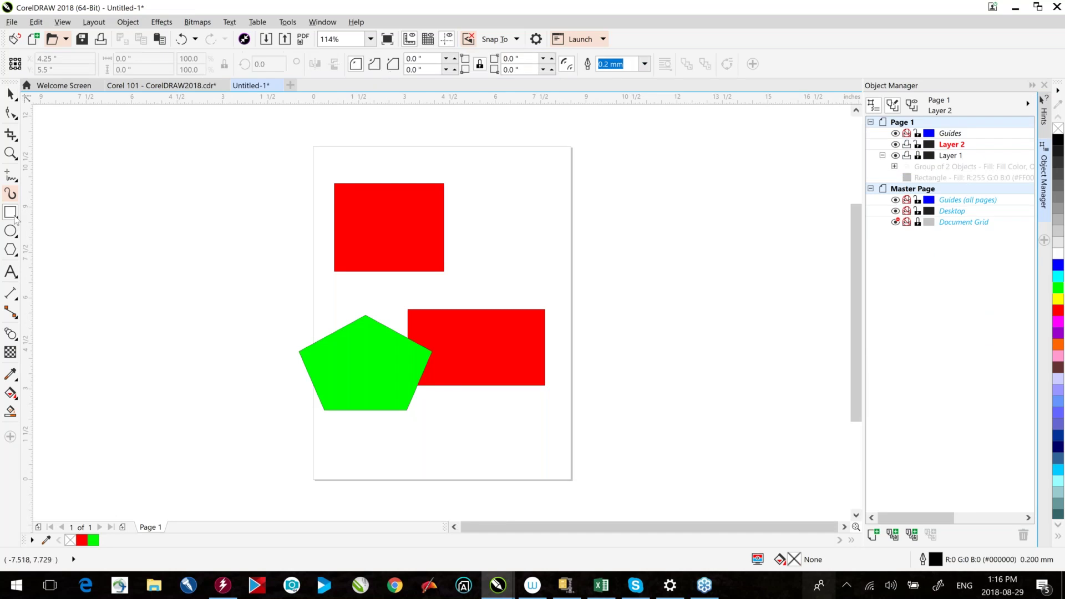
drag(286, 192, 508, 330)
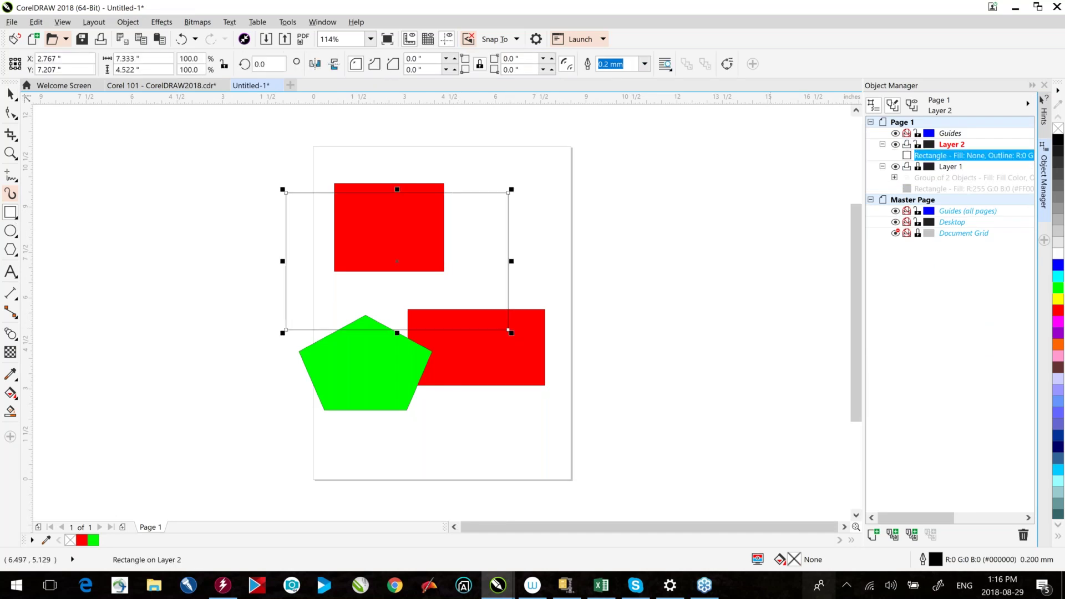
click(1058, 265)
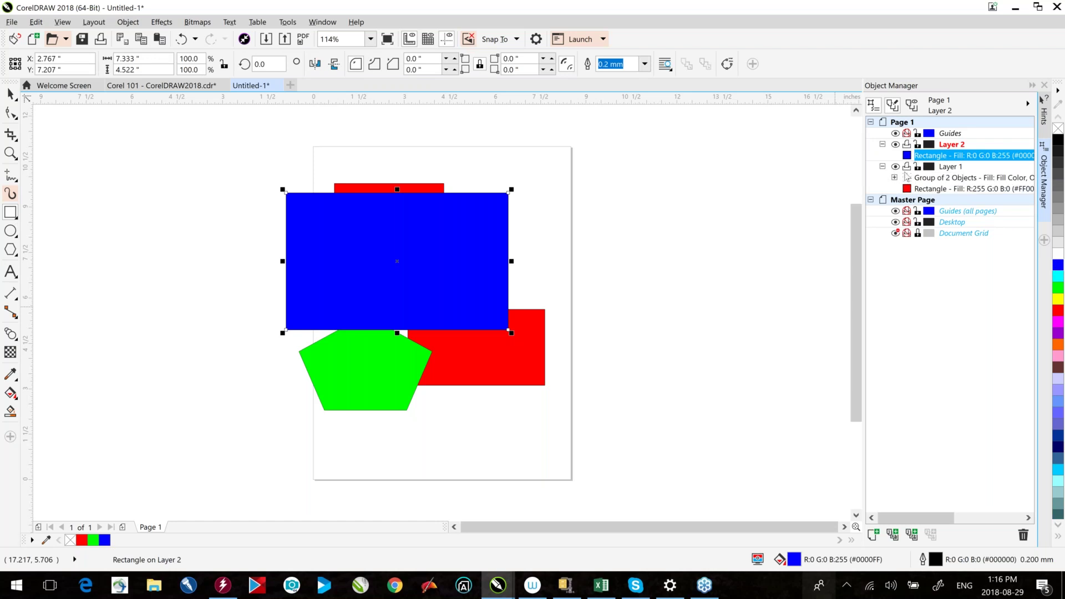
- Hide Layer 1 to view the blue rectangle alone, and show the layer again
click(895, 167)
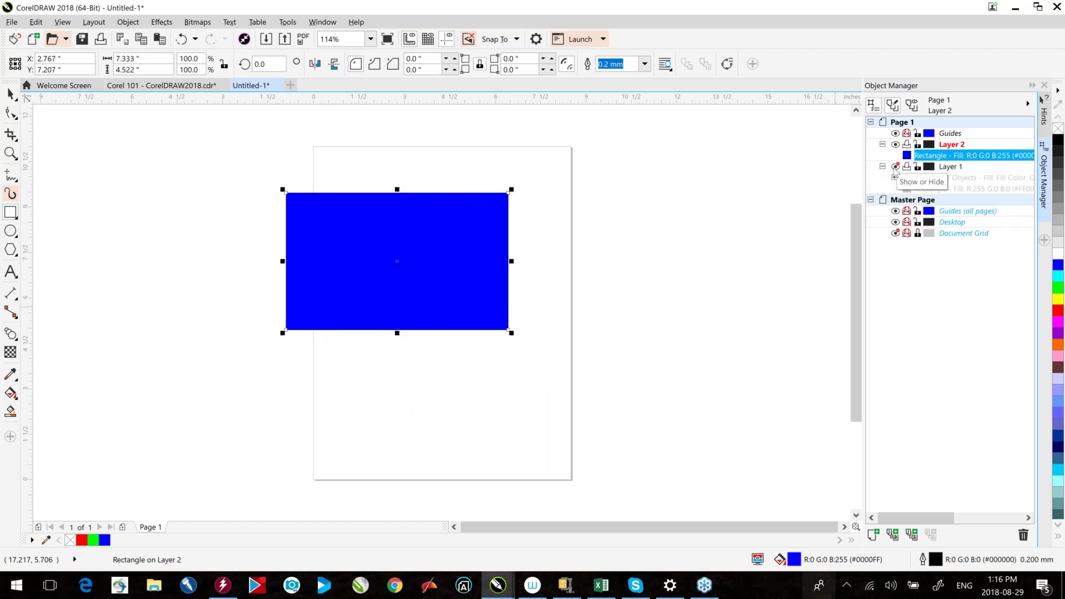
click(895, 167)
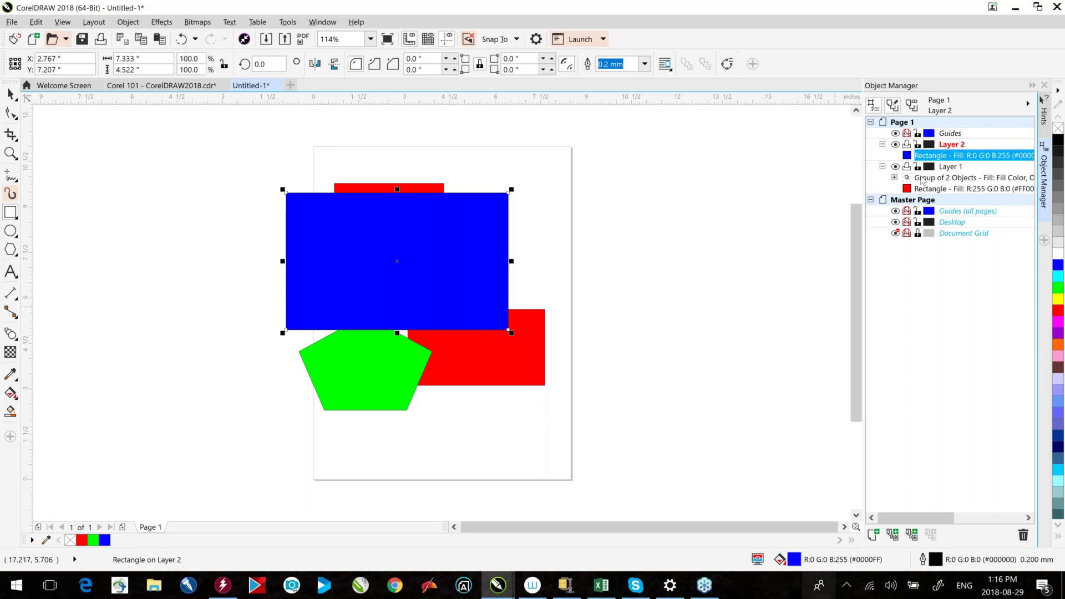
- Return to the Corel 101 document, switch to the Pick tool and advance to the Page Set-up page
click(187, 86)
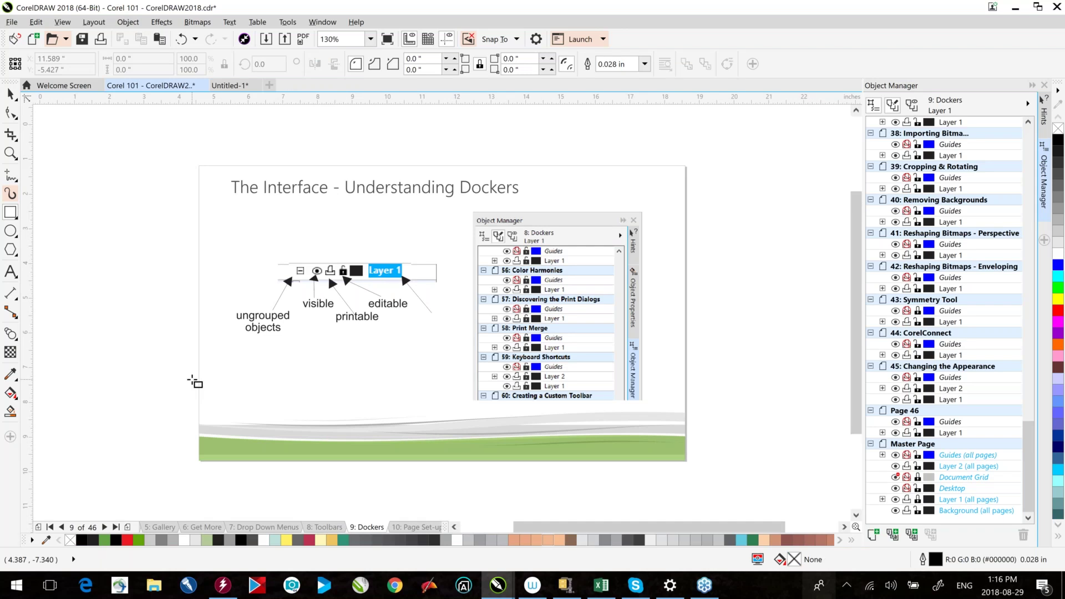
key(space)
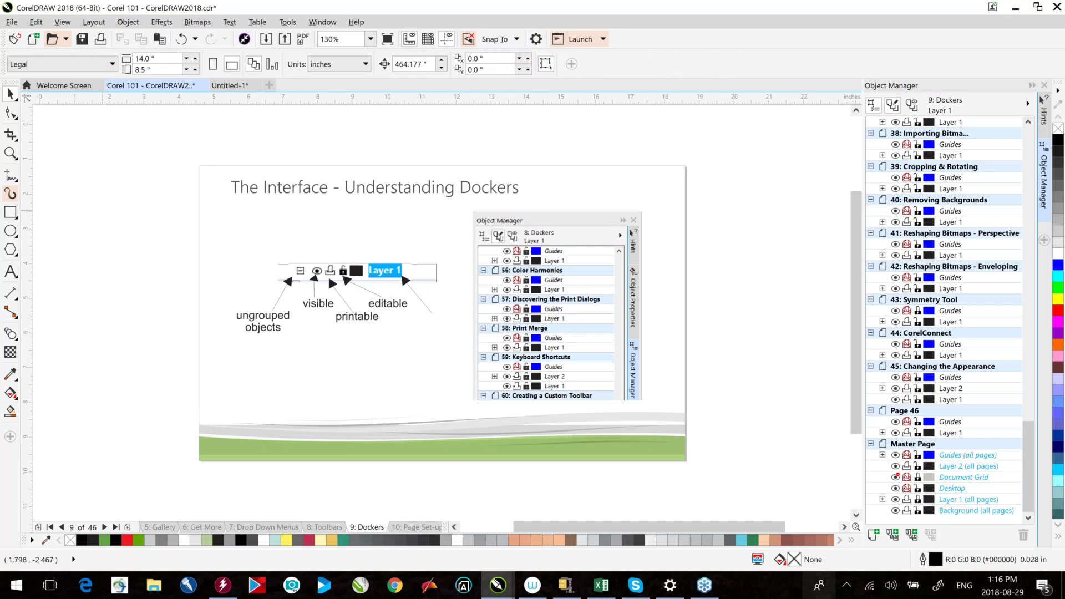
key(Page_Down)
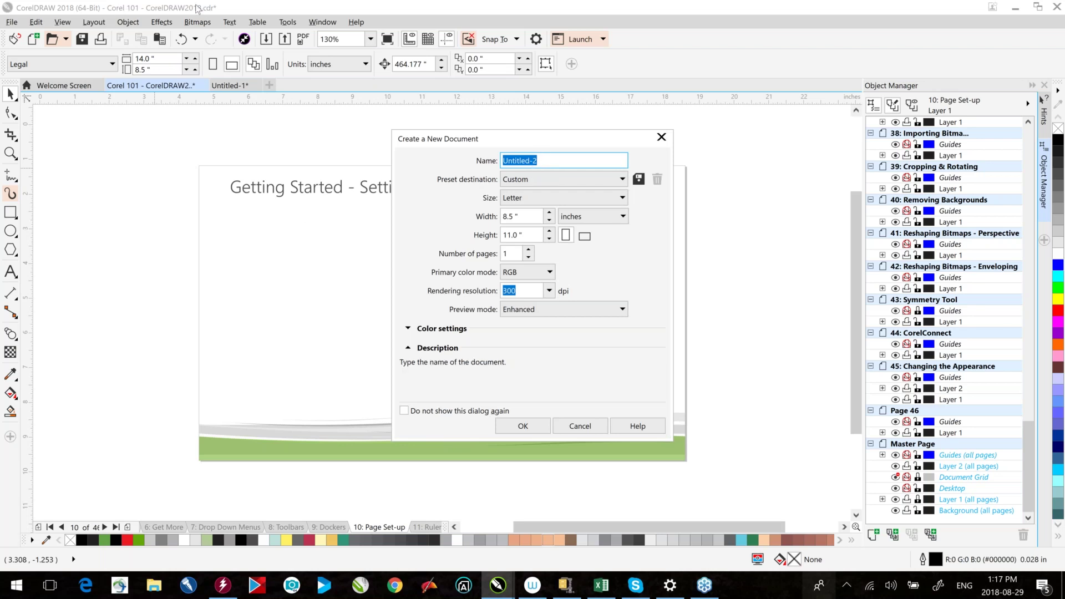
- Choose the Web preset destination in the new document settings and examine its size, color mode and rendering resolution
click(621, 179)
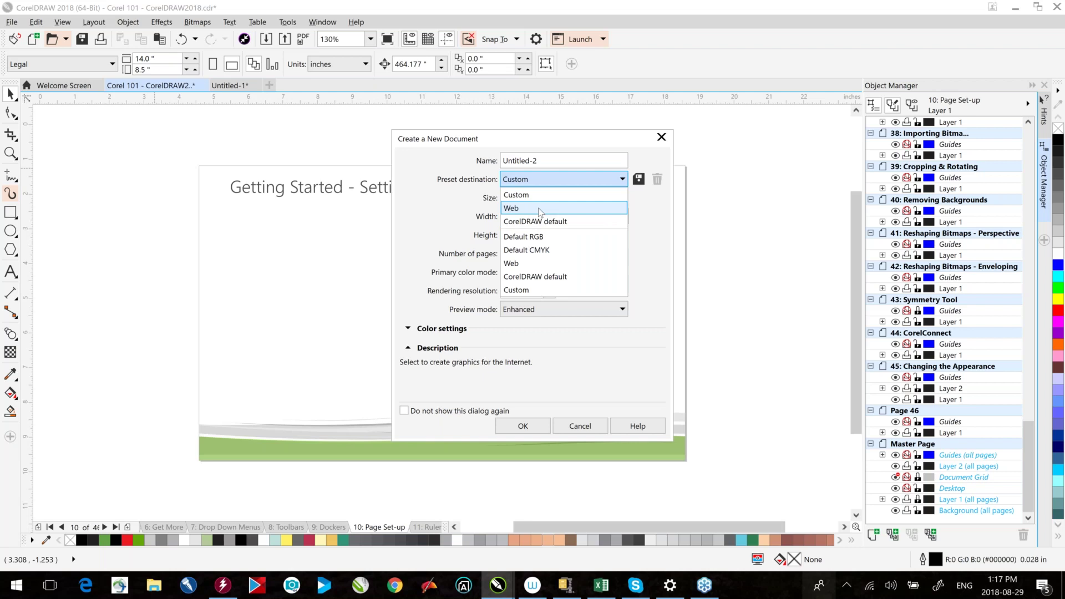
click(432, 205)
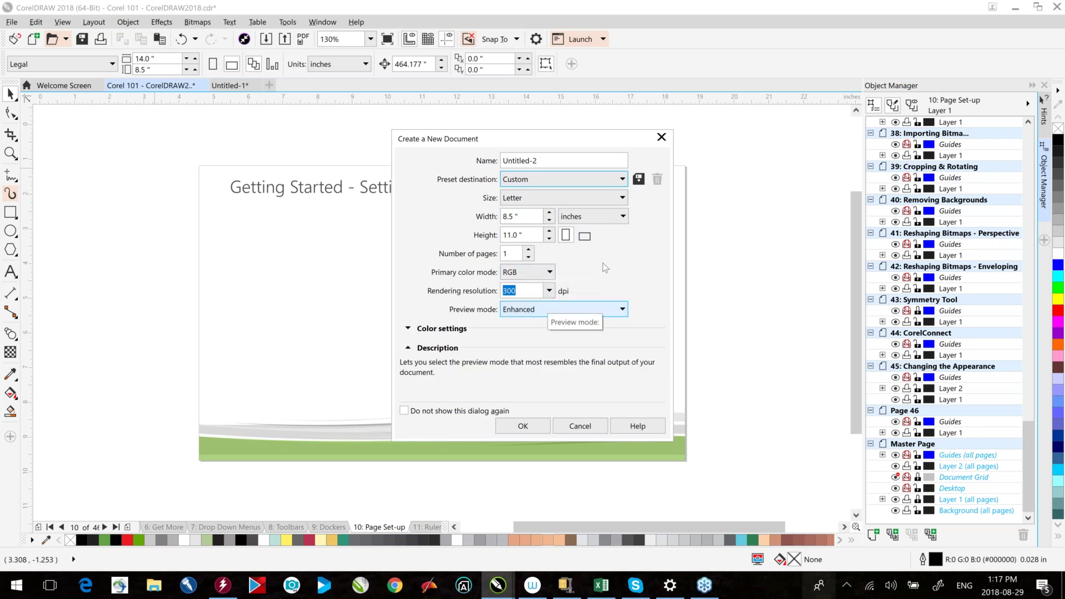
click(560, 178)
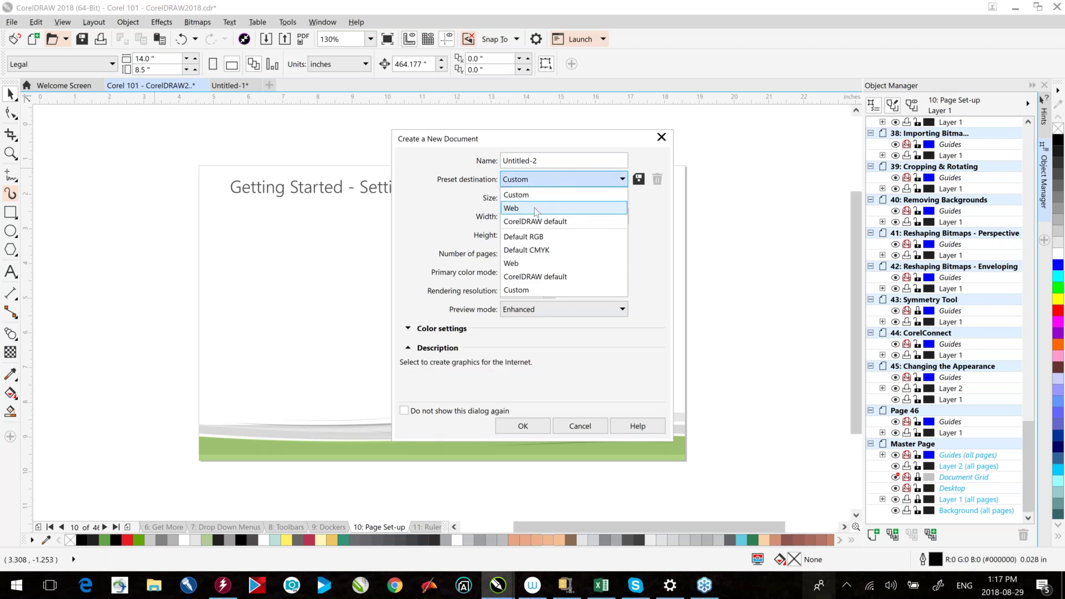
click(541, 208)
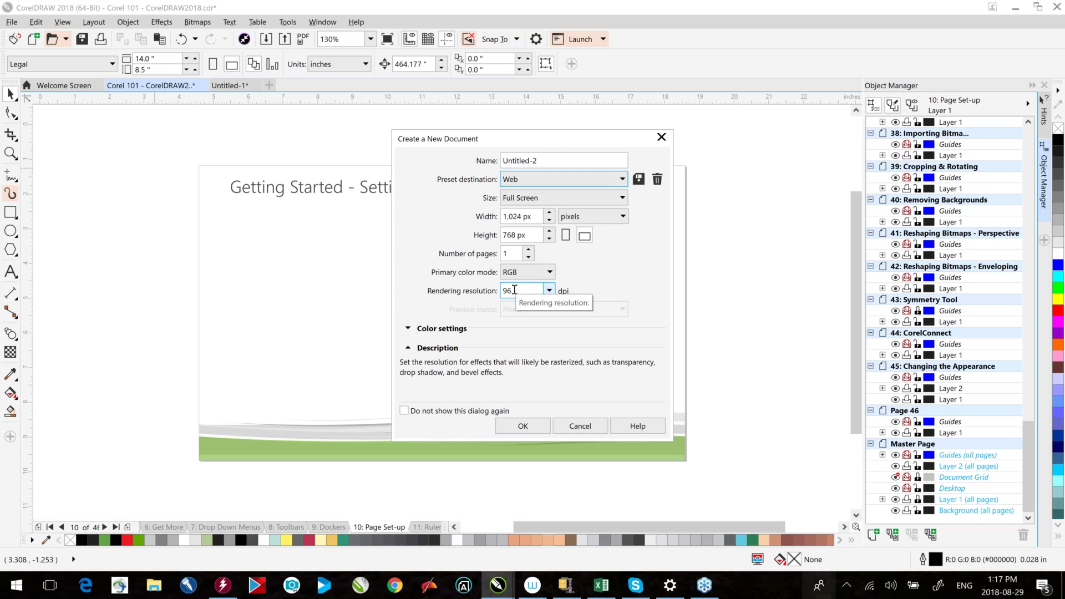
drag(514, 289, 501, 290)
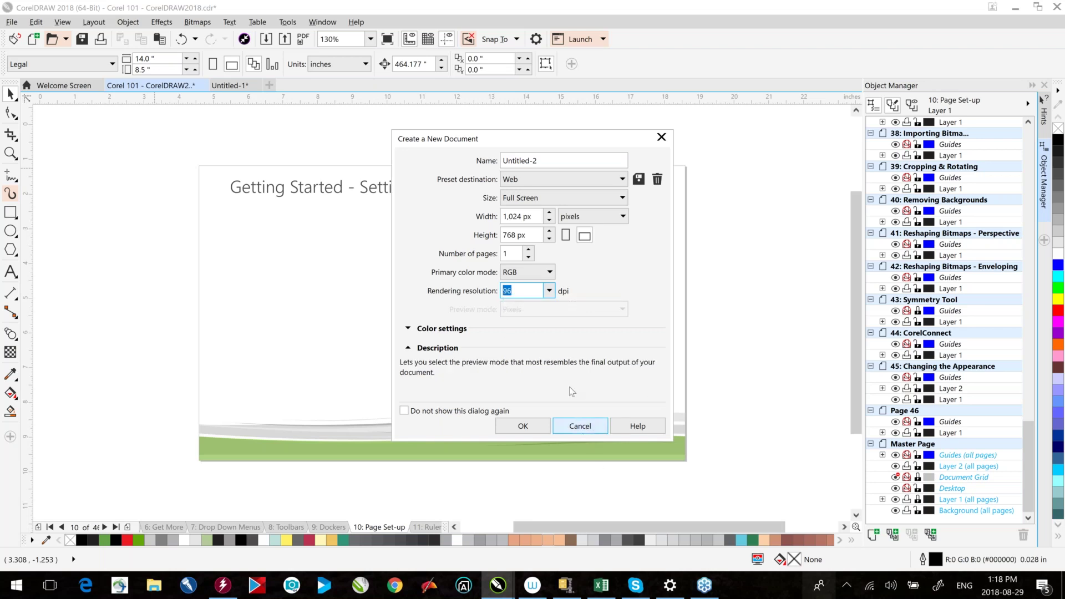
- Try the Custom, CorelDRAW default and Default RGB preset destinations to compare their settings, and cancel creating the document
click(529, 176)
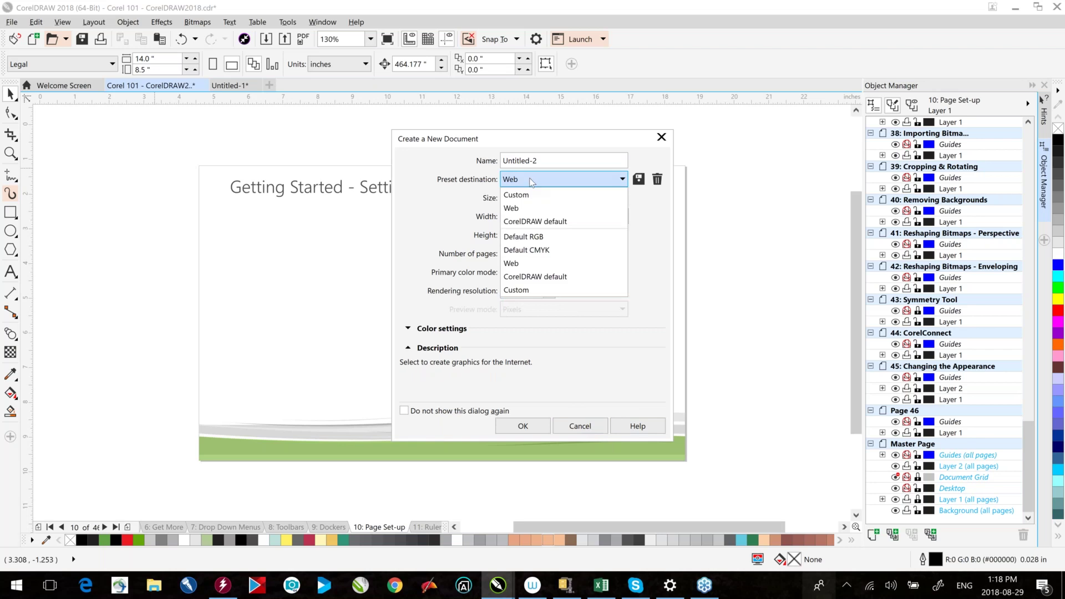
click(529, 192)
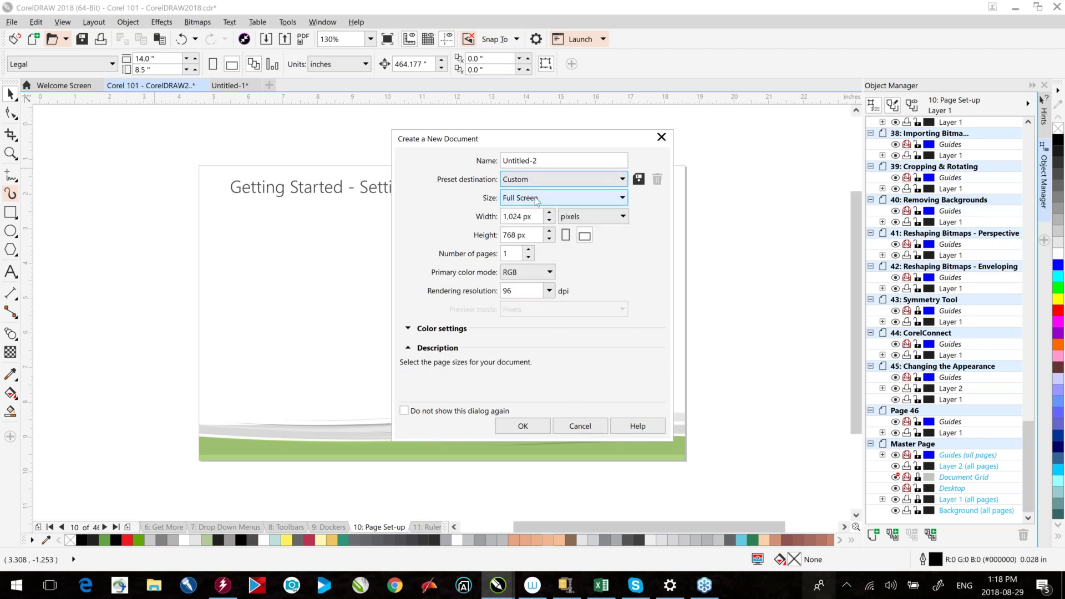
click(538, 181)
click(542, 223)
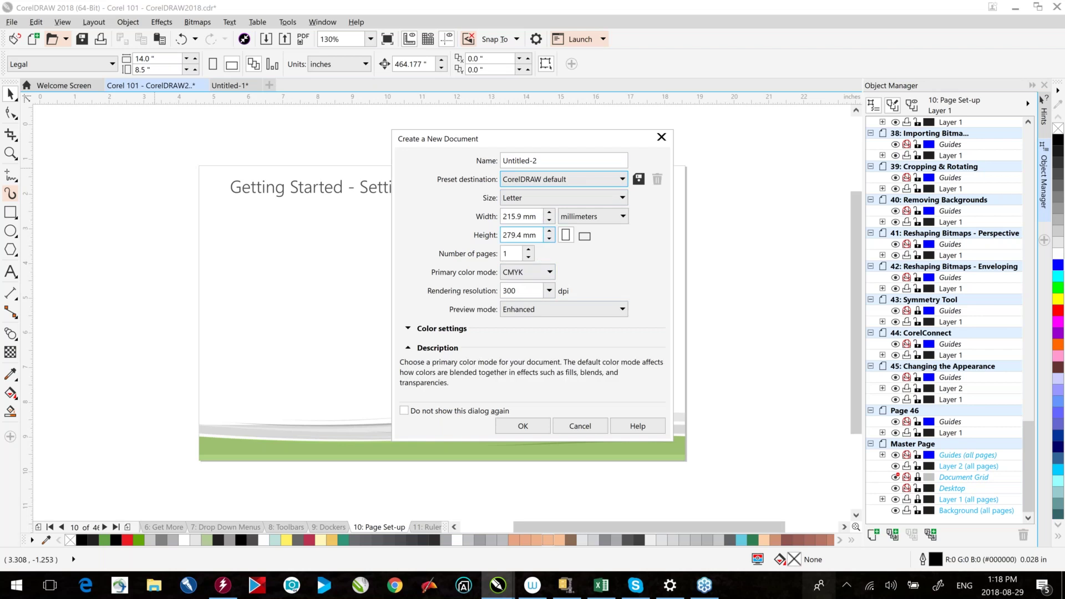
click(542, 185)
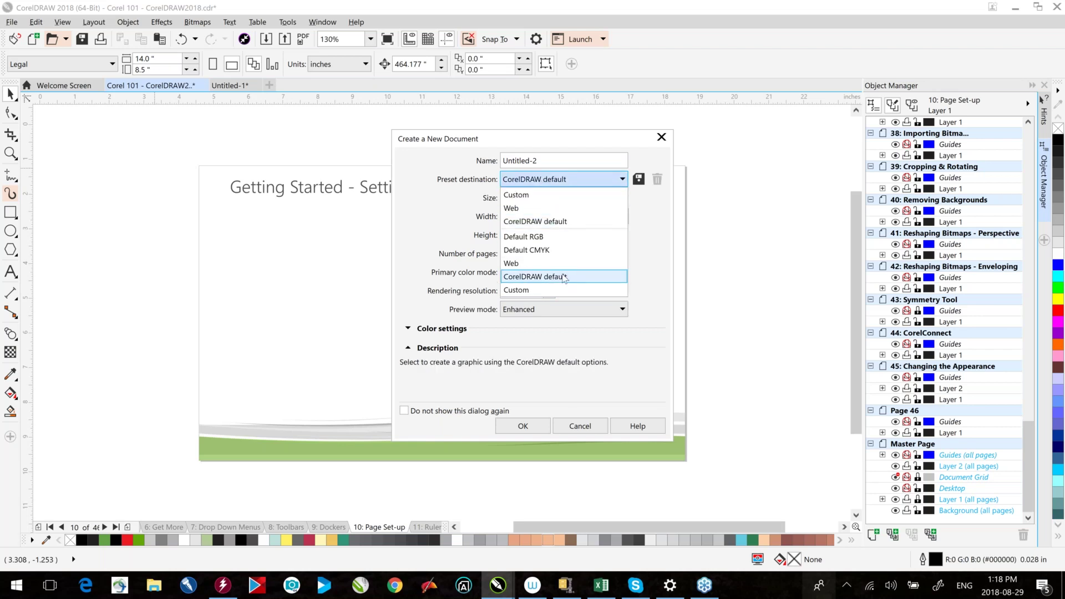
click(555, 236)
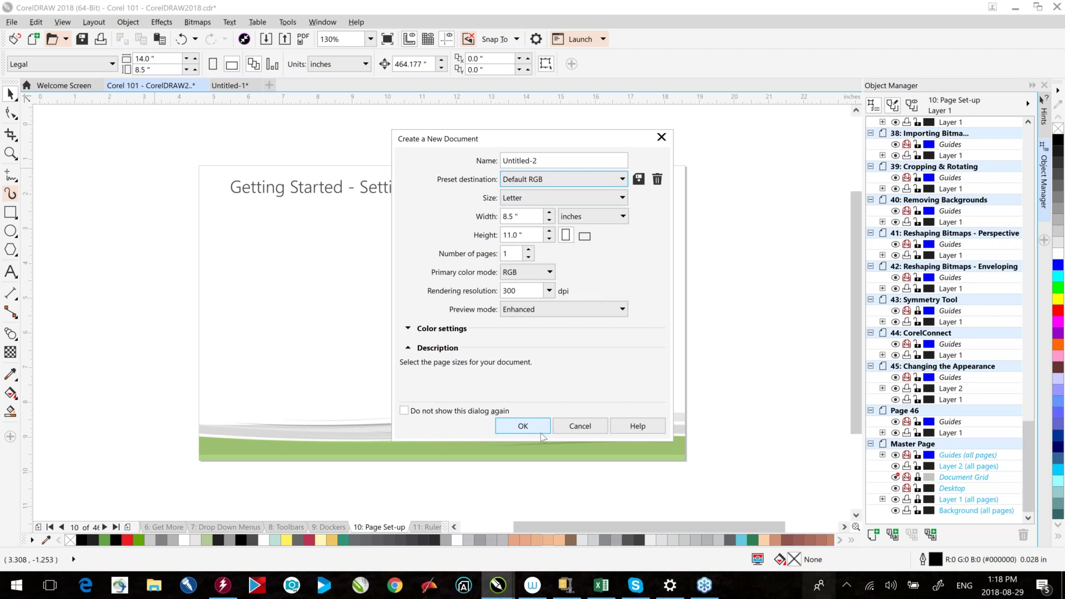
click(582, 426)
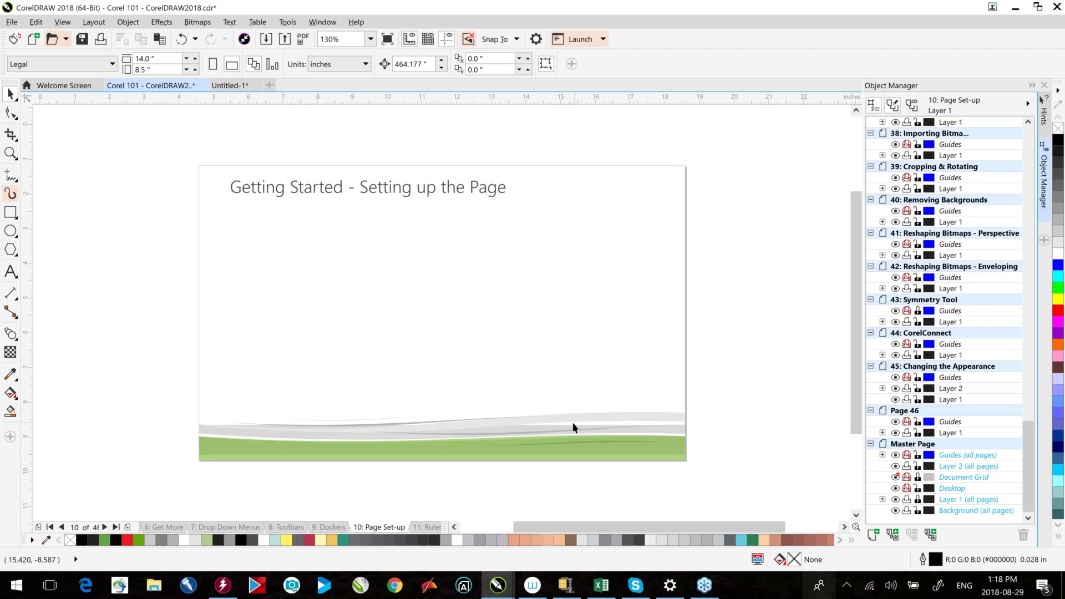
- On the Rulers, Grids & Guidelines page, delete all the horizontal guidelines and the angled guideline
key(Page_Down)
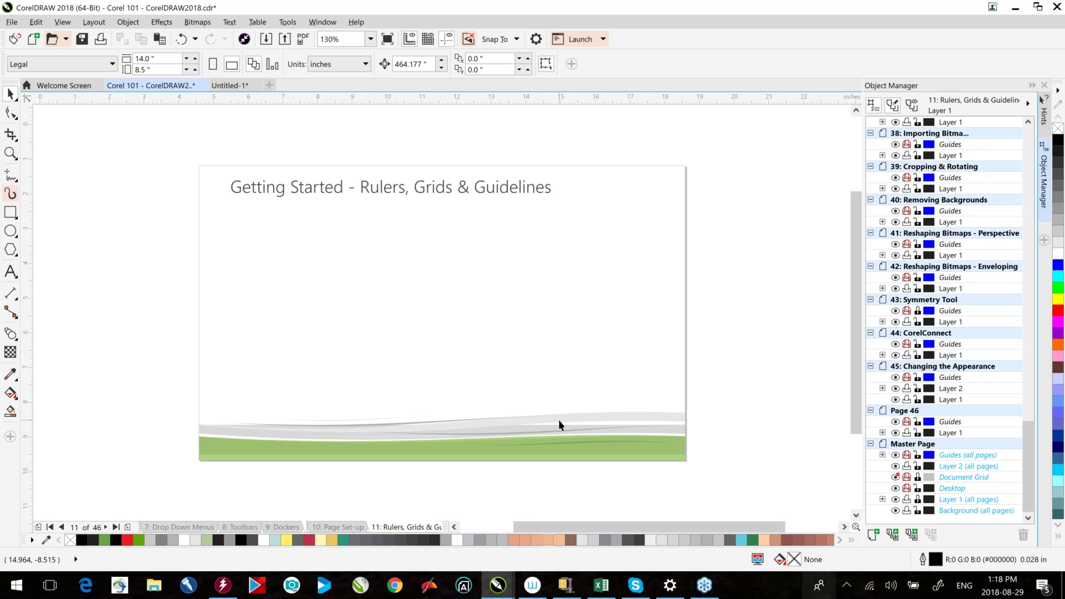
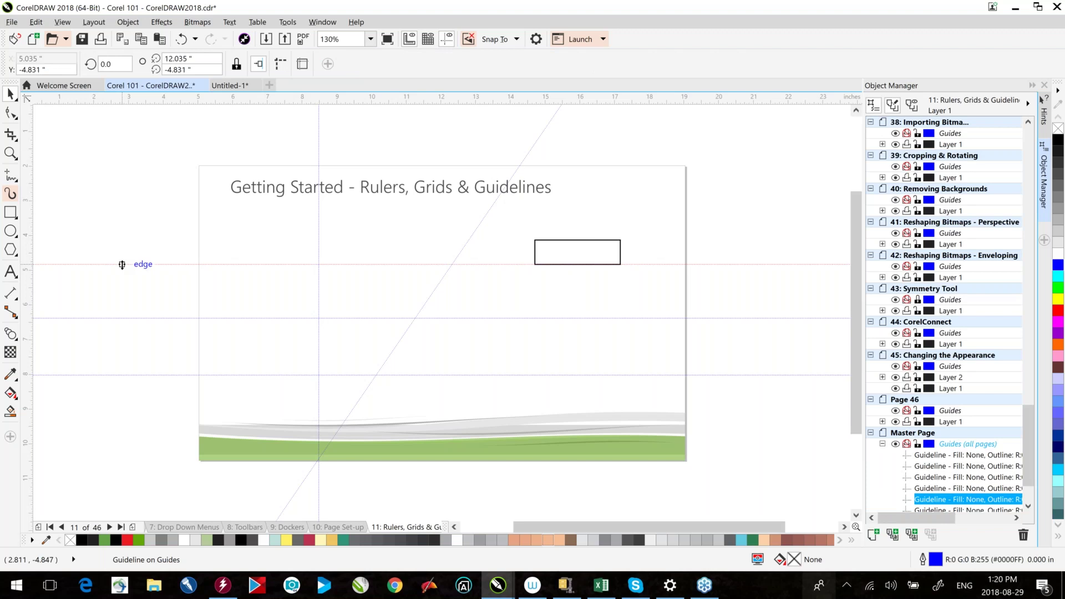
double_click(155, 318)
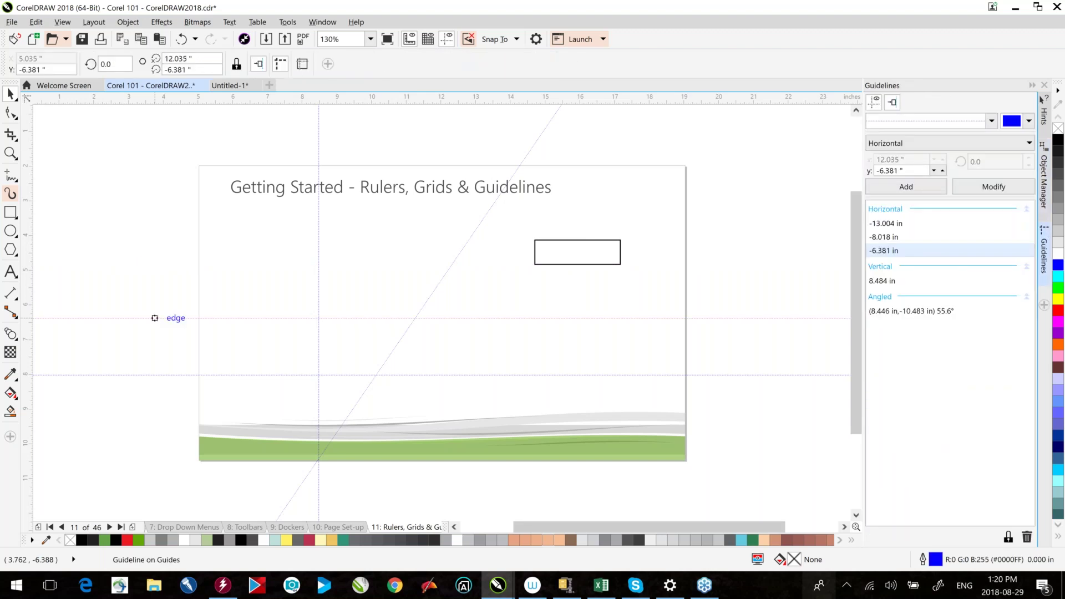
click(913, 223)
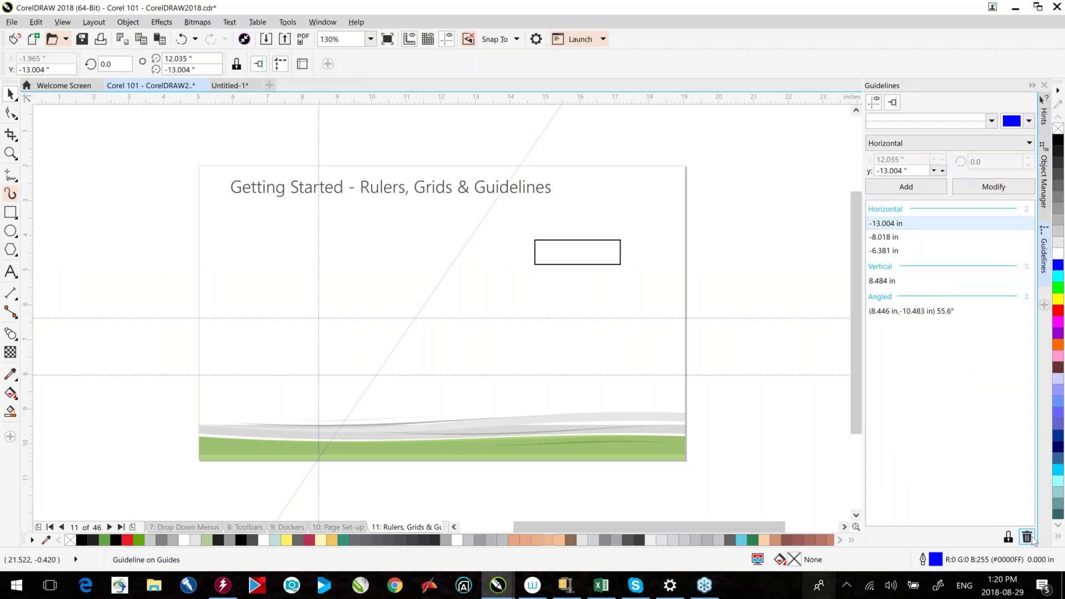
key(Delete)
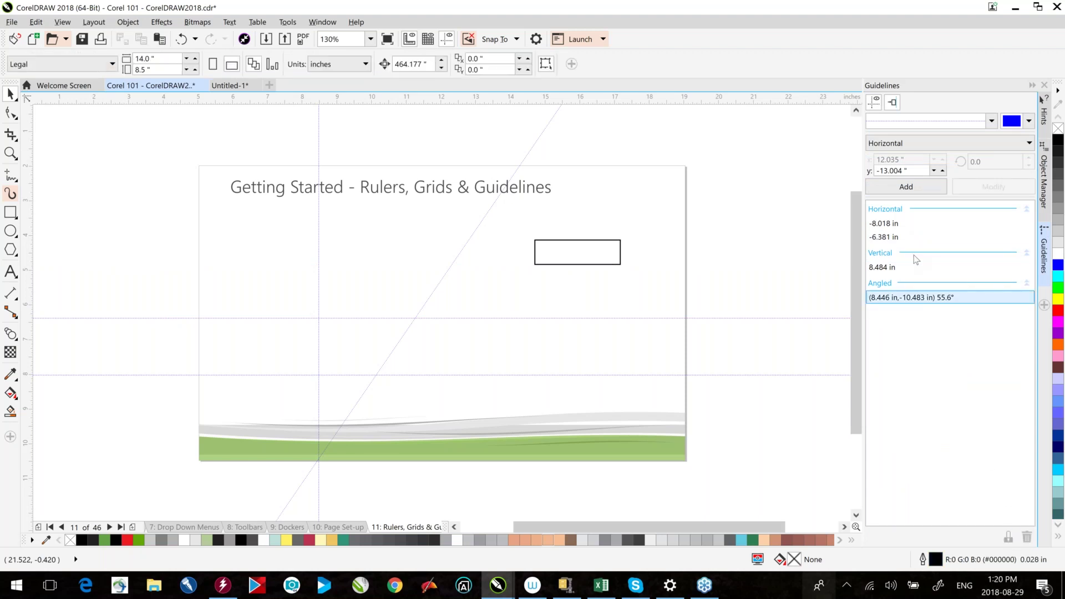
click(912, 223)
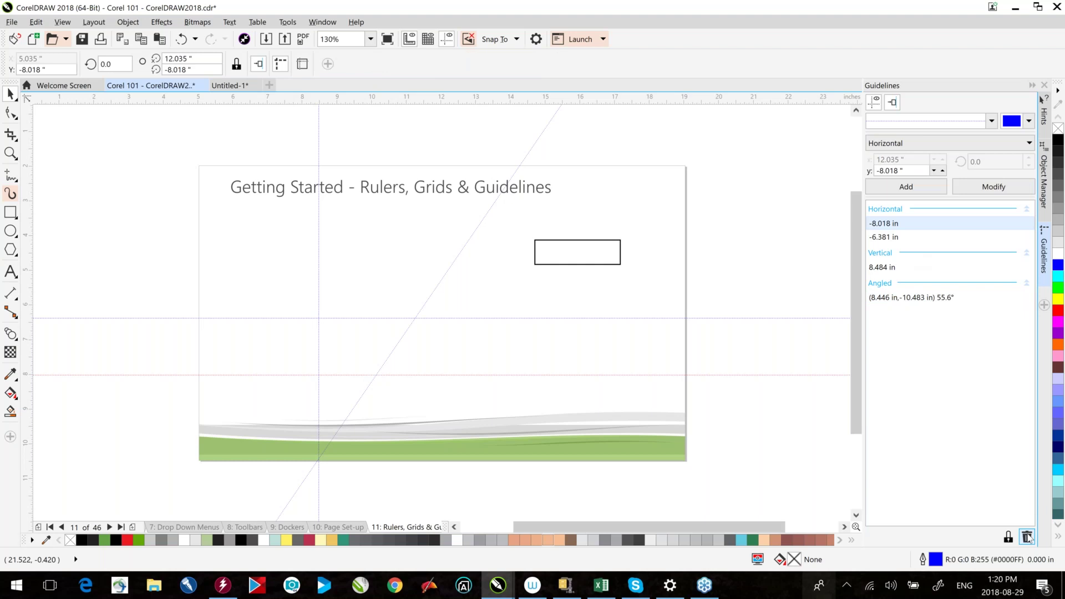
click(1026, 537)
click(912, 223)
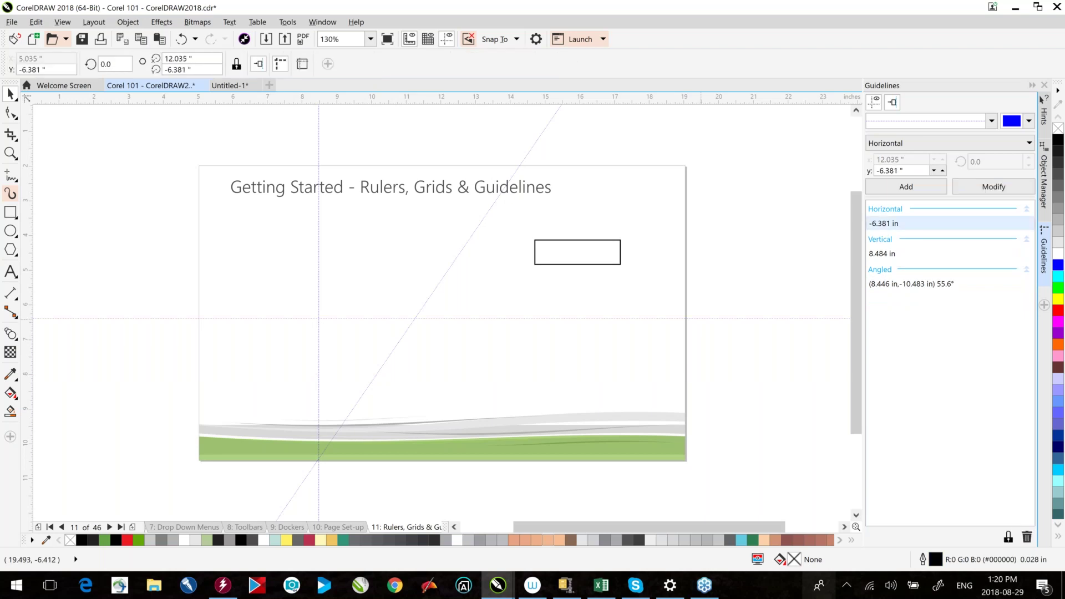
key(Delete)
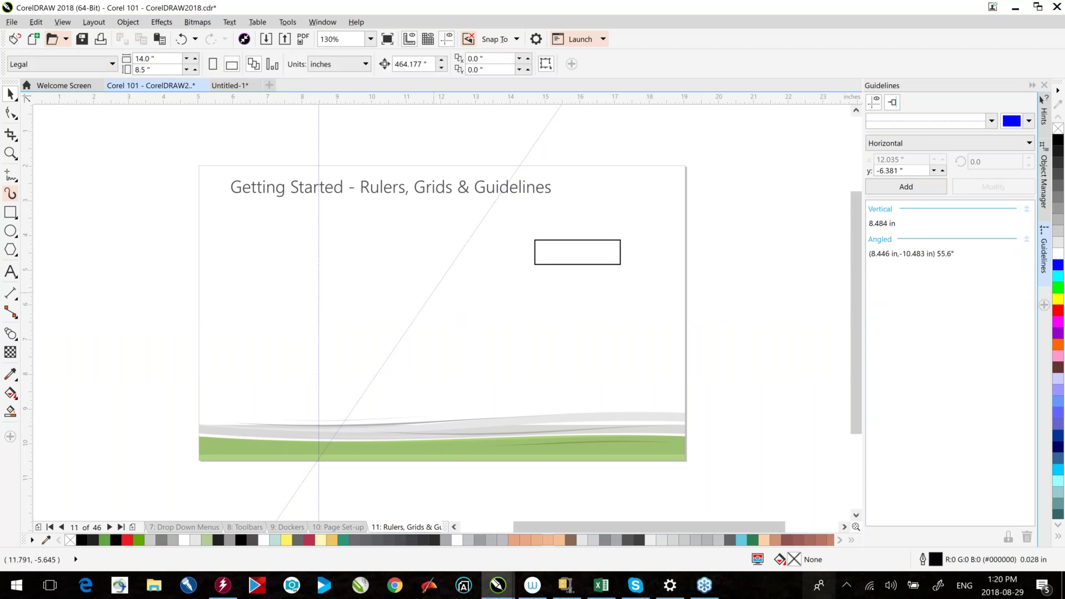
click(433, 291)
key(Delete)
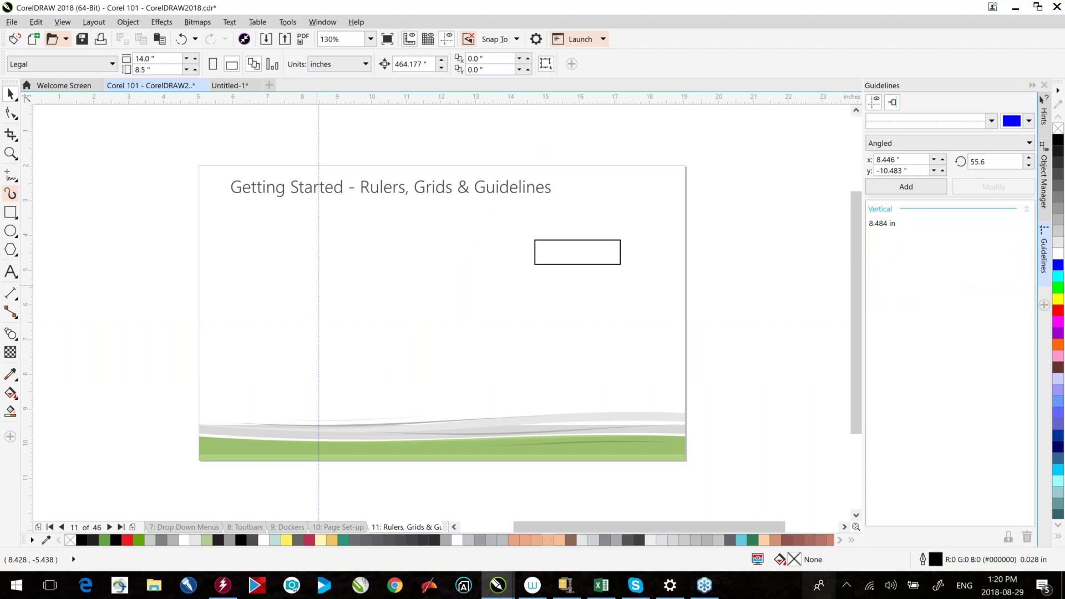
- Add a horizontal guideline at about -5.2 inches and recolor the vertical guideline green
drag(415, 99, 406, 277)
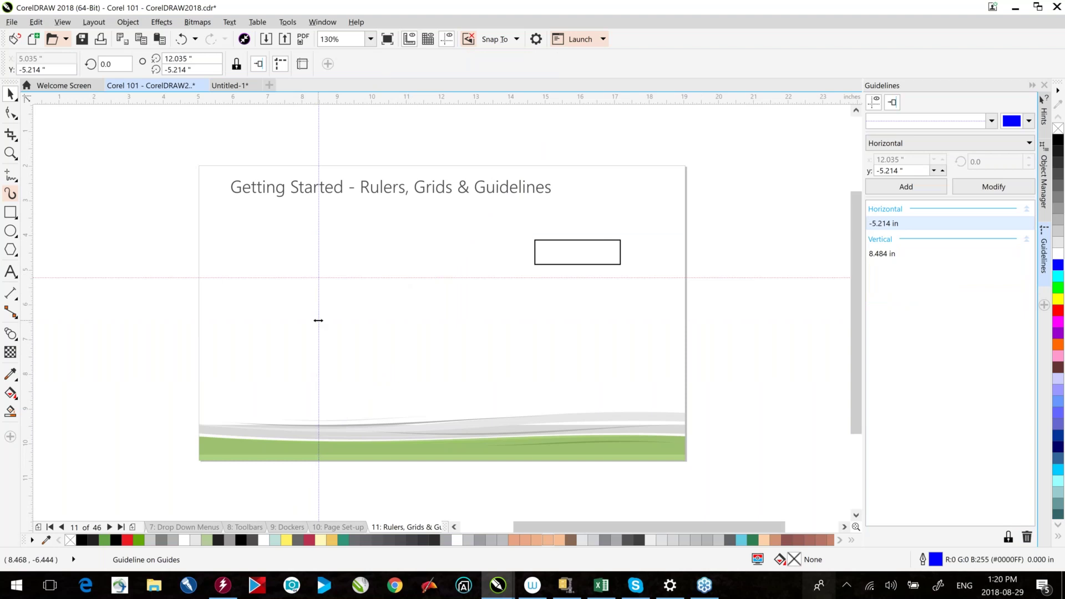
click(318, 320)
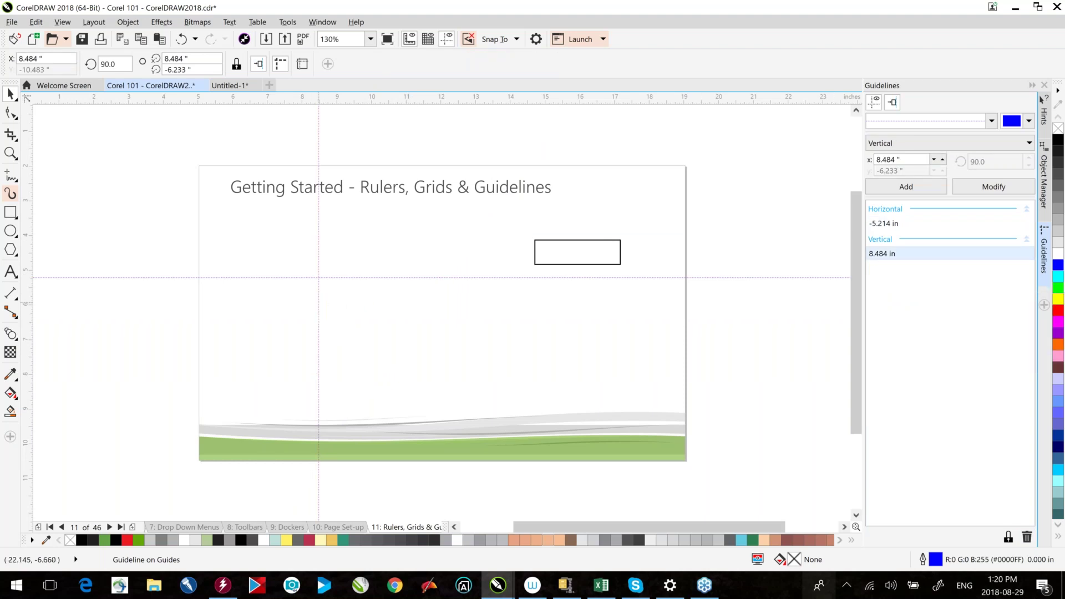
click(389, 277)
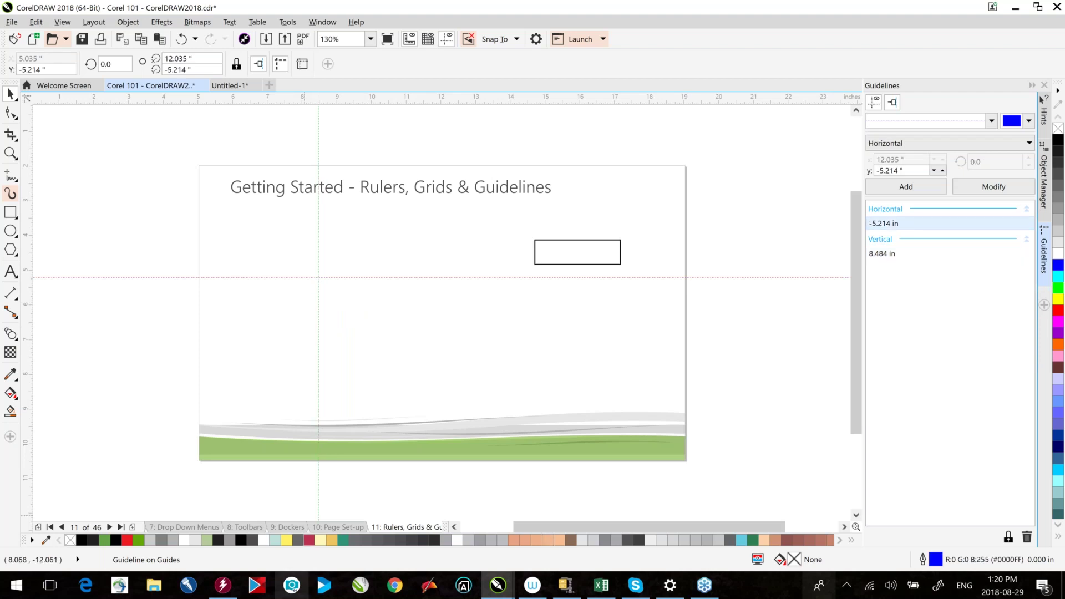
- Delete the horizontal and vertical guidelines, and advance to the Templates page
click(384, 276)
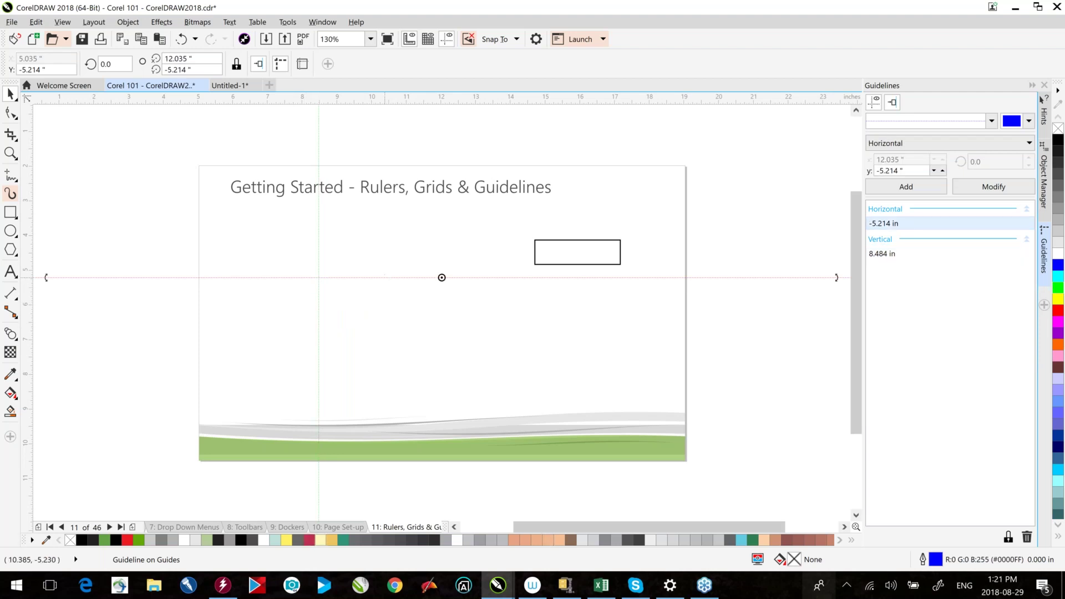
key(Delete)
key(Delete)
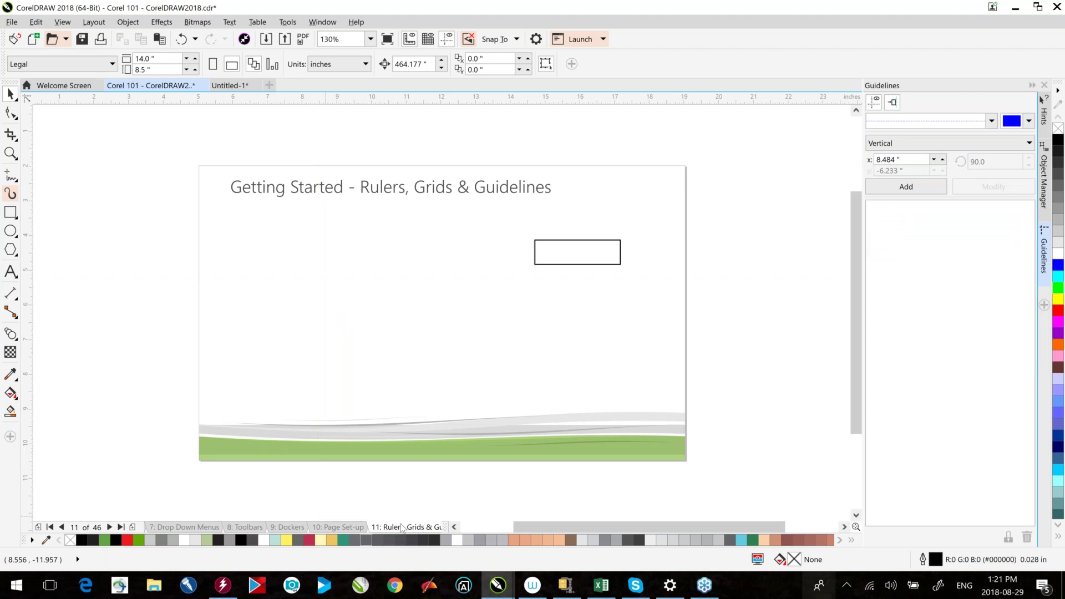
key(Page_Down)
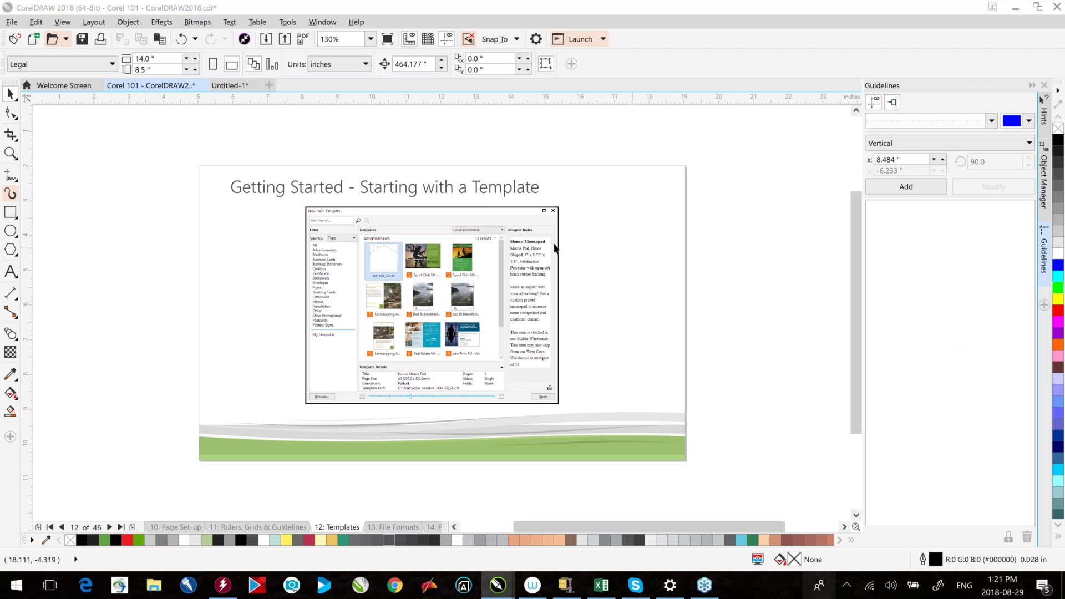
- Start a new document from a template and browse the Brochures, Business Cards, Business Stationery and Catalogs categories
click(12, 23)
click(12, 25)
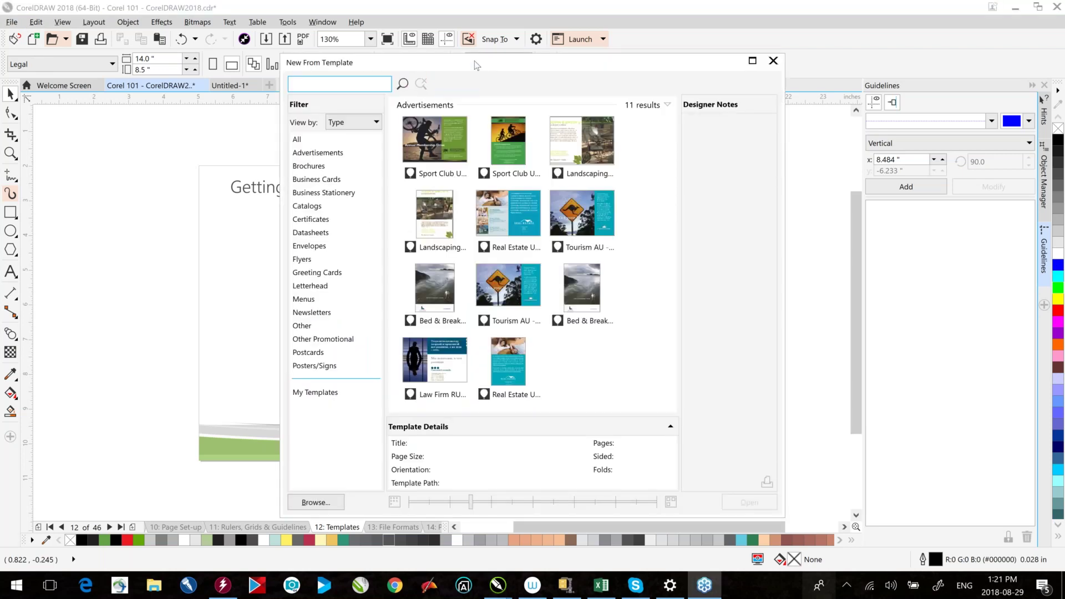
drag(475, 65, 435, 70)
click(269, 170)
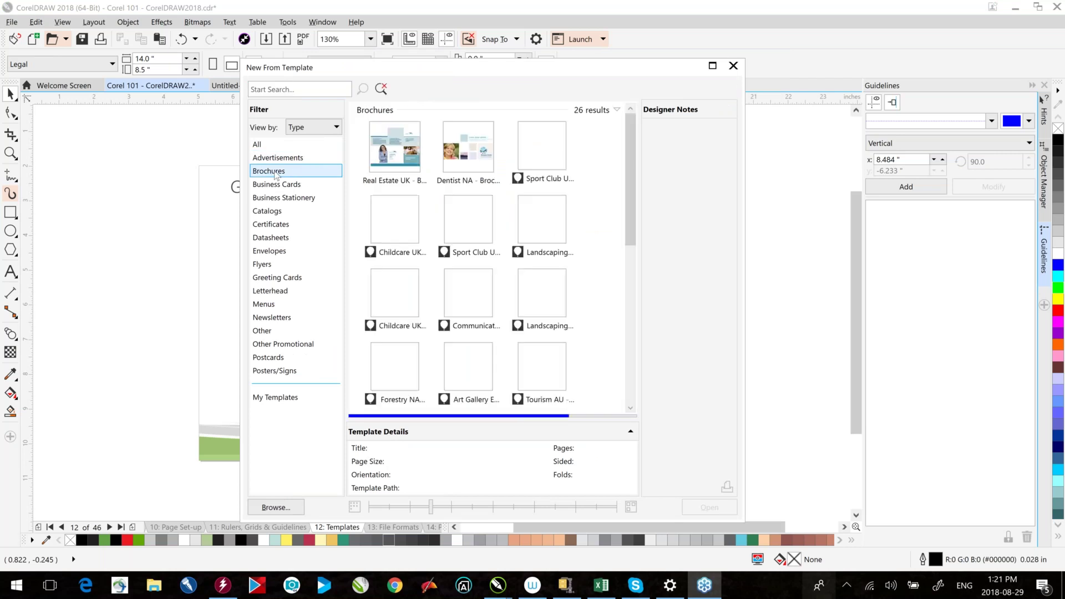
click(289, 184)
key(Down)
key(Down)
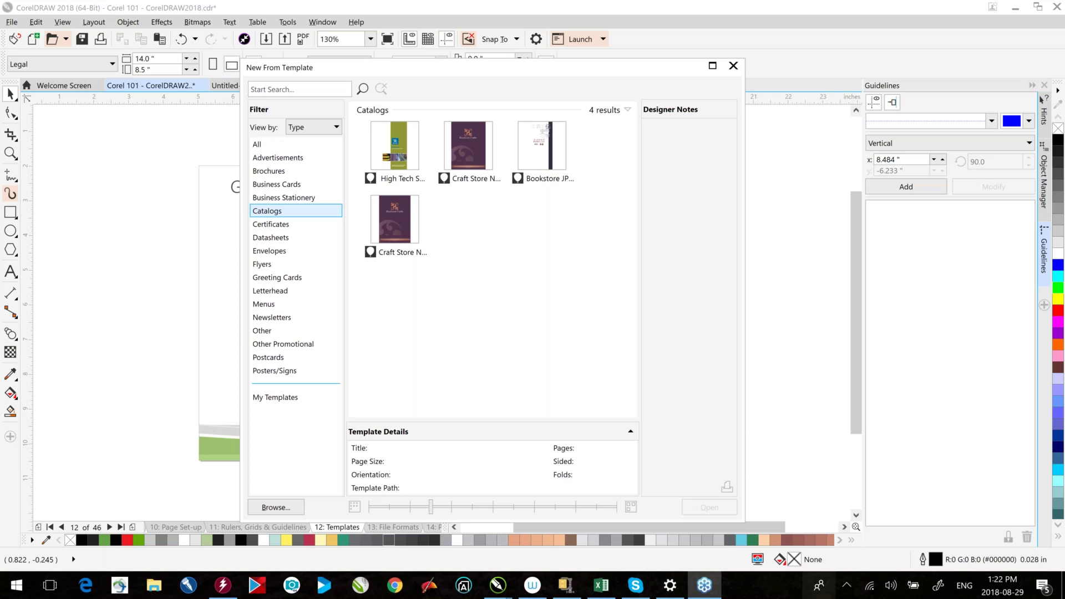
click(284, 198)
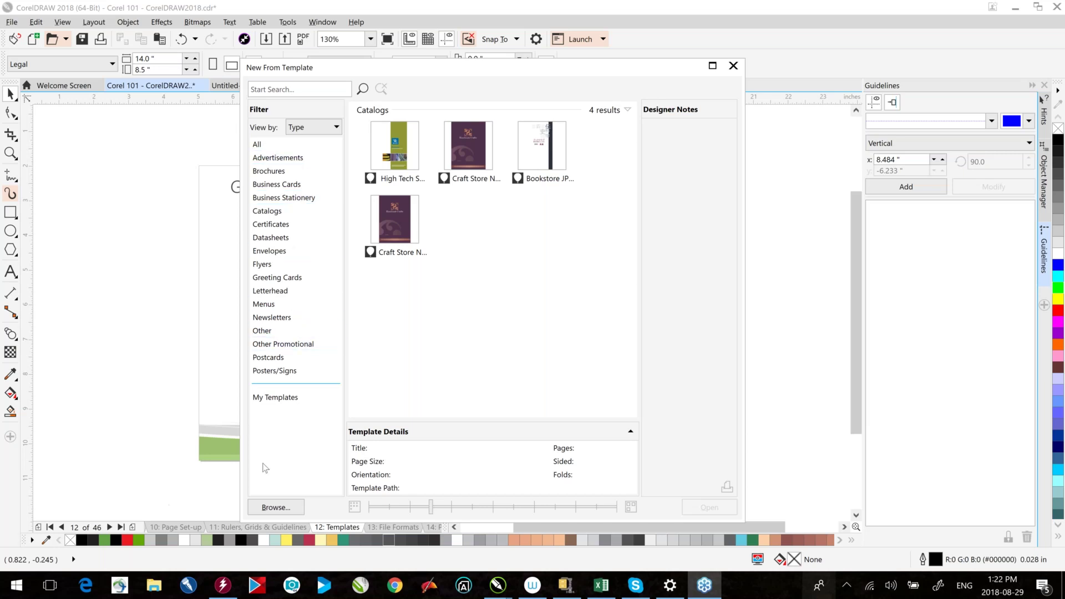
- Open the P500 baby bib template from My Templates and open the name text on the bib for editing
click(274, 407)
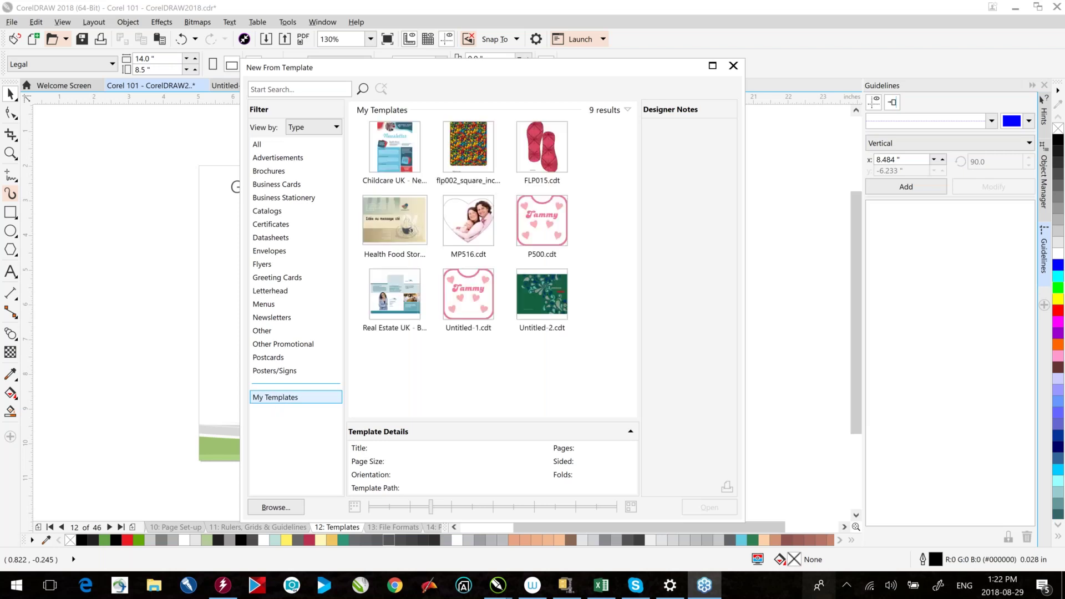
mouse_move(537, 210)
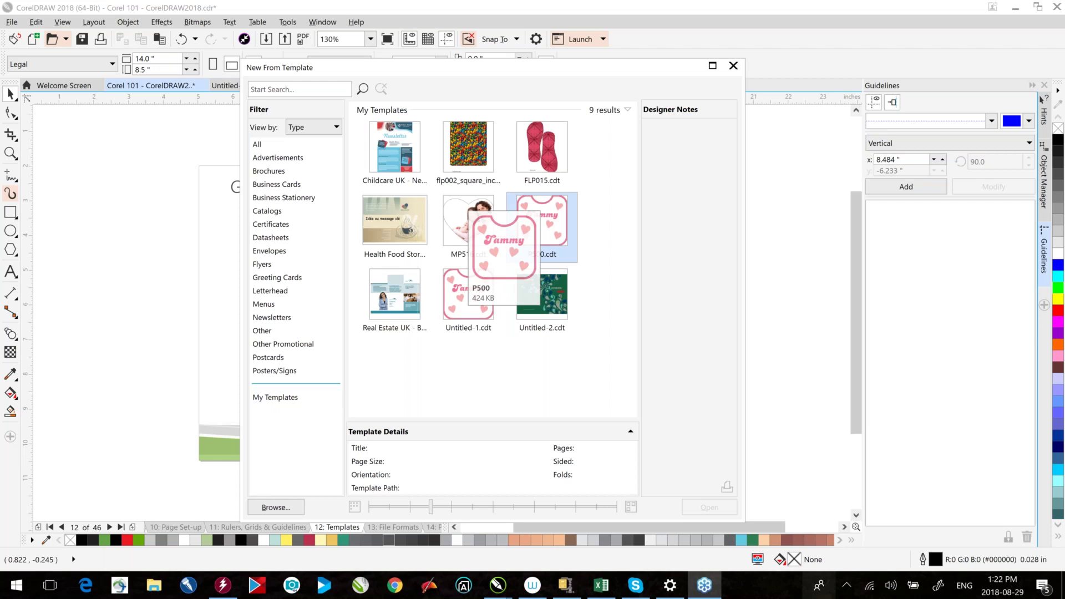
key(Escape)
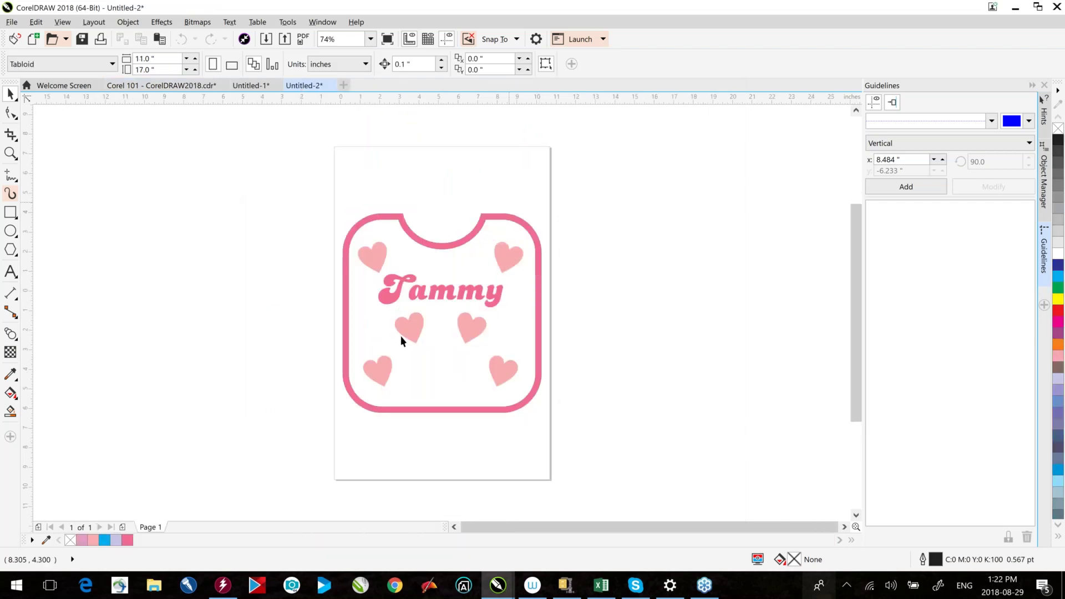
click(400, 335)
click(403, 285)
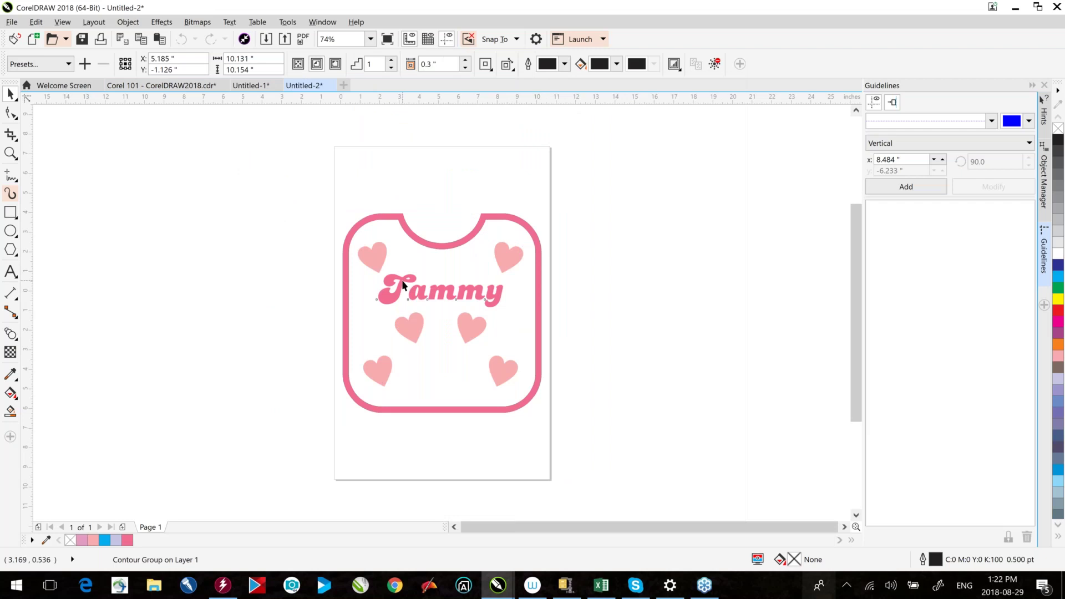
double_click(387, 288)
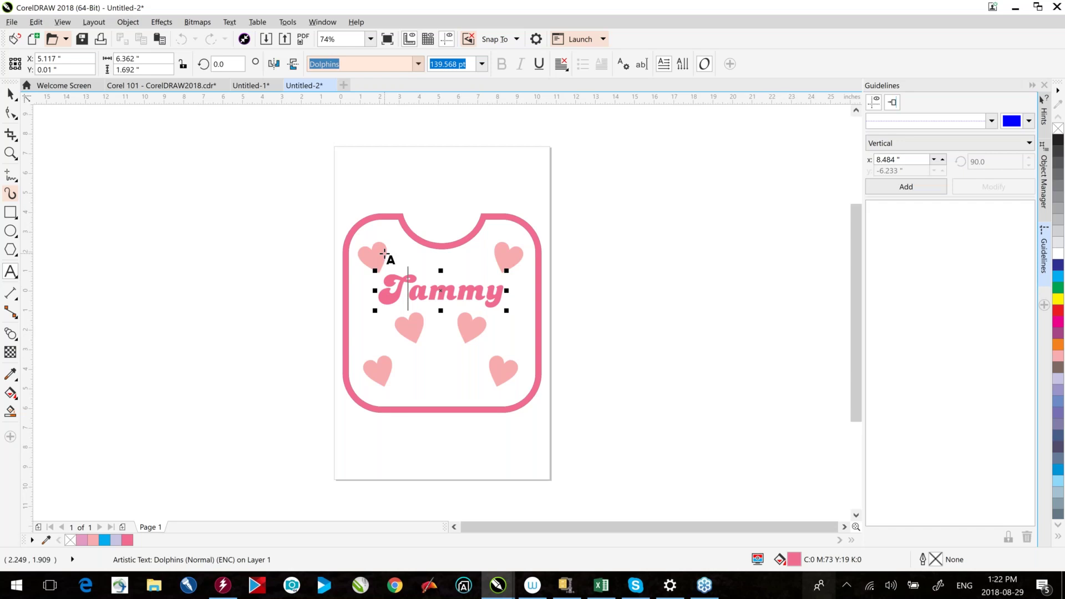
- From the Welcome Screen, reopen the template browser and compare the designer notes of Untitled-1.cdt and FLP015.cdt in My Templates
click(63, 86)
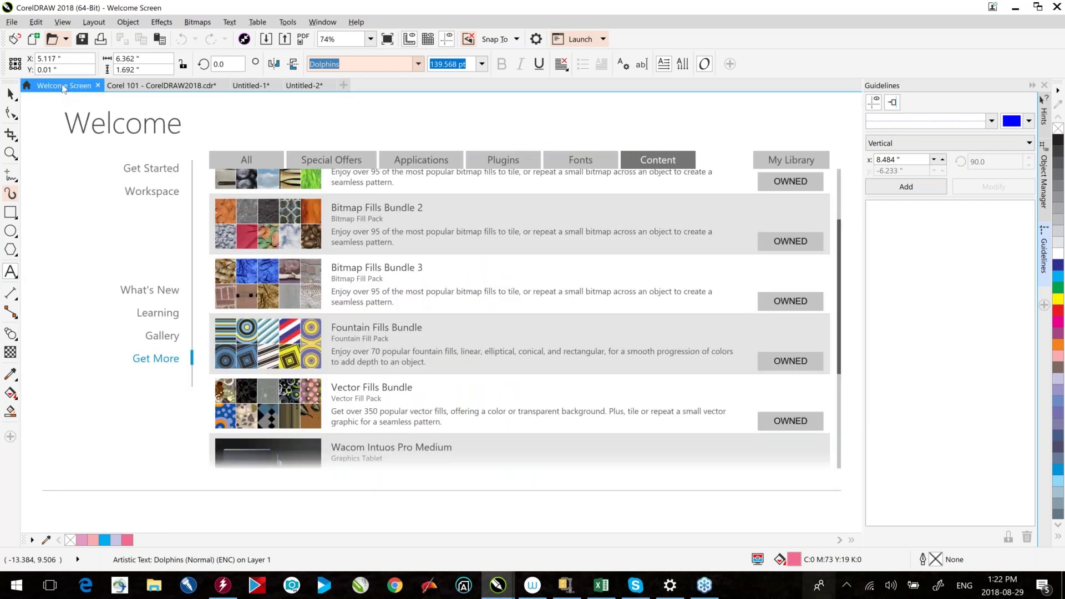
click(169, 171)
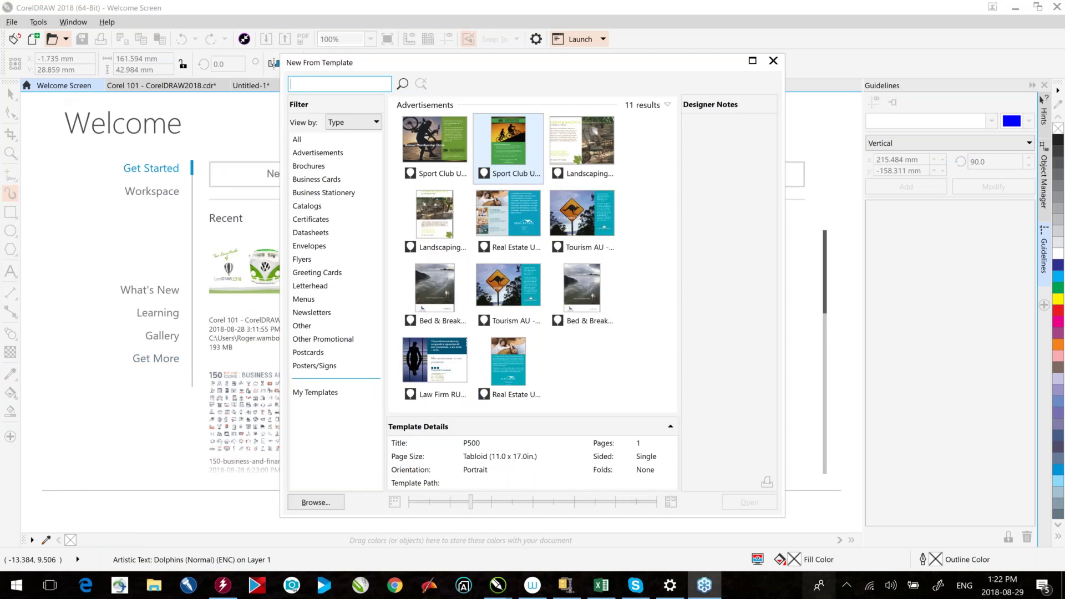
click(322, 391)
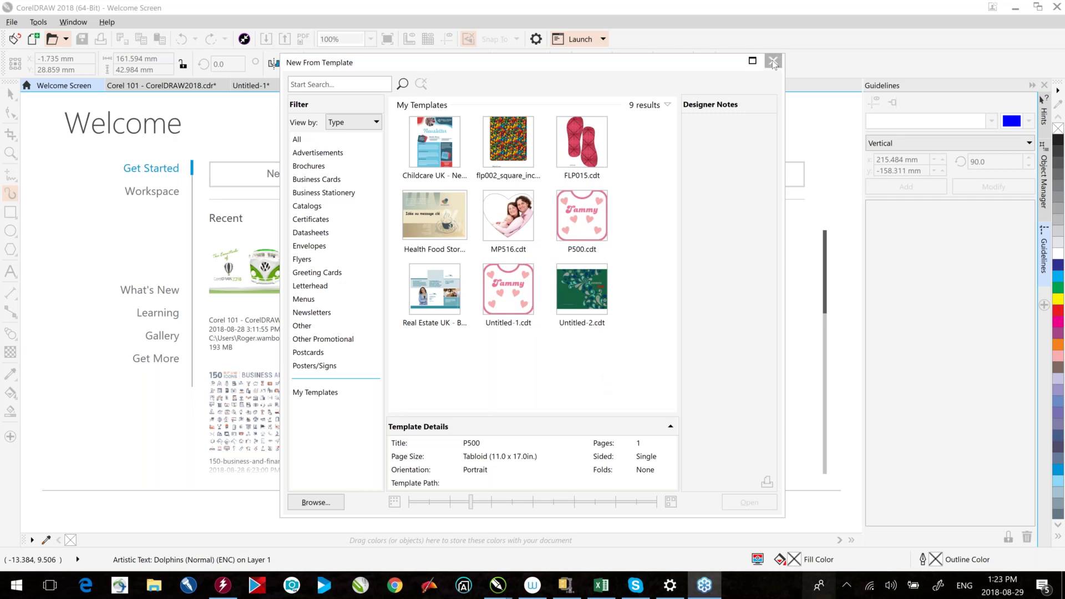
click(506, 303)
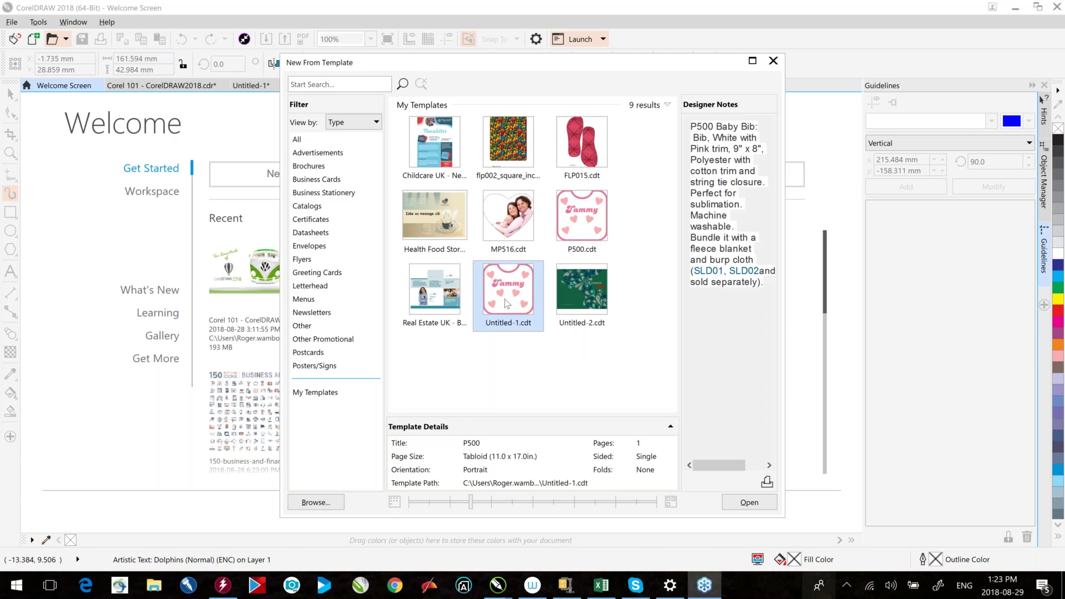
click(596, 140)
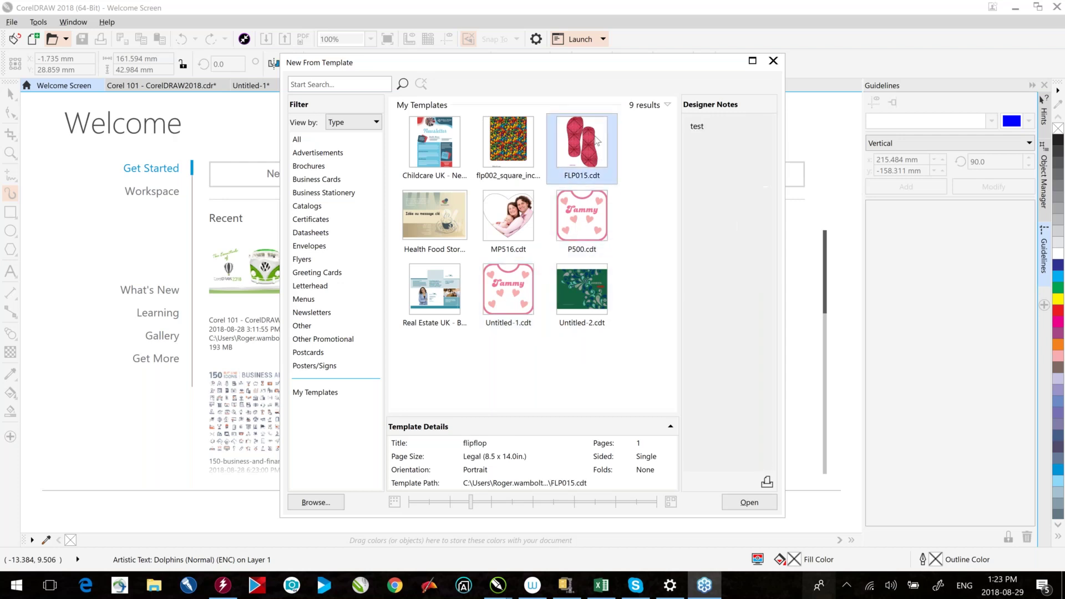
click(501, 278)
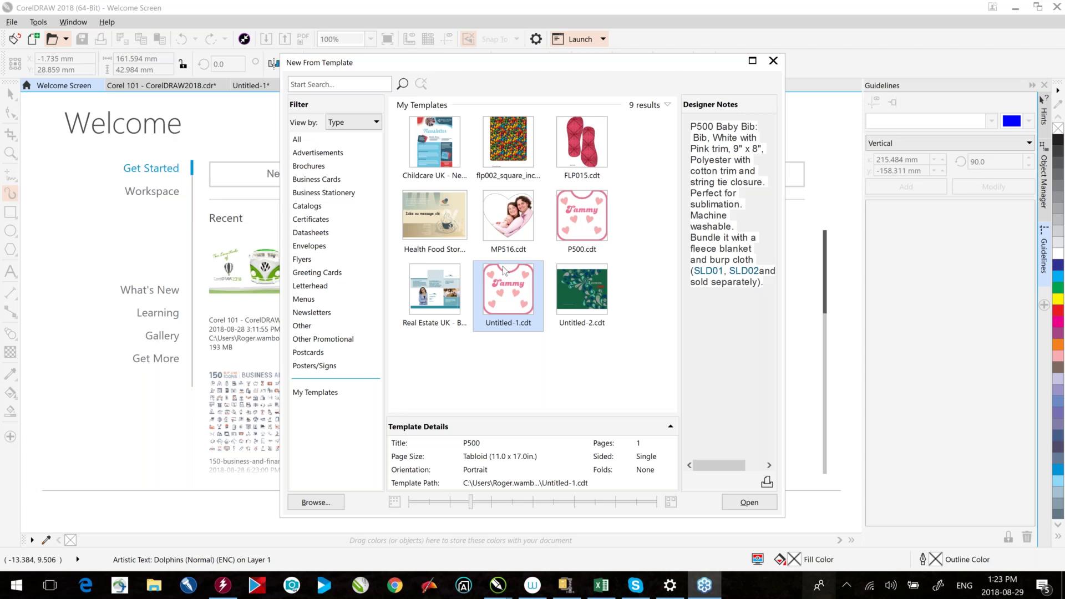
mouse_move(569, 300)
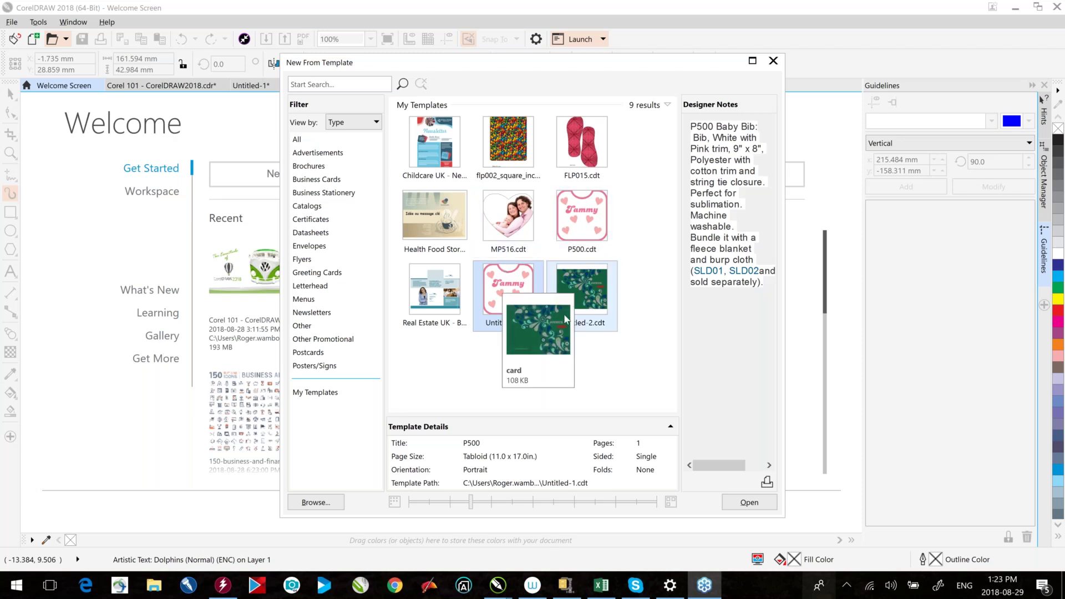
mouse_move(517, 316)
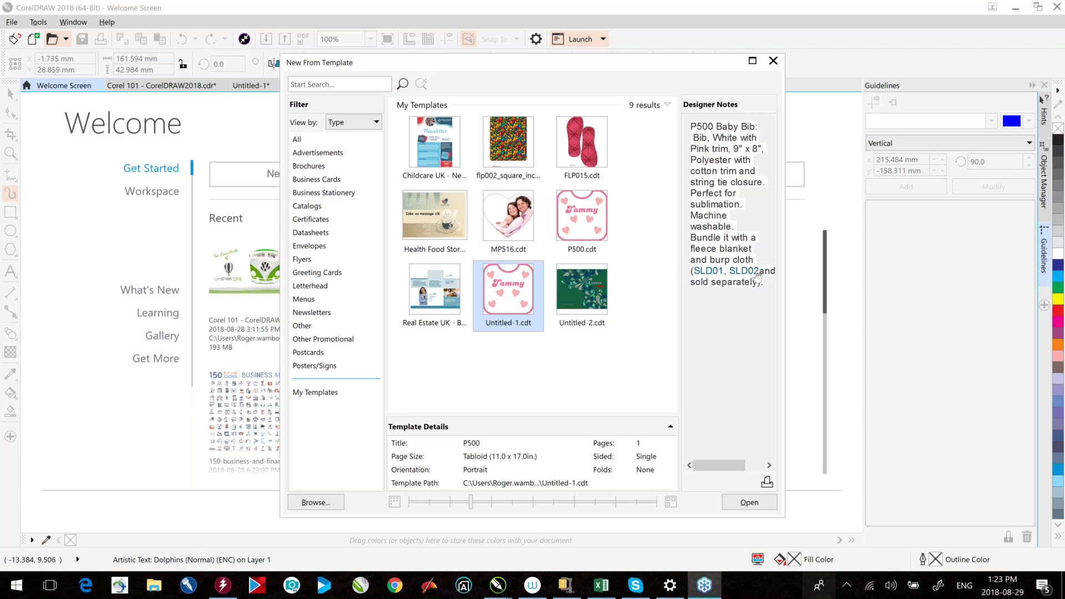
drag(561, 155, 588, 158)
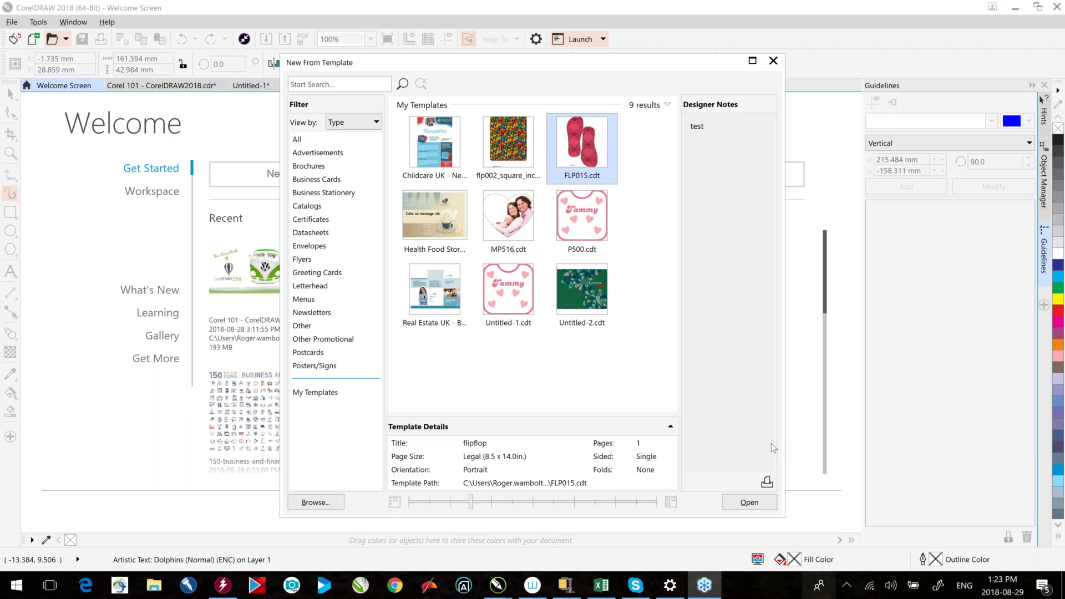
- Close the template browser, return to the Corel 101 document and advance to the File Formats page
click(773, 61)
click(168, 103)
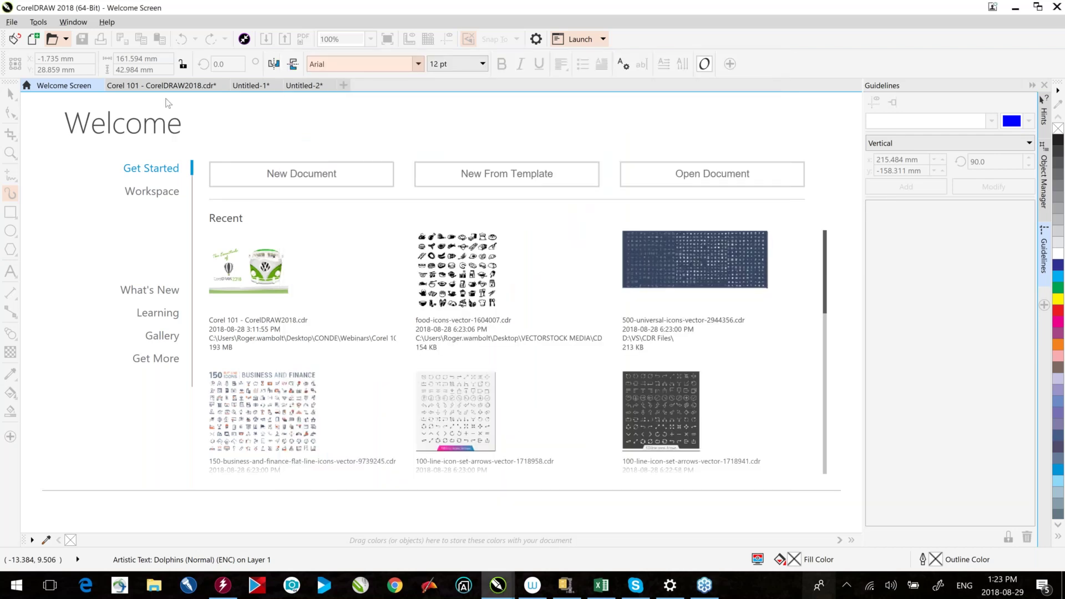
click(164, 85)
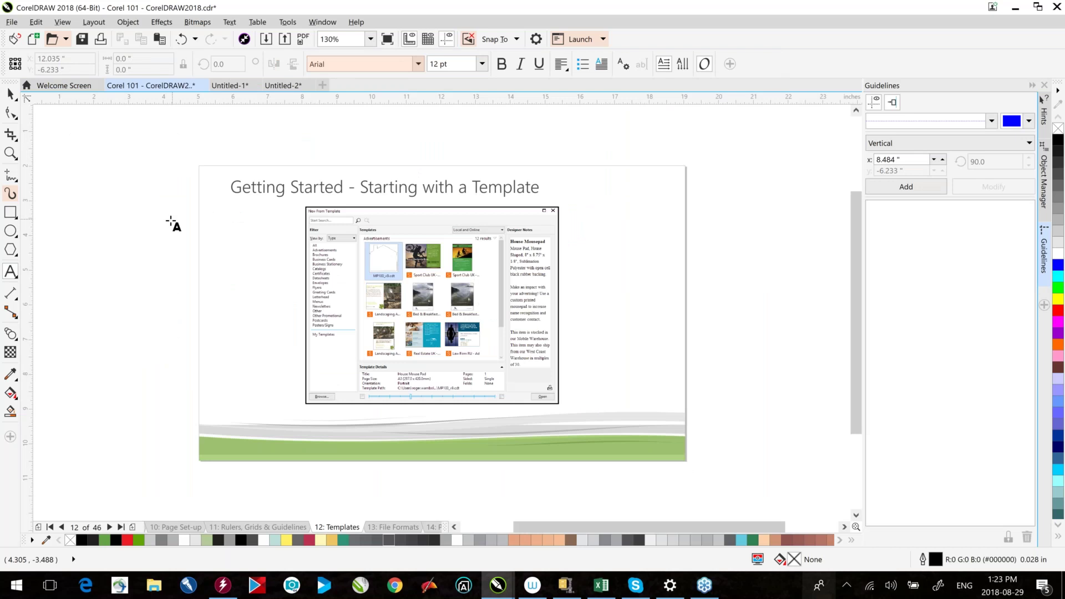
key(Page_Down)
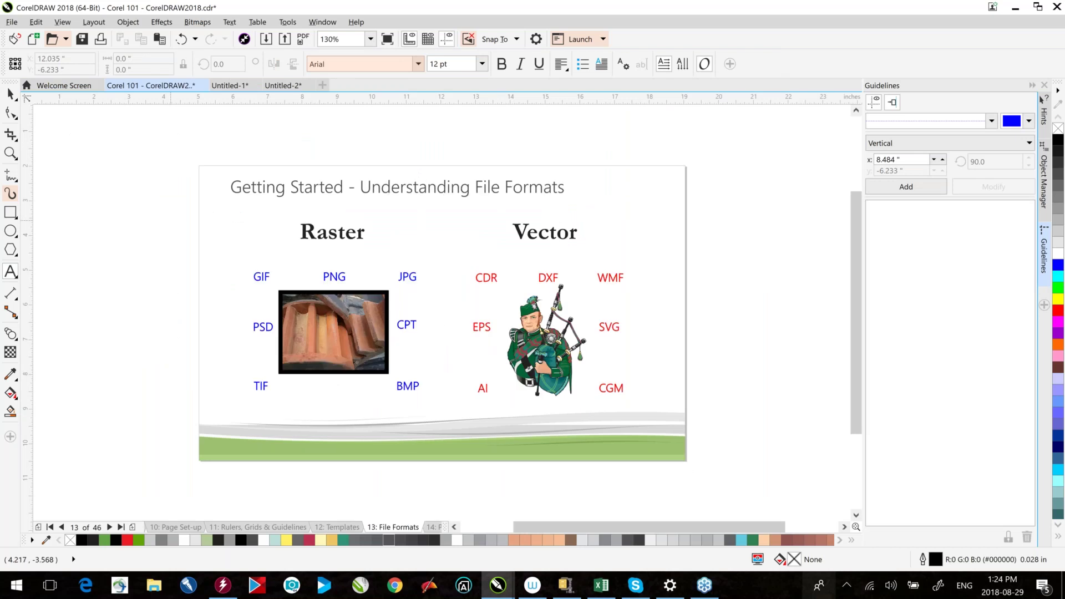
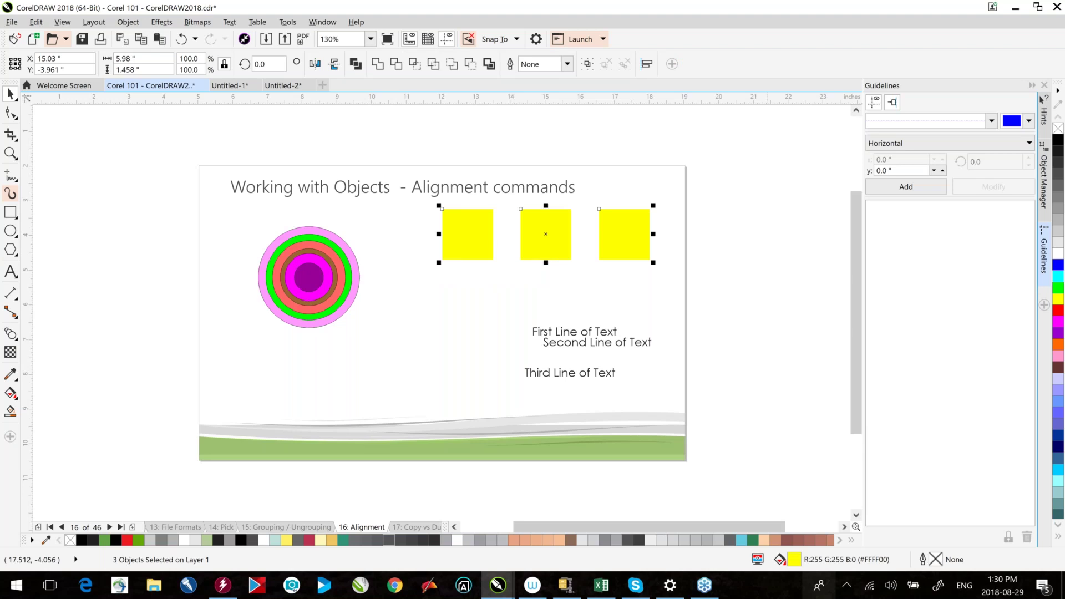
- On the Alignment page, left-align the three lines of text and distribute them evenly in the vertical direction
click(754, 358)
drag(507, 399, 507, 399)
key(l)
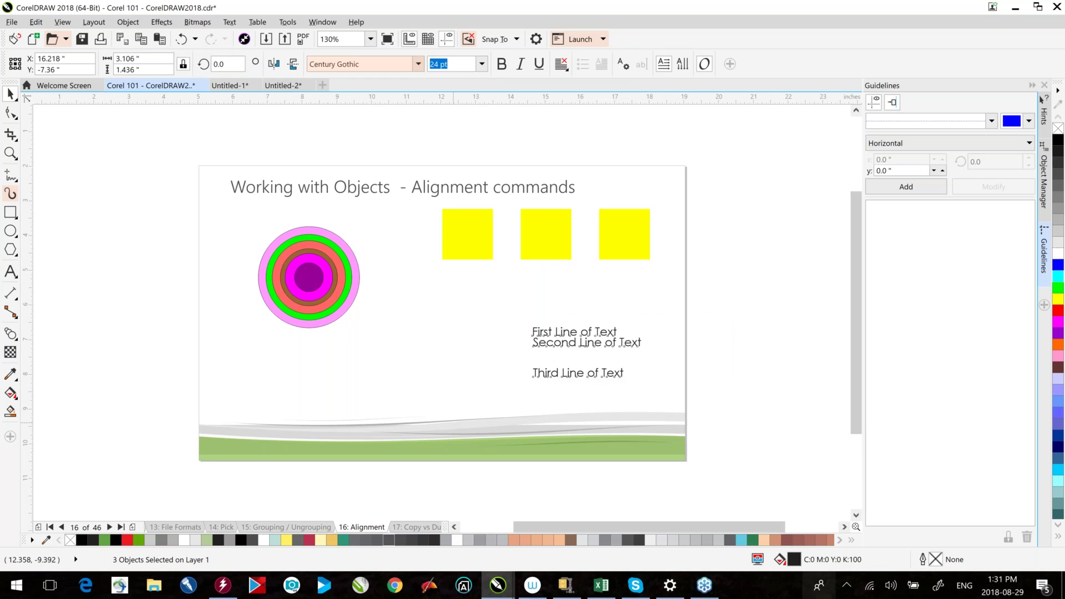
key(shift+c)
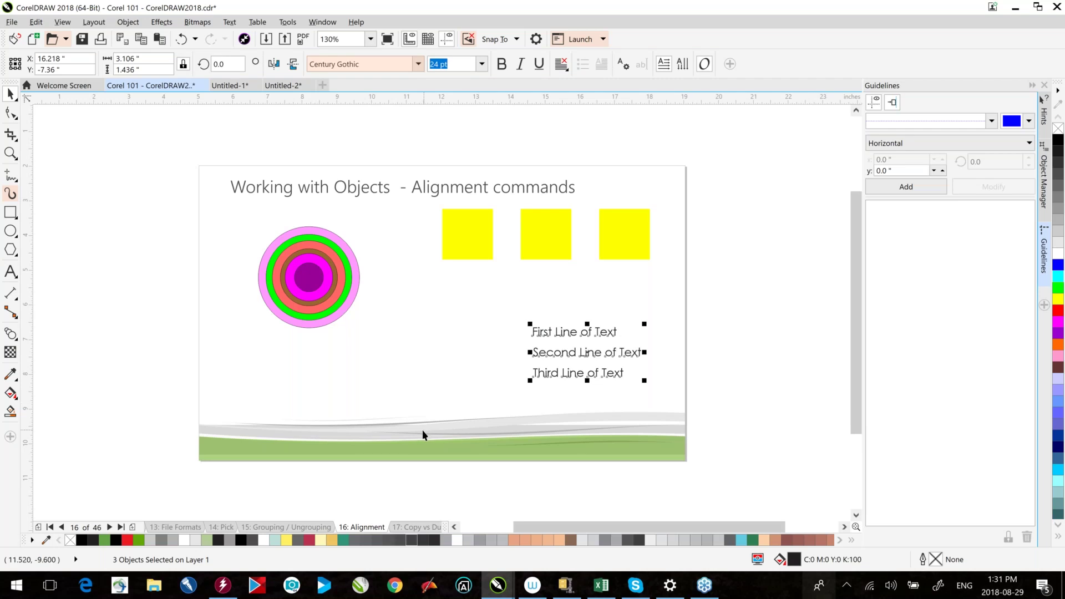
- Advance to the Copy vs Duplicate page, paste copies of the red square group in place and clear the selection
key(Page_Down)
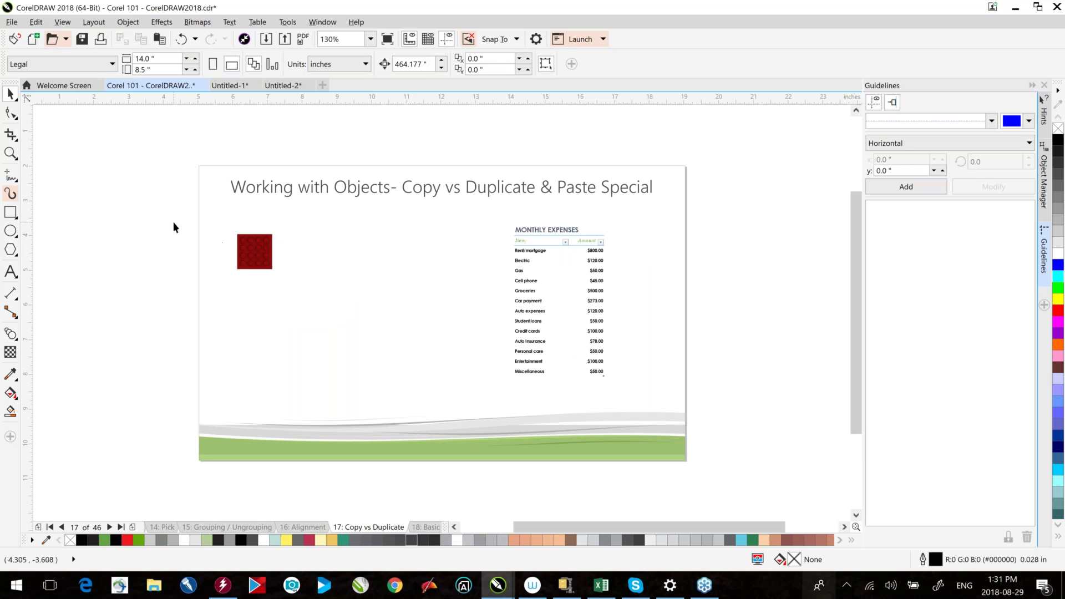
scroll(236, 265, up, 3)
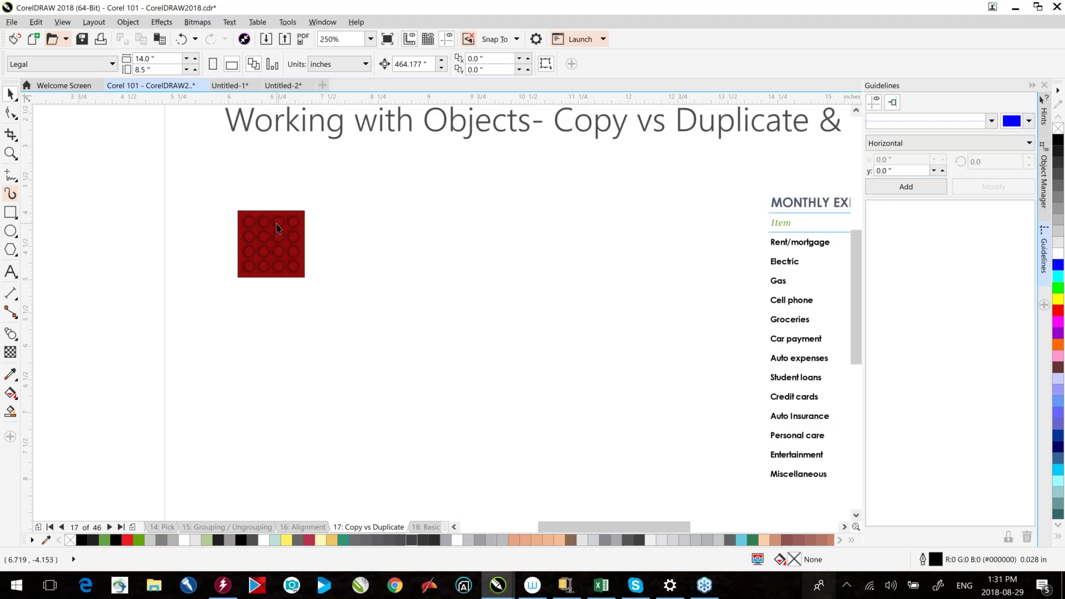
click(278, 228)
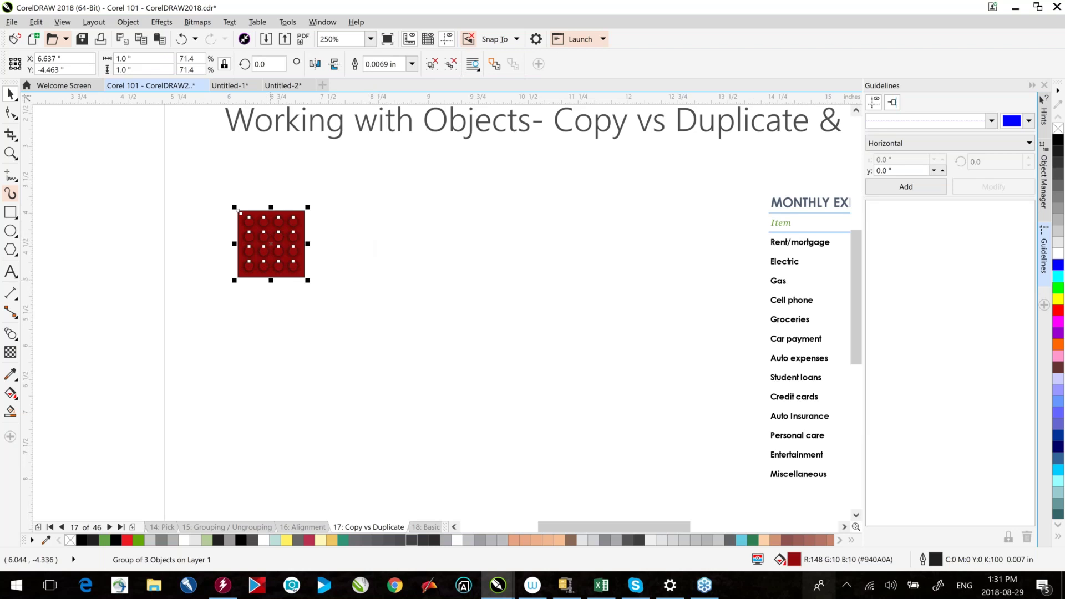
click(371, 221)
key(ctrl+v)
key(ctrl+v)
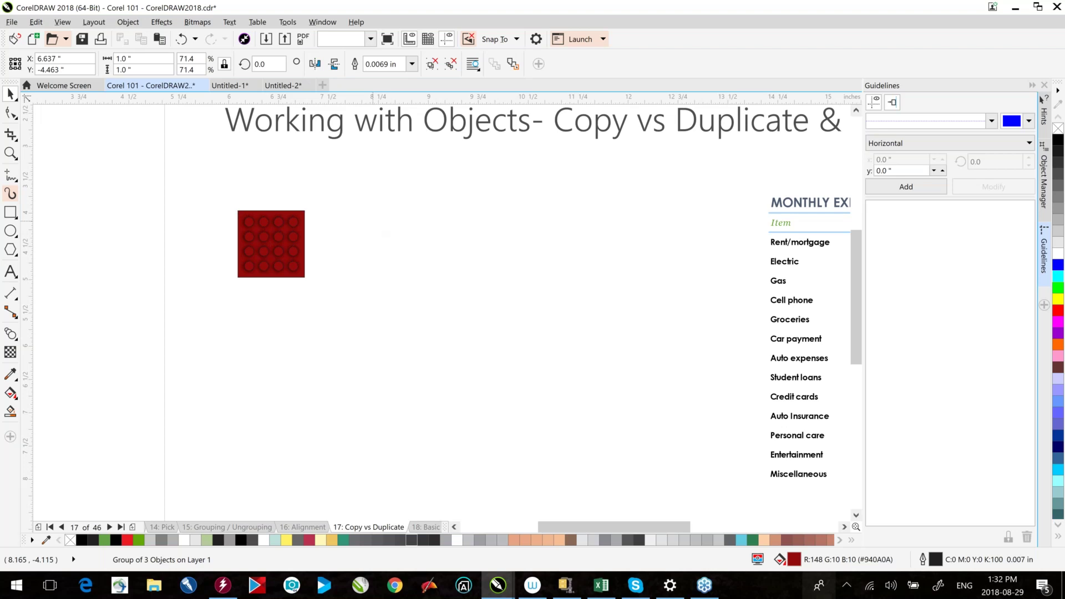
key(Escape)
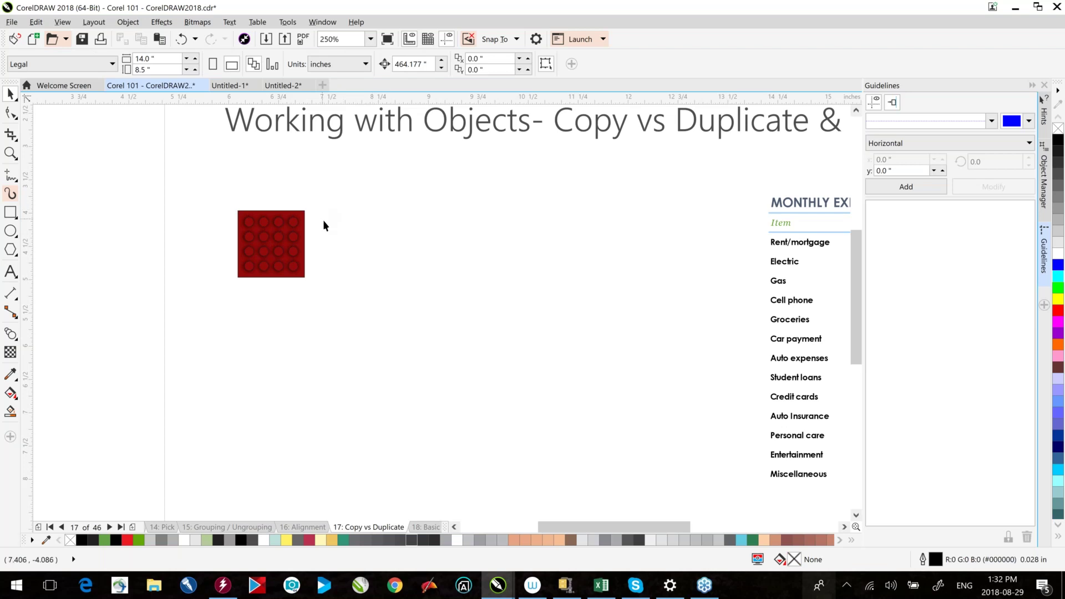
- Set the horizontal duplicate distance to 0.5 inches and select the red square group
click(276, 242)
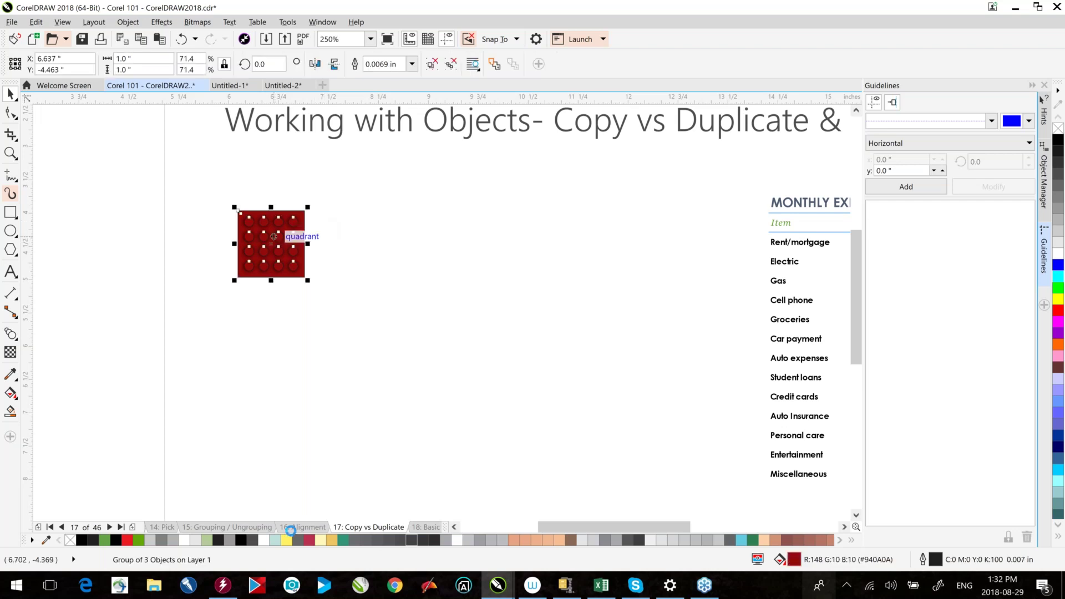
click(424, 526)
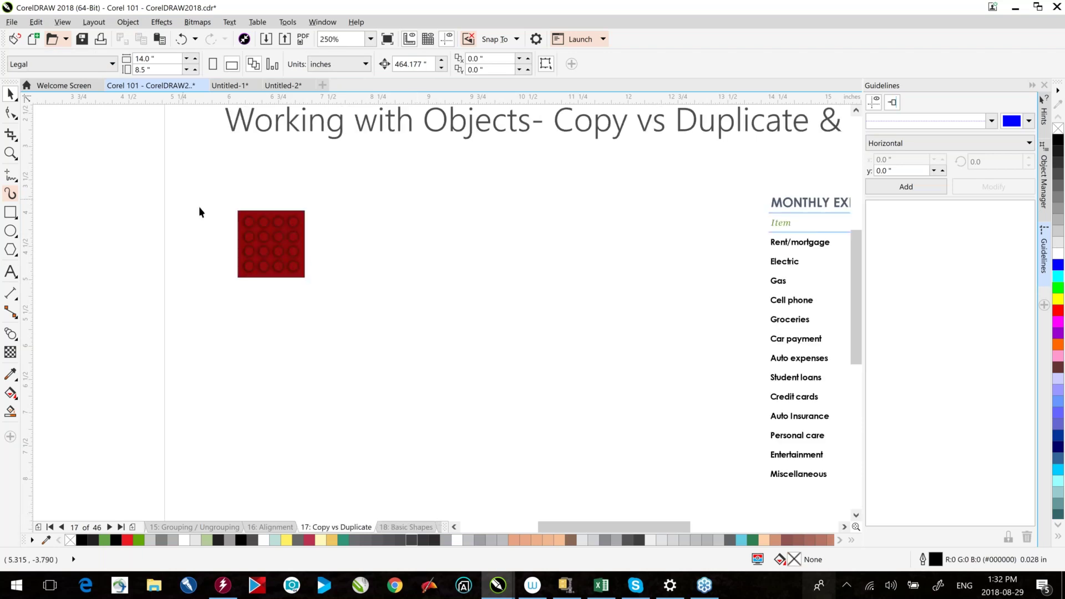
click(293, 227)
click(392, 226)
click(482, 58)
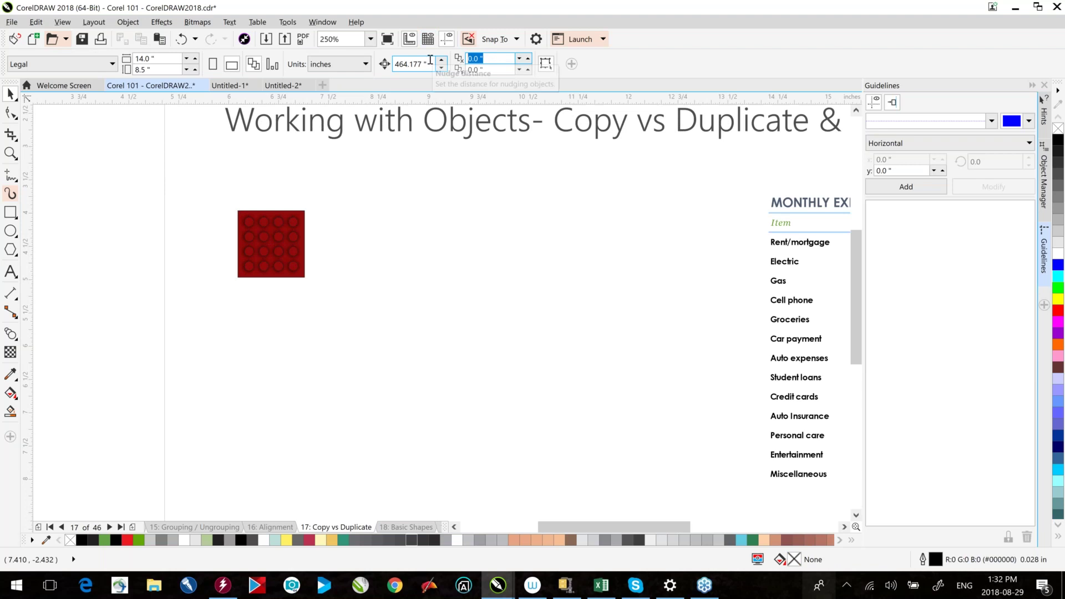
text(.5)
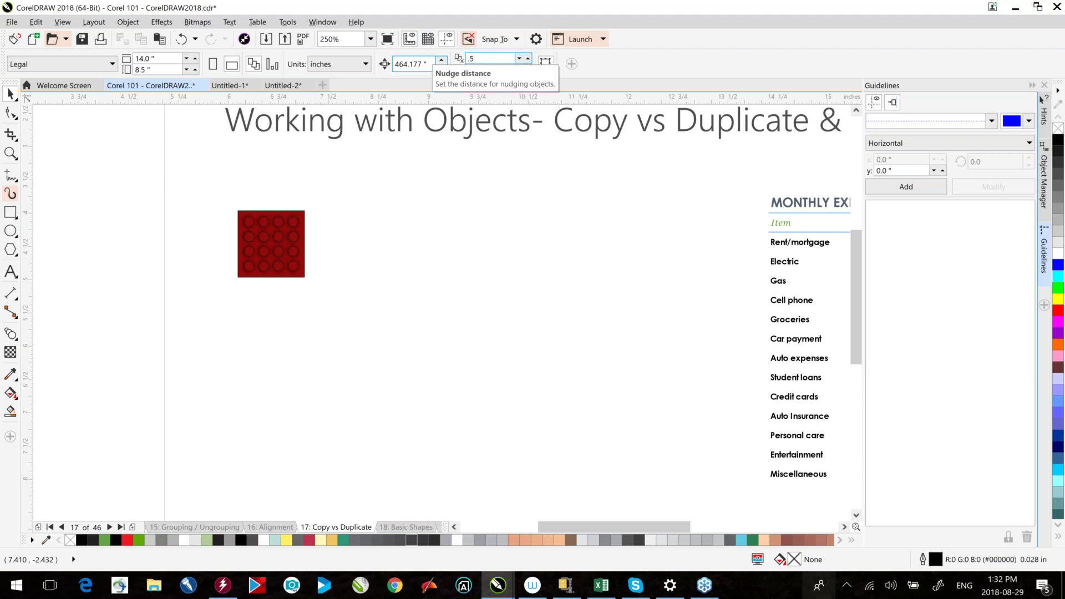
key(Return)
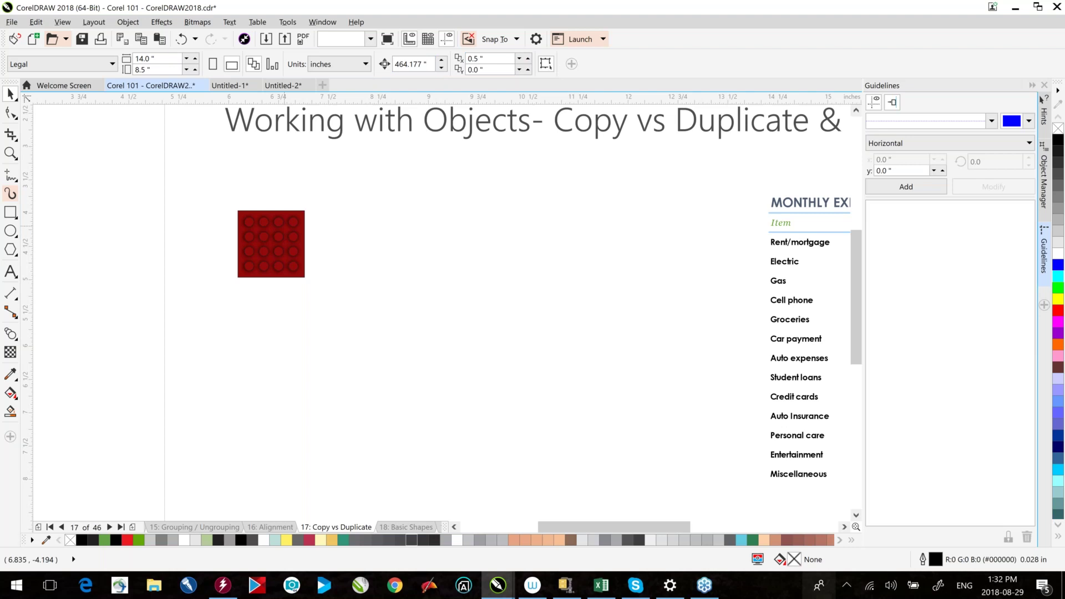
click(284, 227)
key(Right)
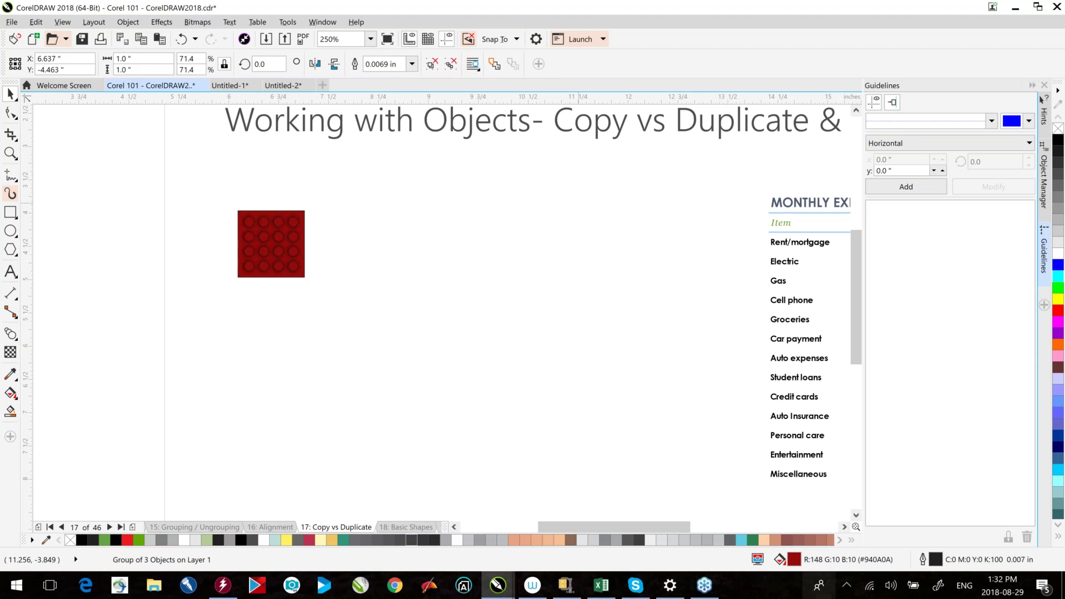
- Make a test duplicate of the red square group, delete it and set the horizontal duplicate distance to 0 inches
key(ctrl+d)
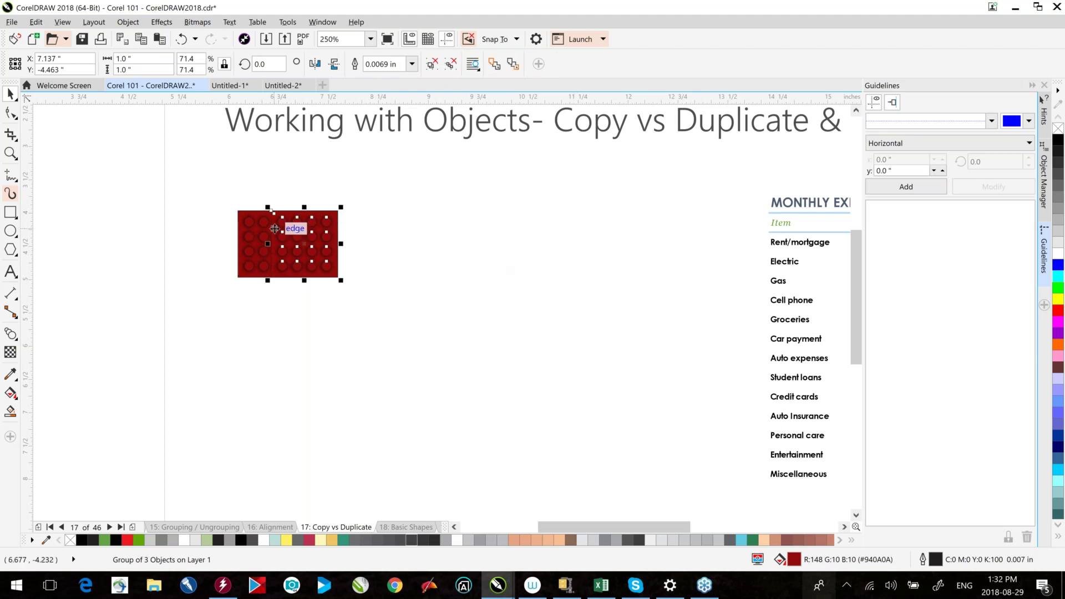
key(Delete)
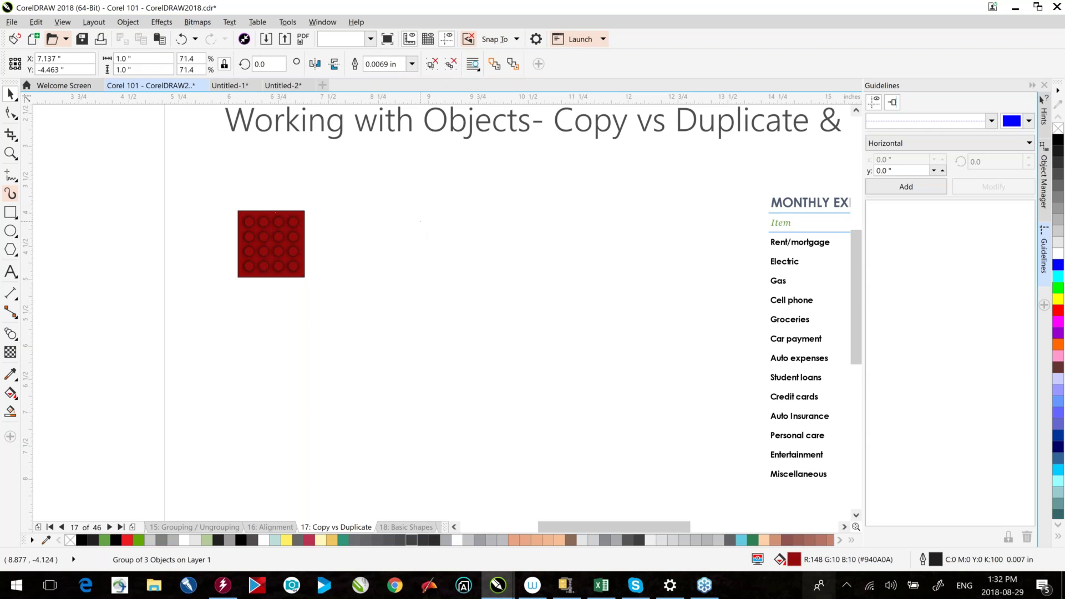
click(488, 59)
text(0)
key(Return)
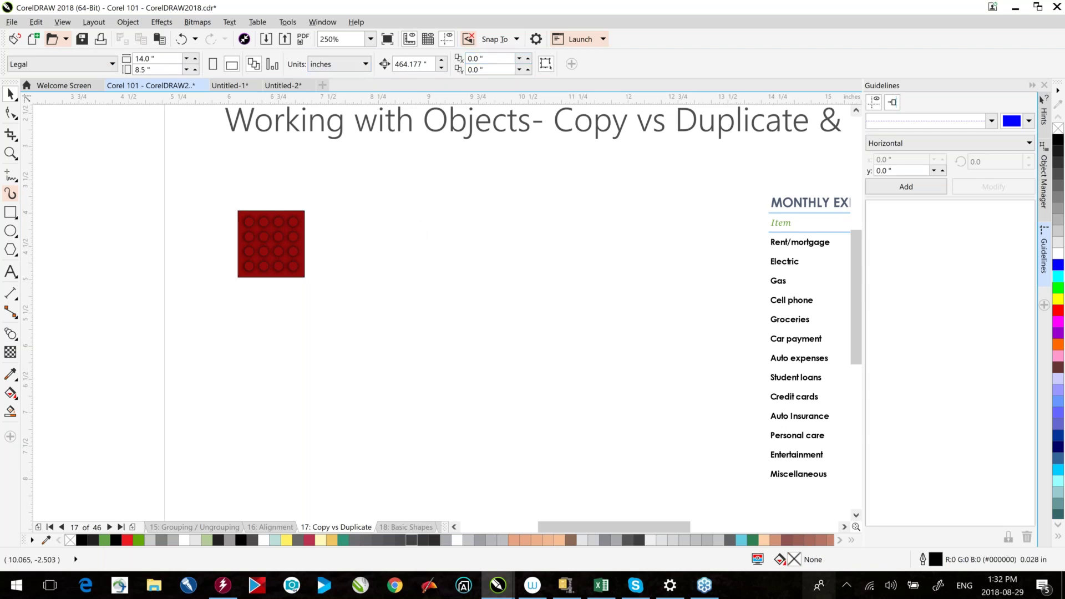
- Duplicate the red square group, move the copy about 1.48 inches to the right and repeat the duplication into a row of five
click(270, 245)
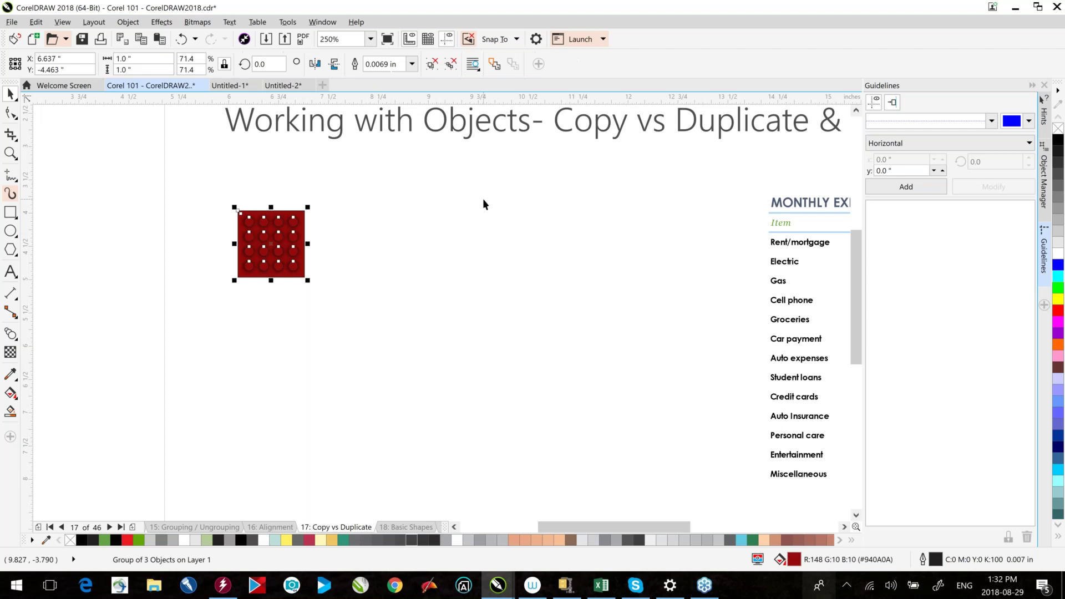
key(ctrl+d)
drag(280, 244, 378, 236)
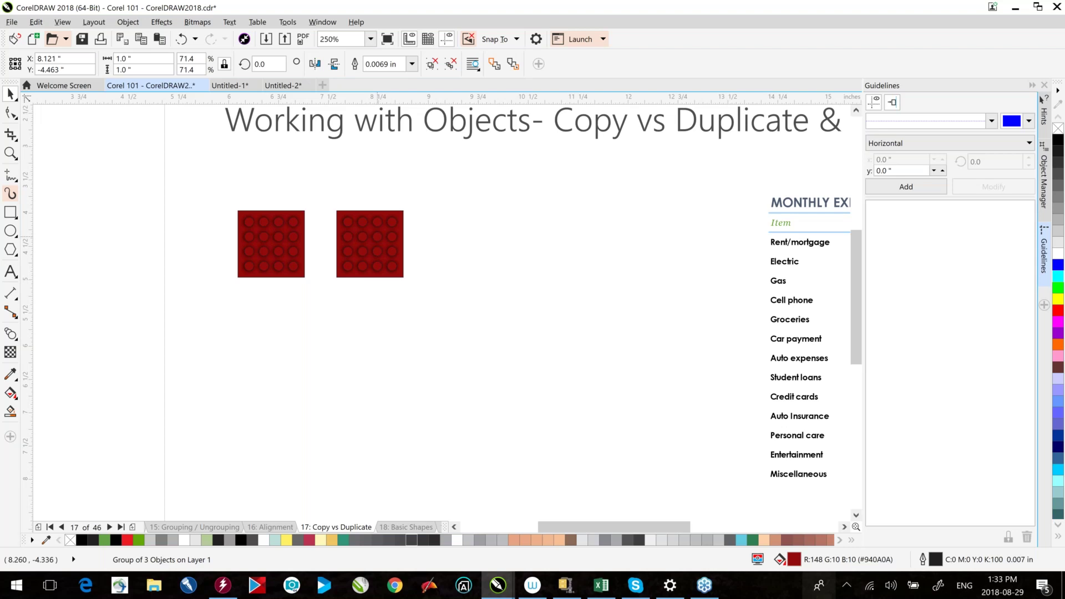
key(ctrl+d)
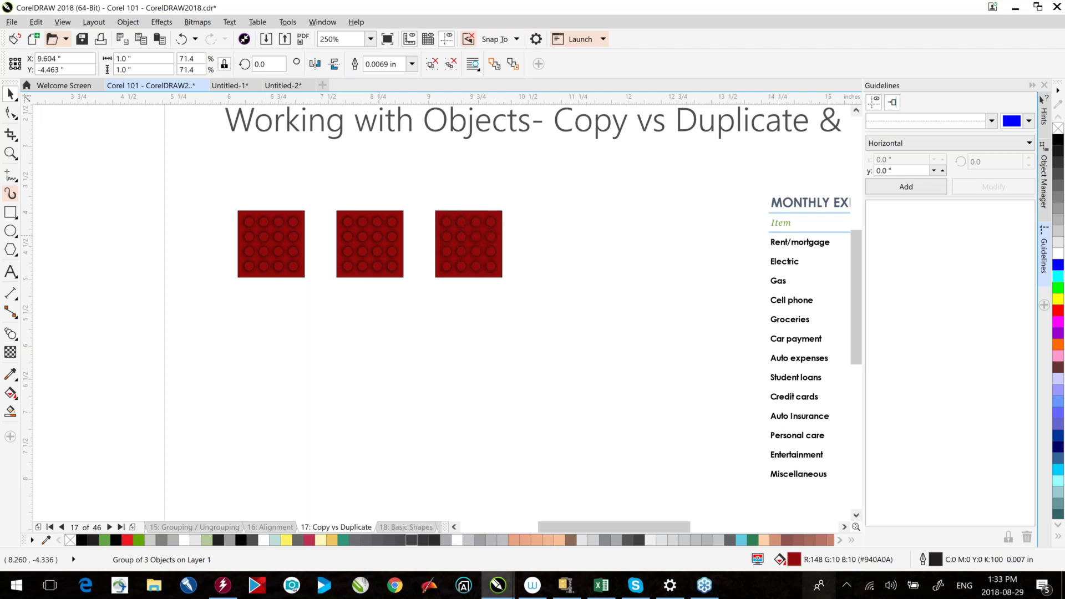
key(ctrl+d)
key(ctrl+d)
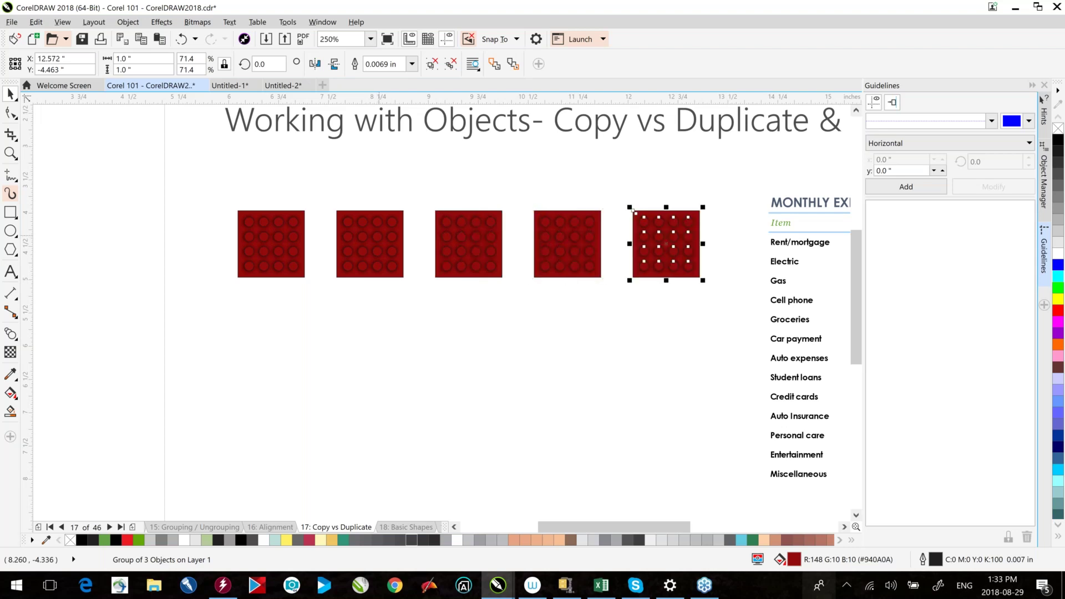
- Select the row of five squares and place a copy of it 1 inch plus 15 mm lower using the Y position
drag(206, 178, 723, 364)
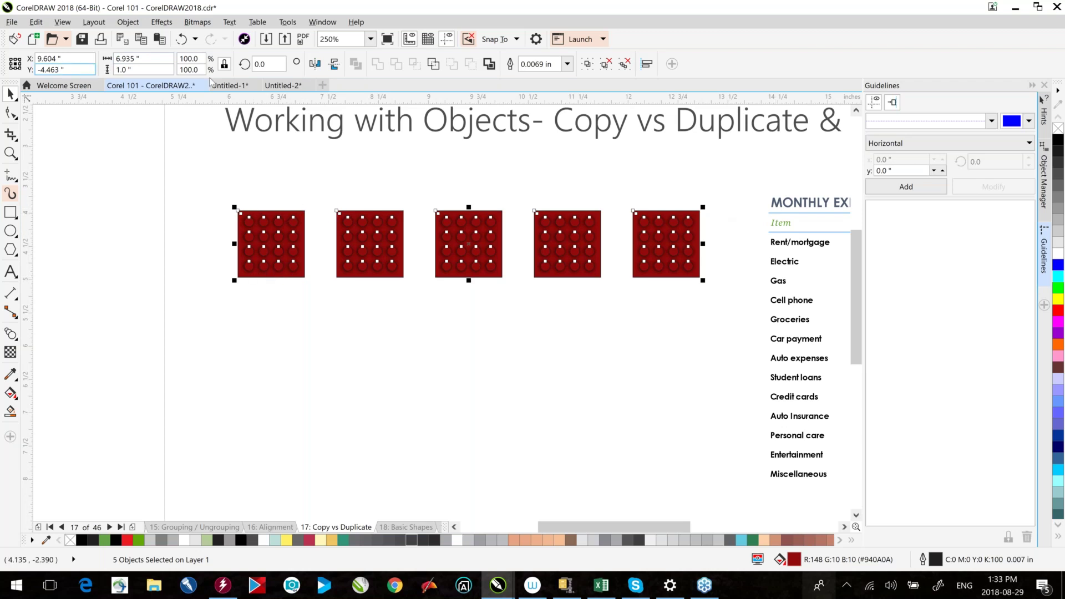
text(-)
text(1)
text(")
text(15)
text(mm)
key(Return)
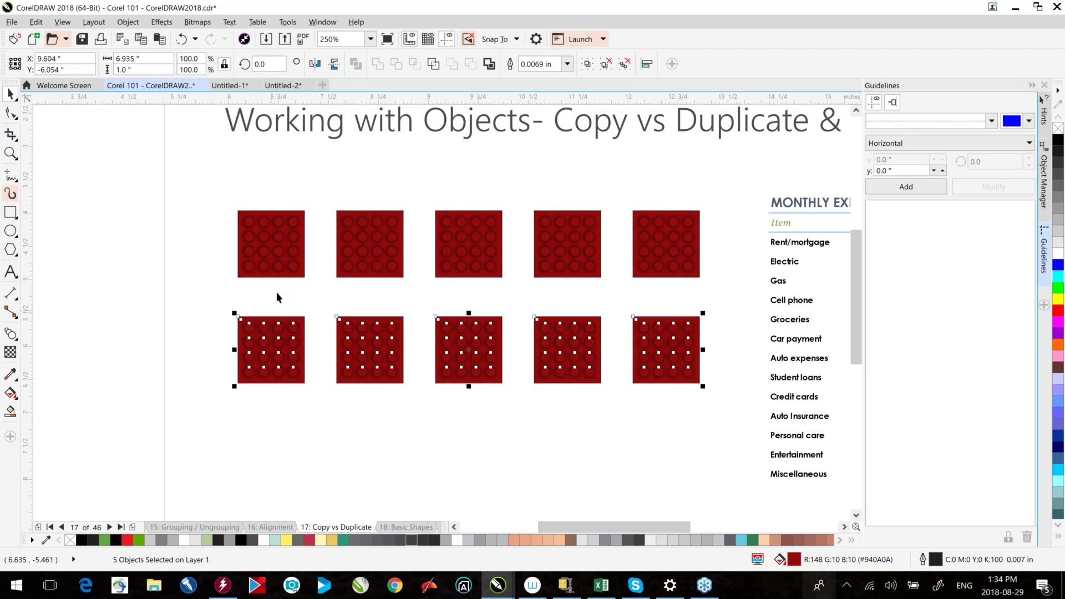
- Repeat the downward duplication of the row to make four rows, undoing the extra row that overlaps the bottom edge of the page
click(261, 300)
key(ctrl+d)
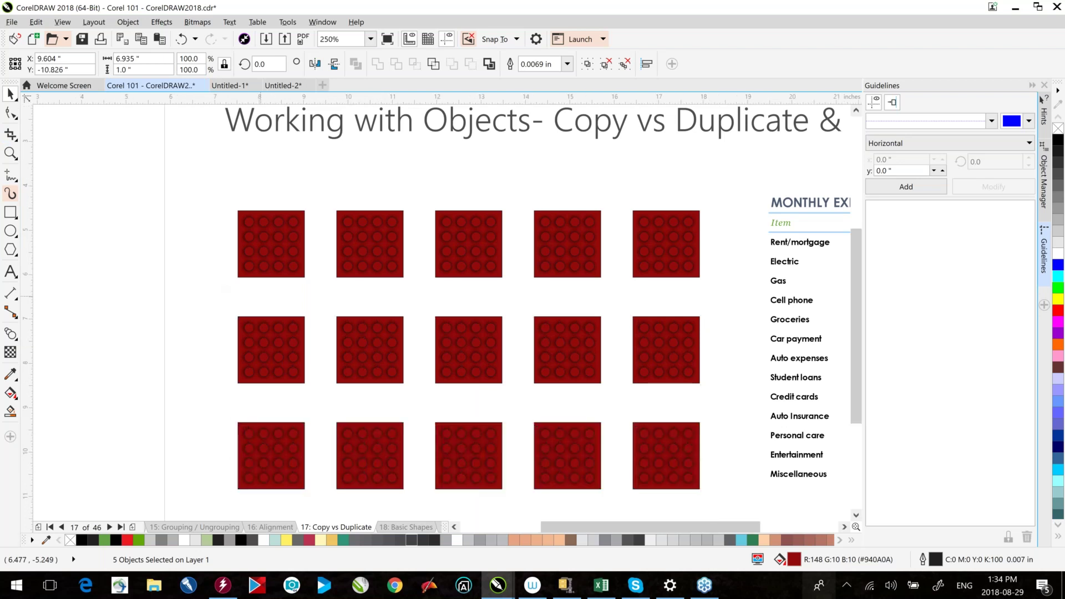
key(F3)
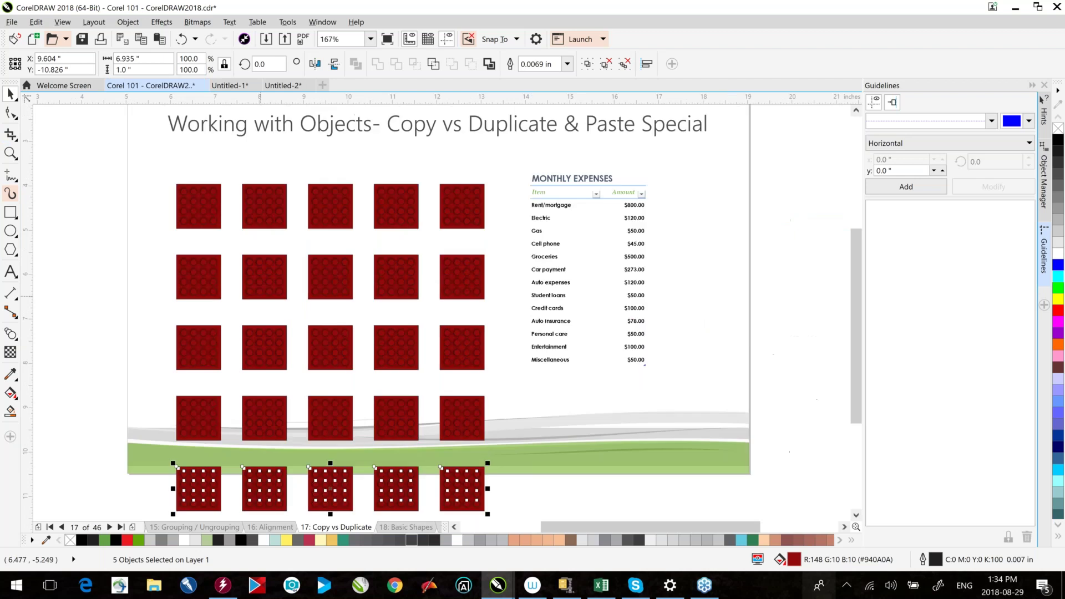
key(ctrl+z)
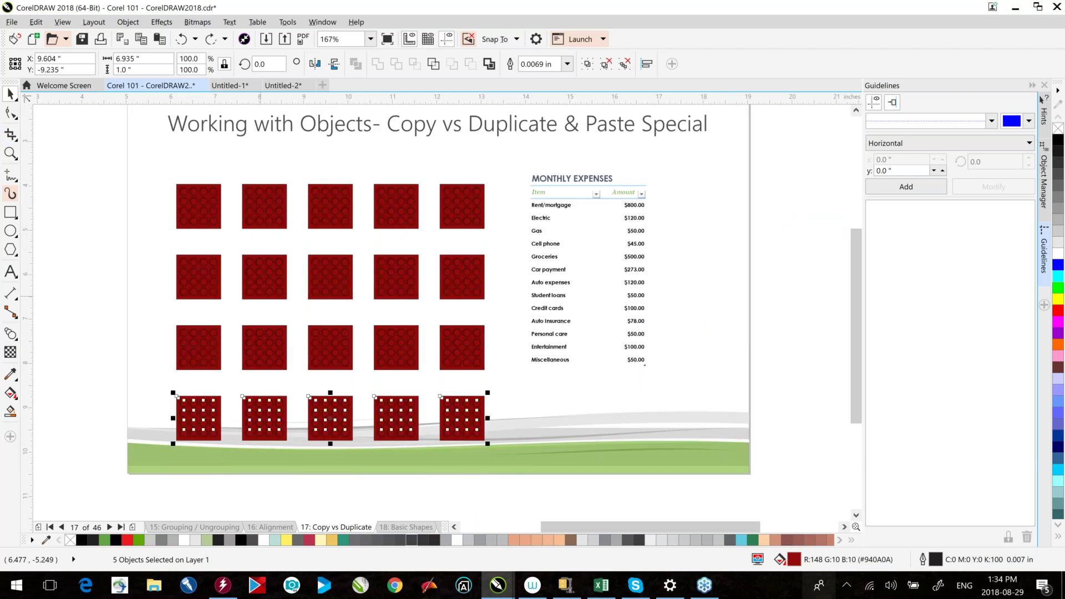
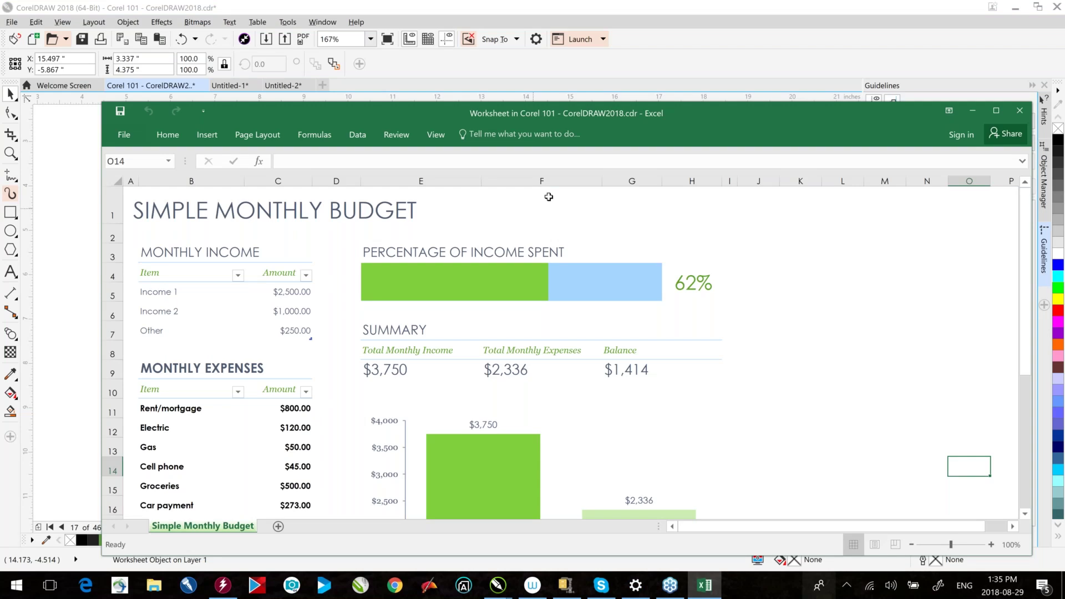
- In the embedded Excel worksheet, colour the MONTHLY EXPENSES heading text red
drag(655, 110, 631, 91)
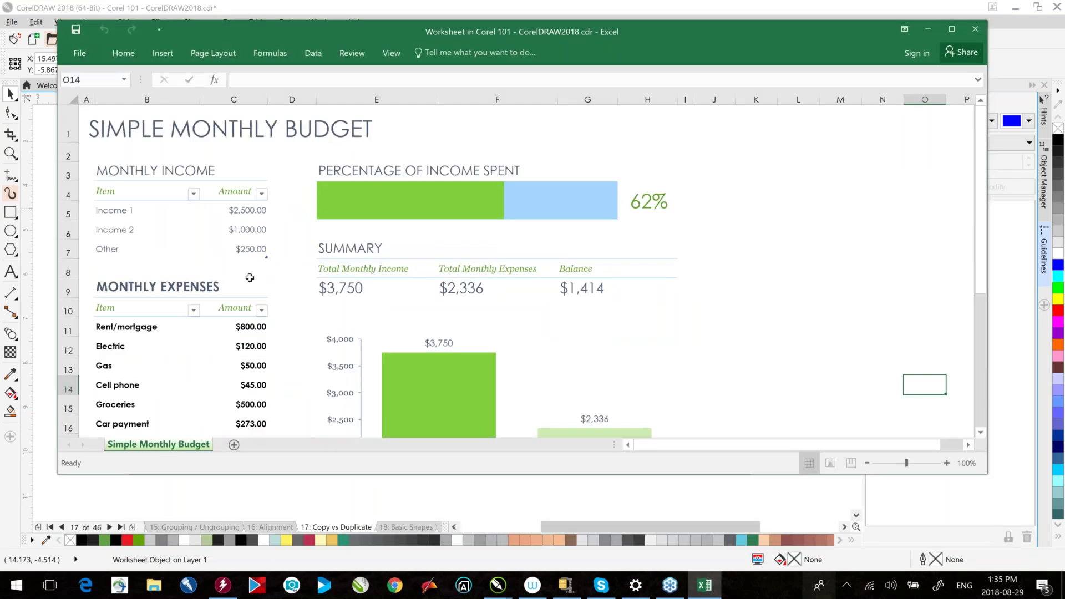
click(177, 288)
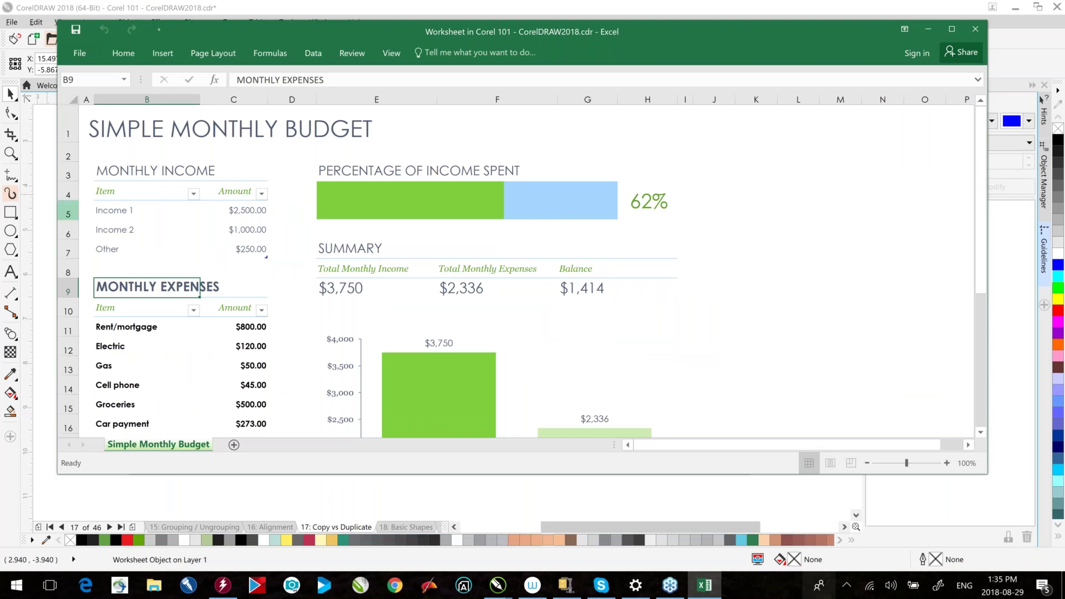
double_click(138, 290)
drag(98, 286, 227, 283)
click(303, 274)
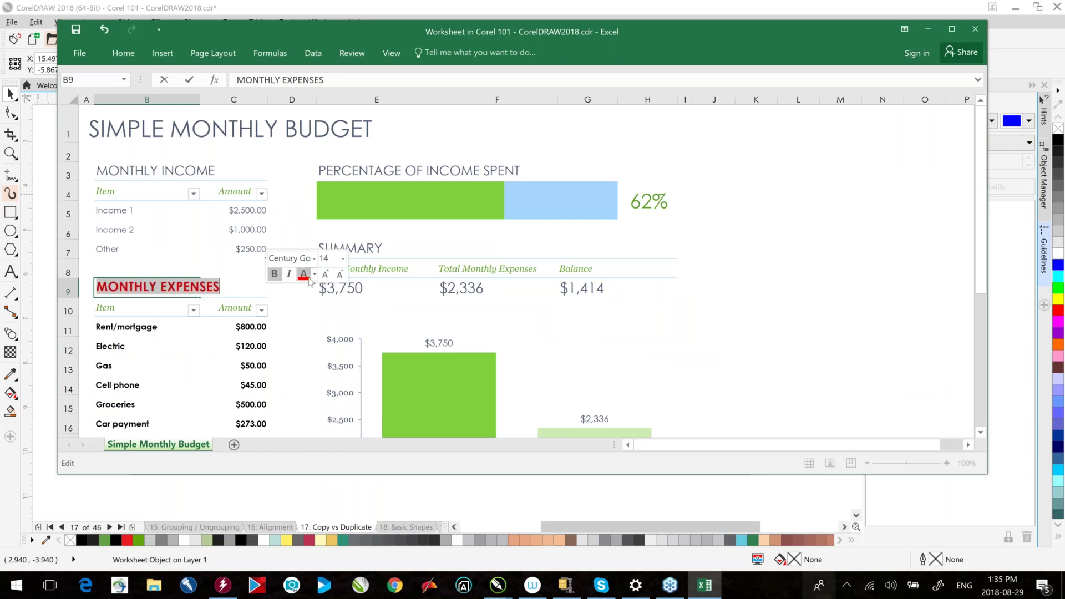
key(ctrl+Return)
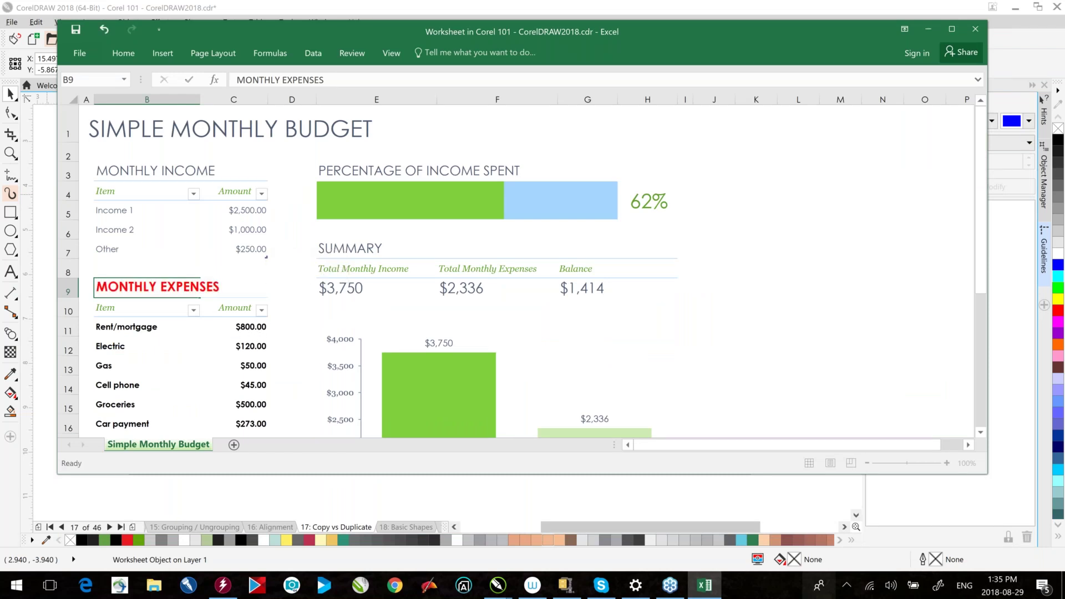
- Change the Rent/mortgage amount to 12800 and close the worksheet to return to the CorelDRAW page
double_click(249, 327)
text(1)
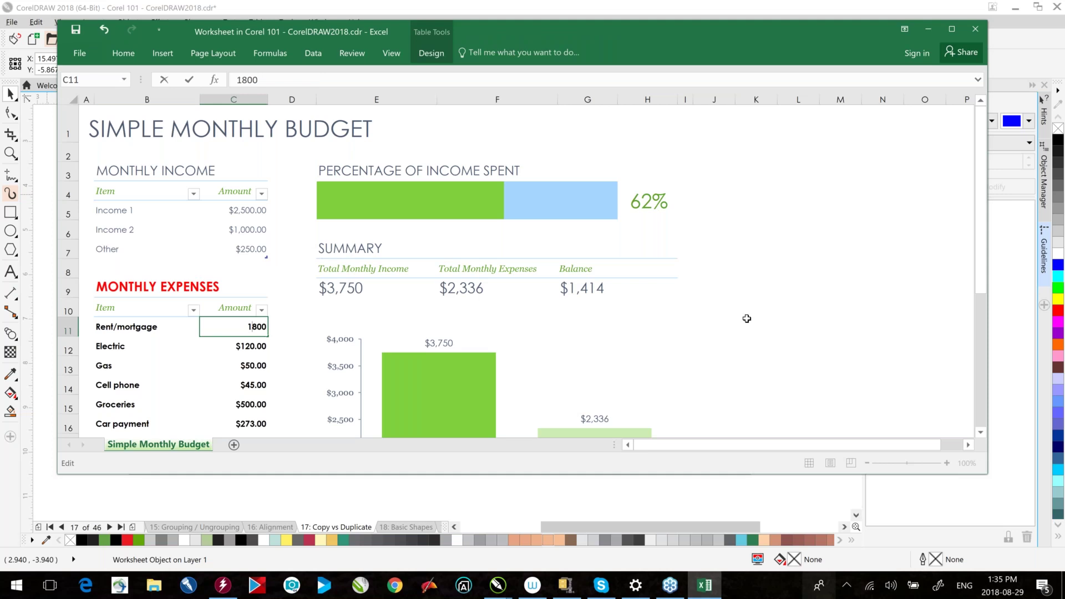
text(2)
click(982, 31)
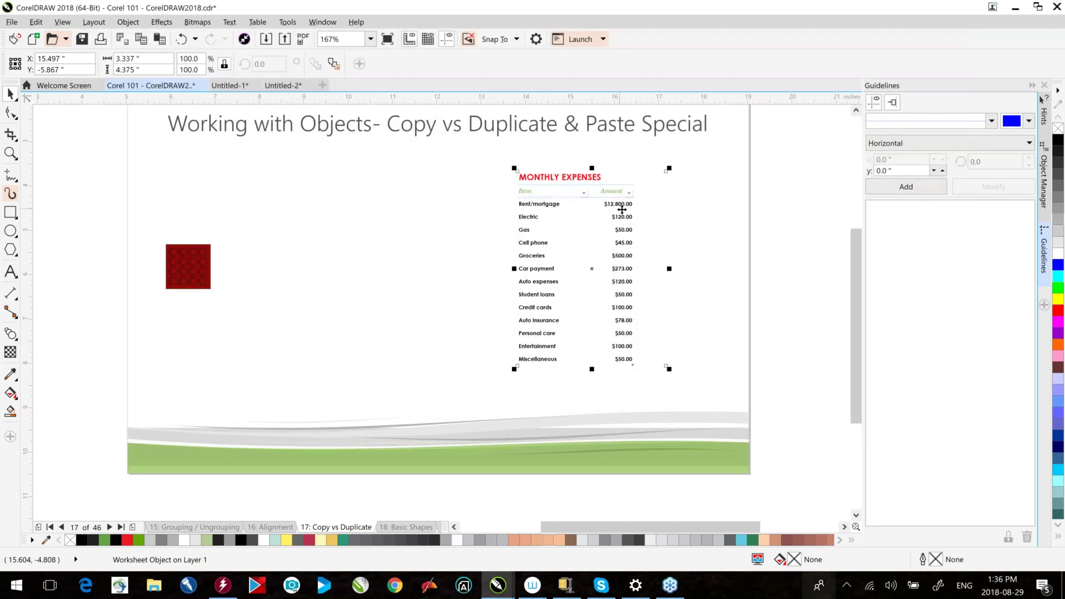
- Advance to the Basic Shapes page and draw a rectangle about 2.3 by 2.1 inches below the title
key(Escape)
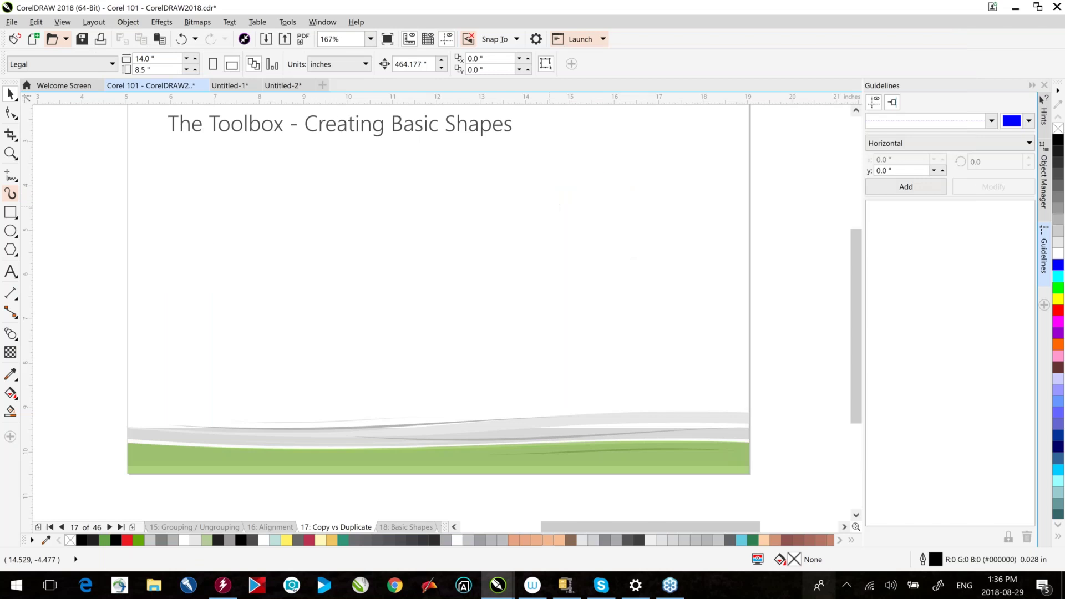
key(Page_Down)
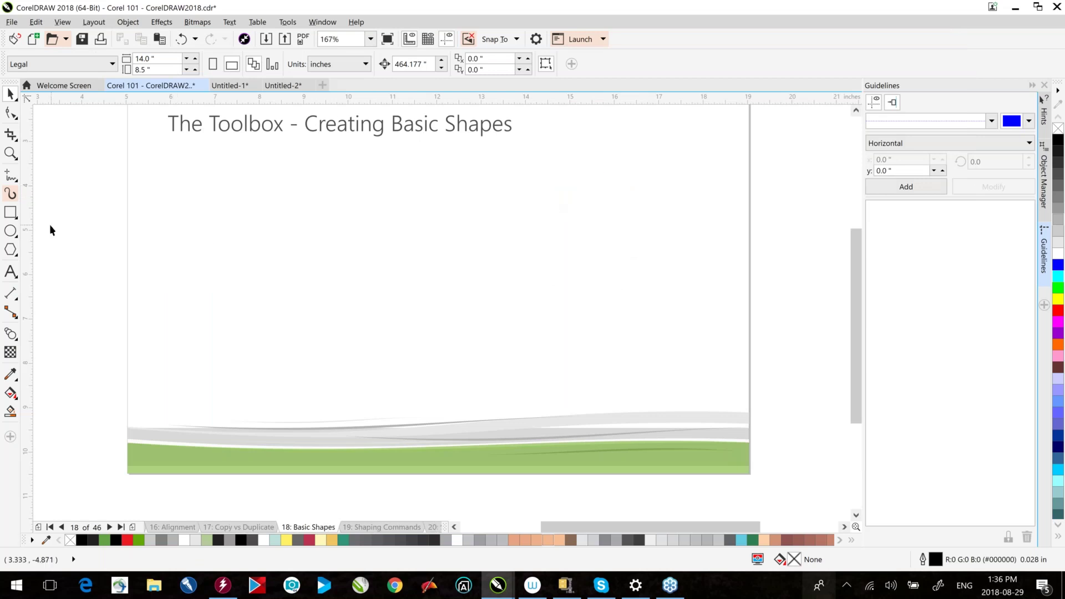
click(14, 216)
click(56, 218)
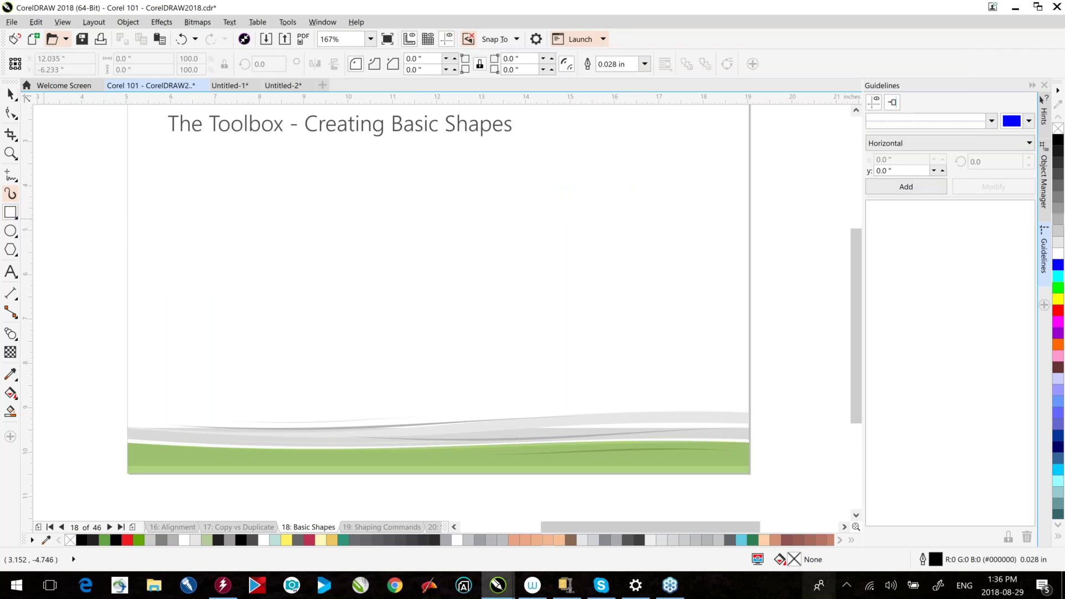
drag(157, 162, 257, 251)
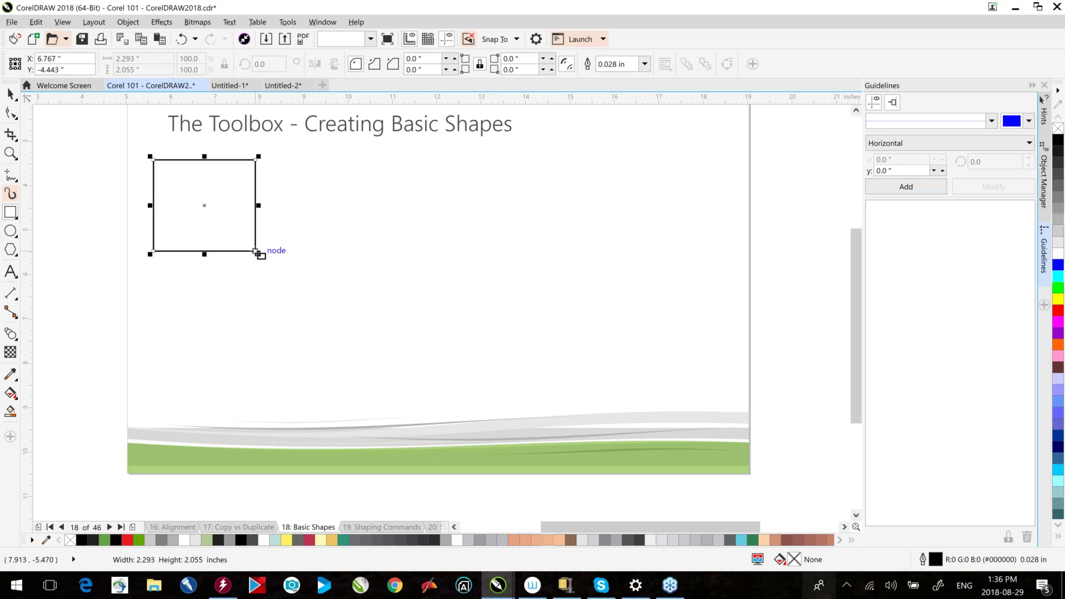
- Draw a square of about 3.36 inches and a rectangle of about 0.72 by 1.06 inches, and delete the first rectangle
drag(276, 175, 426, 308)
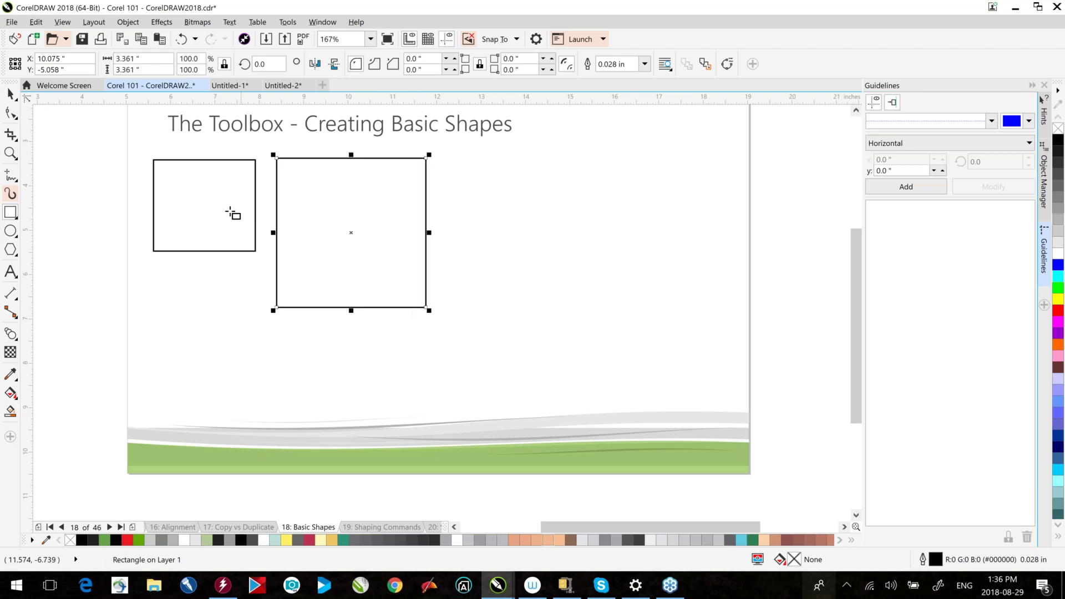
drag(174, 281, 207, 329)
click(183, 217)
key(Delete)
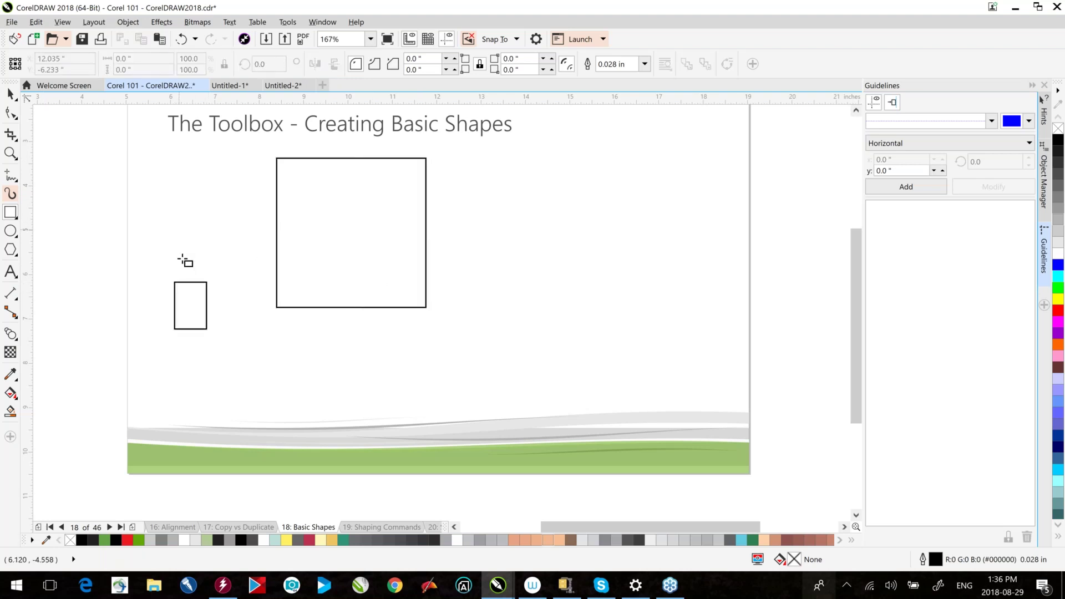
- Draw a wide rectangle about 8.08 by 1.24 inches across the square and rotate it about 3.4 degrees clockwise
drag(143, 177, 503, 233)
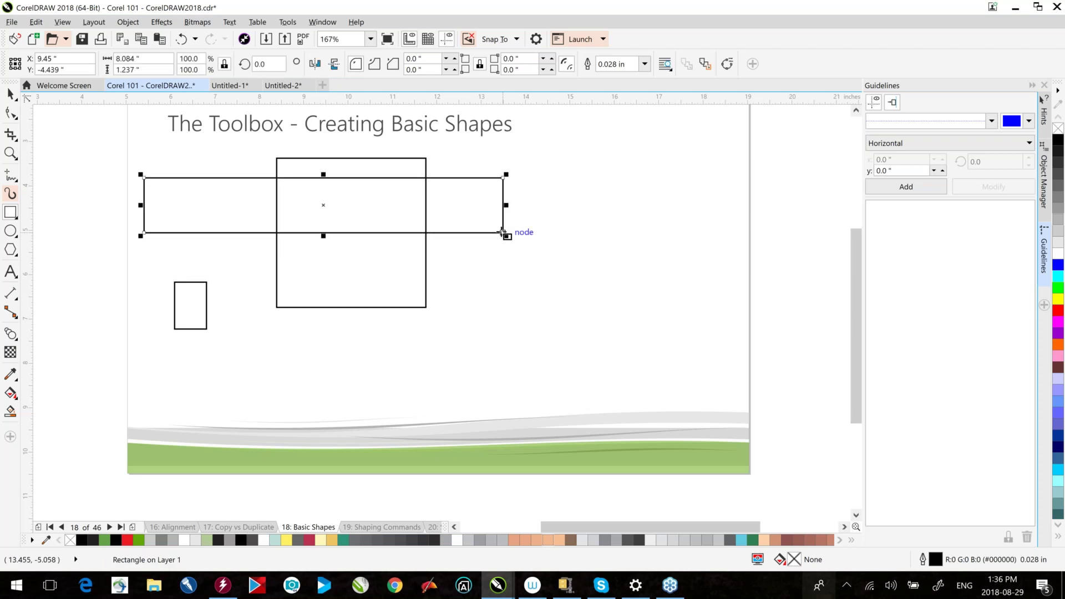
click(325, 205)
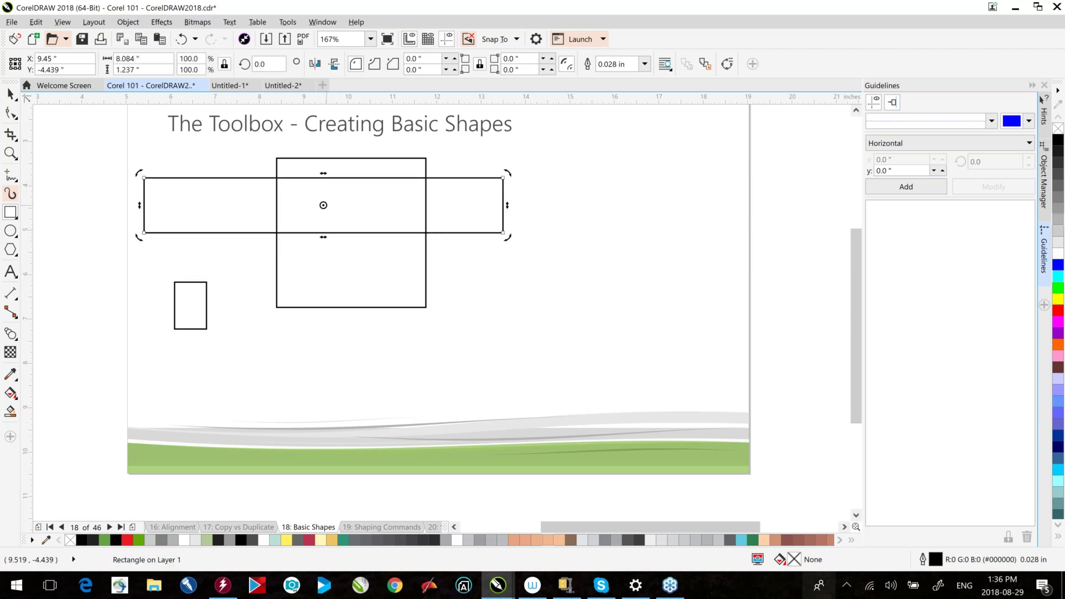
drag(507, 173, 507, 182)
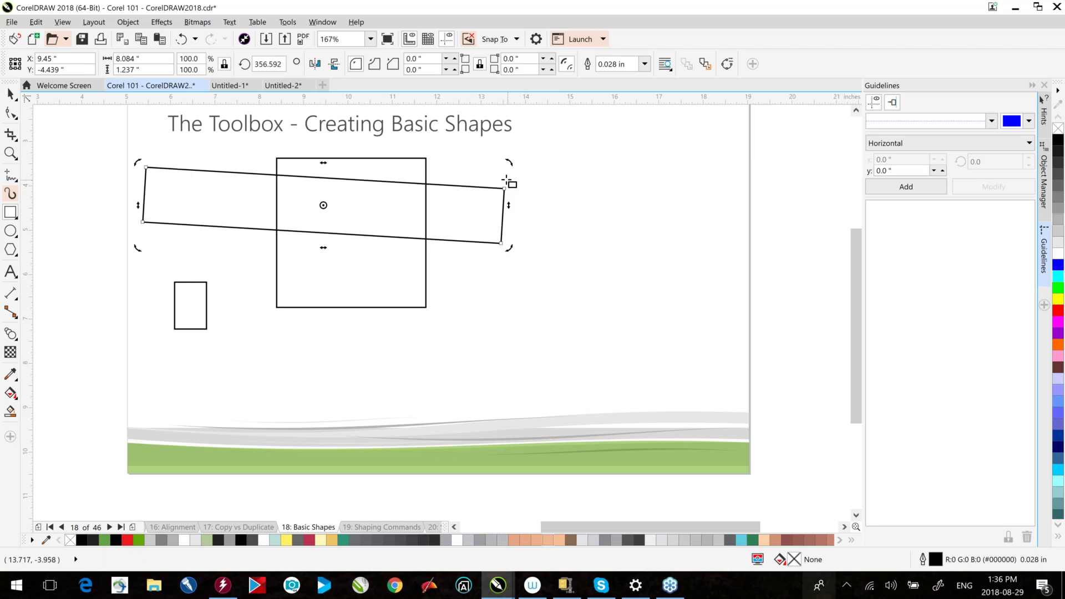
- Round the corners of the rotated wide rectangle to a radius of about 0.42 inches and round the small rectangle's corners too
click(11, 113)
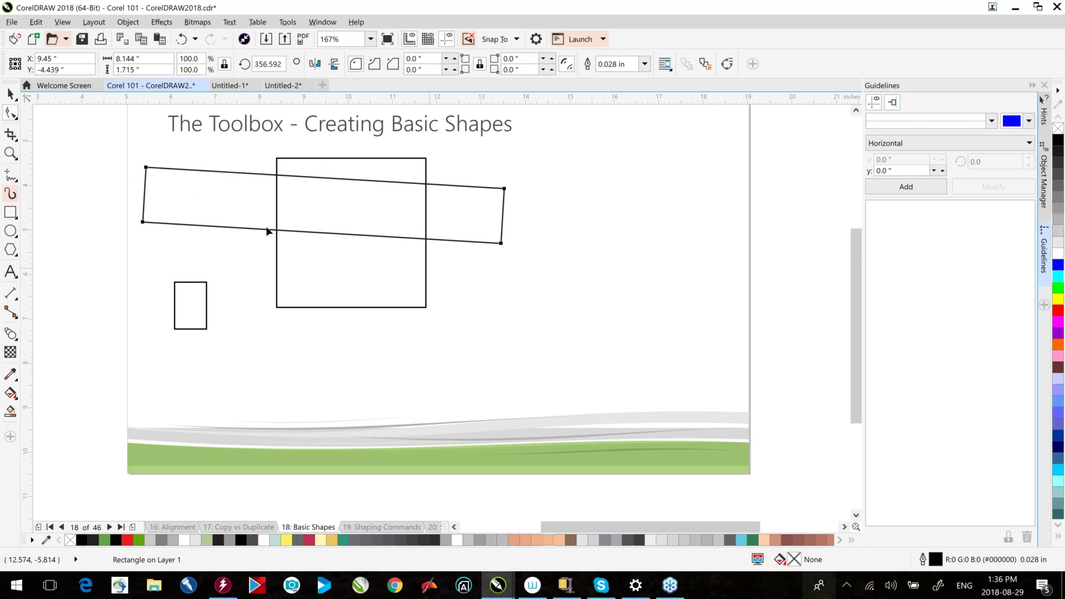
drag(146, 168, 167, 183)
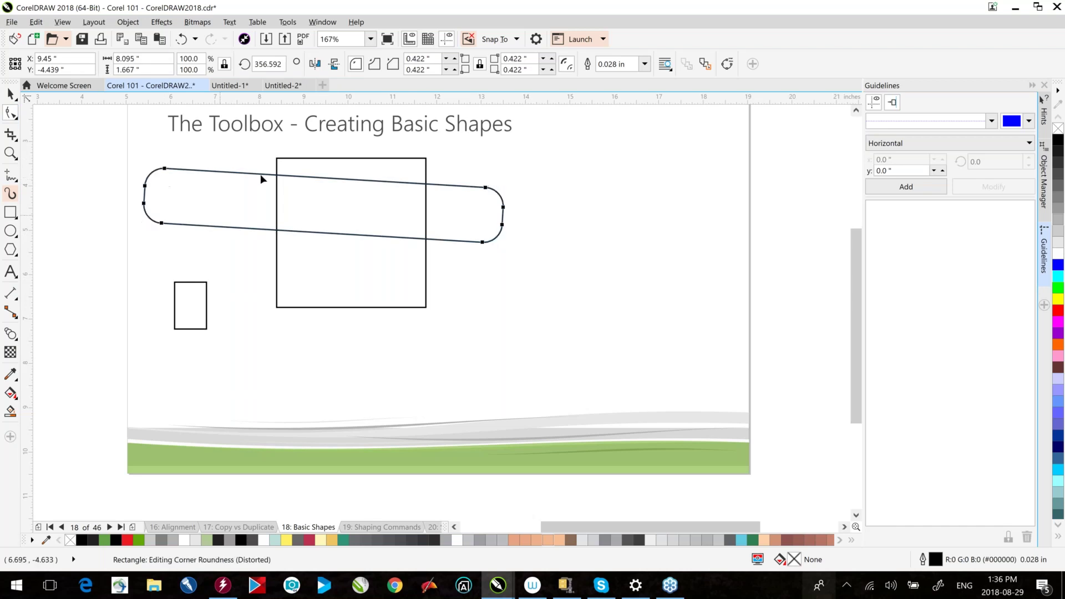
click(187, 300)
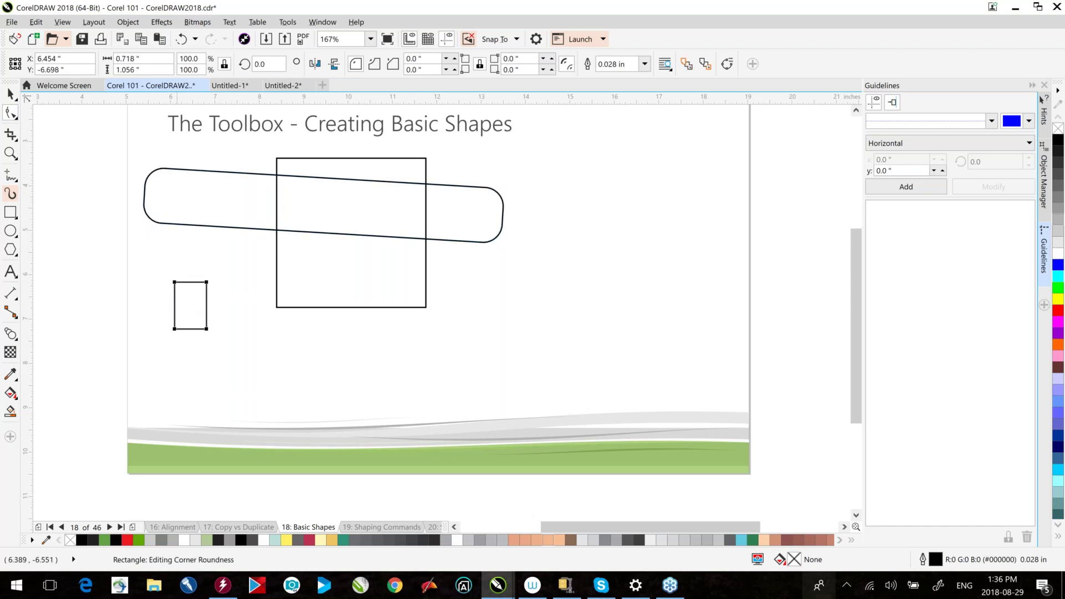
drag(174, 328, 174, 317)
- Round the large square's corners about 0.4 inches, change them to chamfered corners and enlarge the chamfers to about 0.63 inches
click(277, 308)
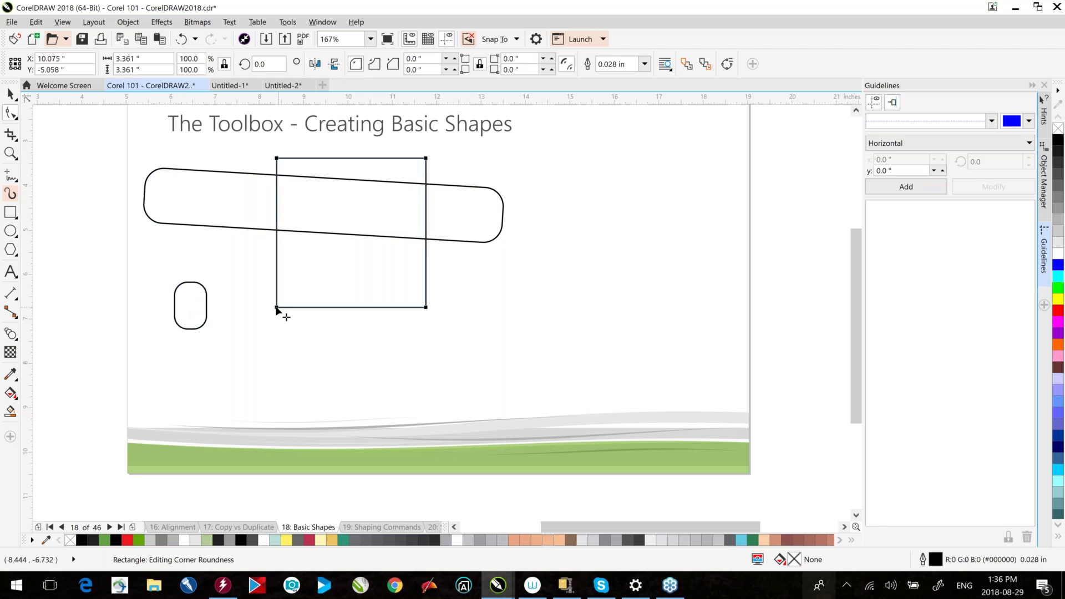
drag(276, 308, 288, 289)
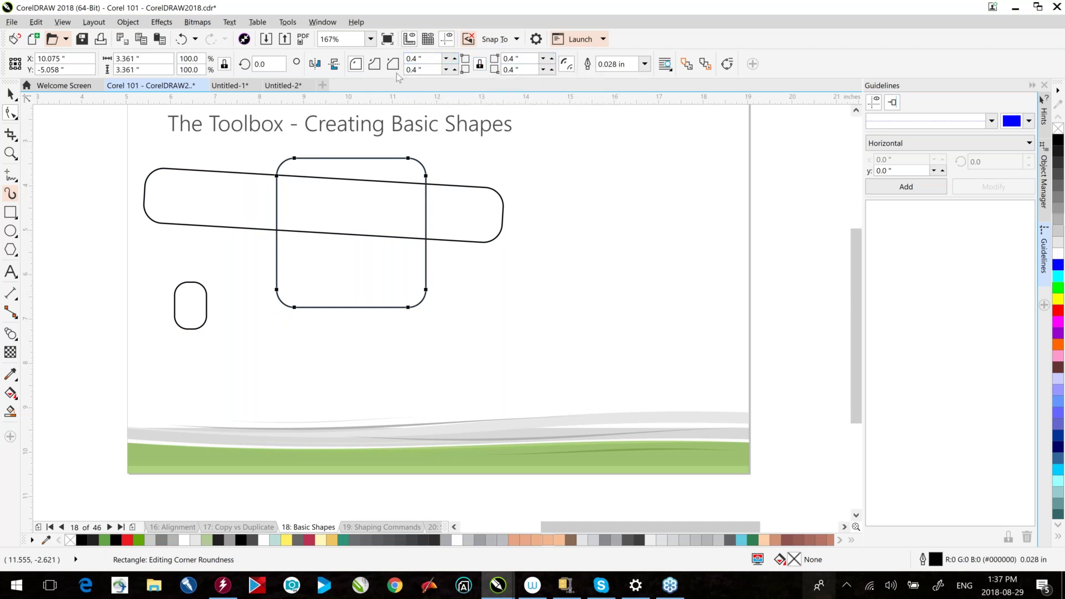
click(374, 65)
click(393, 65)
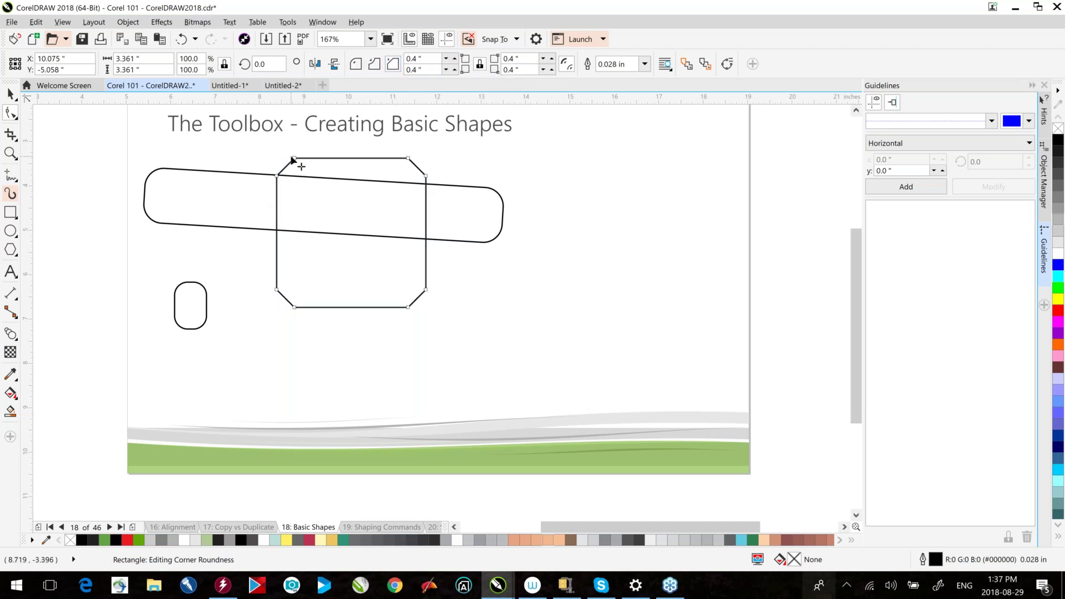
mouse_move(294, 159)
mouse_down()
mouse_move(326, 172)
mouse_move(303, 162)
mouse_up()
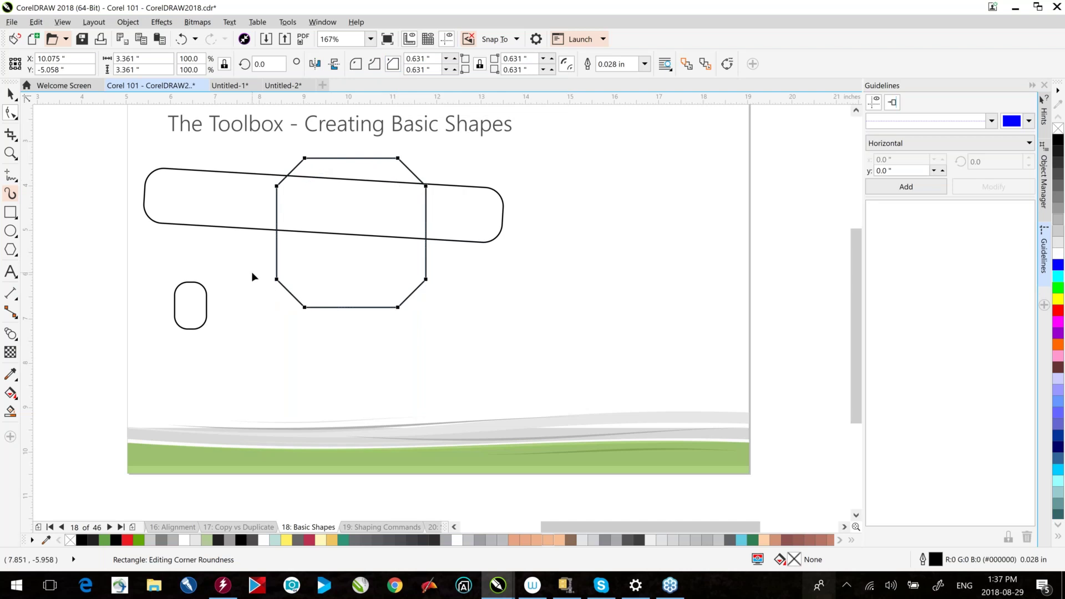
- Draw an ellipse about 3.49 by 1.67 inches beside the wide rectangle and a circle about 2.74 inches across below it
click(14, 234)
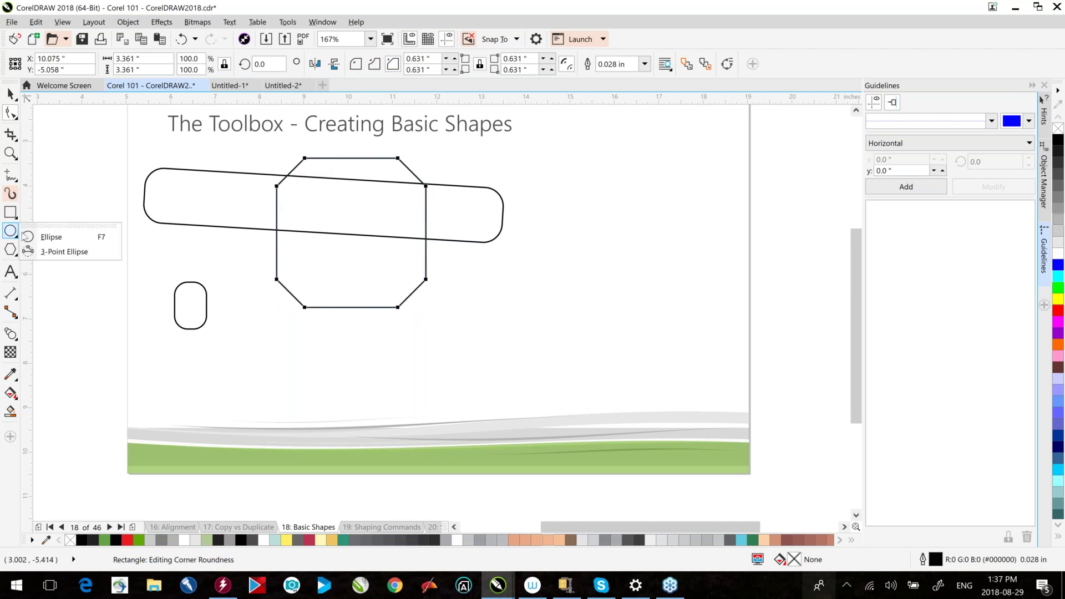
click(44, 237)
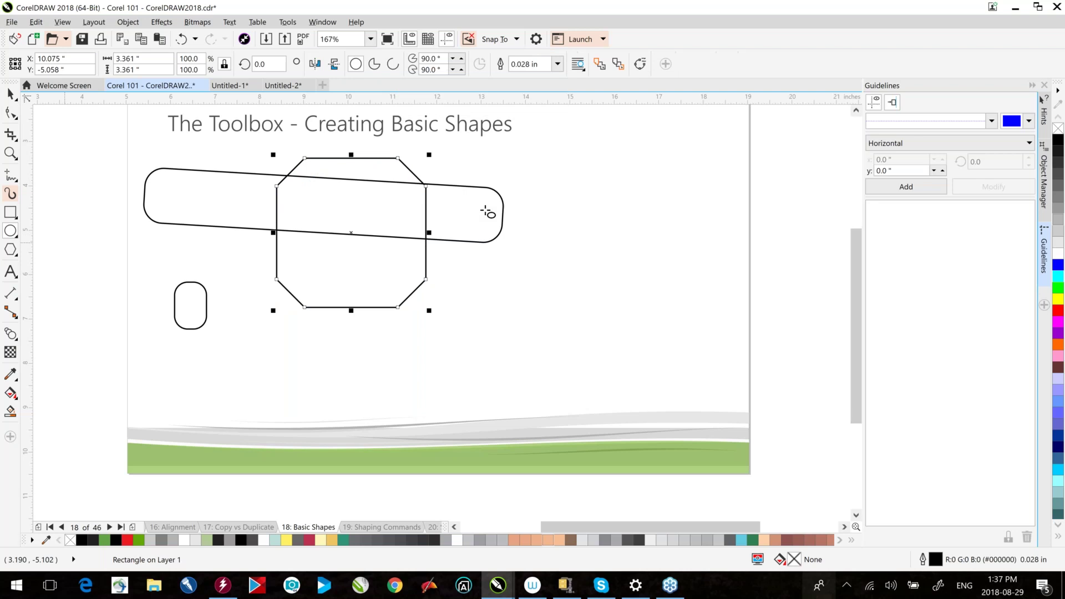
drag(546, 147, 618, 281)
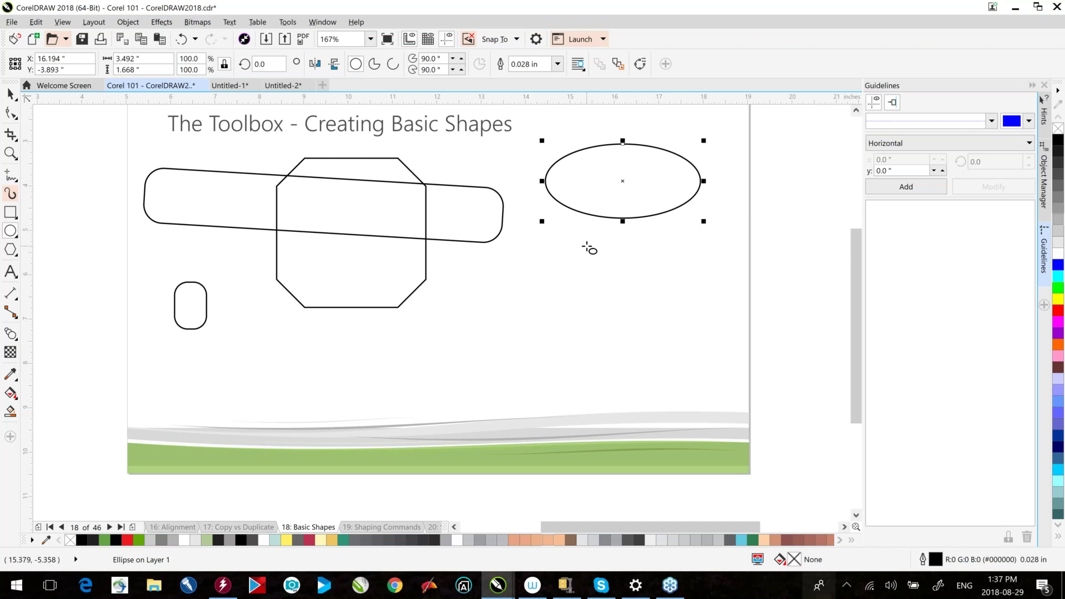
drag(586, 246, 712, 370)
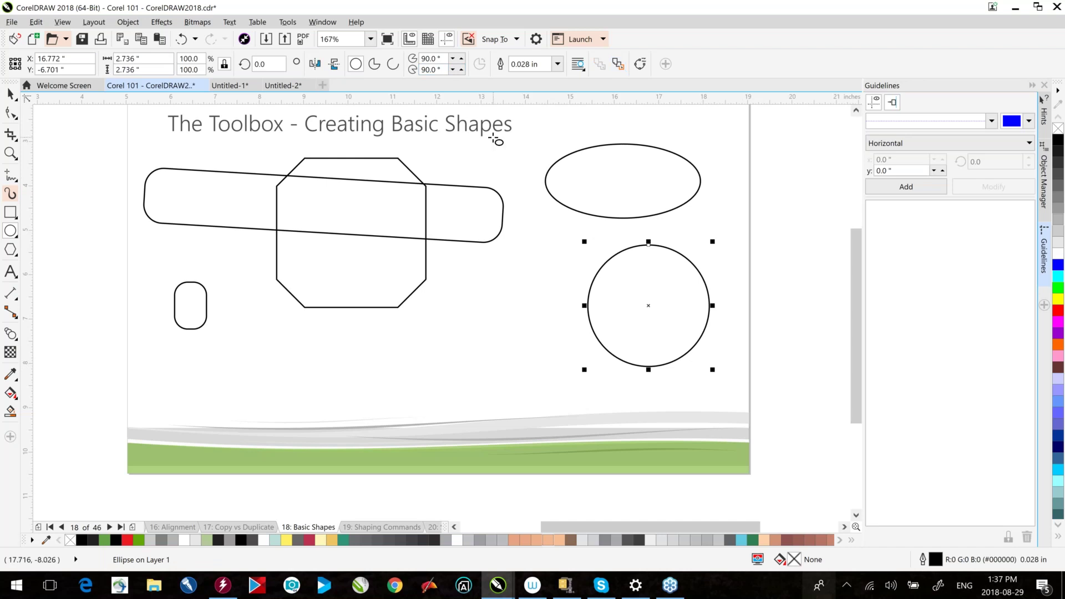
- Turn the circle into a pie, close its opening with the Shape tool, and change it back to a full ellipse
click(374, 64)
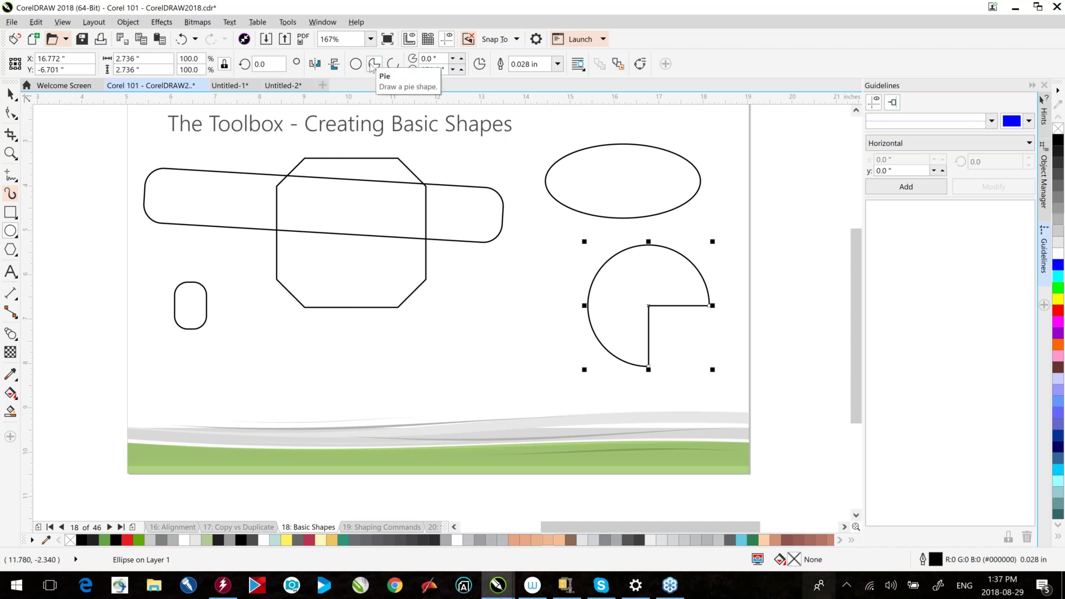
click(10, 113)
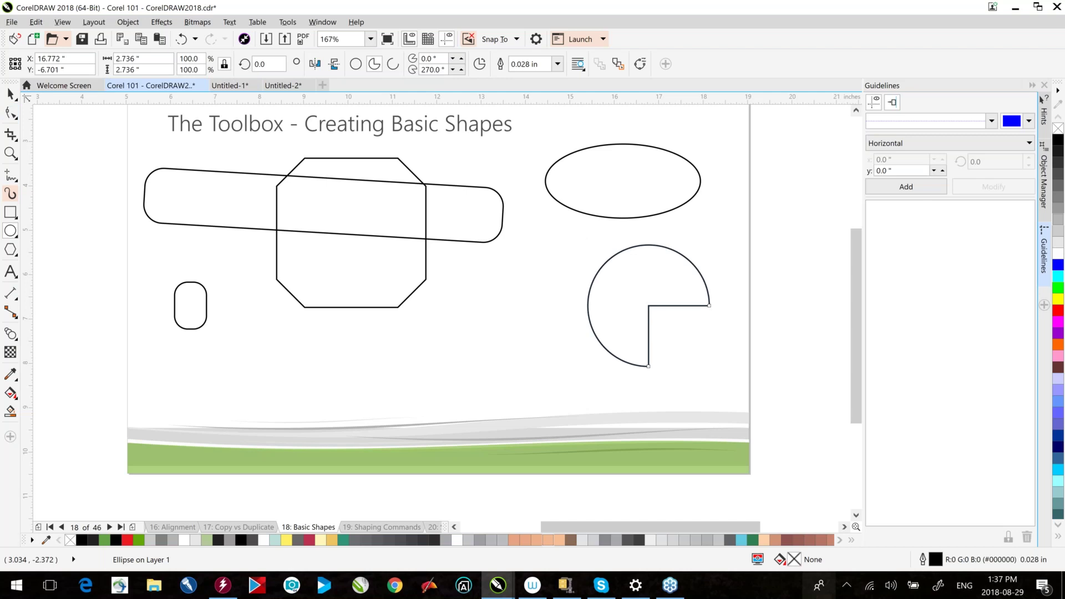
click(647, 366)
drag(647, 366, 714, 300)
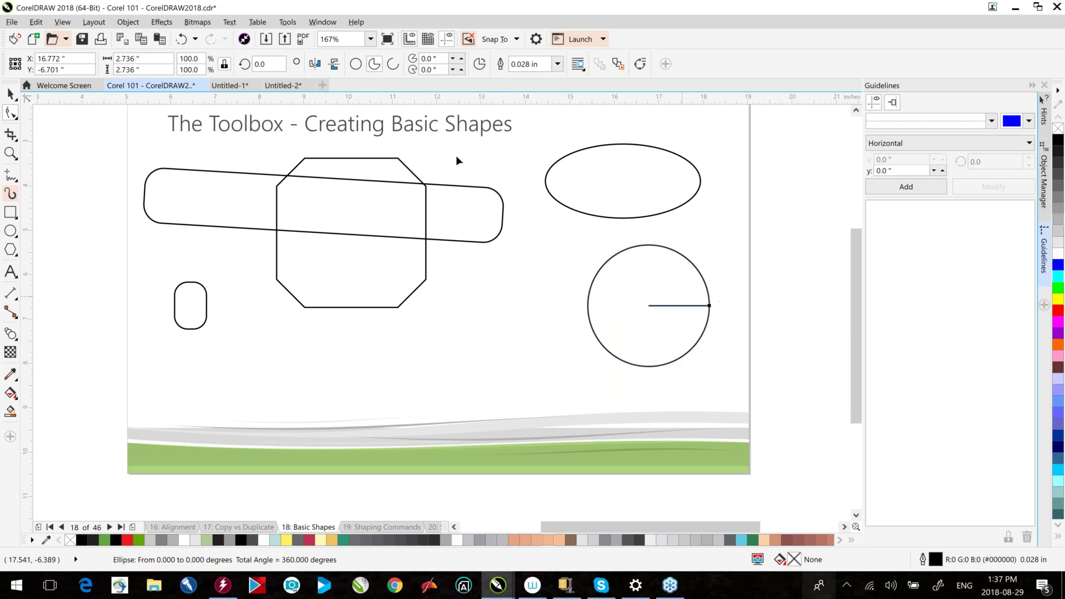
click(355, 64)
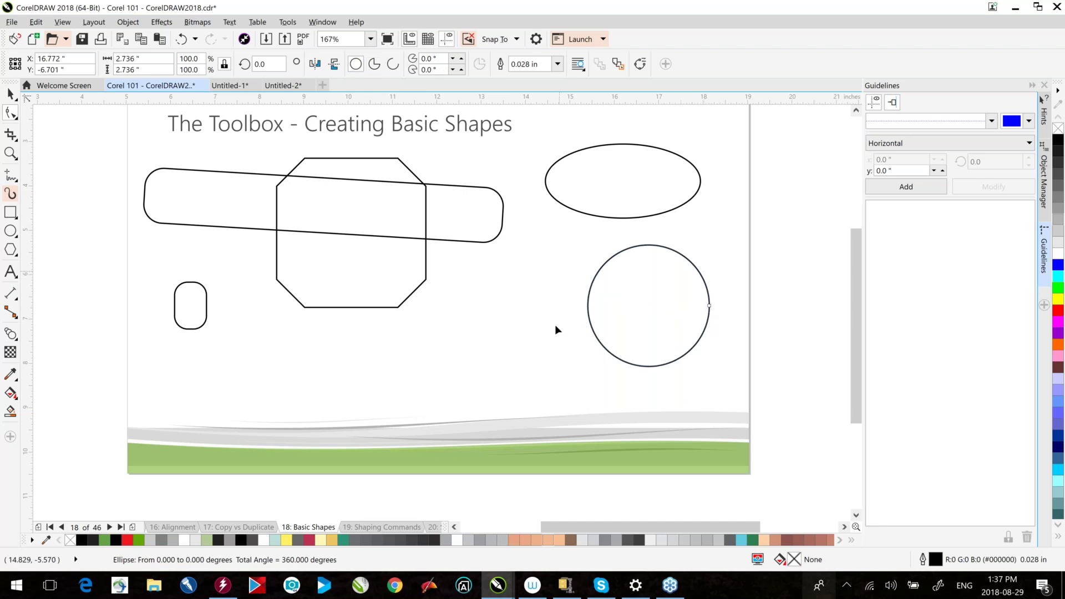
- Show the Hints and draw a five-pointed star about 4.13 by 2.88 inches below the chamfered square
click(11, 251)
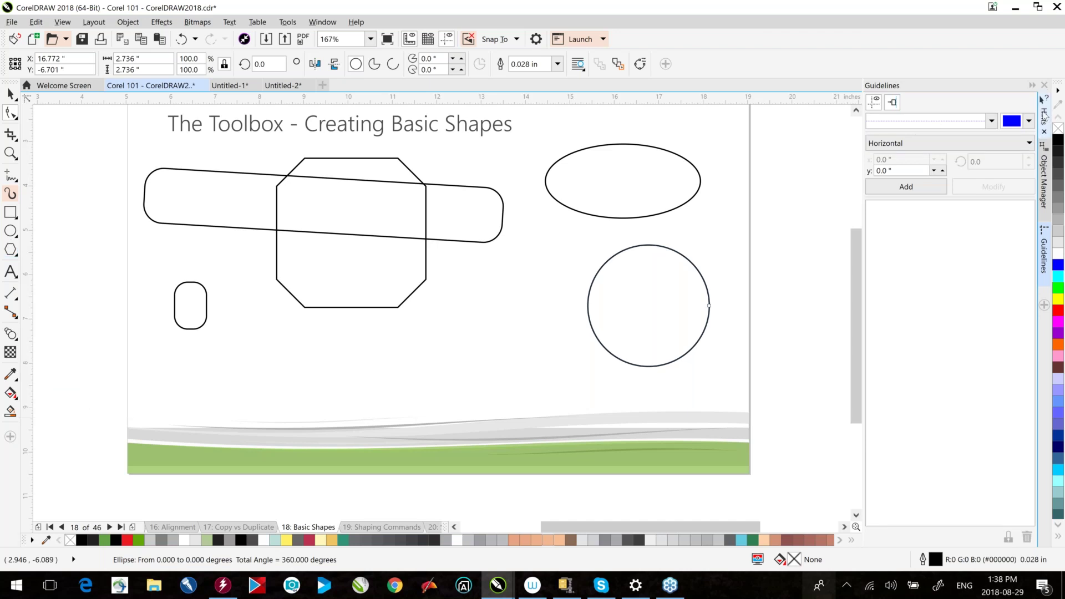
click(1043, 115)
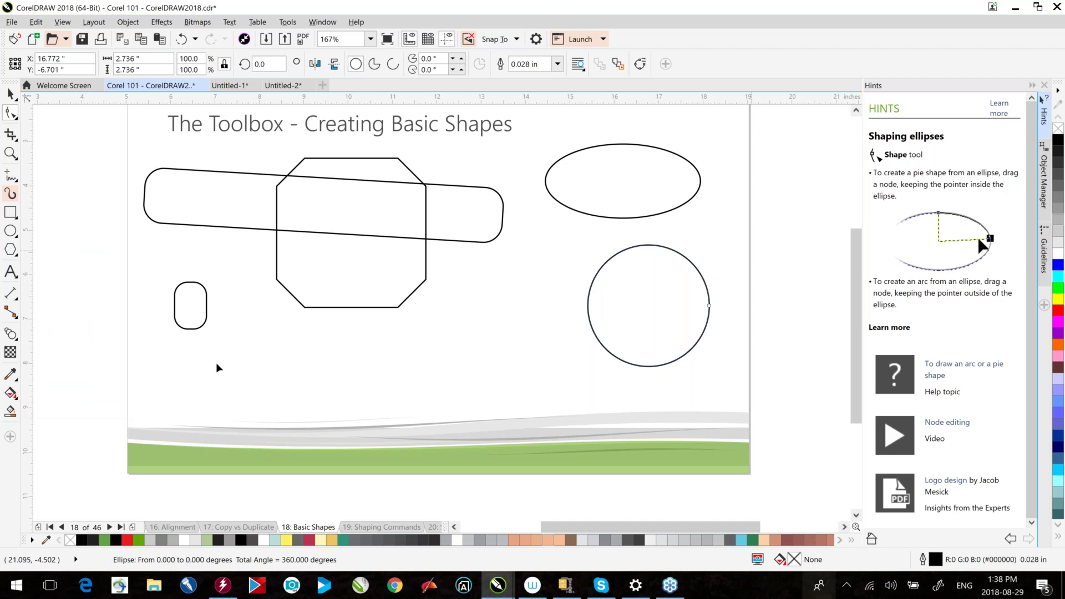
click(12, 251)
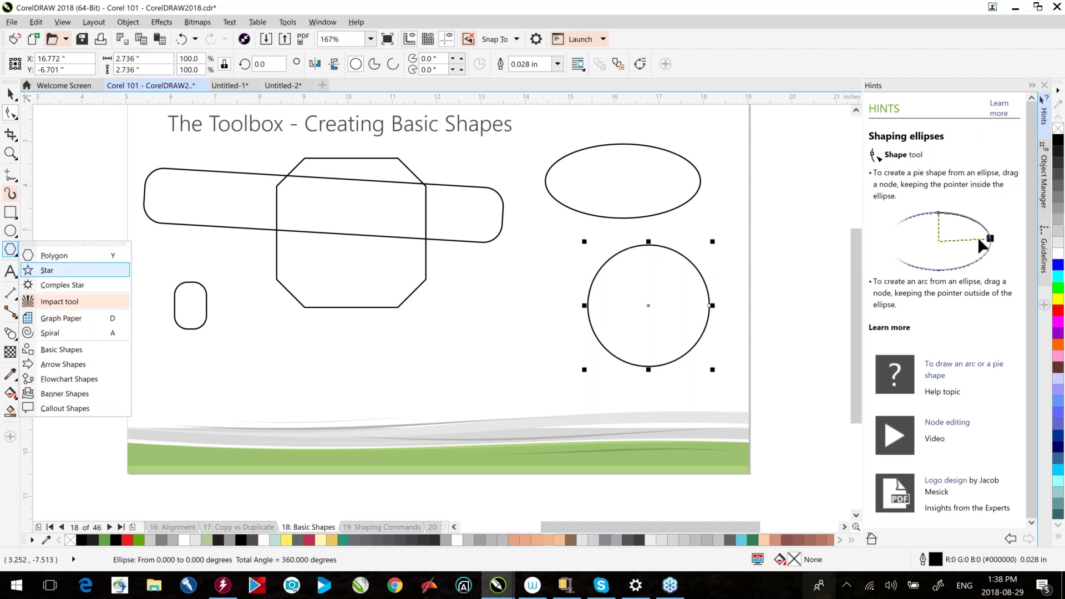
click(47, 270)
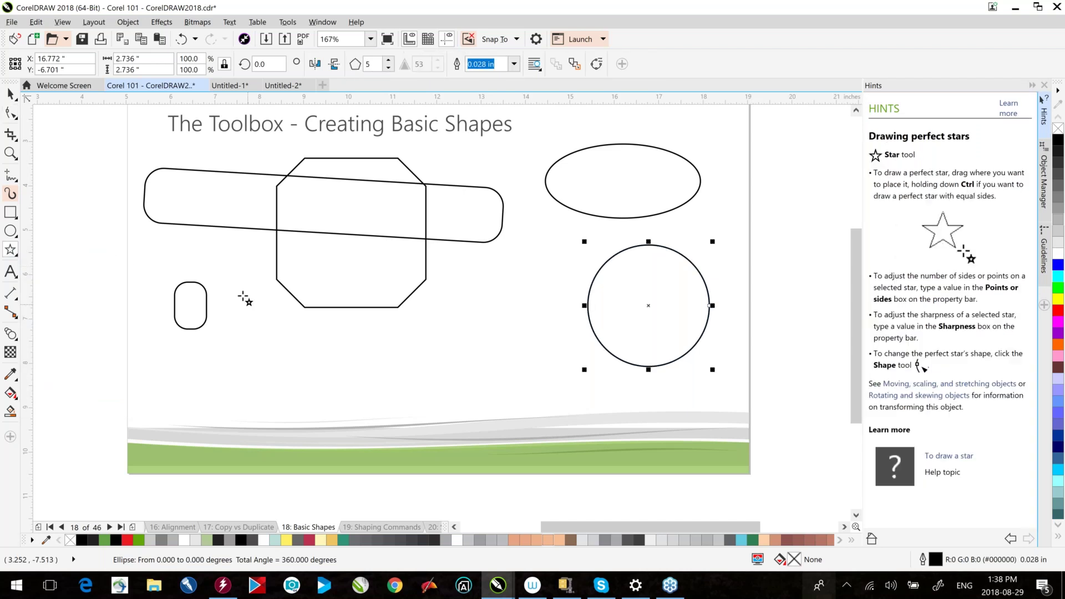
drag(245, 296, 433, 426)
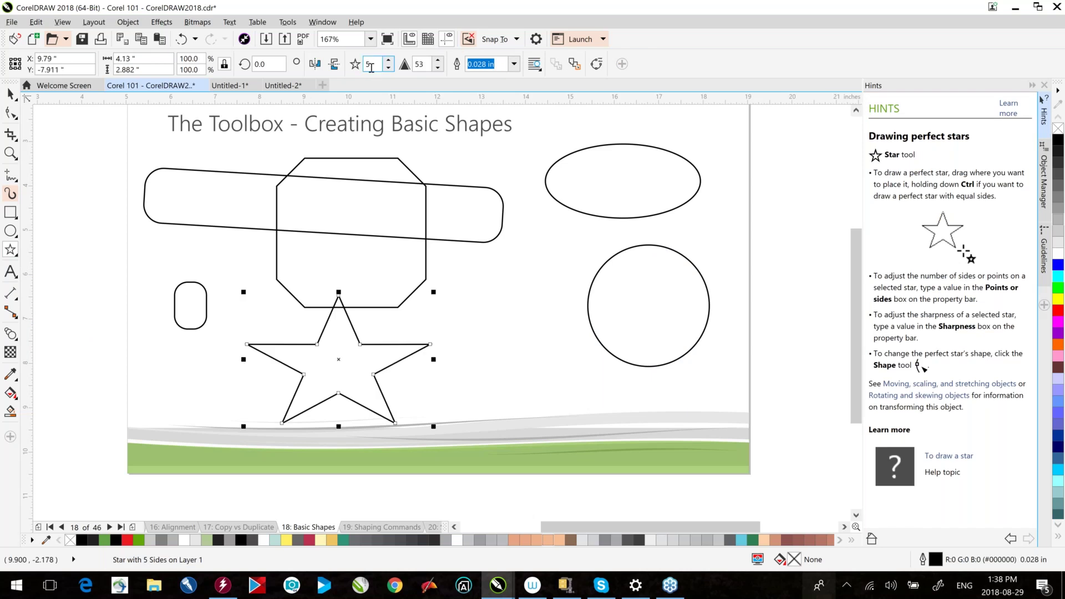
- Increase the star's number of points to 71
click(389, 61)
click(389, 60)
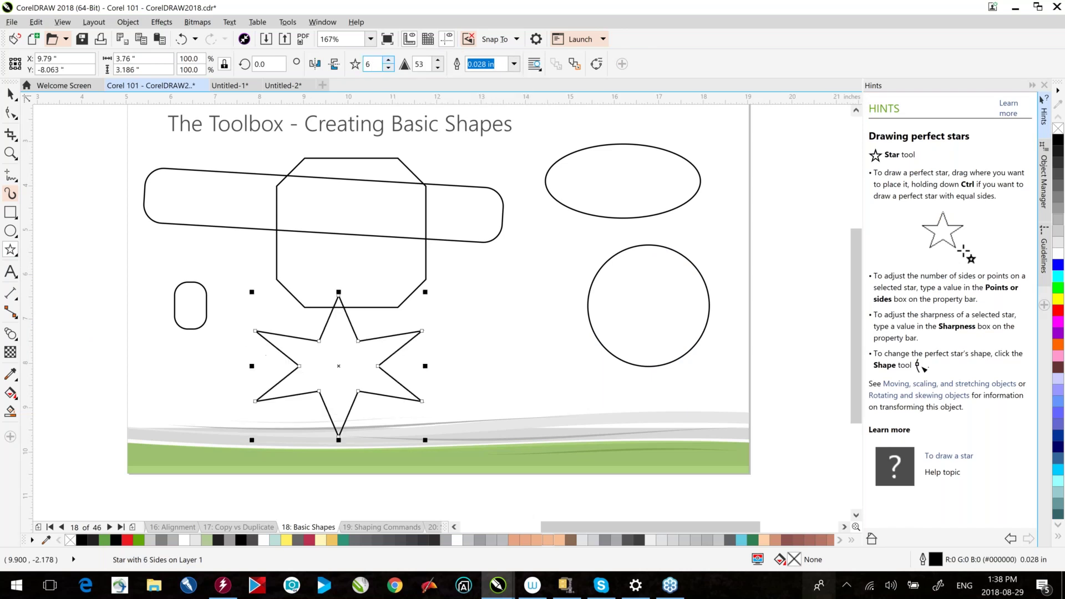
click(389, 60)
click(389, 60)
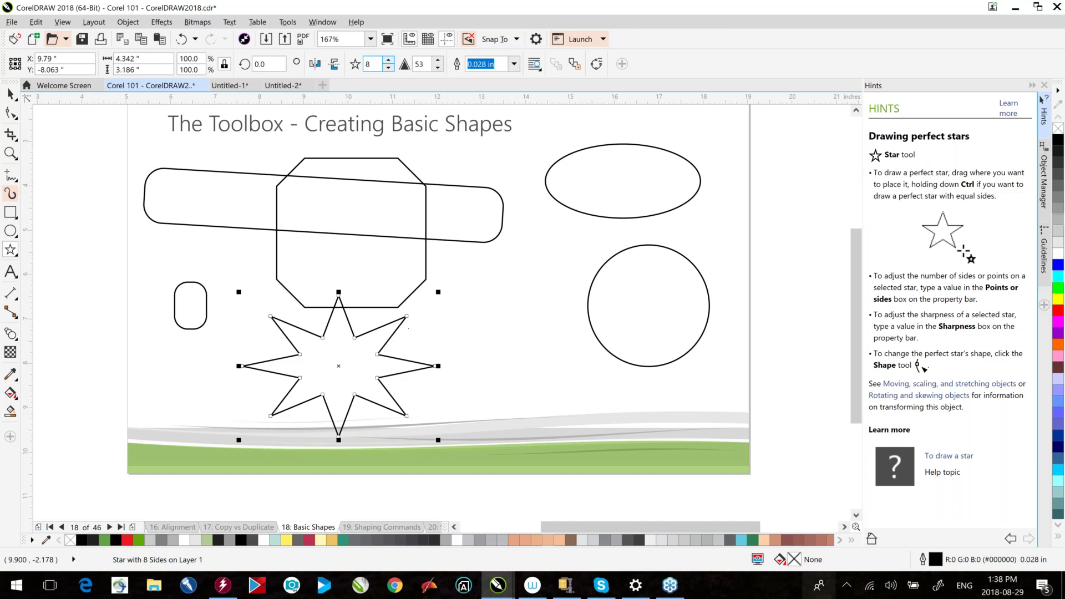
click(388, 59)
click(388, 60)
click(389, 60)
click(389, 60)
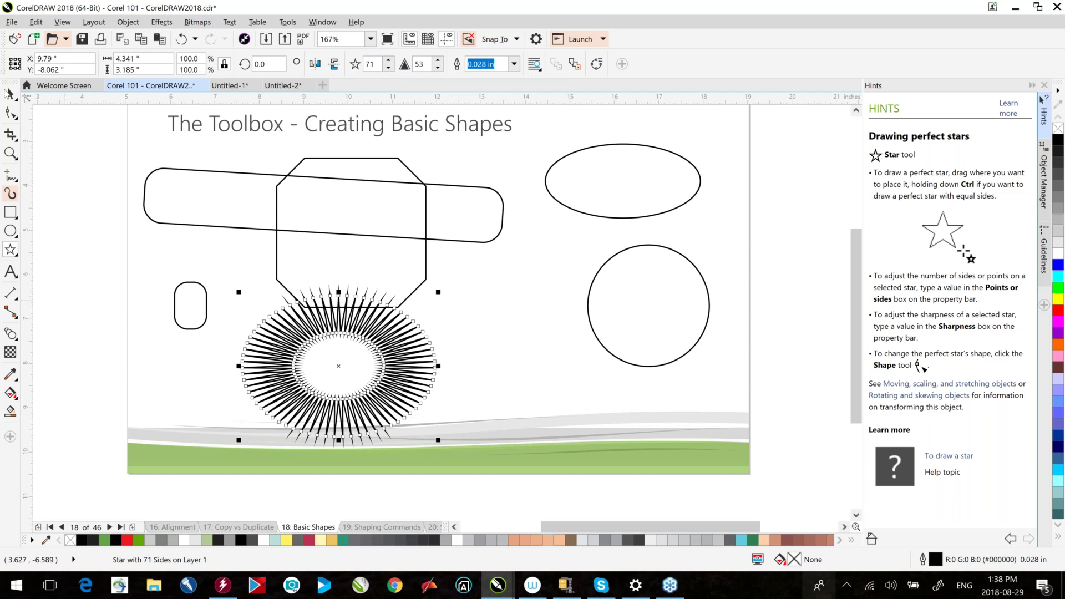
- Move the star's inner nodes outward with the Shape tool to give it short points with a sharpness of 8
key(F10)
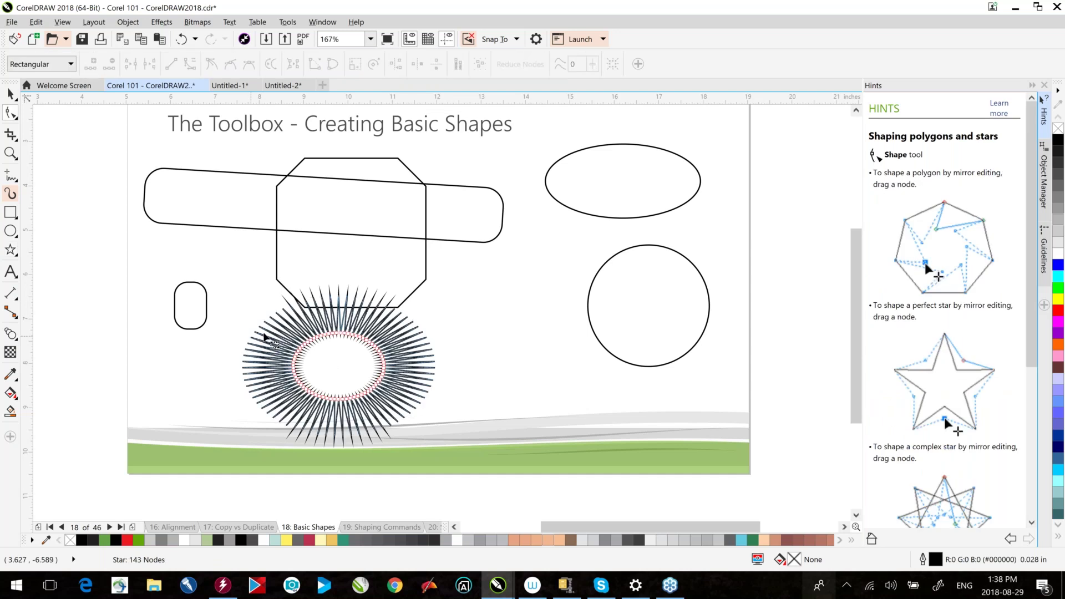
drag(265, 336, 274, 305)
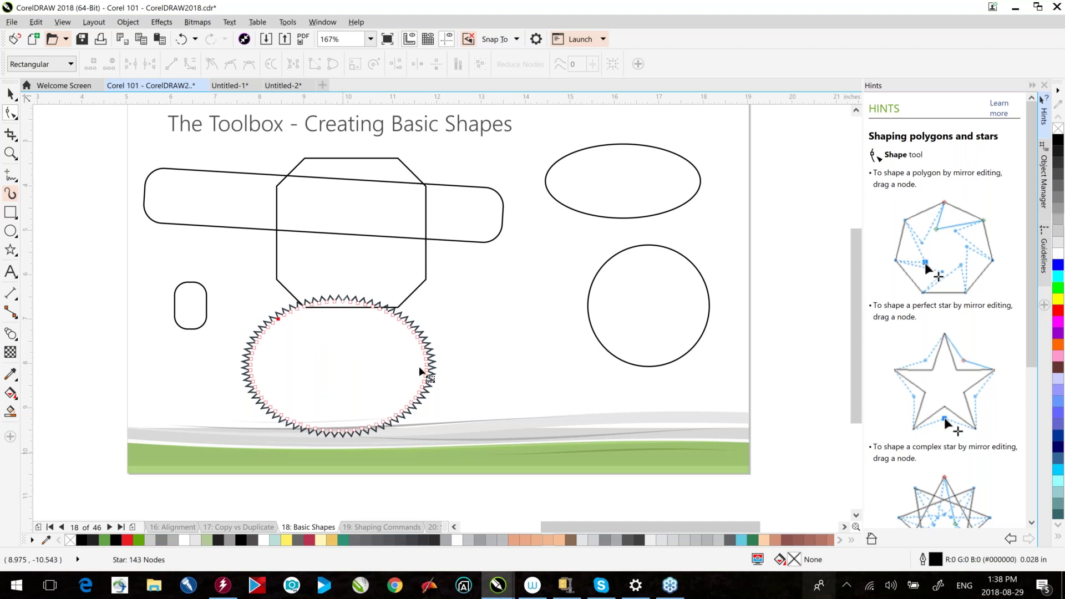
key(space)
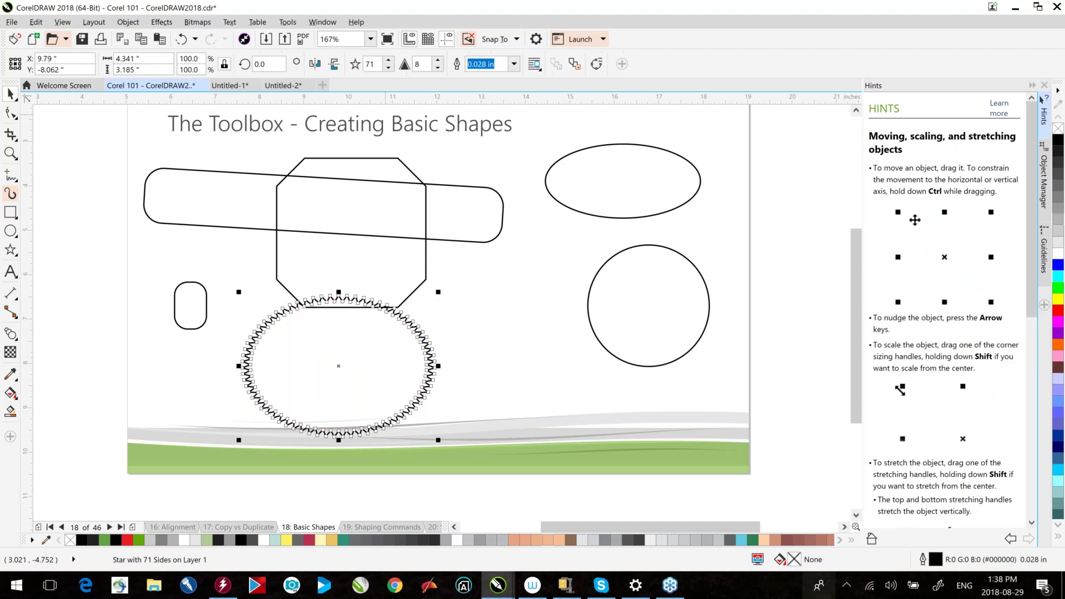
- Set the star to 6 points and pull its inner nodes outward until it forms a hexagon outline
click(370, 63)
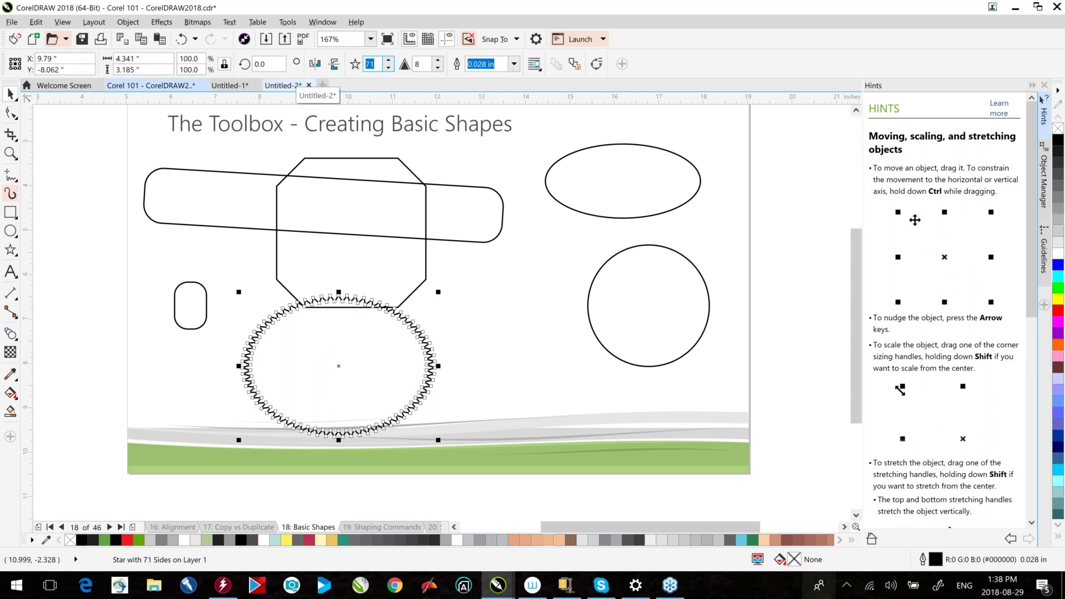
text(6)
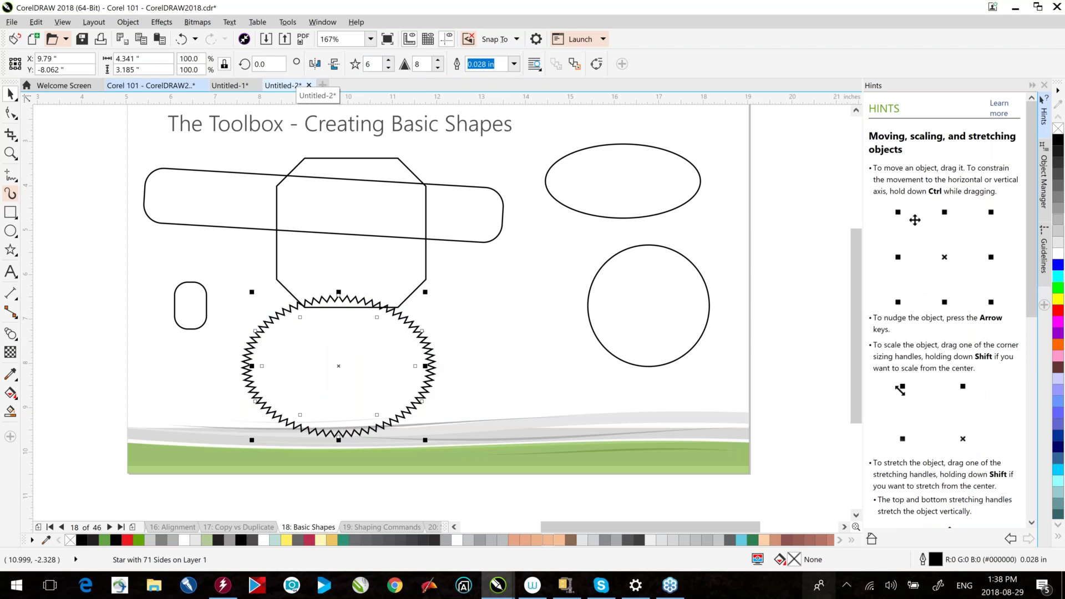
key(Return)
click(11, 114)
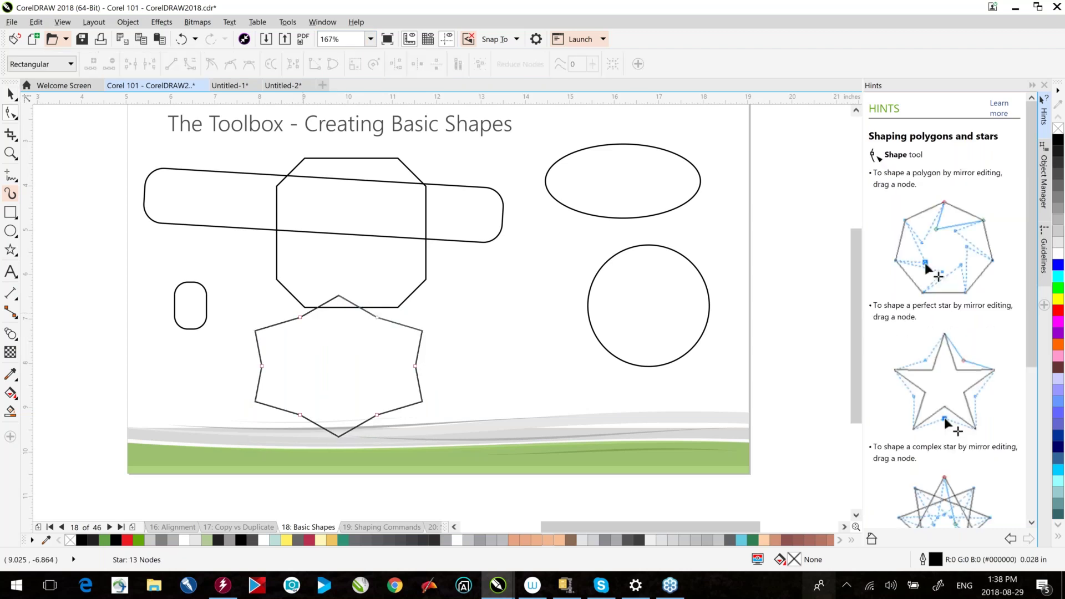
drag(300, 318, 247, 344)
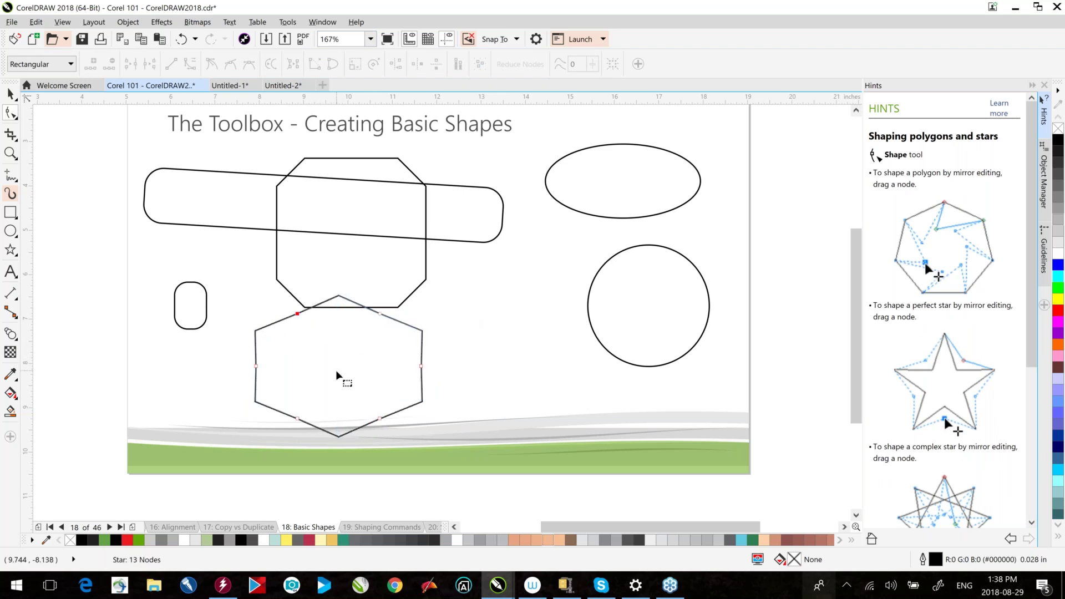
- Delete the star and draw a five-sided polygon about 3.45 by 2.75 inches in its place
key(space)
key(Delete)
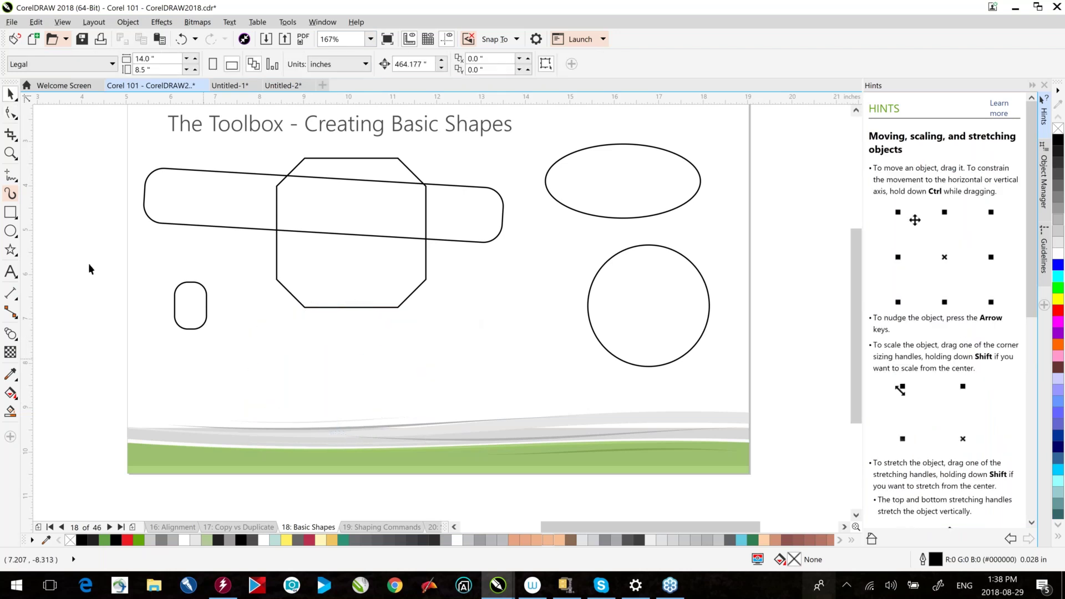
click(11, 250)
click(42, 247)
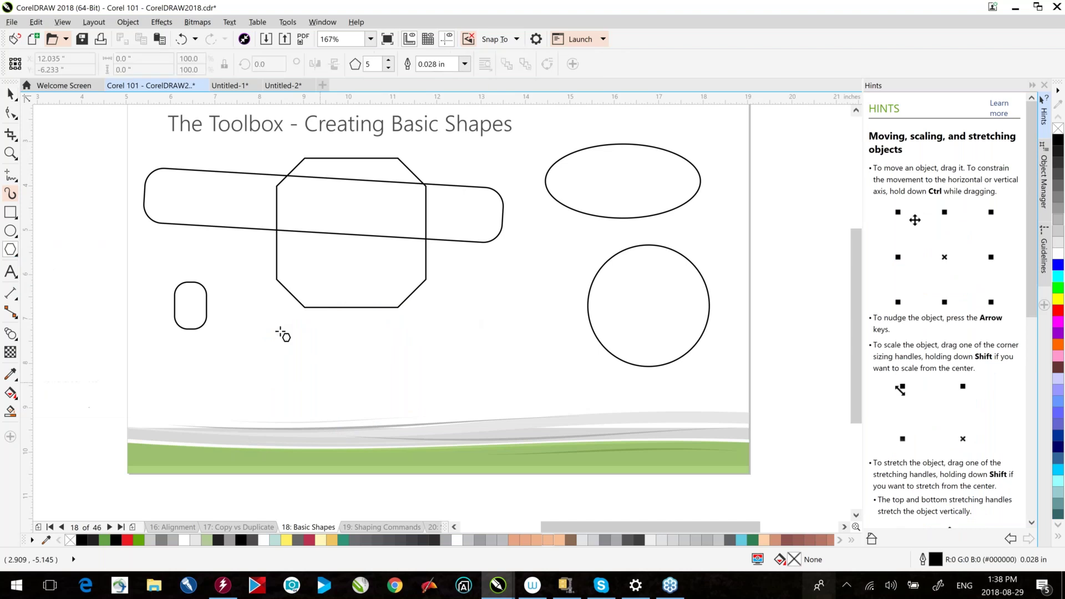
mouse_move(262, 306)
mouse_down()
mouse_move(383, 432)
mouse_move(418, 430)
mouse_up()
key(space)
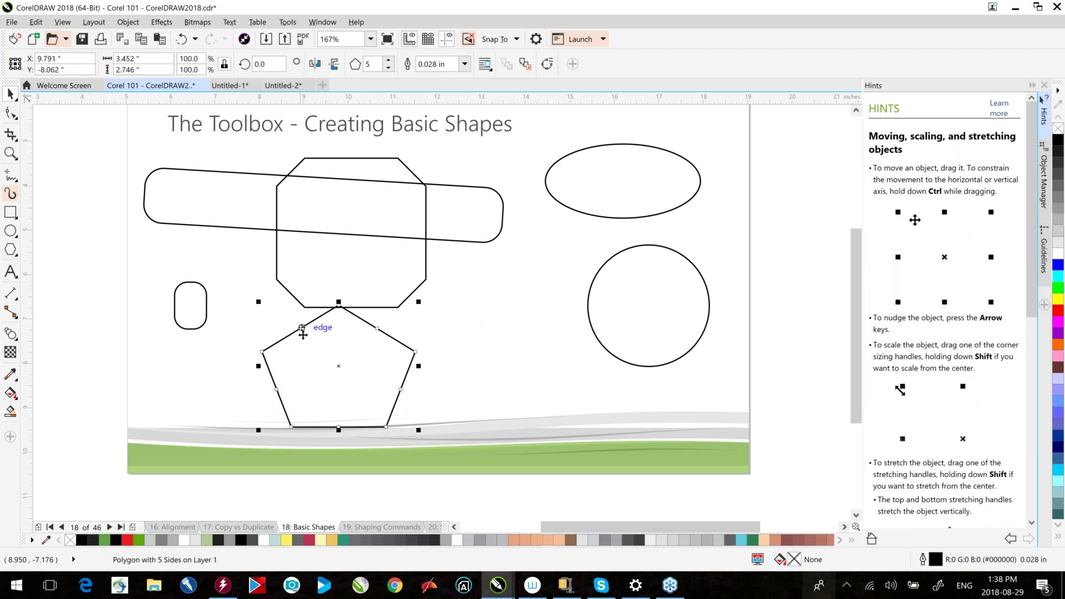
key(space)
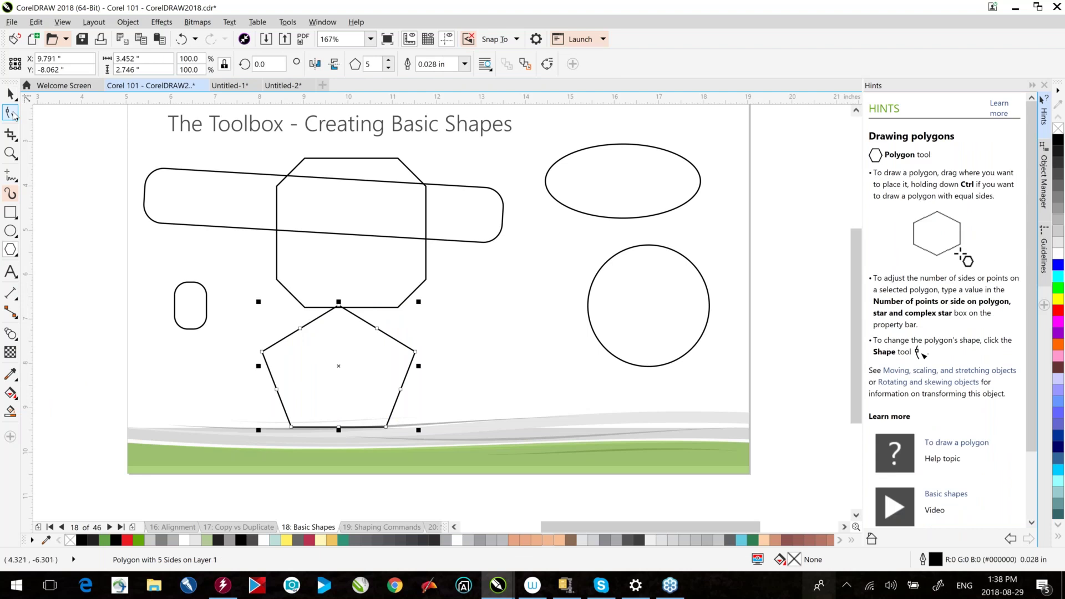
- Reshape the pentagon into an overlapping star about 6.58 by 5.28 inches, fill it red and move it over the chamfered square's edge
click(11, 113)
drag(298, 325, 484, 407)
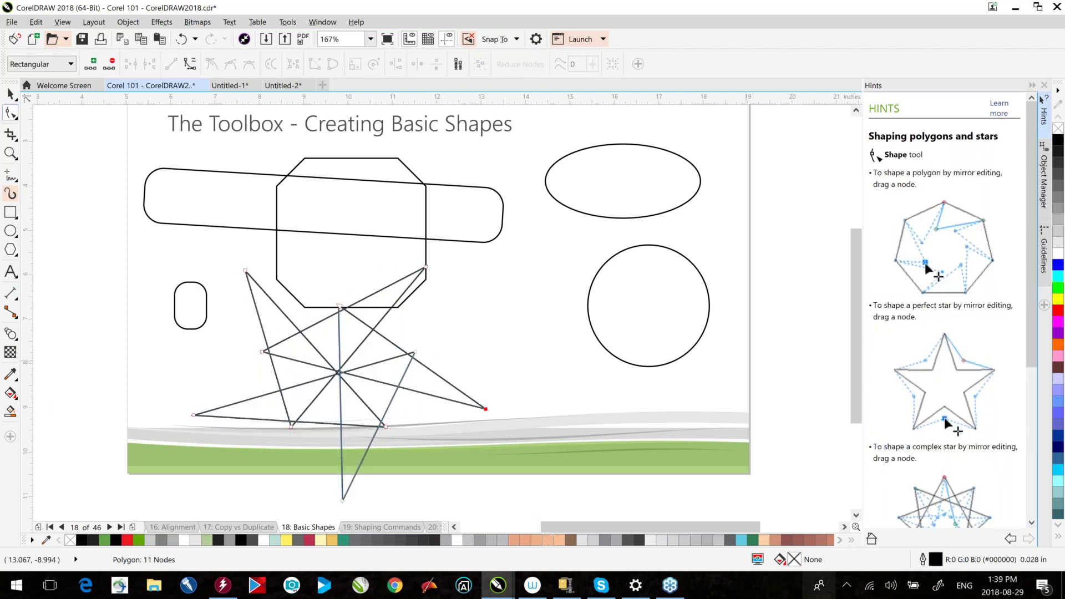
drag(1057, 309, 435, 239)
key(space)
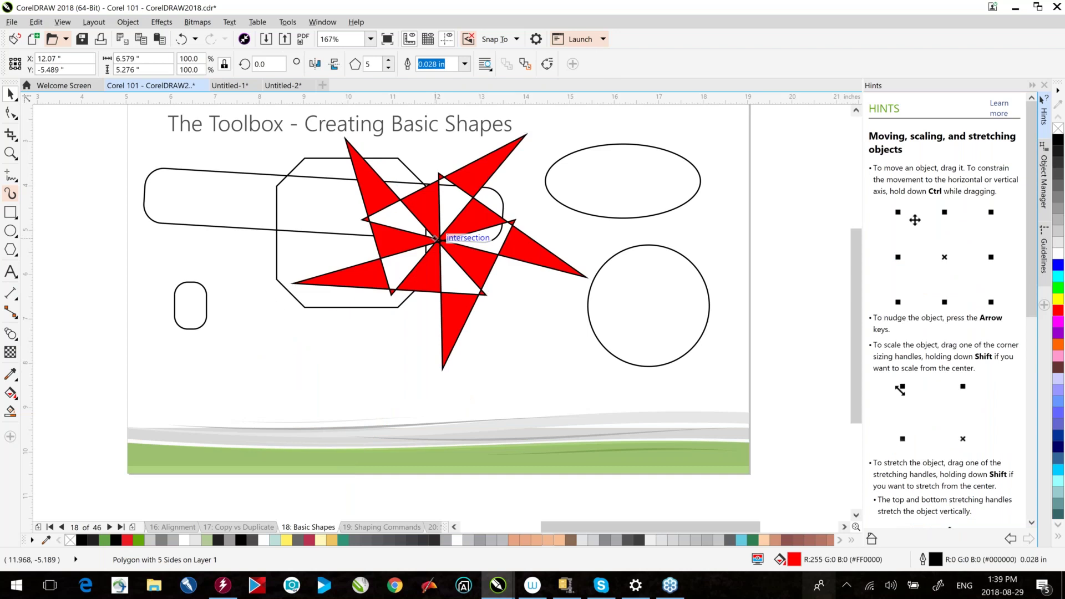
- Go to page 19, Shaping Commands, and select the yellow pentagon for node editing with the Shape tool
key(Page_Down)
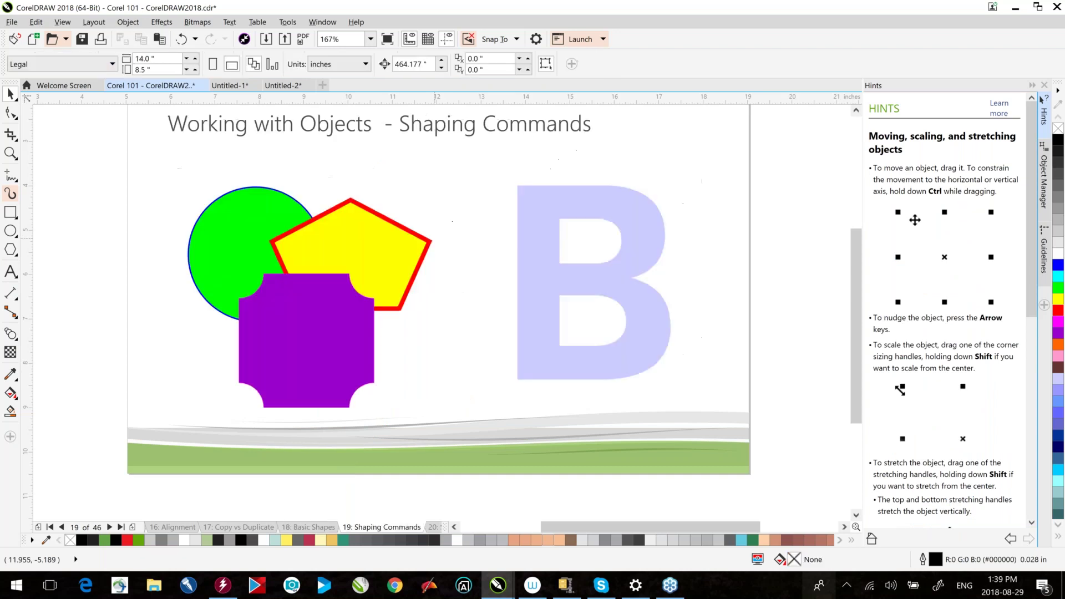
click(384, 249)
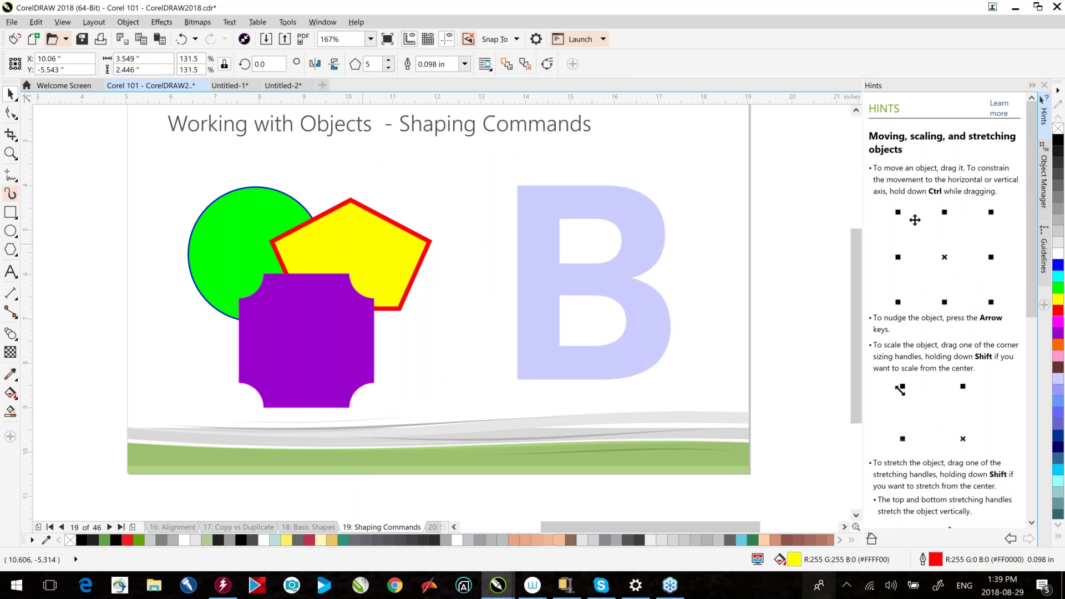
key(F10)
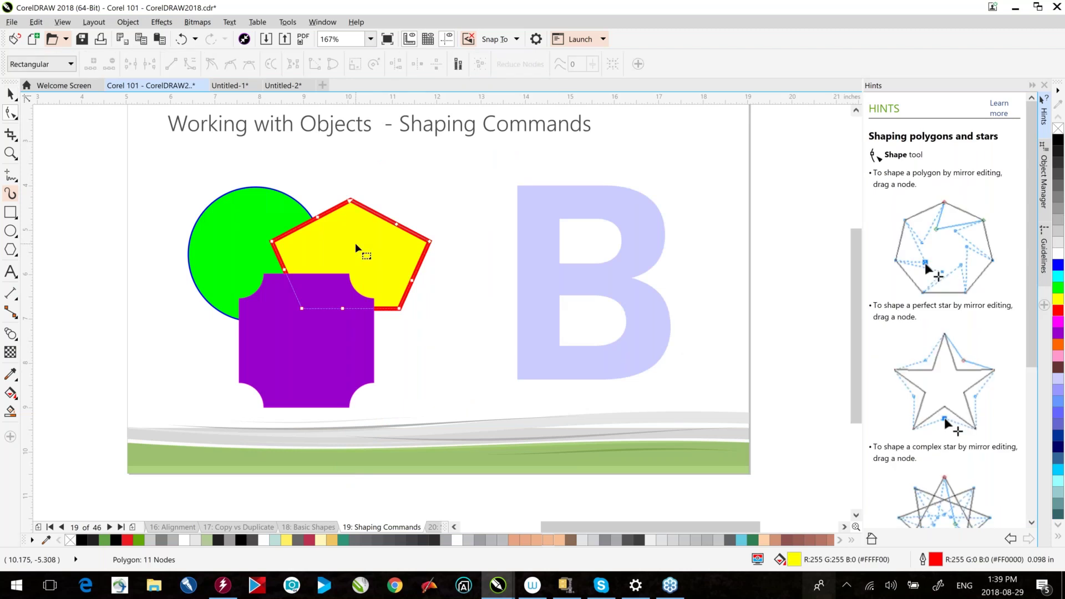
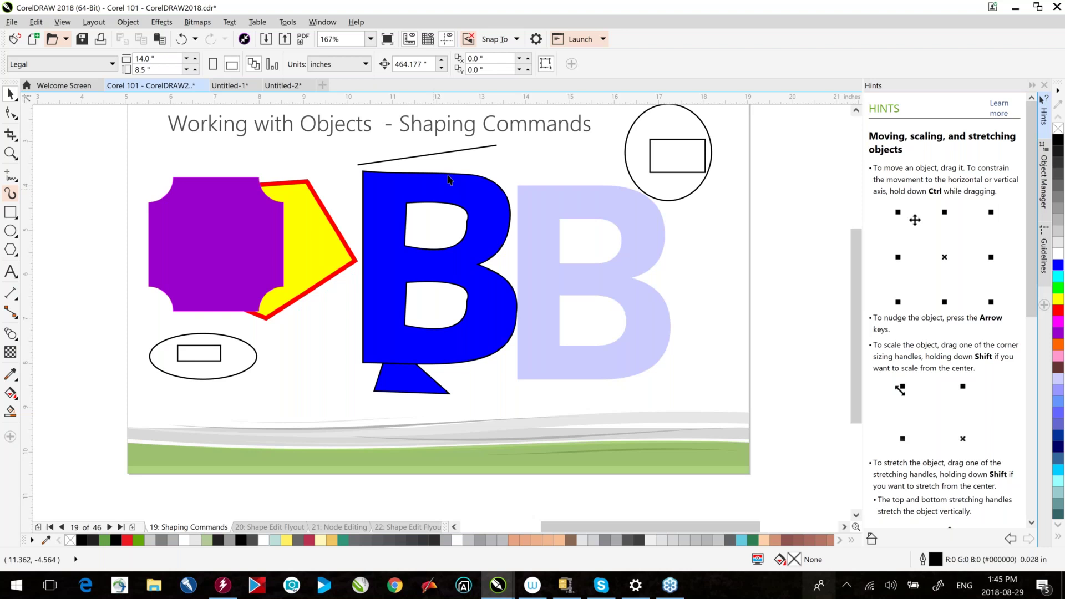
- Move the slanted line below the pale B and delete all the unlocked objects on the page
click(455, 150)
drag(455, 149, 552, 411)
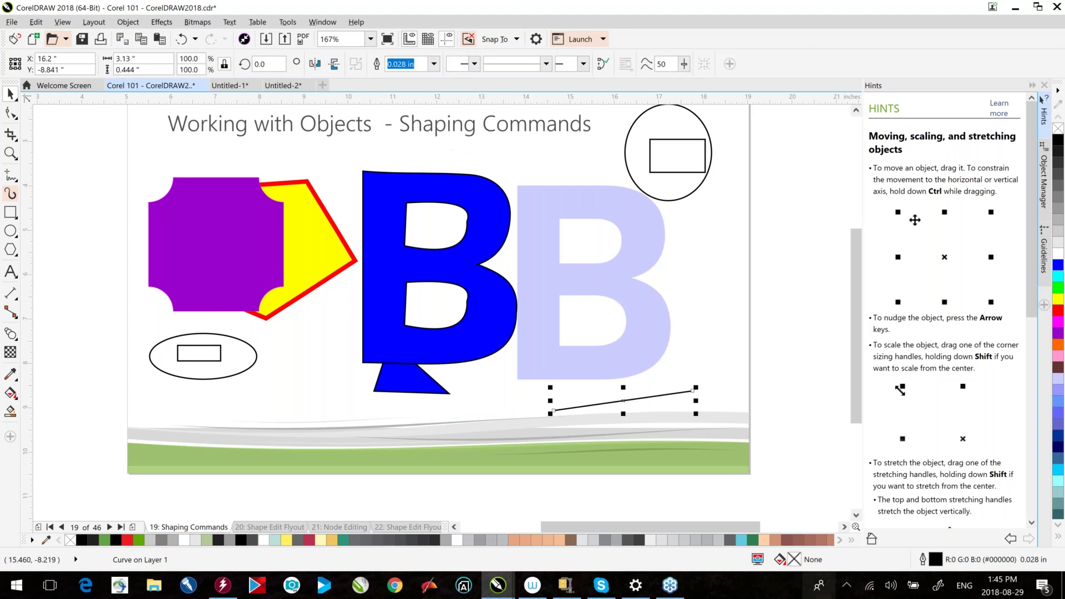
double_click(10, 94)
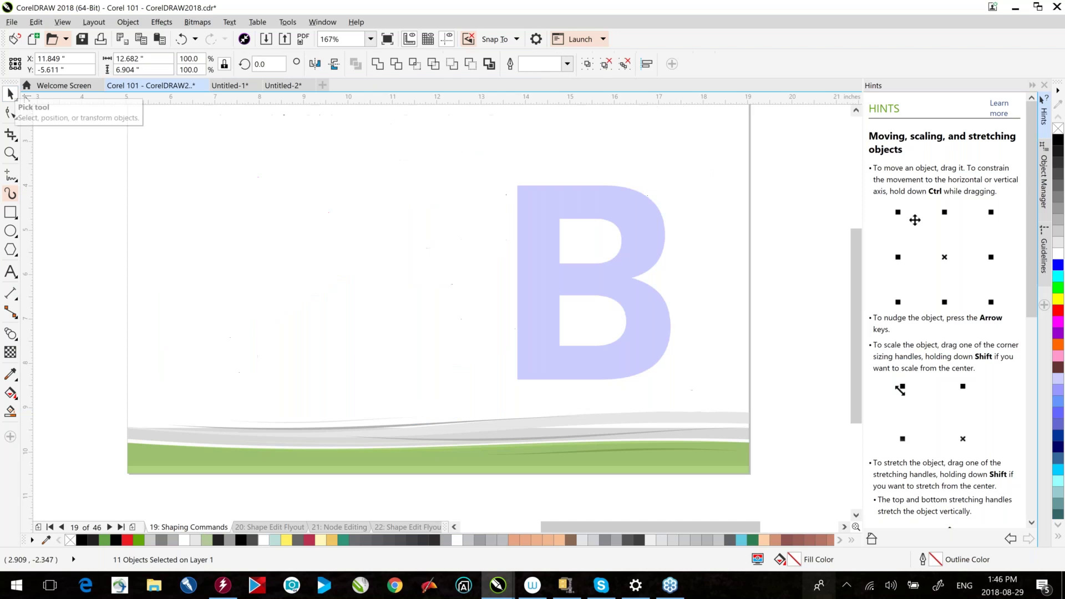
key(Escape)
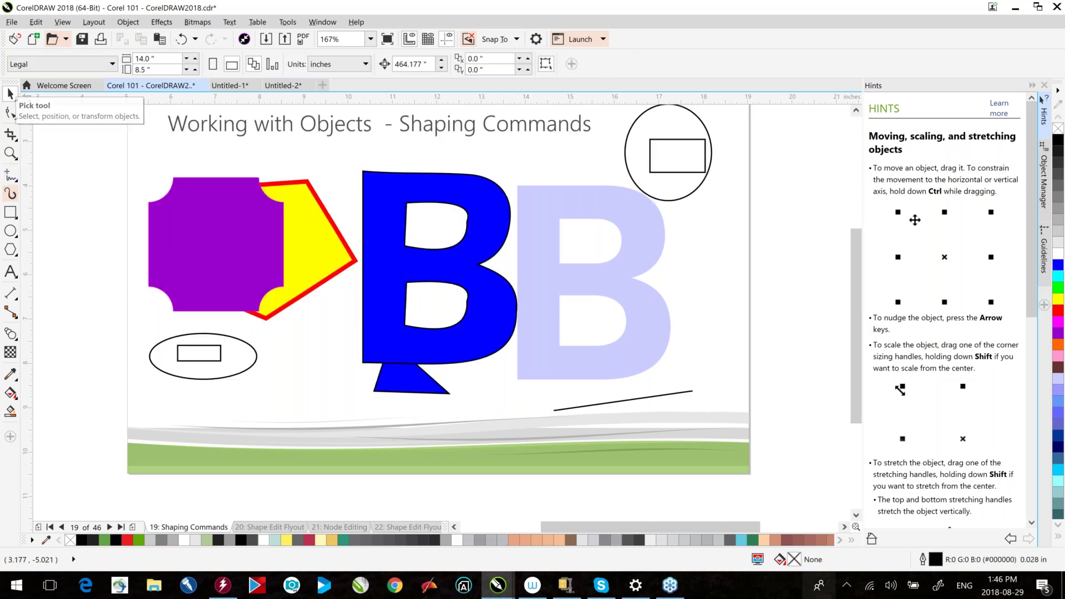
double_click(10, 94)
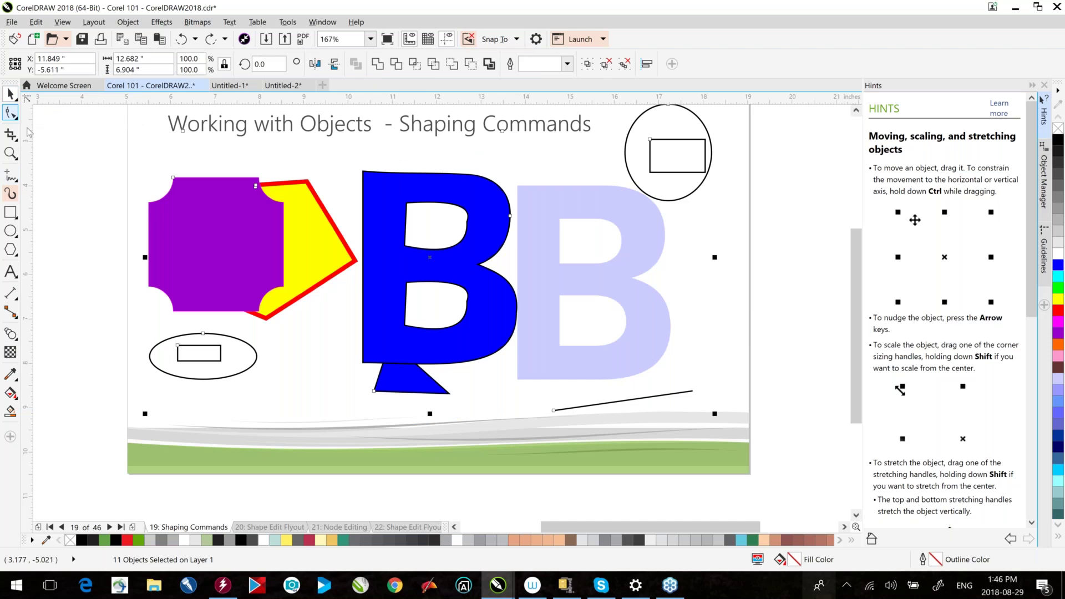
key(Escape)
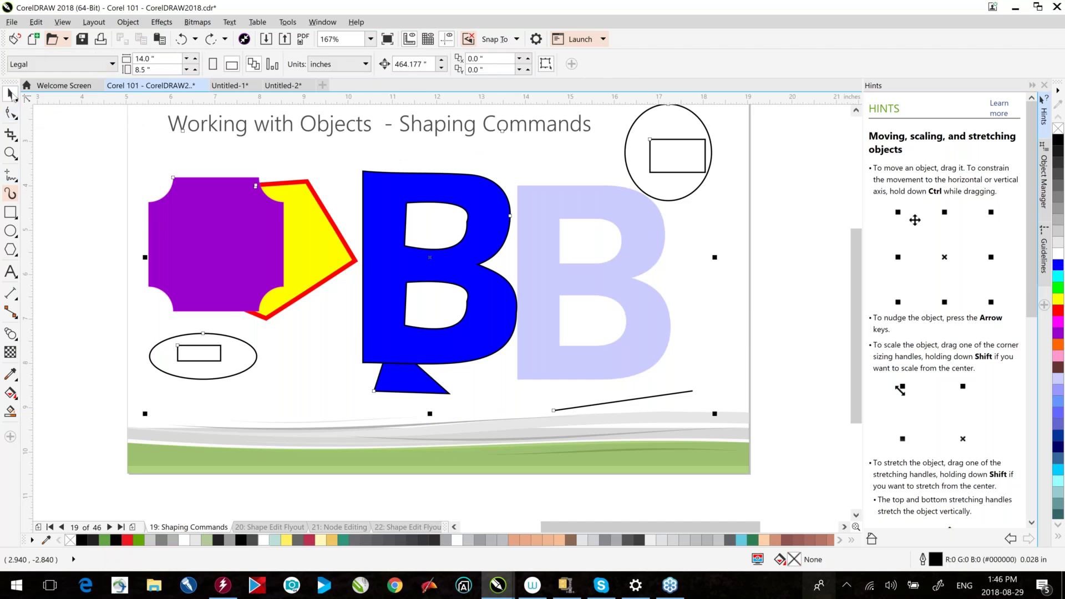
key(Delete)
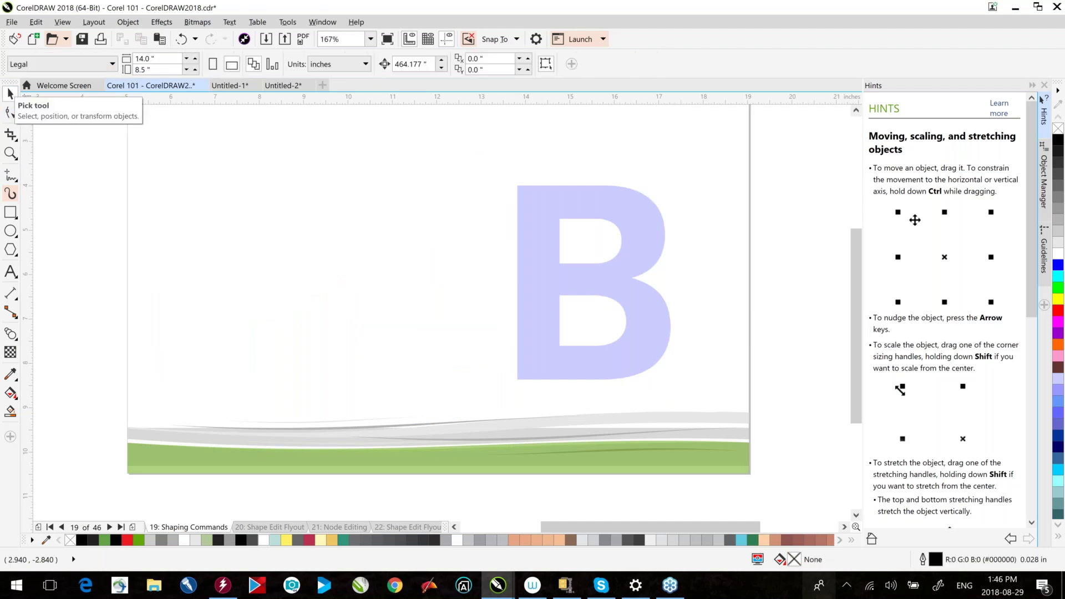
- Select the pale B bitmap to check its lock status and clear the selection
right_click(538, 200)
key(Escape)
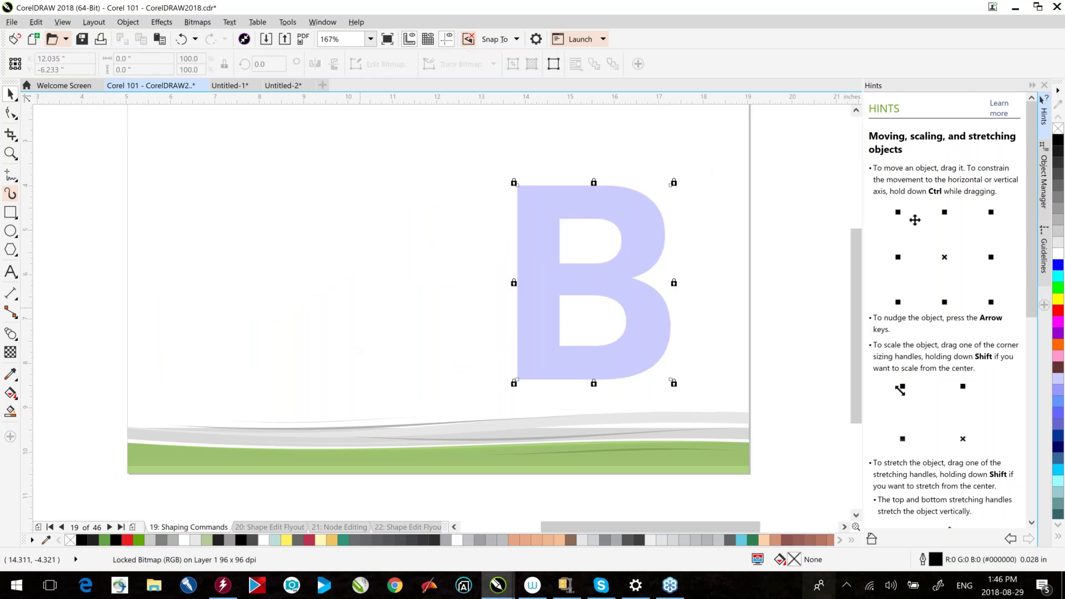
click(158, 467)
key(Escape)
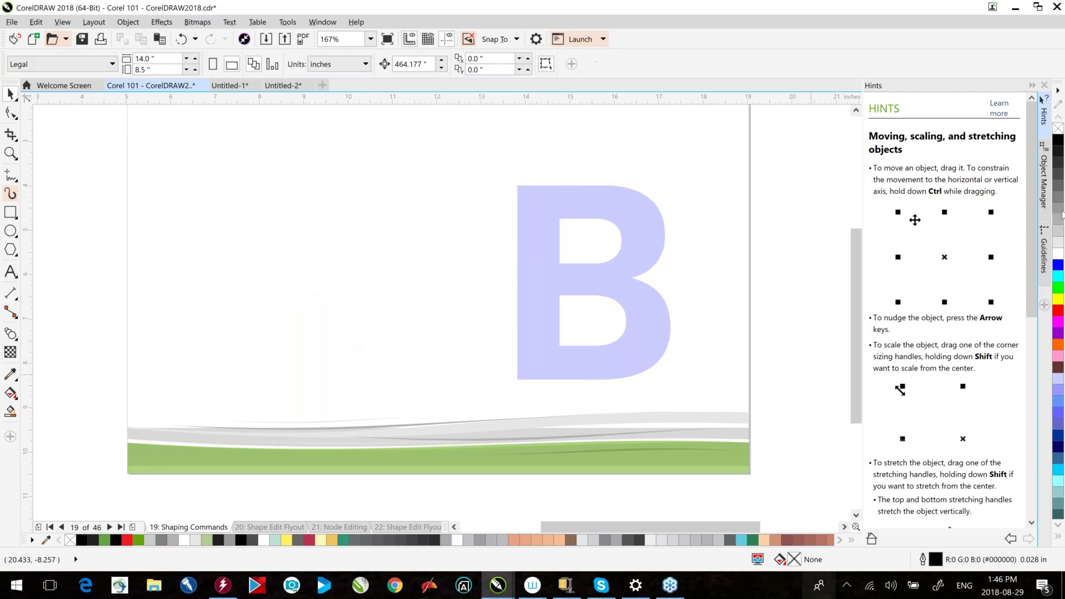
- Open the Object Manager to examine the Master Page layers, and switch briefly to page 20 and back to page 19
click(1044, 168)
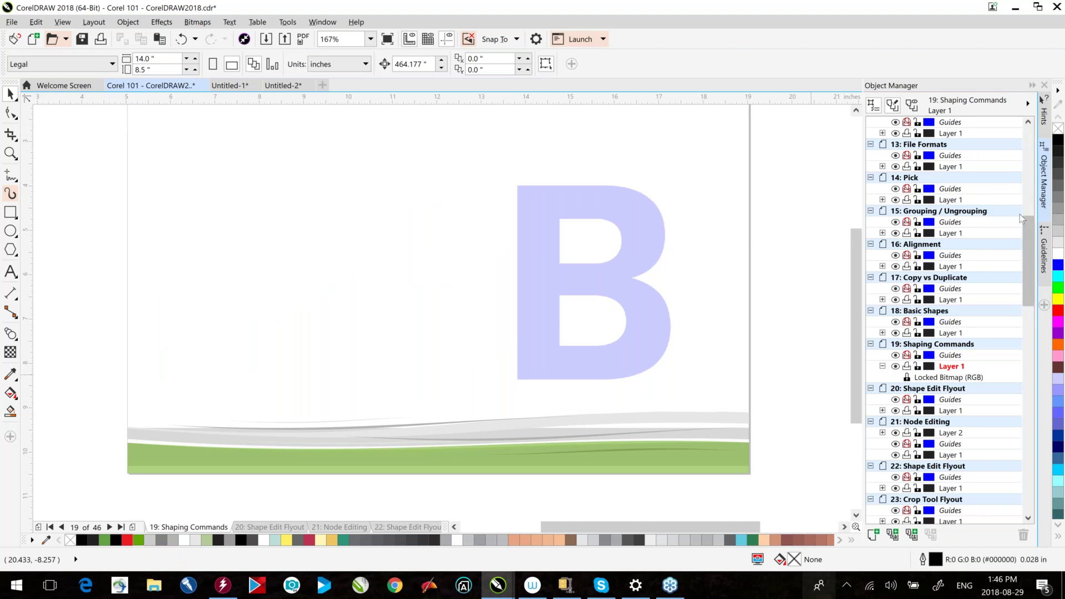
scroll(1023, 251, down, 1)
drag(1024, 251, 828, 431)
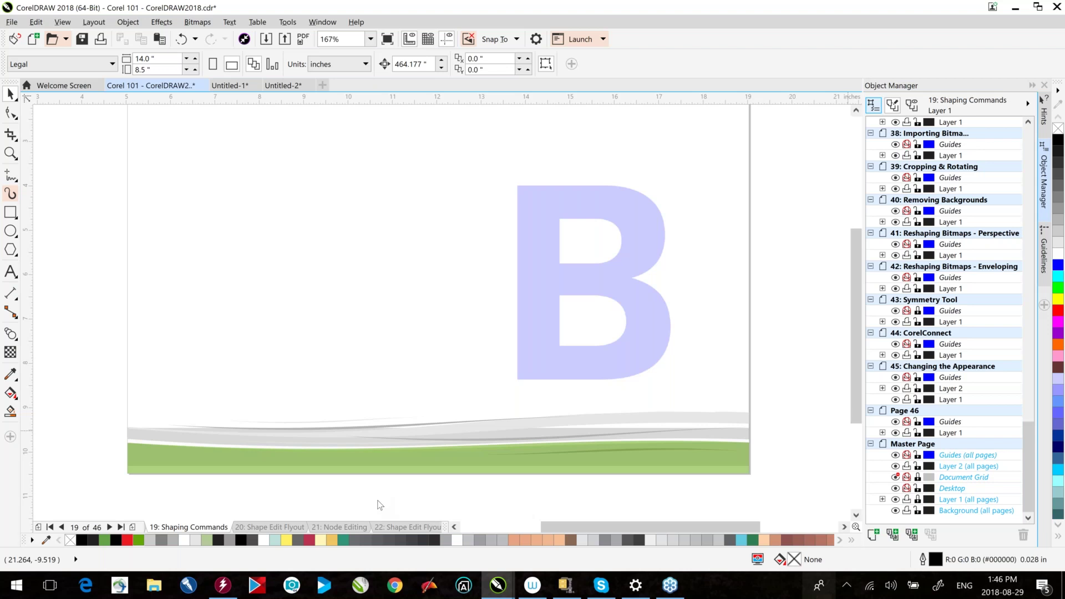
click(269, 527)
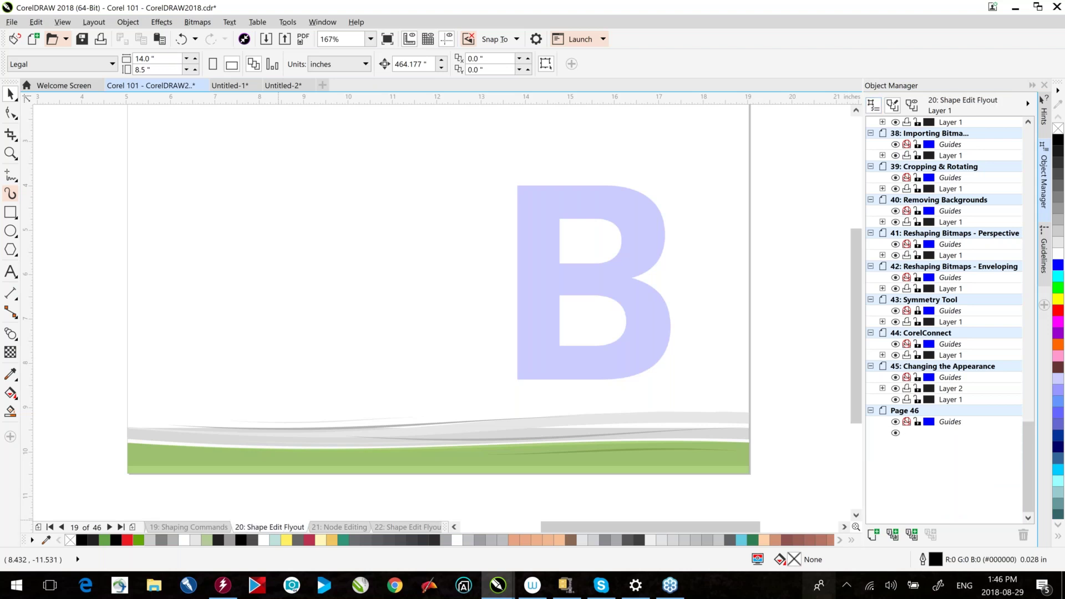
click(211, 527)
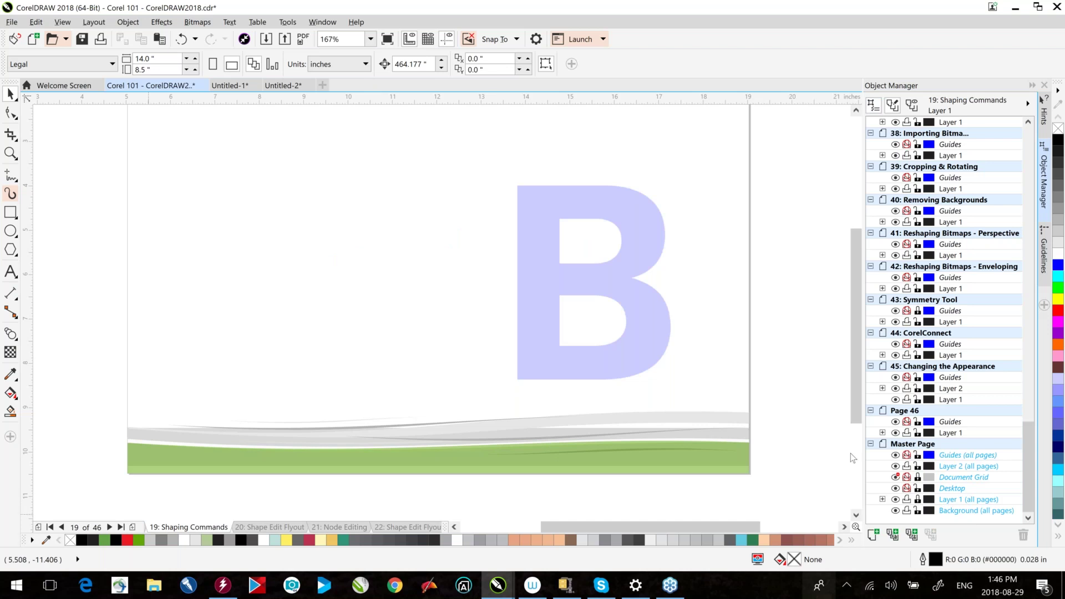
- Draw a wavy freehand curve about 5.17 by 1.26 inches in the empty area beside the pale B
key(F5)
mouse_move(193, 254)
mouse_down()
mouse_move(278, 214)
mouse_move(423, 198)
mouse_up()
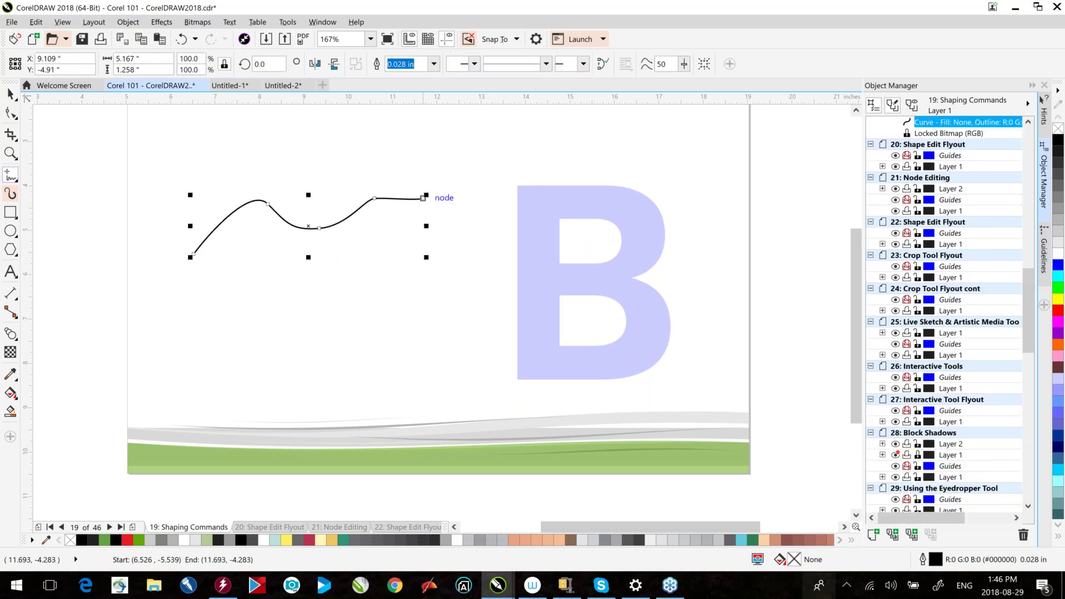
- Go to page 21, Node Editing, and select the larger smiley's right eye with the Shape tool
click(339, 527)
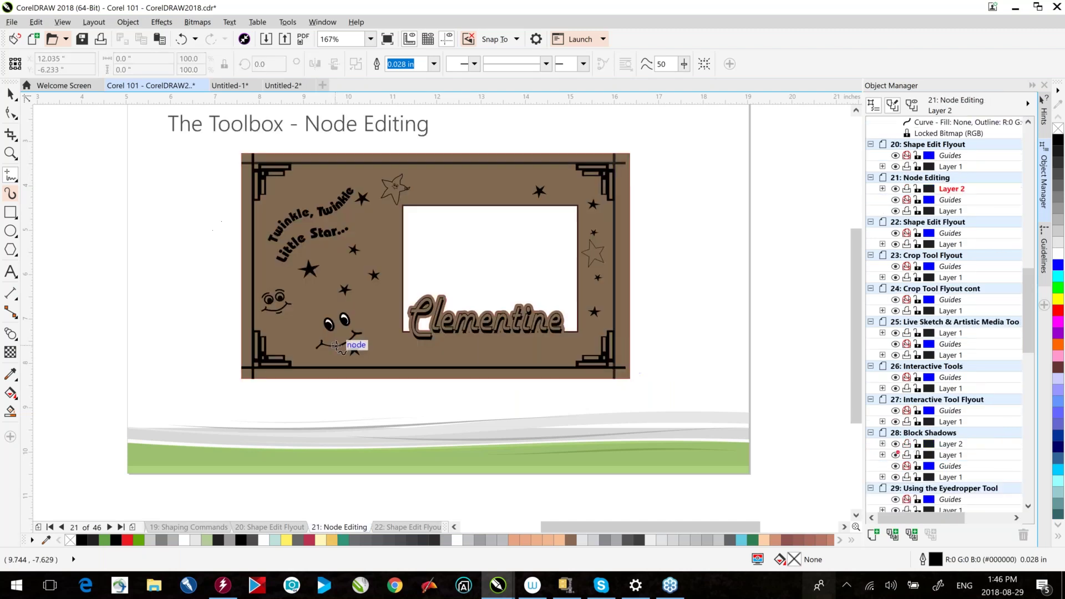
key(F10)
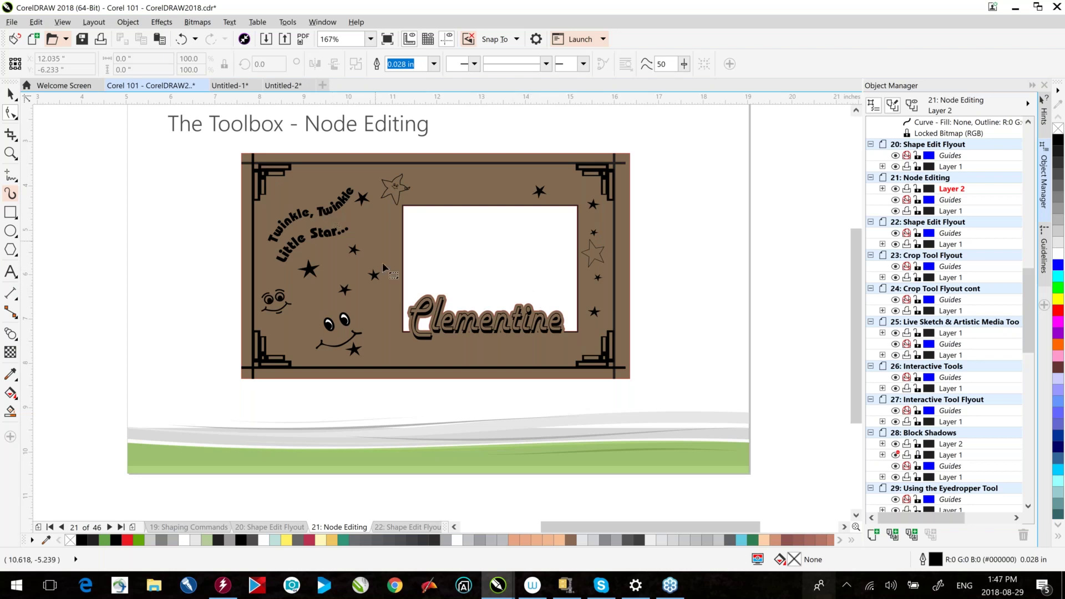
click(344, 319)
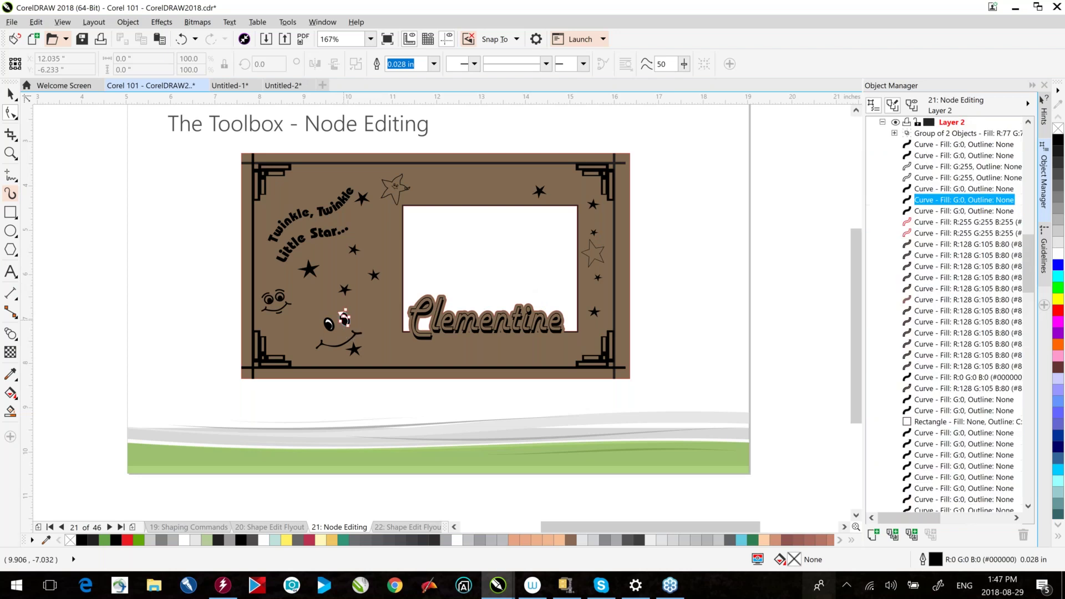
scroll(344, 319, up, 4)
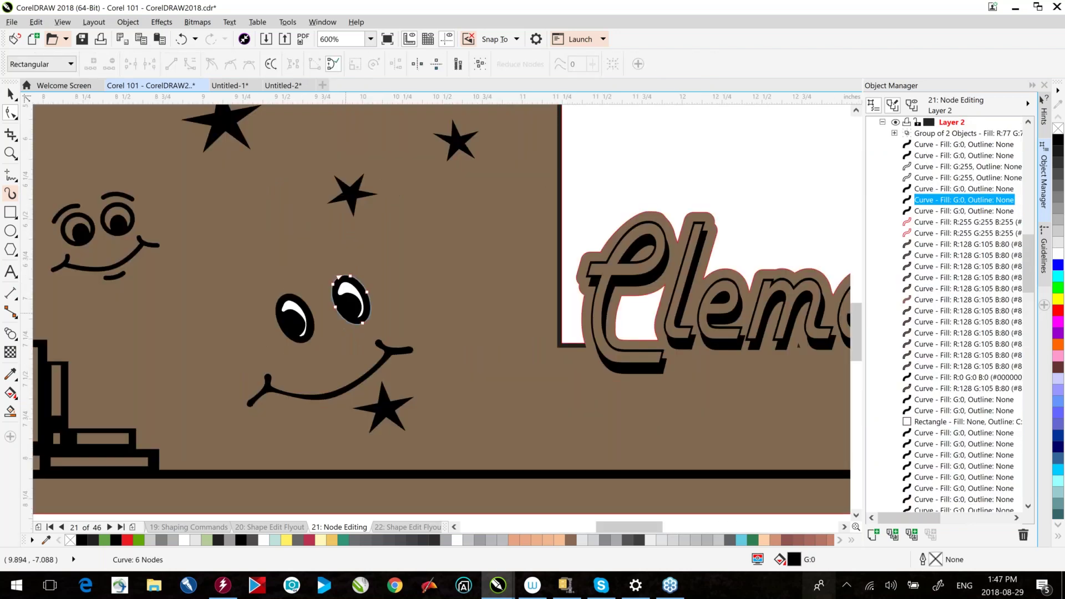
scroll(345, 315, up, 2)
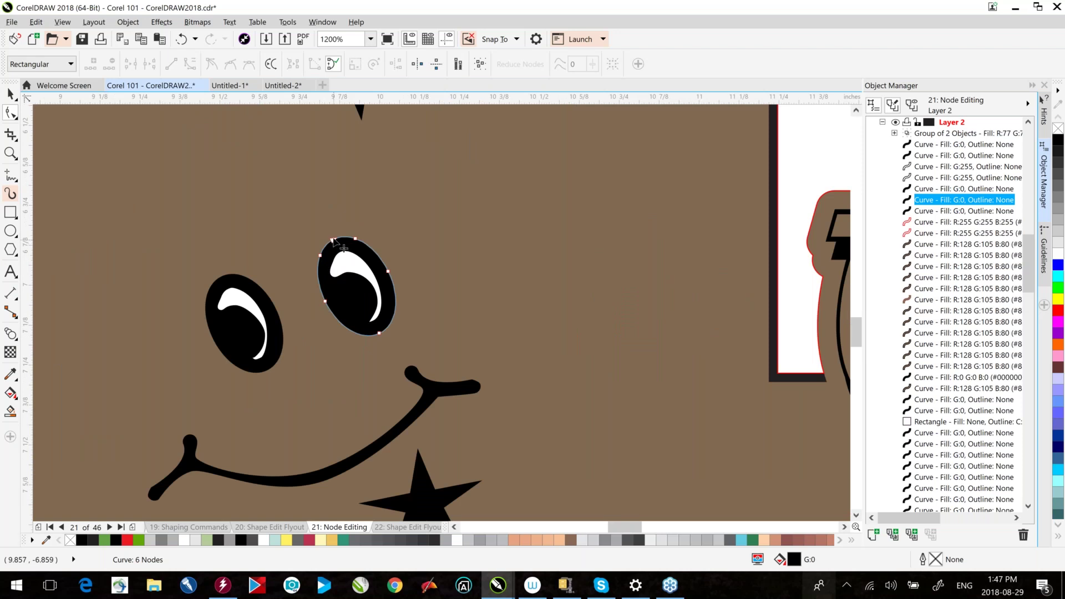
- Set the node size to Medium in the Nodes and Handles workspace options
click(288, 23)
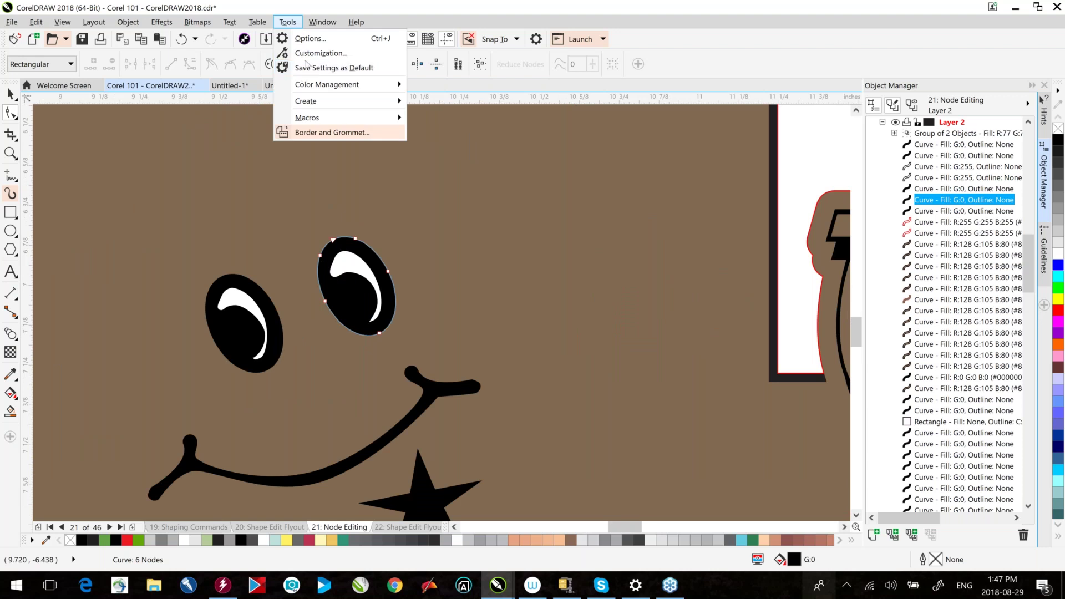
click(310, 38)
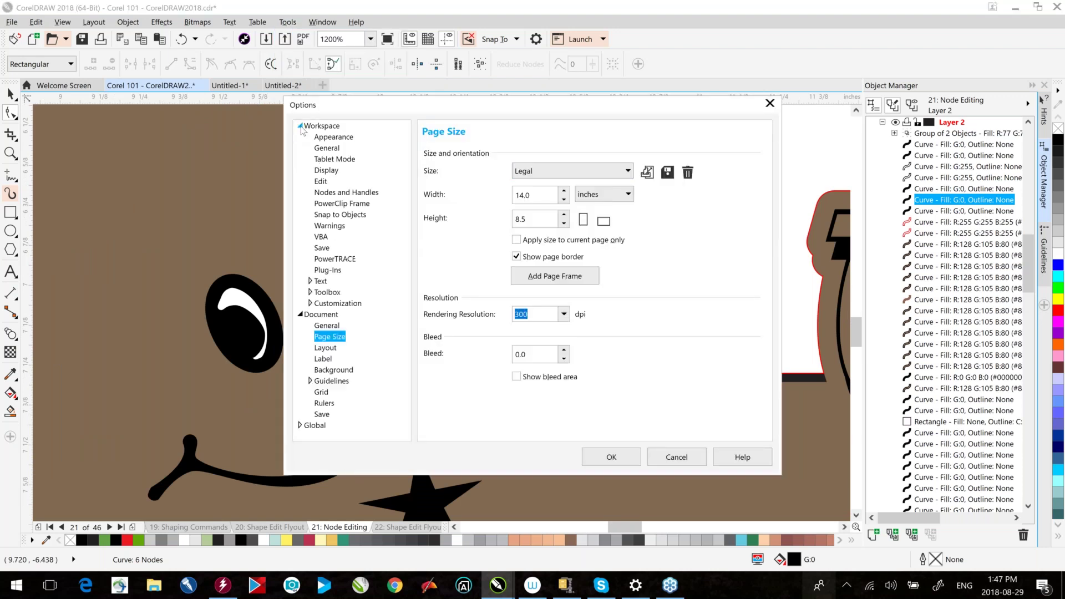
click(332, 193)
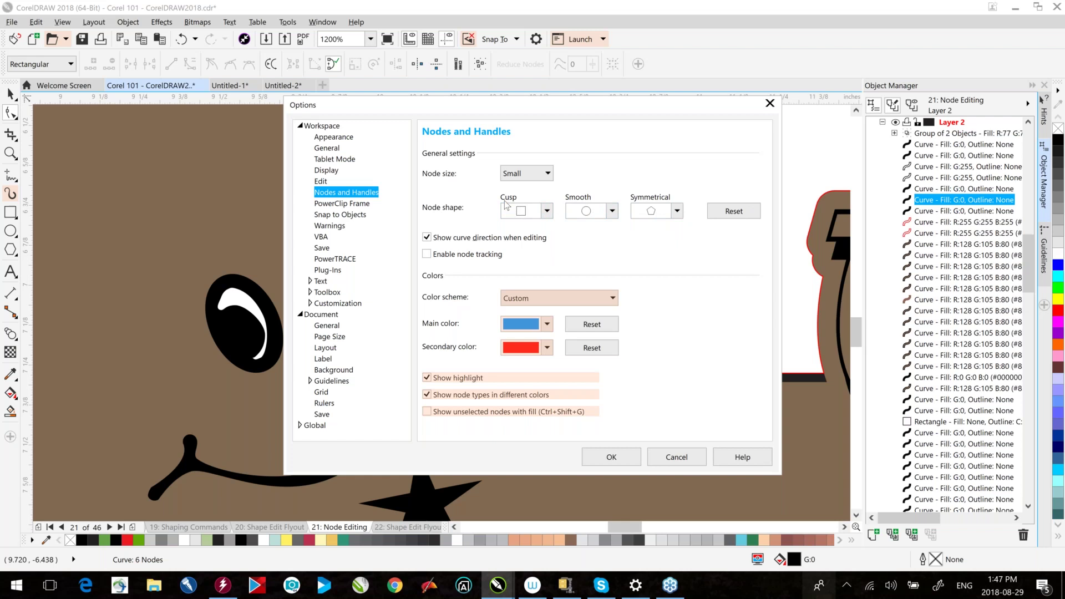
click(678, 212)
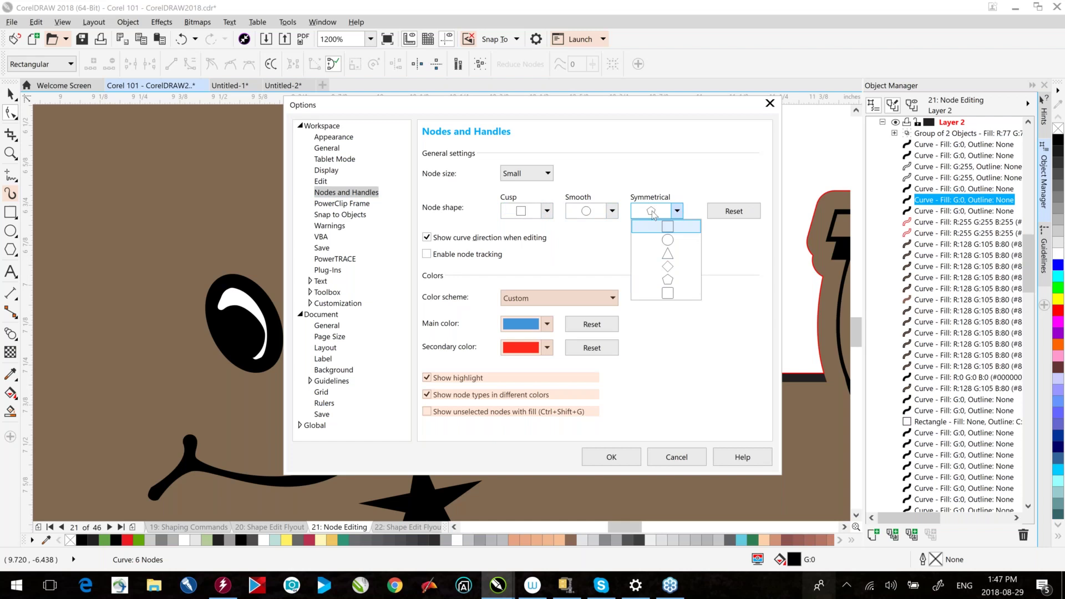
click(668, 177)
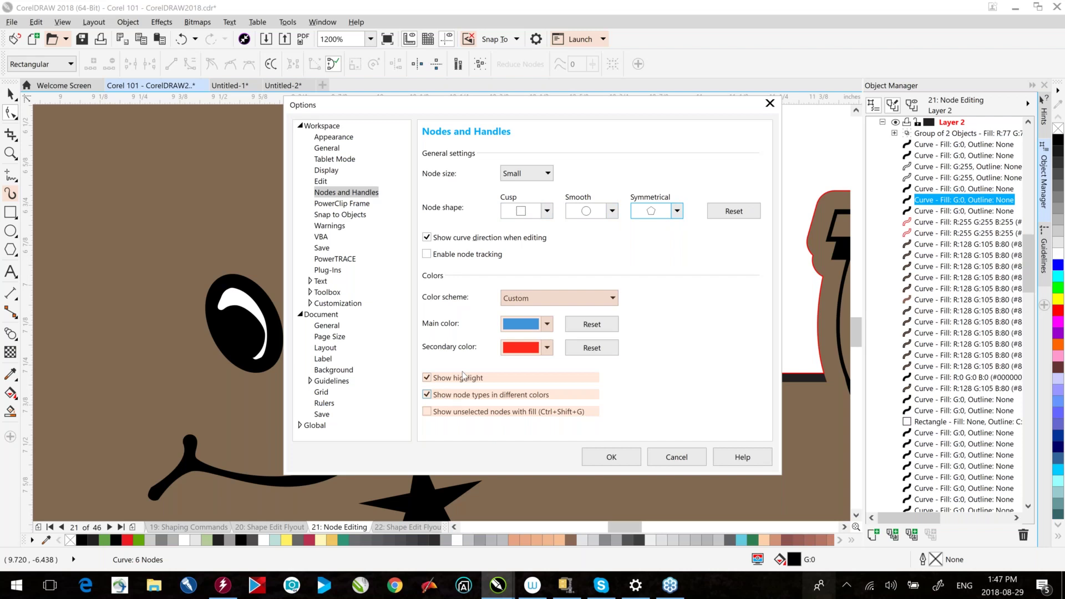
click(548, 174)
click(522, 198)
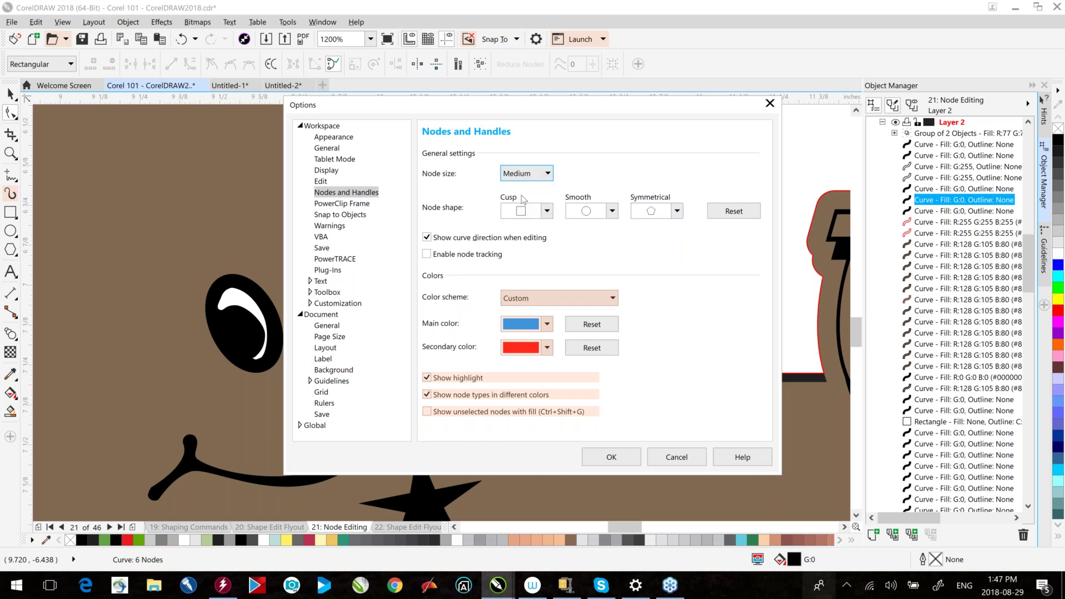
click(611, 457)
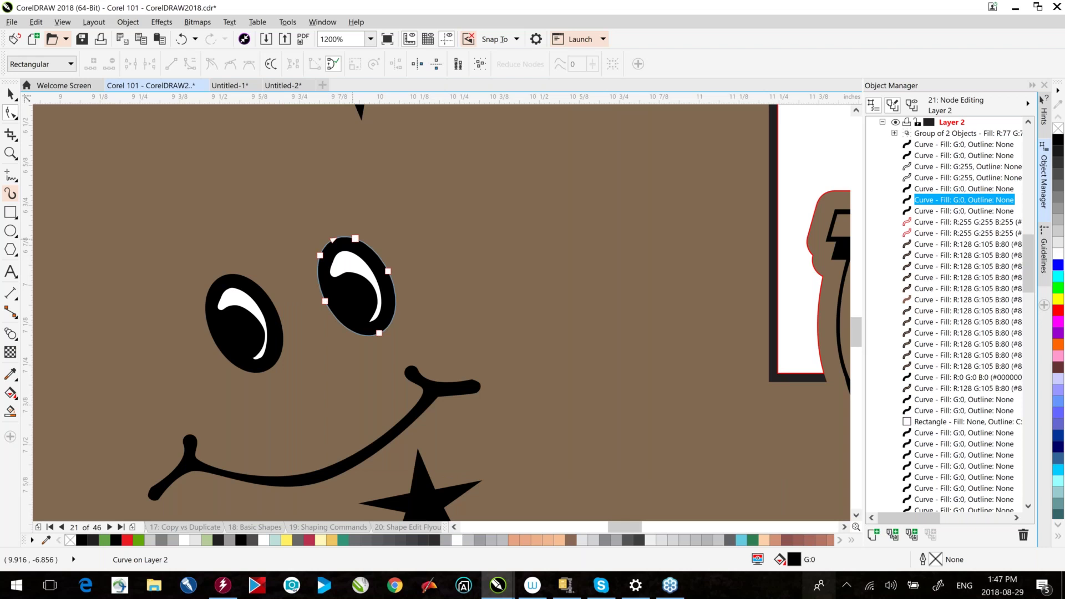
- Select the smile curve for node editing and pull a handle at its right tip inward to form a long spike
click(430, 391)
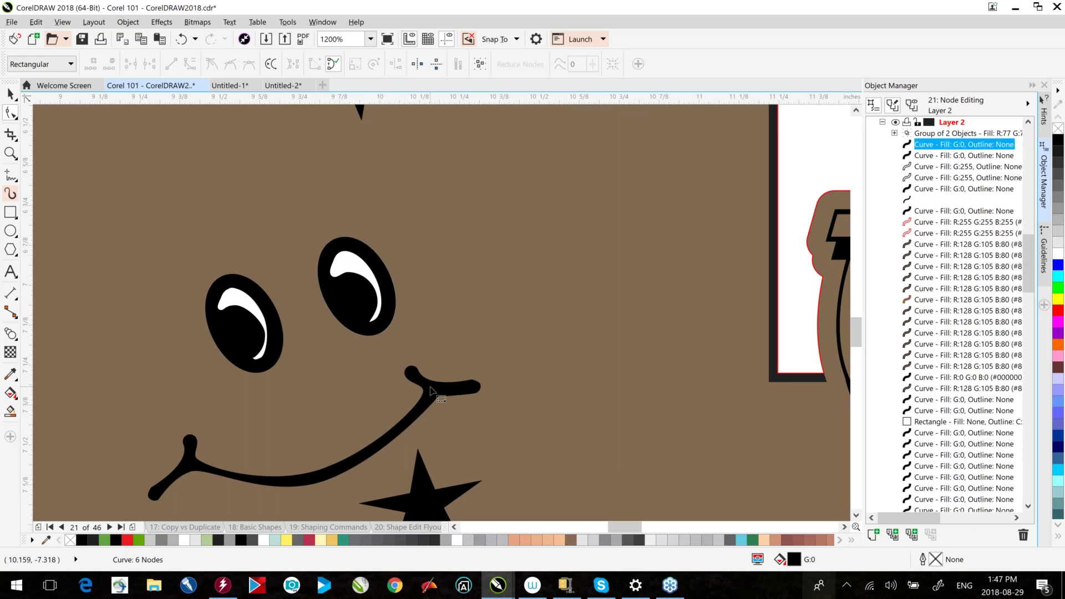
click(430, 391)
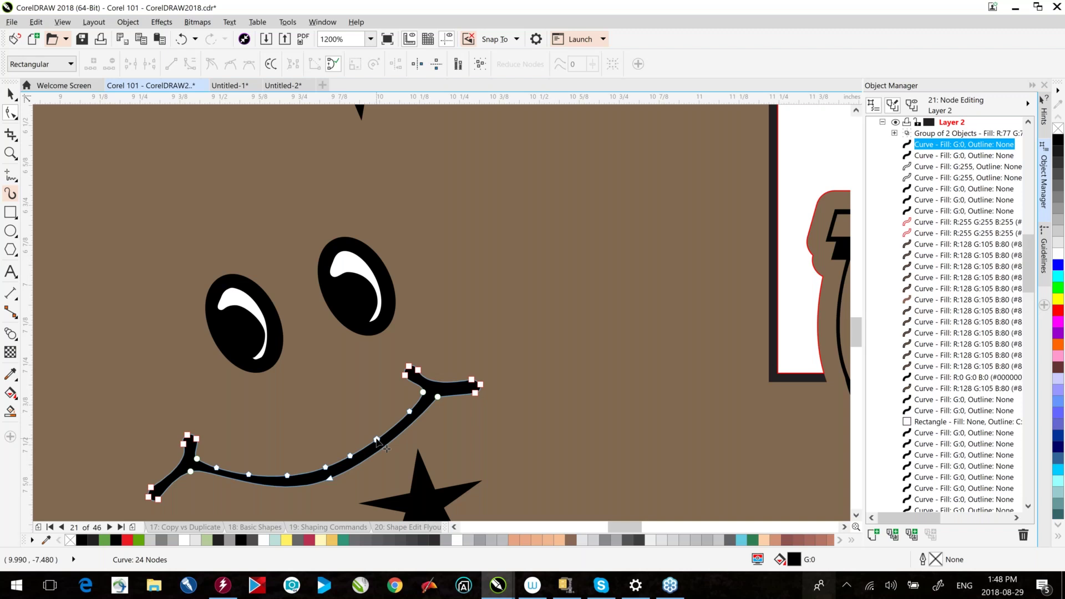
click(406, 375)
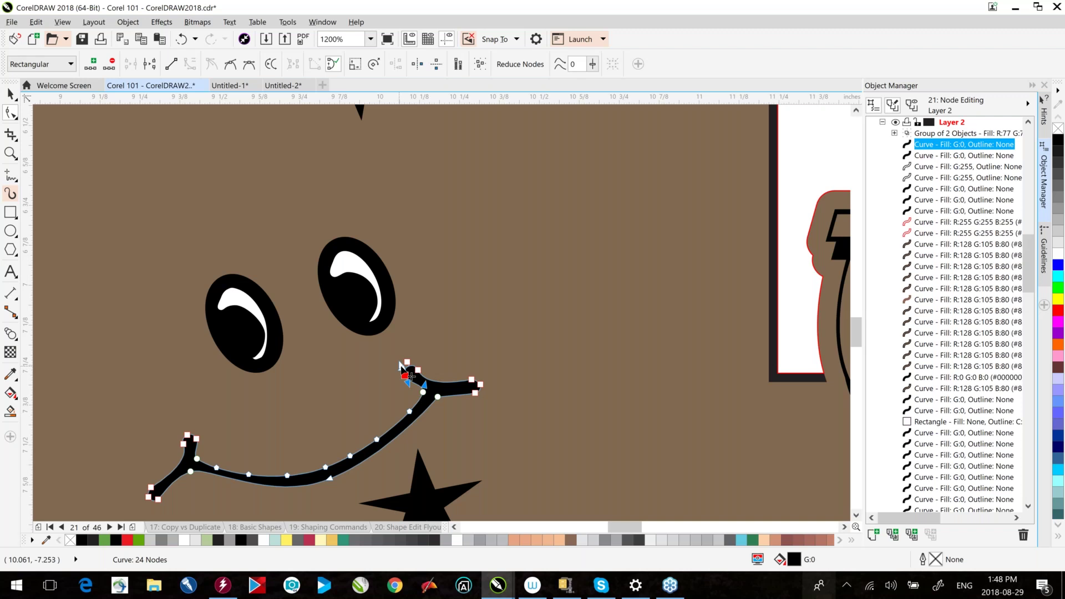
drag(411, 372, 351, 394)
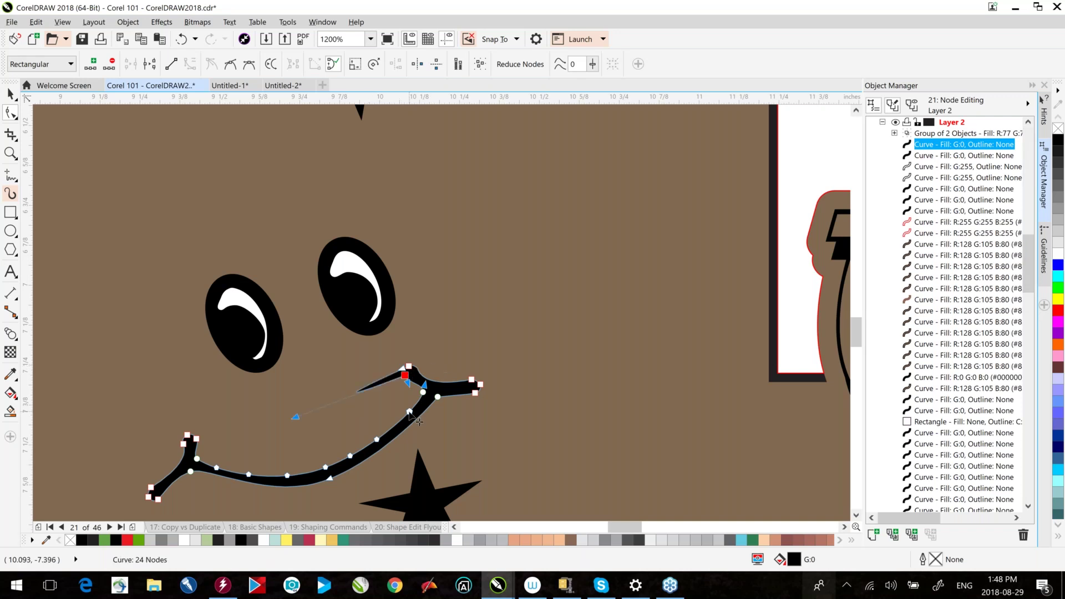
- Select nodes along the smile's upper edge and pull the handle near its left end downward to form a notch
click(410, 413)
click(379, 438)
mouse_move(386, 438)
mouse_down()
mouse_move(422, 406)
mouse_move(380, 441)
mouse_move(384, 432)
mouse_up()
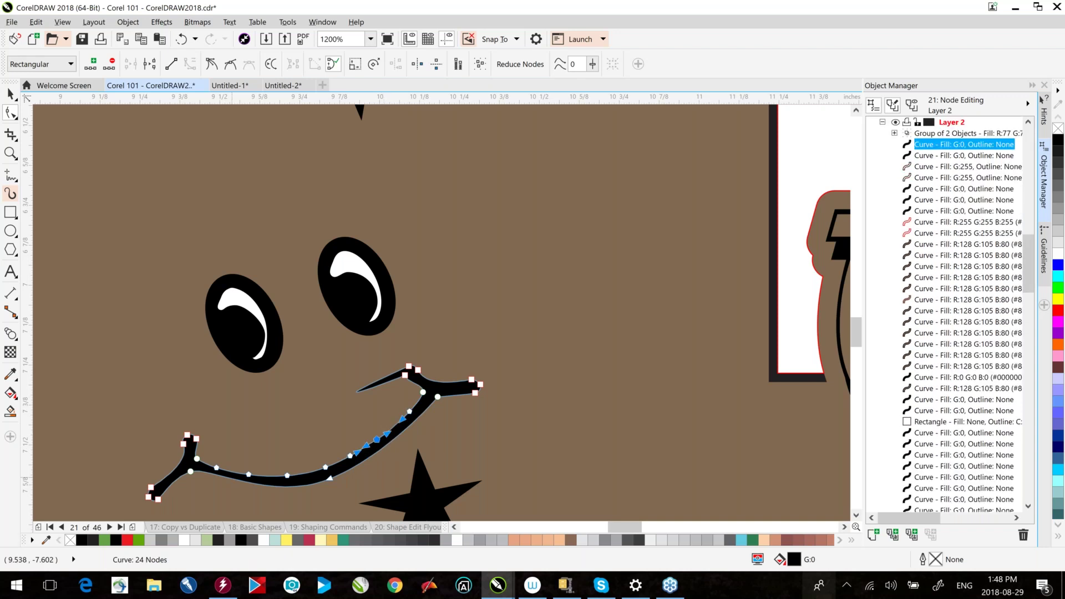
click(217, 471)
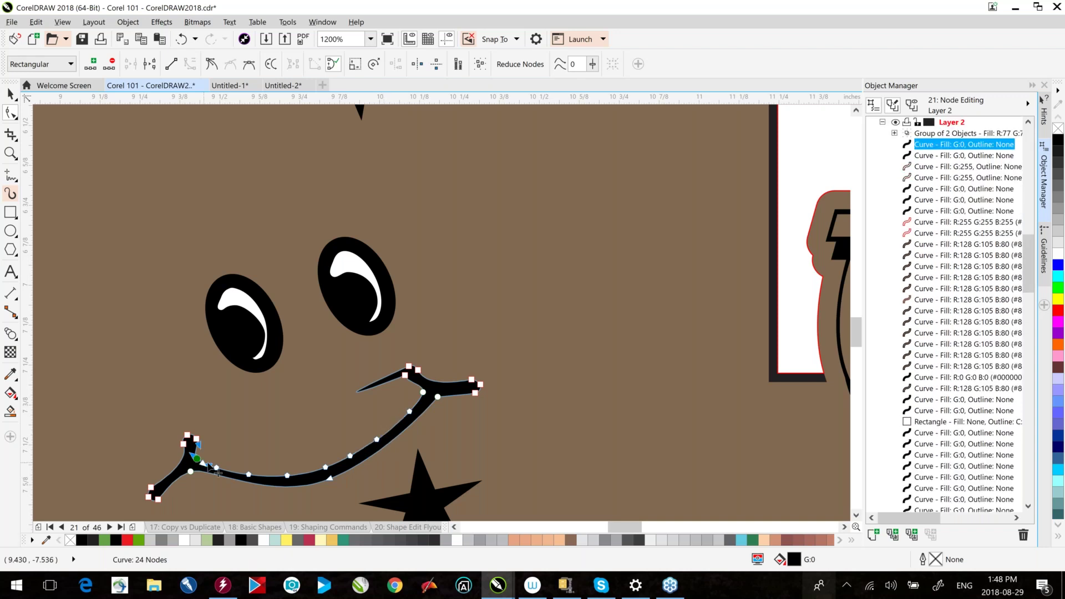
drag(209, 464, 232, 487)
- Inspect the reshaped smile up close with the Pick tool and return to the full-page view
scroll(433, 323, down, 2)
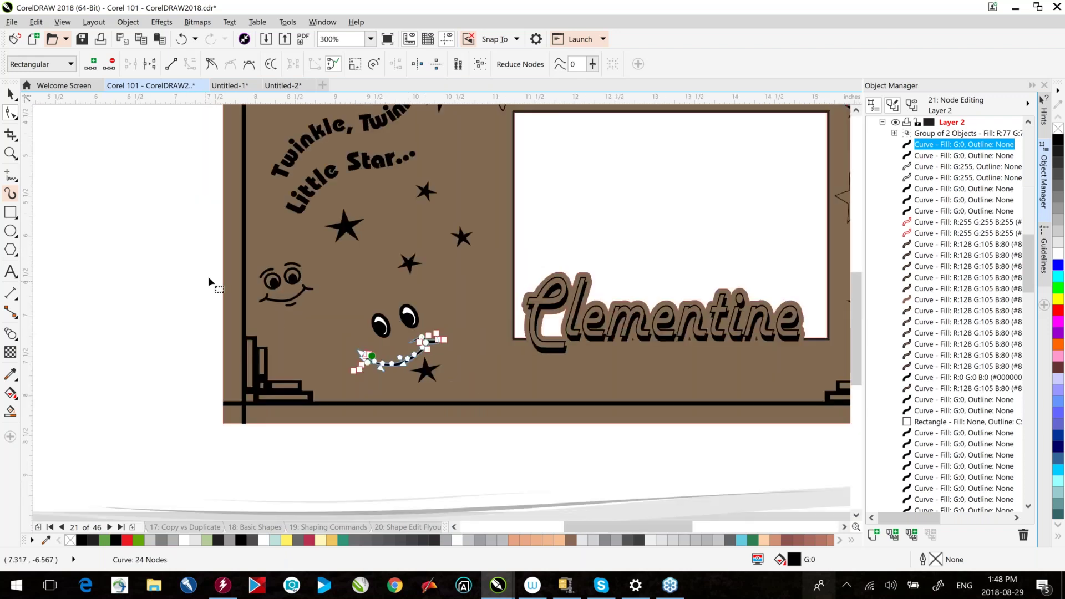
key(space)
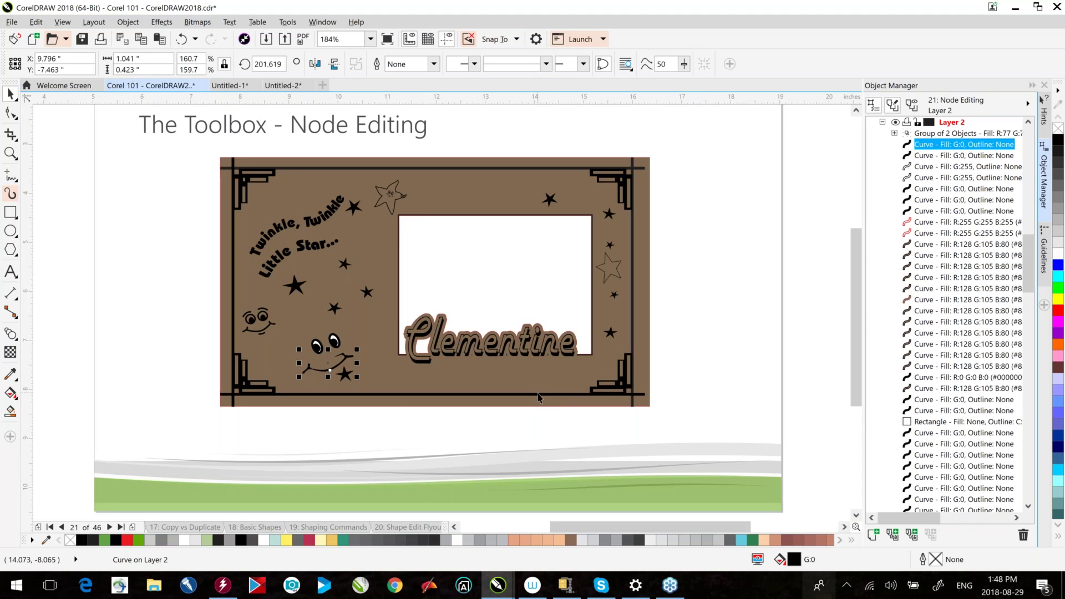
key(shift+F2)
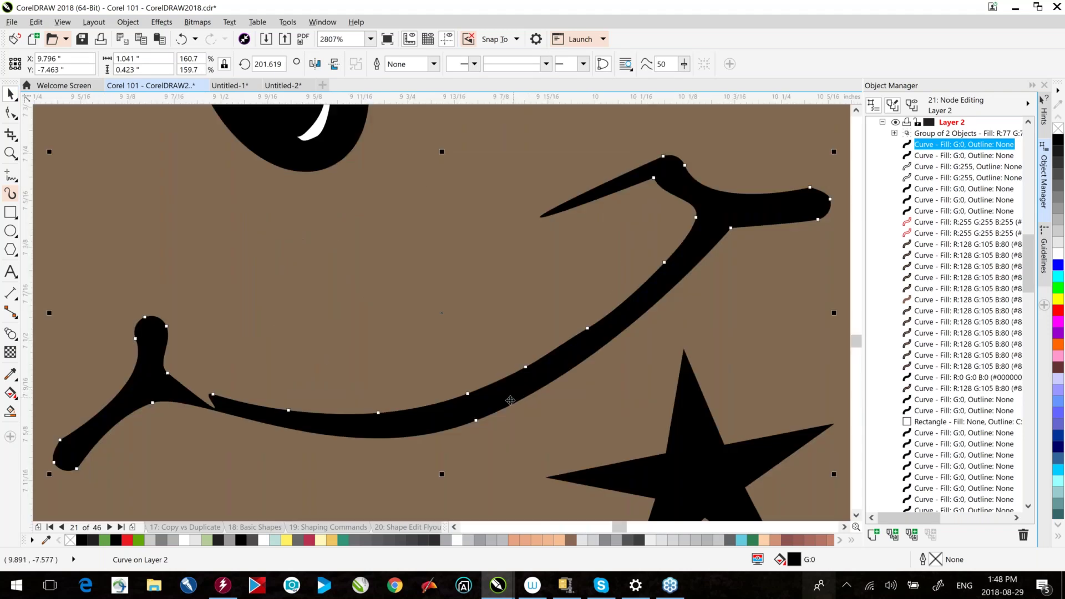
key(shift+F4)
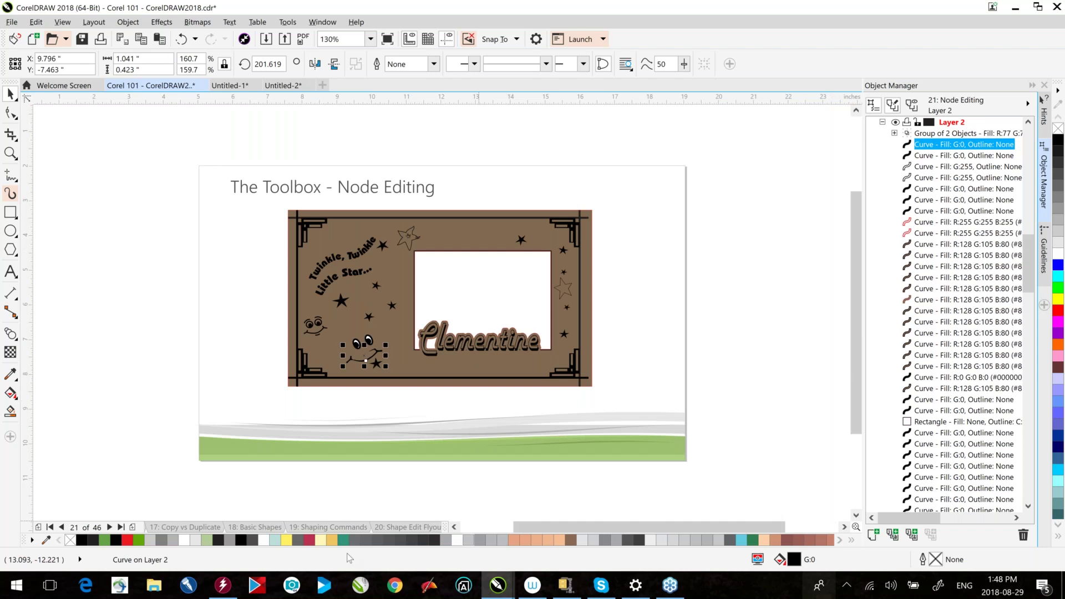
- Go to page 22, Shape Edit Flyout, and look over the shape editing tools available
key(Page_Down)
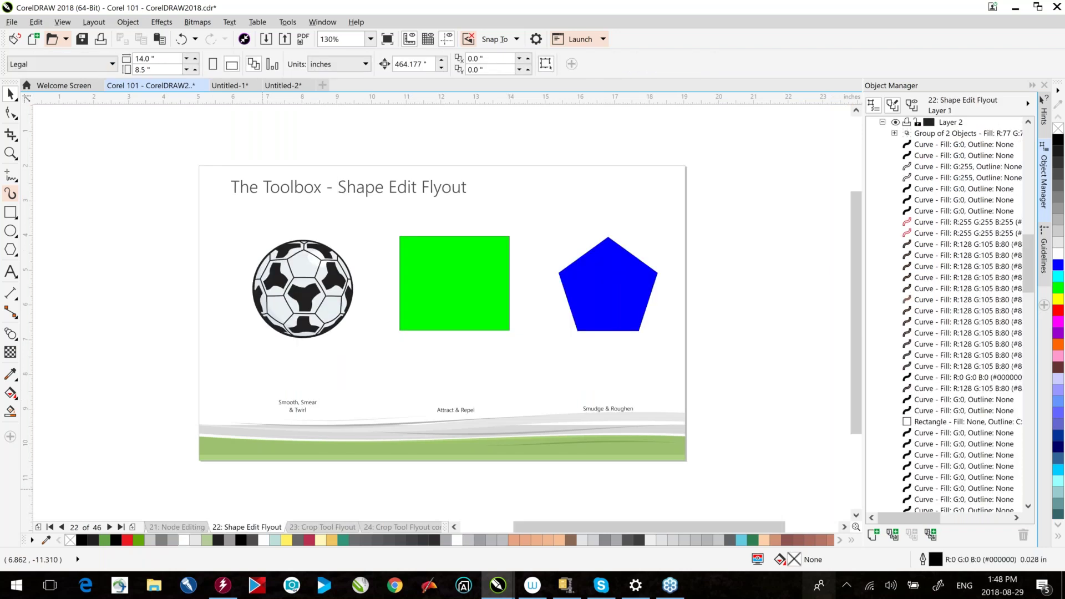
click(15, 116)
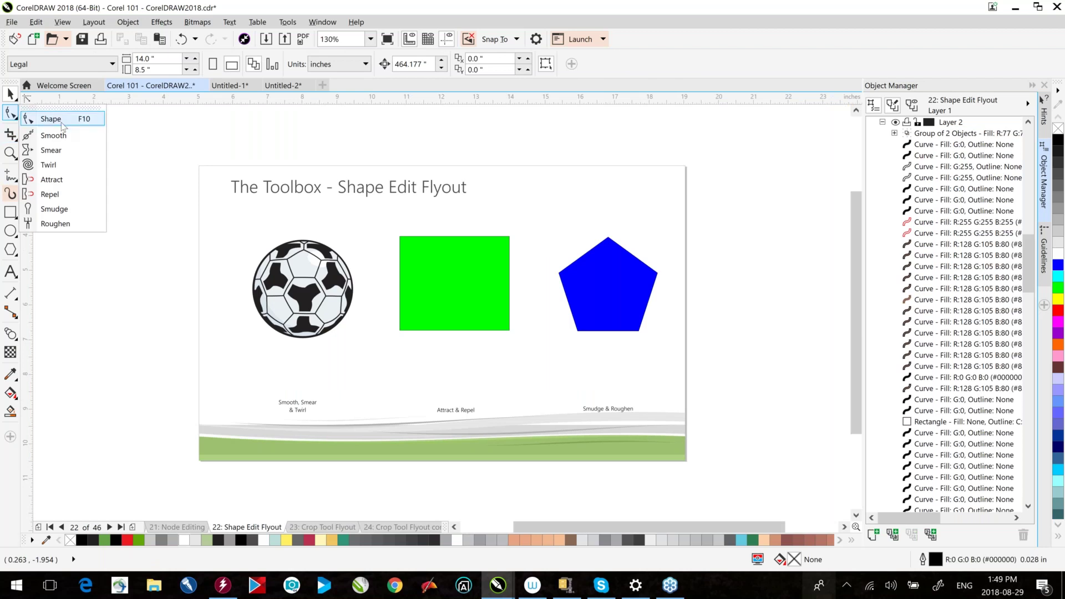
click(437, 128)
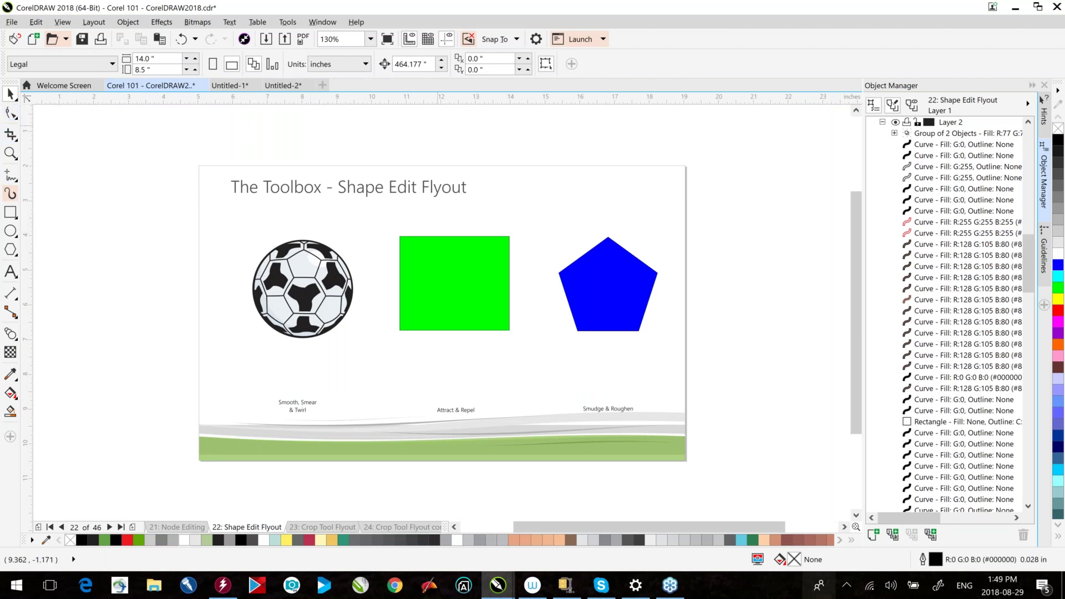
- Lock the toolbars and unlock them again
right_click(667, 60)
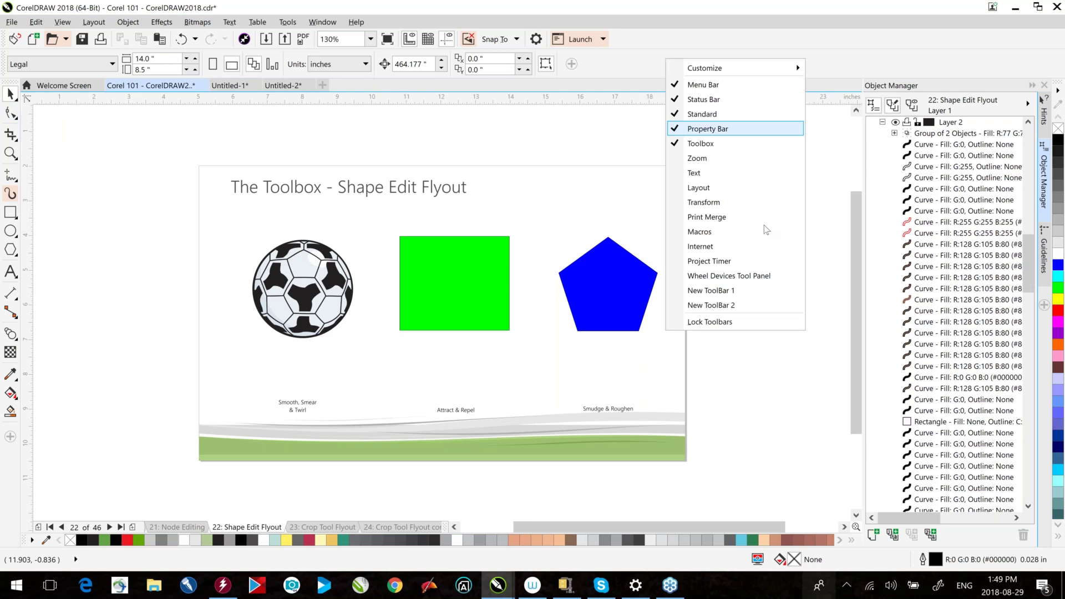
click(729, 322)
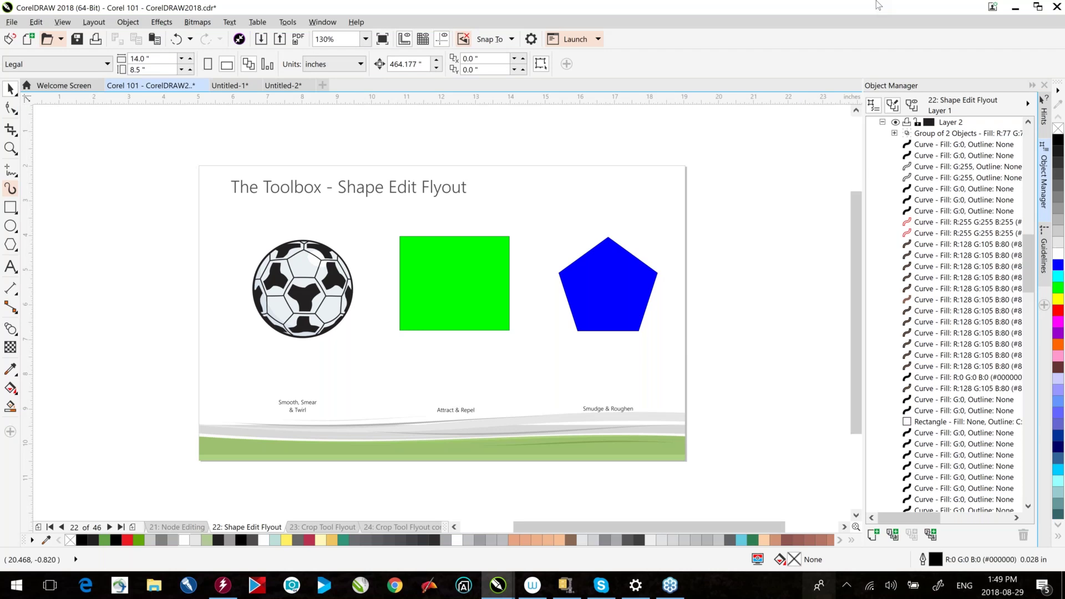
right_click(768, 61)
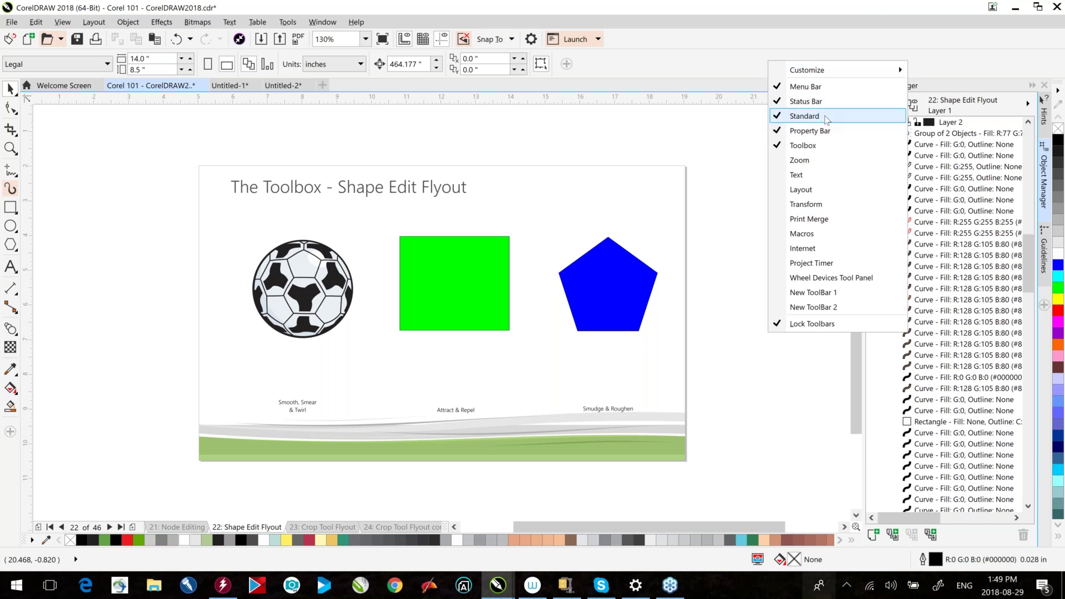
click(794, 324)
click(794, 324)
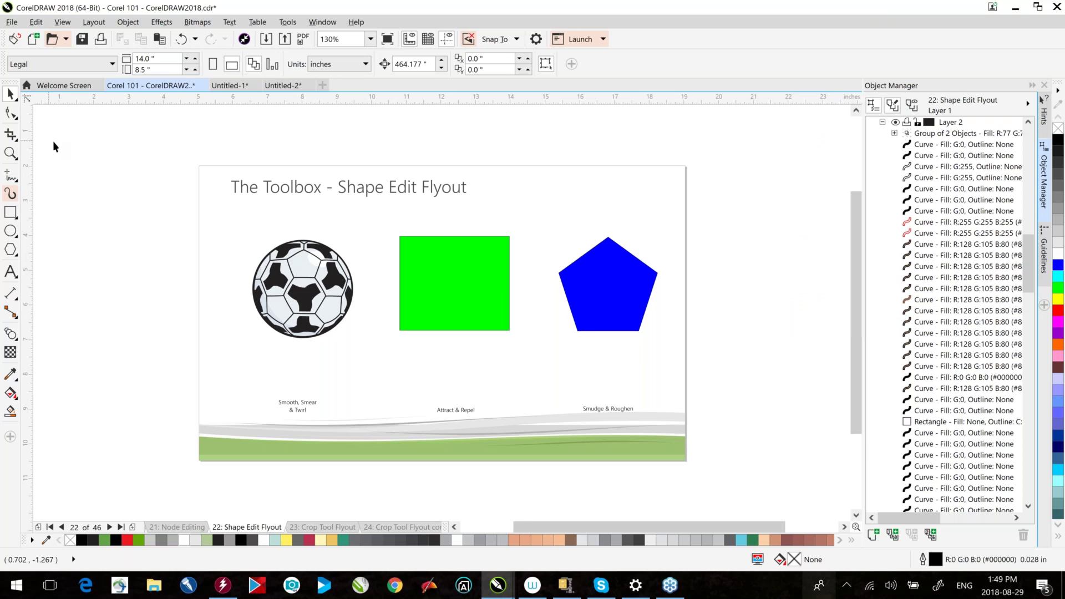
- Detach the shape editing tools as a floating toolbar and choose a soccer ball panel with the Smooth tool
click(11, 113)
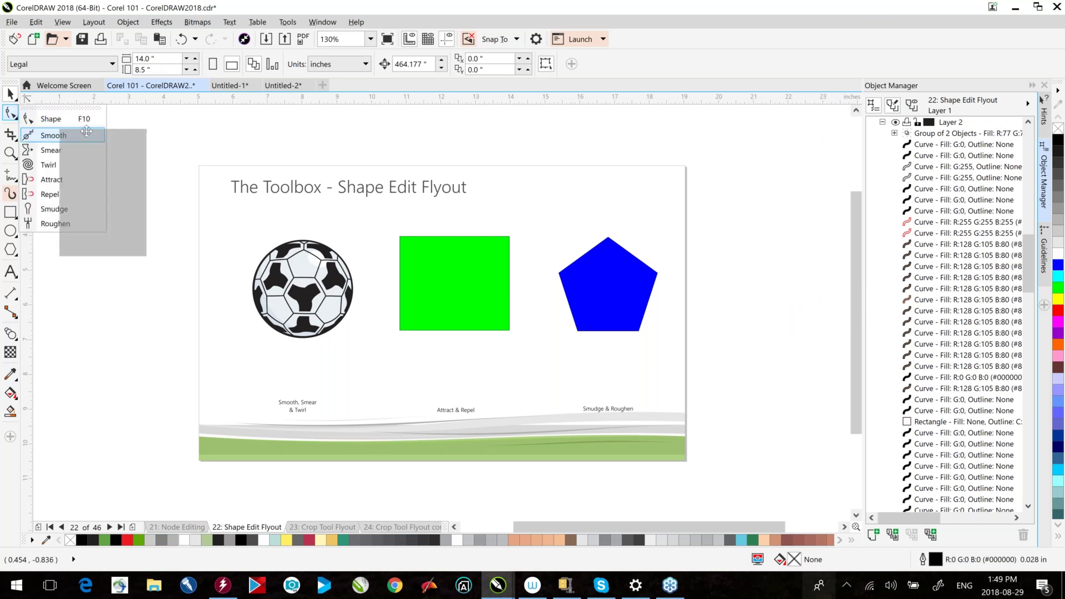
drag(63, 107, 66, 105)
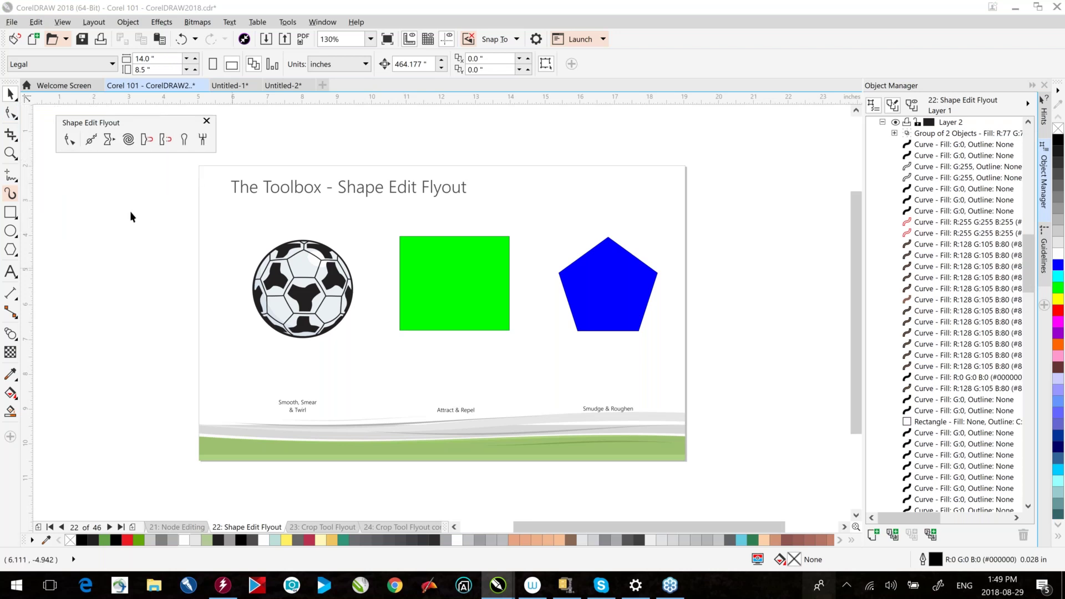
click(92, 140)
click(312, 252)
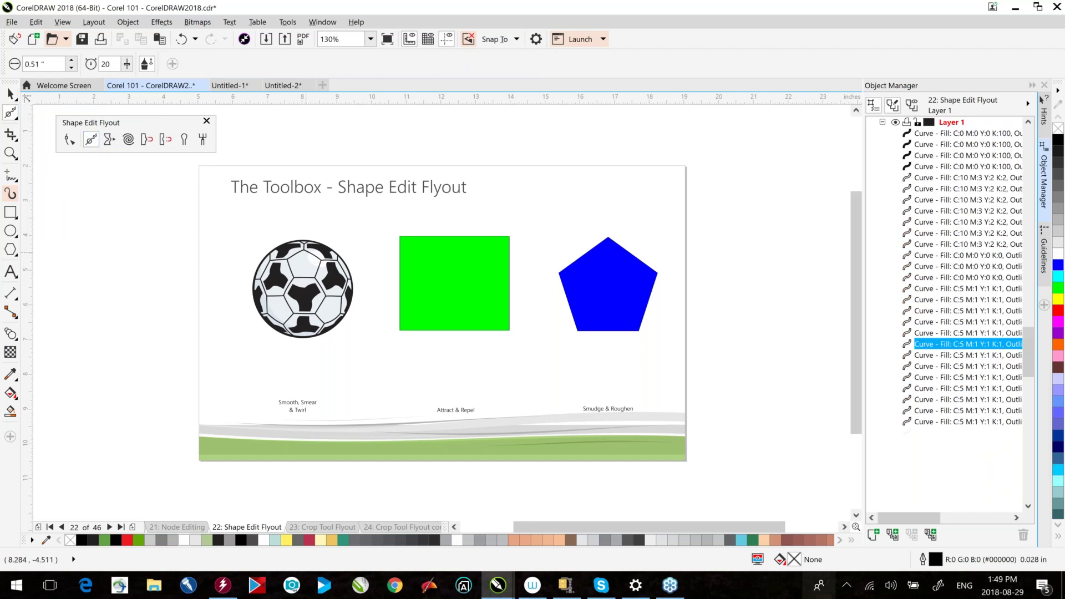
- Draw a freehand hill-shaped curve about 4.99 by 2.84 inches across the page's left edge and add extra nodes on its rising side
key(space)
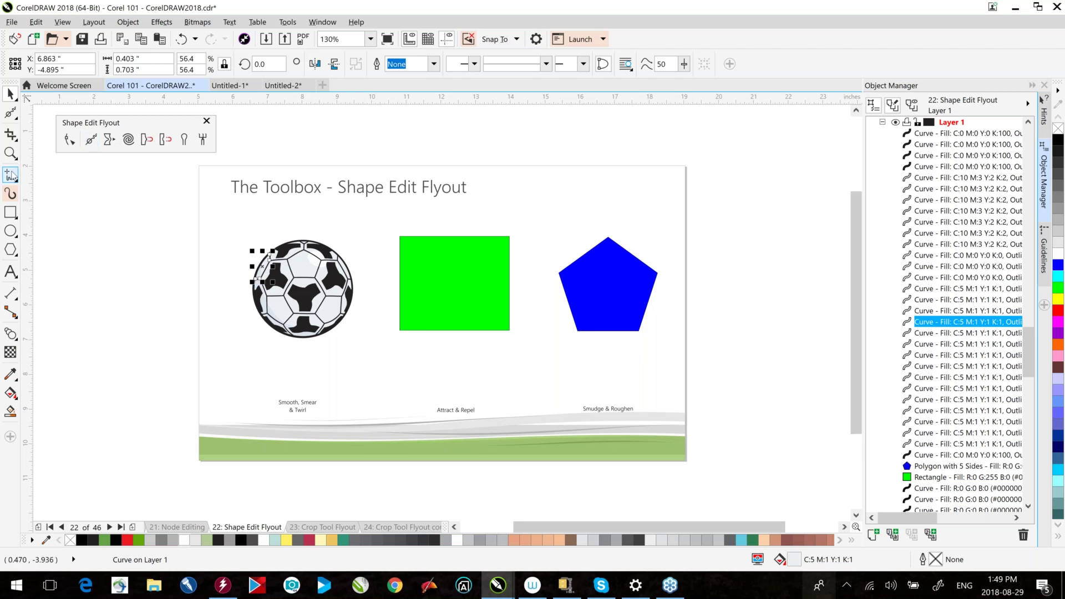
drag(90, 383, 262, 355)
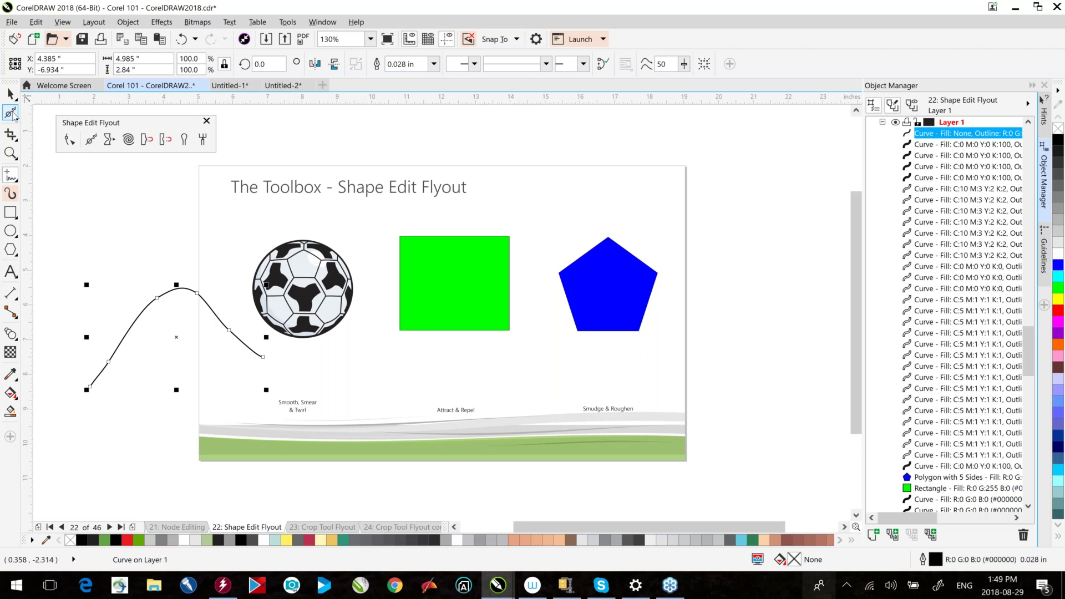
click(70, 139)
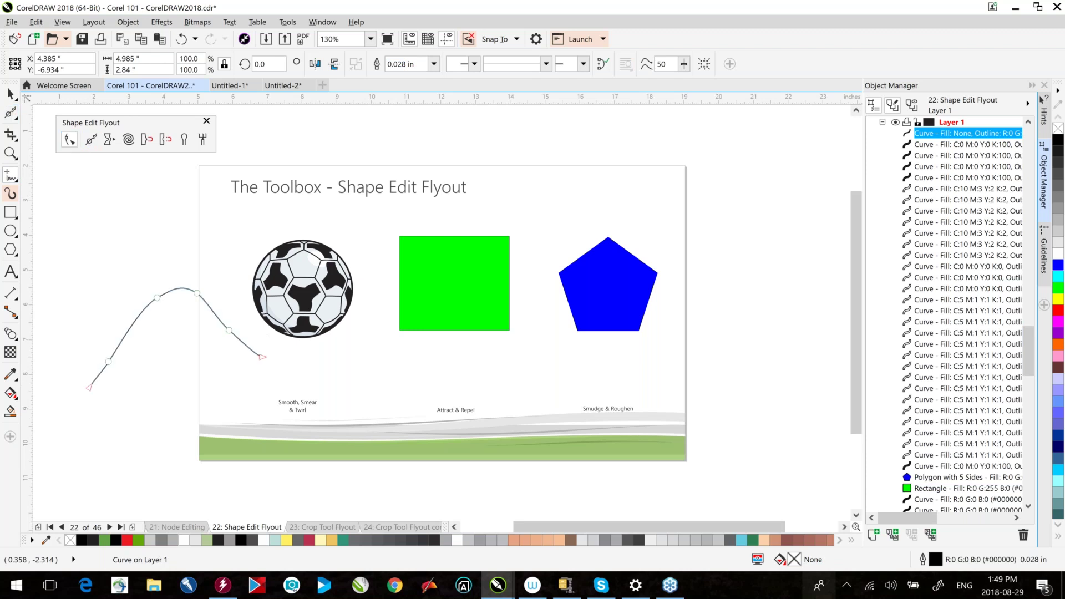
click(127, 333)
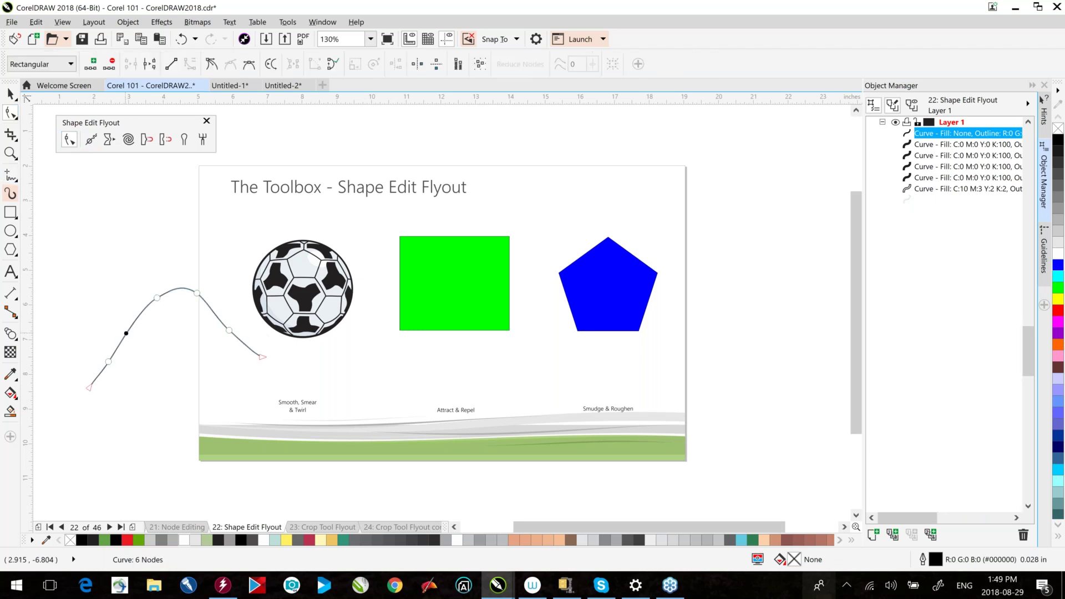
double_click(126, 333)
click(92, 64)
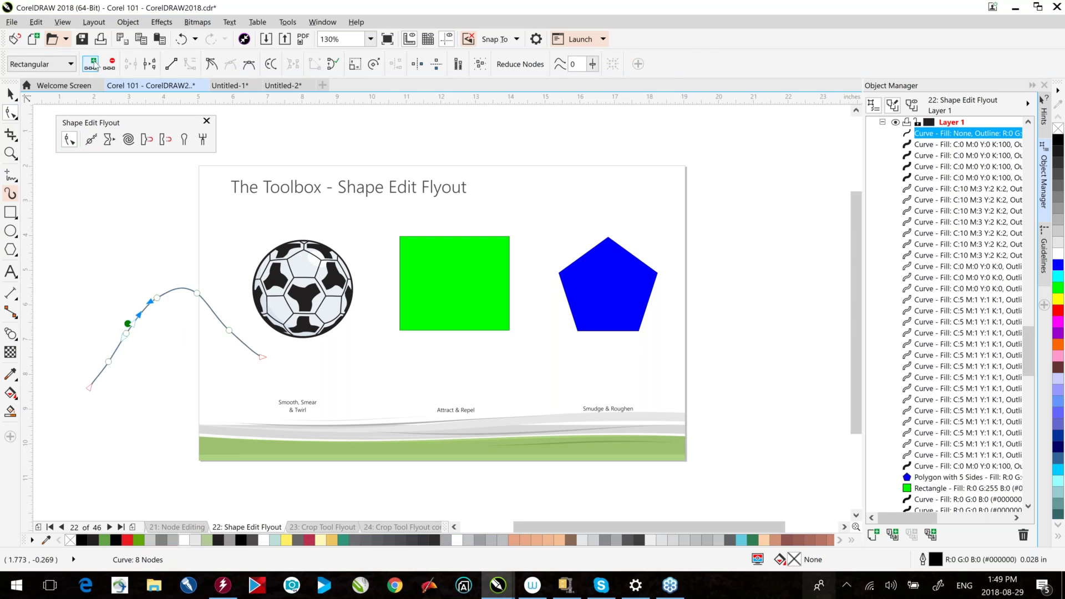
click(93, 64)
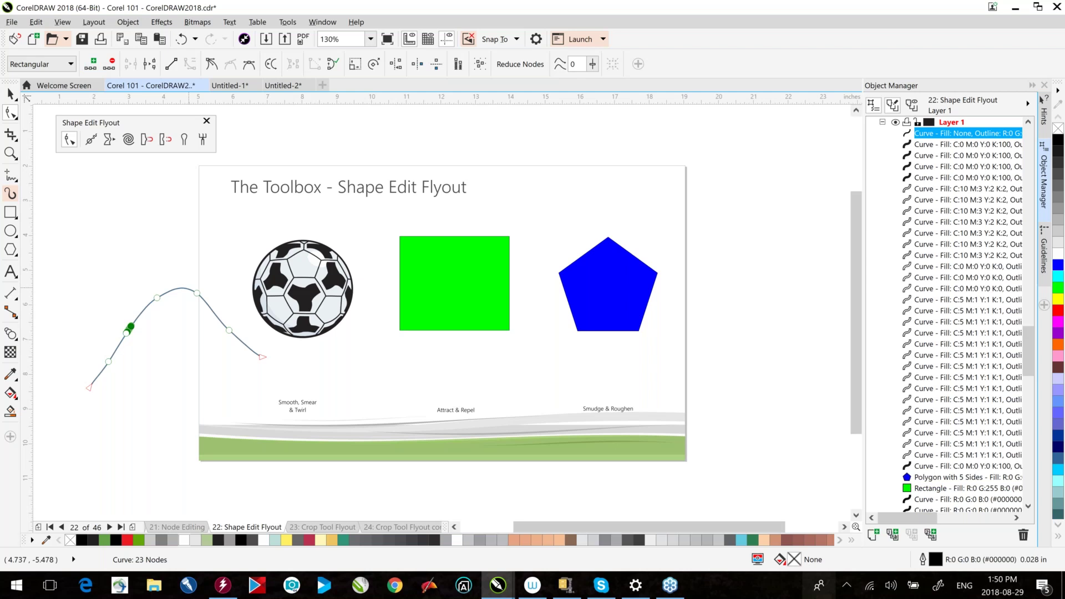
- Add clusters of extra nodes along the freehand curve's crest and its descending side
click(197, 292)
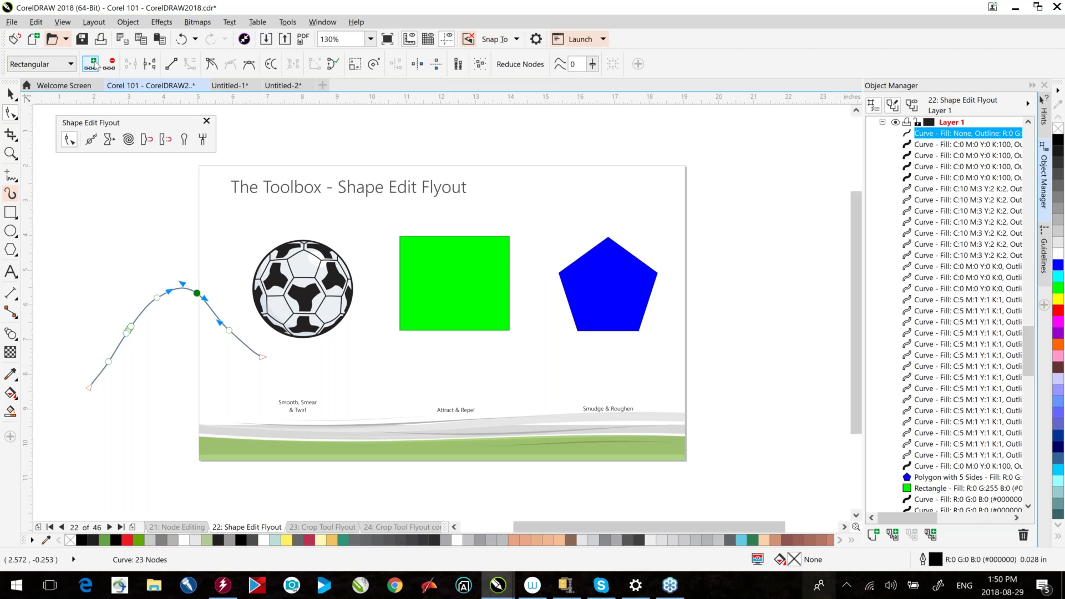
click(92, 63)
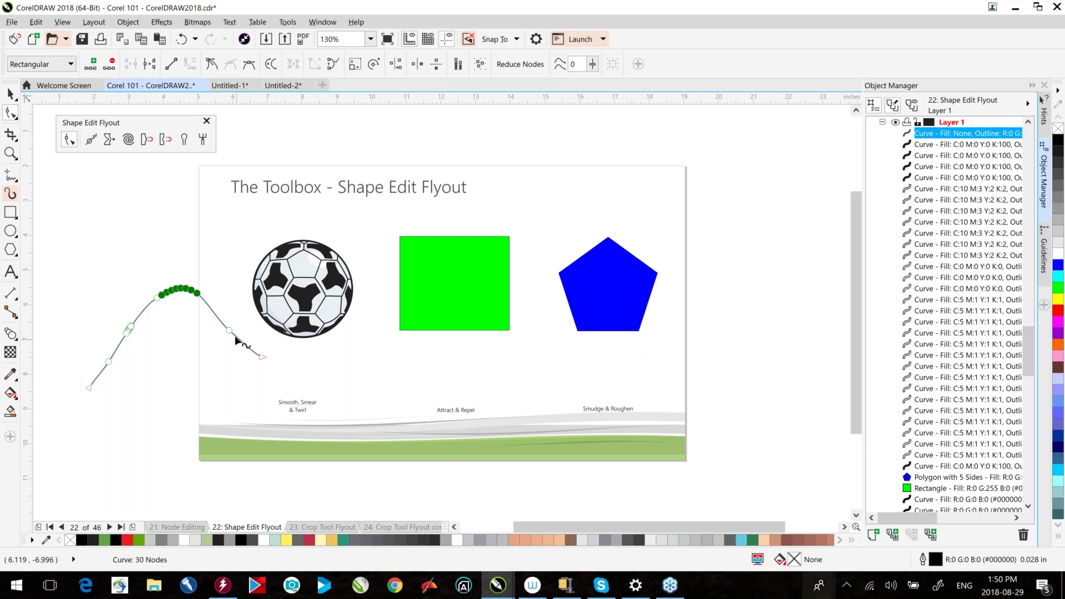
click(229, 330)
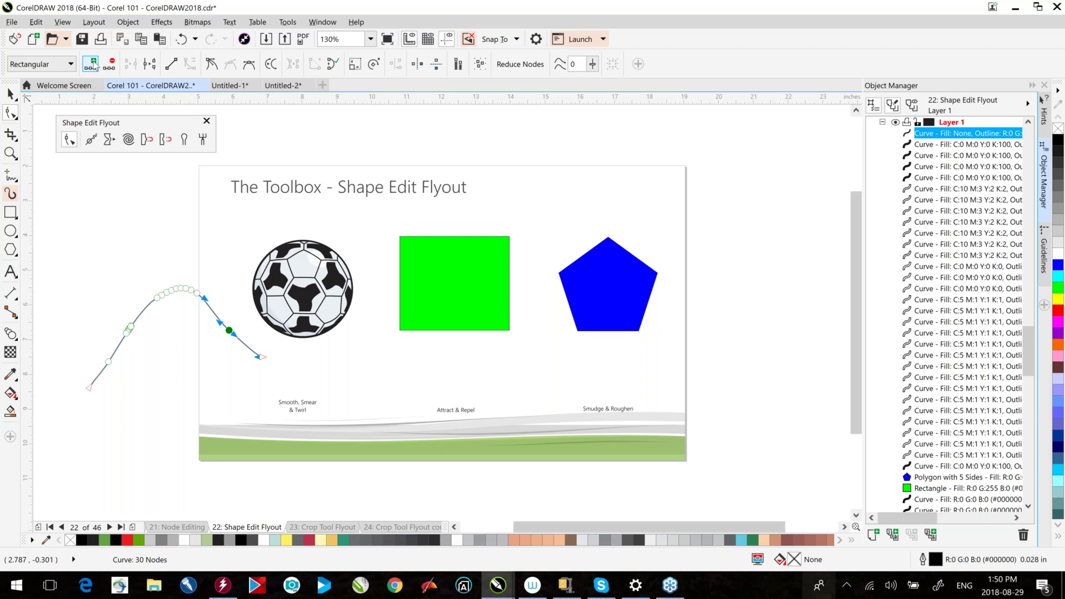
click(93, 64)
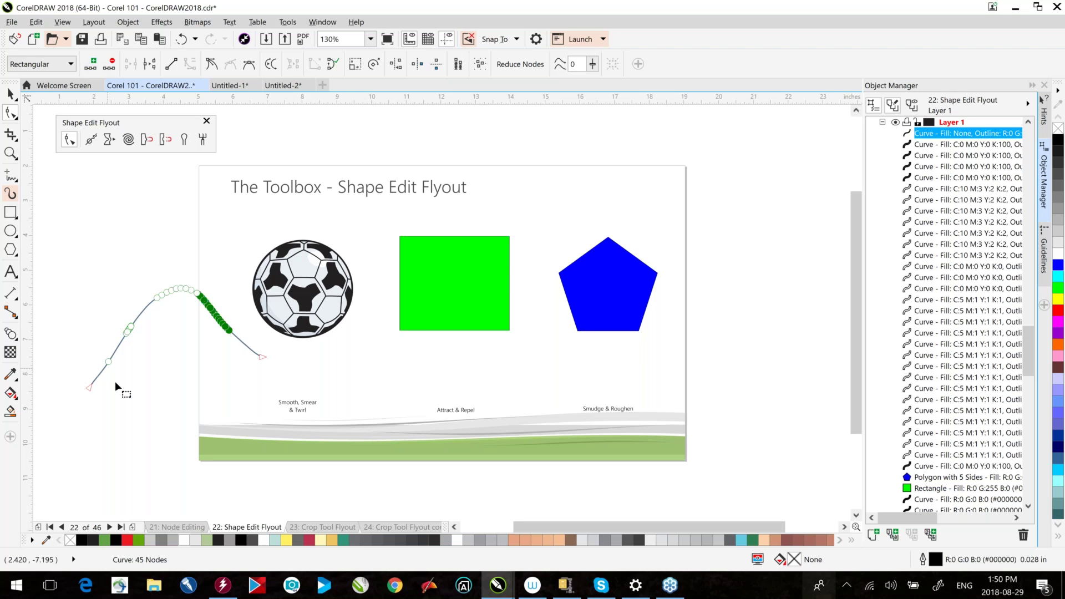
- Add more nodes low on the freehand curve's rising side and between there and the crest
click(116, 348)
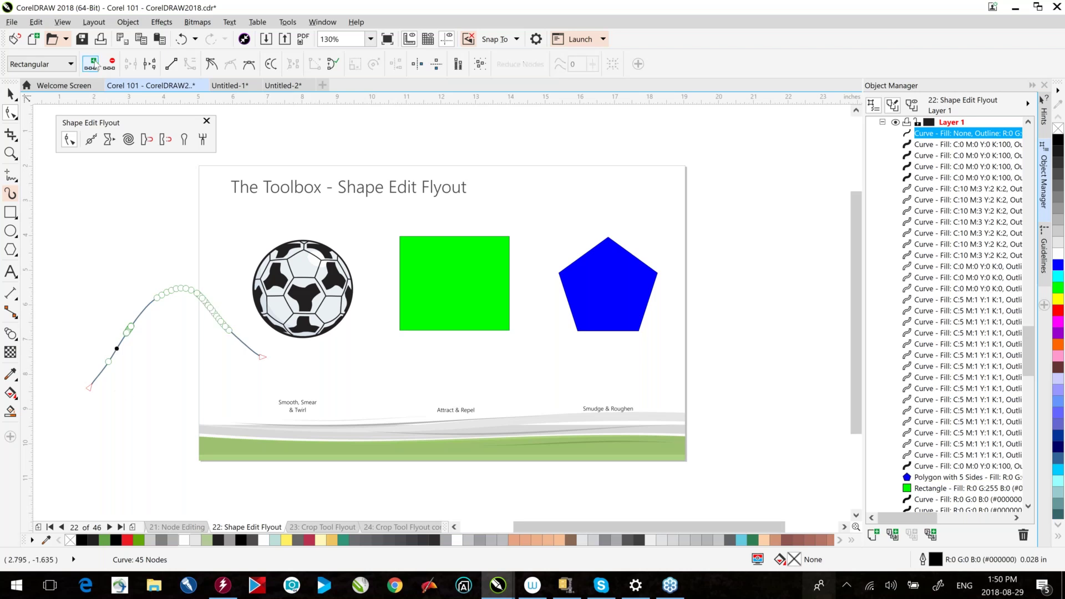
click(93, 63)
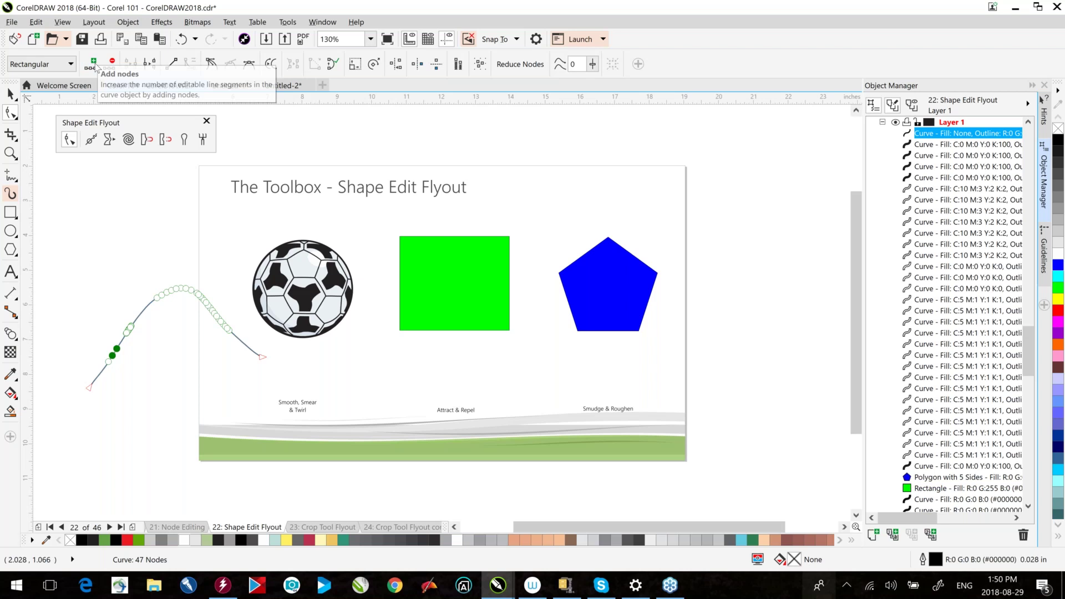
click(143, 310)
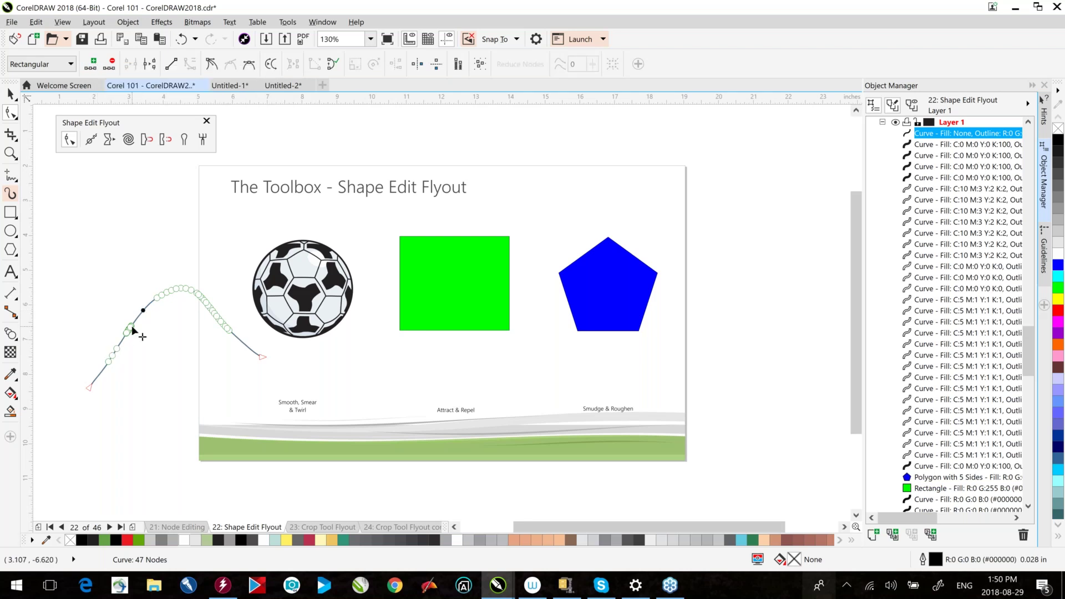
click(132, 315)
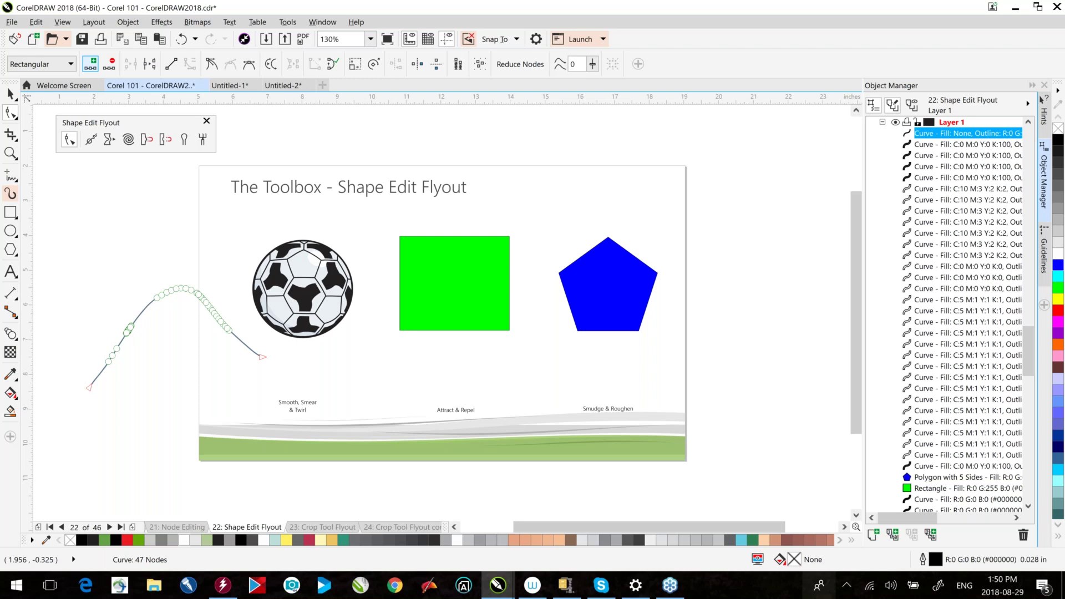
click(90, 64)
click(157, 297)
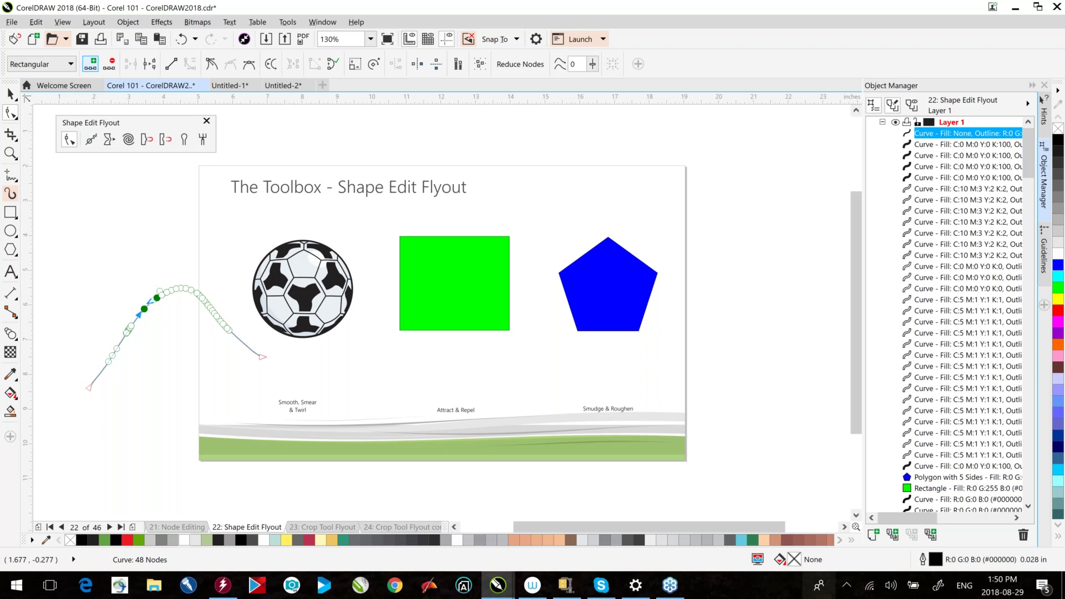
click(90, 63)
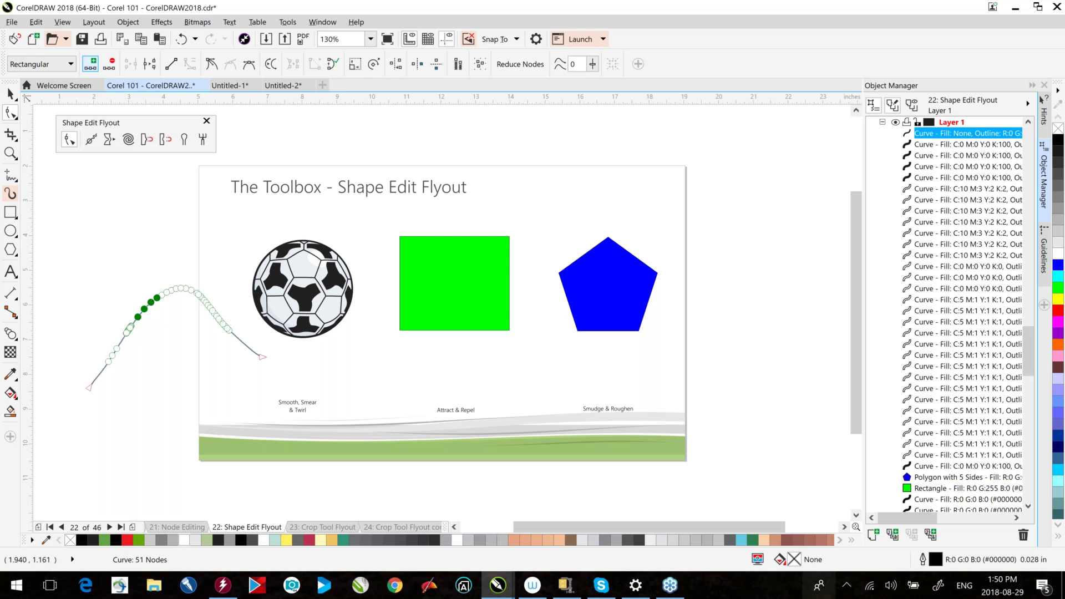
click(90, 64)
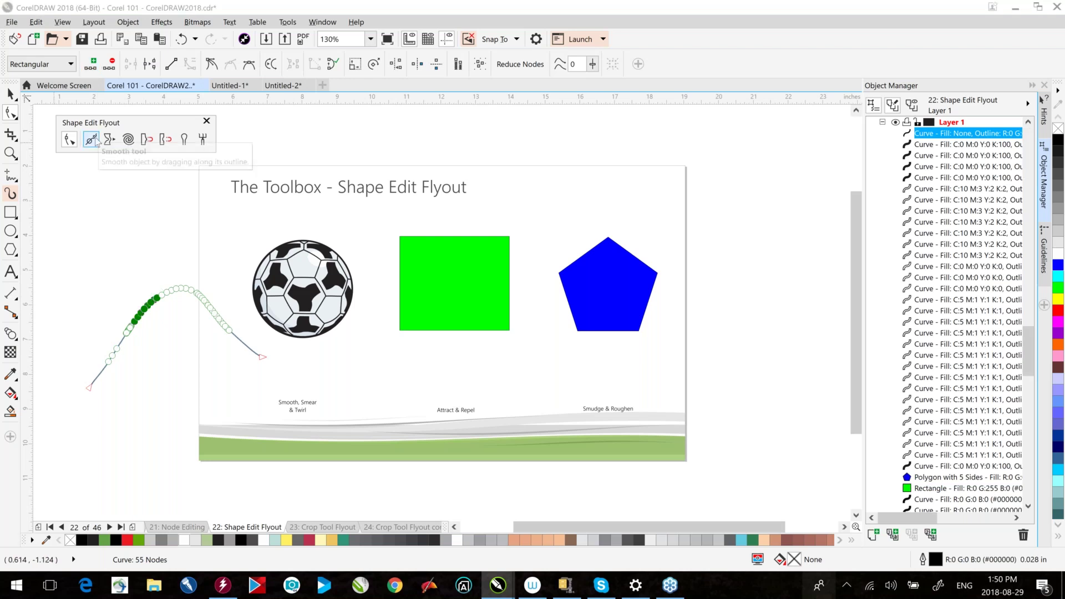
- Brush along the freehand curve with the Smooth tool to reduce its nodes and check the result with the Shape tool
click(93, 139)
mouse_move(131, 329)
mouse_down()
mouse_move(226, 321)
mouse_move(175, 287)
mouse_move(151, 300)
mouse_move(107, 365)
mouse_up()
click(69, 139)
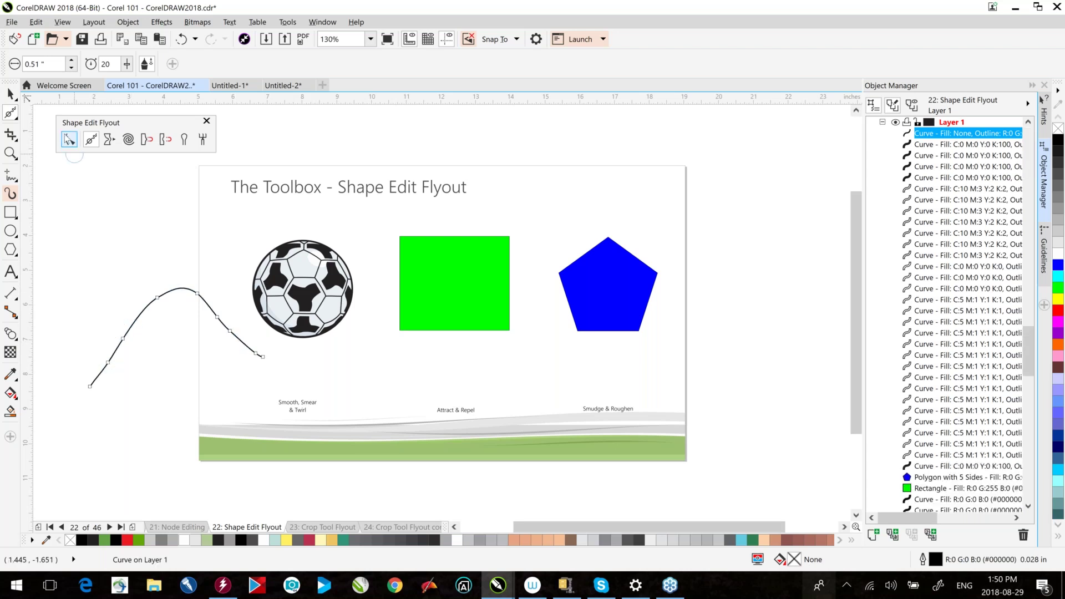
click(69, 139)
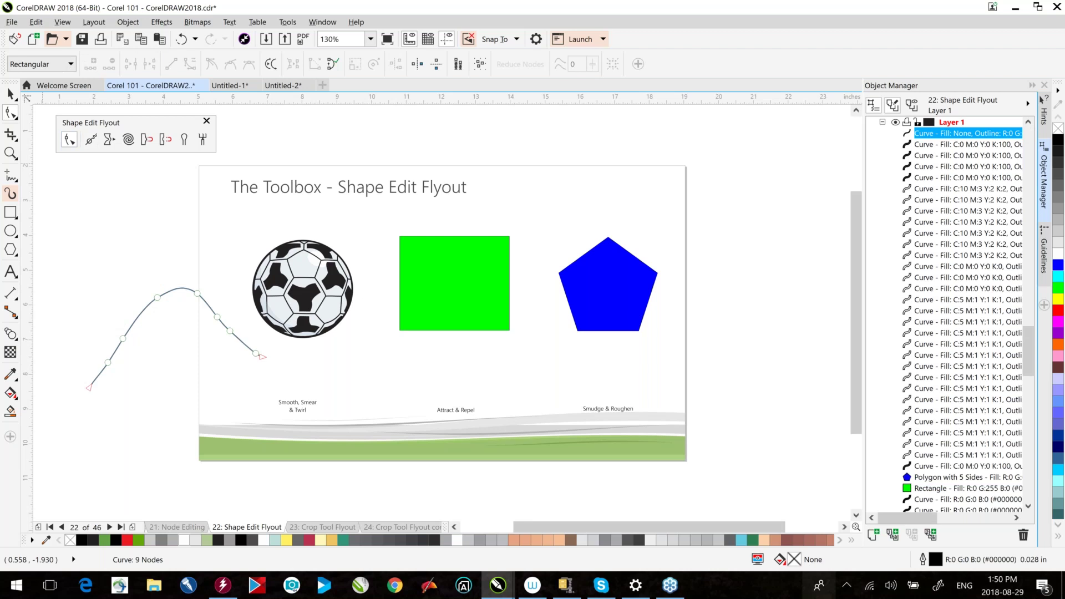
- Smear the soccer ball's black base shape outward at its upper left to form pointed spikes
click(110, 139)
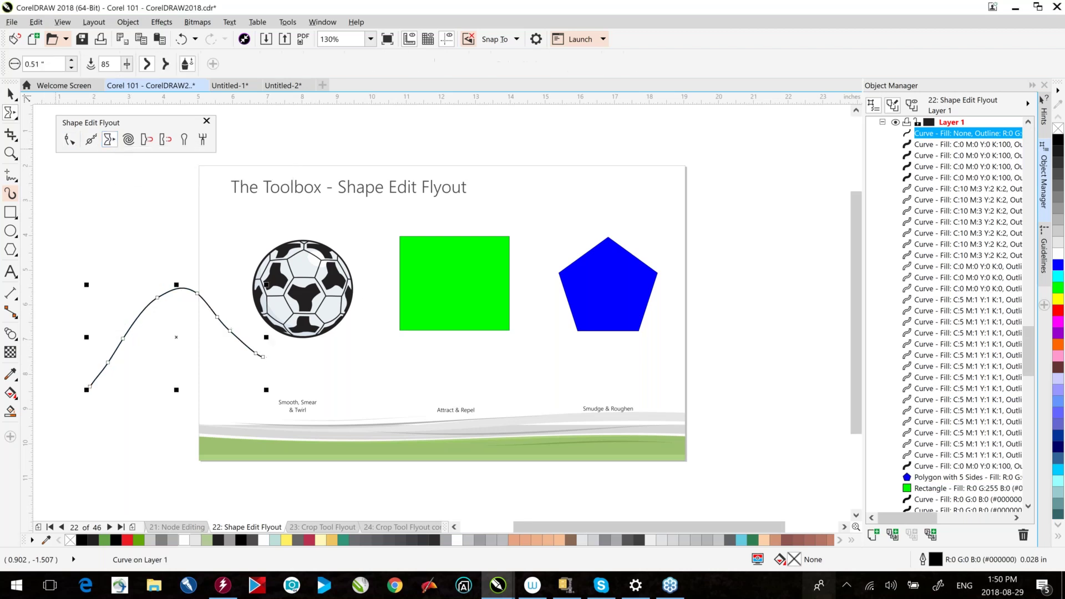
click(286, 254)
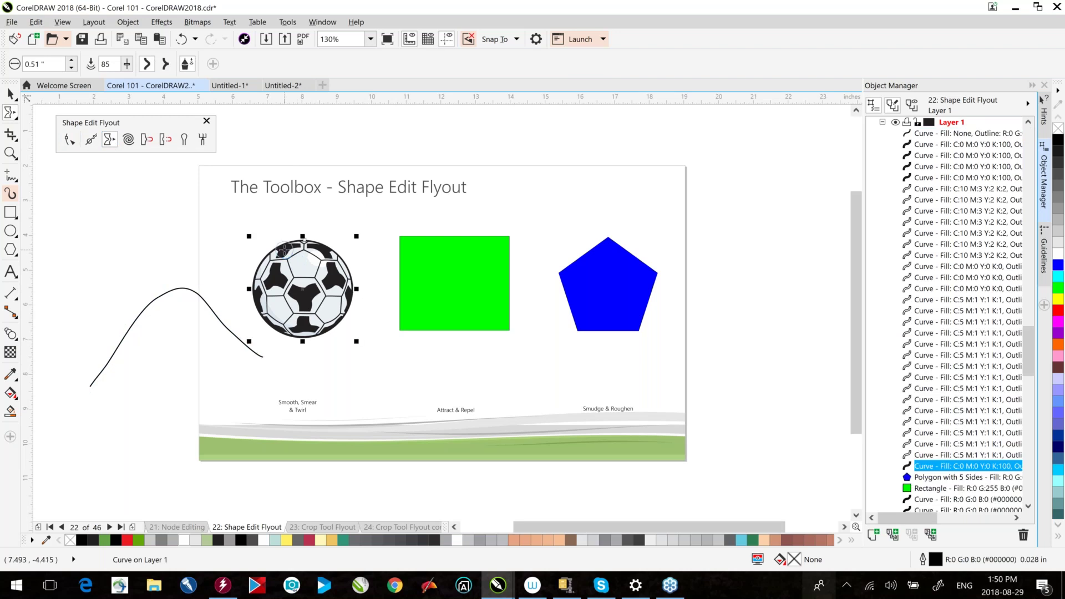
mouse_move(284, 251)
mouse_down()
mouse_move(298, 260)
mouse_move(258, 223)
mouse_move(243, 264)
mouse_up()
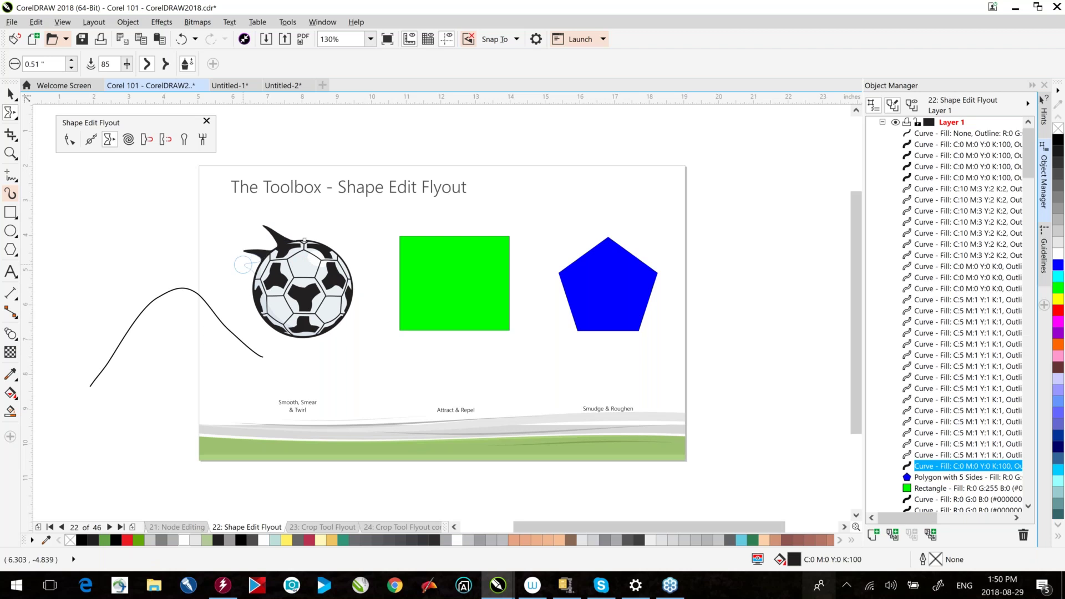
- Twirl the green rectangle slightly at its upper-left corner and along its bottom edge with the Twirl tool
click(128, 140)
click(314, 263)
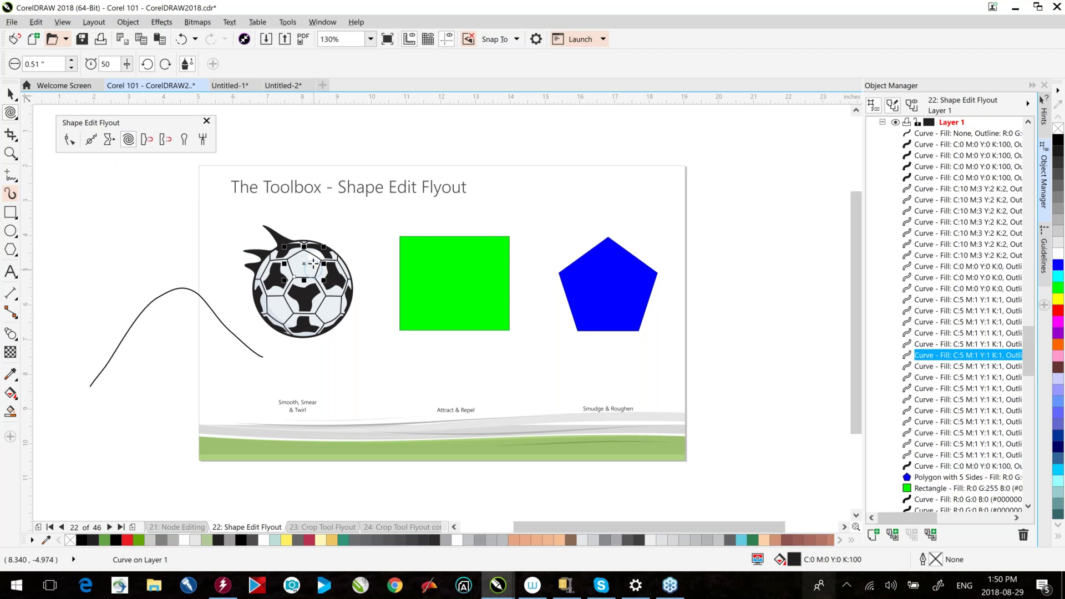
click(440, 264)
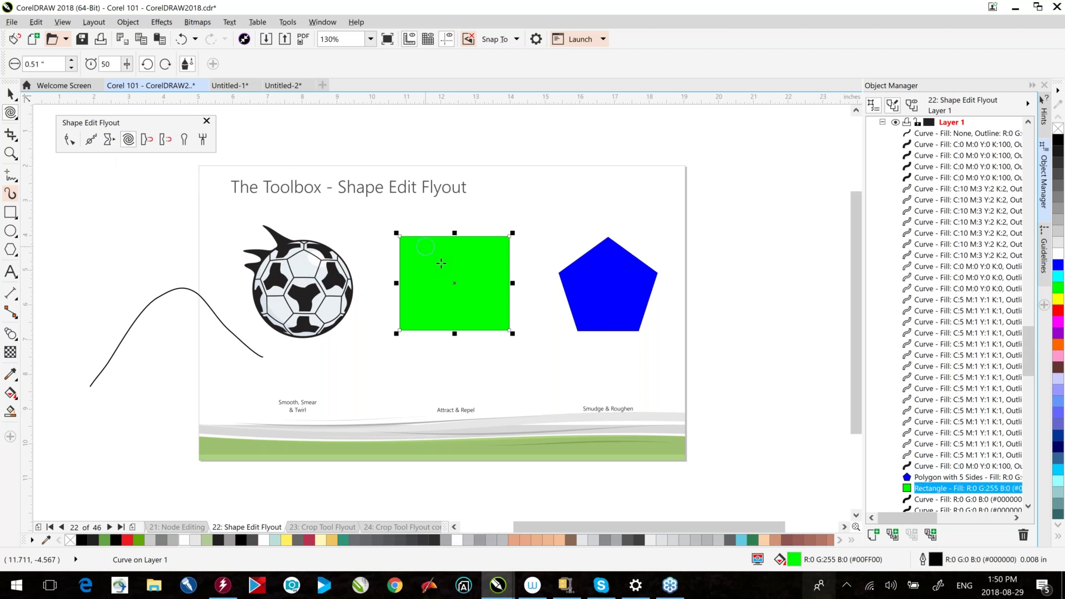
click(425, 246)
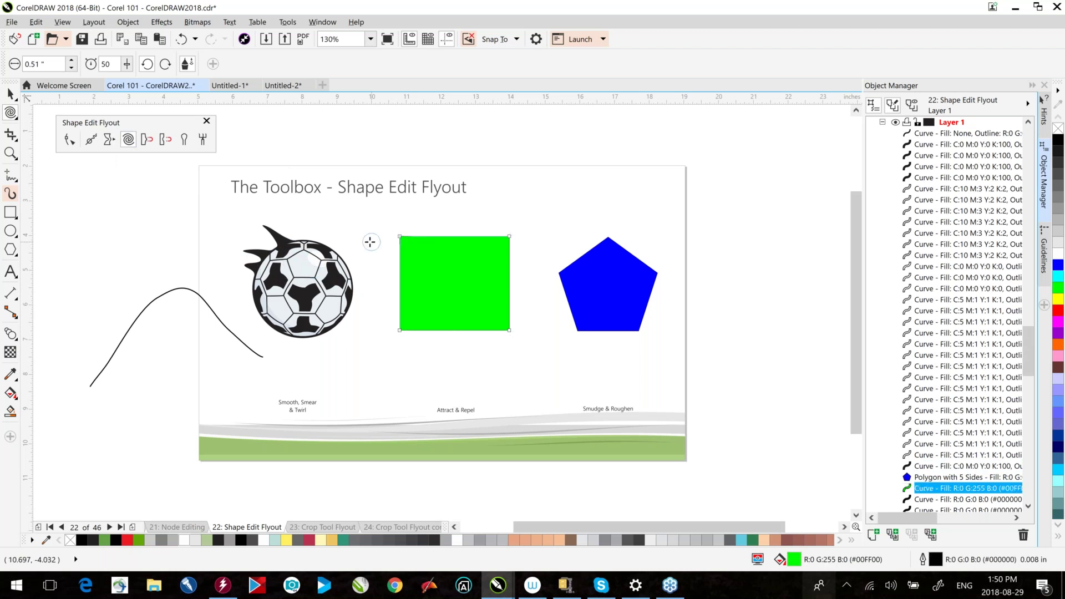
drag(370, 242, 425, 211)
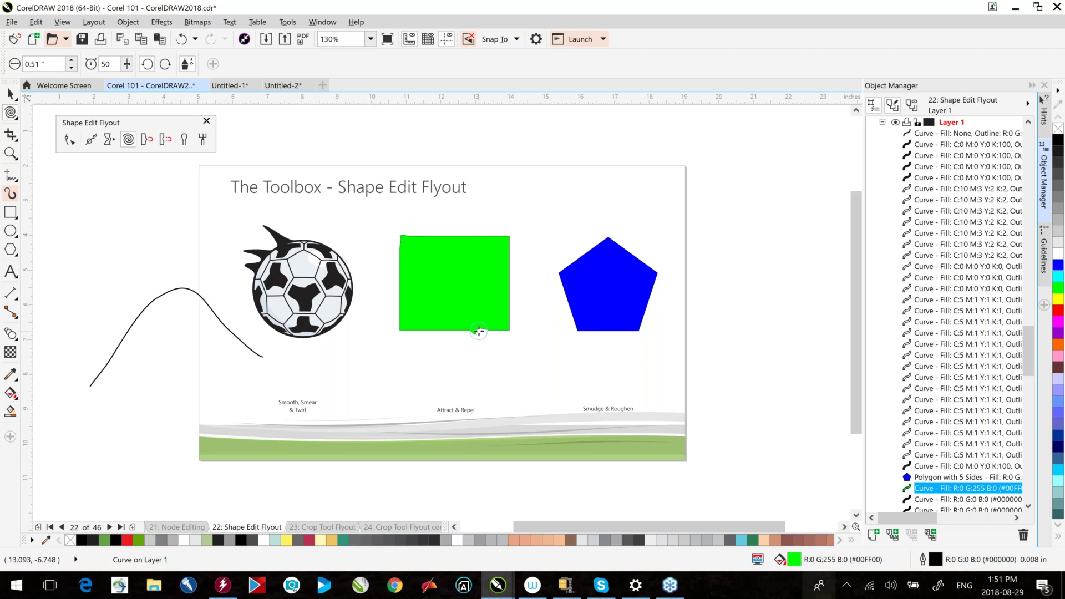
drag(478, 332, 480, 331)
- Set the twirl nib to 1.04" and the rate to 76, and twirl the green shape's top edge, upper-right corner and right edge
drag(71, 64, 72, 53)
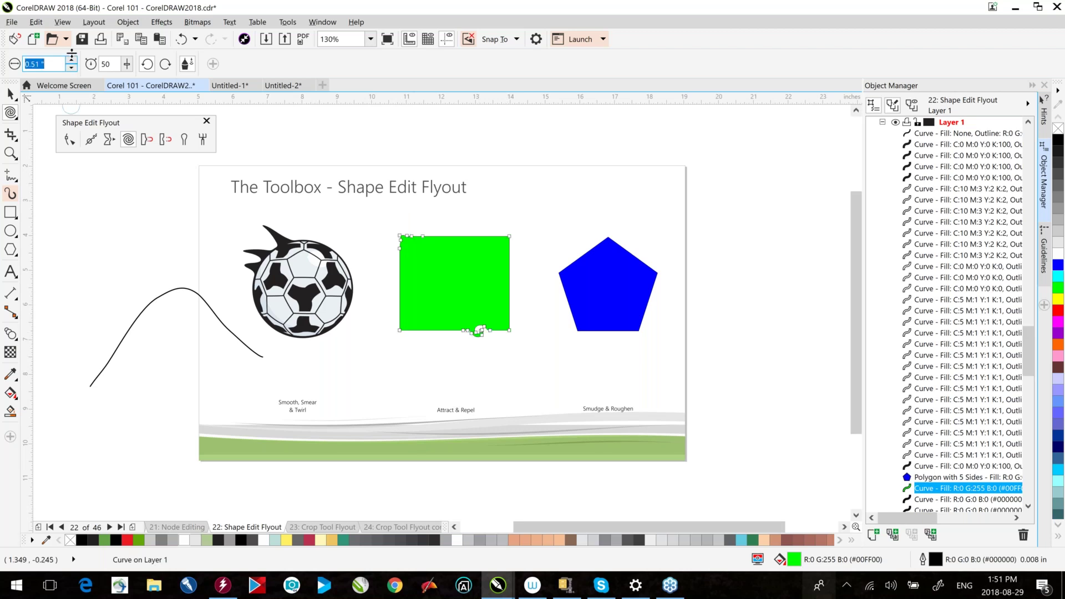
click(127, 64)
drag(127, 80, 145, 80)
mouse_move(441, 246)
mouse_down()
mouse_move(417, 225)
mouse_move(423, 218)
mouse_up()
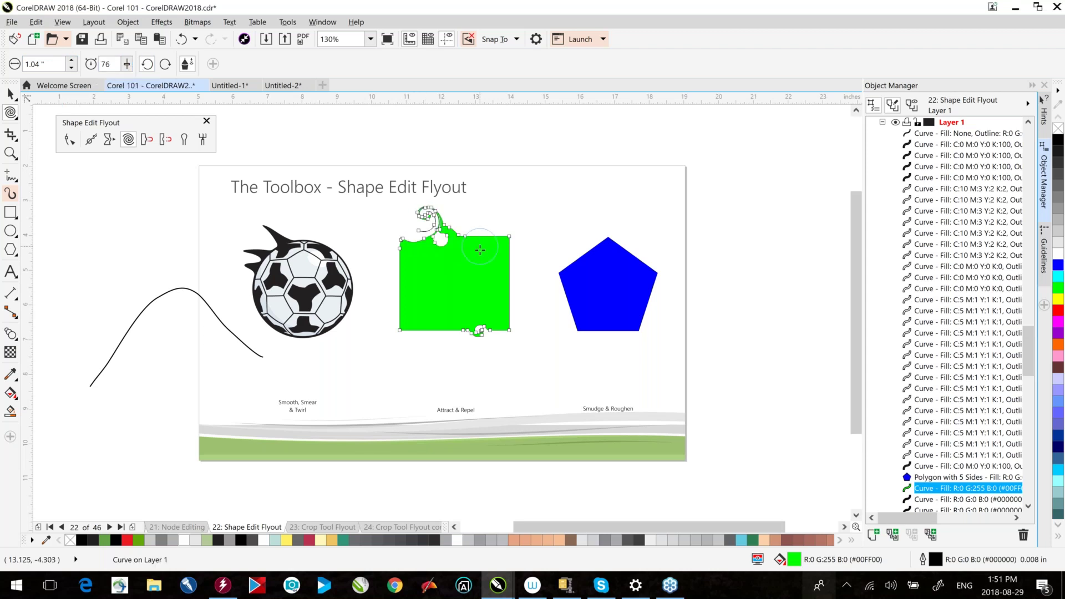
drag(498, 247, 524, 289)
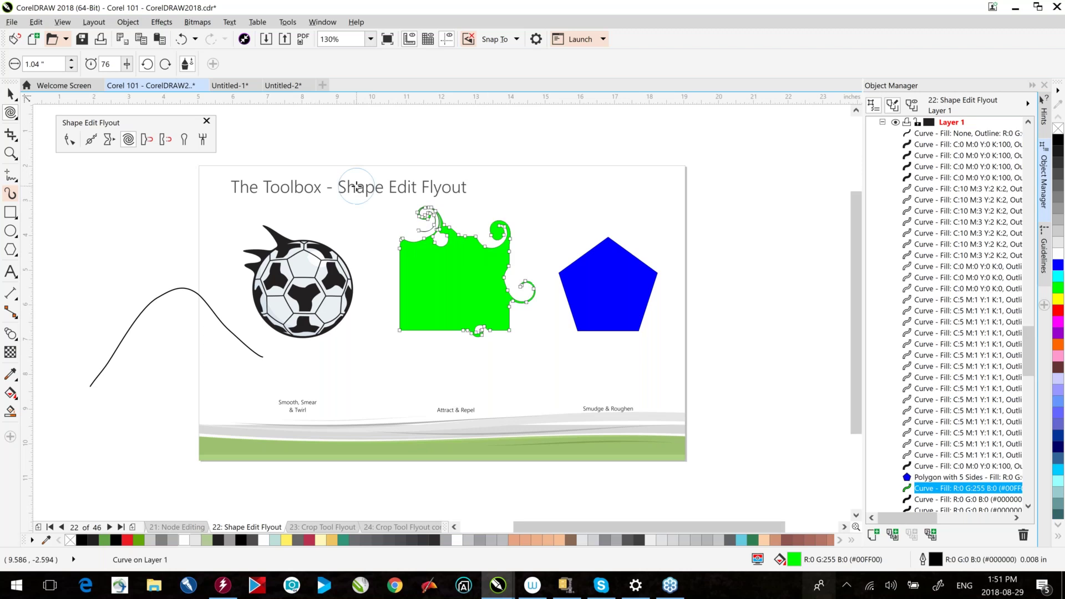
- Select the page title and twirl its lettering in two places, over the words Shape and Toolbox
click(356, 187)
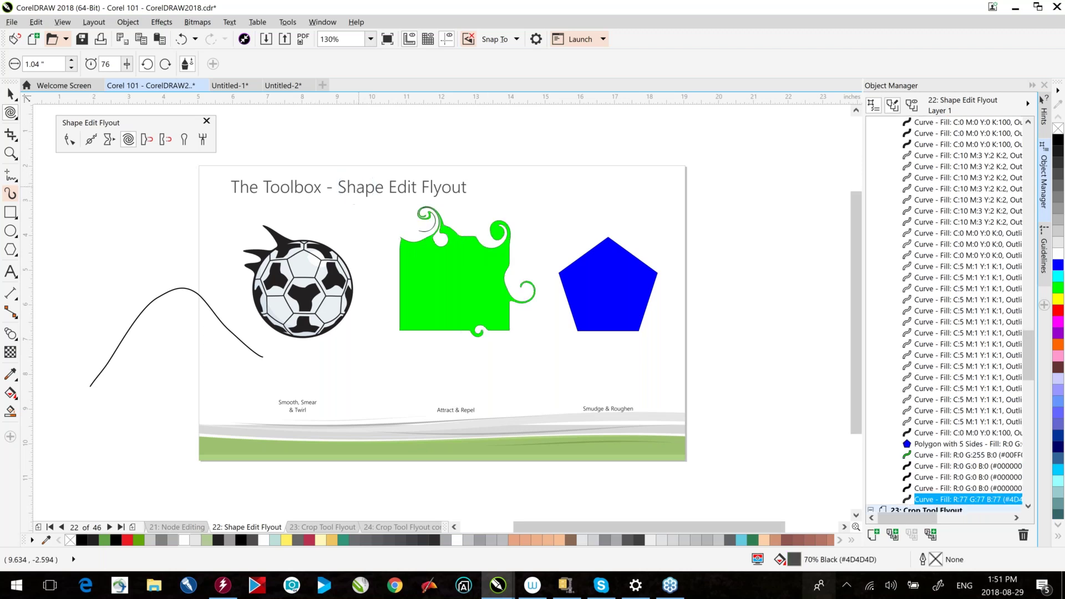
drag(356, 187, 357, 187)
drag(287, 187, 288, 187)
key(space)
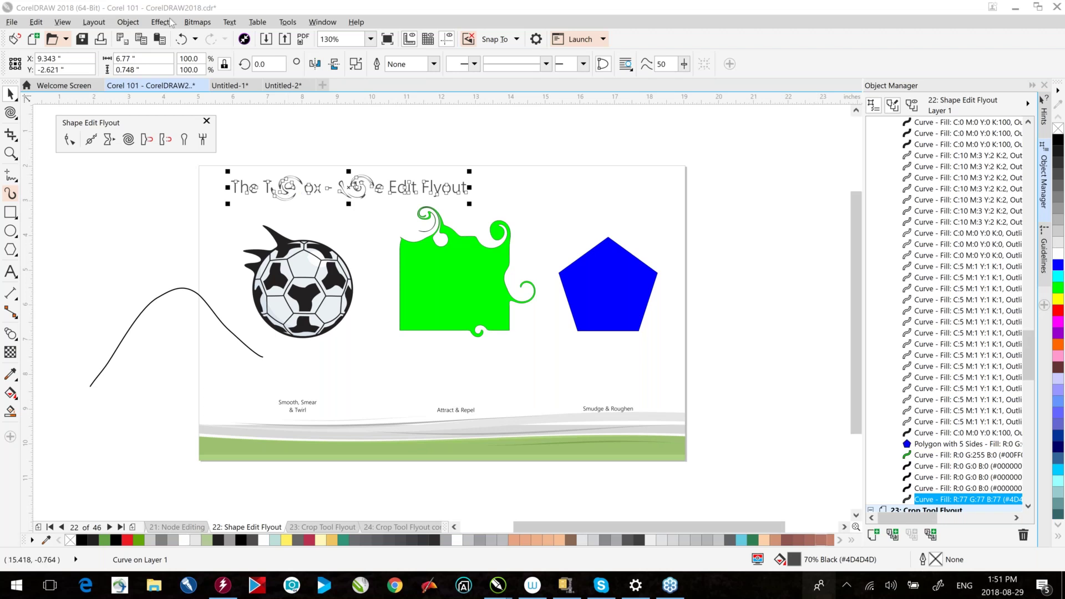
- Look through the object and effect commands and open the Alignment and Dynamic Guides docker
click(127, 22)
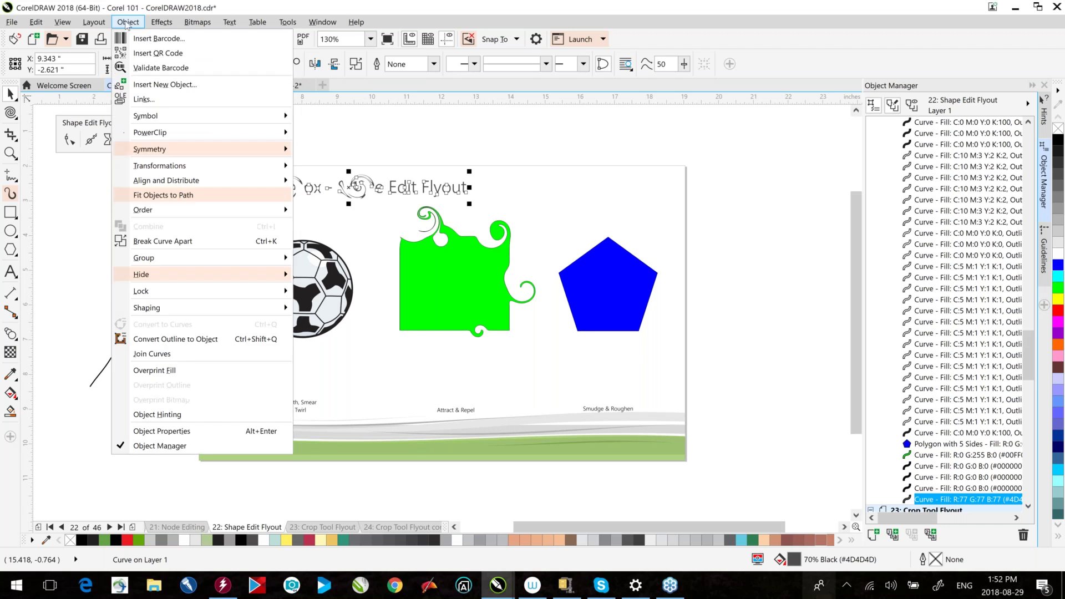
mouse_move(158, 23)
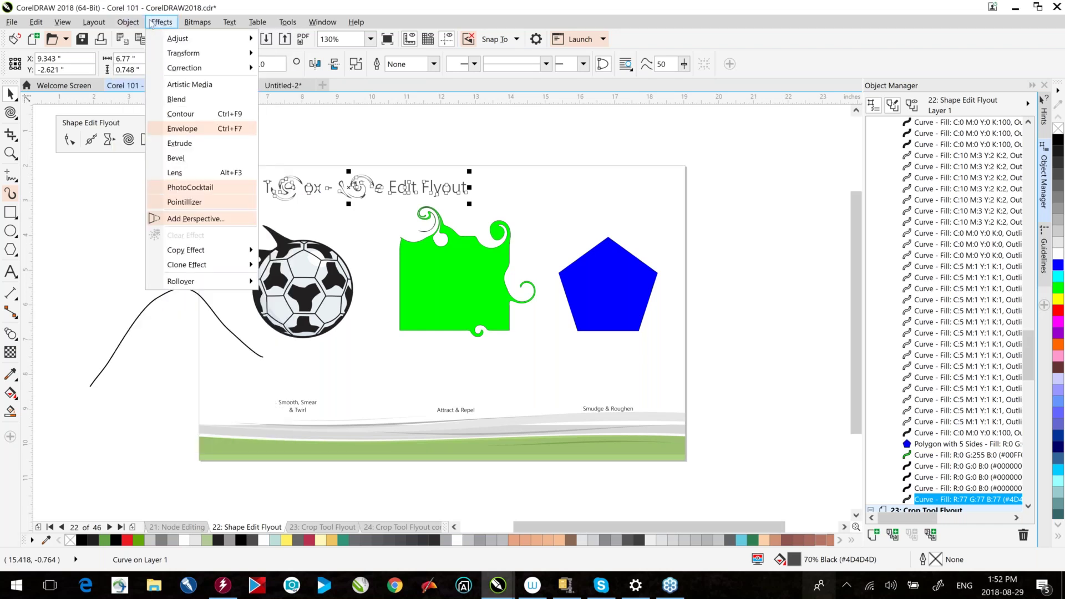
click(157, 23)
click(130, 23)
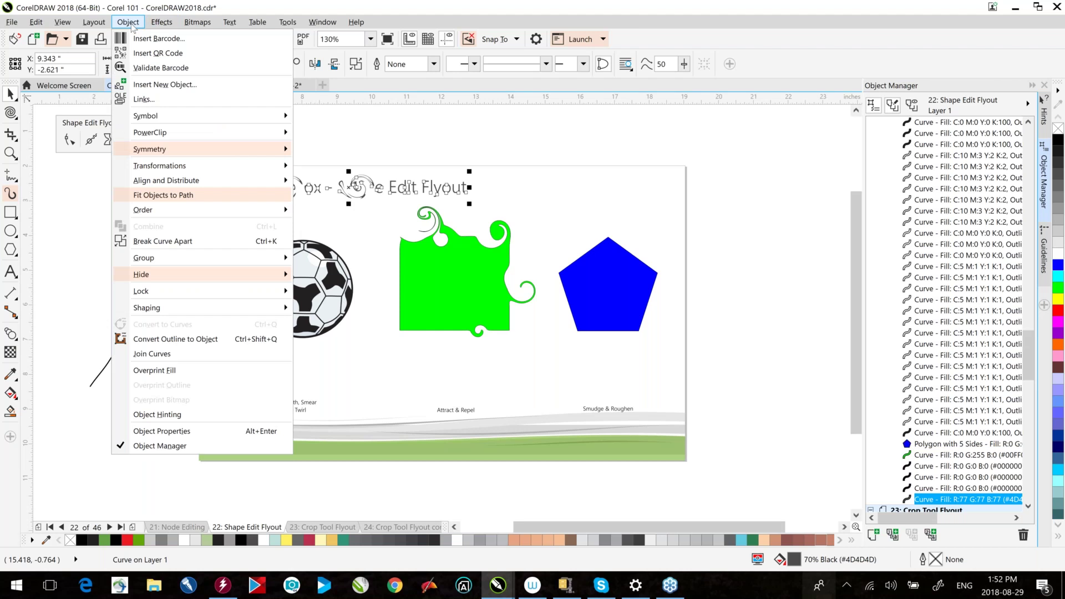
key(Escape)
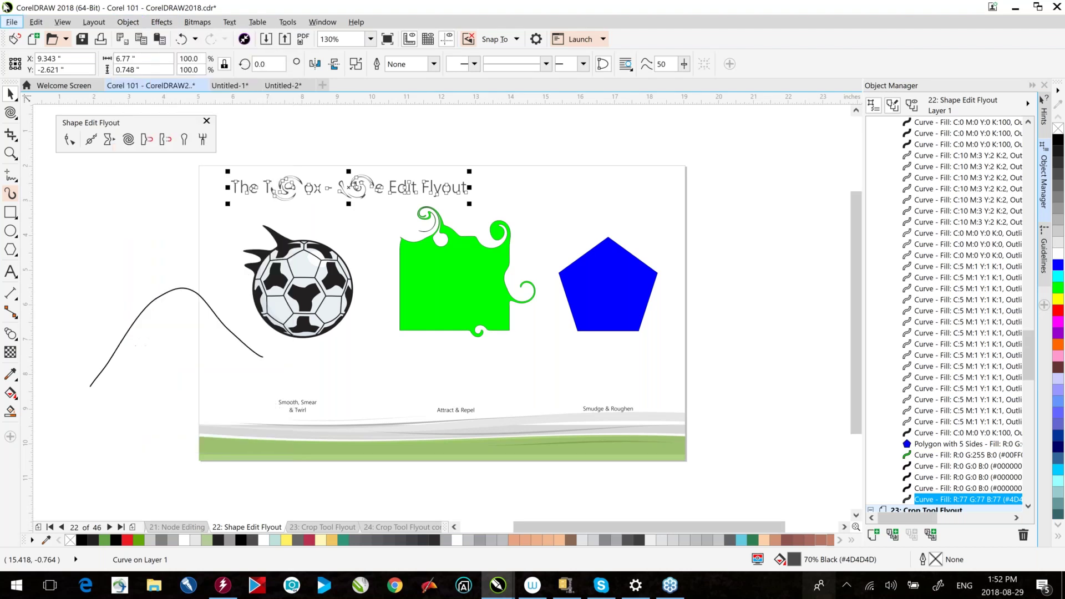
click(258, 21)
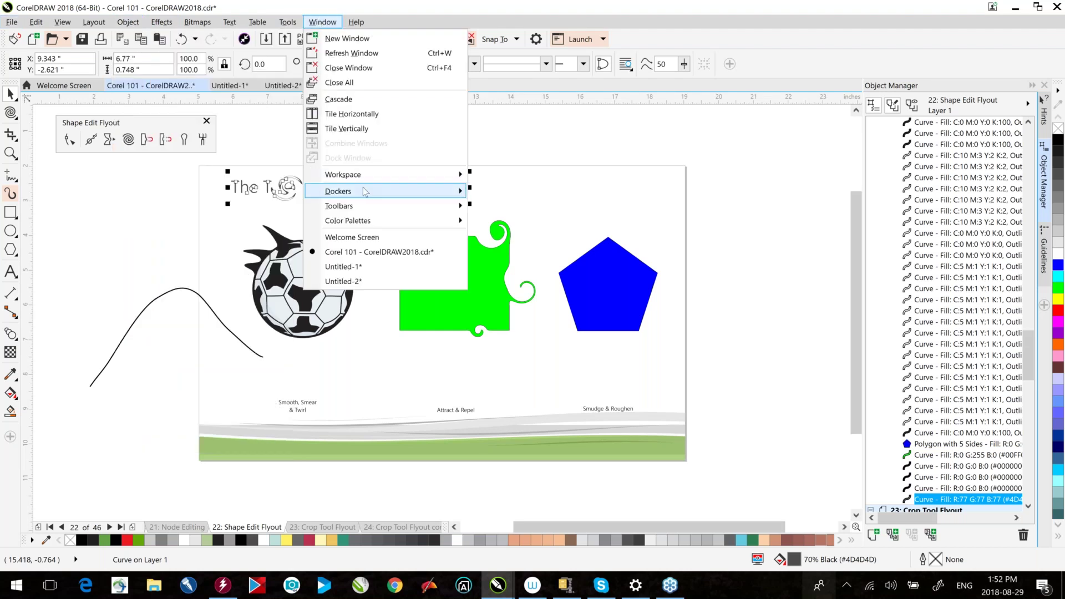
mouse_move(365, 191)
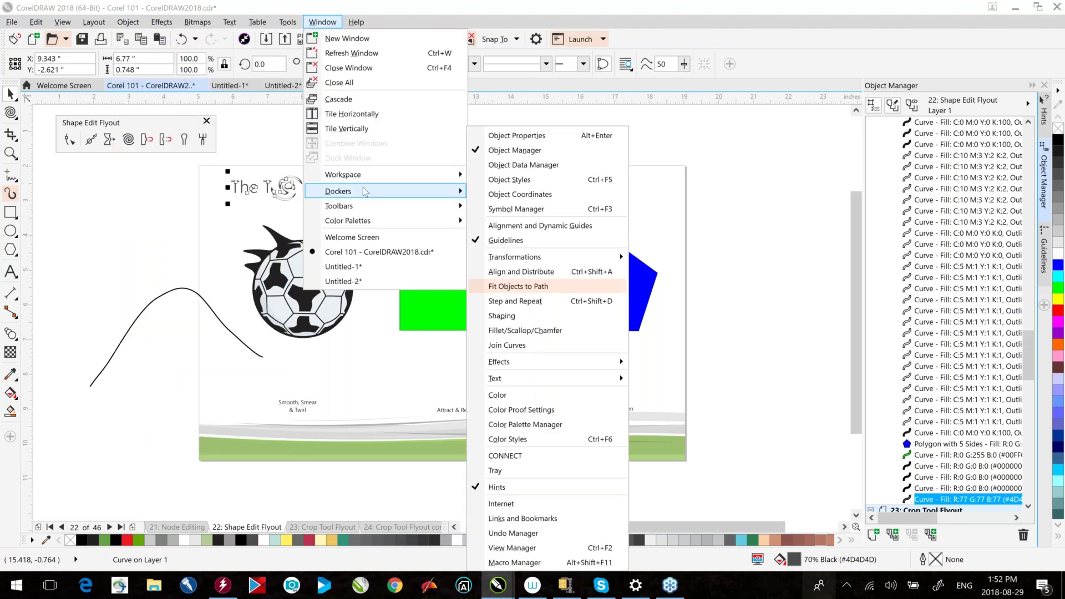
click(540, 225)
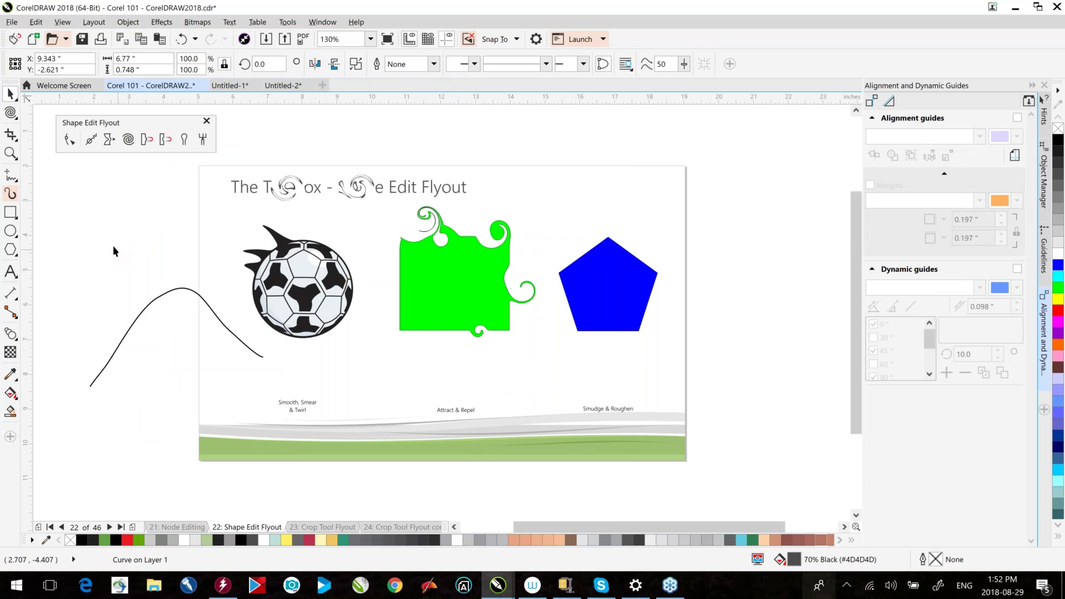
- Select the freehand curve and display the Hints docker, and deselect everything on the page
click(167, 296)
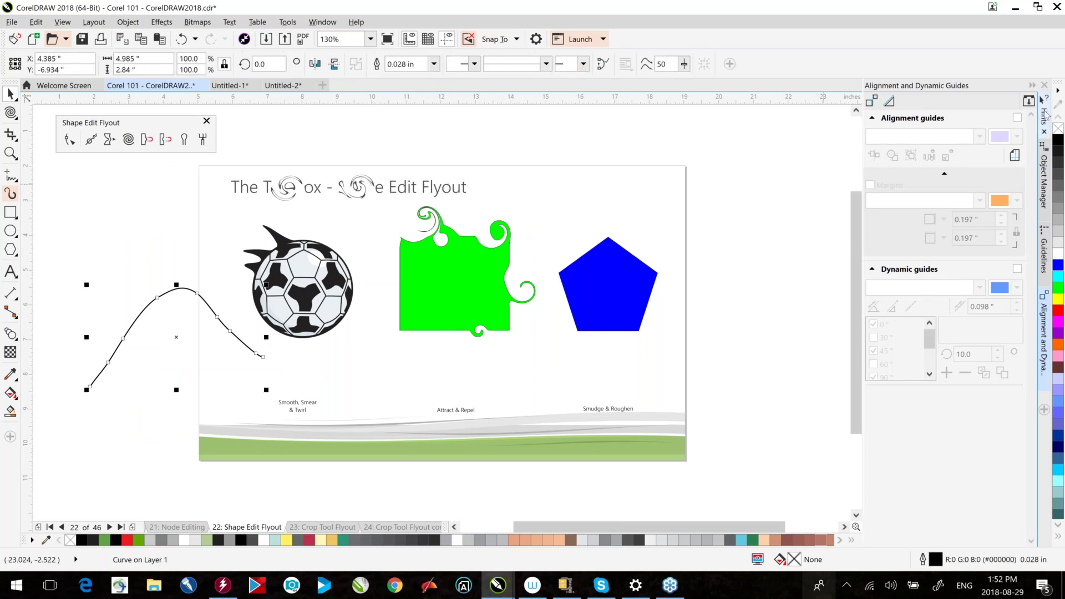
click(1043, 116)
click(604, 144)
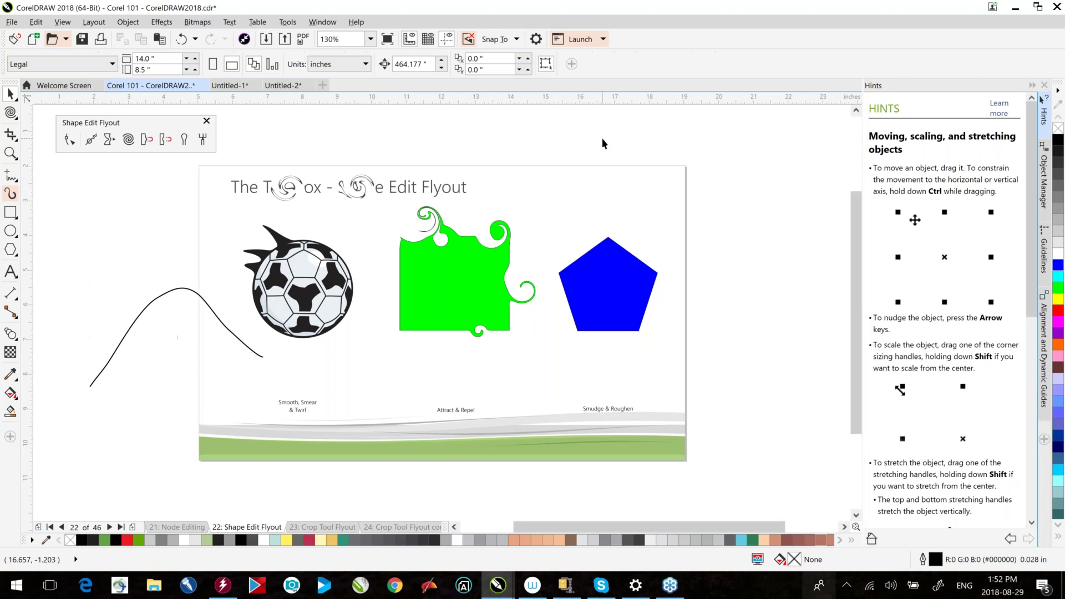
- Close the floating Shape Edit Flyout toolbar on page 23 and activate the Crop tool
key(Page_Down)
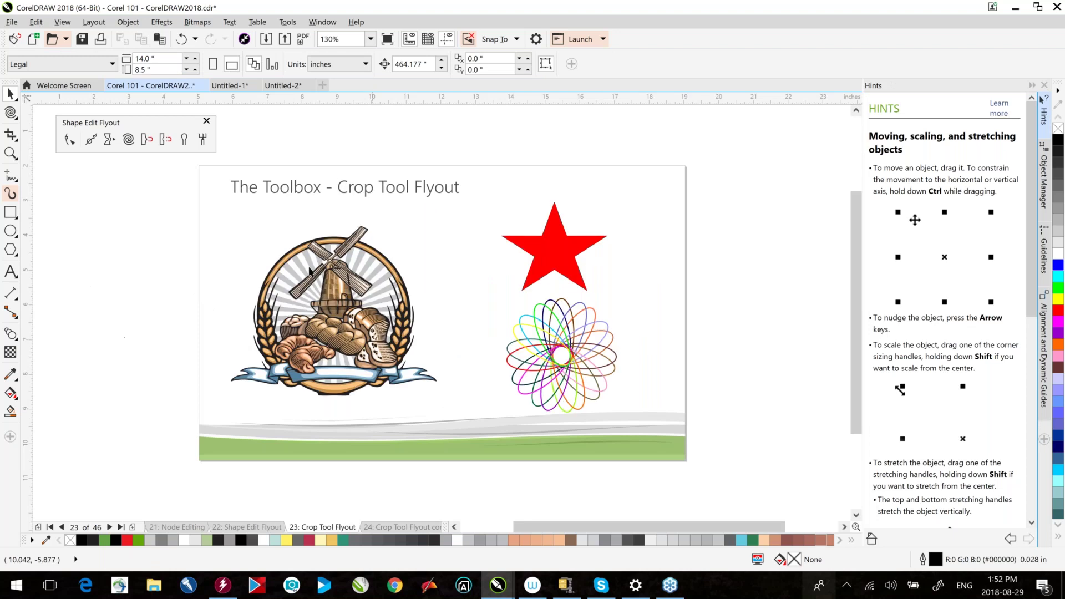
click(207, 121)
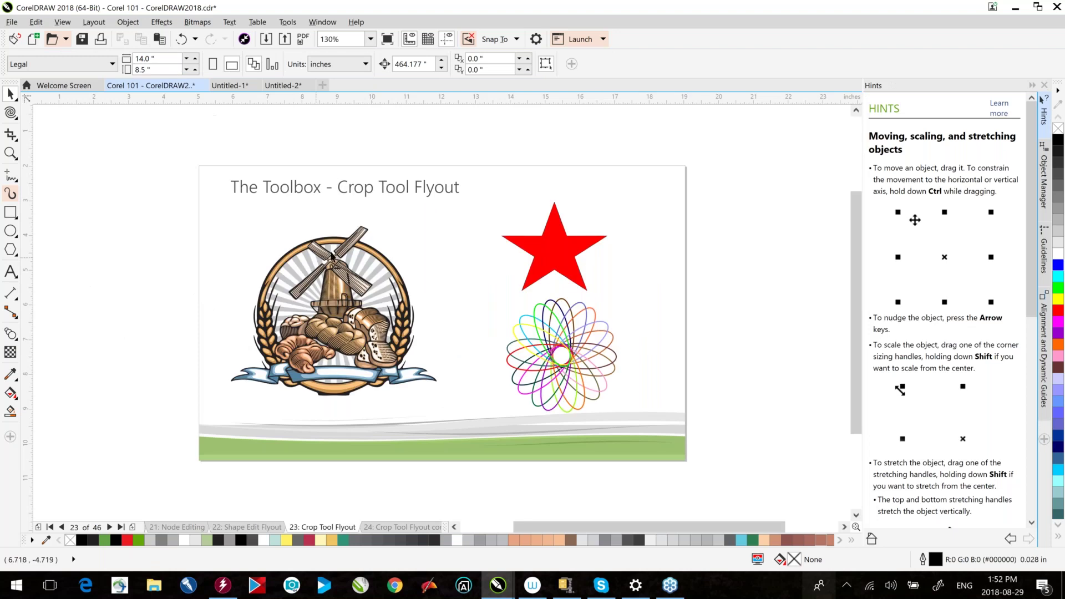
click(12, 137)
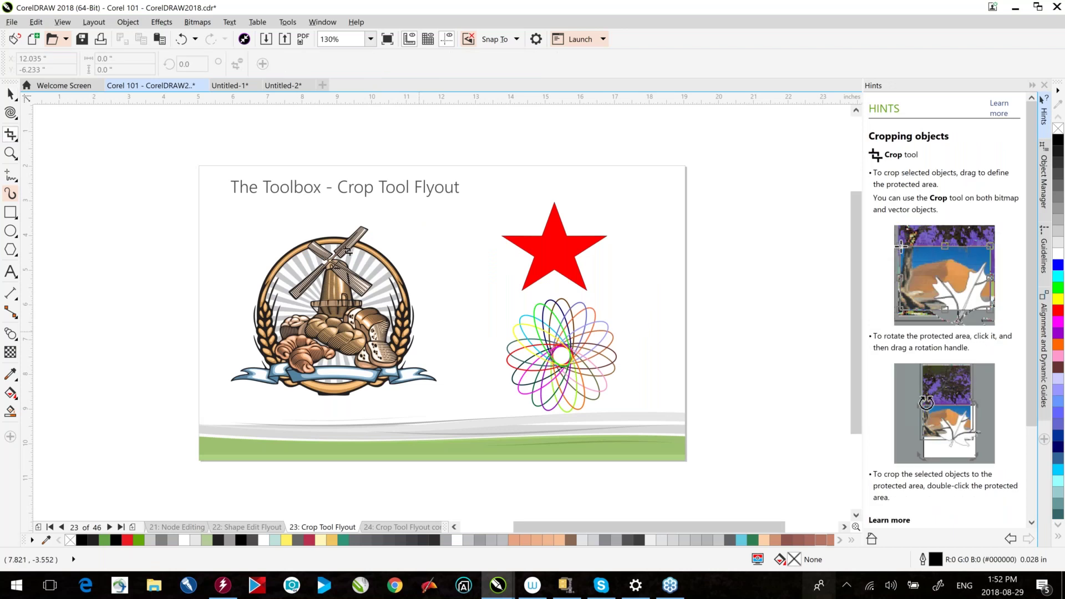
- Try cropping around the windmill emblem twice with no object selected, undoing each crop
drag(348, 252, 391, 391)
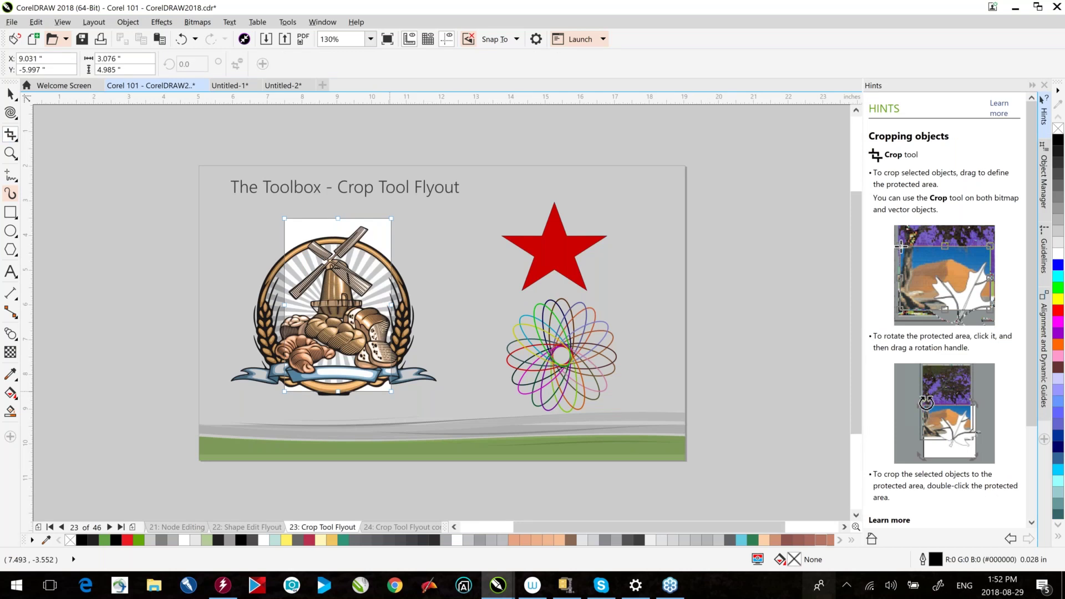
key(Escape)
key(Return)
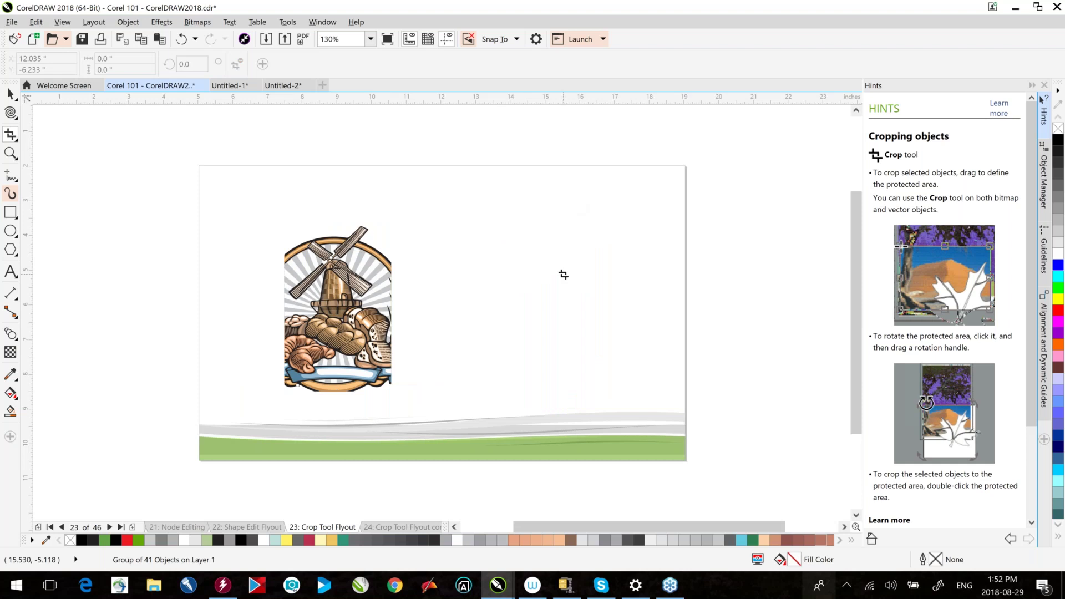
key(ctrl+z)
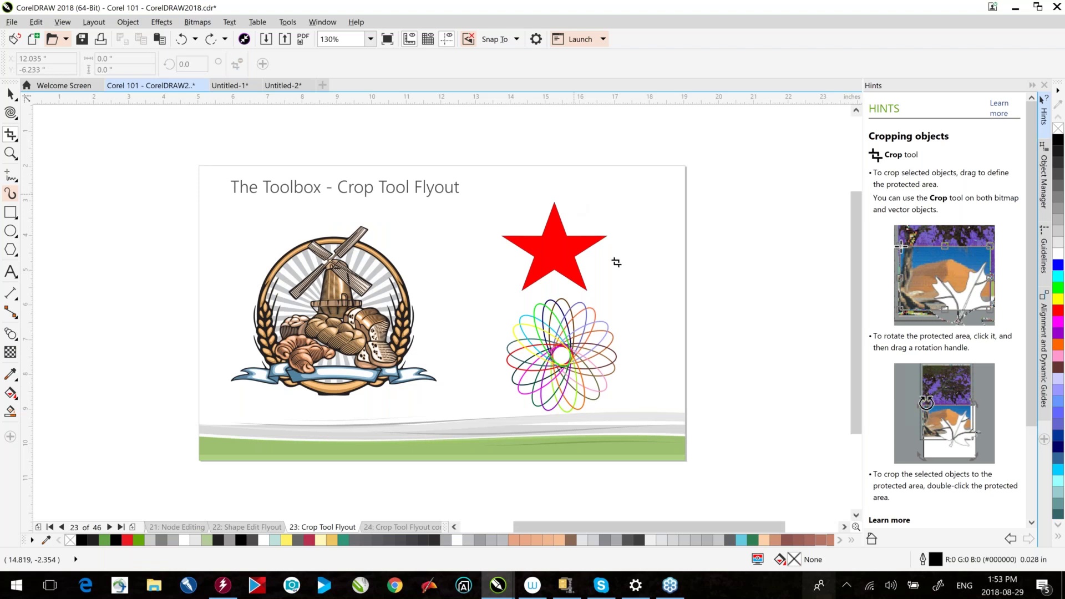
drag(277, 205, 404, 364)
double_click(304, 258)
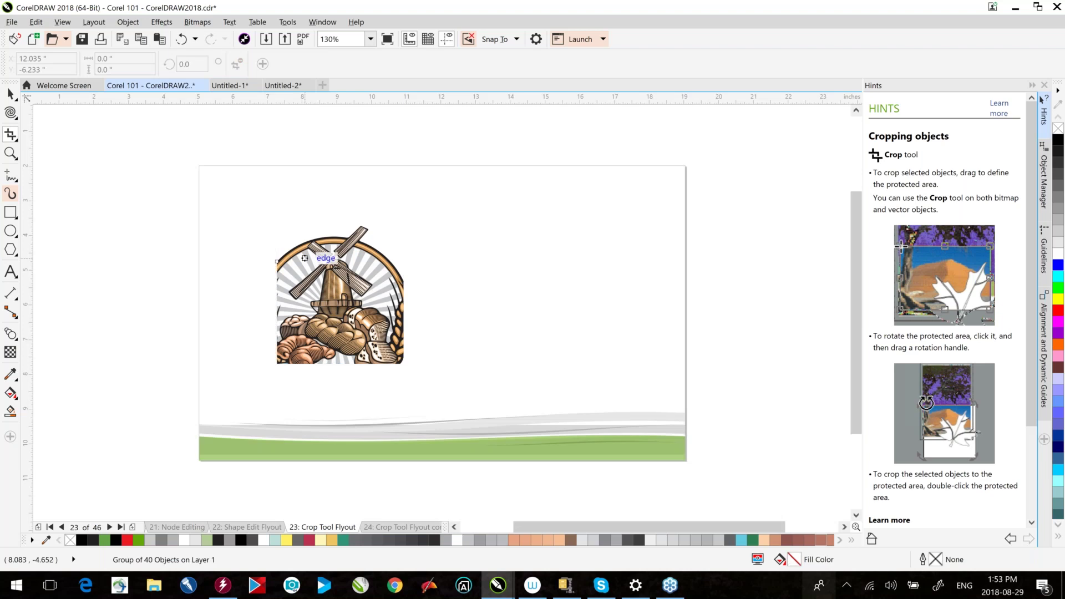
key(ctrl+z)
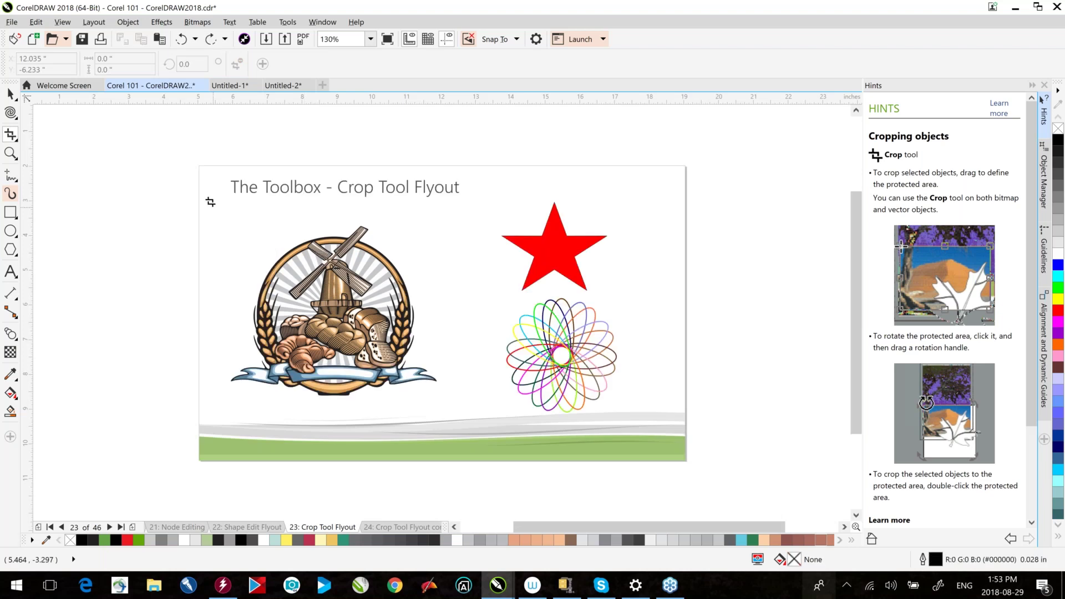
- Select the windmill emblem and crop only it to an area about 2.95 by 3.39 inches, and list the other crop tools
key(space)
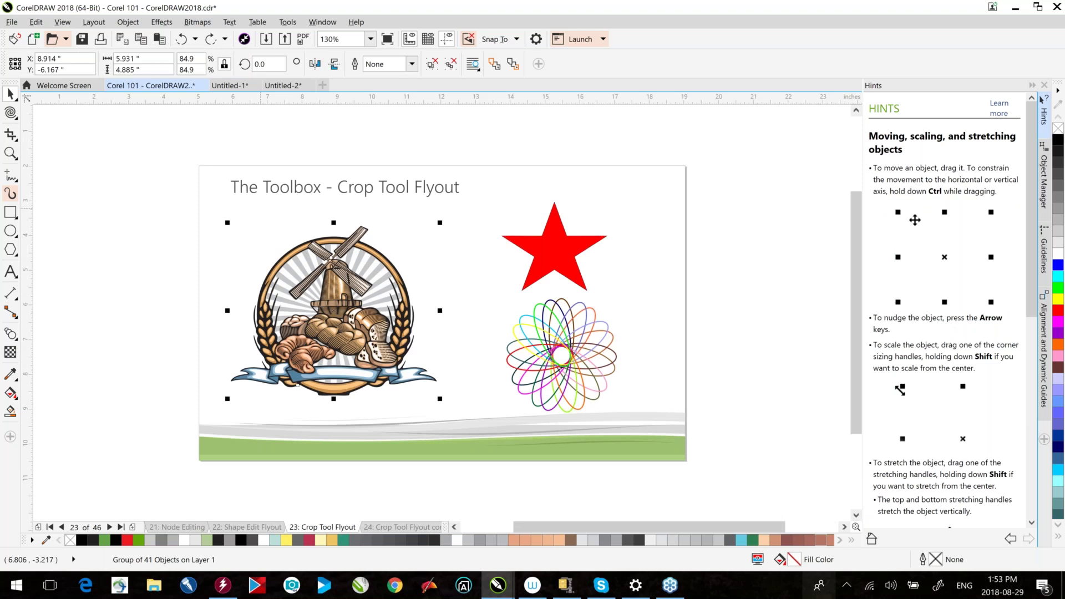
key(space)
drag(288, 207, 389, 325)
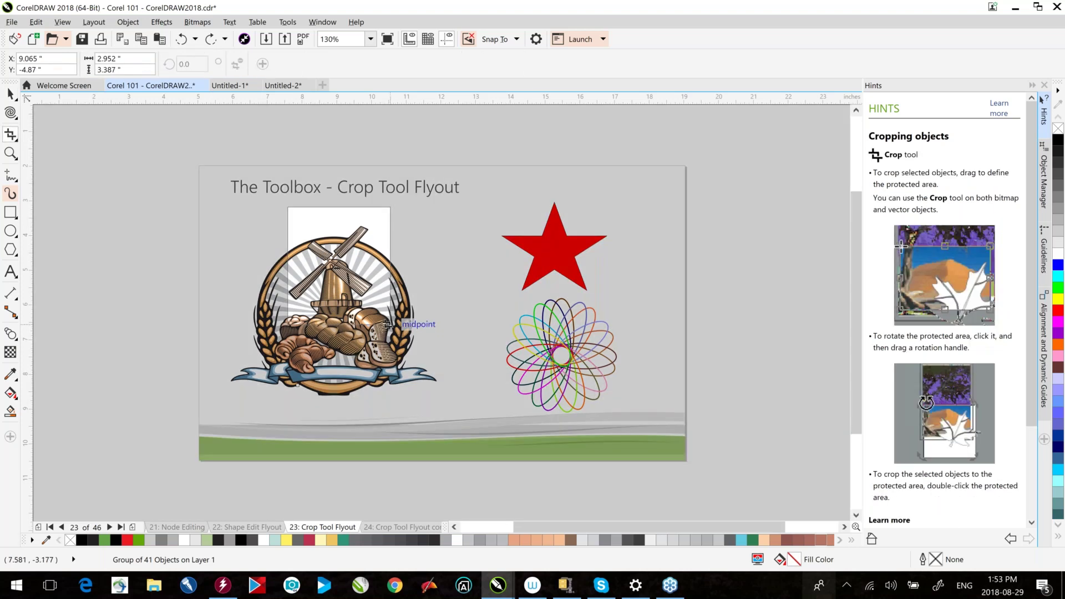
double_click(317, 243)
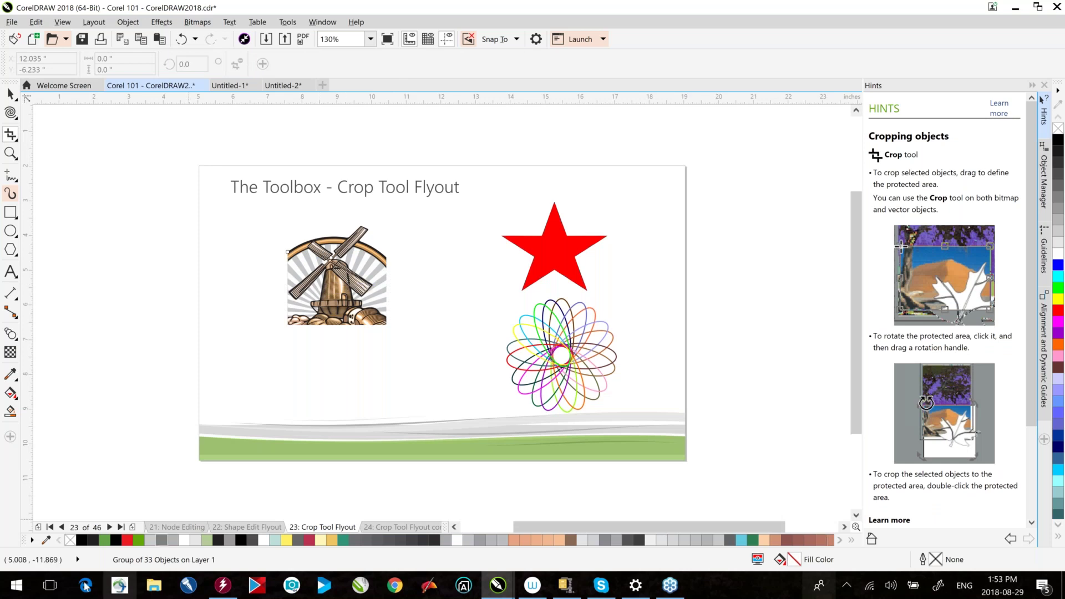
click(15, 138)
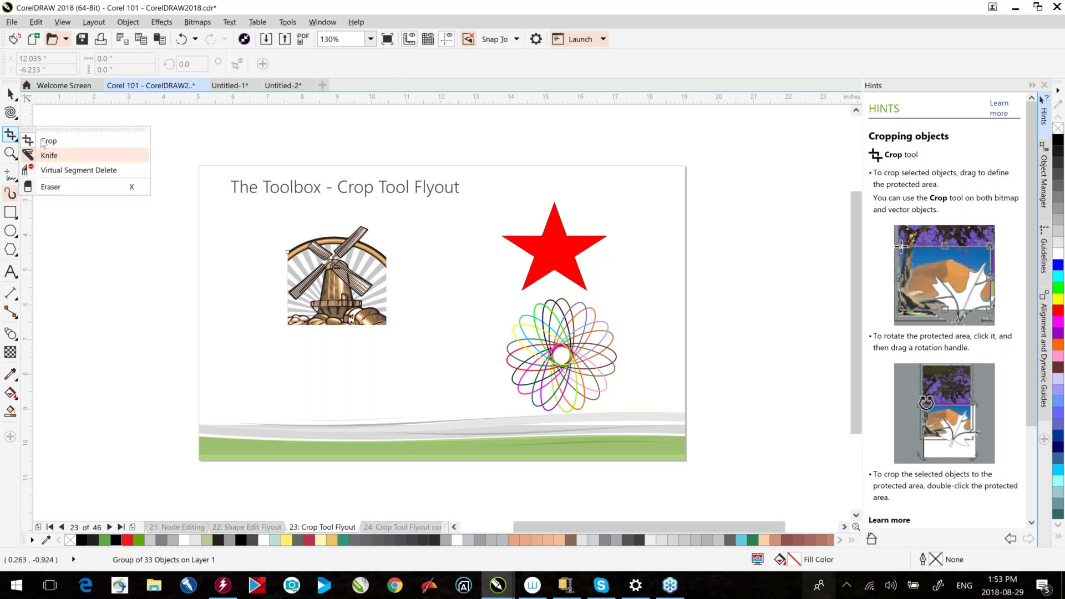
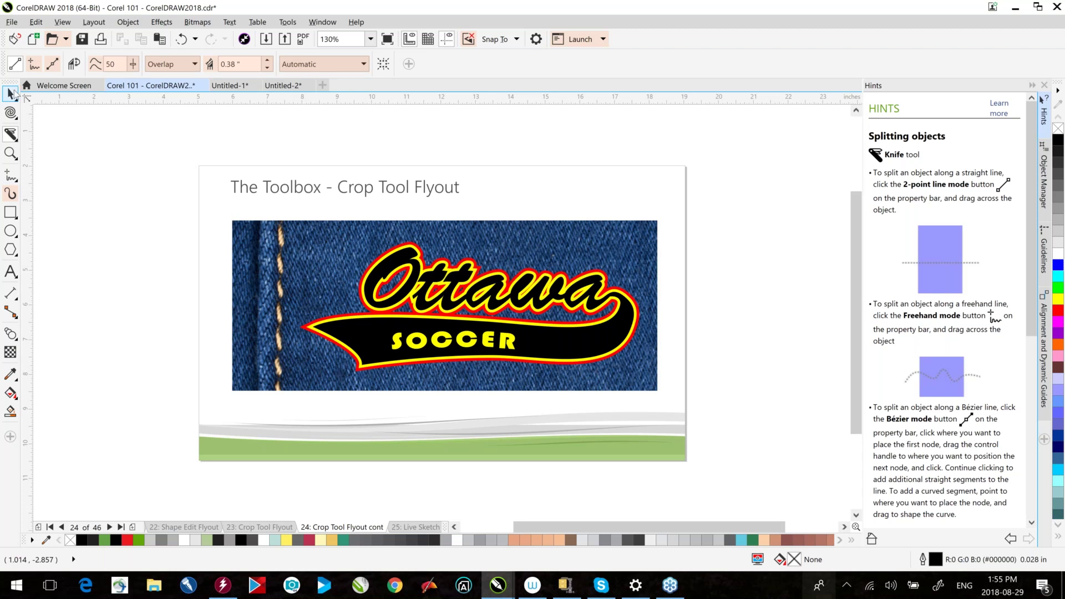
- Move the grouped Ottawa Soccer artwork on page 24 down and to the right, and ungroup it
click(11, 94)
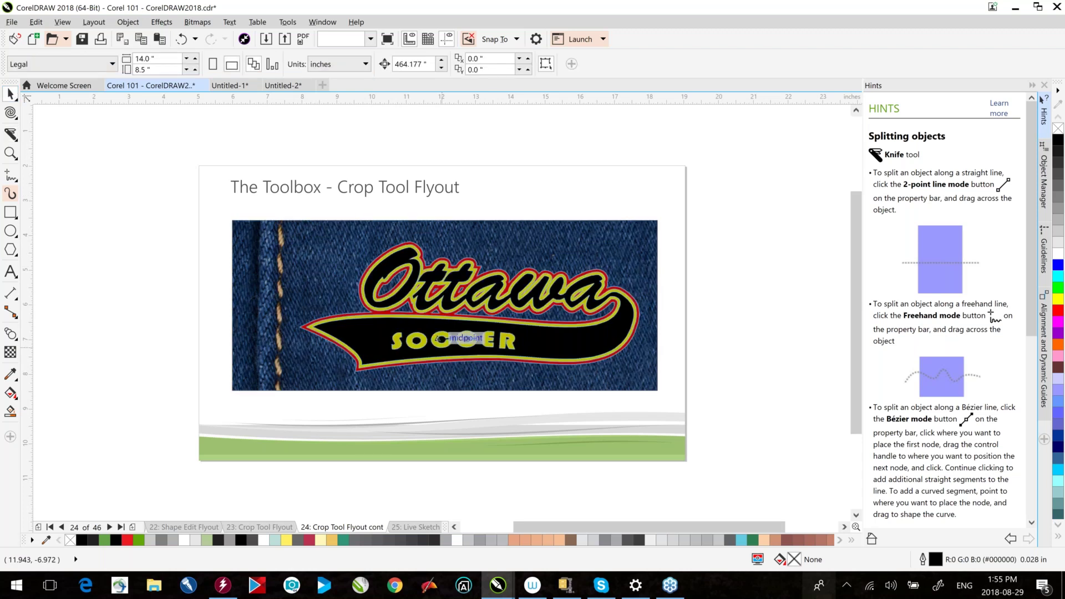
drag(442, 338, 503, 385)
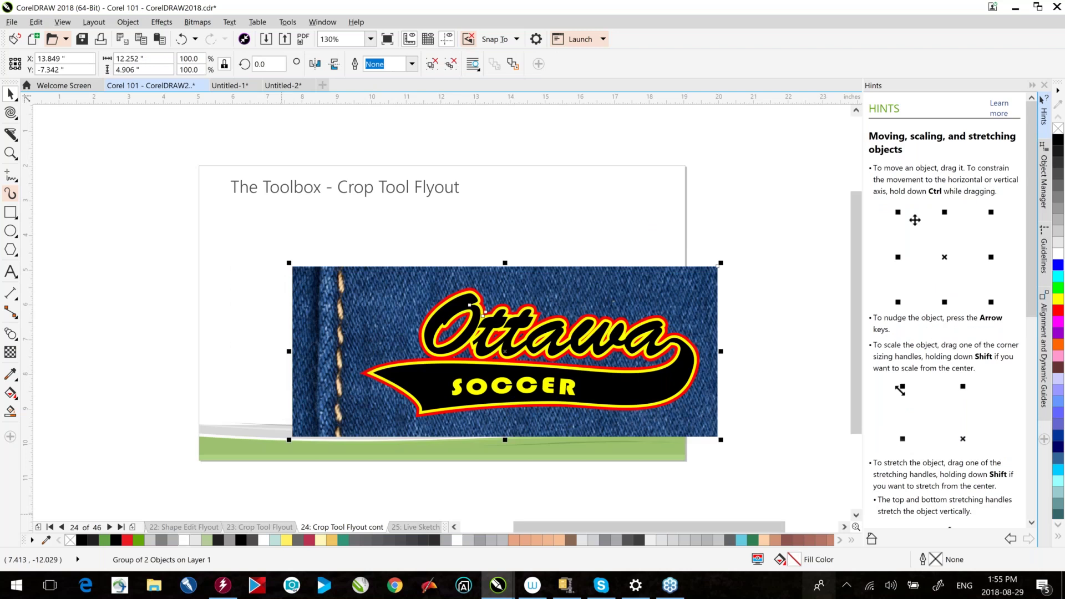
key(ctrl+u)
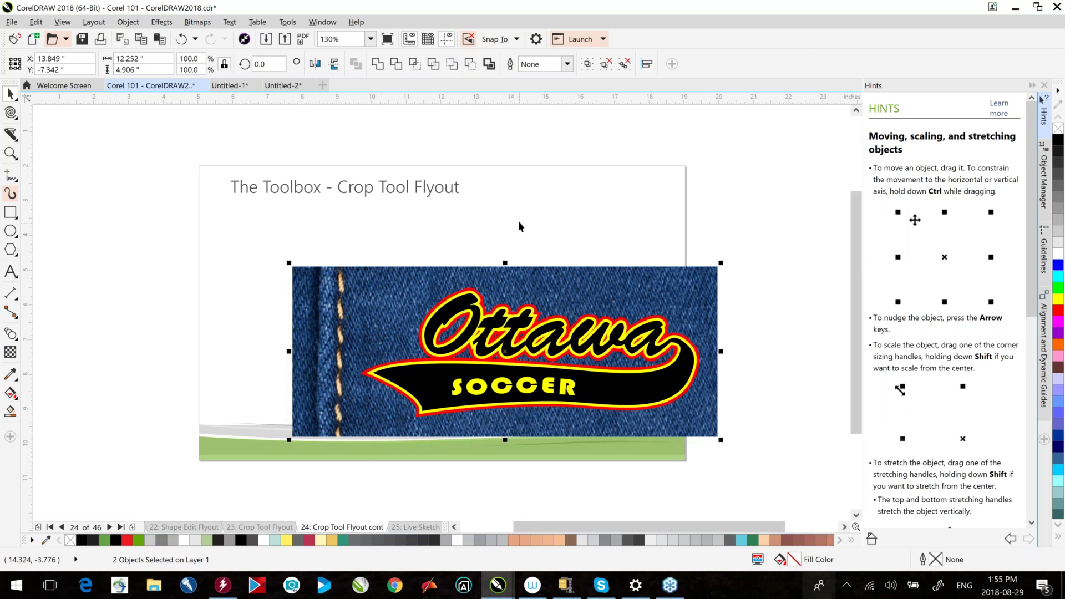
- Move the Ottawa Soccer logo off the denim bitmap to beyond the page's upper-right corner
drag(463, 265, 571, 134)
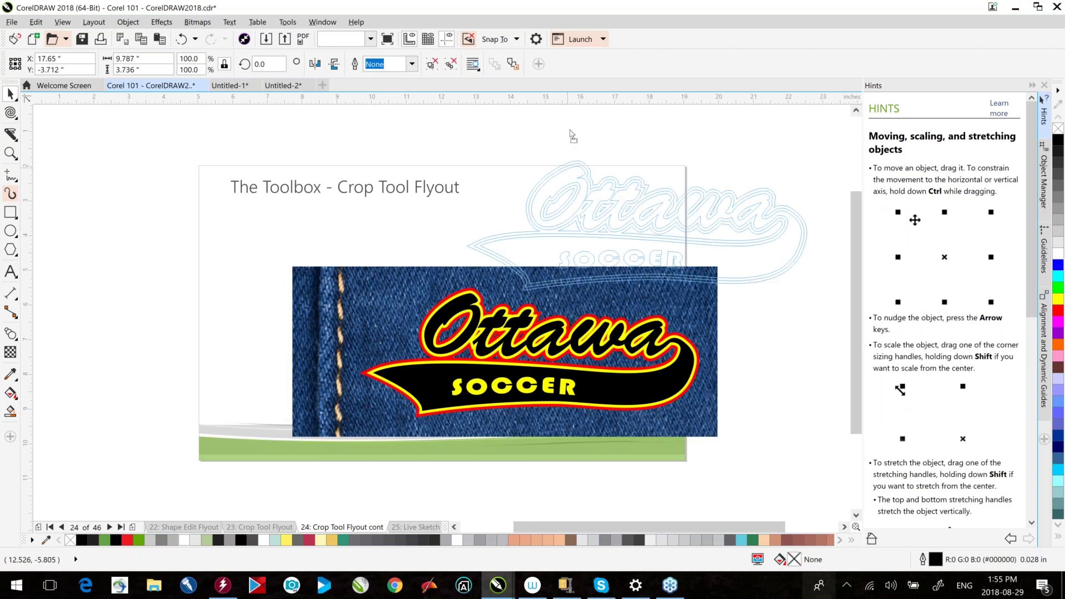
drag(571, 135, 571, 135)
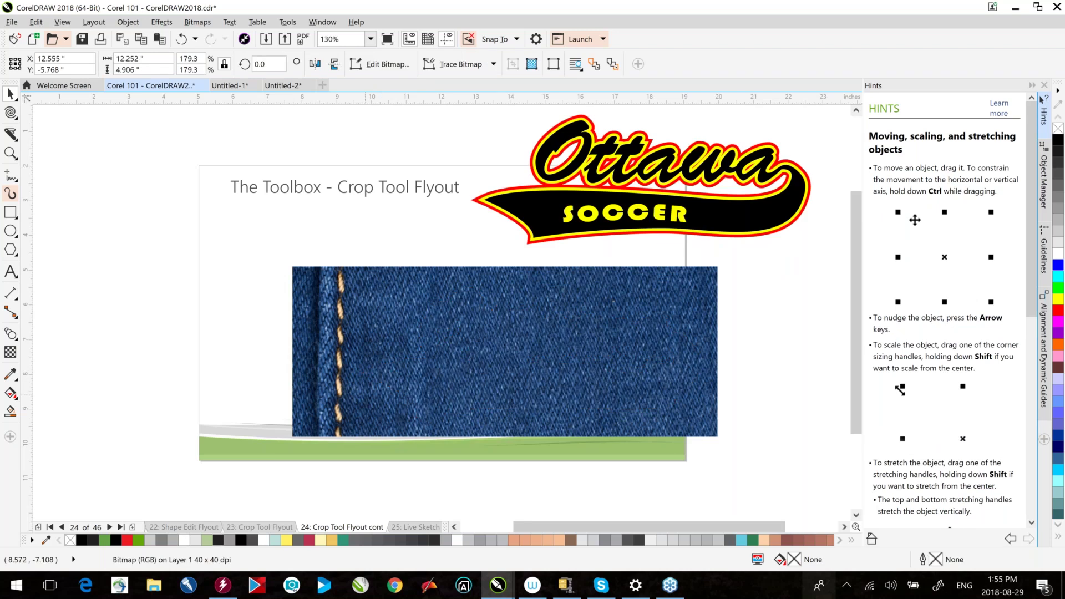
- Undo the last moves of the logo and the denim bitmap
key(ctrl+z)
key(ctrl+z)
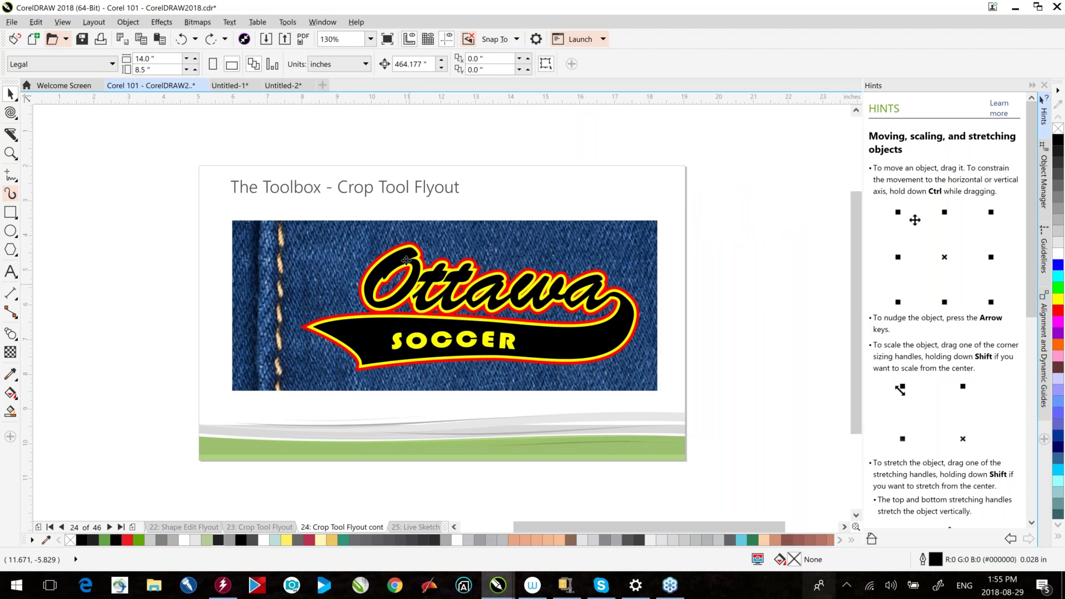
- Slice the grouped logo and denim vertically through the letters using the Knife tool with a 0.5-inch overlap, and select the result
click(406, 261)
click(10, 134)
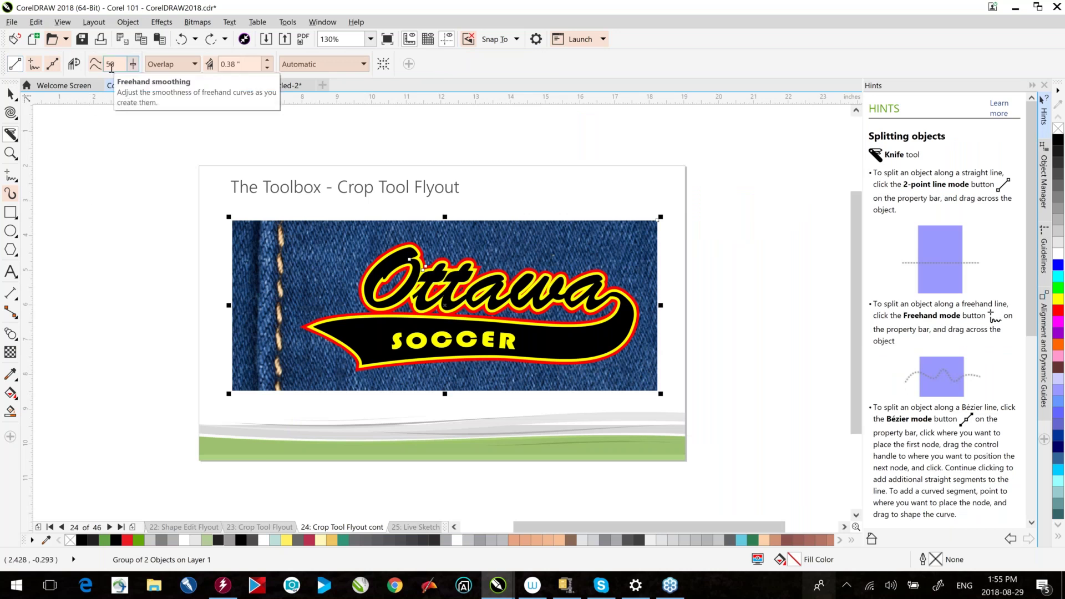
click(34, 65)
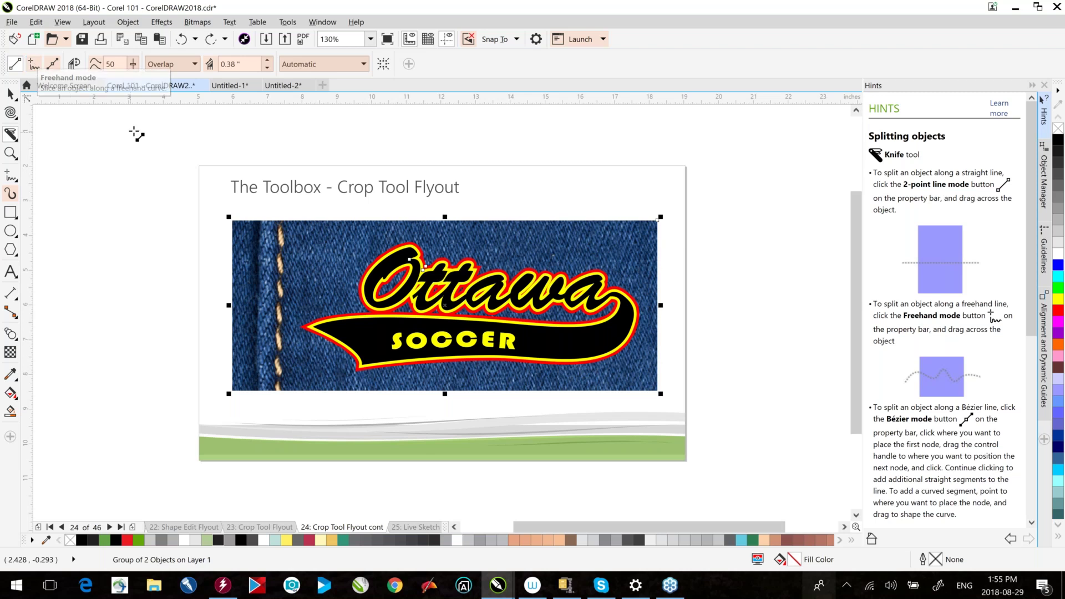
click(194, 64)
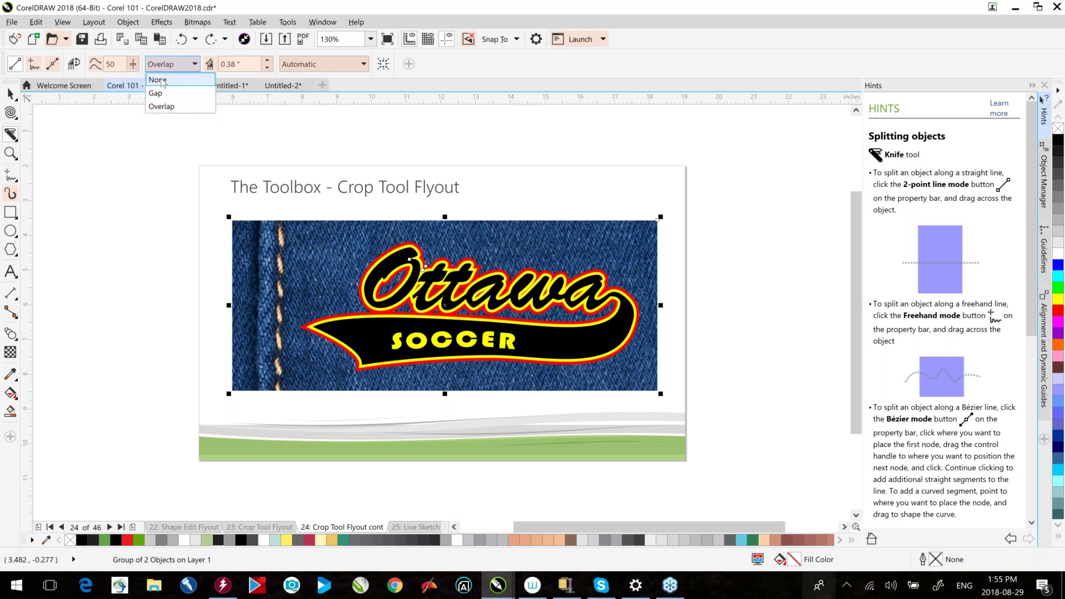
click(172, 65)
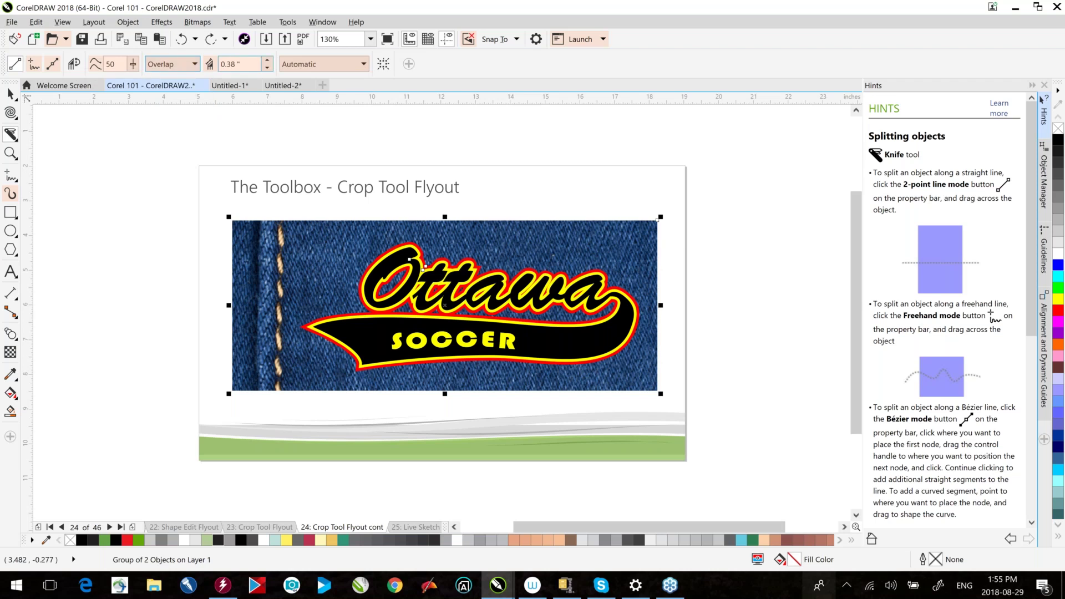
key(Tab)
text(.5)
drag(416, 218, 407, 435)
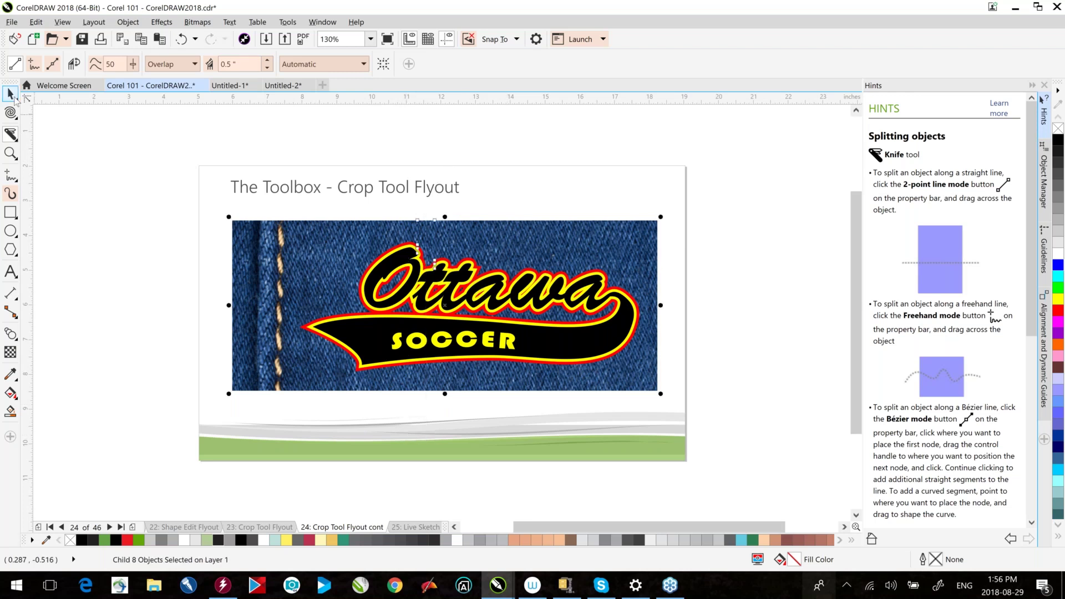
click(11, 96)
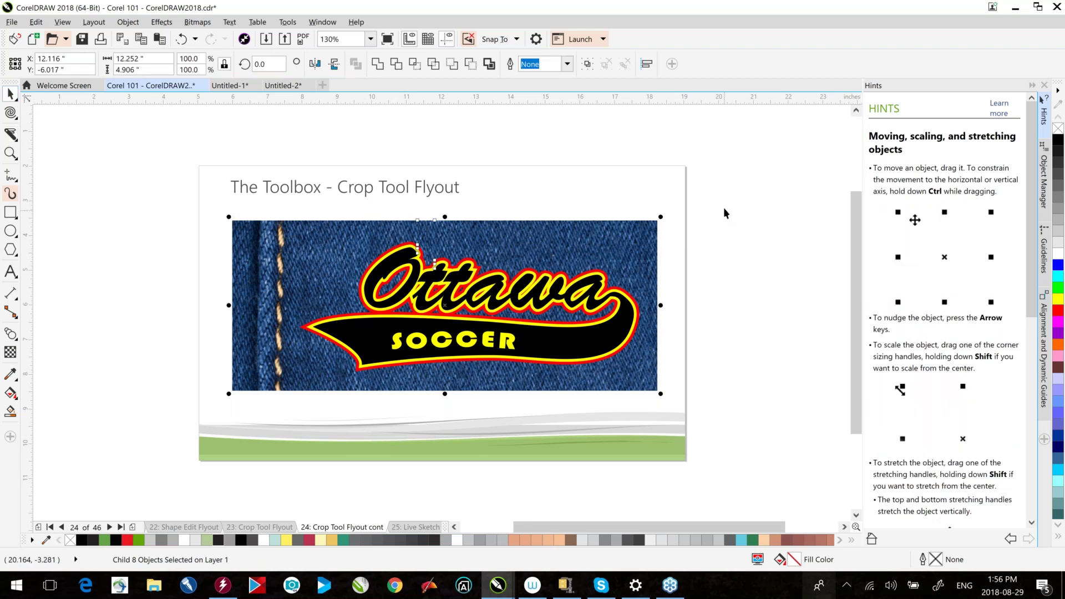
click(488, 254)
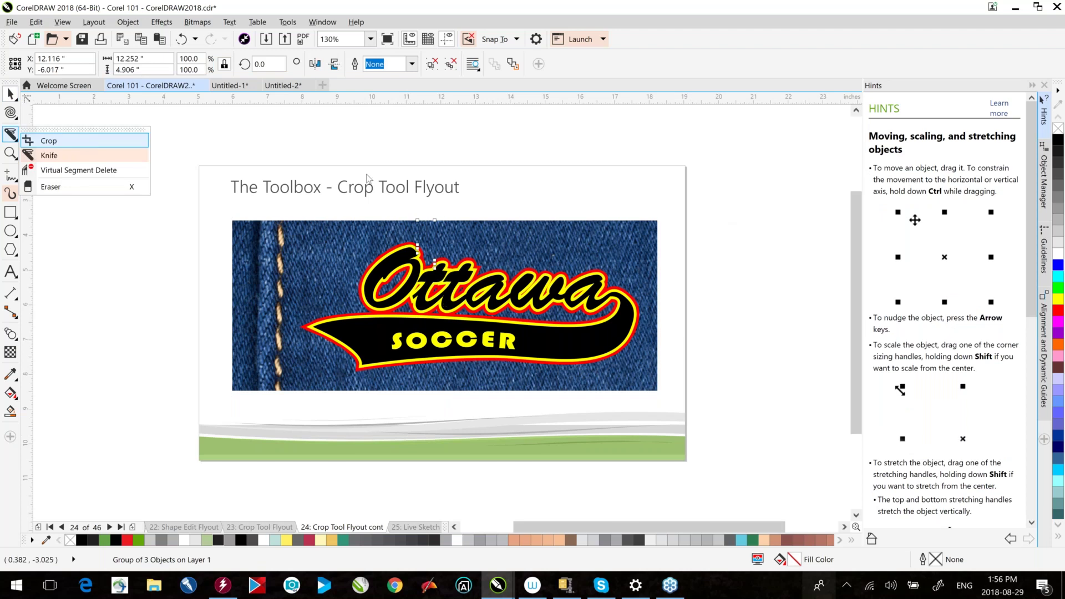
key(Return)
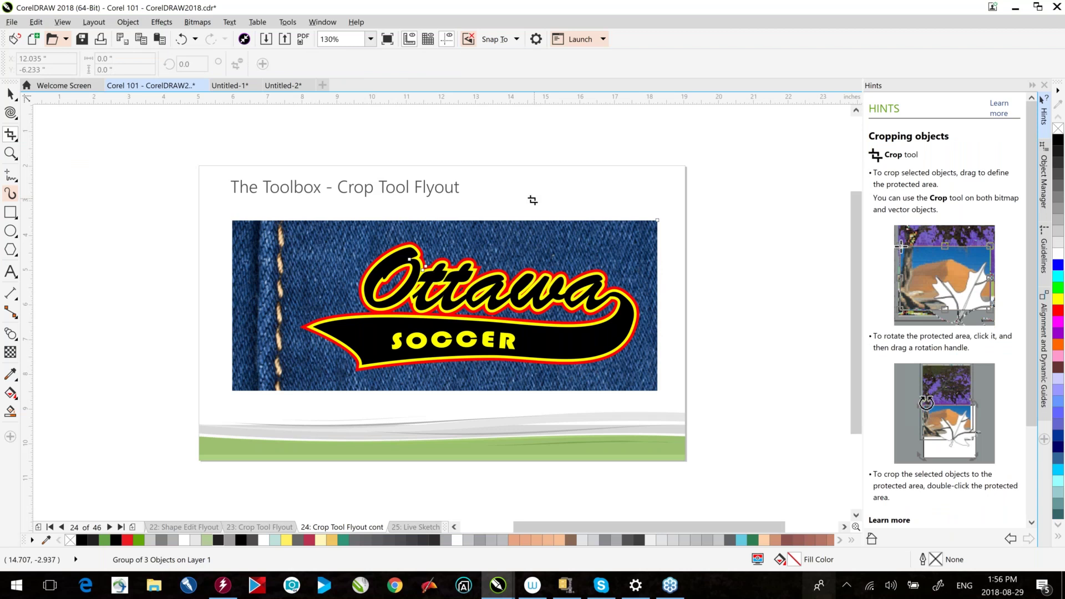
drag(314, 501, 347, 518)
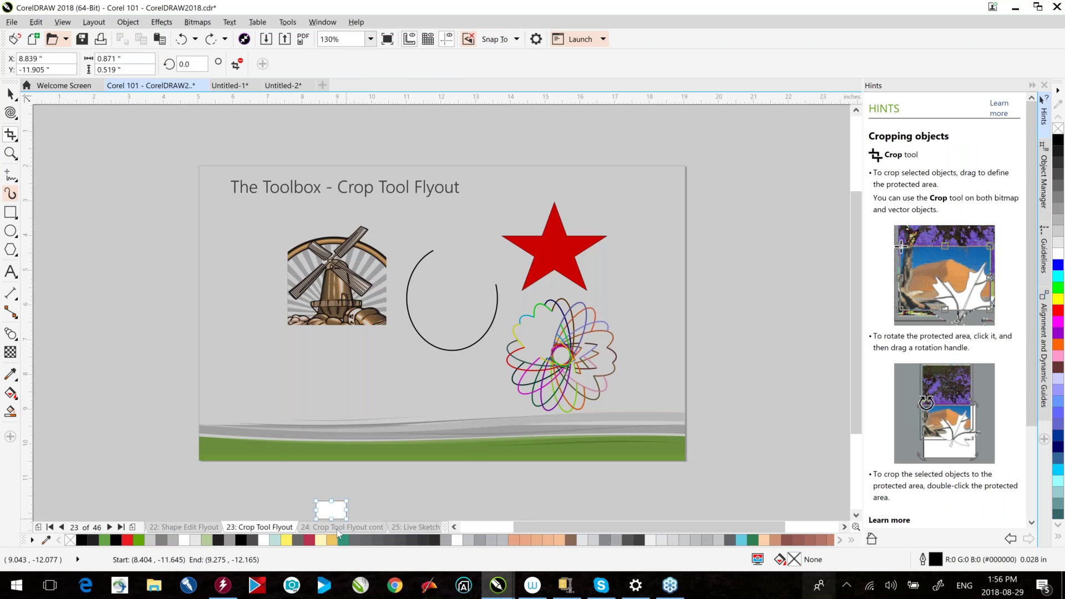
click(337, 528)
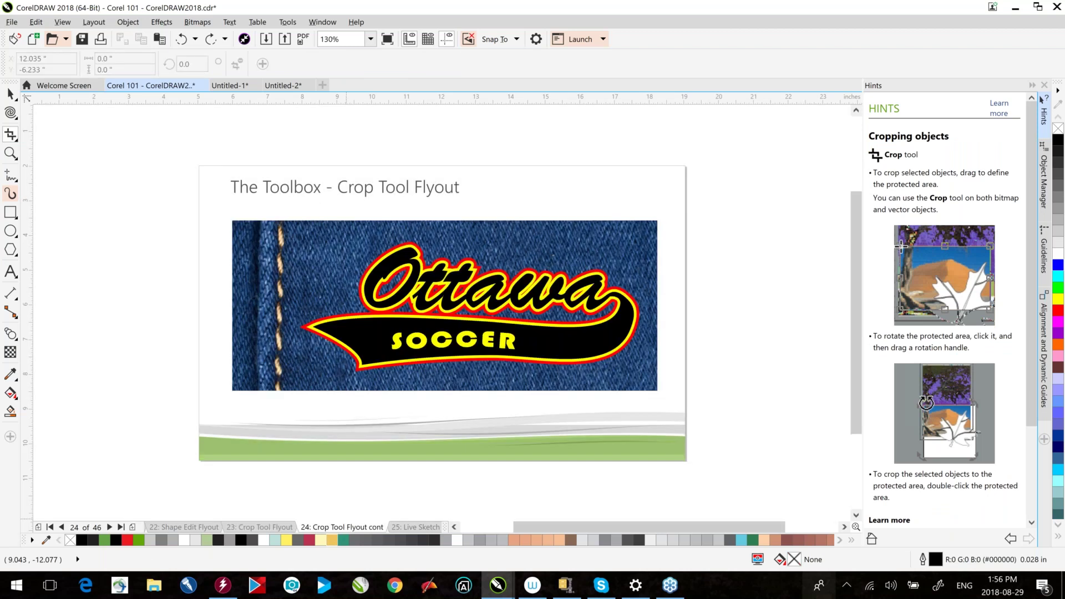
key(space)
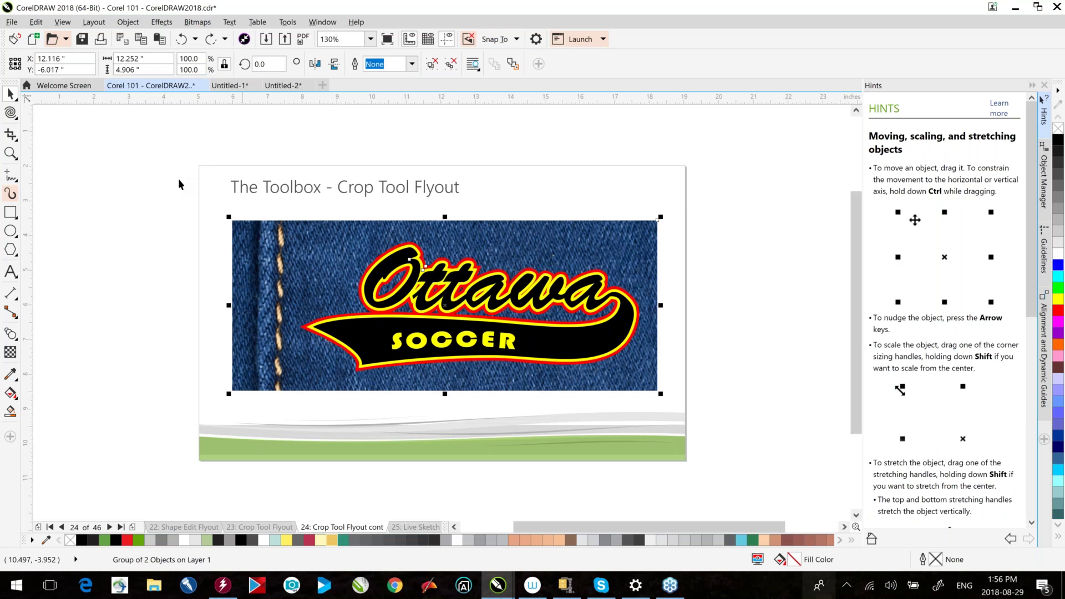
- Try a vertical Knife cut through the middle of the logo and denim group with a 0.5-inch gap, and undo it
click(15, 138)
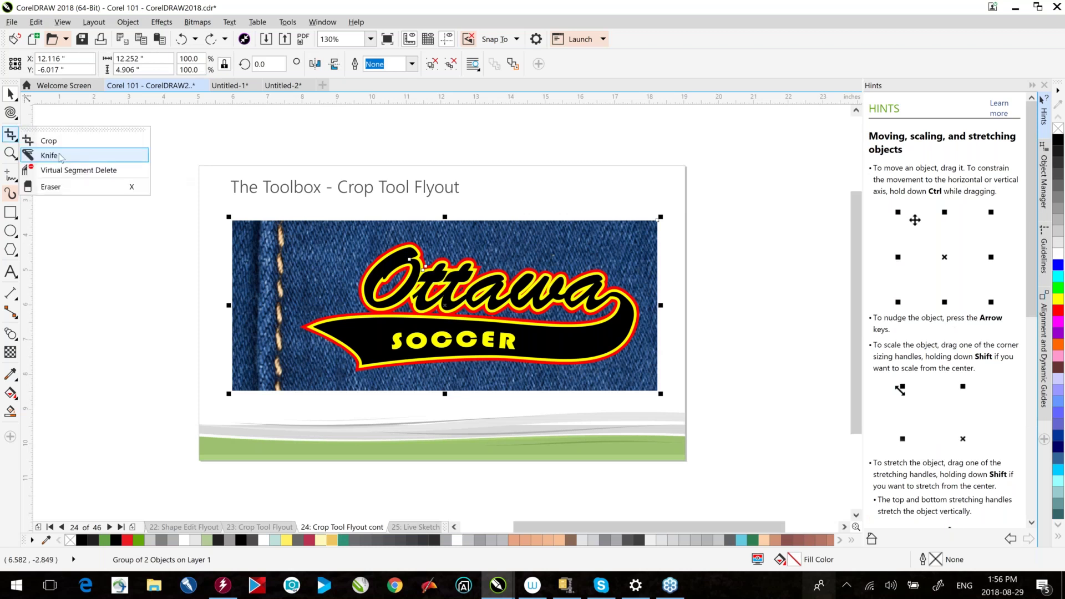
click(50, 156)
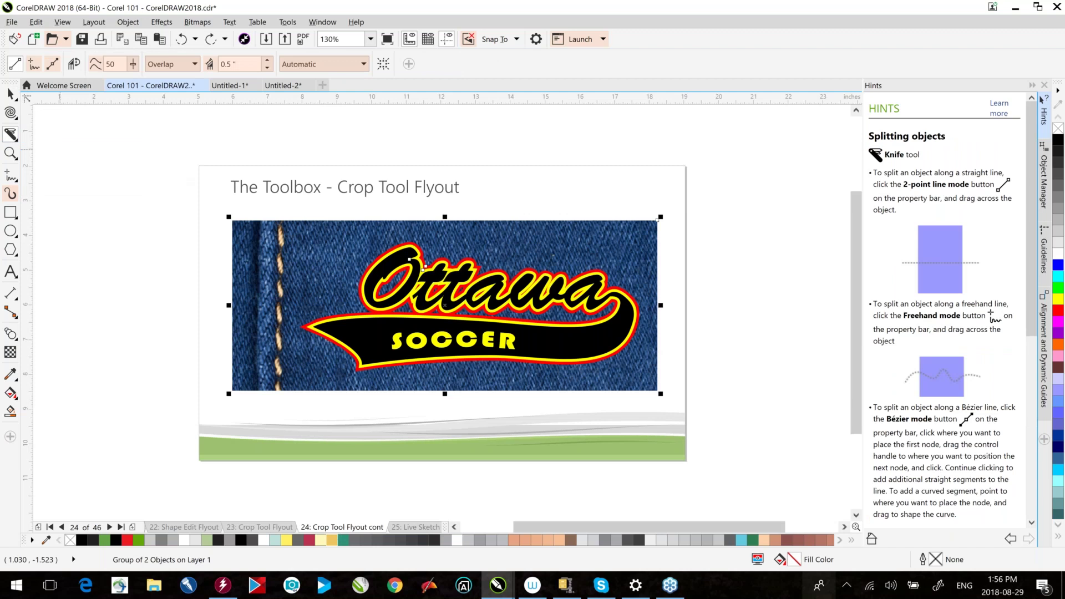
click(172, 63)
click(160, 95)
drag(473, 207, 469, 409)
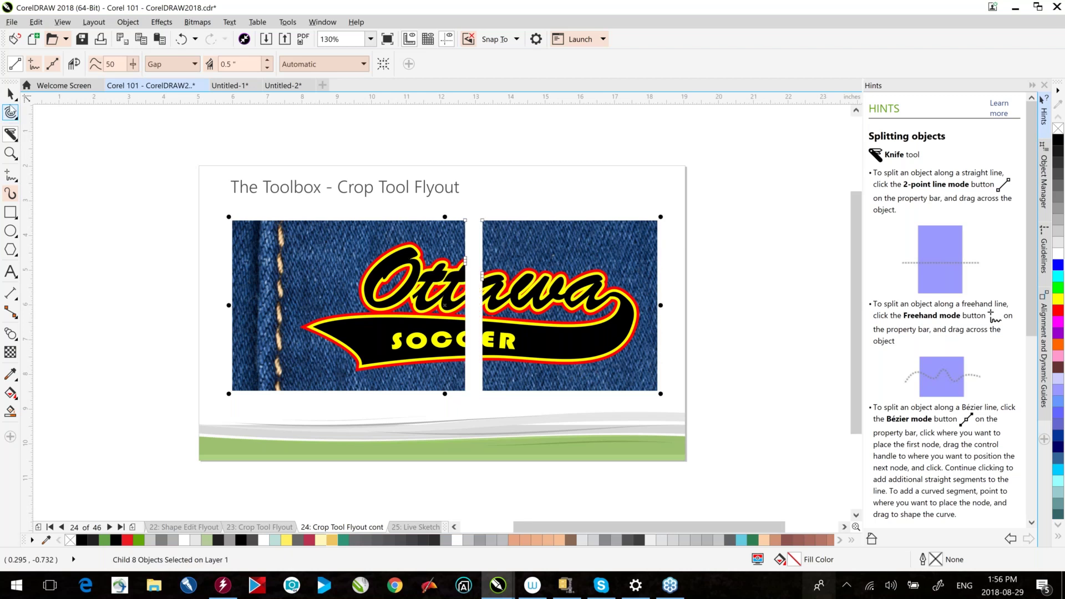
key(ctrl+z)
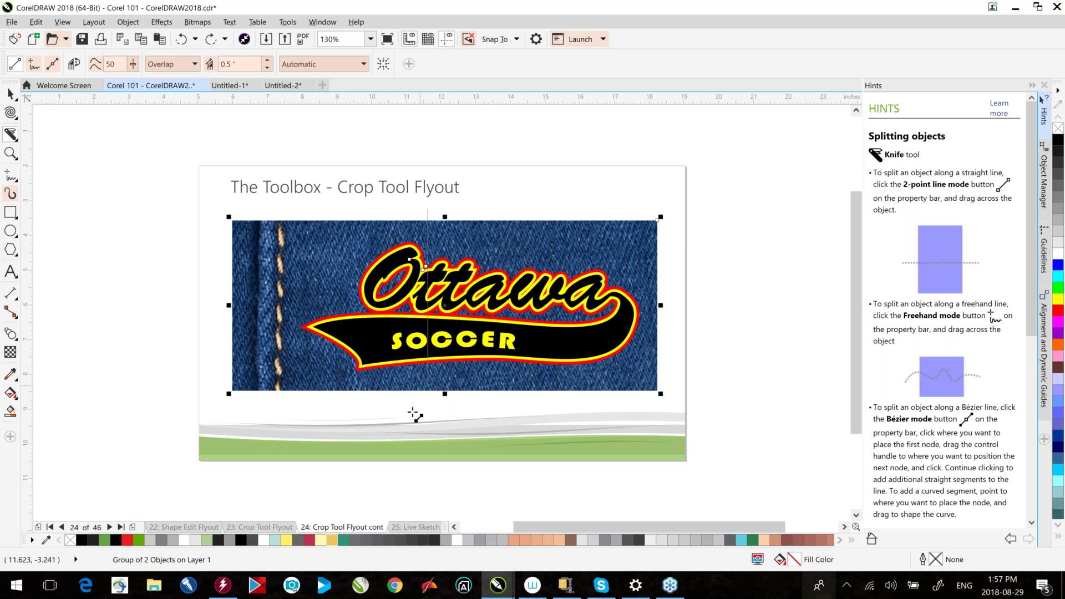
- Slice the logo and denim group vertically with the Knife tool at a 0.5-inch overlap, and ungroup the resulting pieces
drag(414, 413, 413, 413)
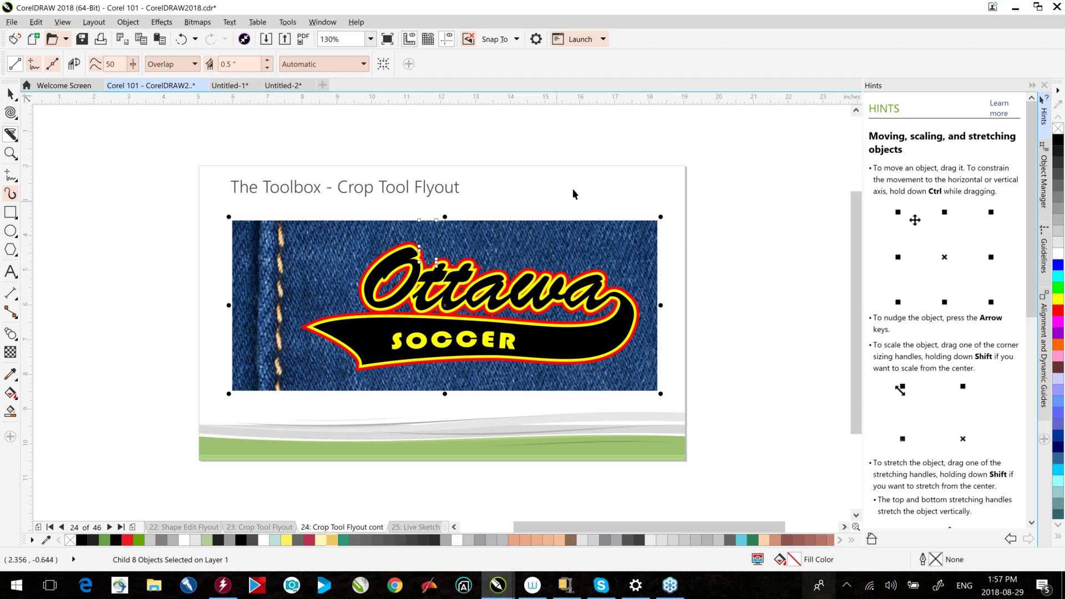
key(space)
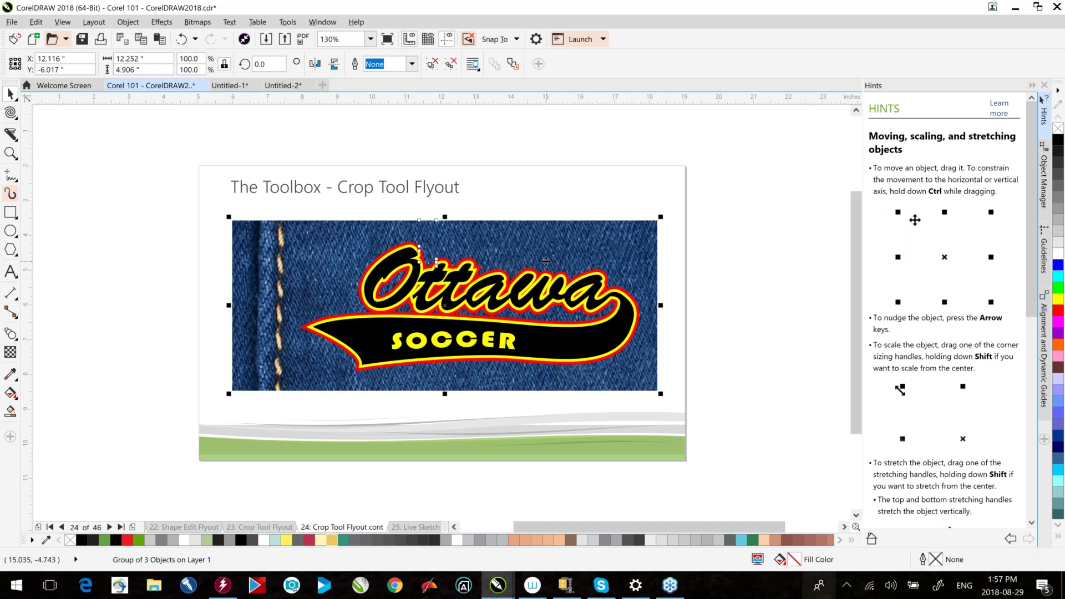
key(ctrl+u)
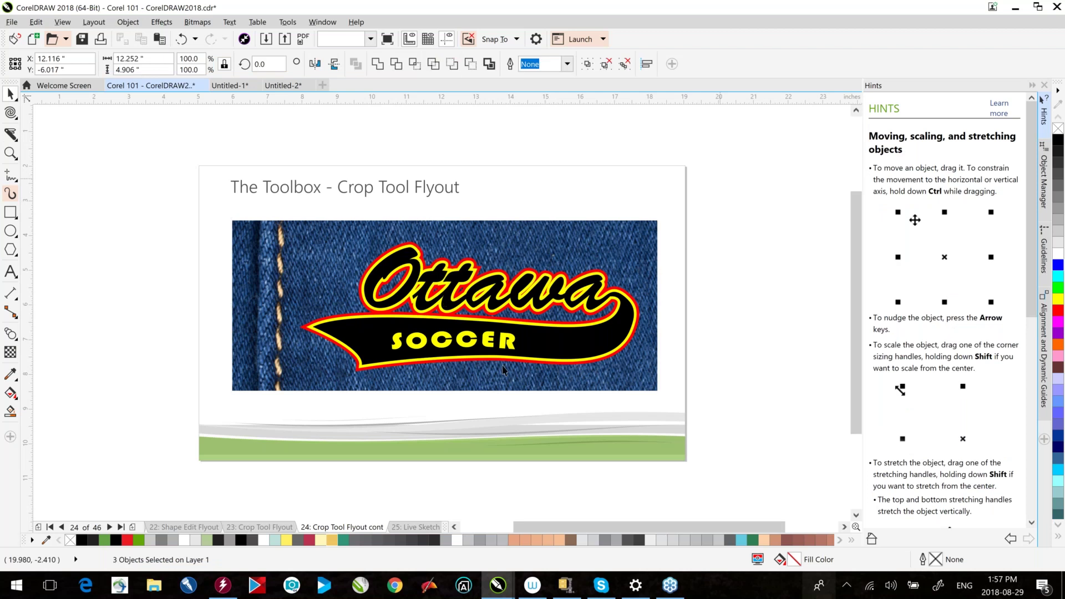
- Move the logo and the right denim piece apart to expose the overlapping cut, and bring both back over the left denim piece
drag(503, 370, 536, 409)
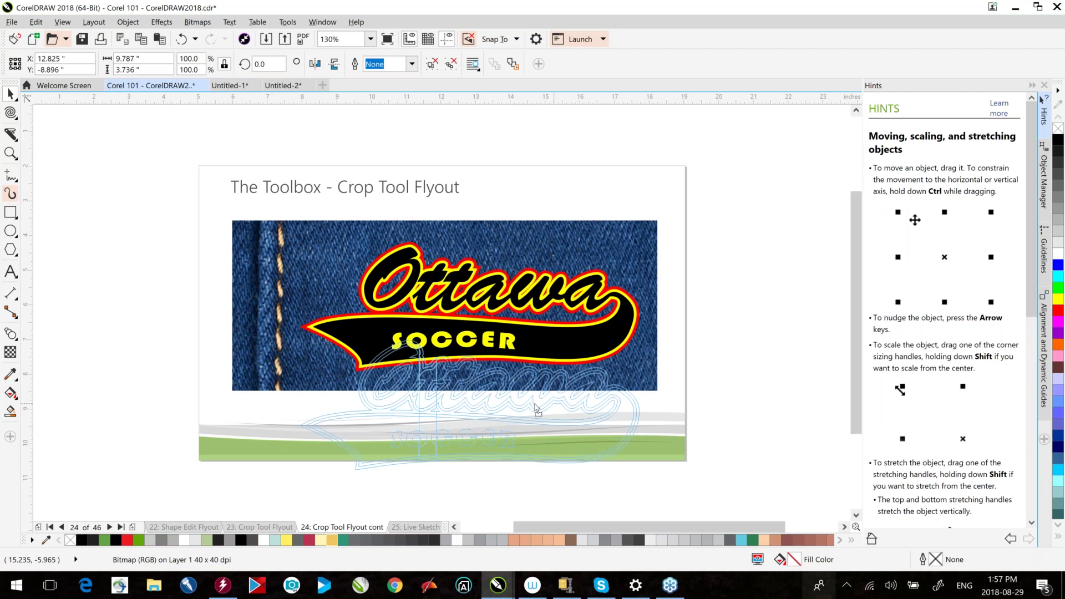
drag(483, 271, 480, 181)
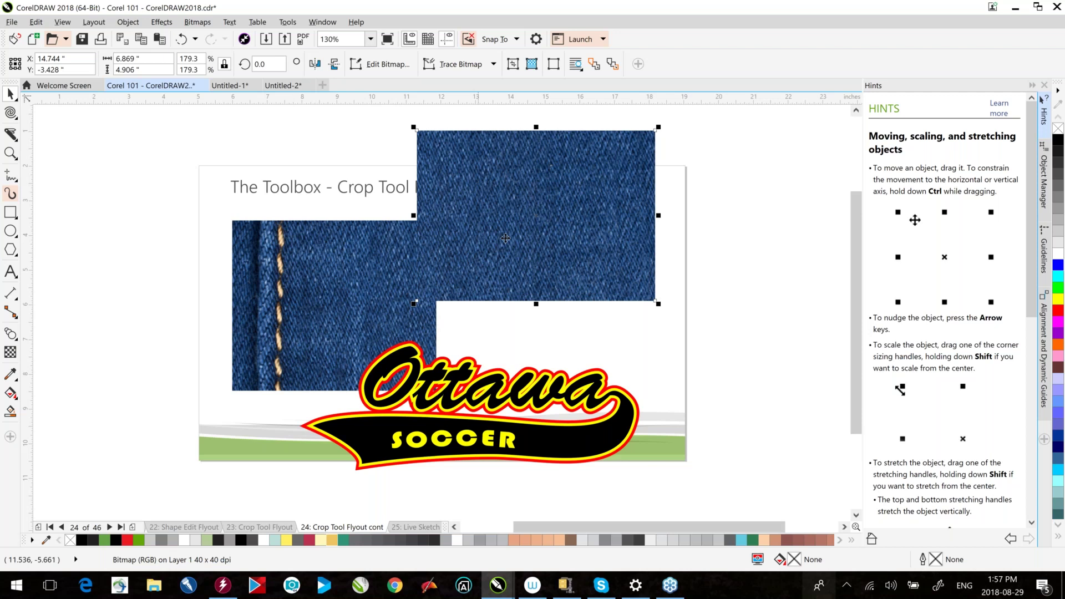
drag(506, 237, 390, 290)
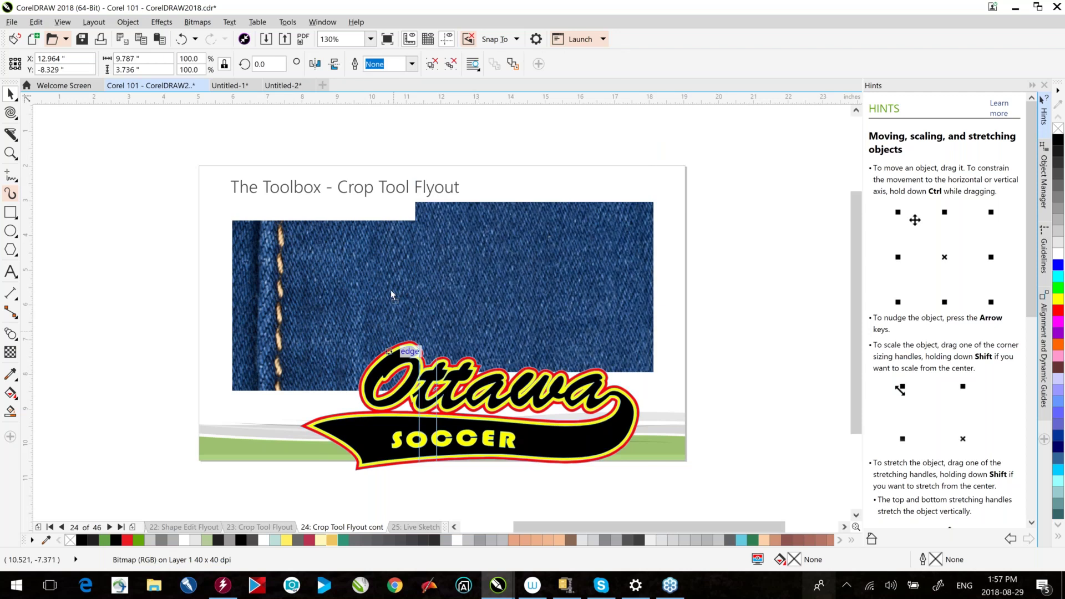
drag(389, 363, 407, 427)
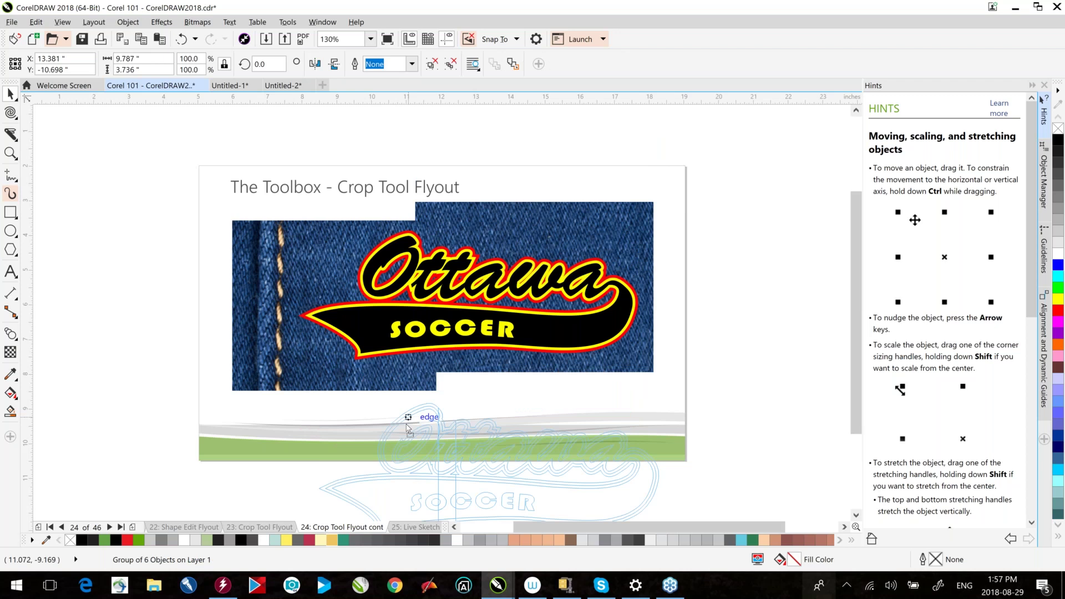
drag(408, 427, 363, 339)
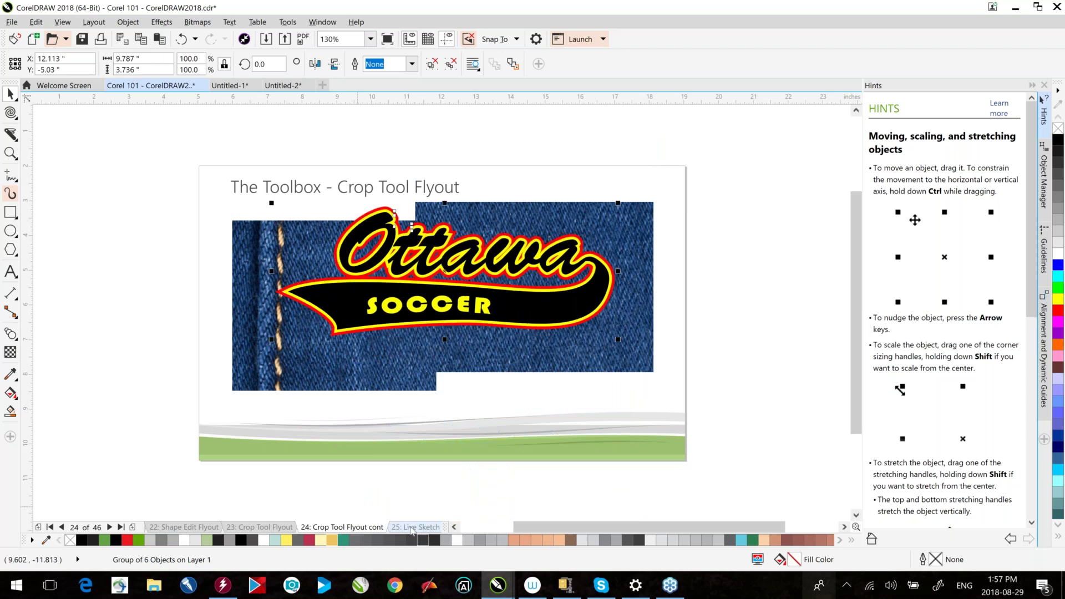
- Open page 25 of the document, Live Sketch & Artistic Media Tool
click(413, 527)
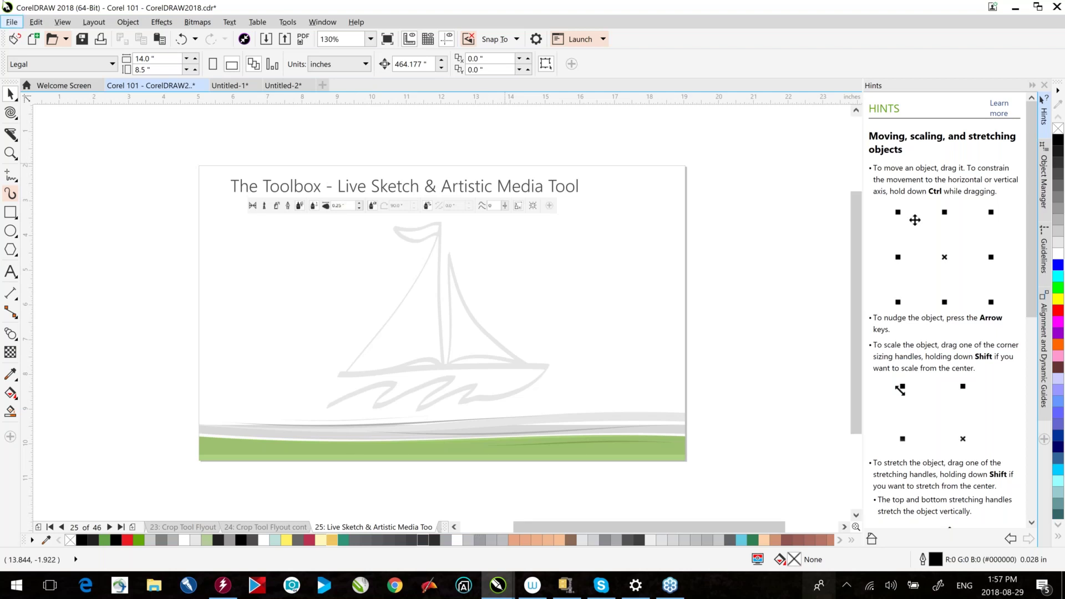
- Draw two round shapes, a square and a rectangle around the sailboat with the Smart Drawing tool, and remove them
click(15, 178)
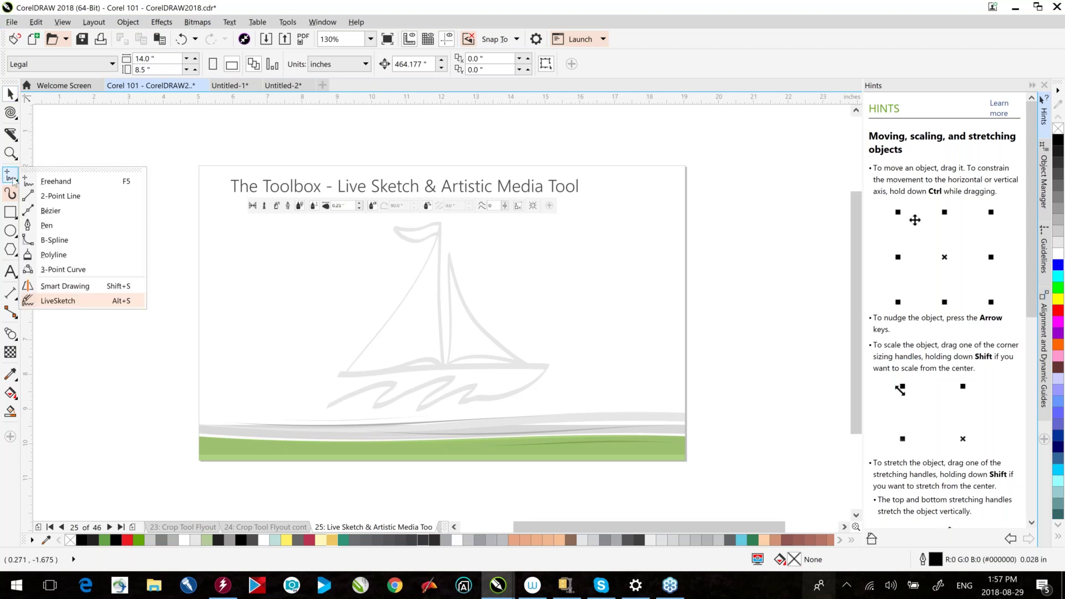
click(58, 301)
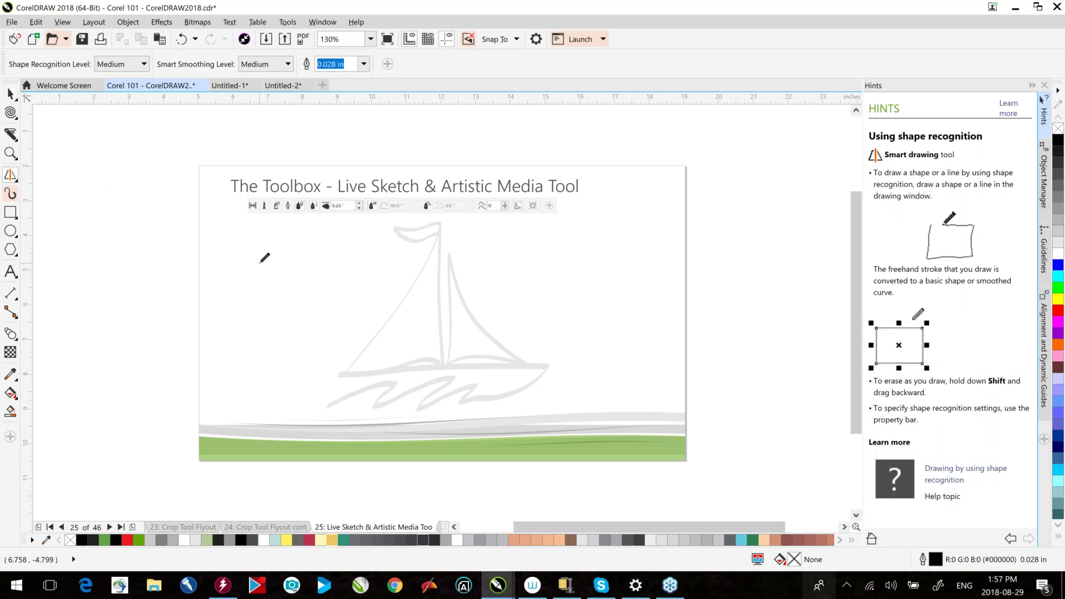
drag(264, 258, 268, 254)
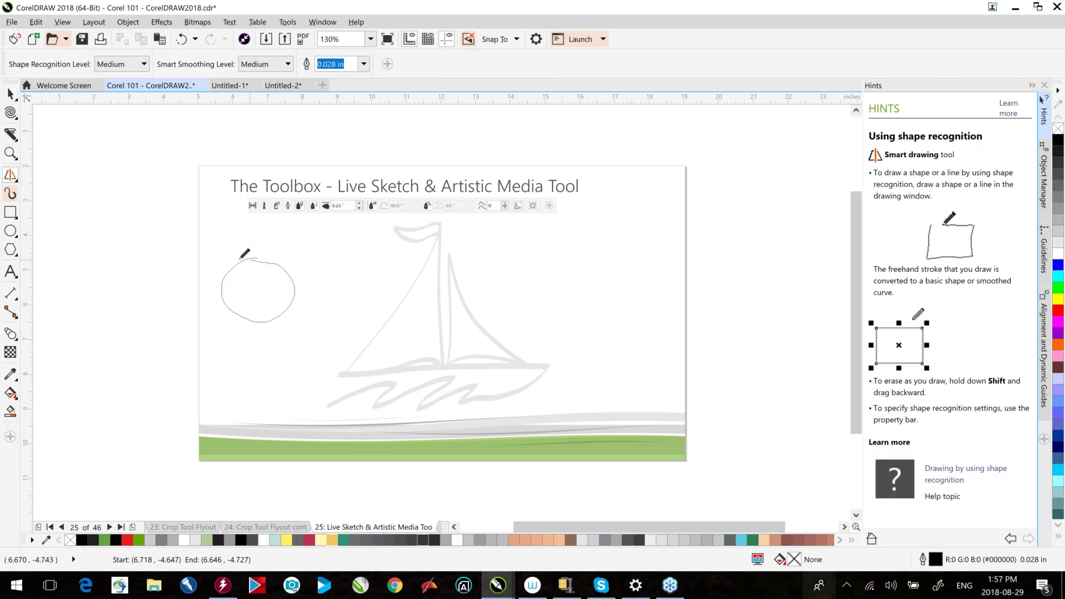
mouse_move(242, 336)
mouse_down()
mouse_move(271, 397)
mouse_move(250, 329)
mouse_move(239, 340)
mouse_up()
mouse_move(324, 239)
mouse_down()
mouse_move(335, 304)
mouse_move(385, 307)
mouse_move(336, 239)
mouse_move(320, 240)
mouse_up()
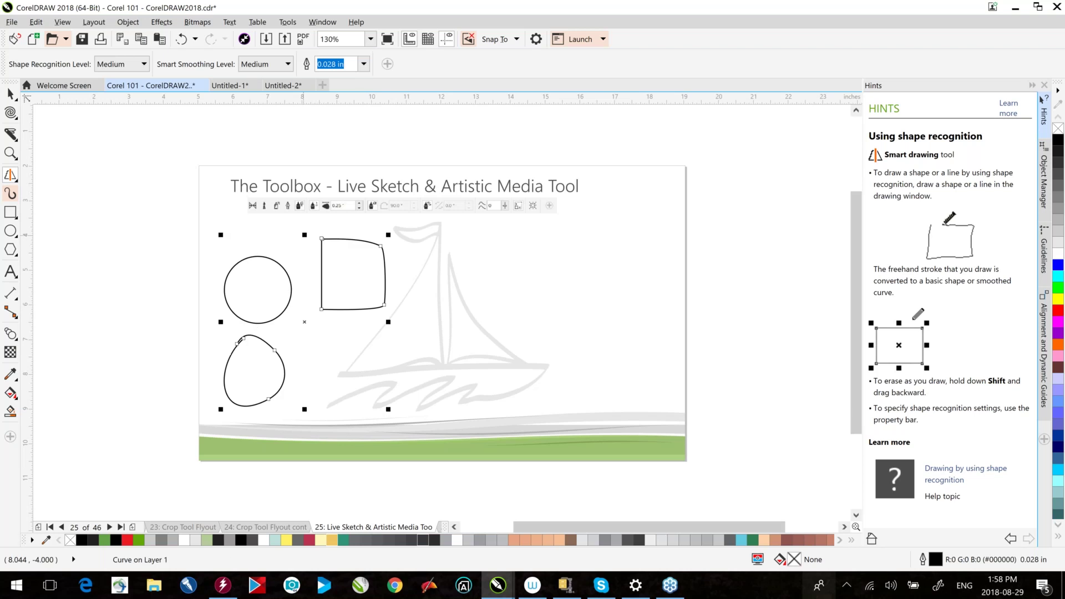
mouse_move(546, 230)
mouse_down()
mouse_move(549, 300)
mouse_move(638, 298)
mouse_move(555, 228)
mouse_up()
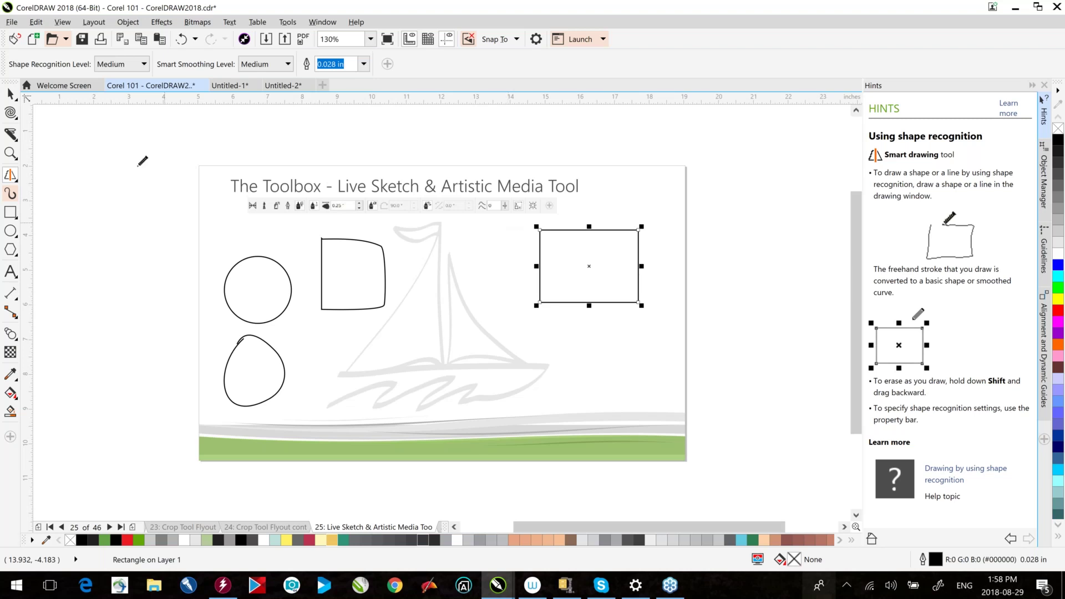
key(ctrl+a)
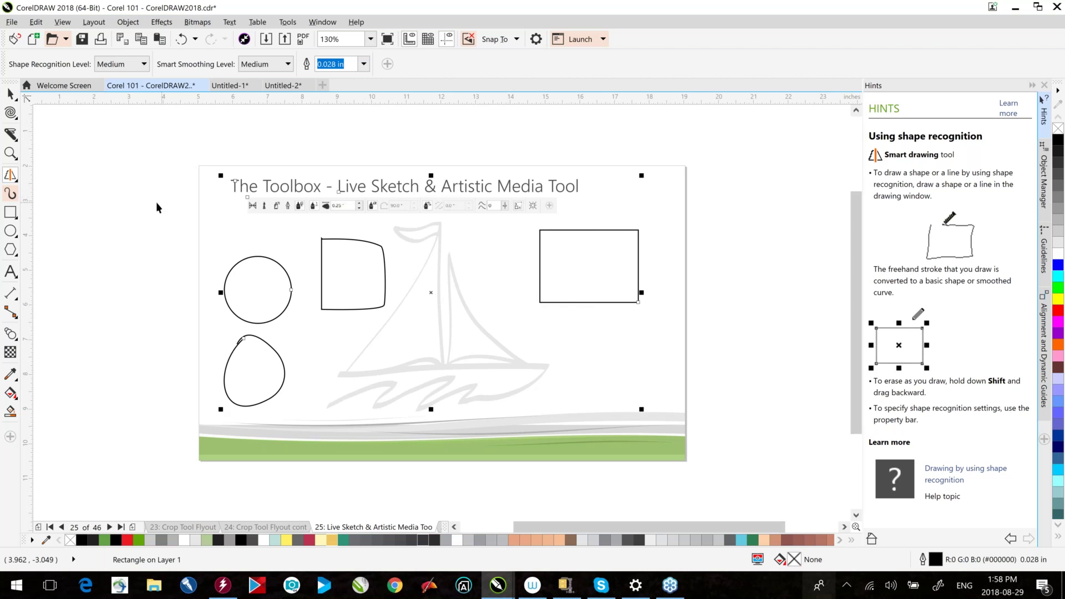
key(Delete)
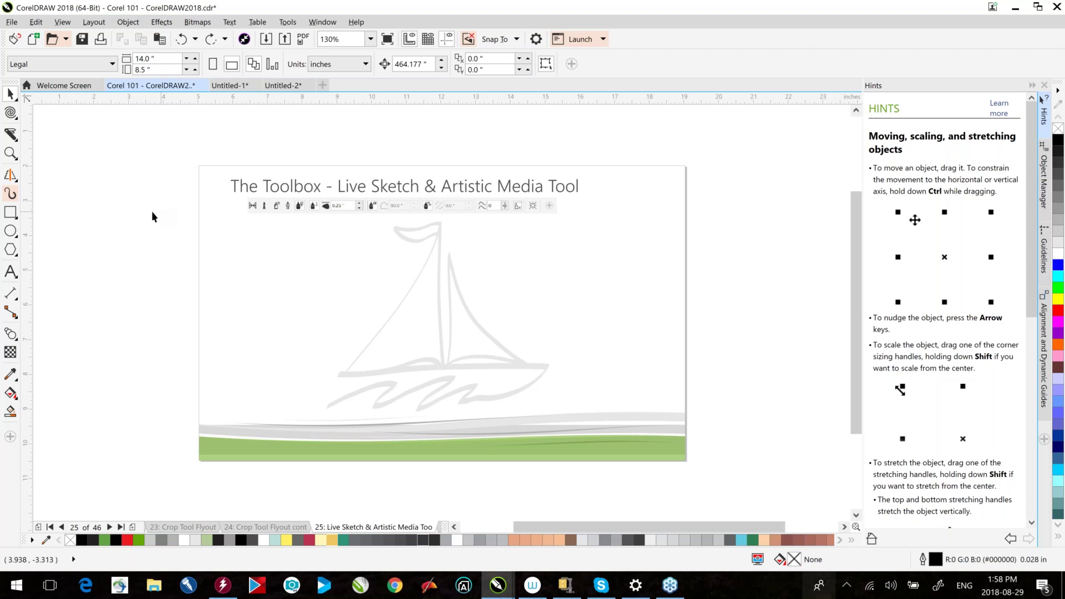
- Sketch a curved stroke to the left of the sailboat with the LiveSketch tool
click(13, 195)
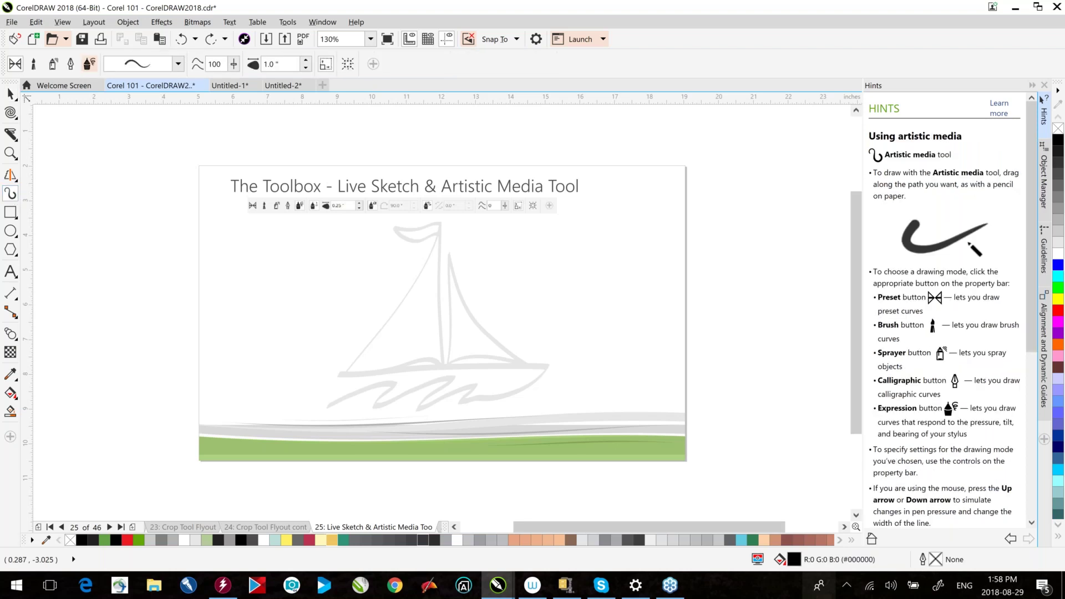
click(11, 176)
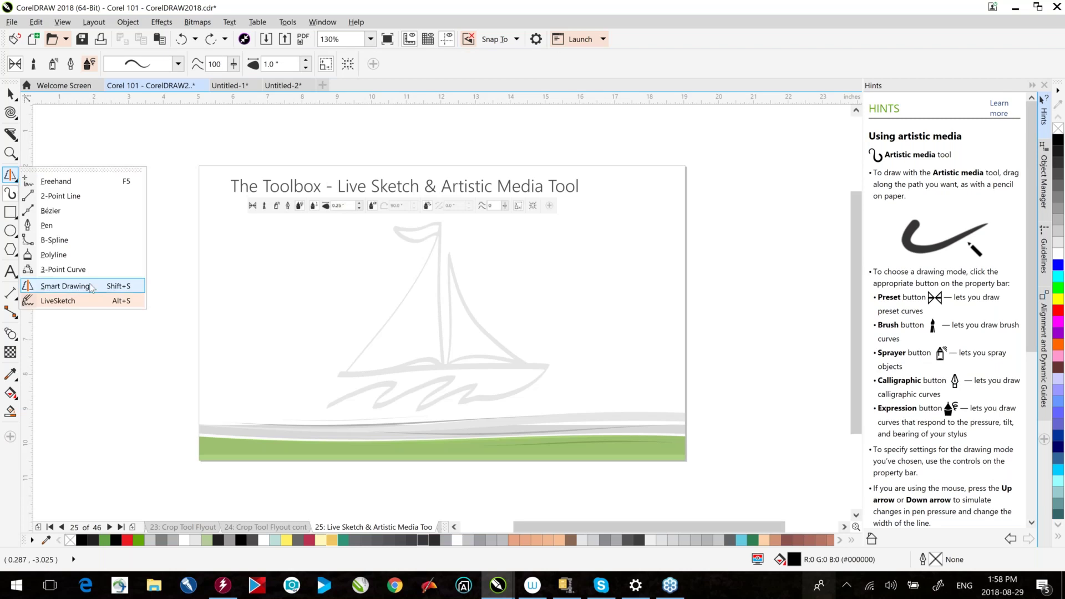
click(66, 302)
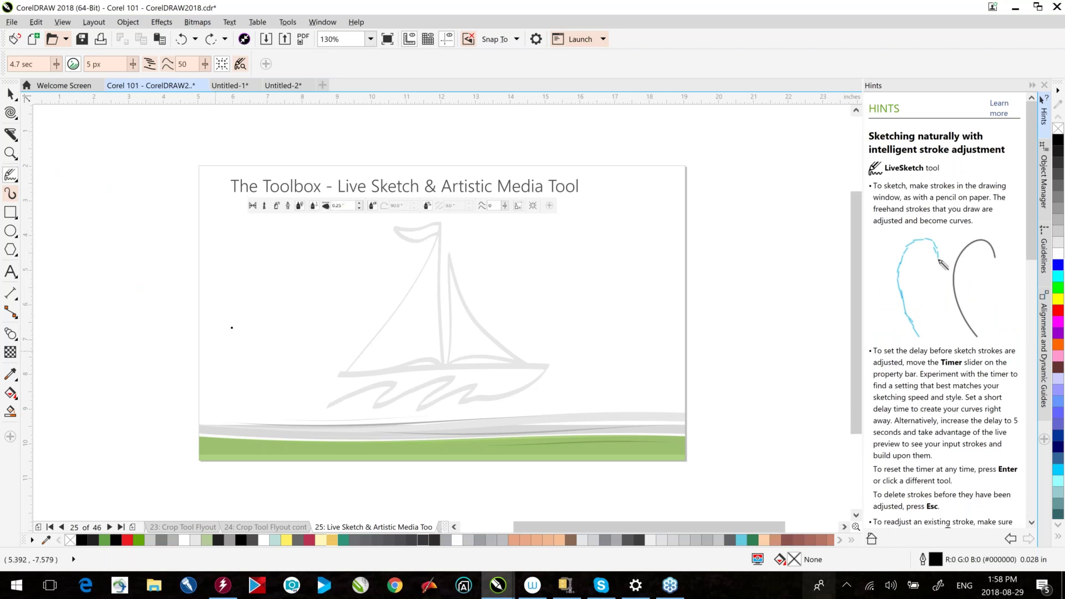
drag(236, 352, 349, 235)
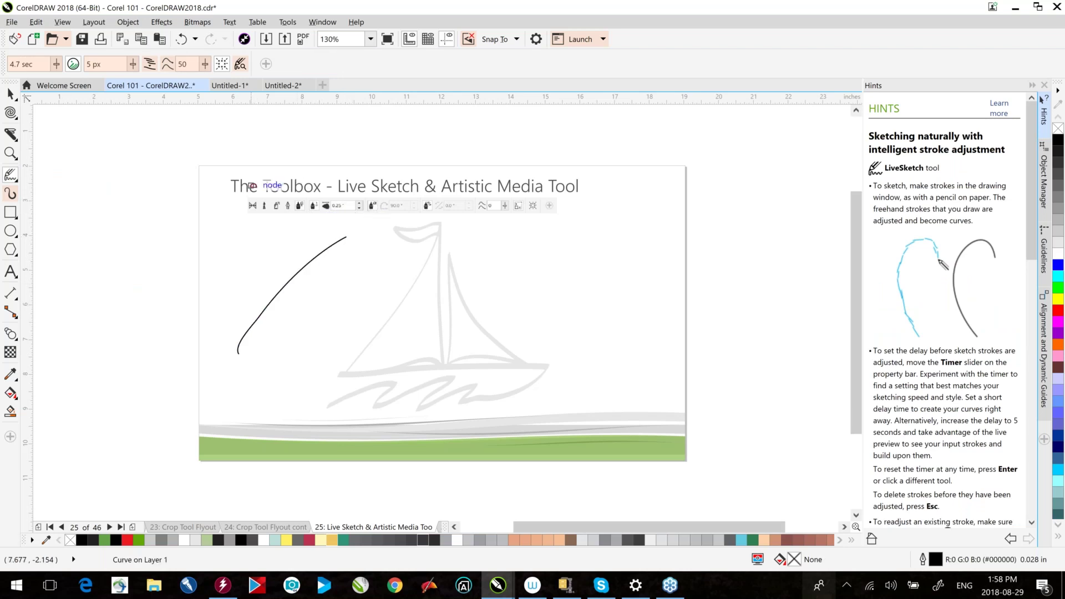
- Shorten the LiveSketch timer to 0.7 sec and sketch several more strokes across and beside the sailboat
drag(56, 65, 13, 72)
mouse_move(267, 382)
mouse_down()
mouse_move(344, 287)
mouse_move(394, 251)
mouse_move(375, 259)
mouse_move(441, 233)
mouse_up()
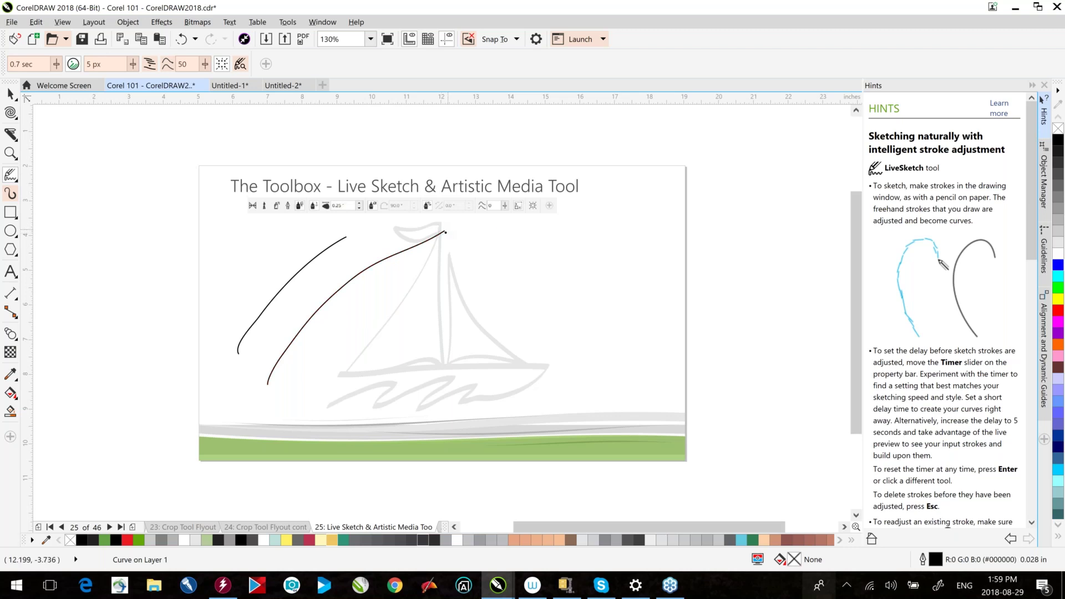
mouse_move(446, 233)
mouse_down()
mouse_move(501, 226)
mouse_move(614, 247)
mouse_up()
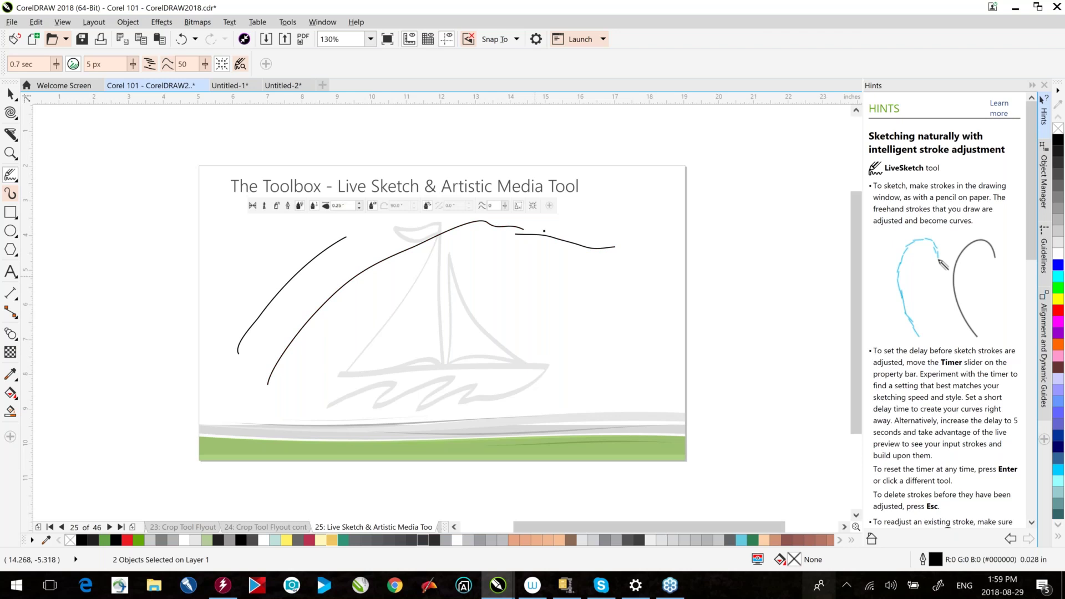
drag(297, 385, 403, 286)
drag(347, 338, 393, 298)
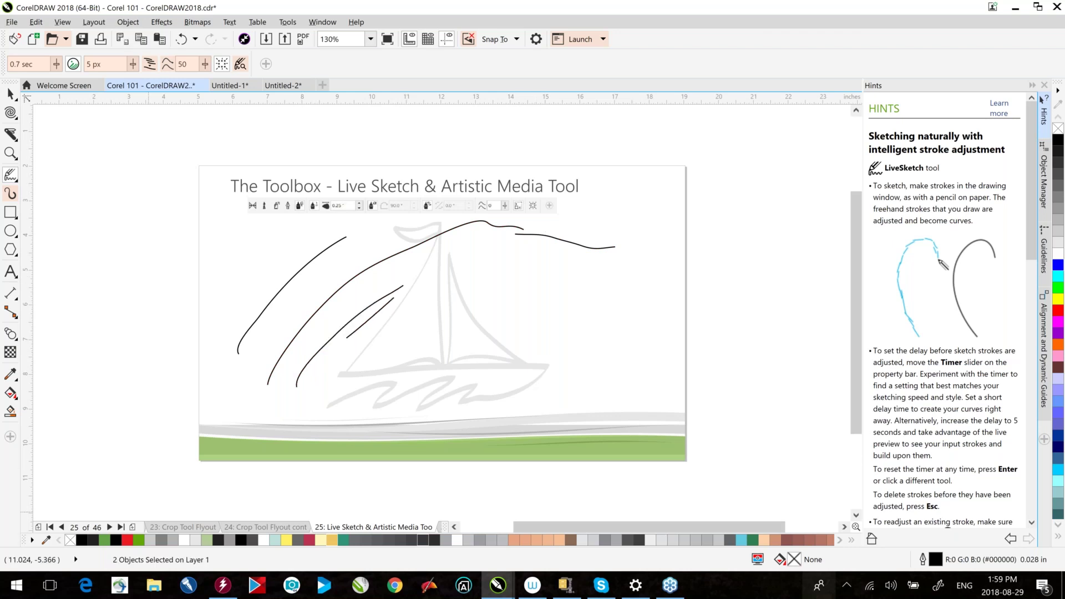
- Delete all selectable objects on page 25, including the sketched strokes and the title
click(110, 526)
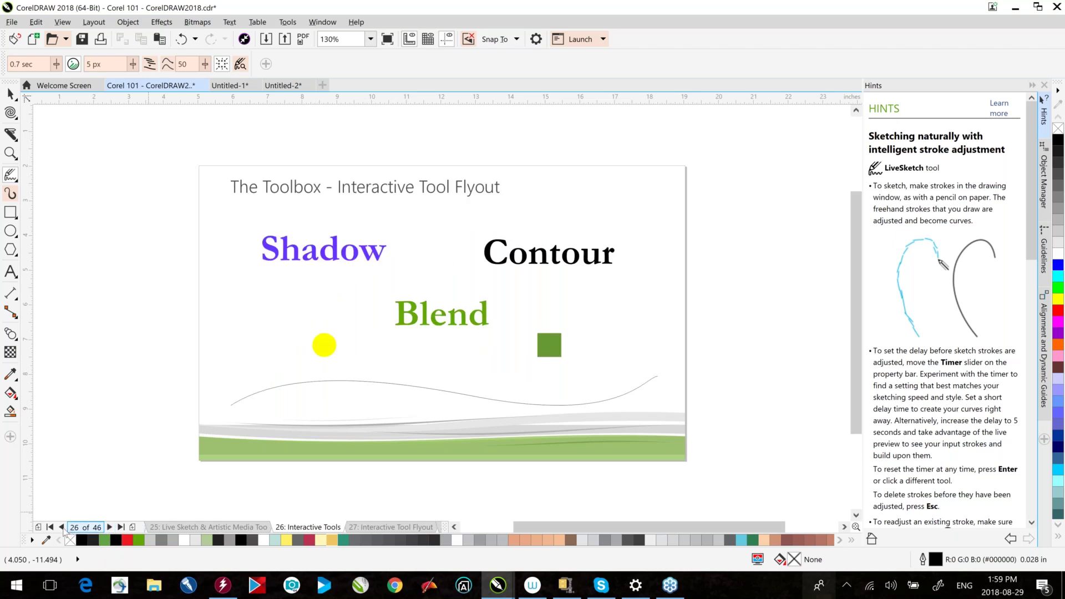
click(61, 527)
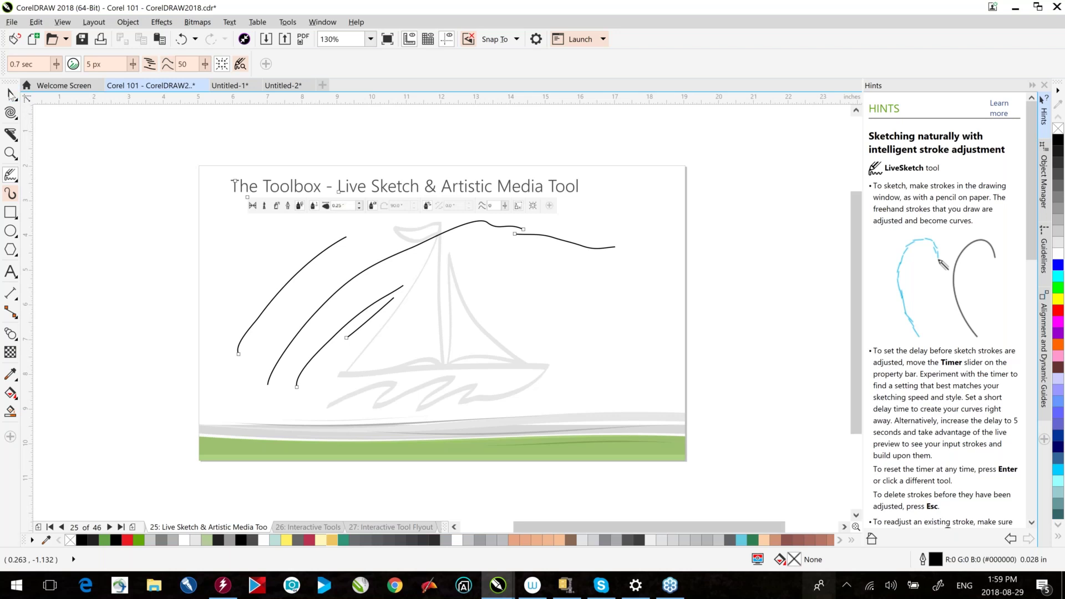
key(ctrl+a)
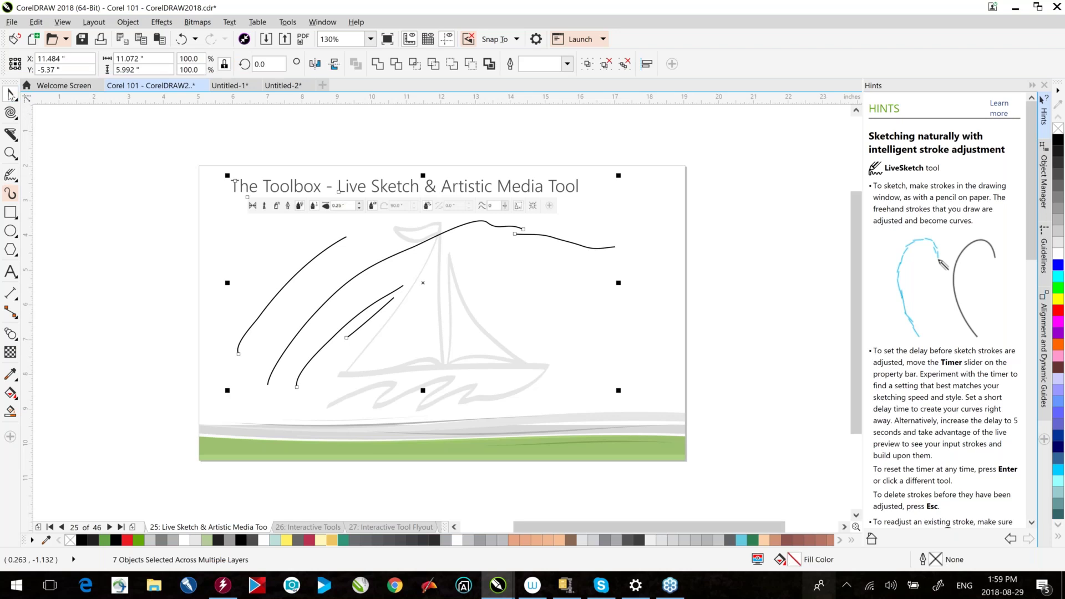
key(Delete)
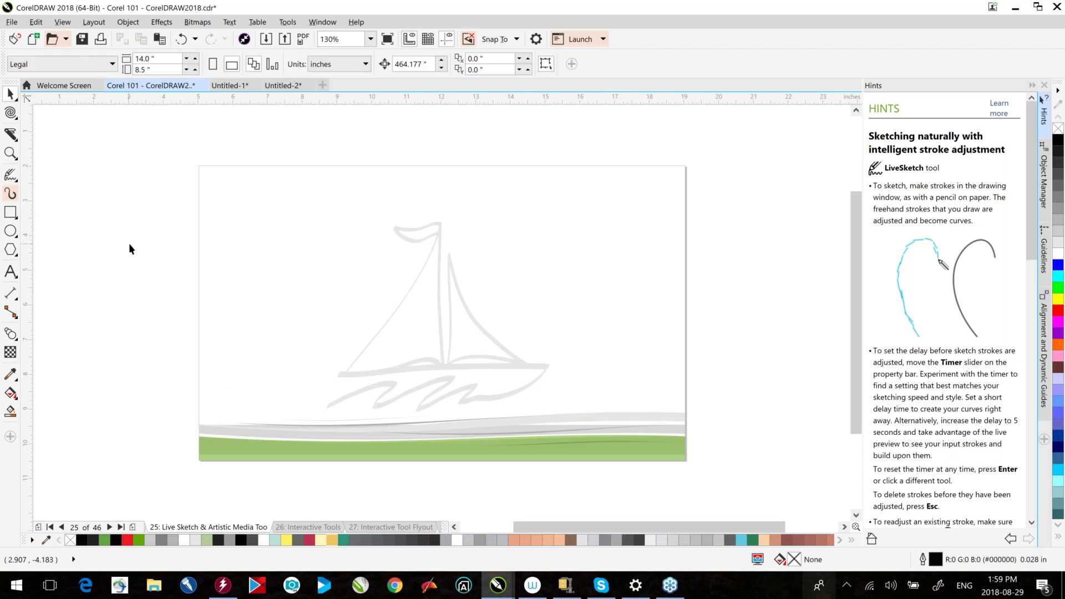
- Activate the Artistic Media tool and switch the workspace to Touch in the program options
click(10, 193)
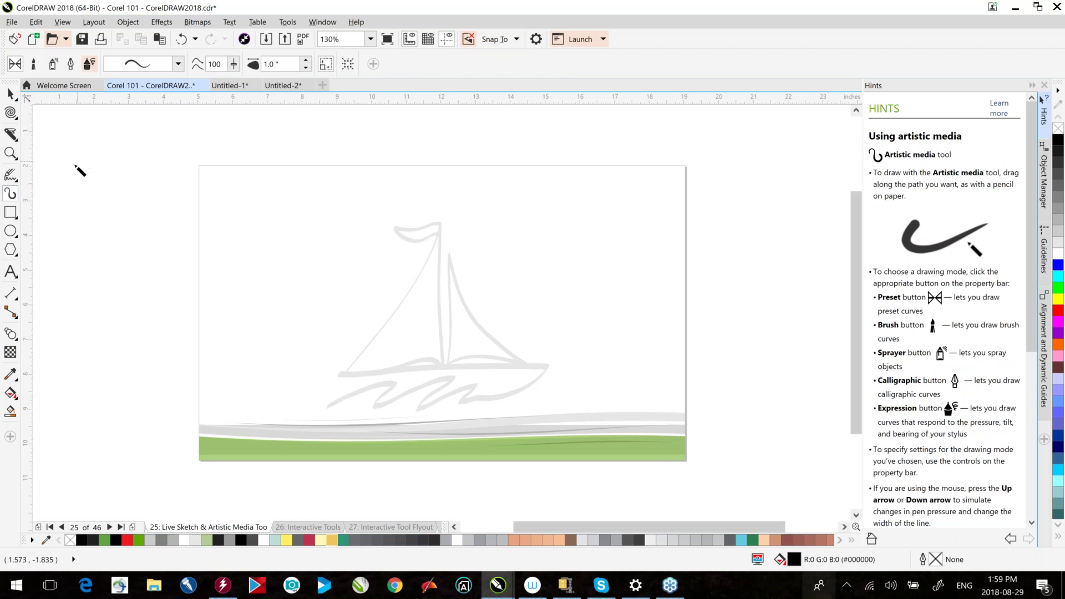
click(294, 23)
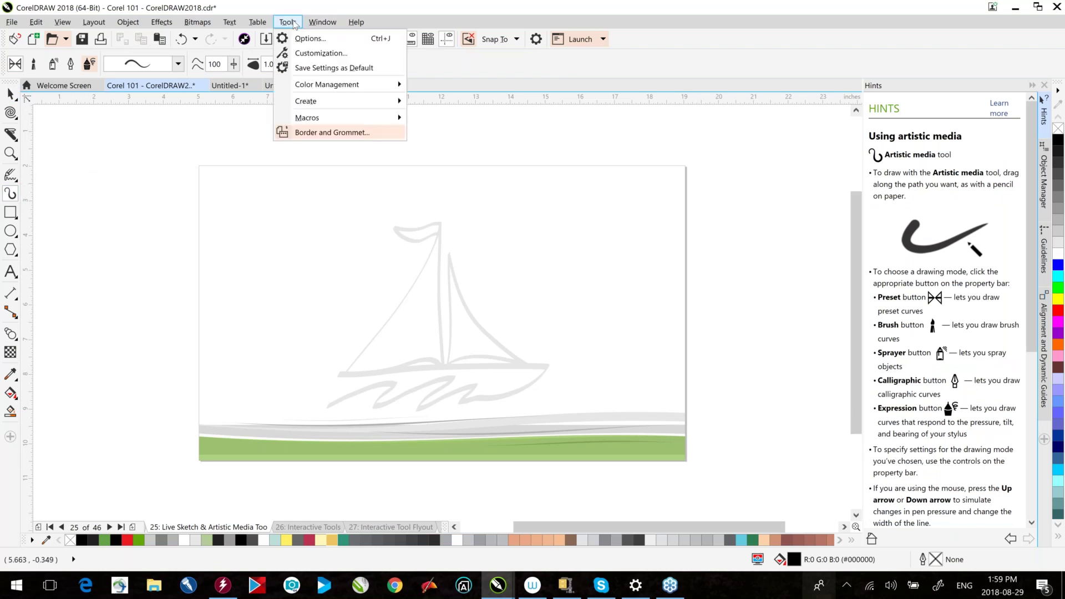
click(305, 37)
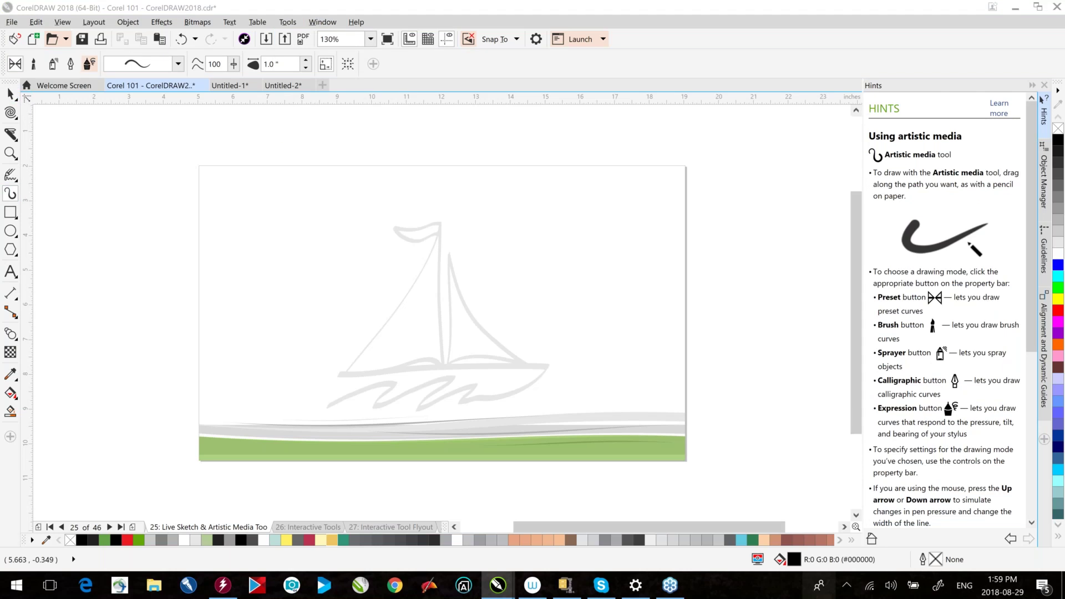
click(327, 126)
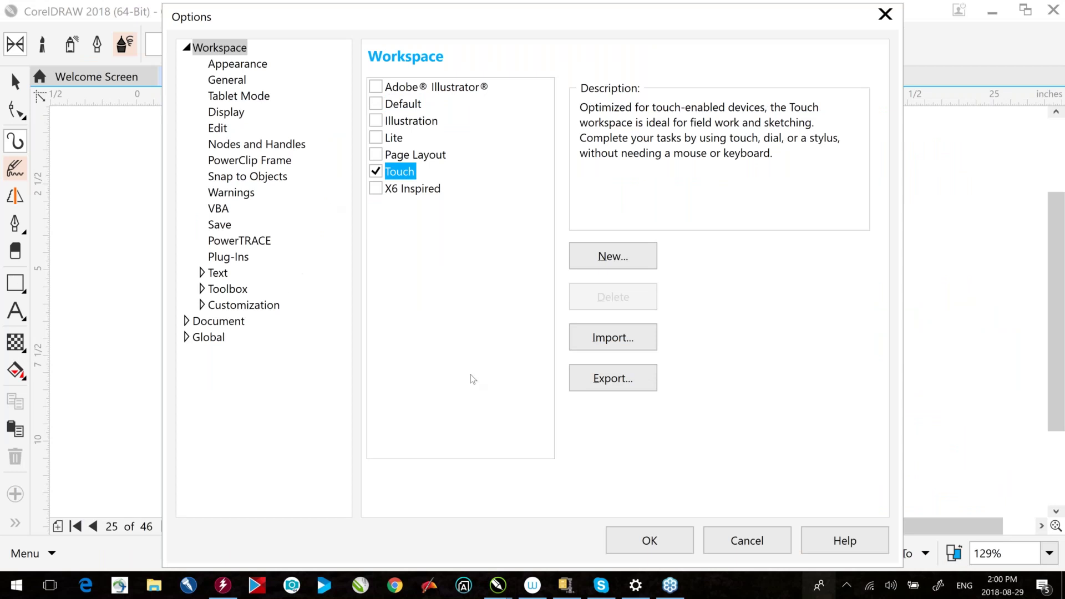
click(663, 535)
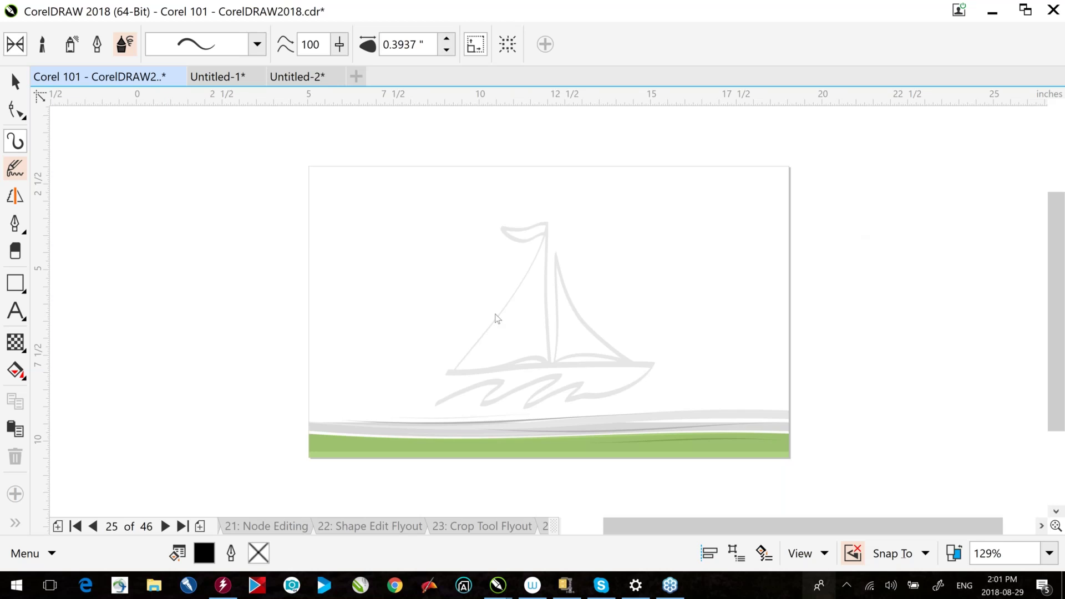
- Force CorelDRAW 2018 to close by ending its task in Task Manager
key(ctrl+shift+Escape)
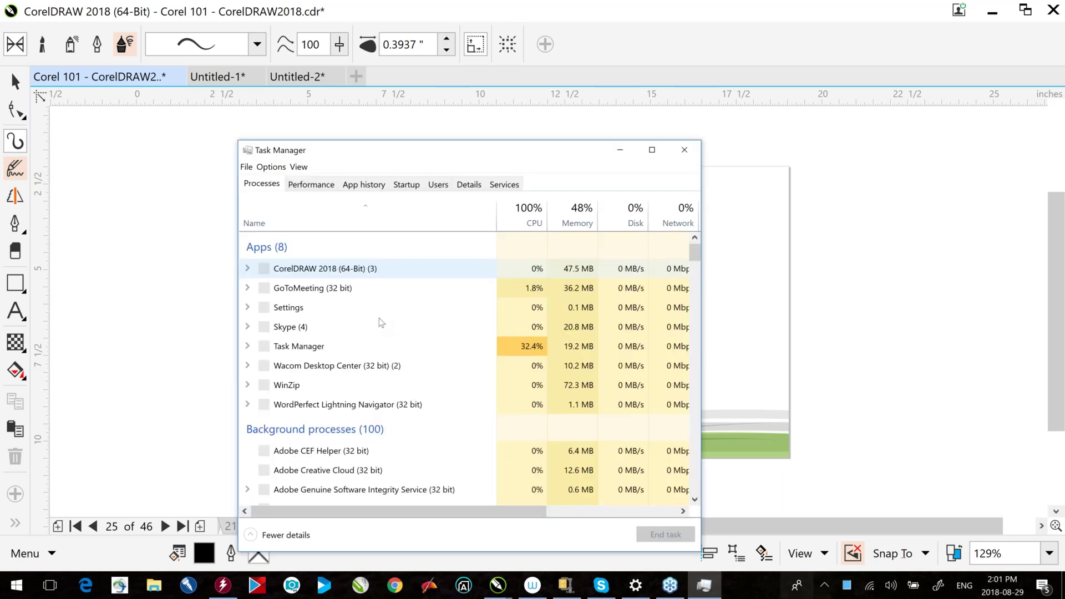
click(337, 271)
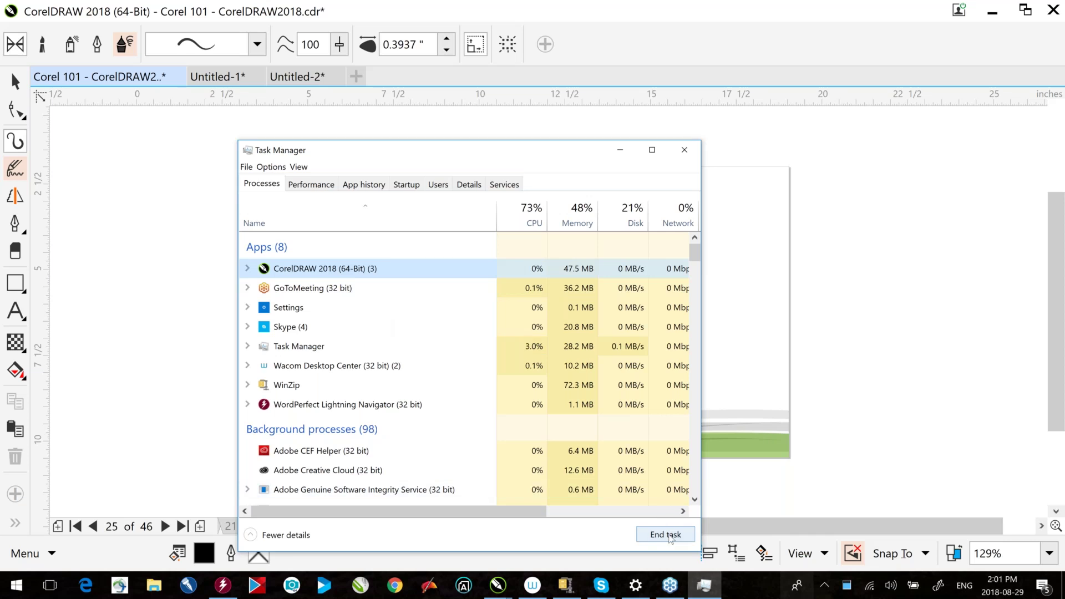
click(668, 536)
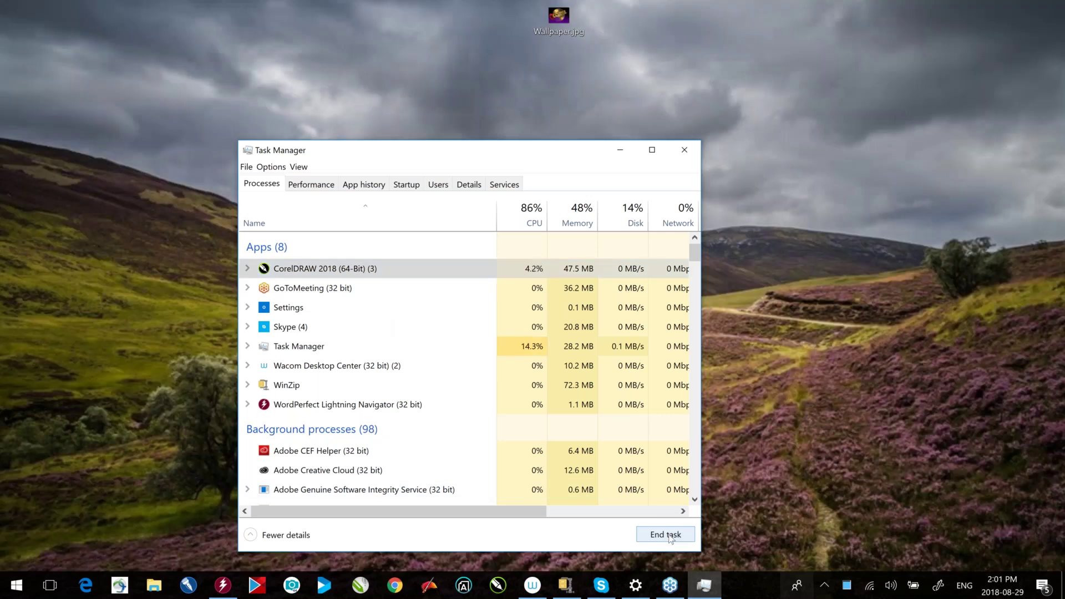
- Relaunch CorelDRAW 2018 and open both auto-backup files it offers
click(497, 585)
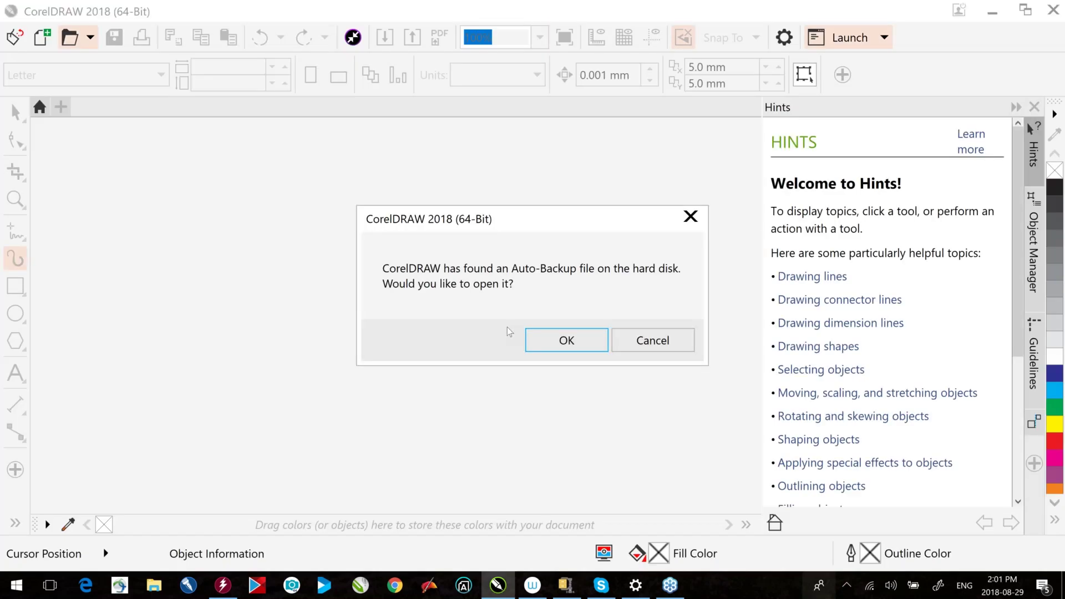
click(561, 340)
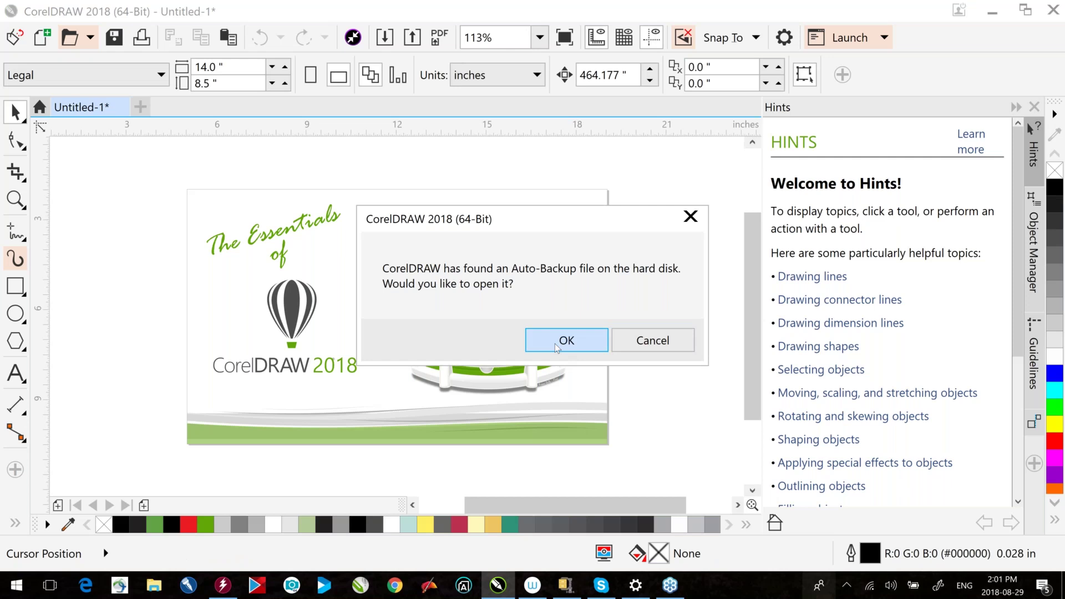
click(556, 347)
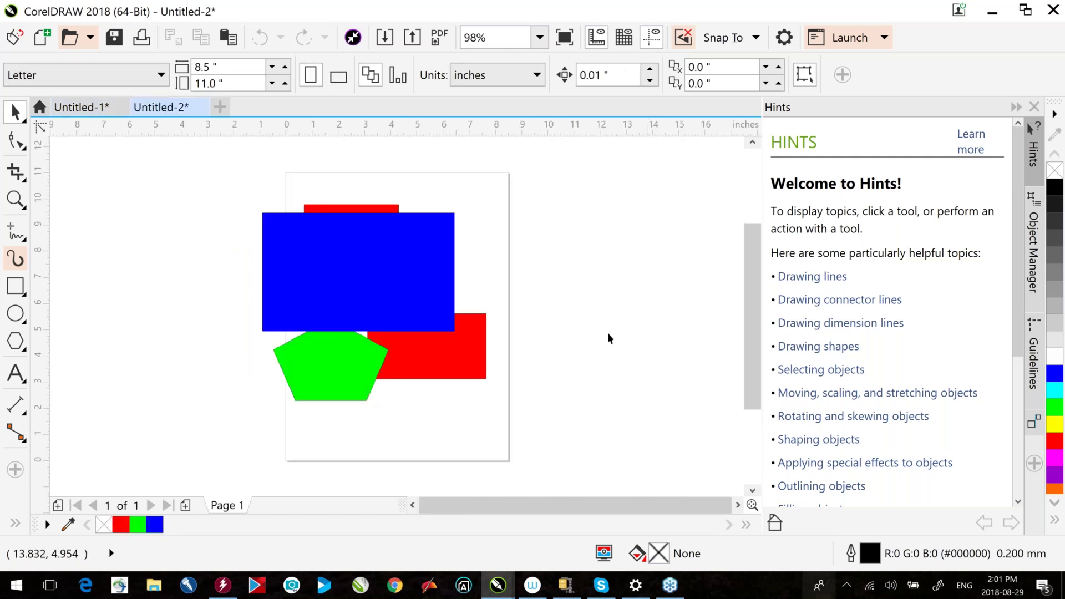
- Save the recovered shapes drawing as Untitled-2.cdr in Documents, and move the blue rectangle up and right off the red one
click(77, 107)
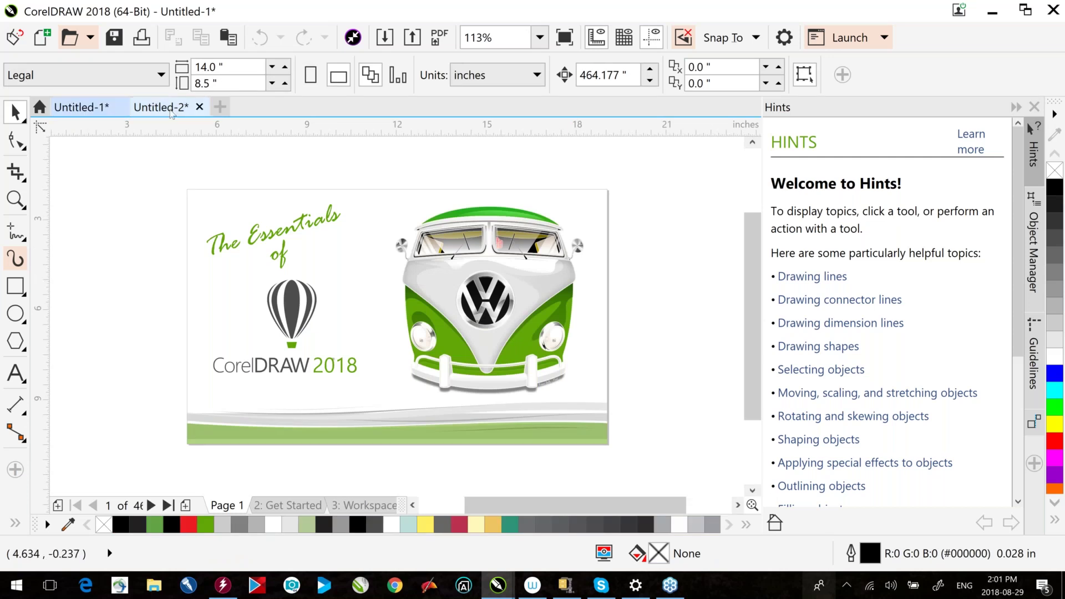
click(164, 108)
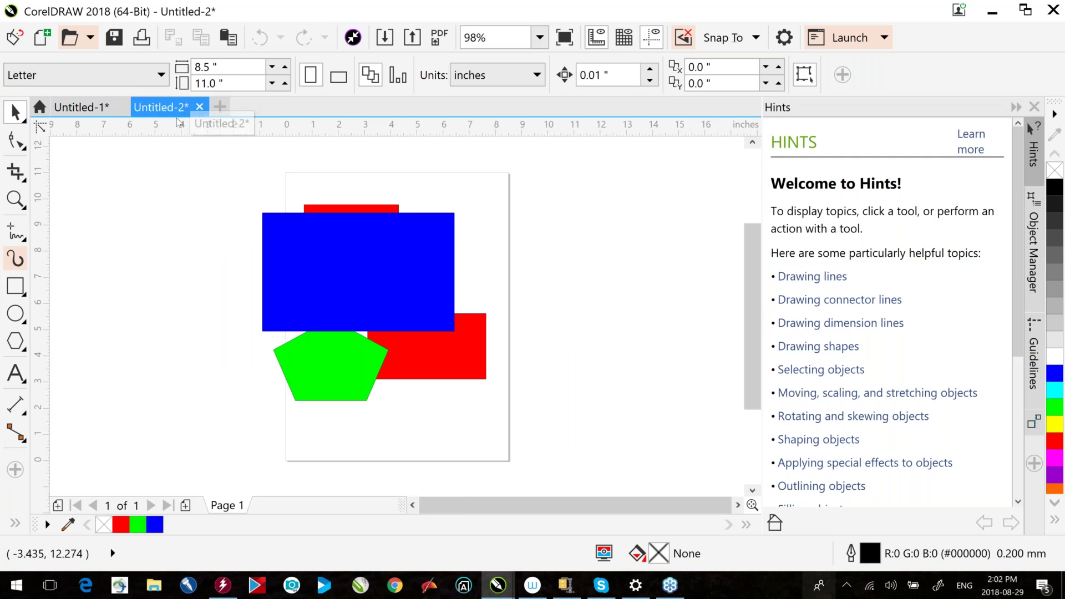
click(115, 38)
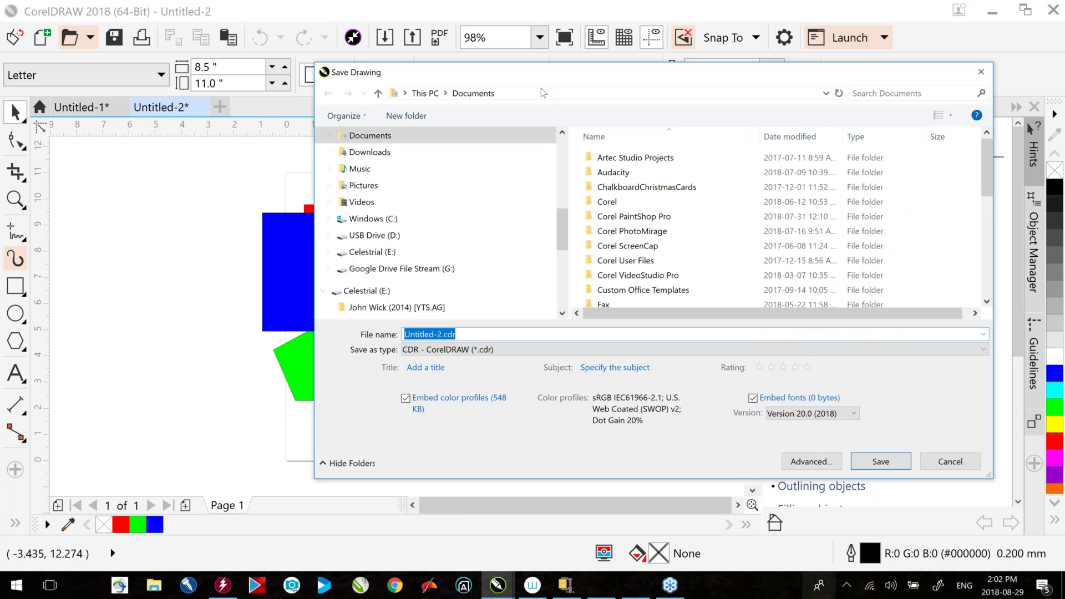
key(Return)
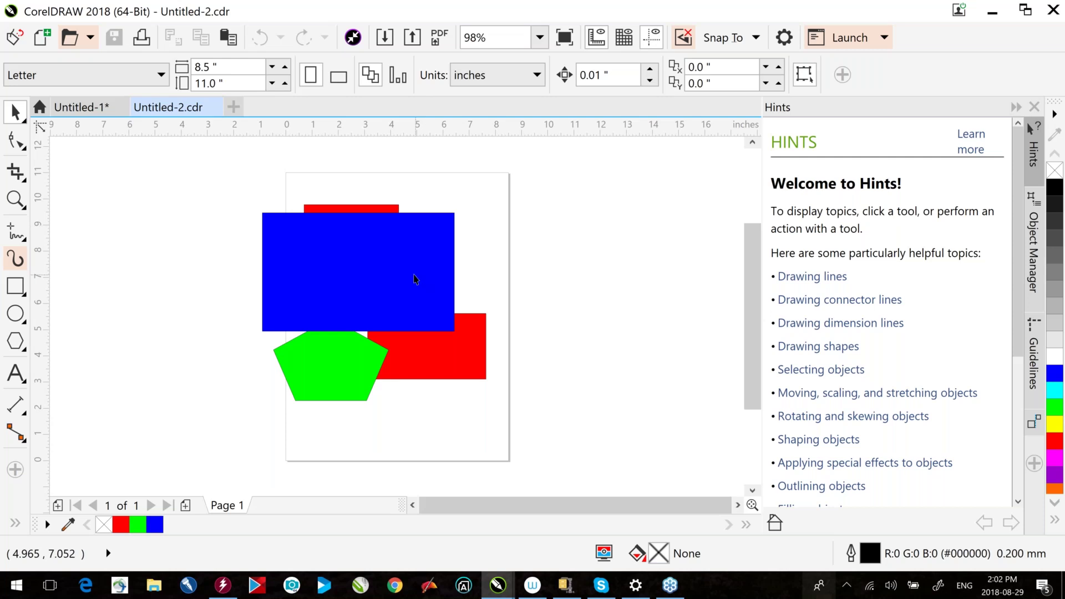
drag(370, 259, 534, 205)
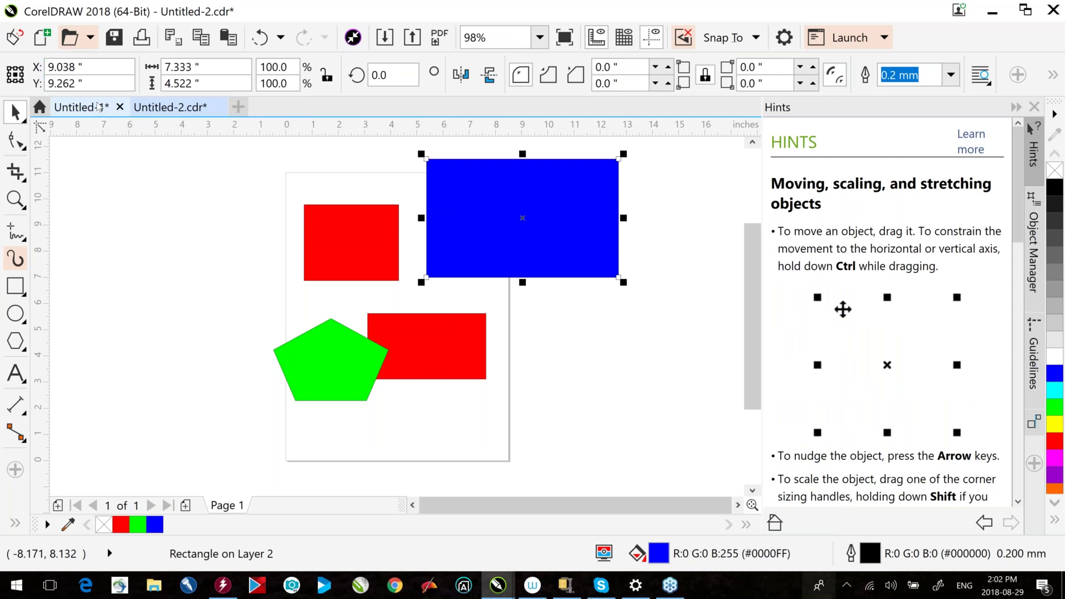
- Open the Live Sketch & Artistic Media page of the recovered Untitled-1 document from the page sorter
click(97, 106)
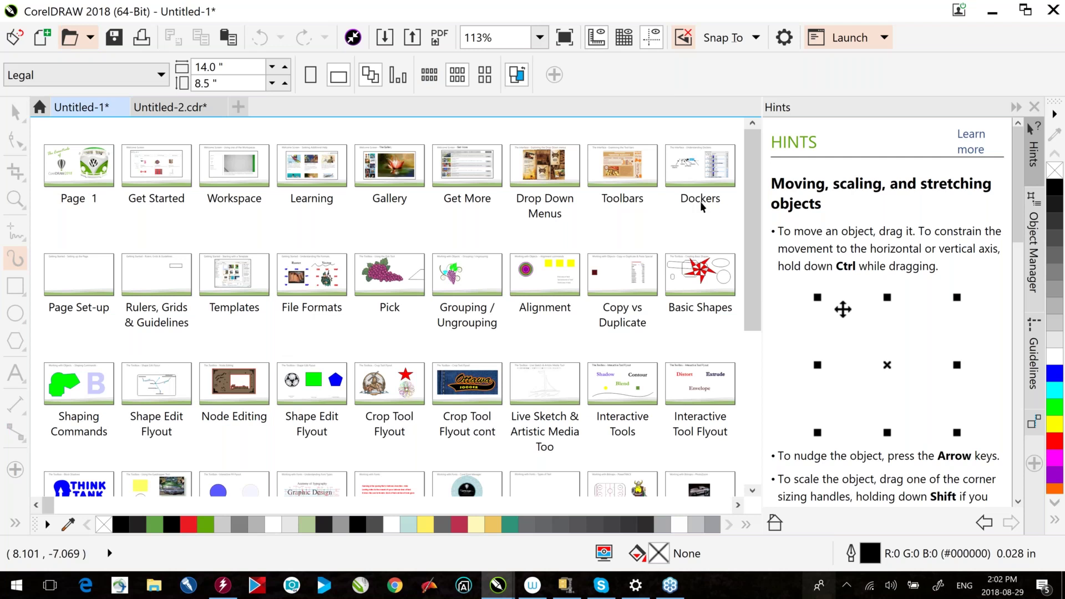
scroll(750, 199, down, 1)
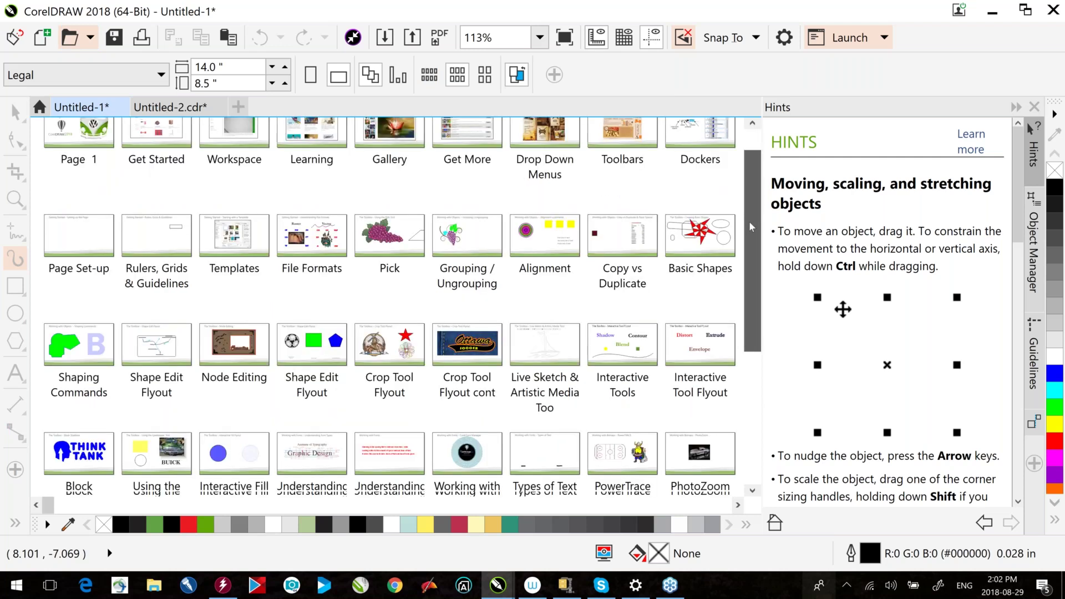
scroll(751, 228, down, 5)
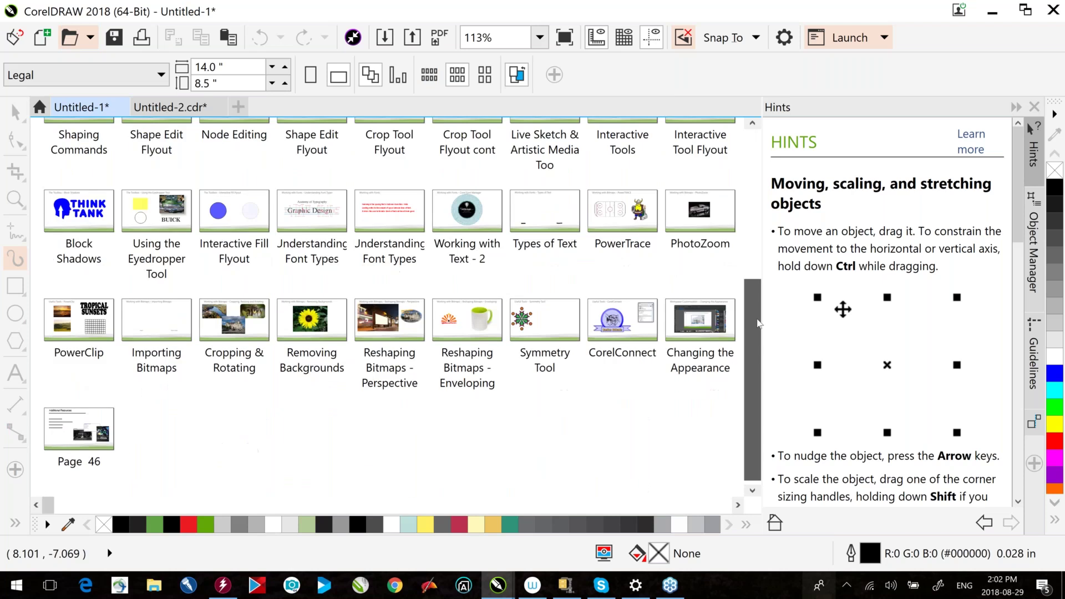
scroll(205, 338, up, 4)
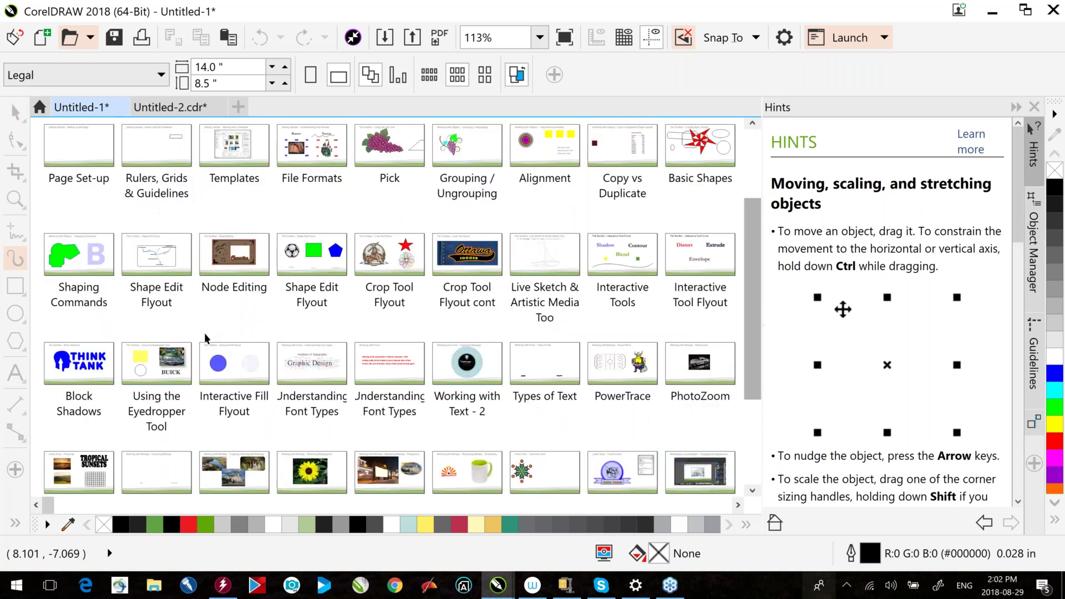
double_click(546, 254)
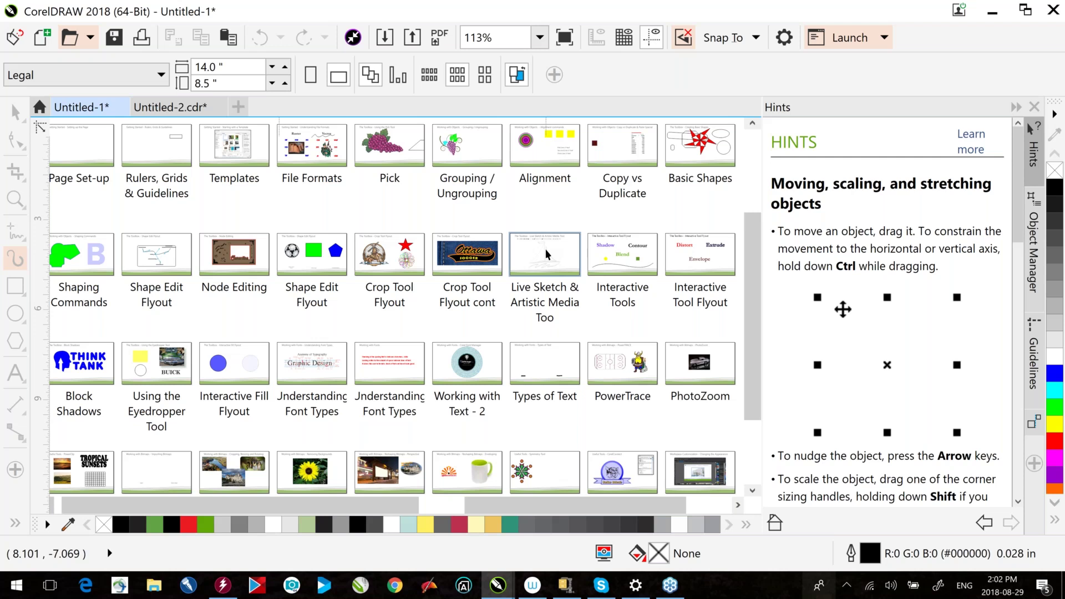
- Draw several freehand calligraphic strokes on both sides of the sailboat with Artistic Media, 0.3937" wide at a 45° angle
click(23, 239)
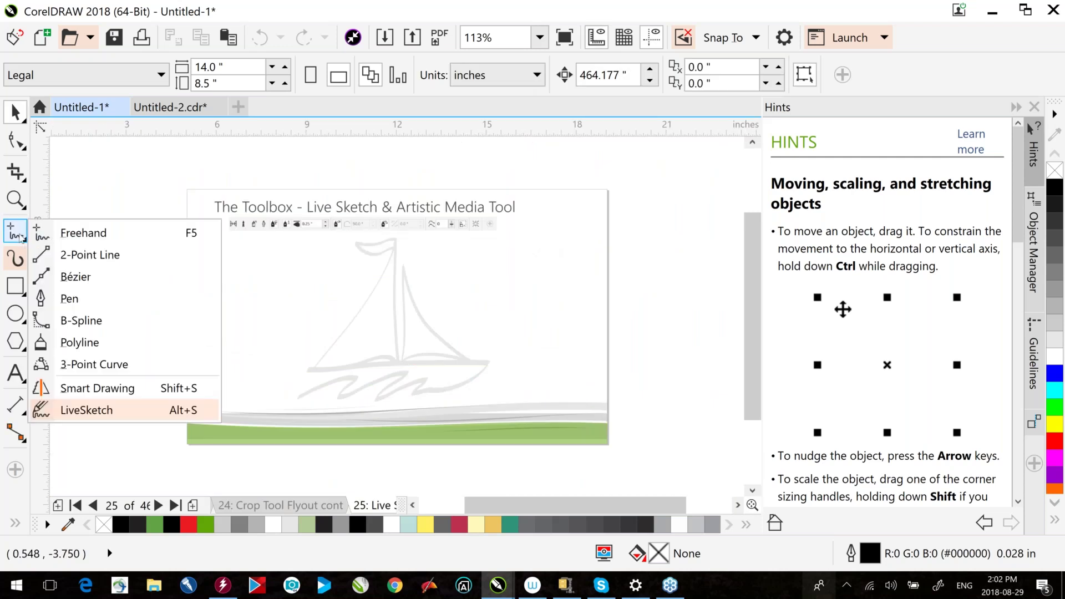
click(17, 263)
click(16, 263)
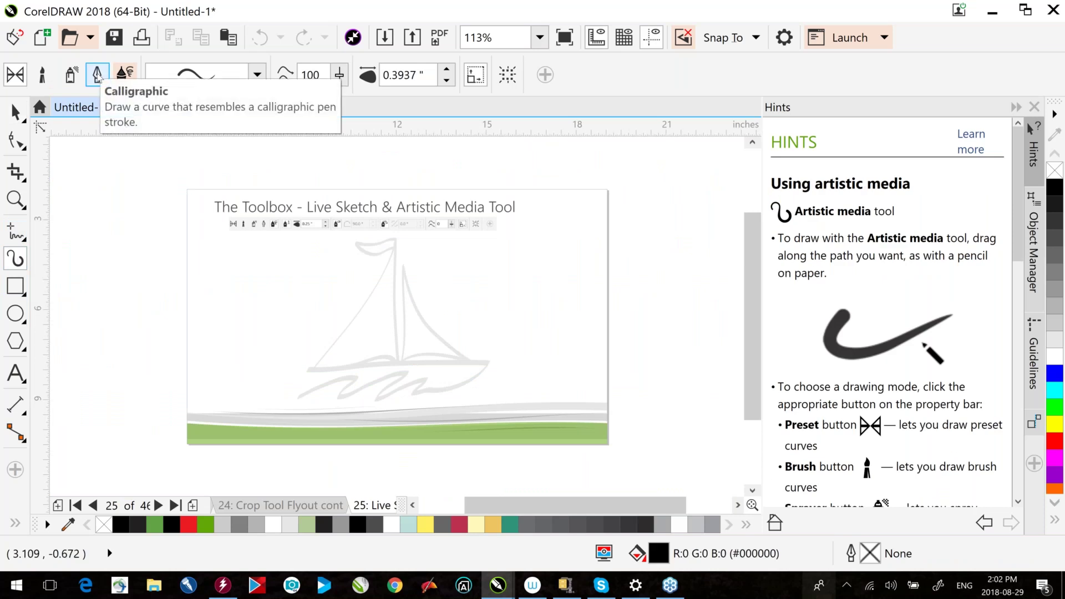
click(97, 76)
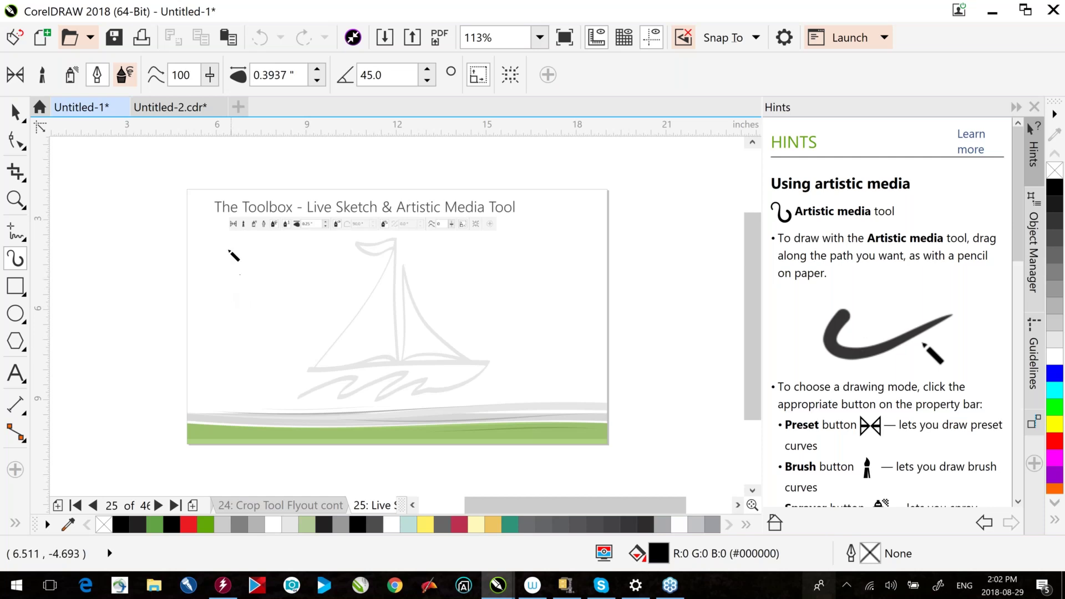
mouse_move(219, 278)
mouse_down()
mouse_move(258, 288)
mouse_move(282, 339)
mouse_up()
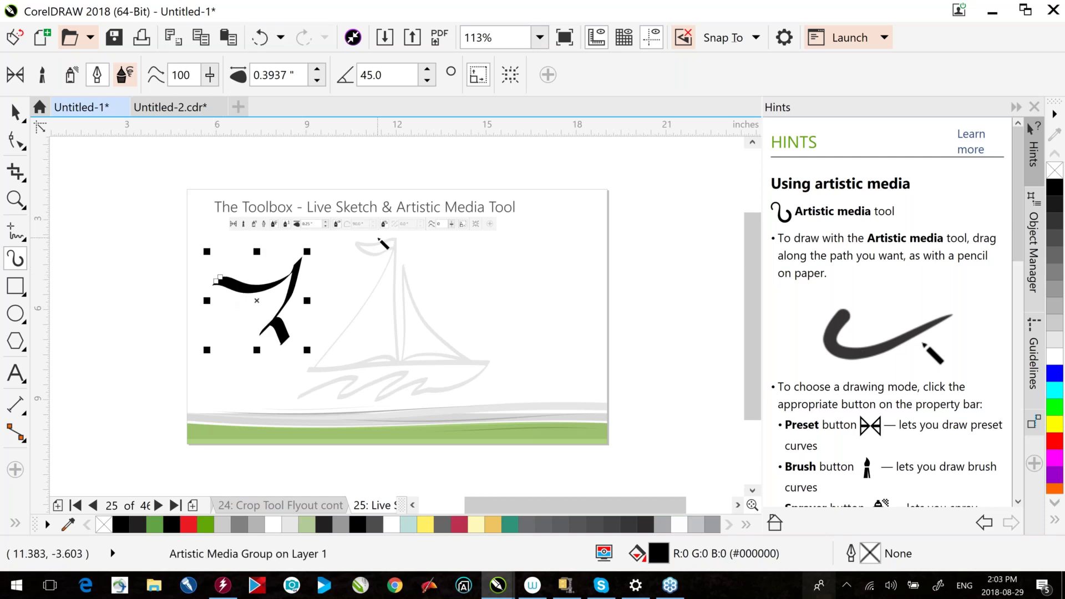
mouse_move(443, 261)
mouse_down()
mouse_move(501, 252)
mouse_move(478, 277)
mouse_move(490, 304)
mouse_move(524, 281)
mouse_move(547, 288)
mouse_move(623, 268)
mouse_up()
mouse_move(633, 299)
mouse_down()
mouse_move(659, 255)
mouse_move(696, 283)
mouse_move(685, 250)
mouse_up()
- Undo all the calligraphic strokes drawn on the page
key(ctrl+z)
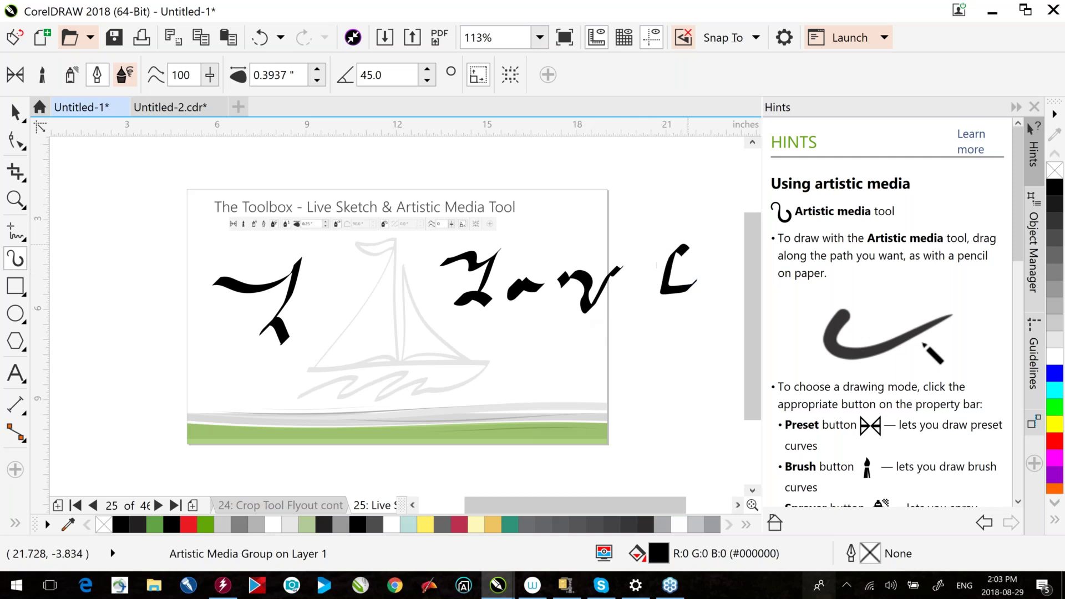
key(ctrl+z)
key(ctrl+z)
key(ctrl+z)
key(ctrl+z)
key(ctrl+z)
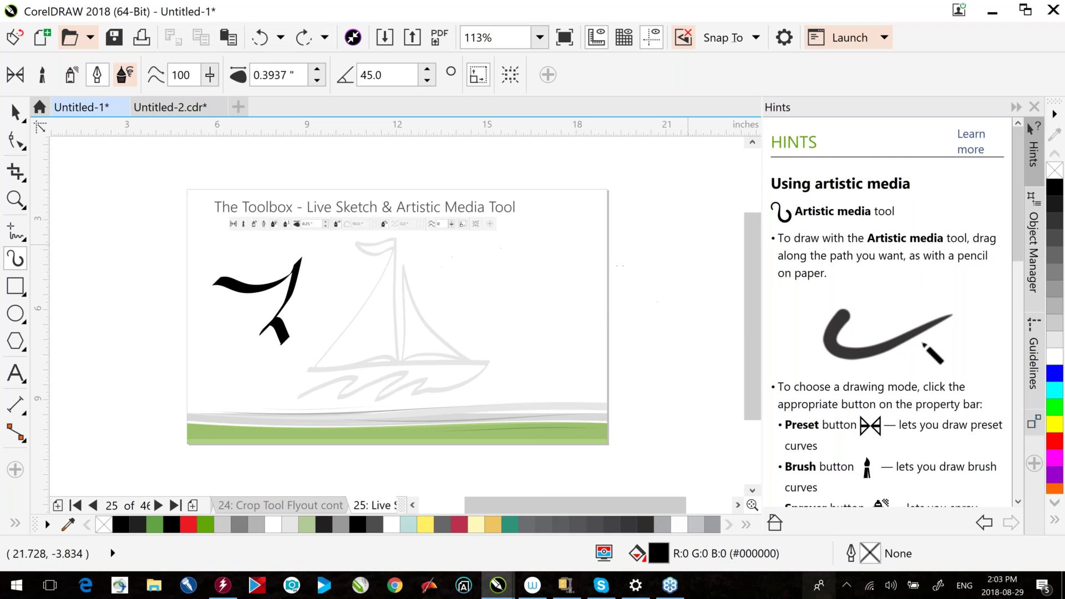
key(ctrl+z)
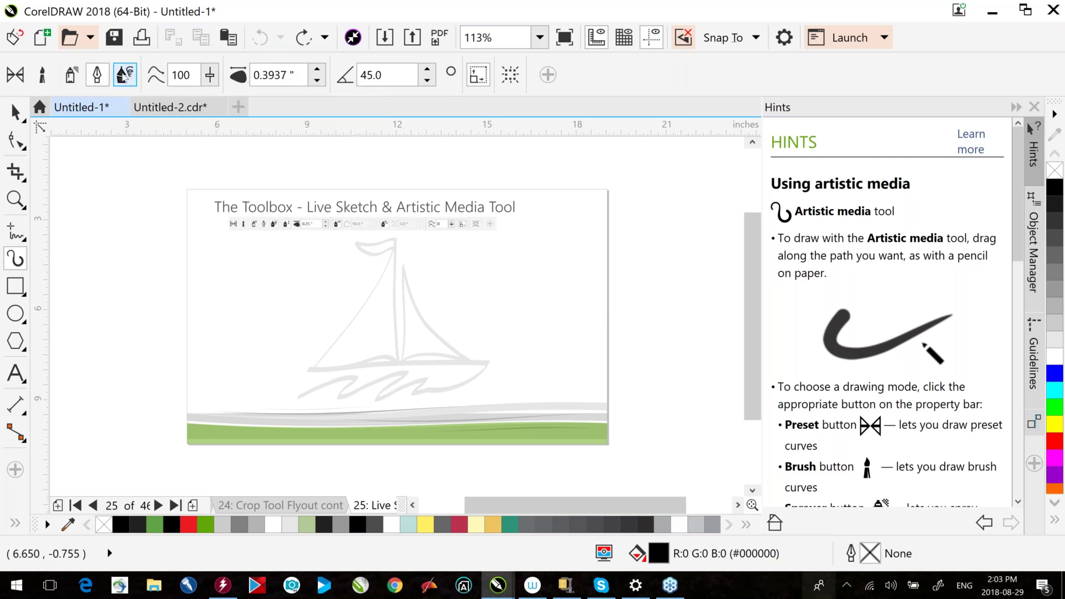
- Draw three curved Expression strokes 0.3937" wide, one right of the sailboat and two at its left
click(126, 76)
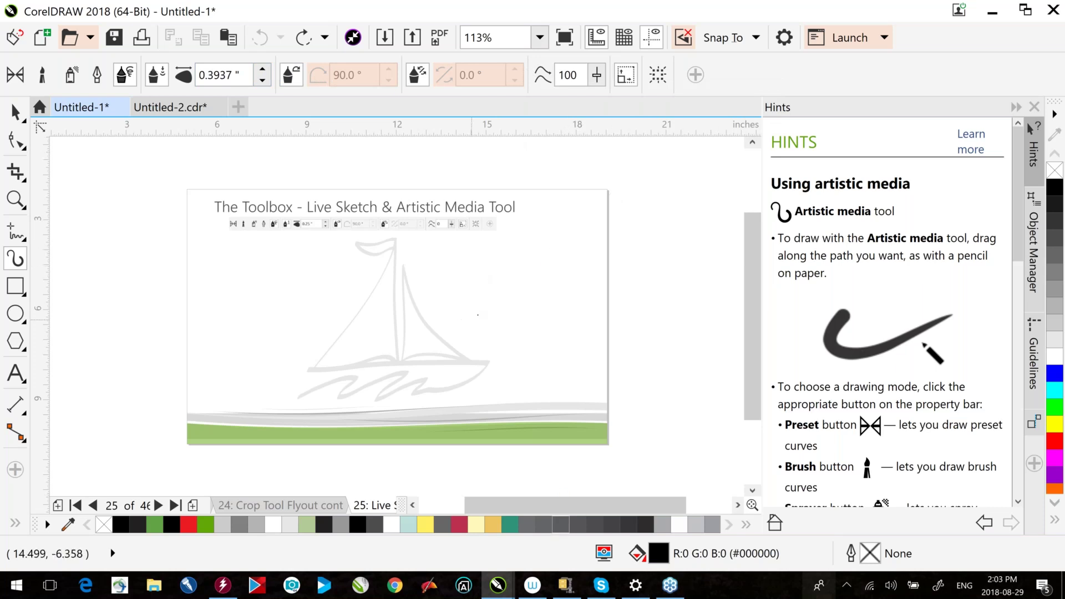
mouse_move(470, 321)
mouse_down()
mouse_move(547, 270)
mouse_move(608, 266)
mouse_move(507, 381)
mouse_up()
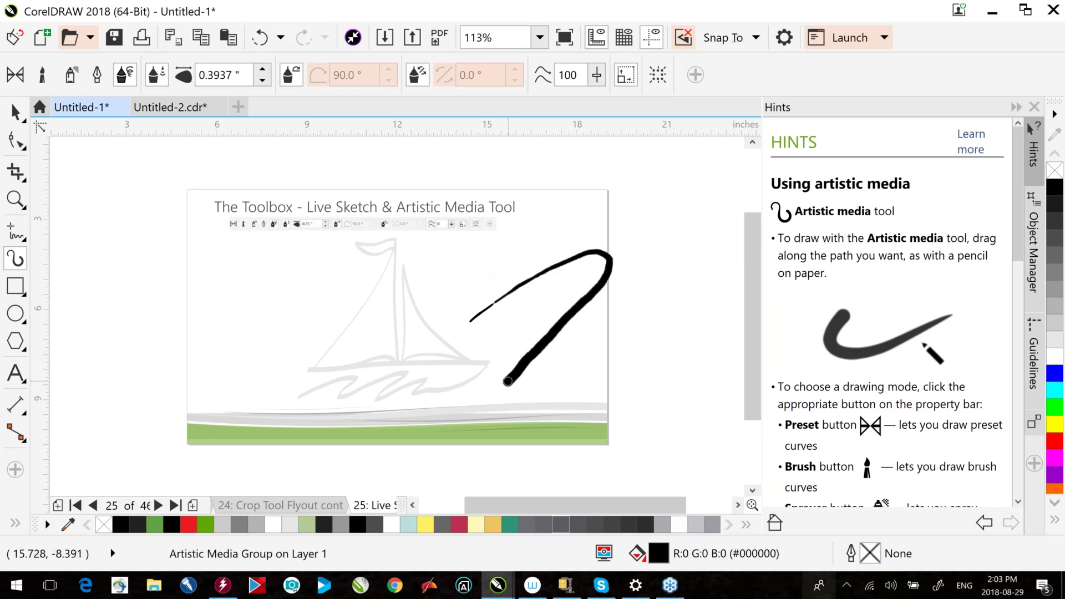
mouse_move(223, 354)
mouse_down()
mouse_move(289, 303)
mouse_move(308, 334)
mouse_up()
mouse_move(236, 377)
mouse_down()
mouse_move(260, 356)
mouse_move(287, 383)
mouse_up()
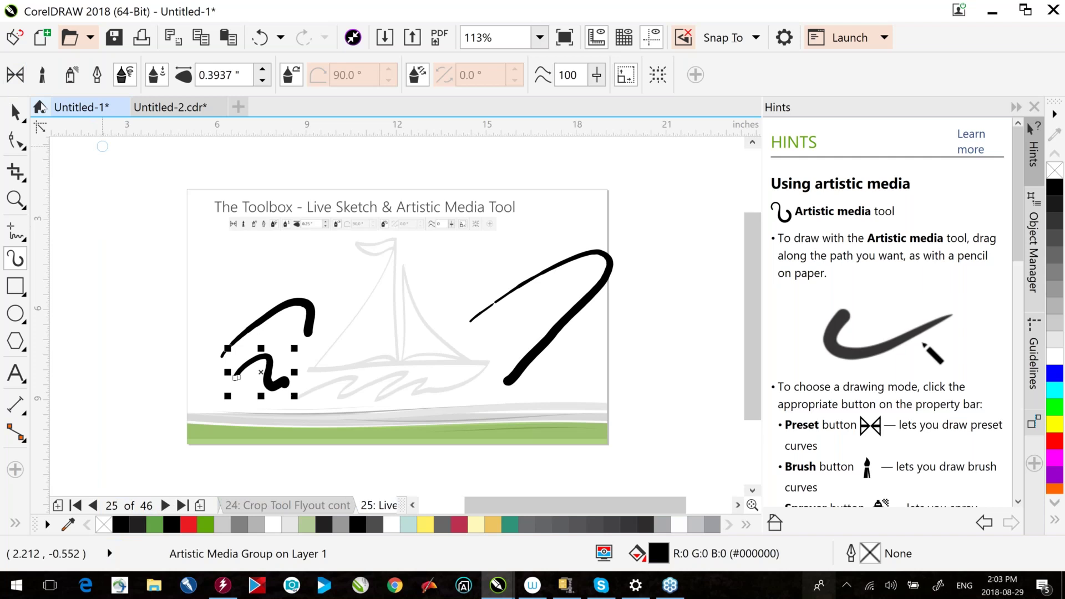
- Switch to the Touch workspace from the Welcome Screen and return to the Untitled-1 document
click(40, 106)
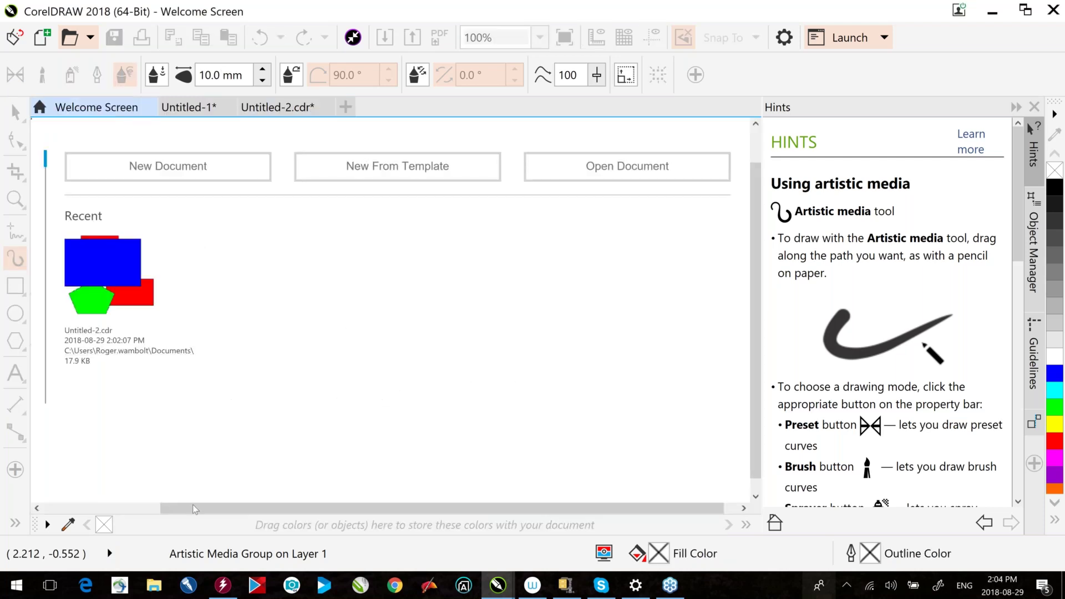
click(146, 510)
click(154, 185)
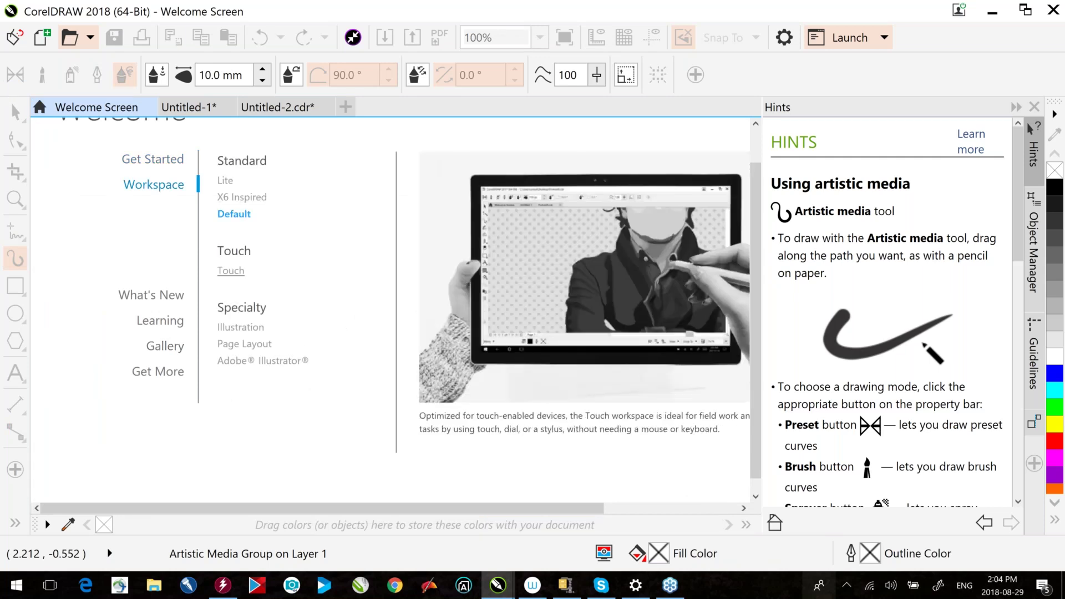
click(230, 270)
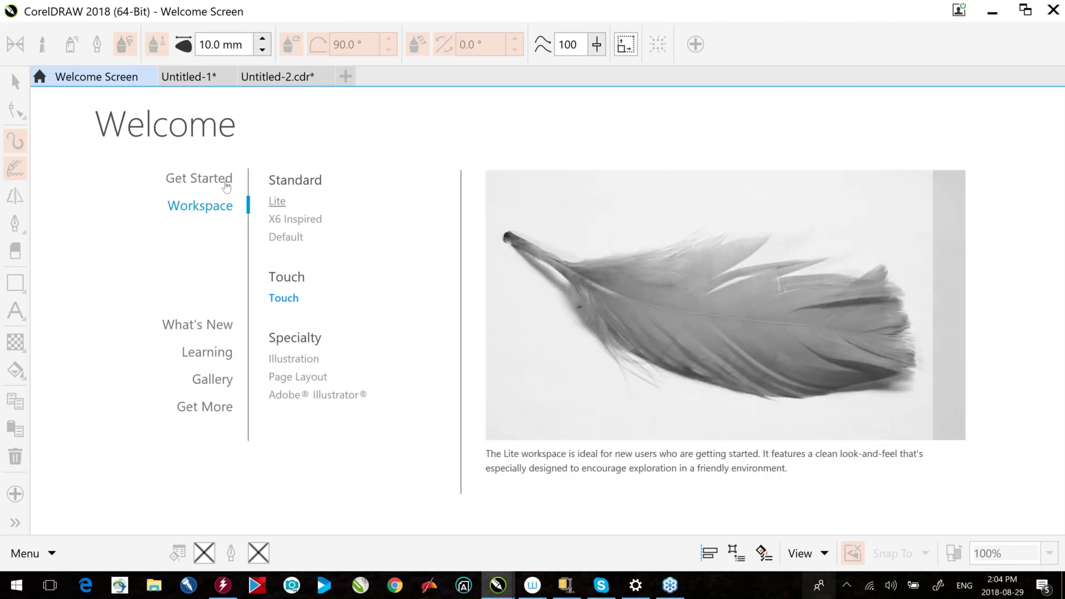
click(198, 77)
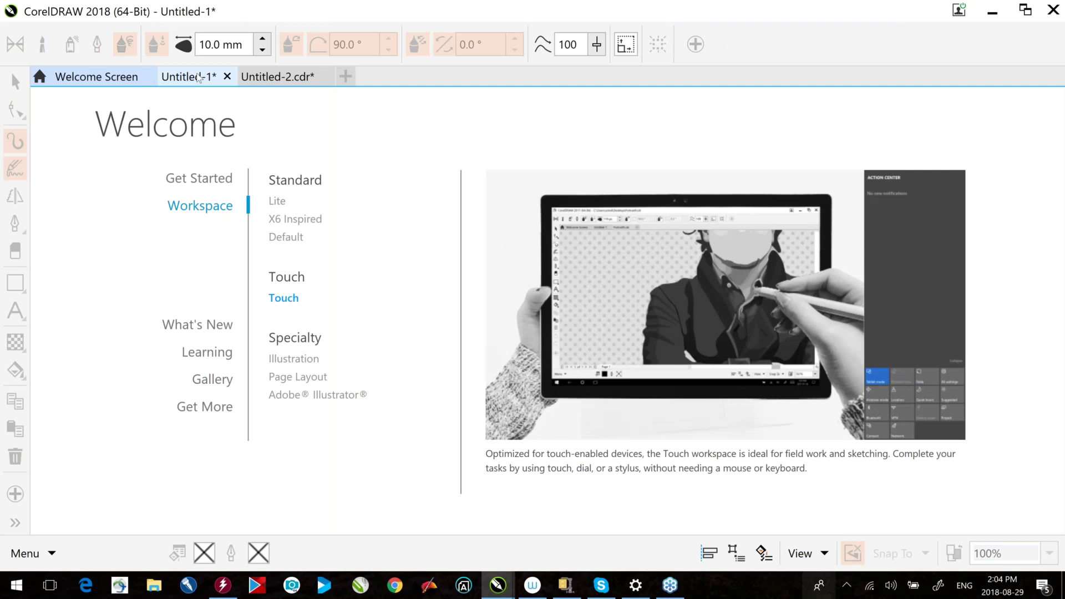
click(199, 78)
- Calibrate the stylus pressure in the global Pen Settings with three test strokes, and save the calibration
click(55, 556)
click(50, 480)
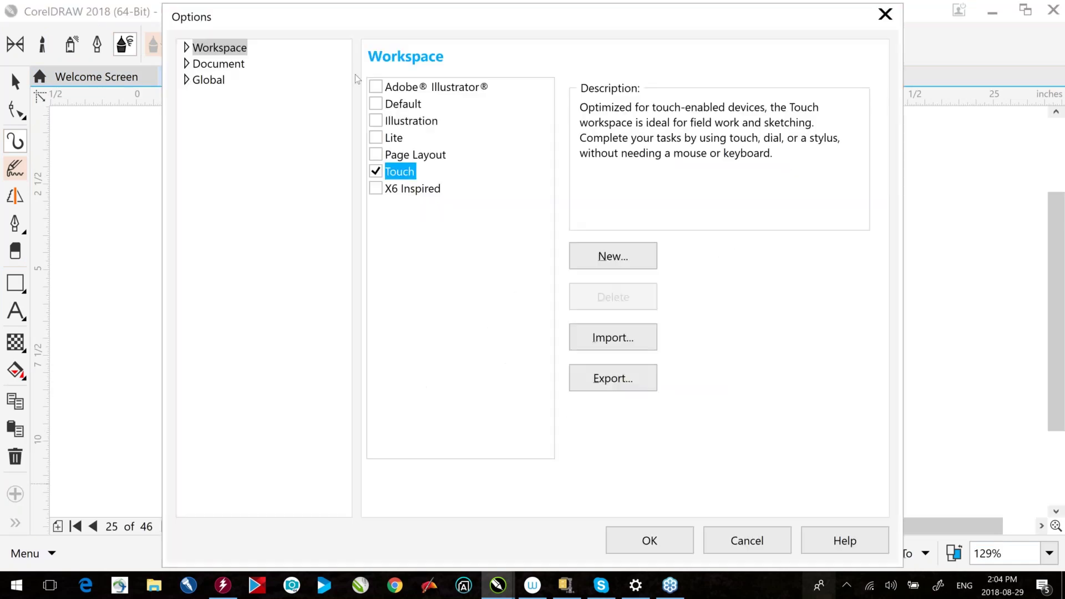
click(186, 79)
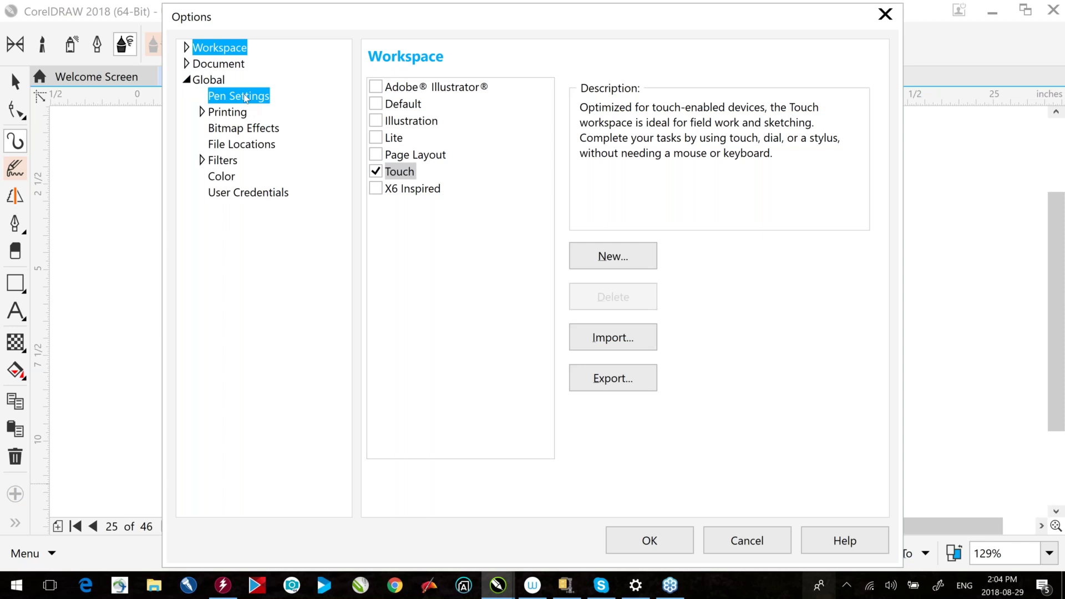
click(238, 96)
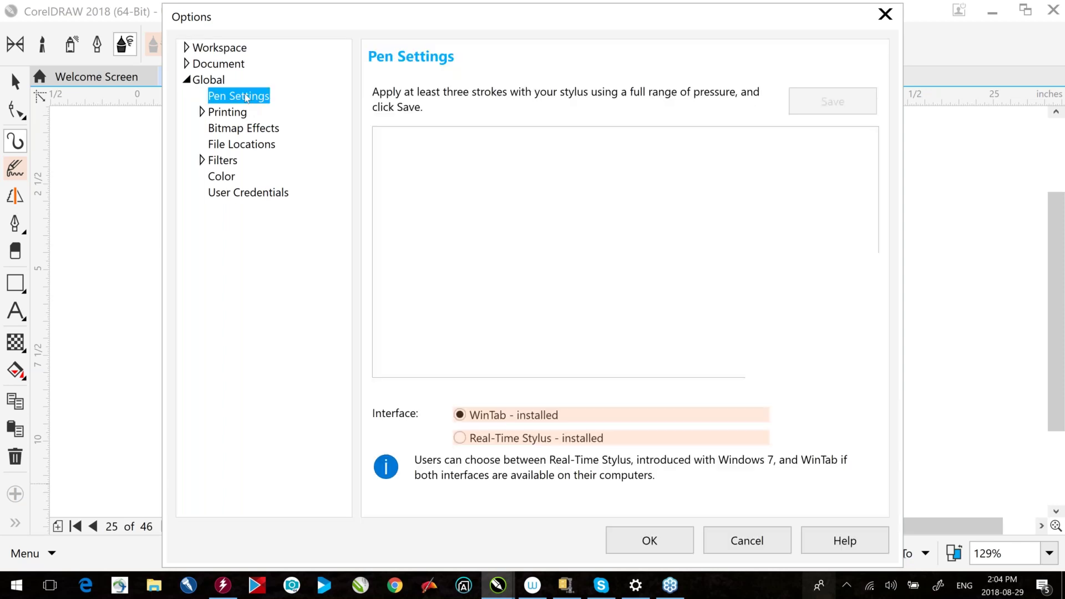
mouse_move(397, 269)
mouse_down()
mouse_move(464, 209)
mouse_move(546, 180)
mouse_move(630, 241)
mouse_move(620, 304)
mouse_move(638, 342)
mouse_up()
mouse_move(492, 320)
mouse_down()
mouse_move(544, 255)
mouse_move(655, 188)
mouse_move(769, 184)
mouse_move(774, 244)
mouse_move(697, 293)
mouse_move(778, 363)
mouse_up()
mouse_move(397, 236)
mouse_down()
mouse_move(416, 215)
mouse_move(527, 162)
mouse_move(691, 156)
mouse_move(619, 217)
mouse_move(586, 290)
mouse_move(681, 354)
mouse_up()
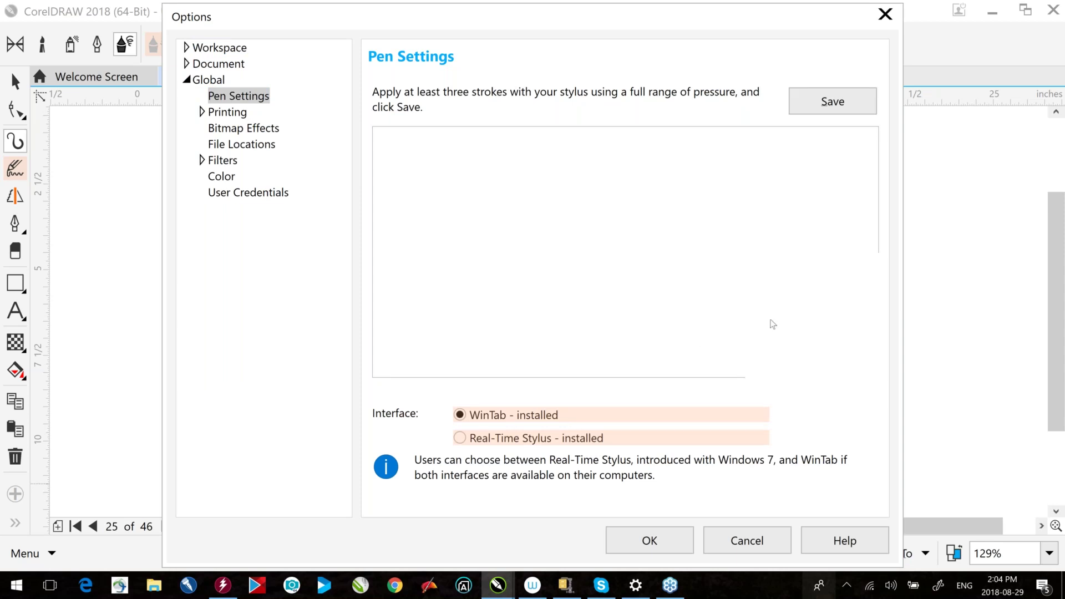
click(832, 101)
click(647, 540)
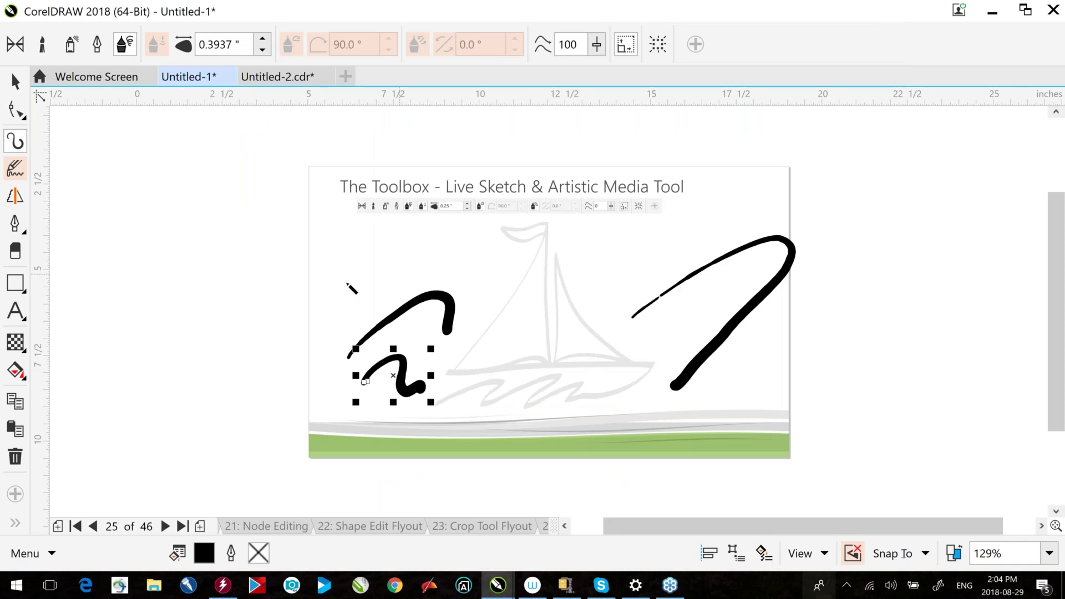
- Reactivate Expression mode and draw a wavy stroke above the two left ones, plus three short marks near the sailboat and page title
mouse_move(351, 288)
mouse_down()
mouse_move(370, 265)
mouse_move(414, 290)
mouse_up()
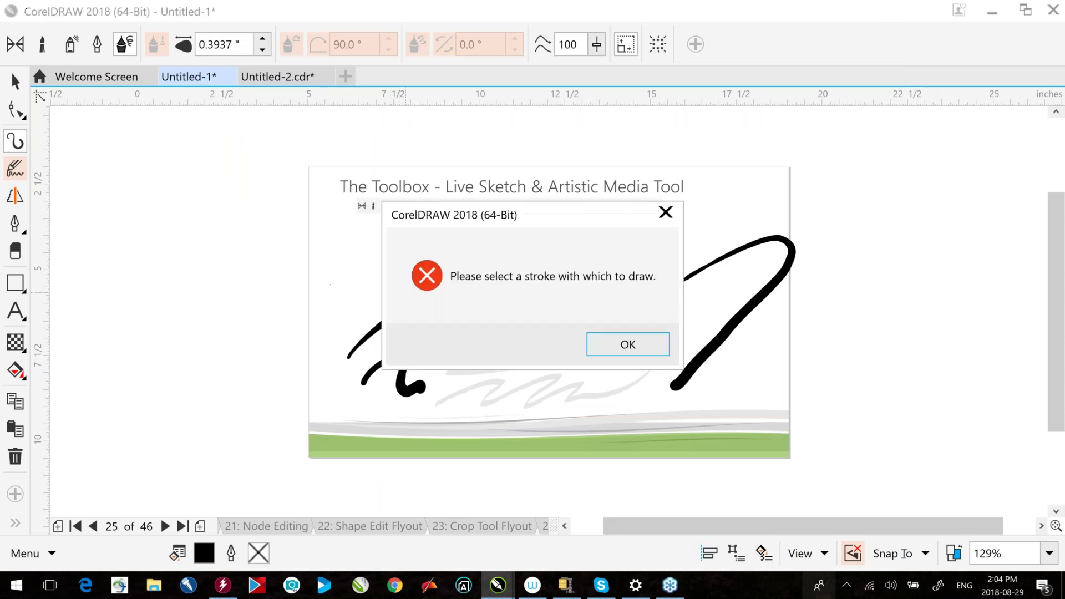
click(628, 344)
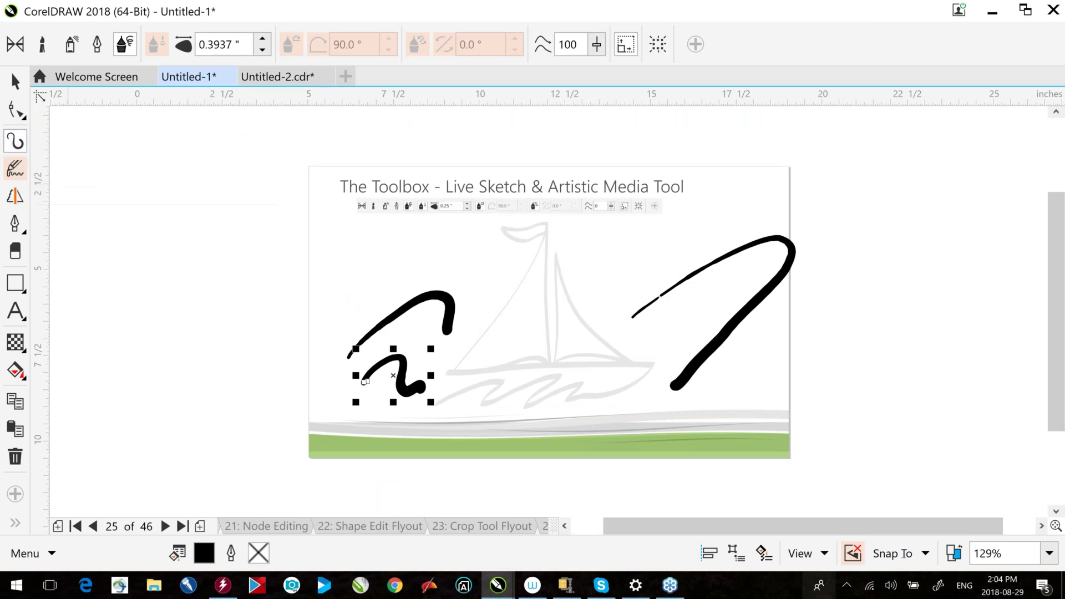
click(107, 51)
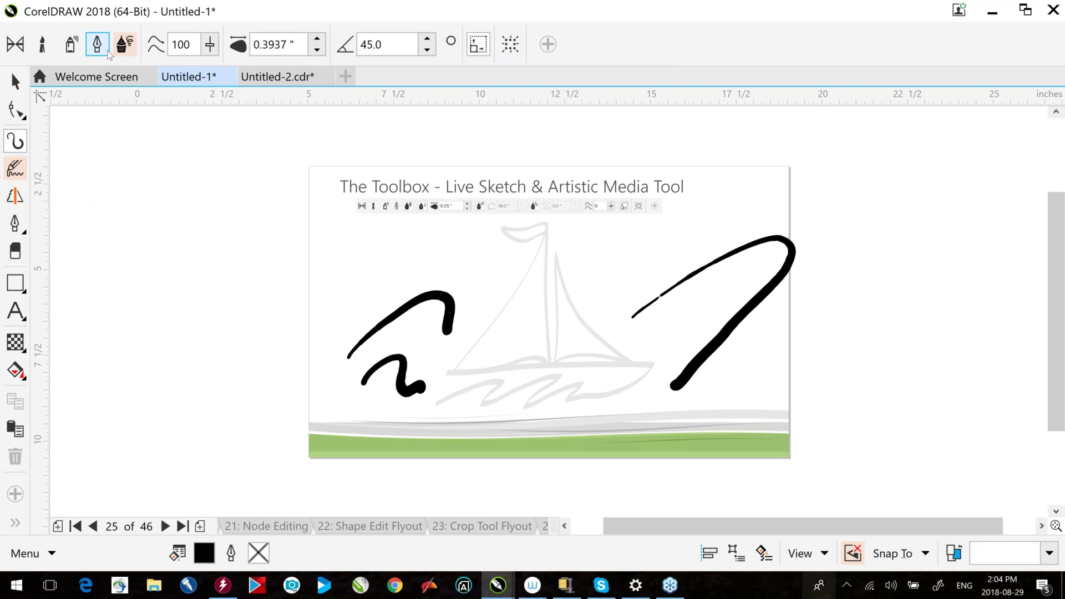
click(124, 44)
mouse_move(372, 258)
mouse_down()
mouse_move(432, 232)
mouse_move(422, 244)
mouse_move(471, 300)
mouse_up()
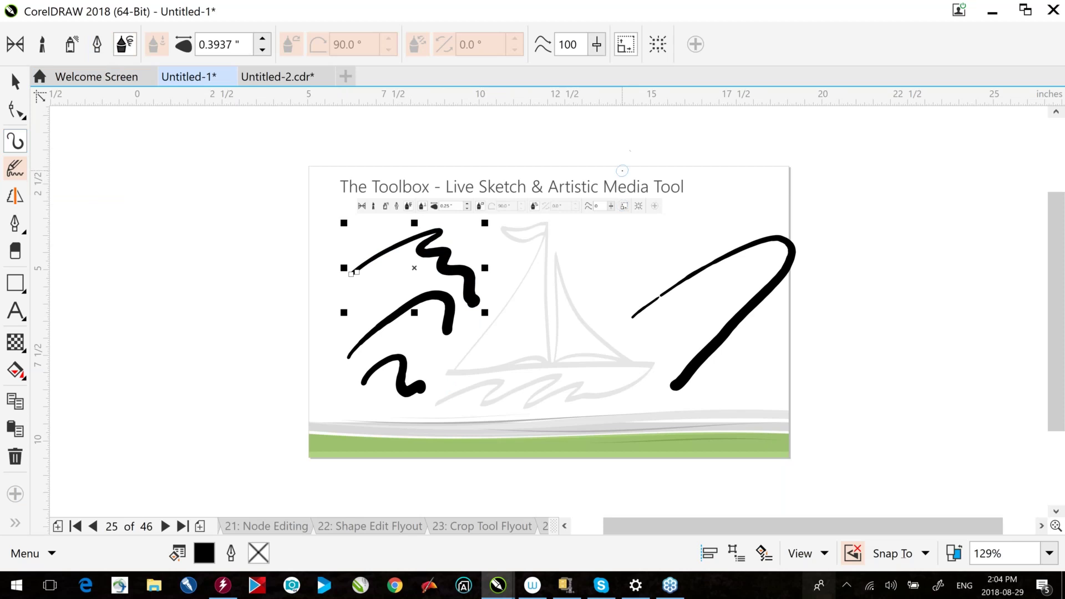
drag(582, 258, 657, 233)
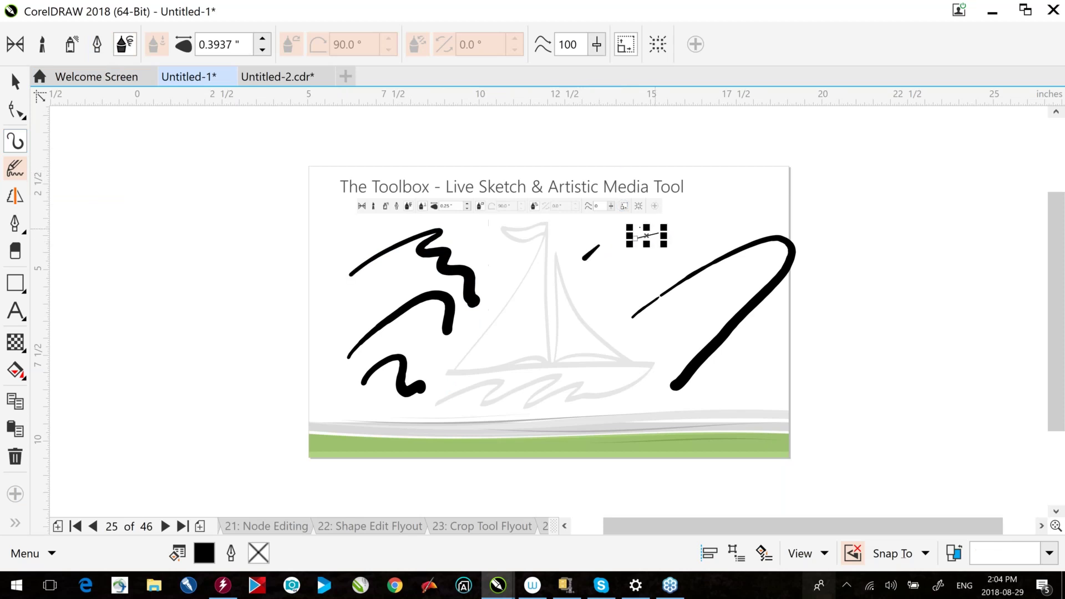
click(714, 176)
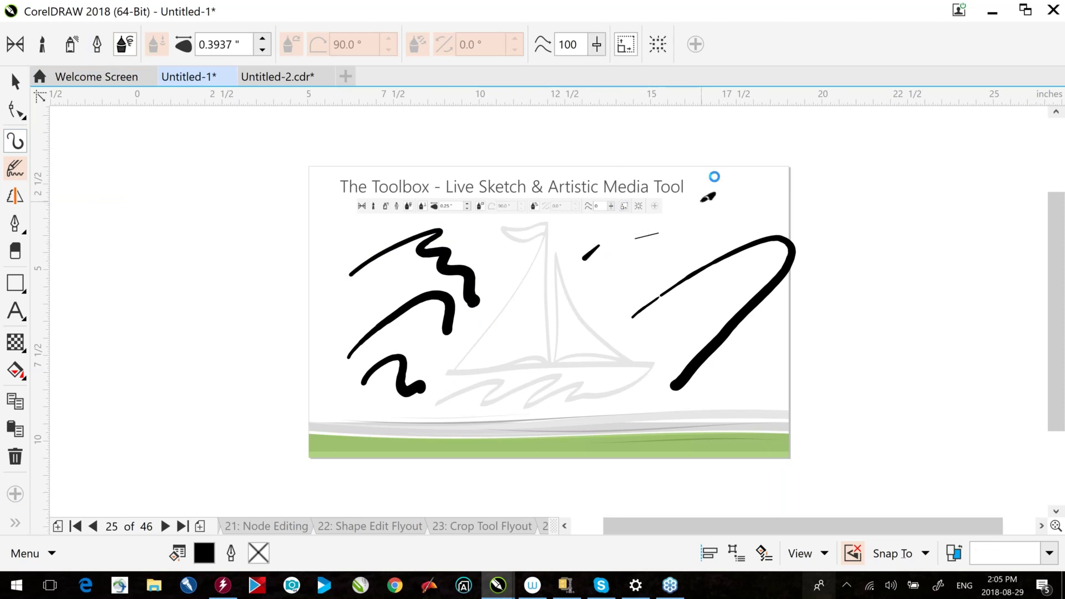
drag(702, 201, 716, 194)
- Set the stroke width of the short mark beside the page title to 1.2137"
click(225, 44)
text(1.2137)
key(Return)
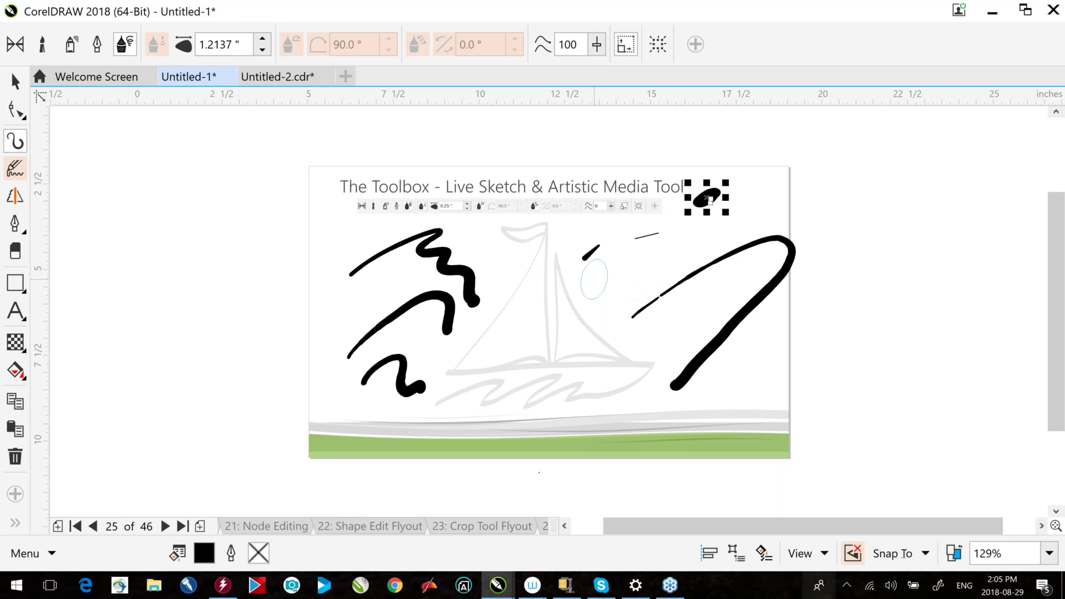
- Restore the Default workspace from the Welcome Screen and return to the Untitled-1 document
click(54, 555)
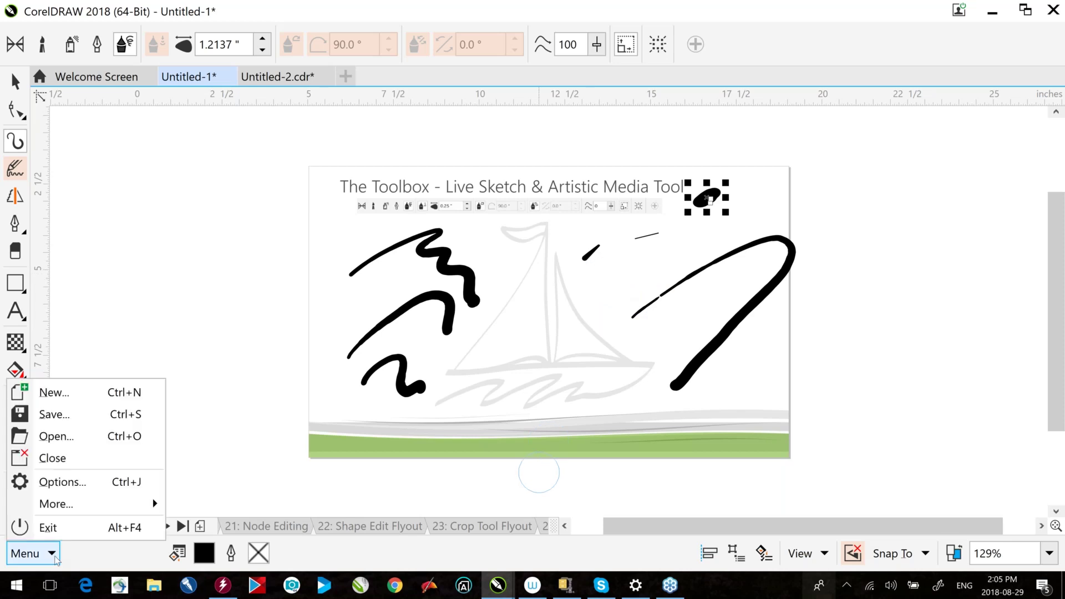
click(138, 292)
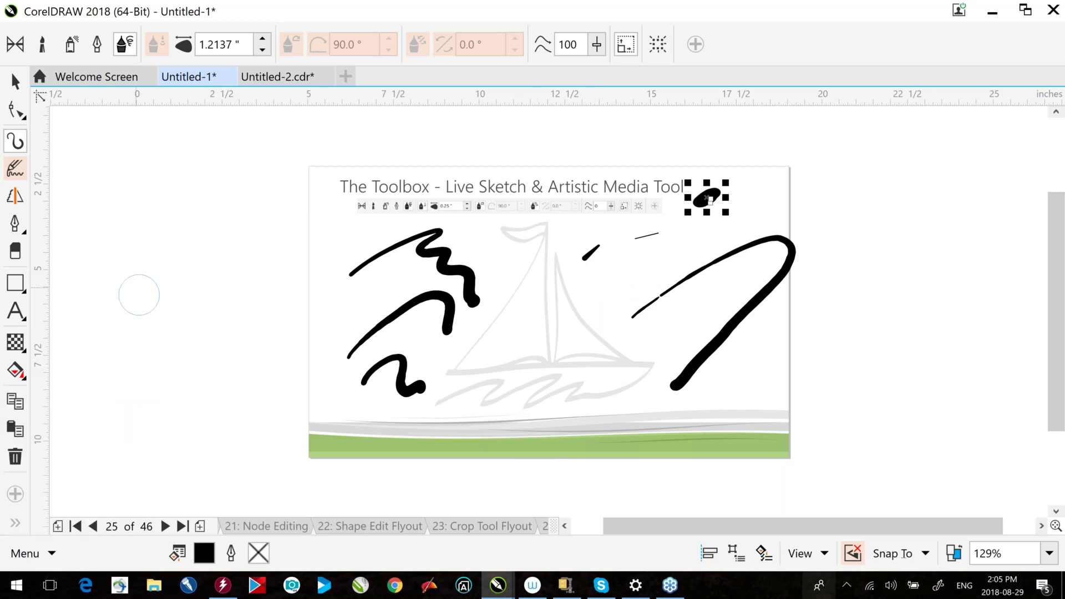
click(46, 77)
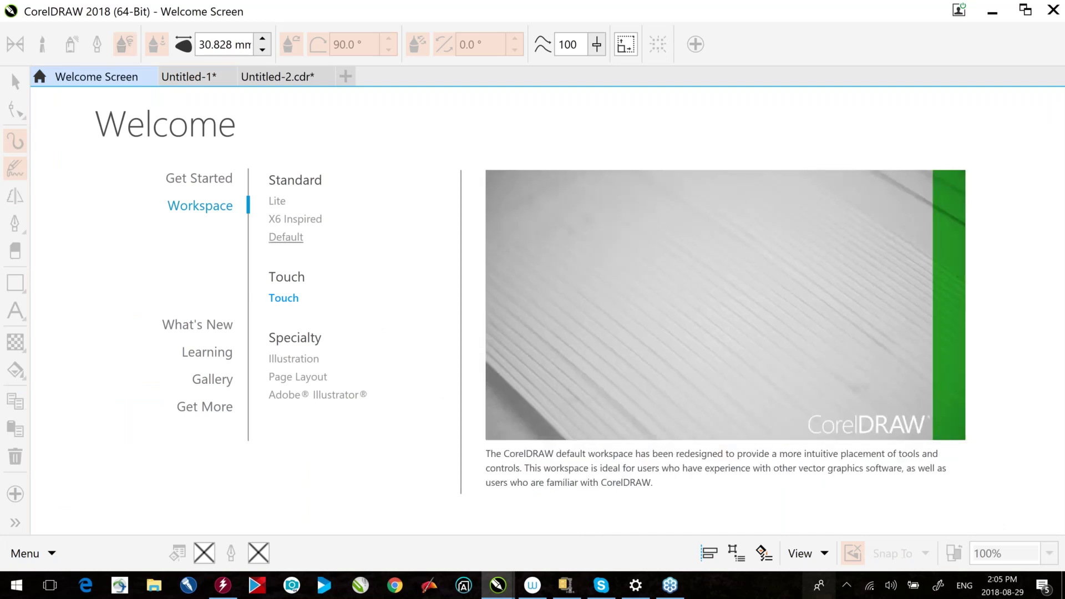
click(285, 236)
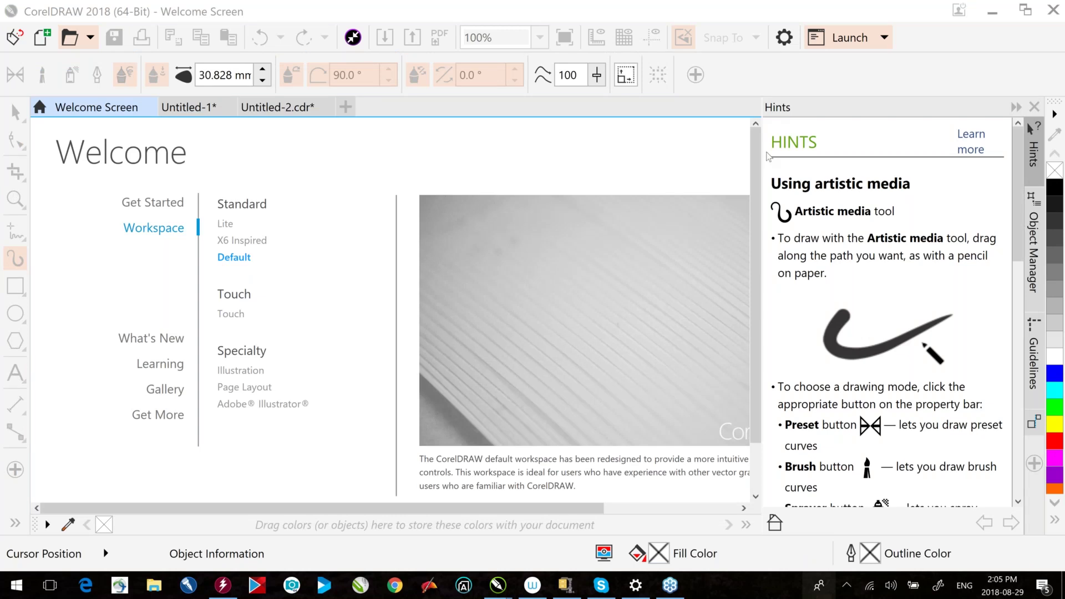
click(186, 109)
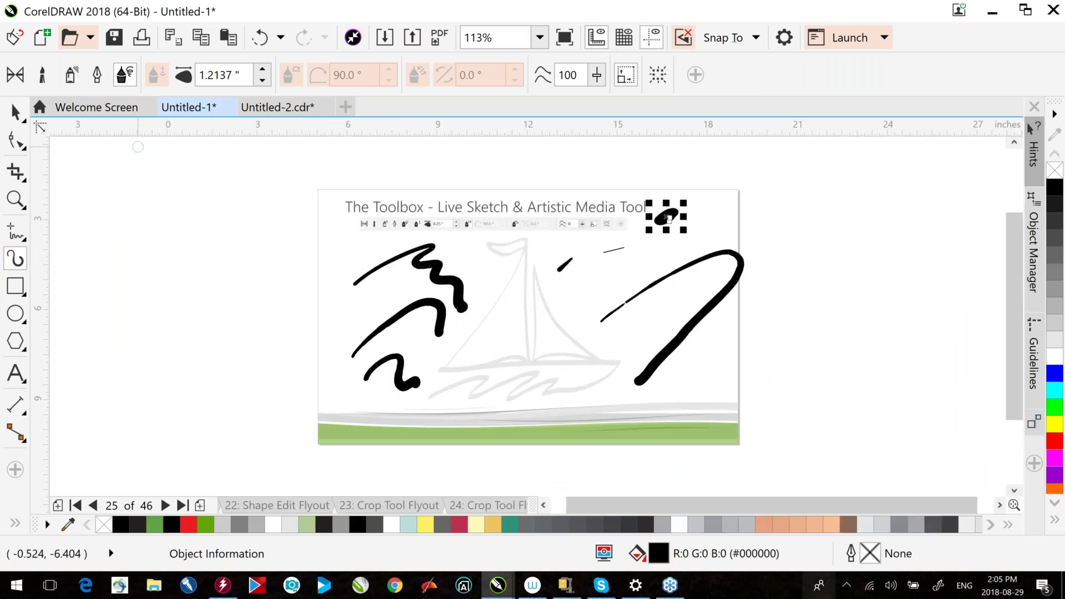
- Apply the X6 Inspired workspace from the Welcome Screen and change it back to Default
click(94, 108)
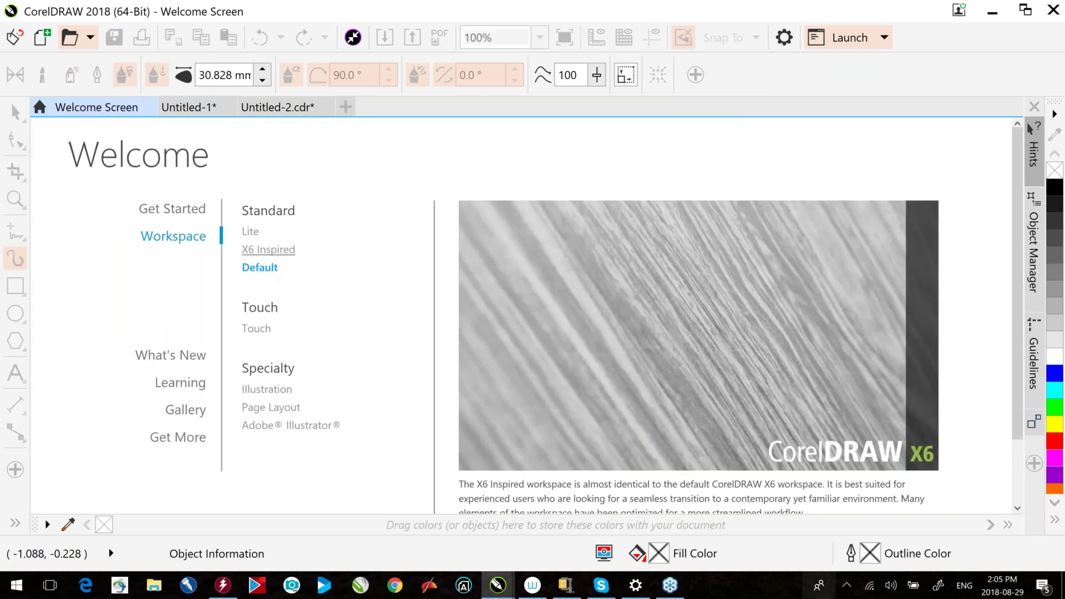
click(268, 249)
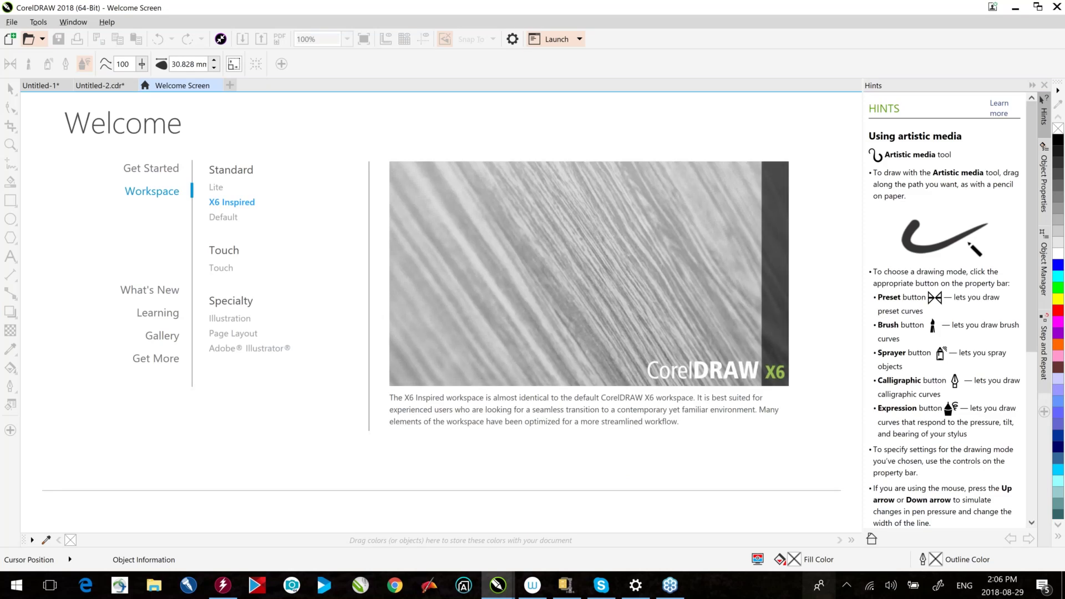
click(205, 216)
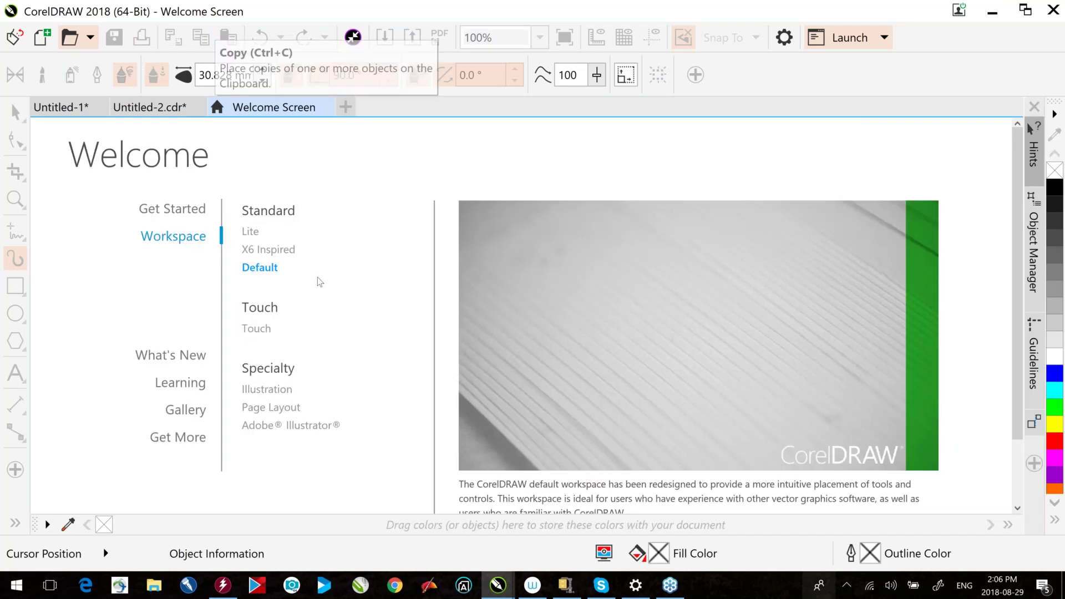
- Close CorelDRAW with its open documents and relaunch it, overwriting the current workspace with the factory default
click(1054, 14)
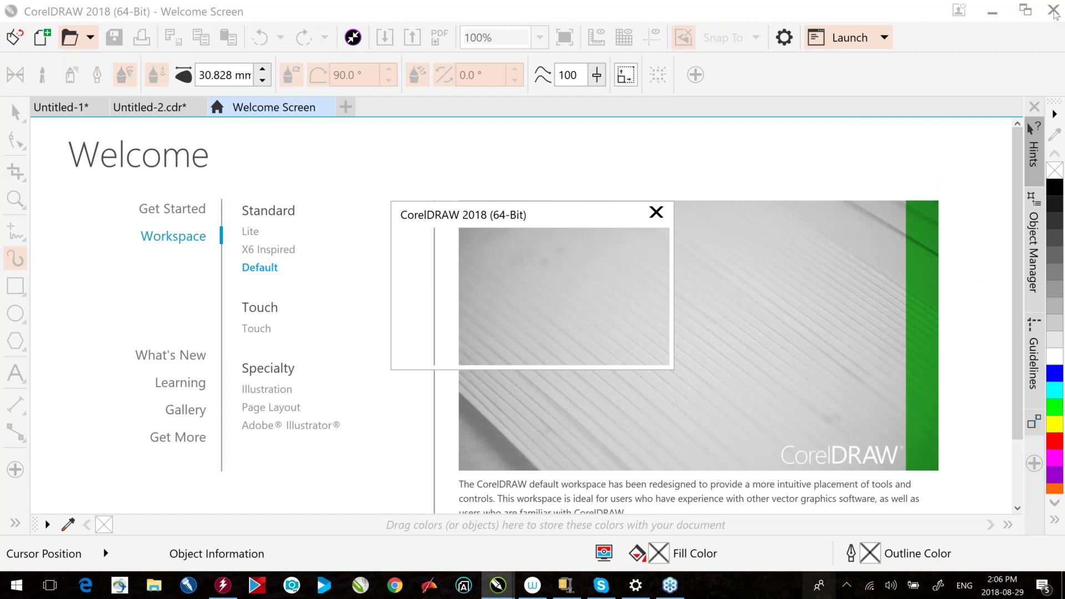
click(529, 344)
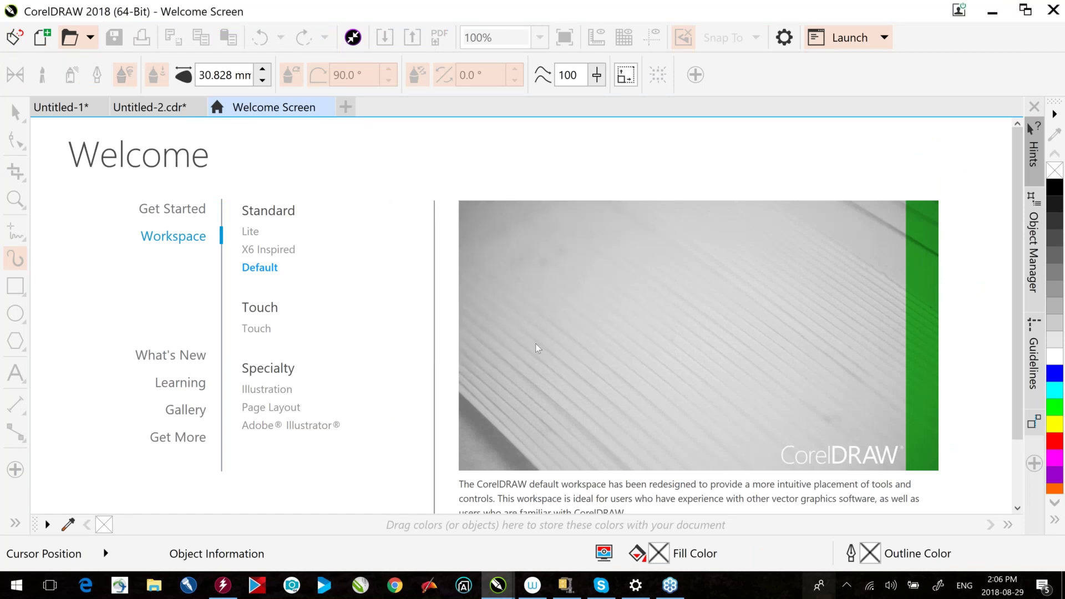
click(535, 344)
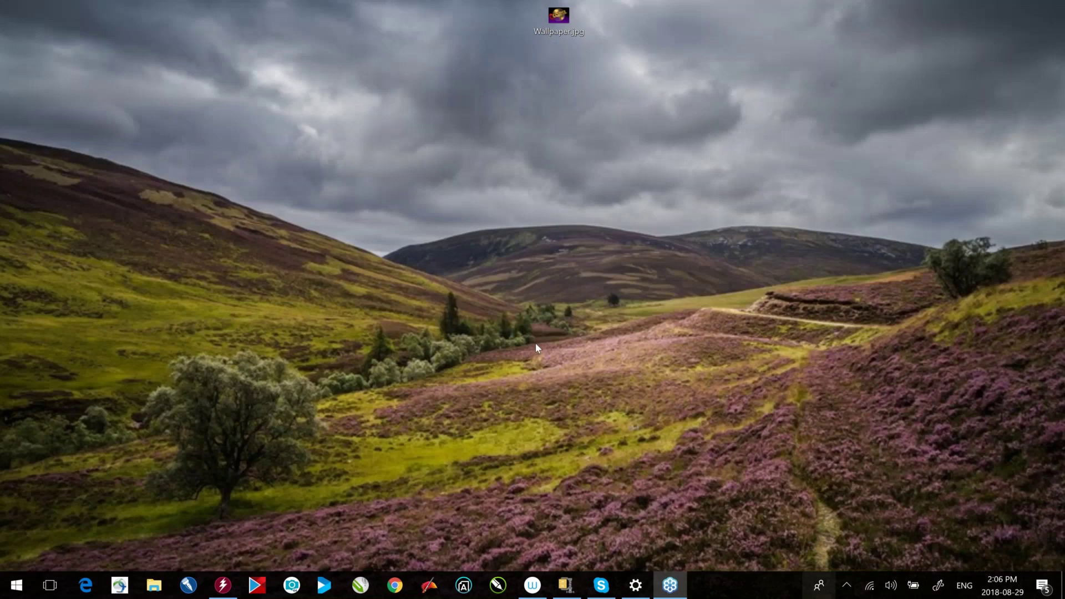
click(497, 585)
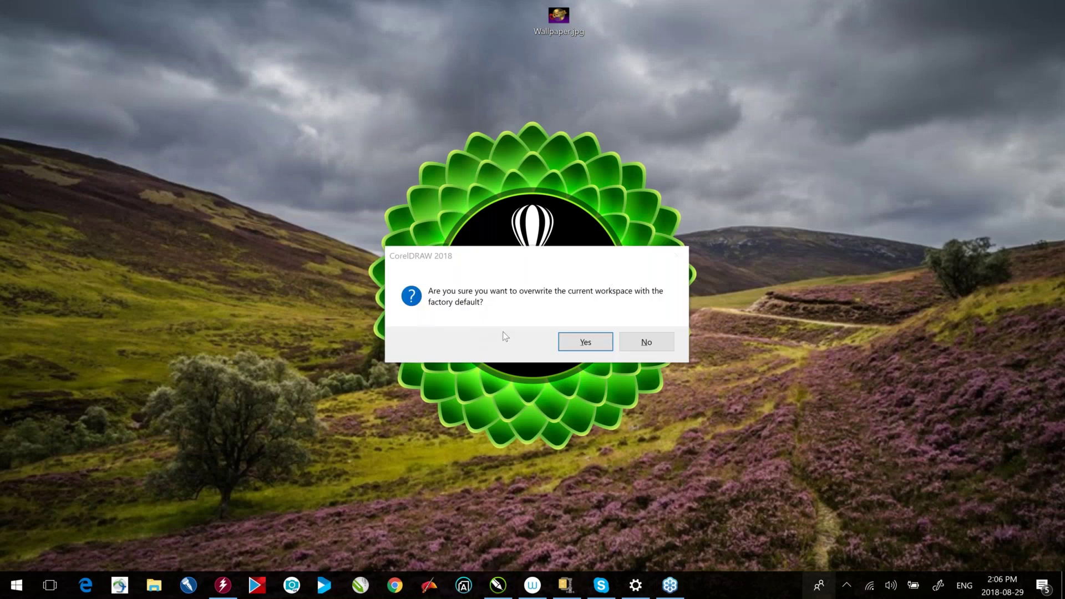
click(589, 342)
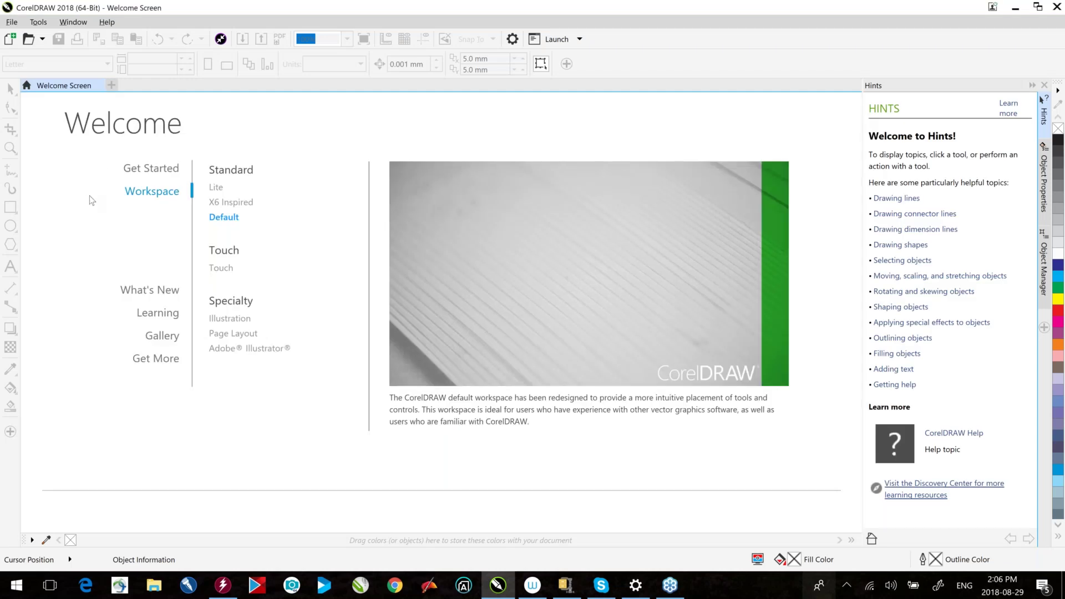
- Open the drawing Corel 101 - CorelDRAW2018.cdr from the Desktop folder CONDE > Webinars > Corel 101
click(147, 167)
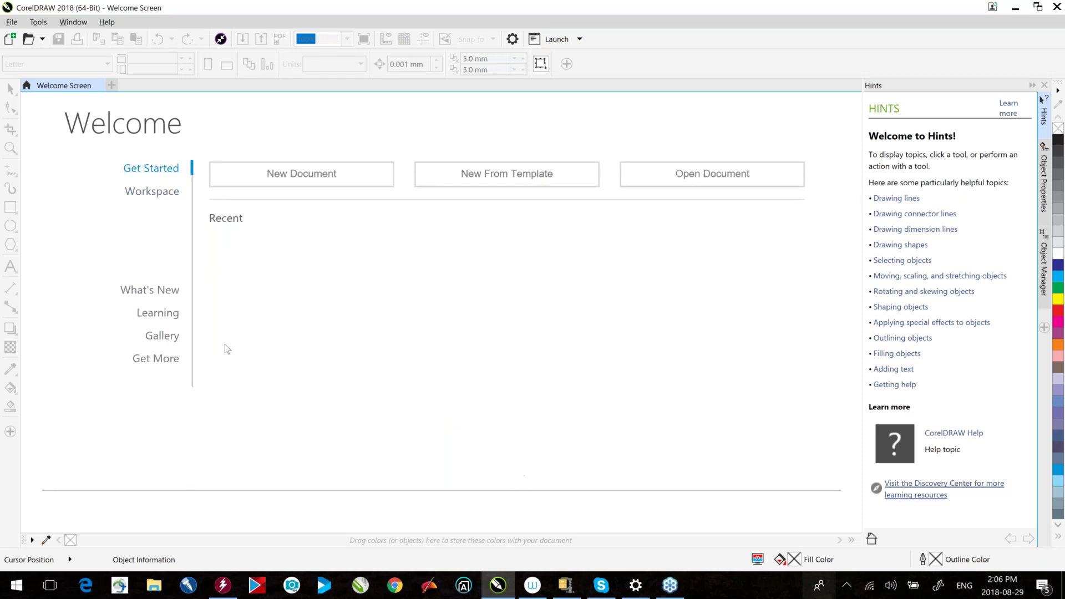
click(712, 176)
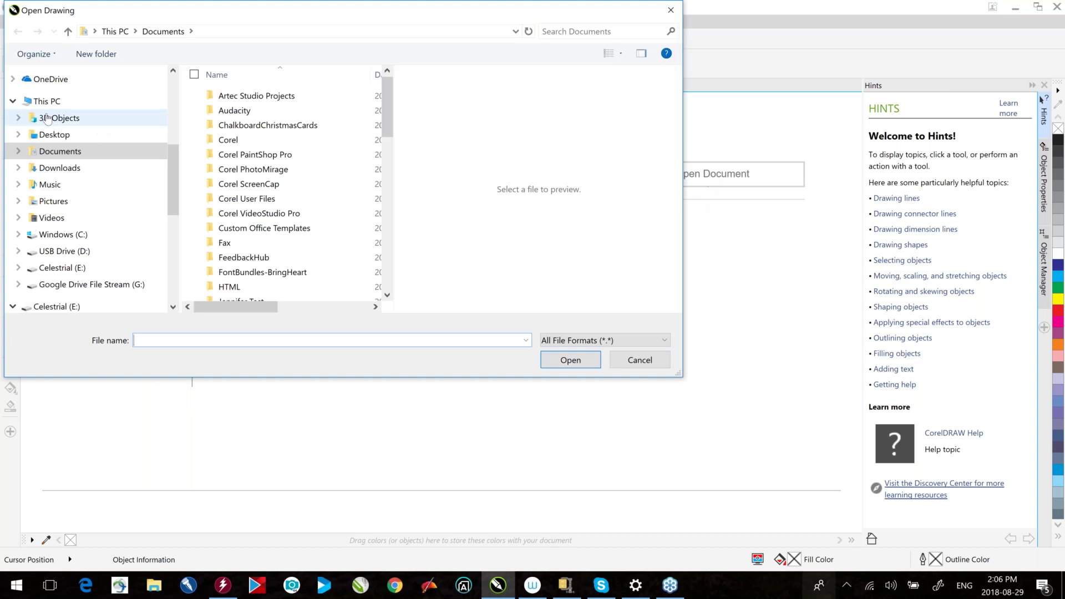
click(53, 134)
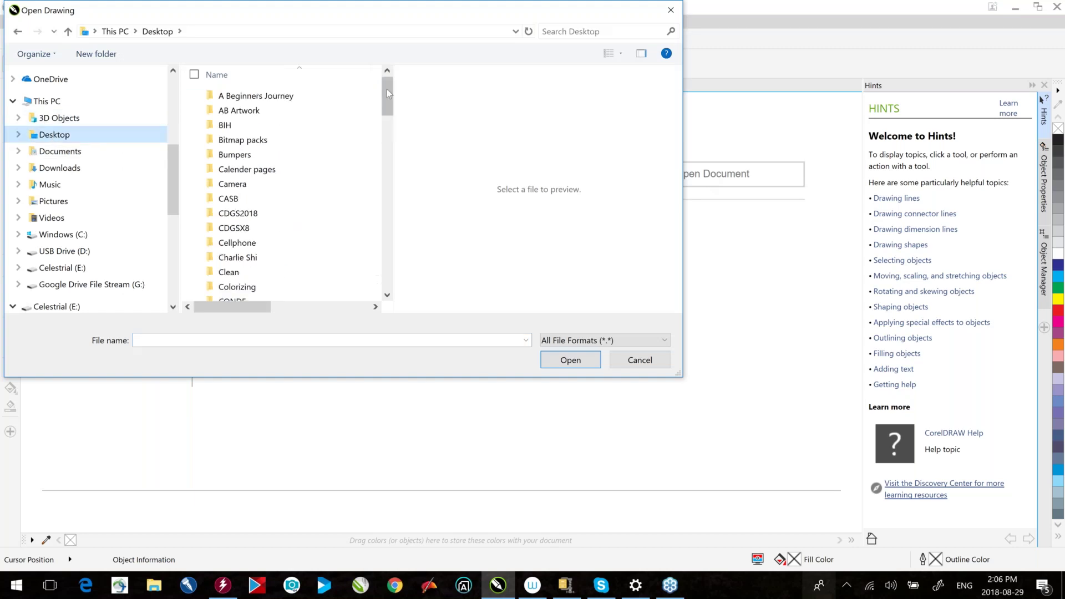
scroll(252, 212, down, 2)
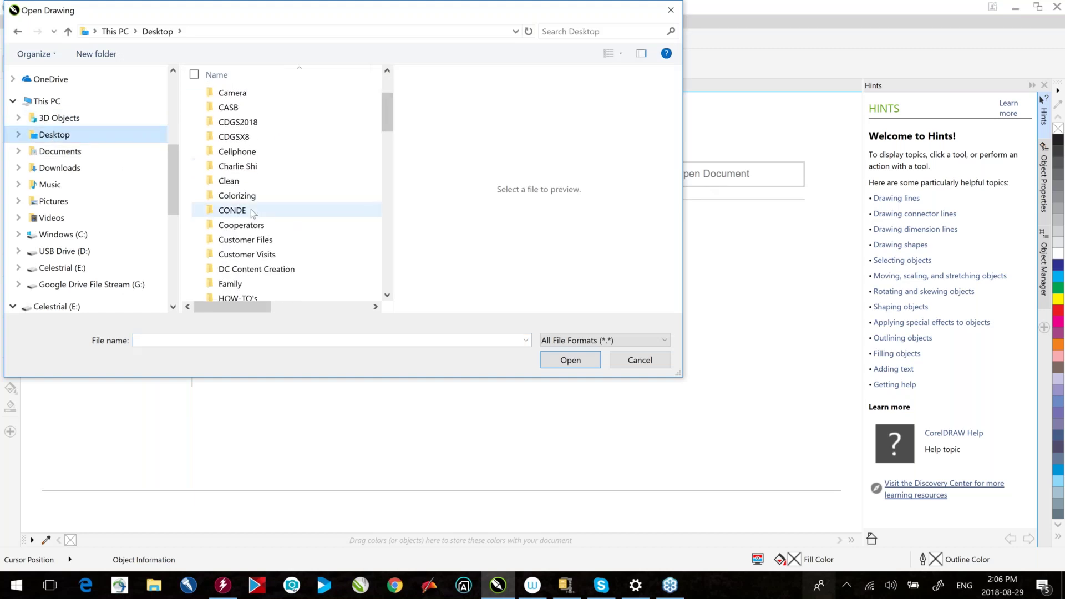
double_click(252, 211)
double_click(236, 258)
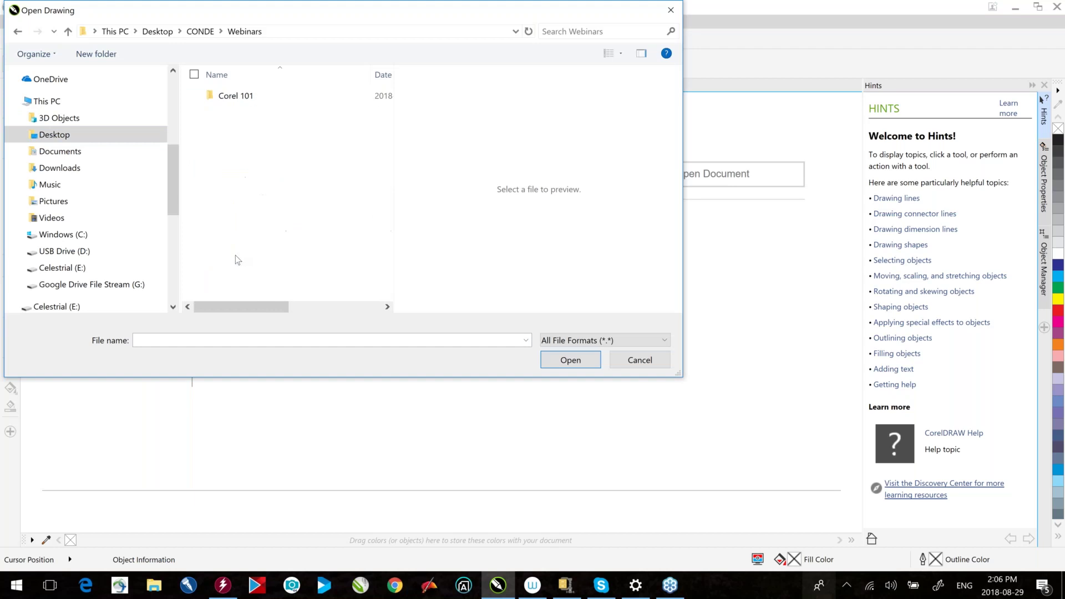
double_click(246, 101)
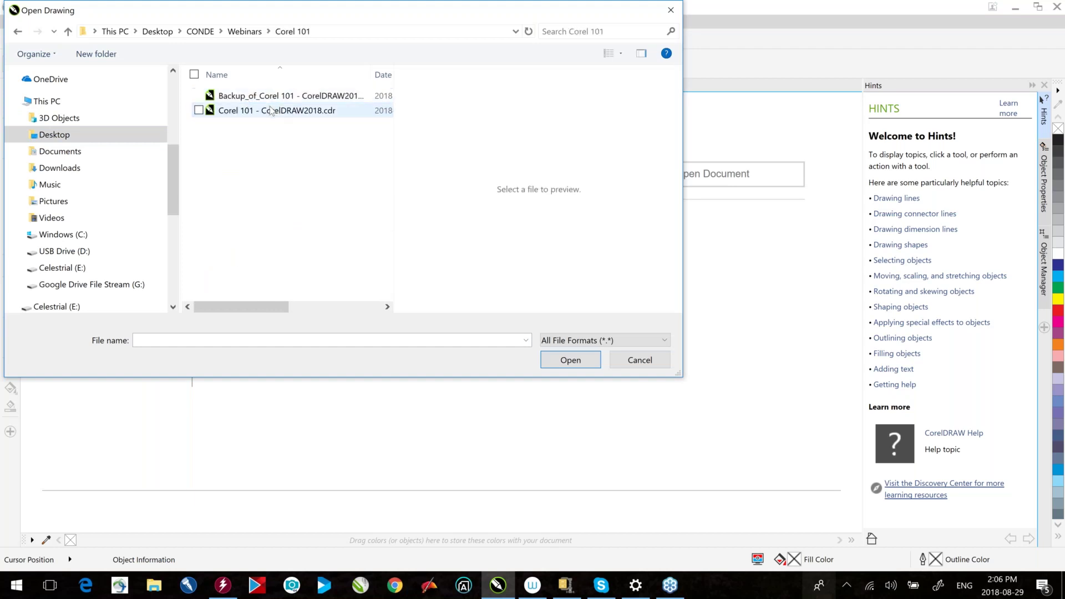
double_click(270, 109)
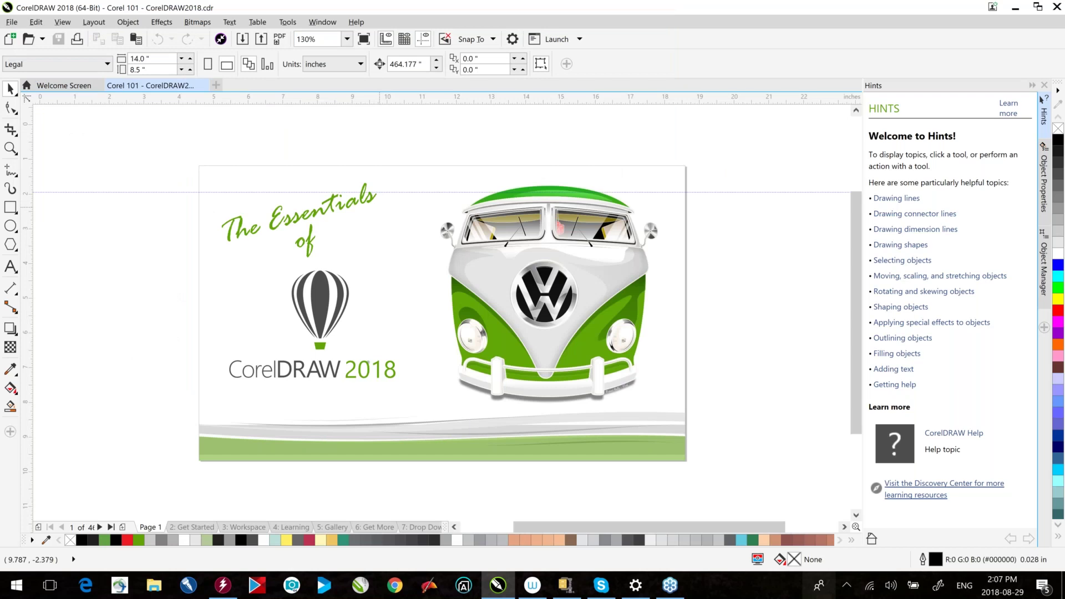
- Show the document in Page Sorter View and choose the Live Sketch & Artistic Media page
key(s)
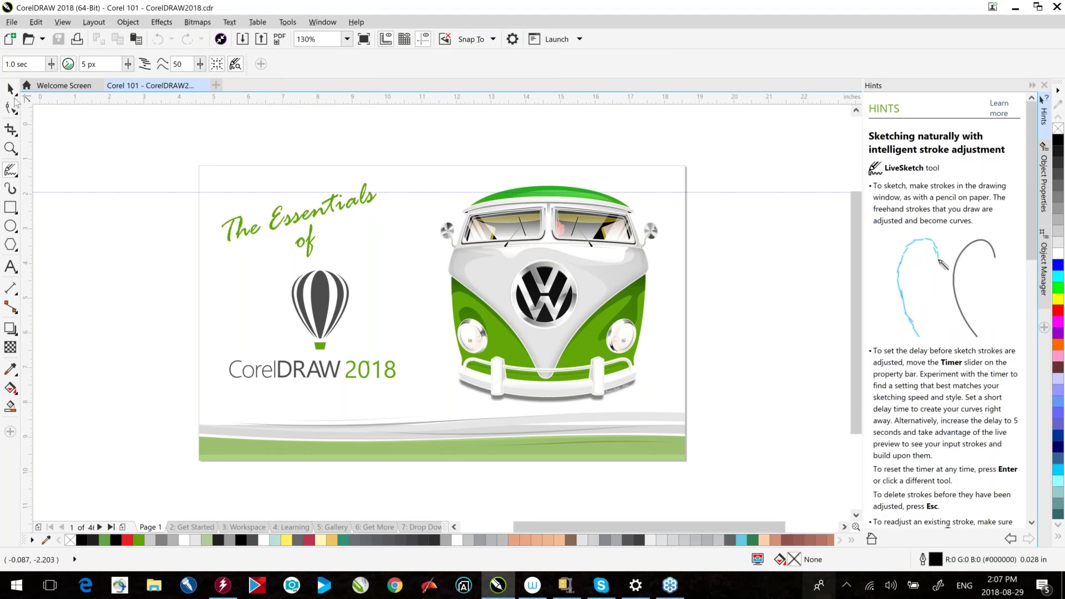
key(space)
click(62, 22)
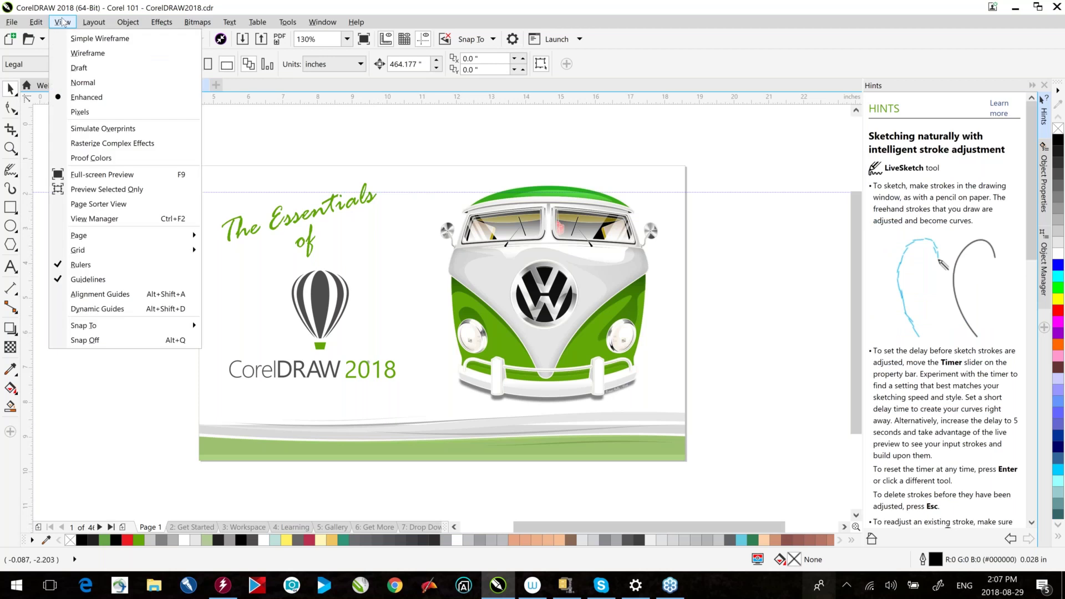
click(111, 202)
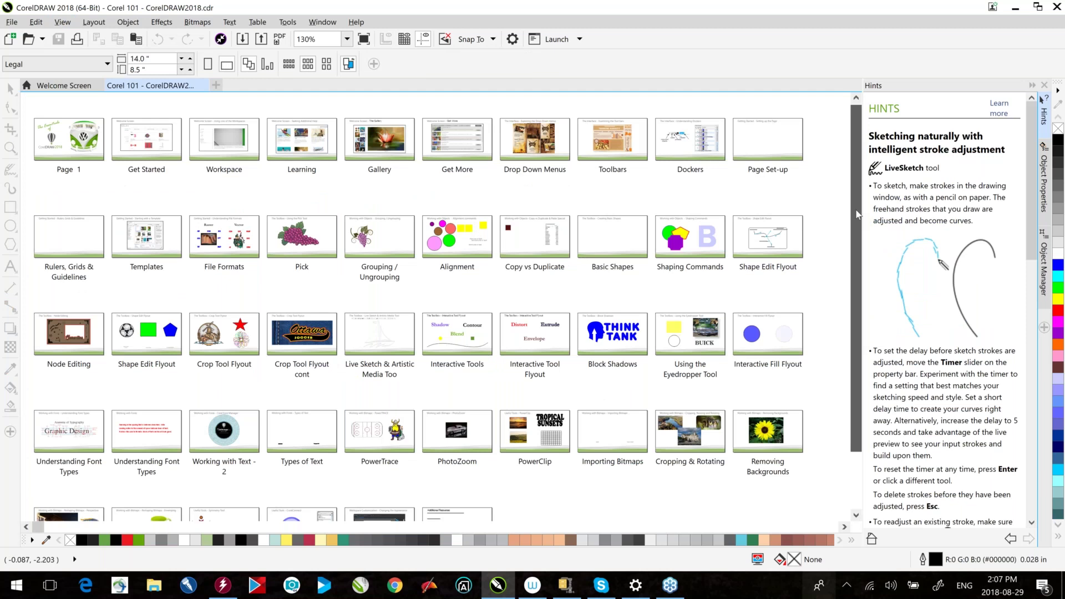
scroll(381, 472, down, 2)
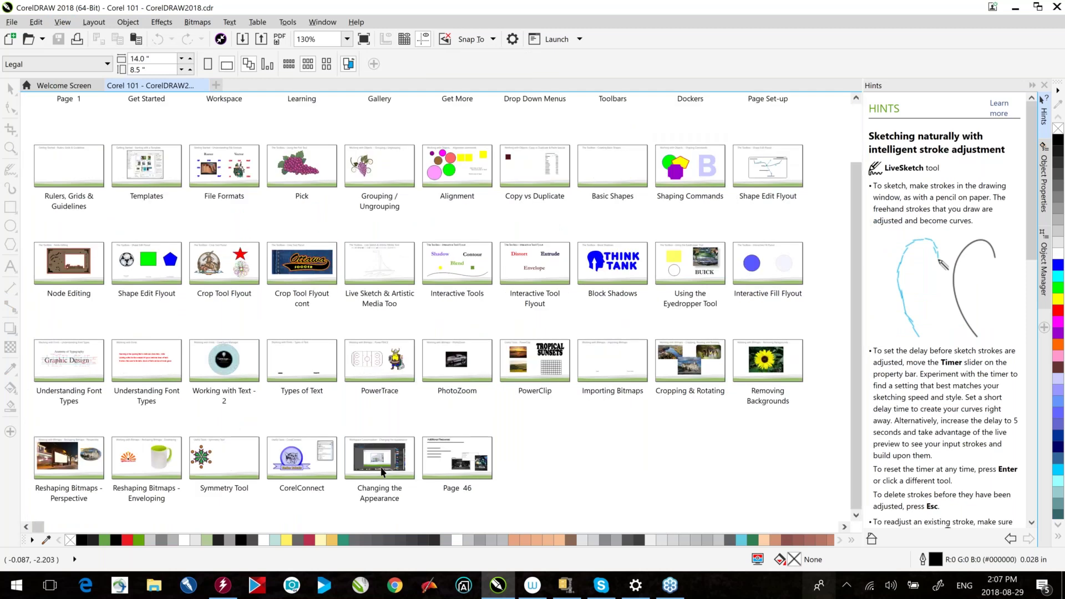
click(394, 260)
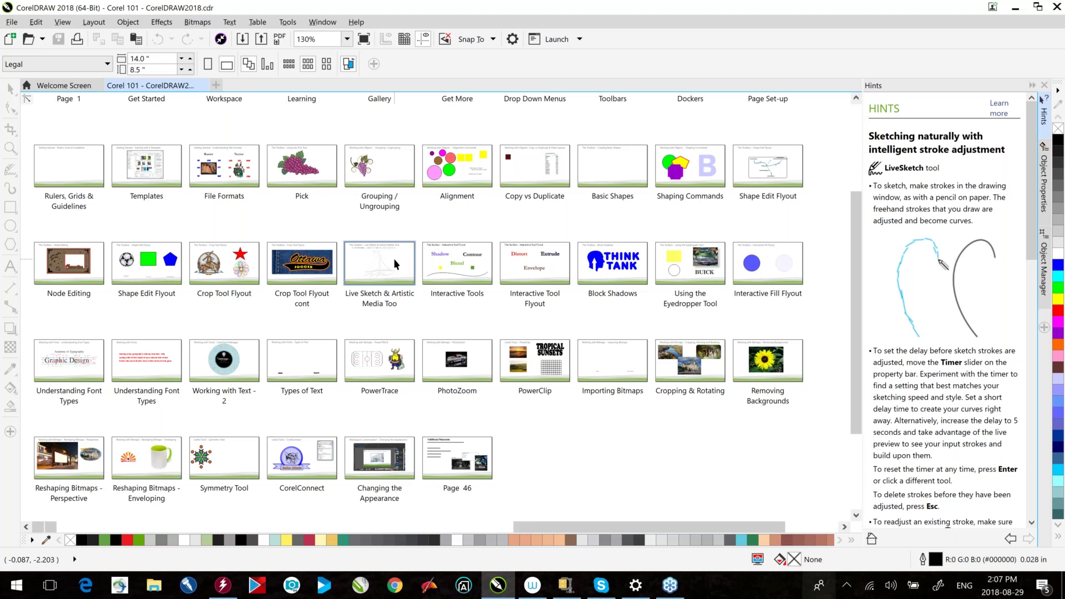
- Open the Commands page of the workspace customization options and list the View category's commands
click(287, 22)
click(297, 54)
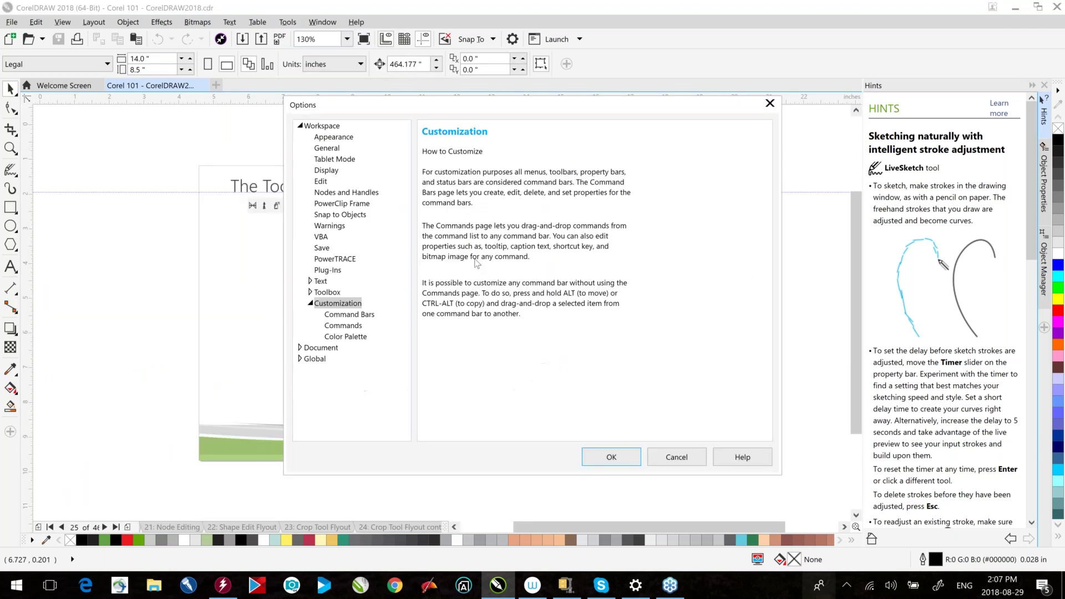
key(Down)
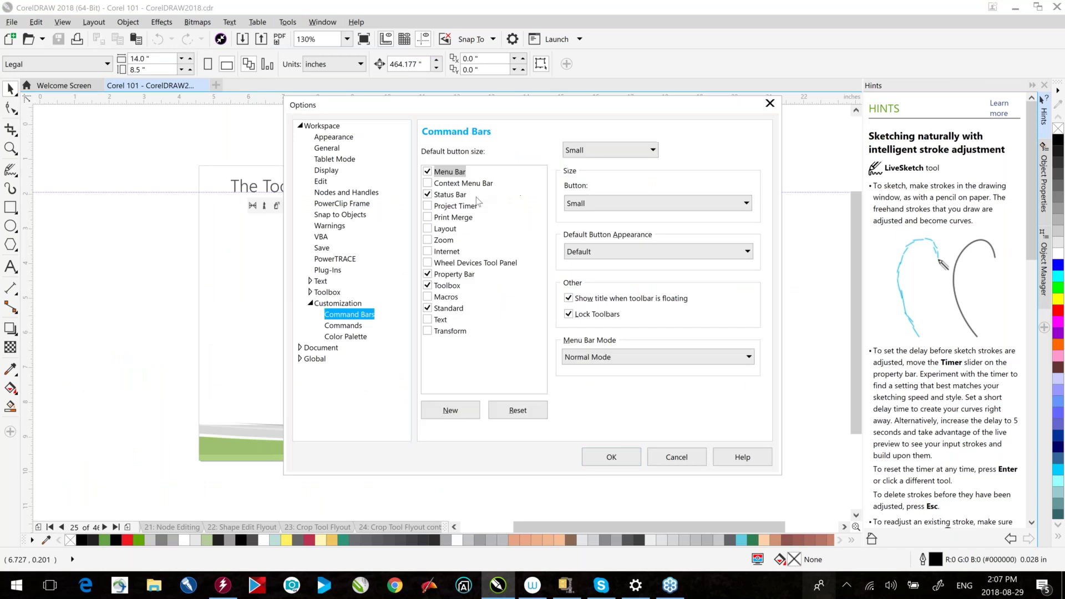
click(342, 327)
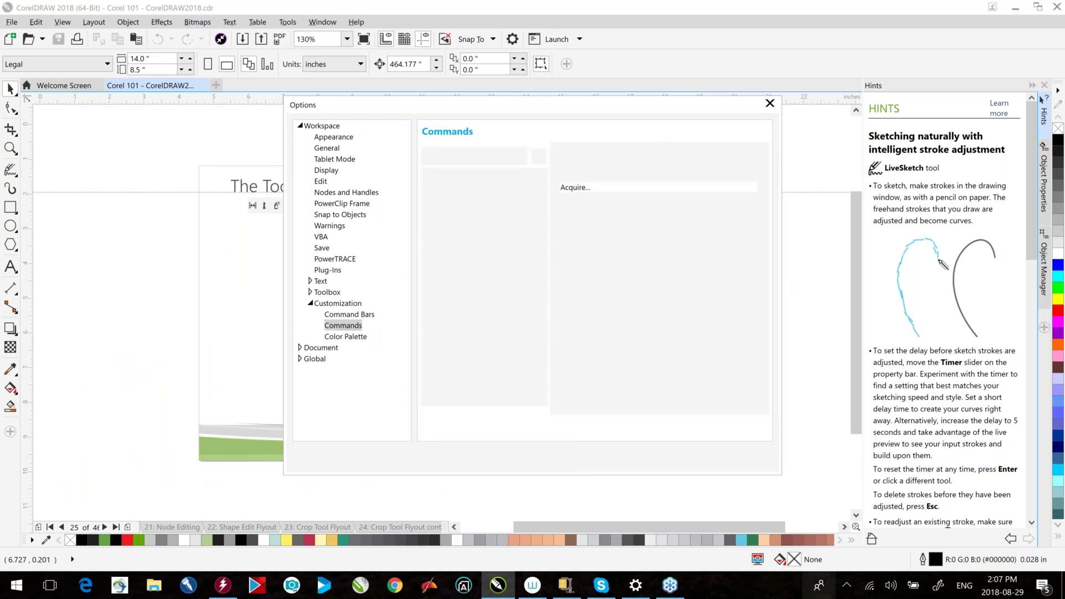
click(450, 155)
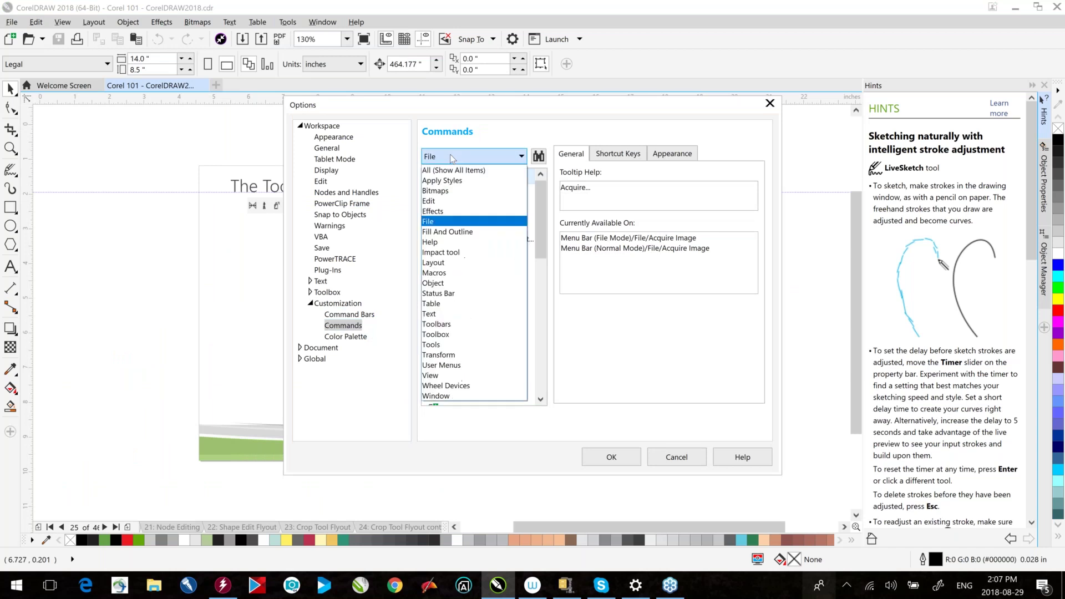
click(444, 376)
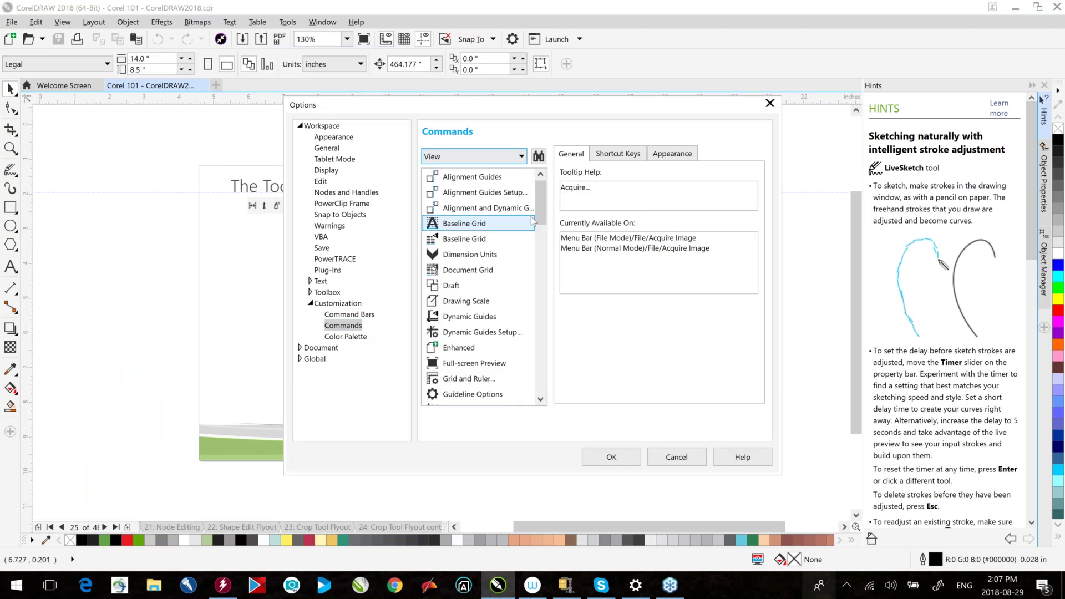
- Assign S as the shortcut for the Page Sorter View command, with navigation to the conflicting command enabled
drag(538, 209, 537, 268)
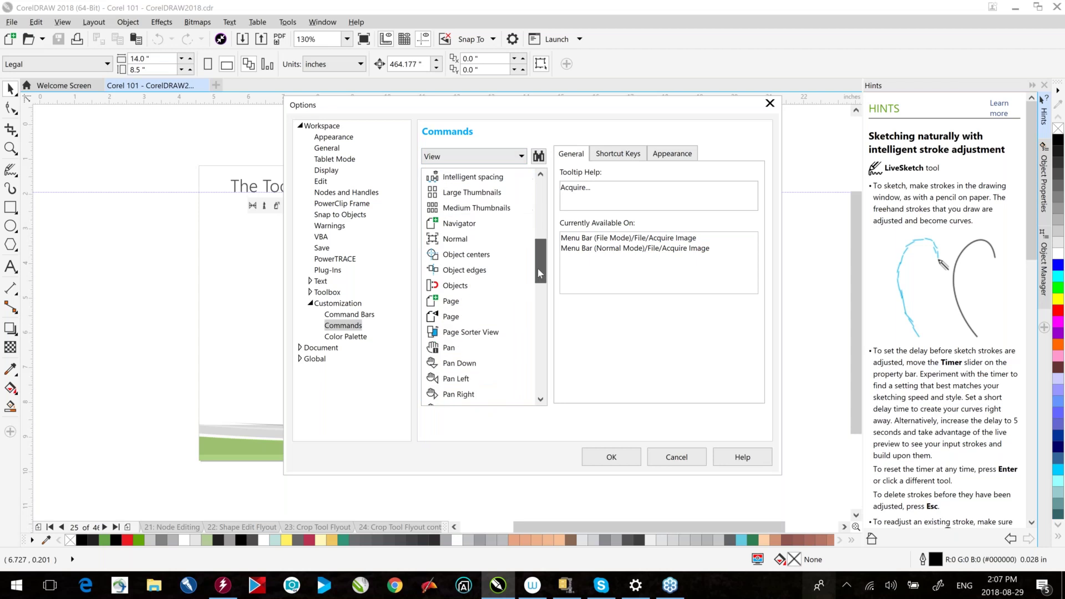
click(469, 333)
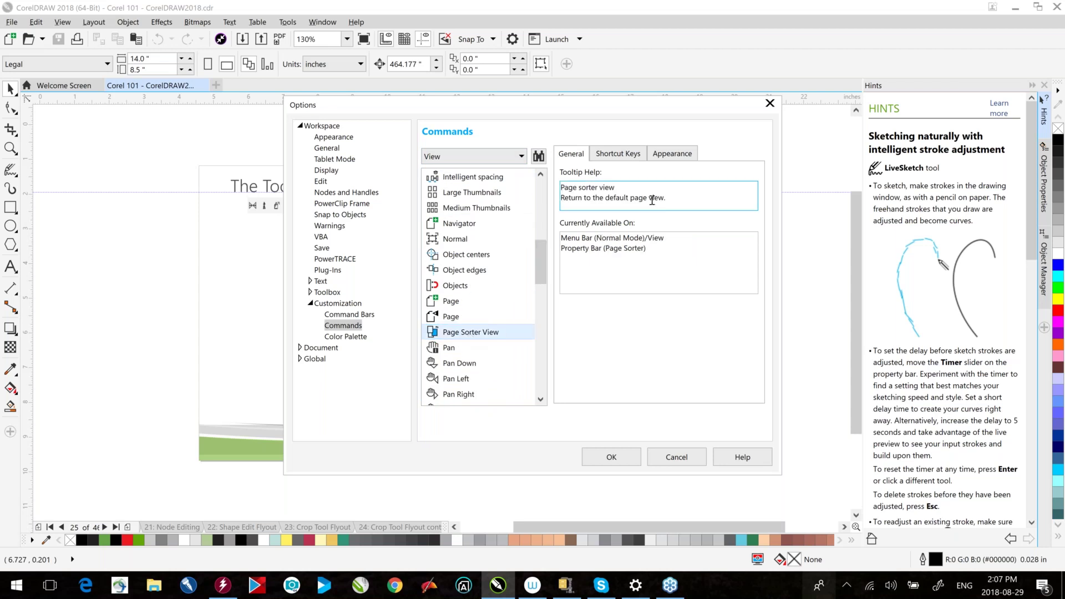
click(631, 155)
key(s)
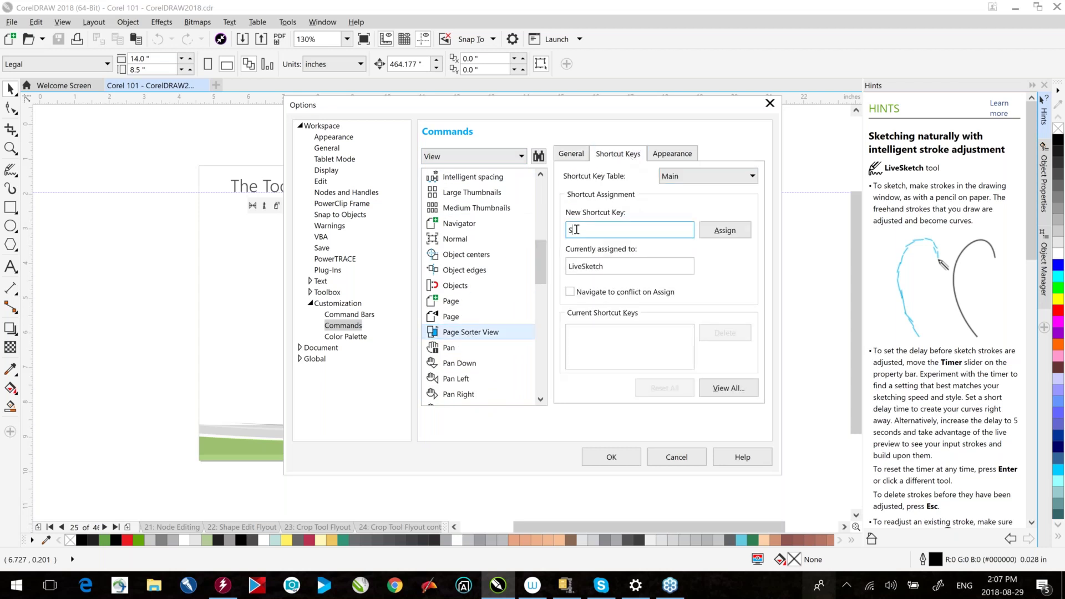
click(571, 293)
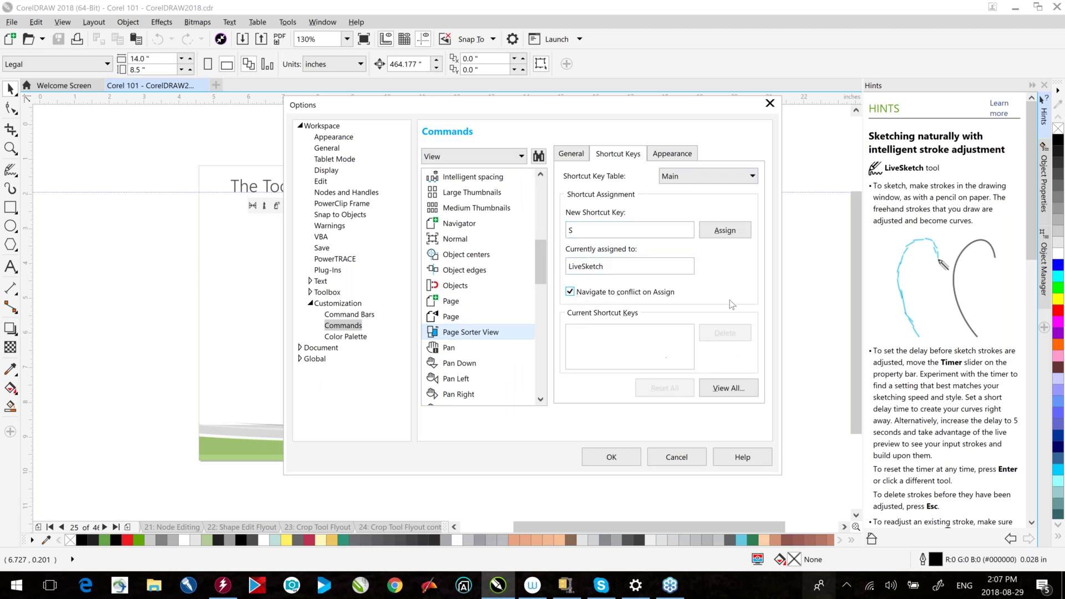
click(725, 231)
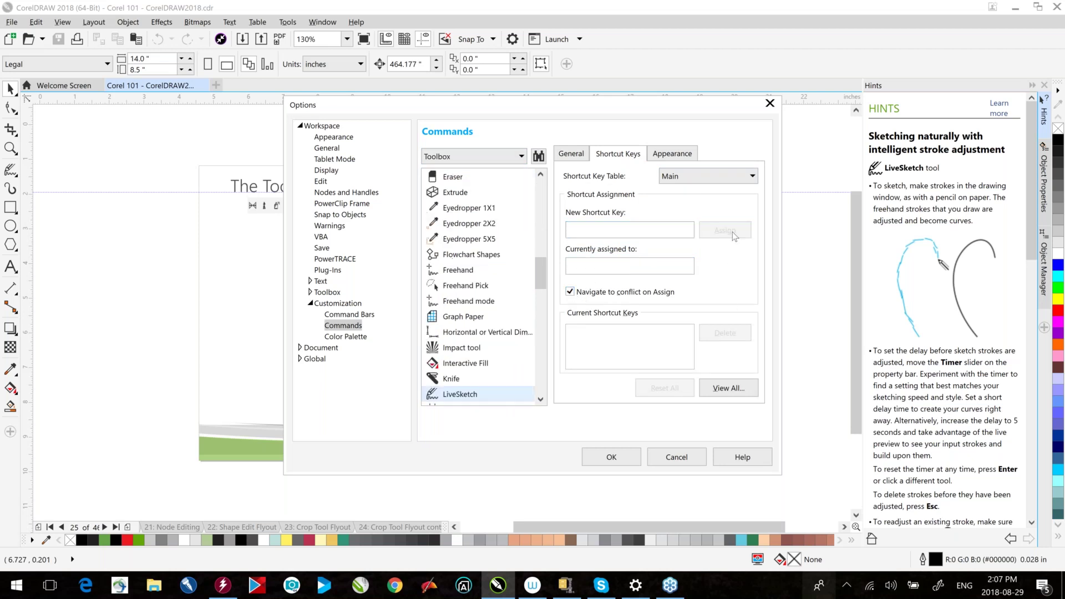
- Assign Alt+S as the new shortcut for the LiveSketch tool
click(610, 230)
key(alt+s)
click(725, 231)
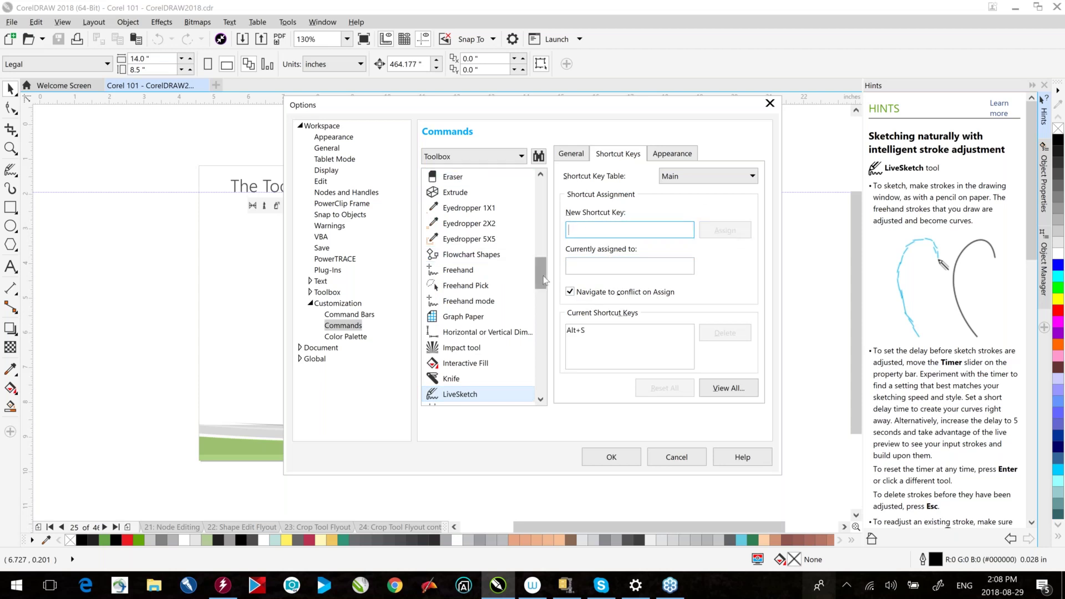
- Return to the View category's commands and assign W as the shortcut for the Wireframe view
click(469, 157)
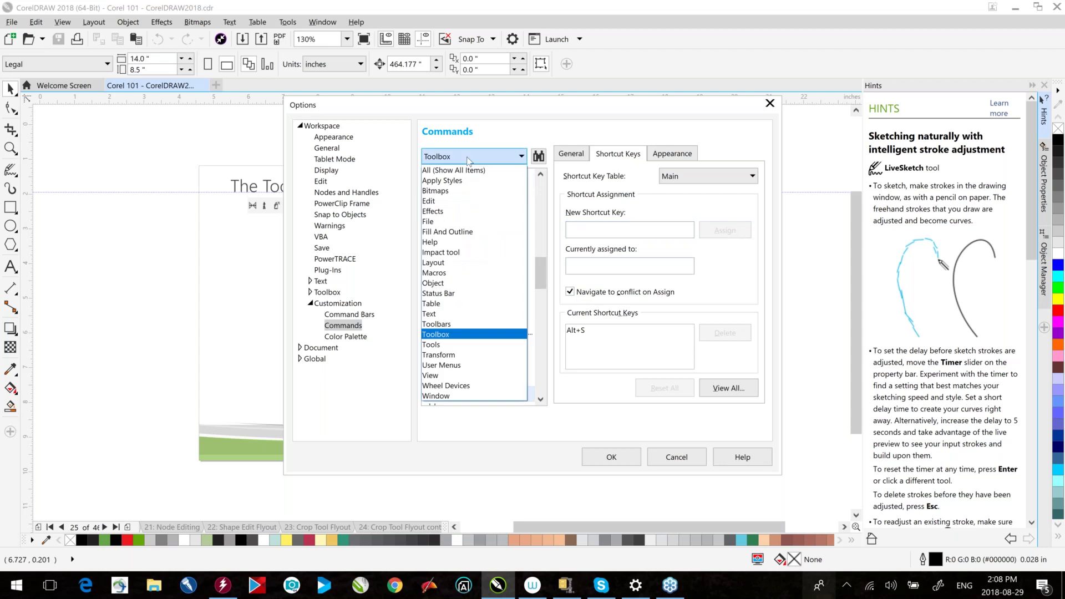
click(448, 376)
scroll(460, 333, down, 15)
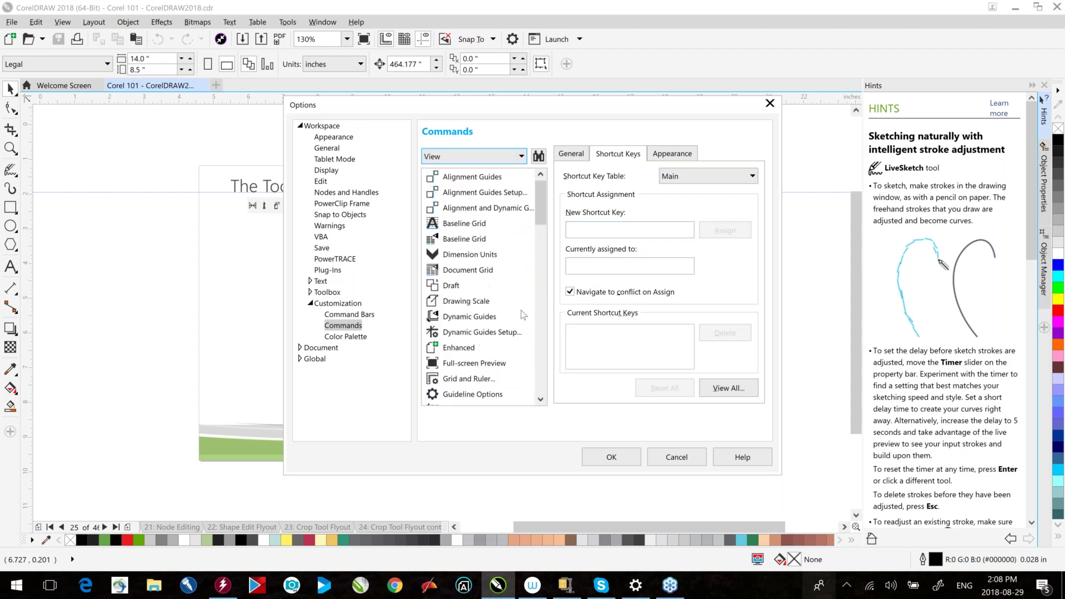
click(463, 208)
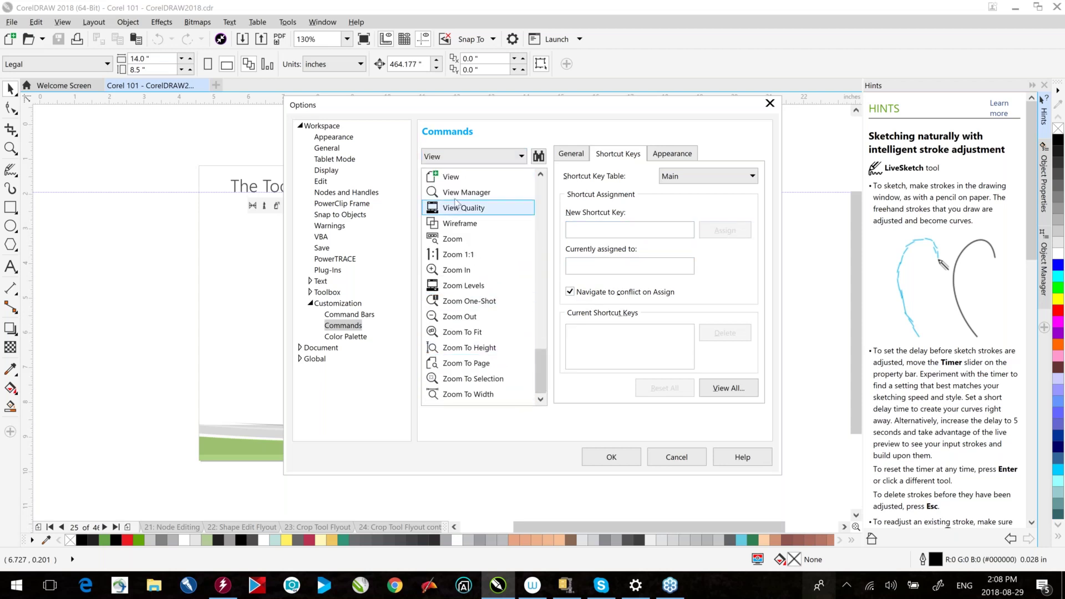
click(460, 223)
click(583, 227)
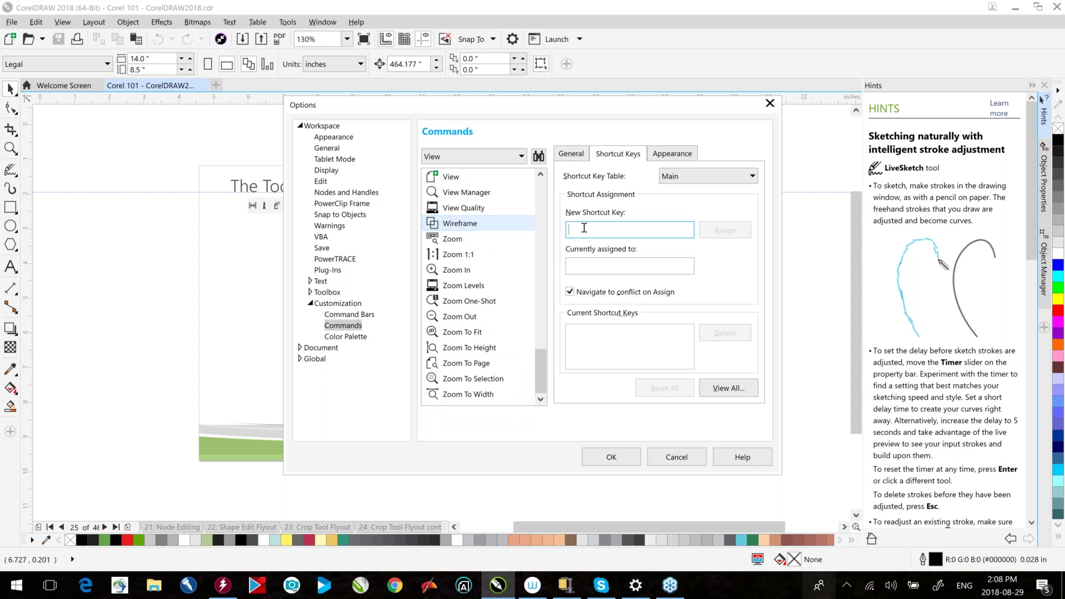
key(w)
click(713, 236)
- Assign Q as the shortcut for the Enhanced view command, and show the list of command categories
drag(541, 365, 559, 199)
click(459, 348)
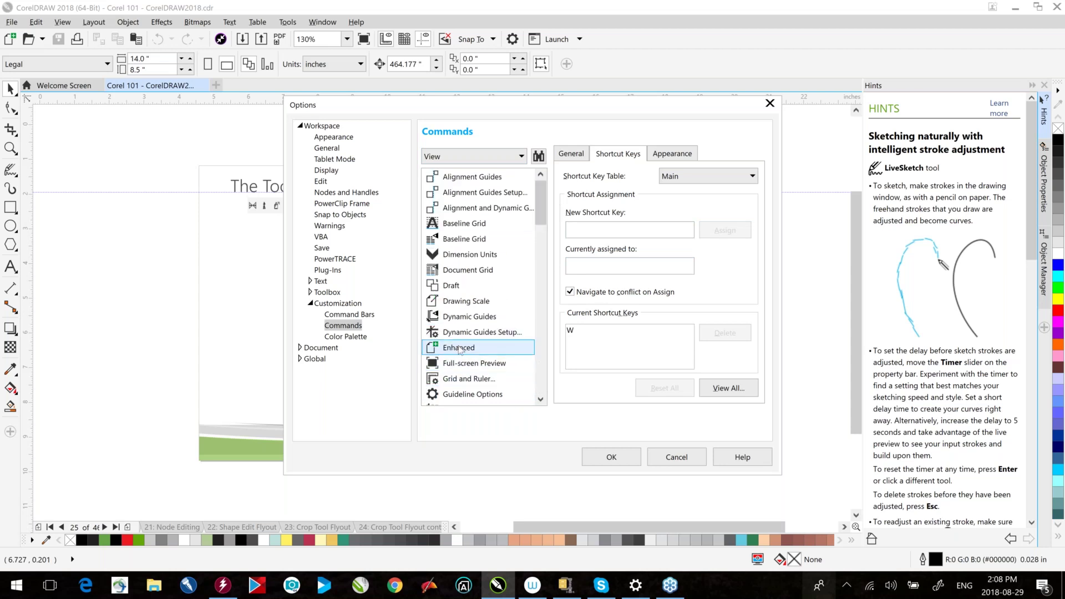
click(599, 228)
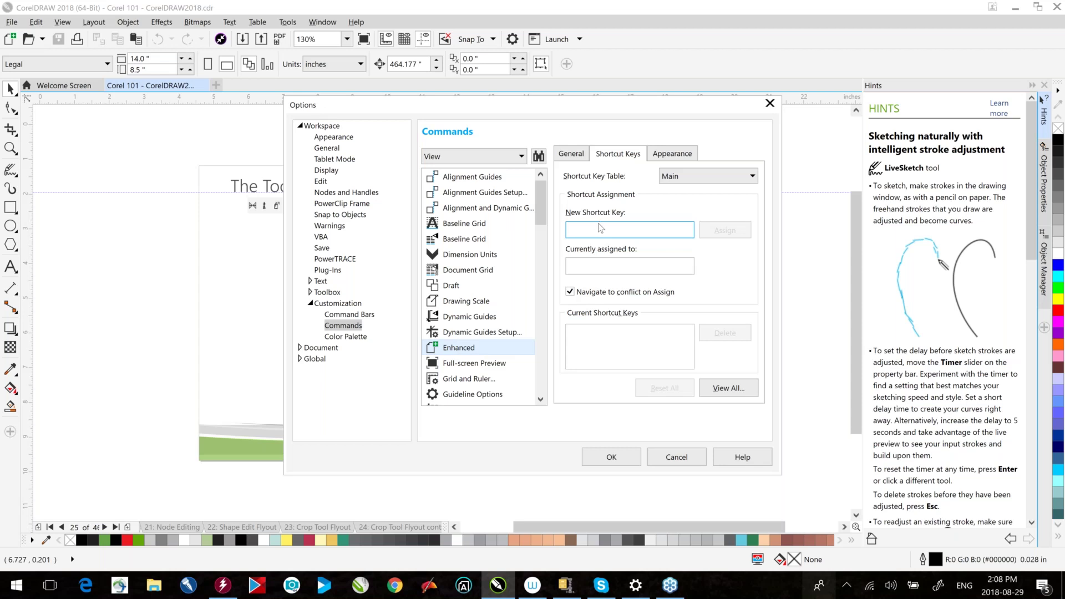
key(q)
click(715, 235)
click(521, 157)
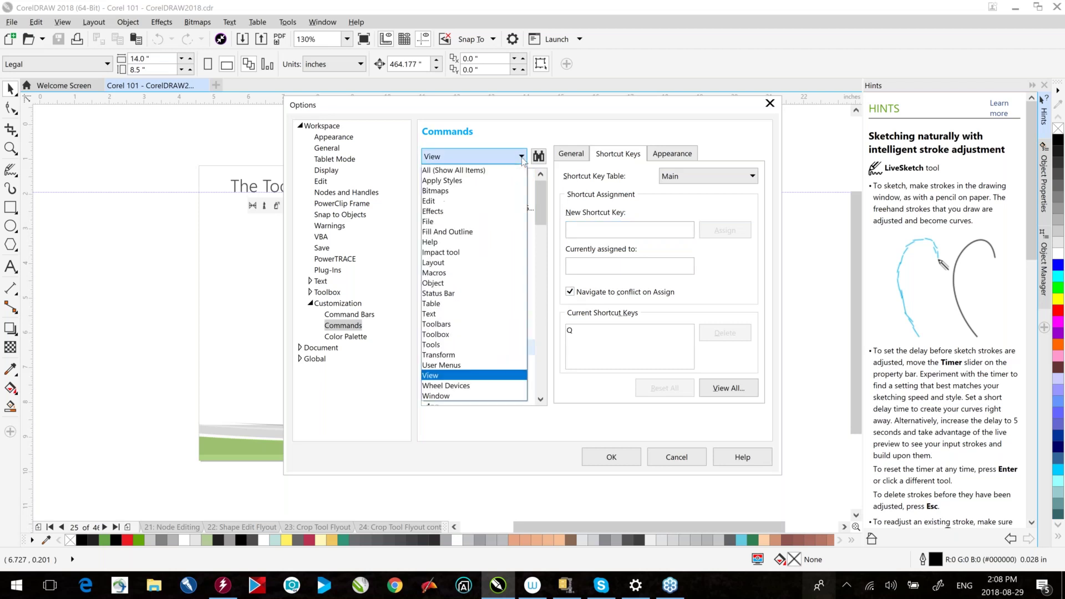
- Assign 2 as the new shortcut for the Next Page command in the Layout category
click(438, 264)
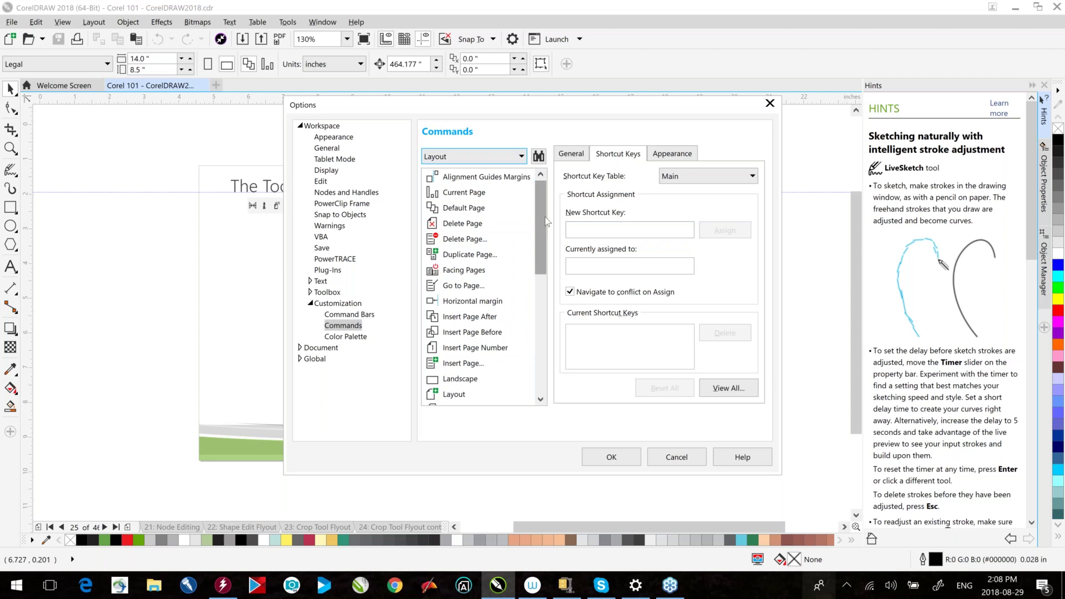
drag(540, 220, 526, 293)
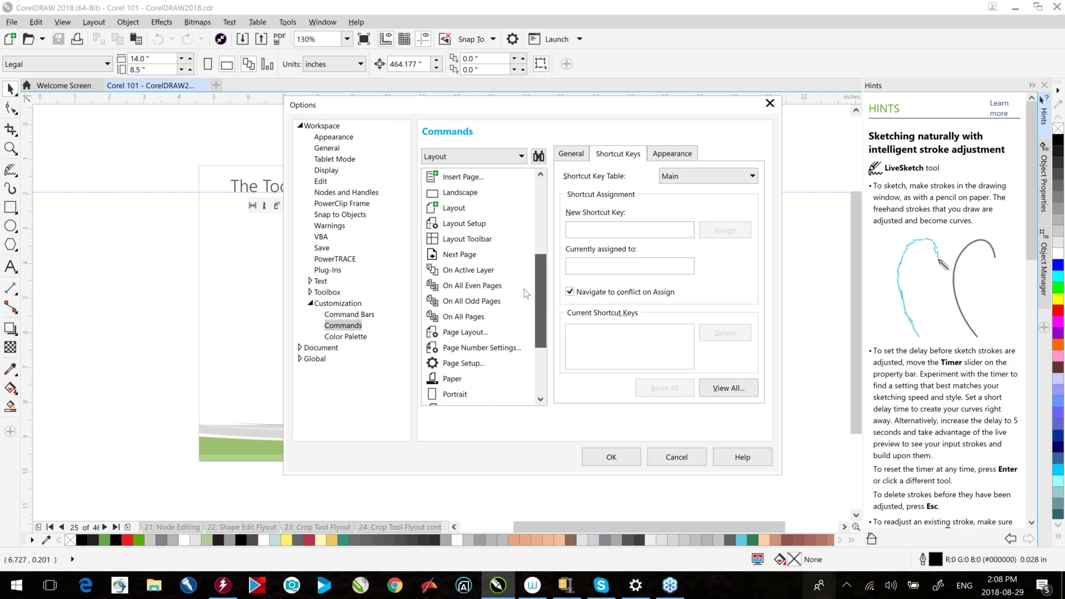
click(484, 254)
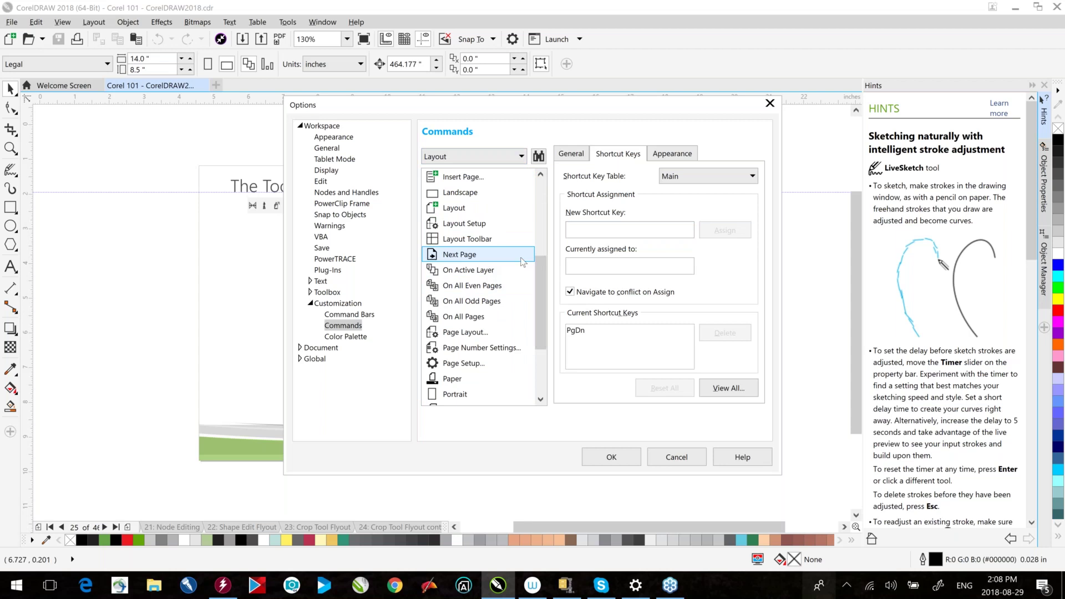
click(586, 229)
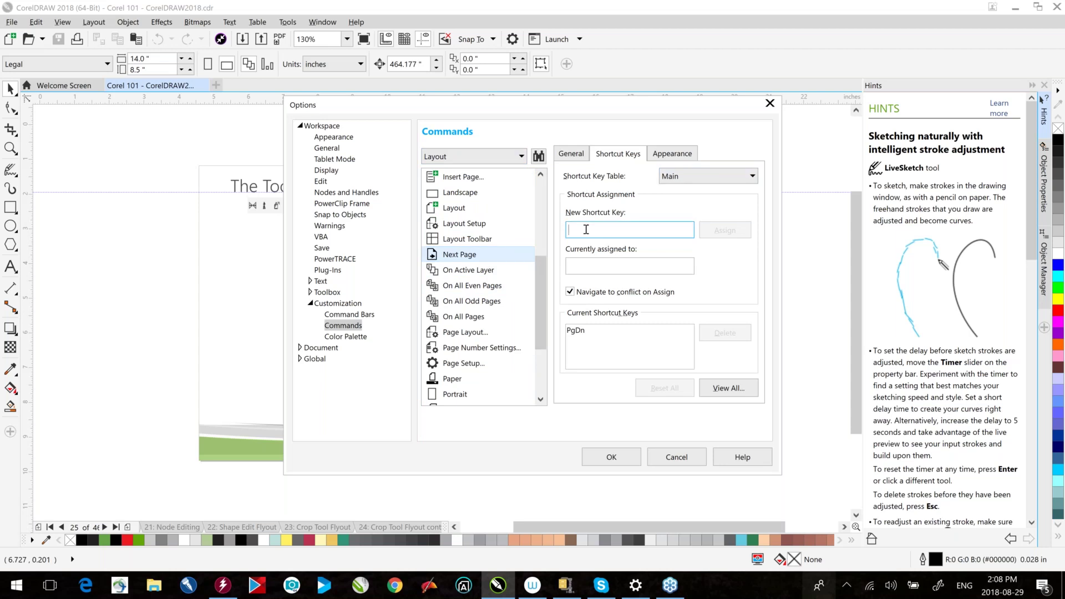
key(2)
key(2)
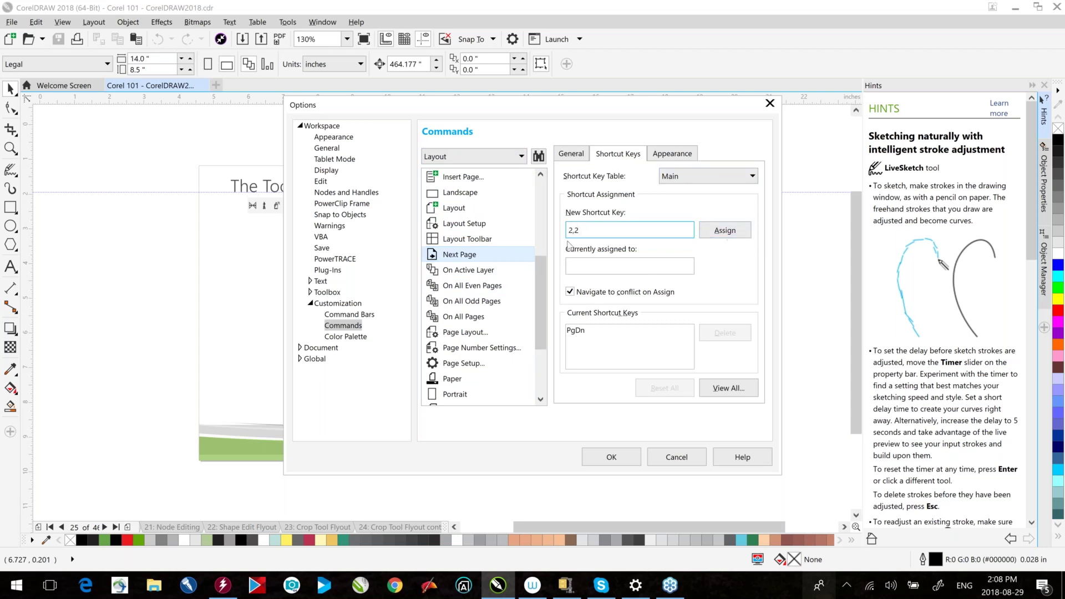
key(2)
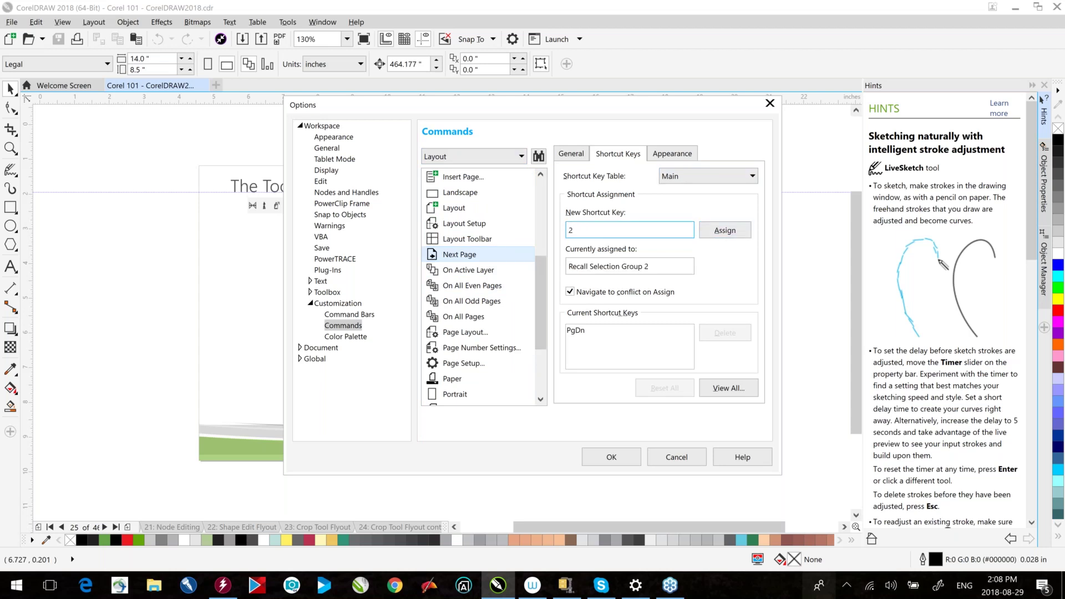
click(743, 236)
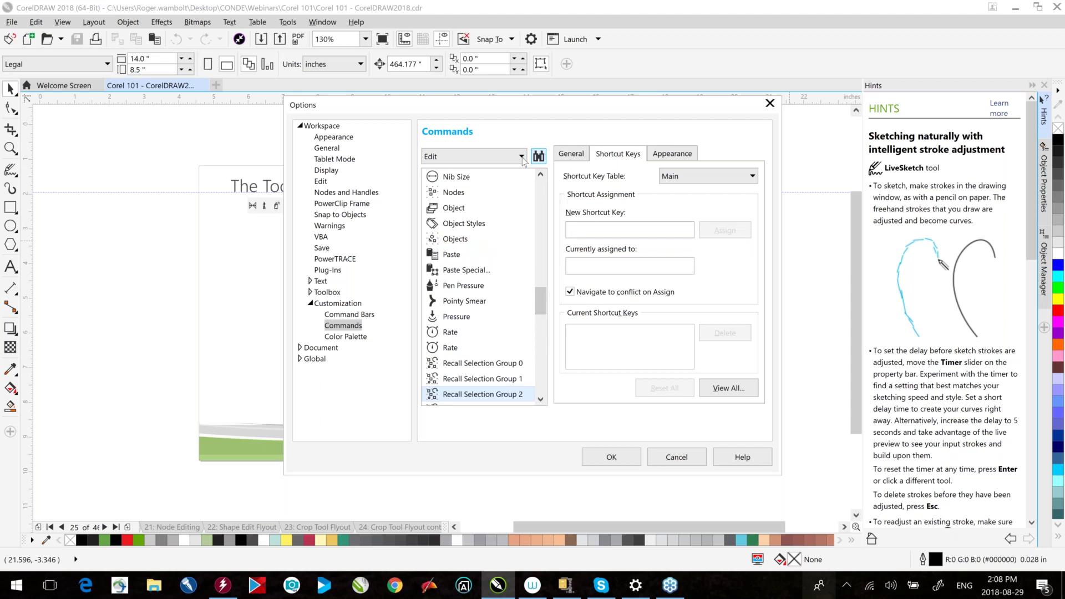
- Disable navigation to conflicting commands, assign 1 as the shortcut for the Layout category's Previous Page command, and apply the options
click(570, 291)
click(520, 157)
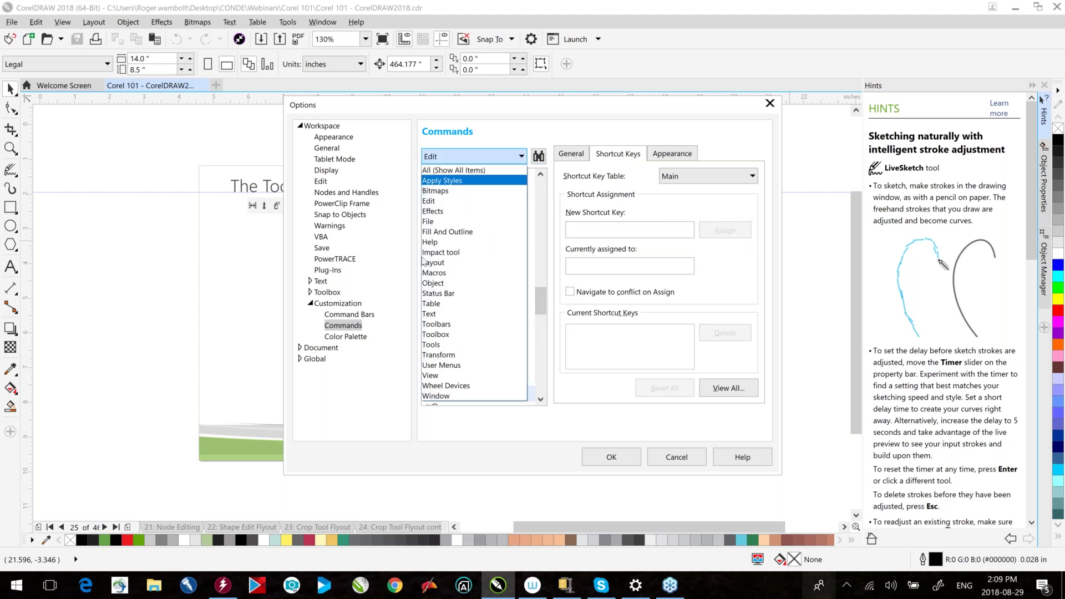
click(446, 263)
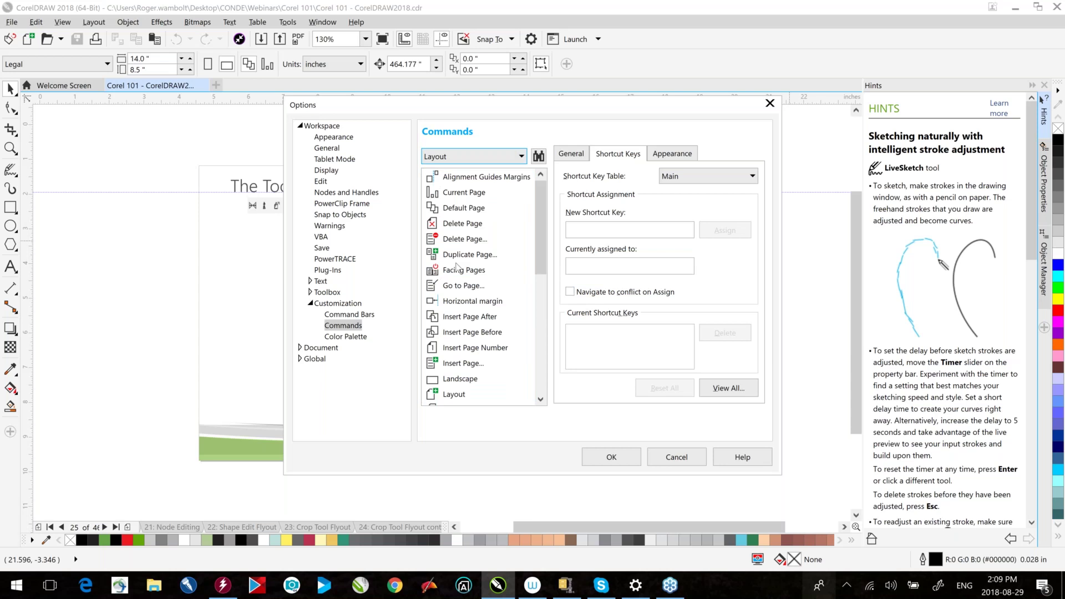
drag(542, 260, 548, 358)
click(478, 366)
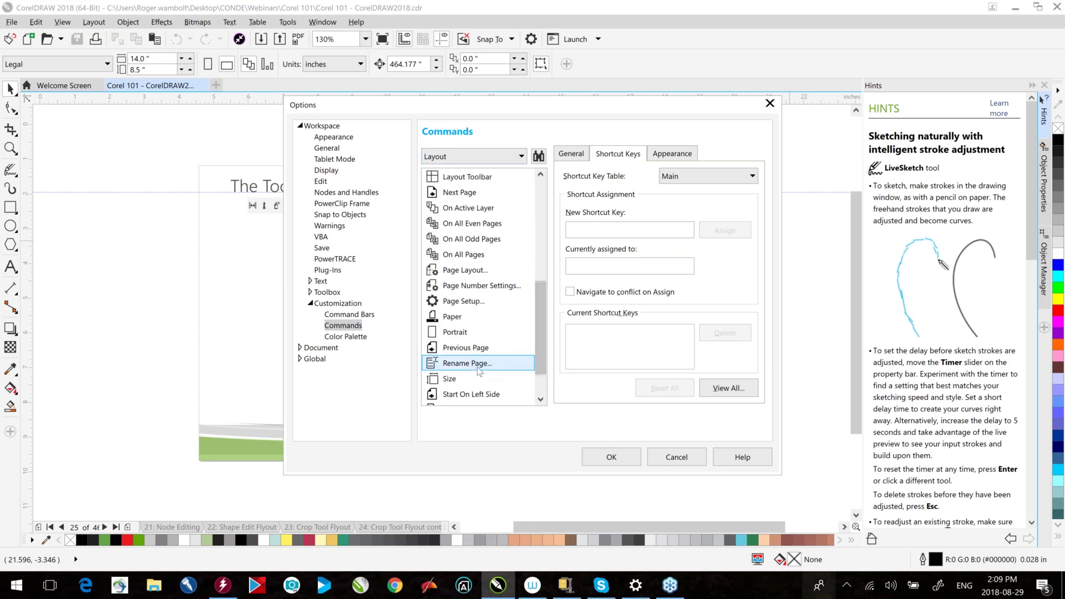
click(472, 348)
click(571, 230)
key(1)
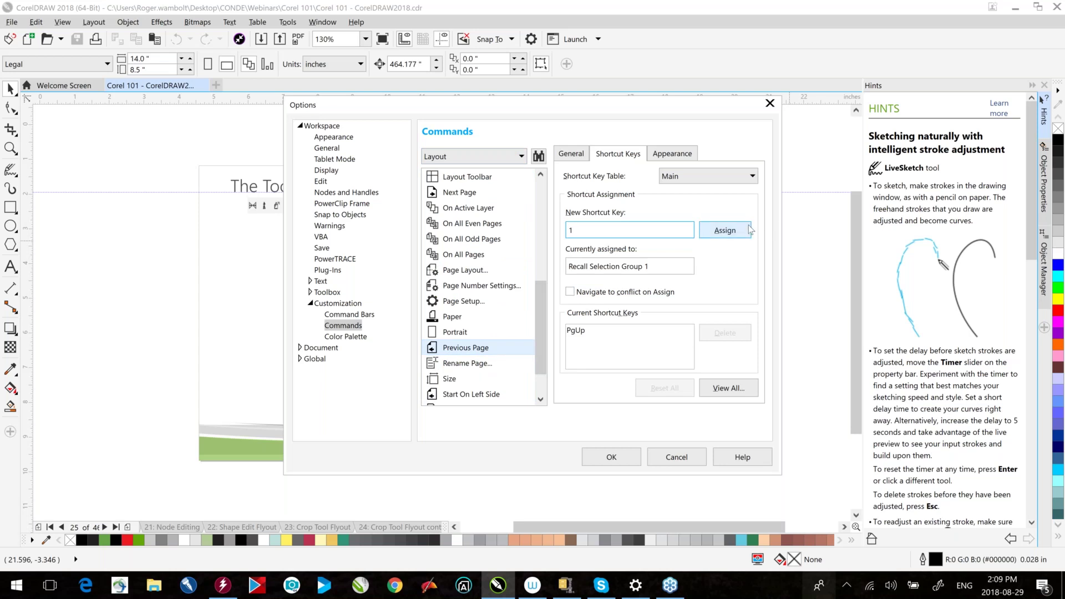
click(727, 230)
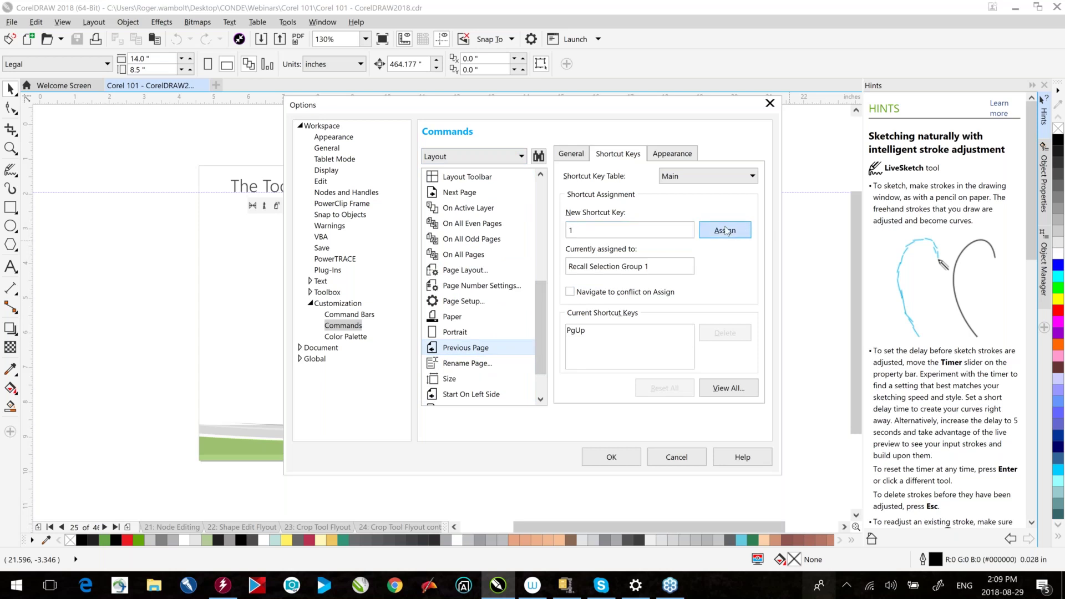
click(616, 456)
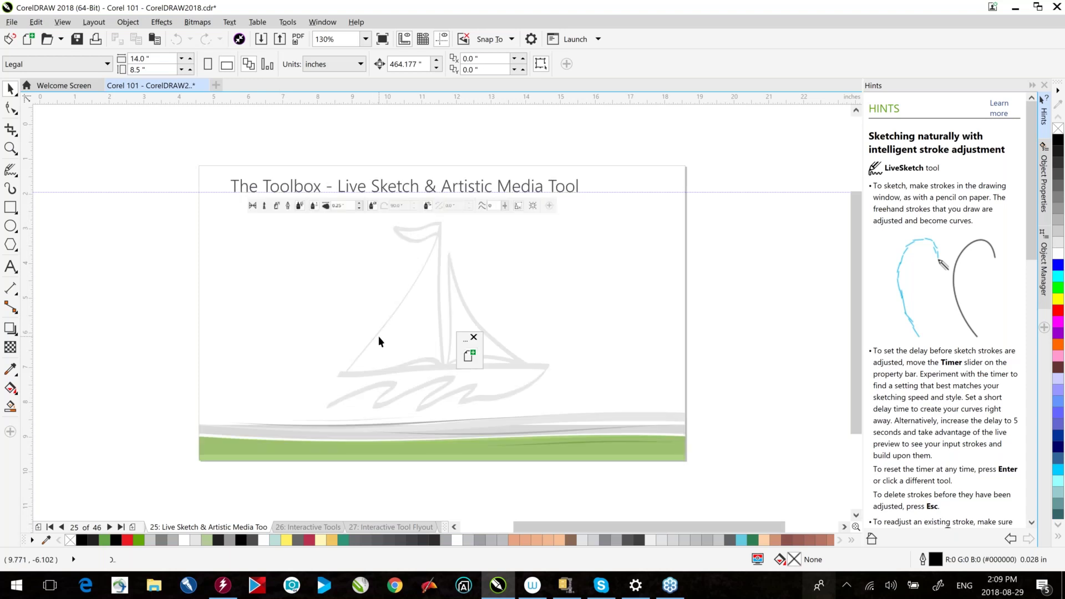
- On page 26, Interactive Tools, unlock the toolbars and detach the interactive effects flyout as a floating toolbar above the page
key(Page_Down)
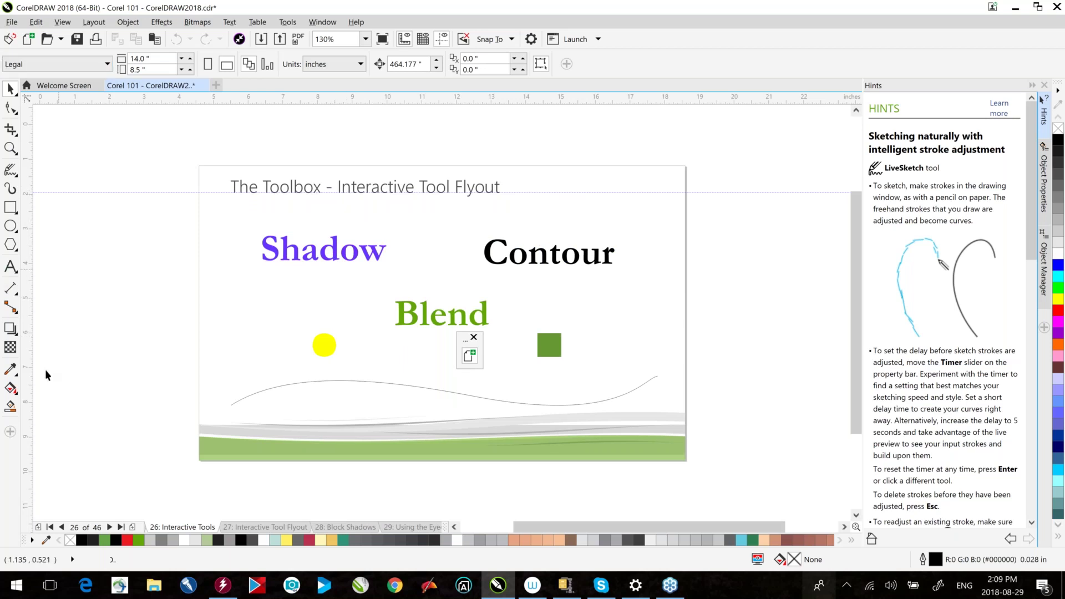
click(14, 333)
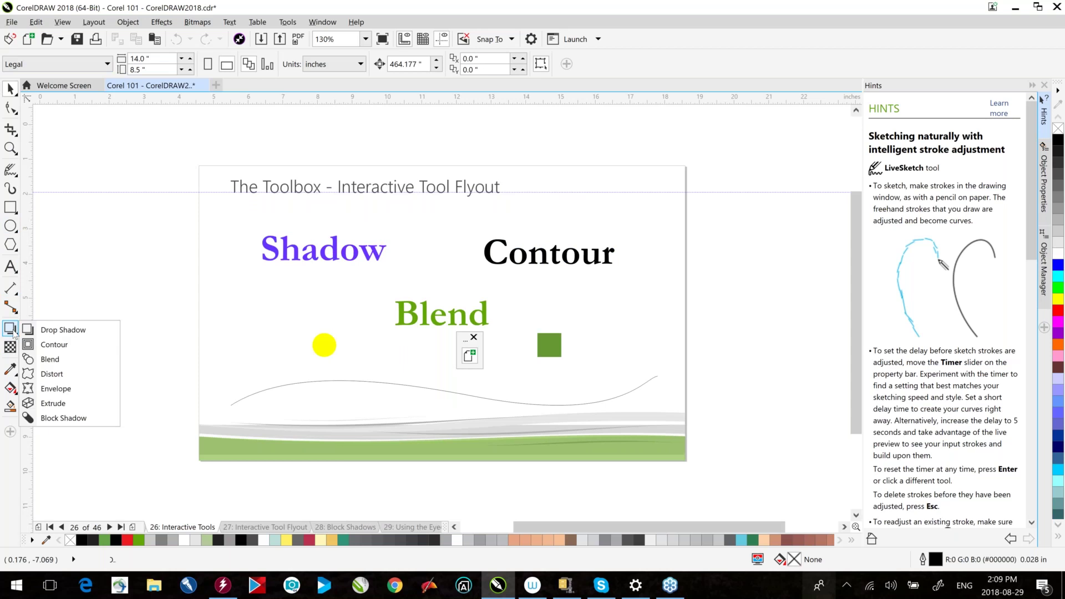
right_click(663, 58)
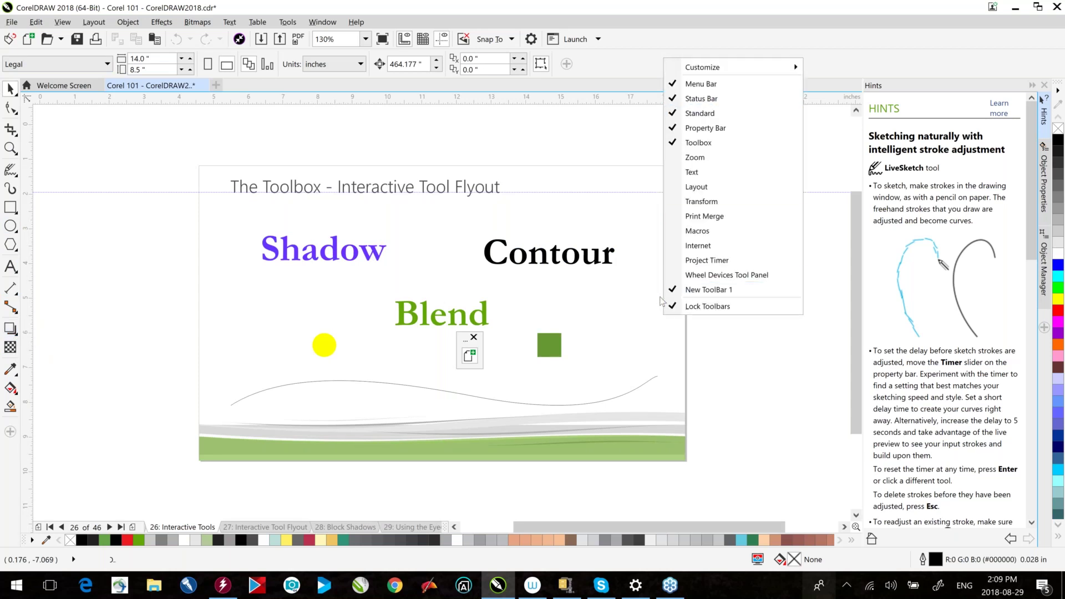
click(701, 306)
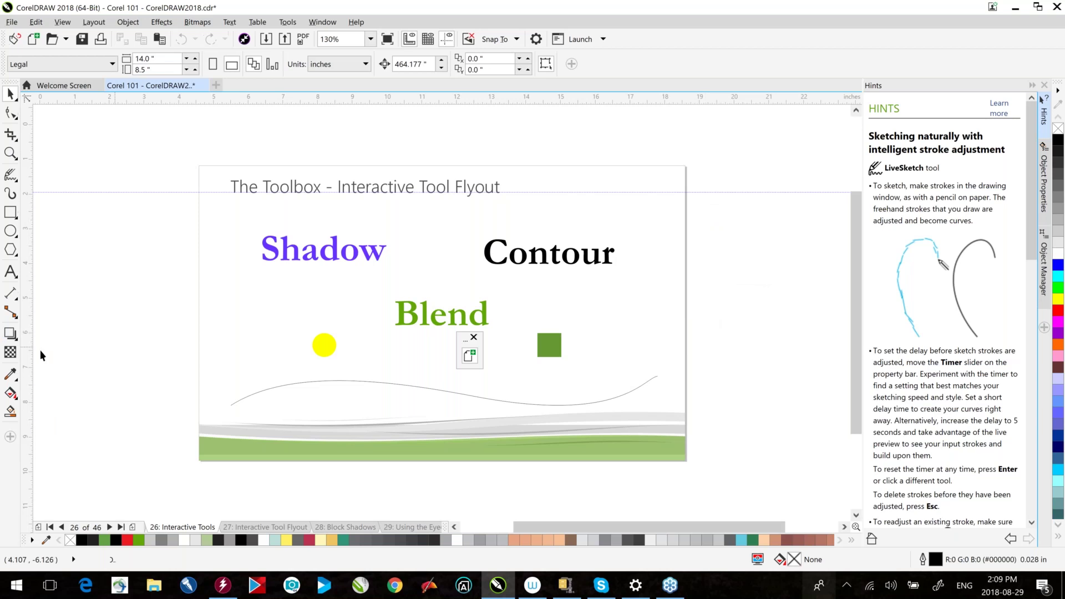
click(10, 332)
drag(53, 328, 152, 145)
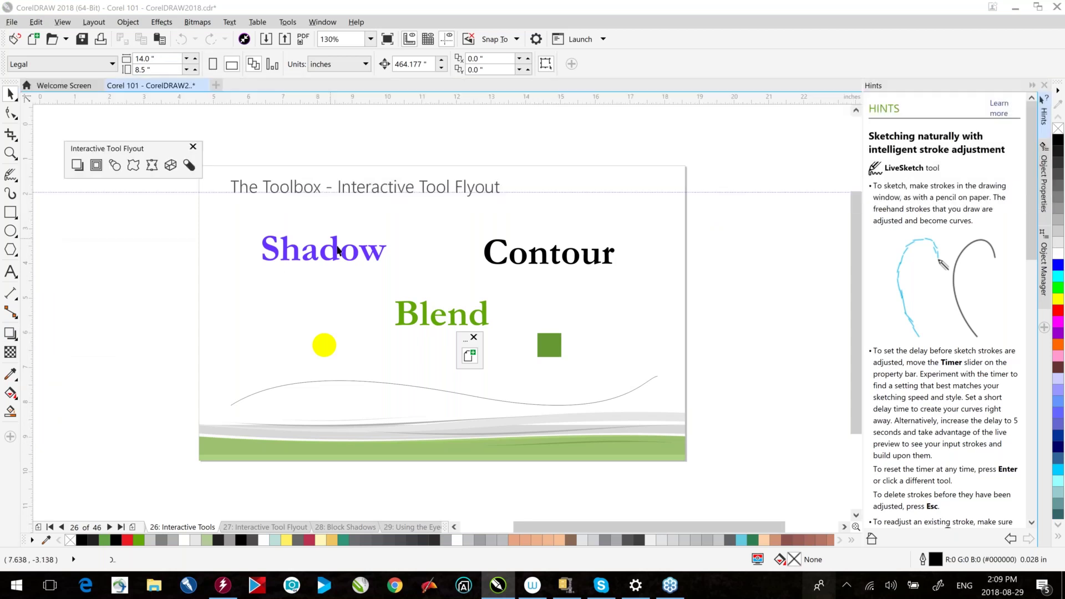
- Apply a drop shadow to the purple word Shadow, offset about 0.06" horizontally and -0.16" vertically
click(316, 254)
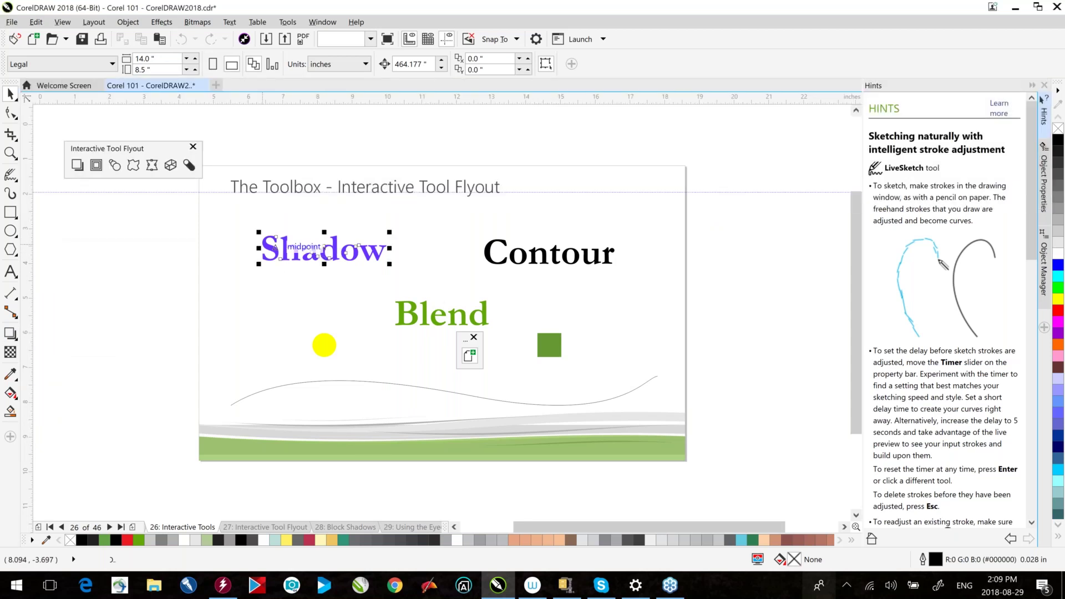
click(78, 165)
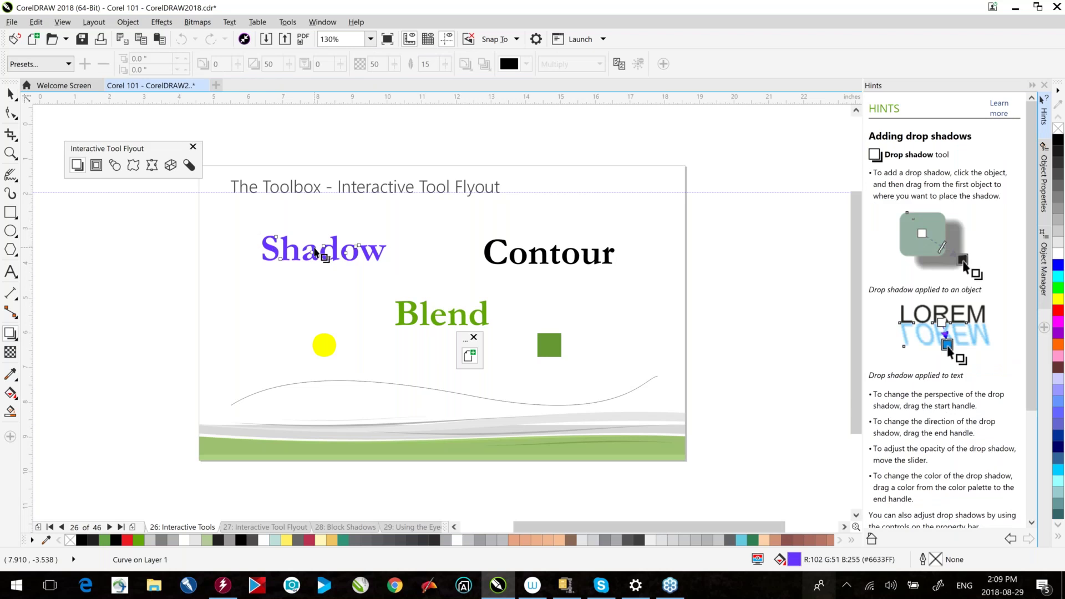
drag(314, 250, 331, 266)
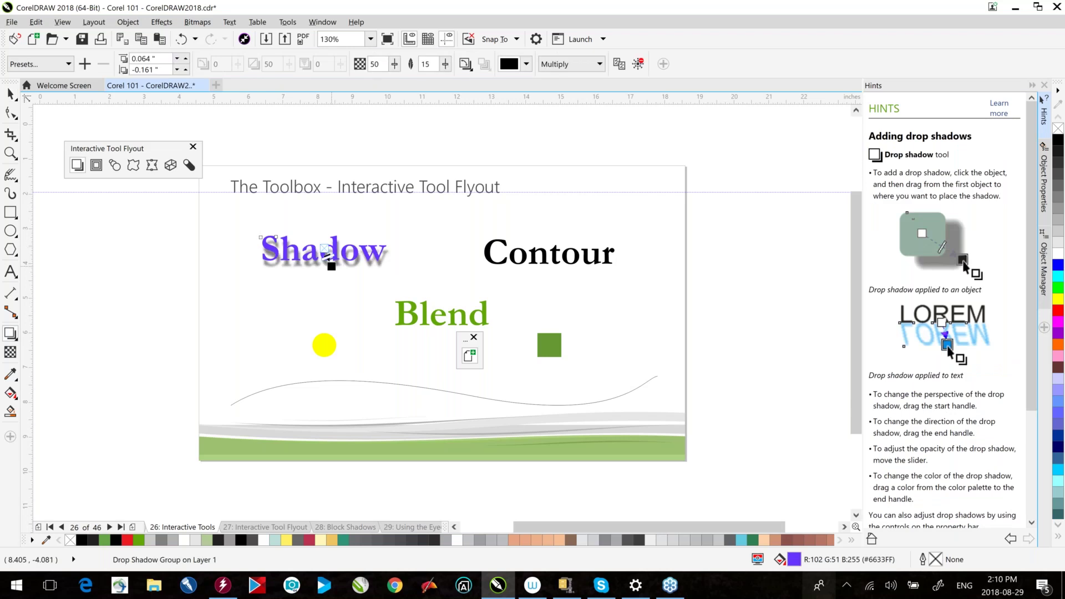
- Increase the word's drop shadow offset to about 0.21" and -0.40", reduce its opacity to 45, and colour it light blue
scroll(333, 244, up, 1)
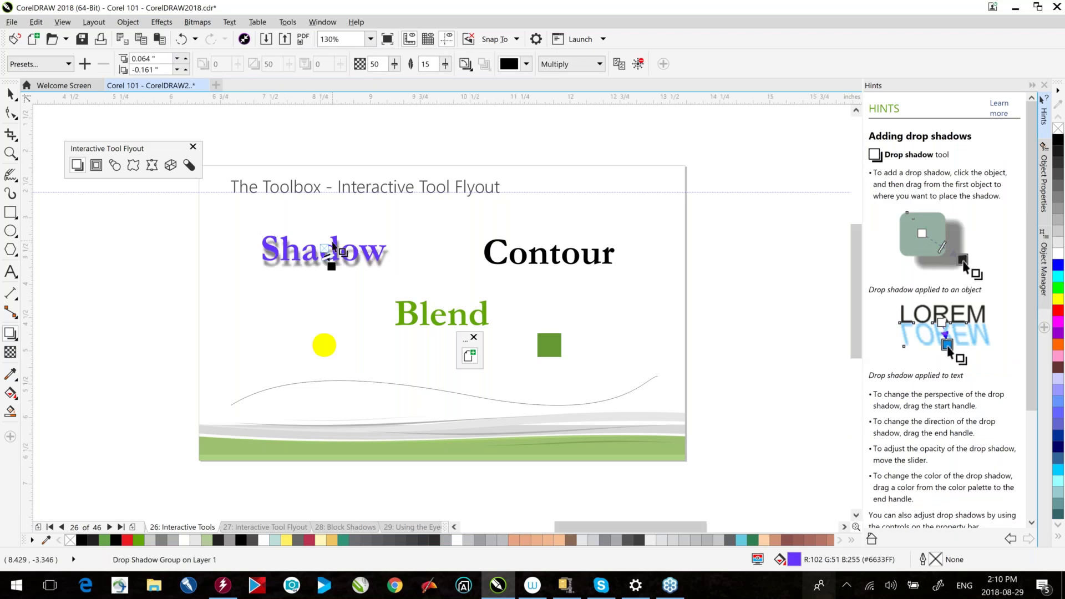
mouse_move(326, 279)
mouse_down()
mouse_move(337, 296)
mouse_move(326, 265)
mouse_move(326, 279)
mouse_up()
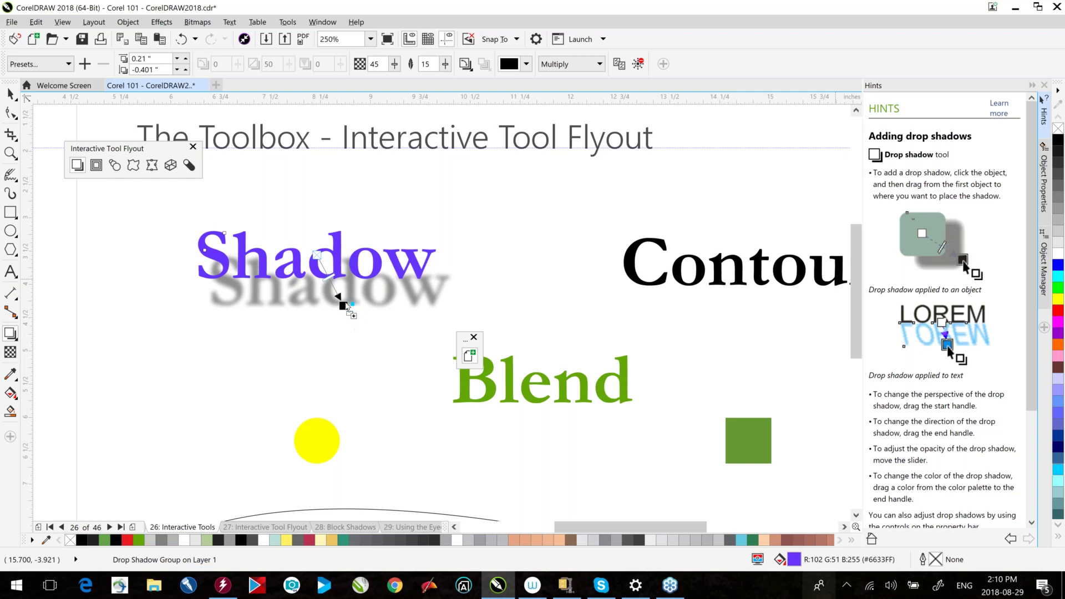
drag(344, 305, 345, 304)
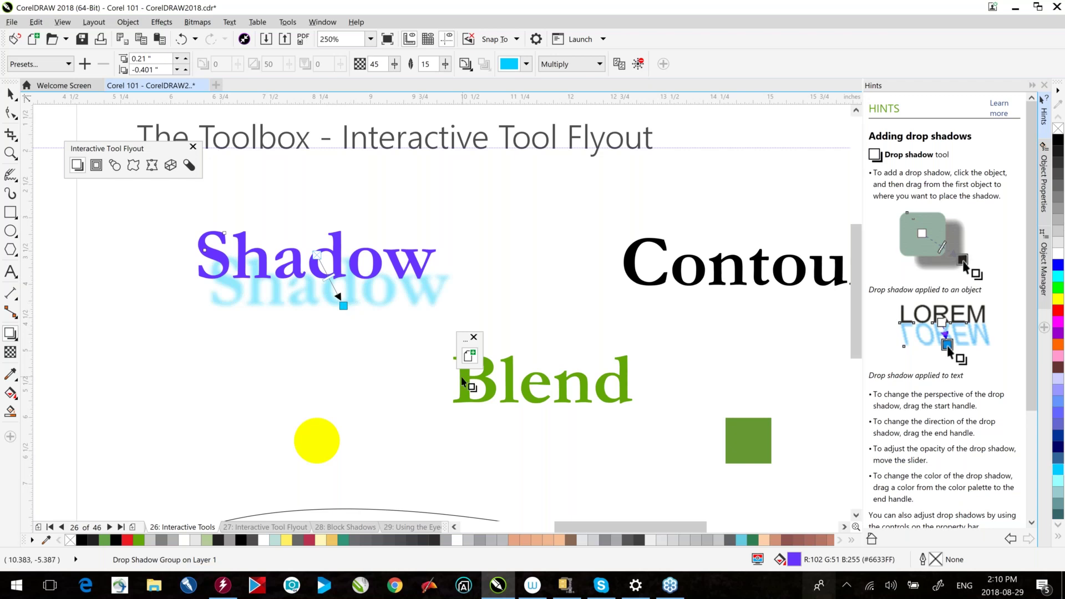
- Try perspective shadows from the word's side and downward from its base, ending with one cast upward from the base at about 72 degrees
drag(435, 255, 437, 184)
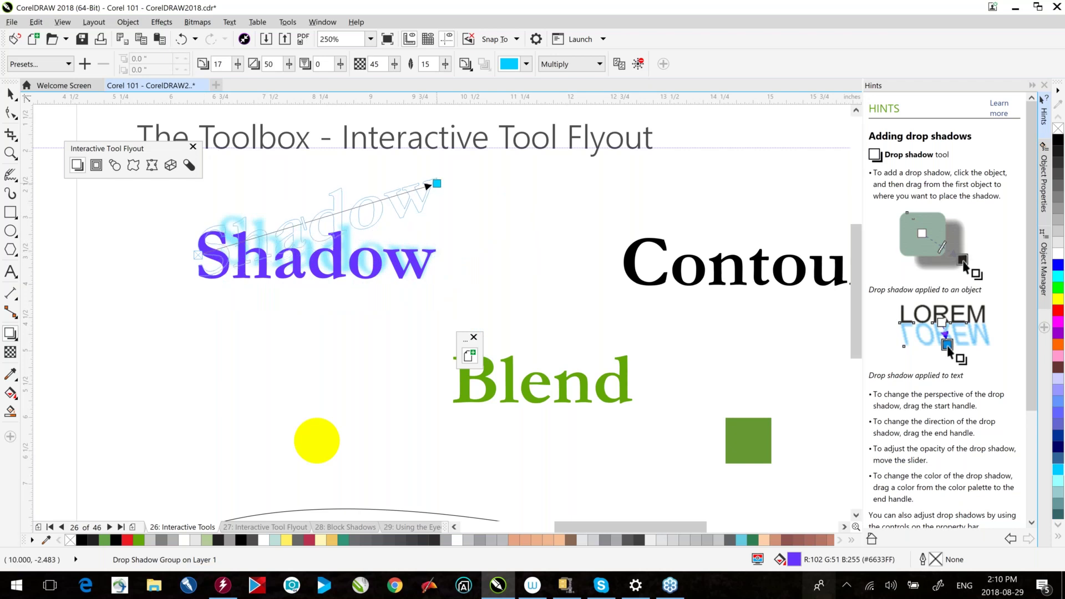
drag(327, 276, 248, 396)
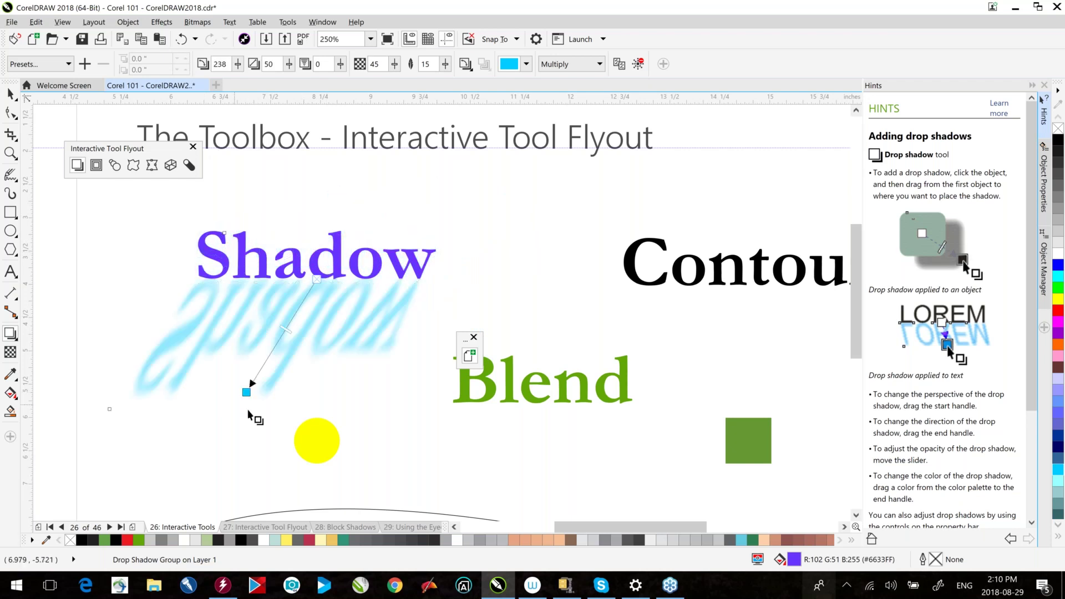
drag(248, 396, 346, 187)
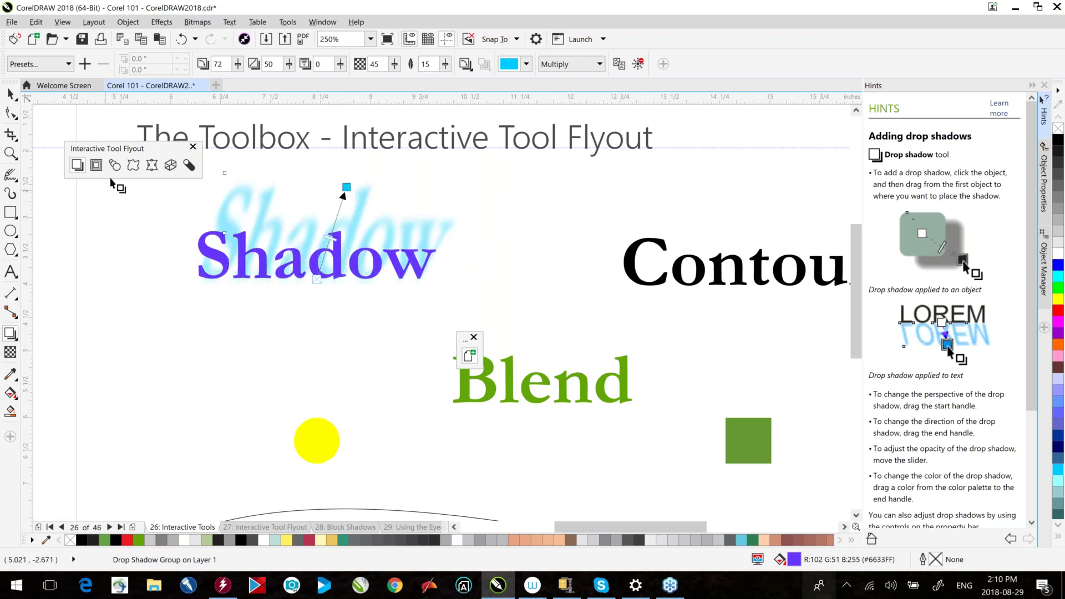
- Give the black word Contour a red 0.028 in outline
click(96, 164)
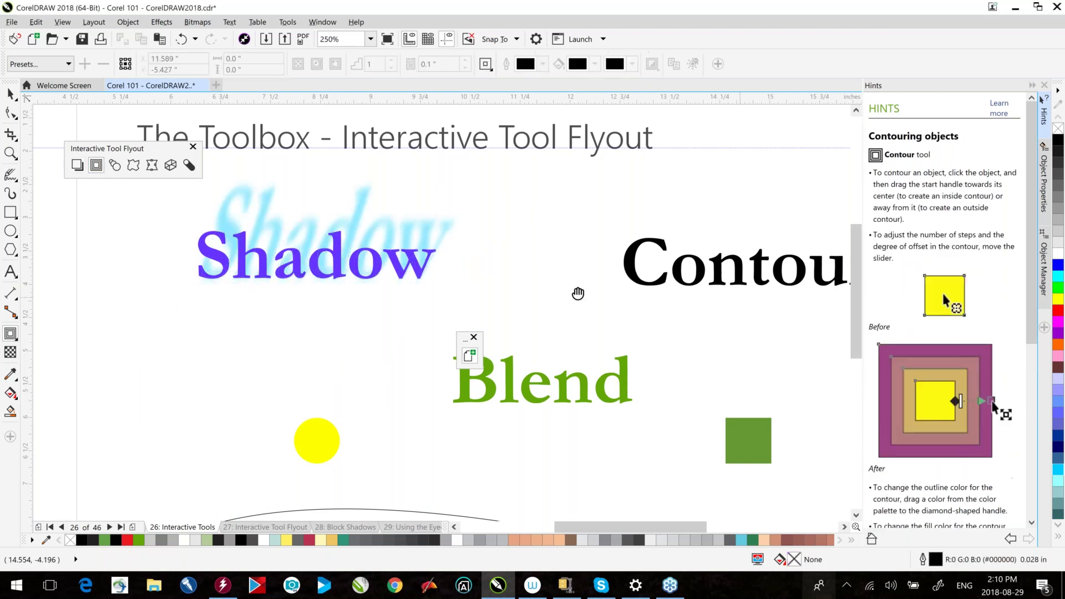
drag(578, 293, 423, 300)
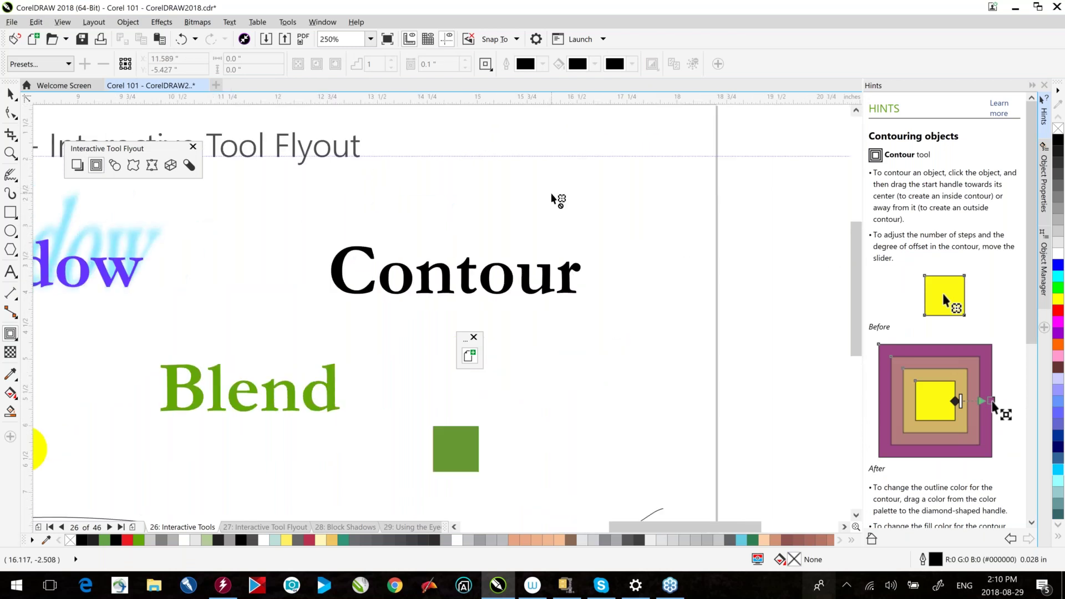
key(h)
drag(551, 198, 328, 215)
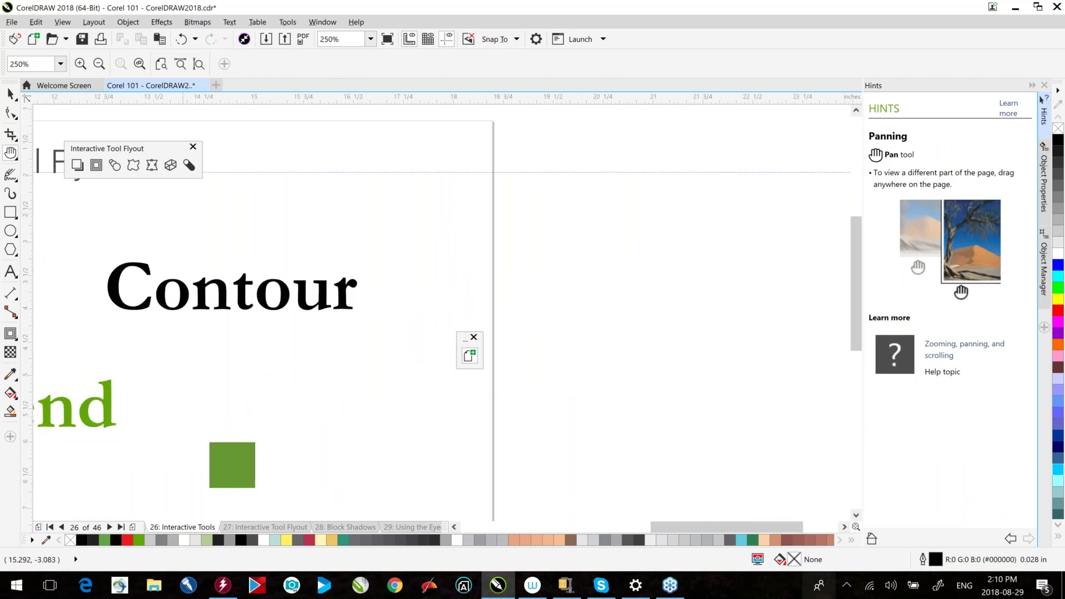
click(11, 333)
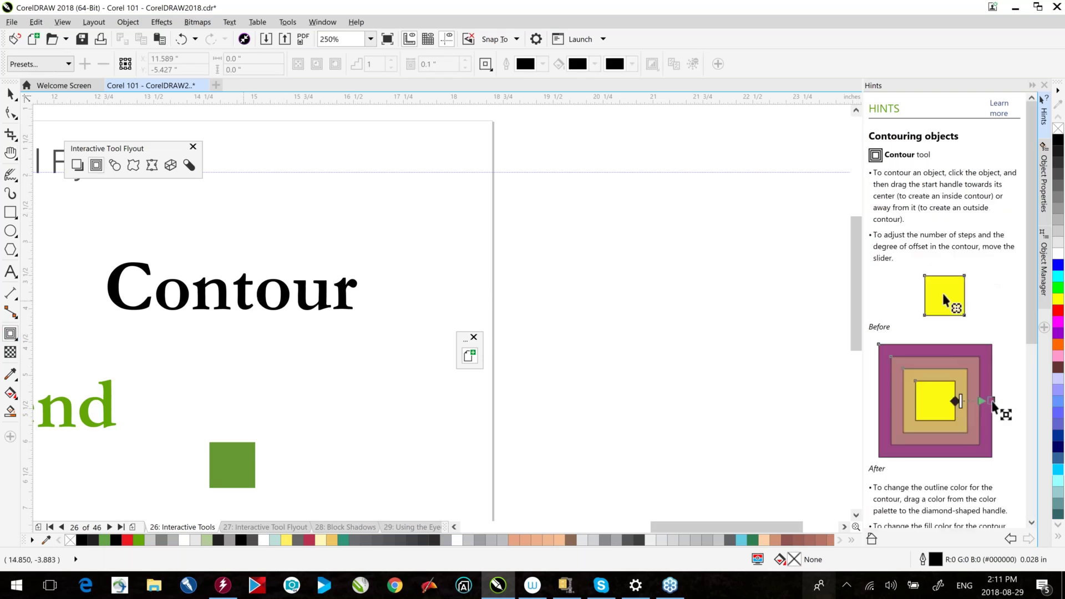
drag(314, 228, 763, 175)
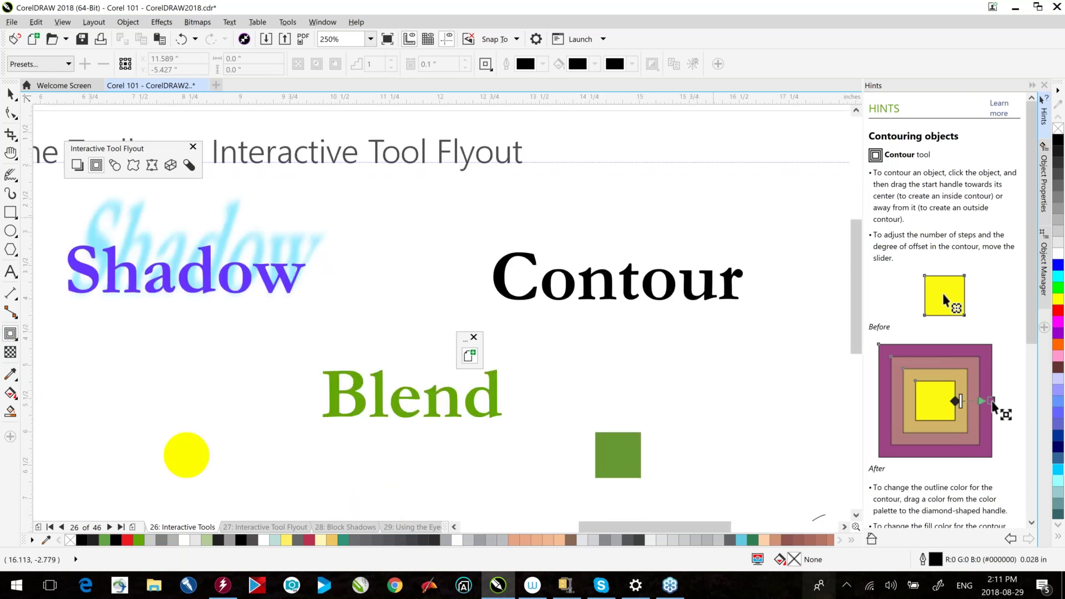
drag(713, 217, 425, 193)
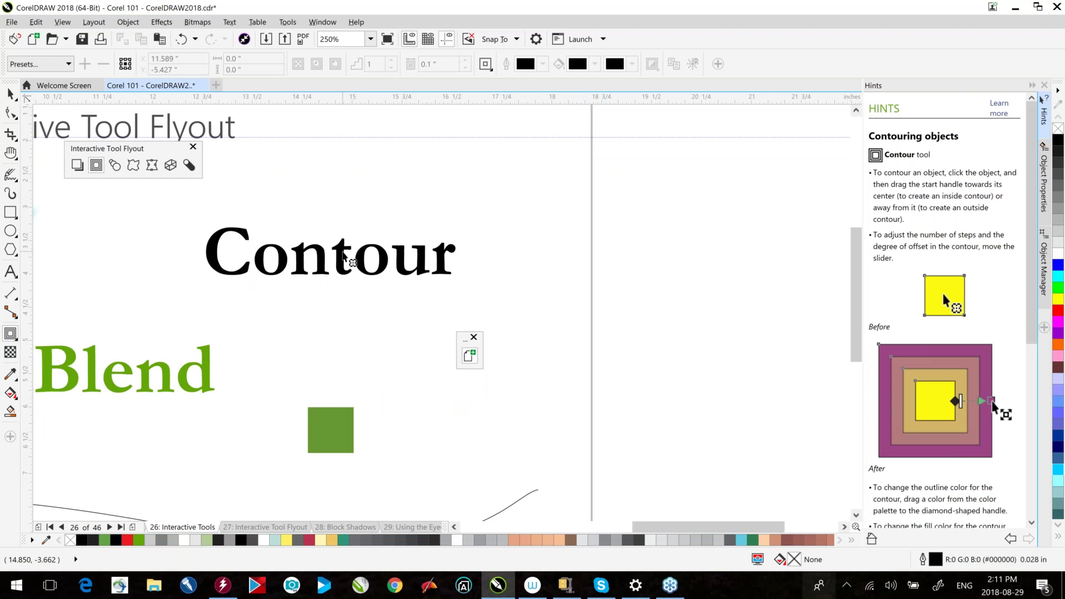
click(341, 254)
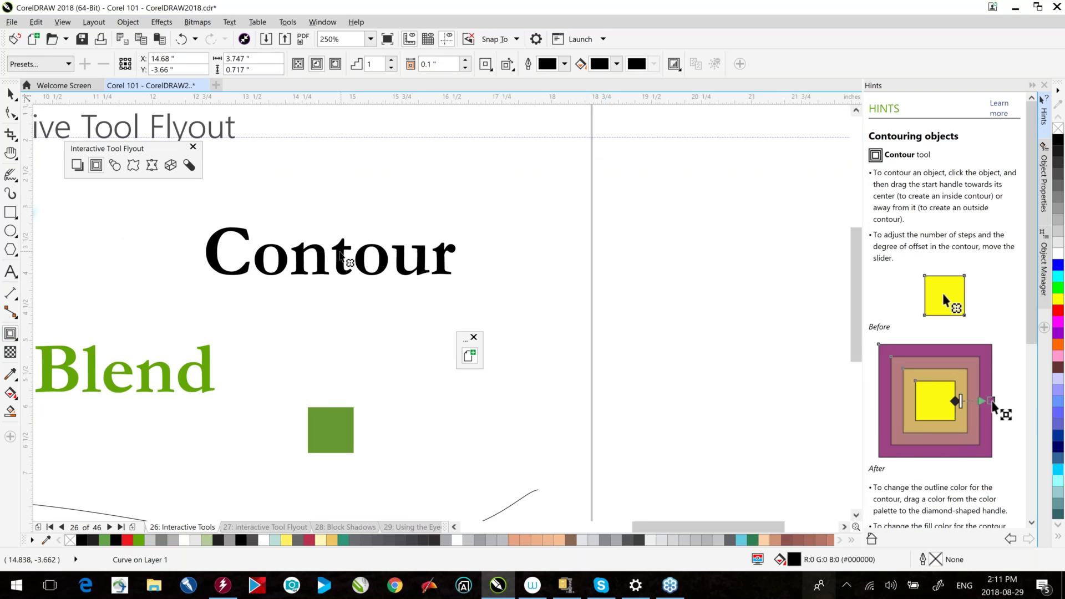
key(space)
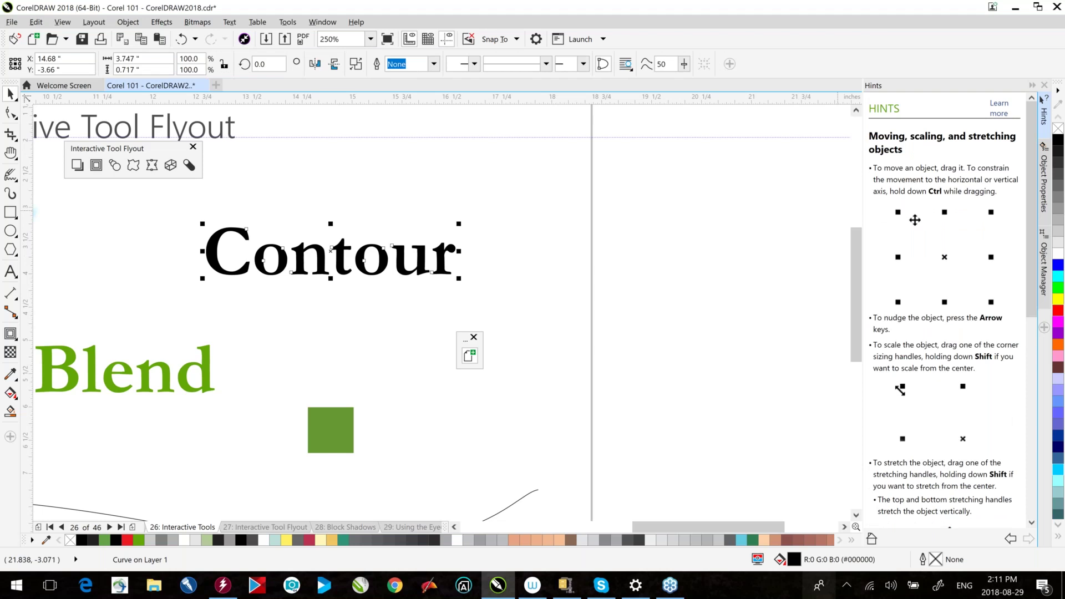
right_click(127, 539)
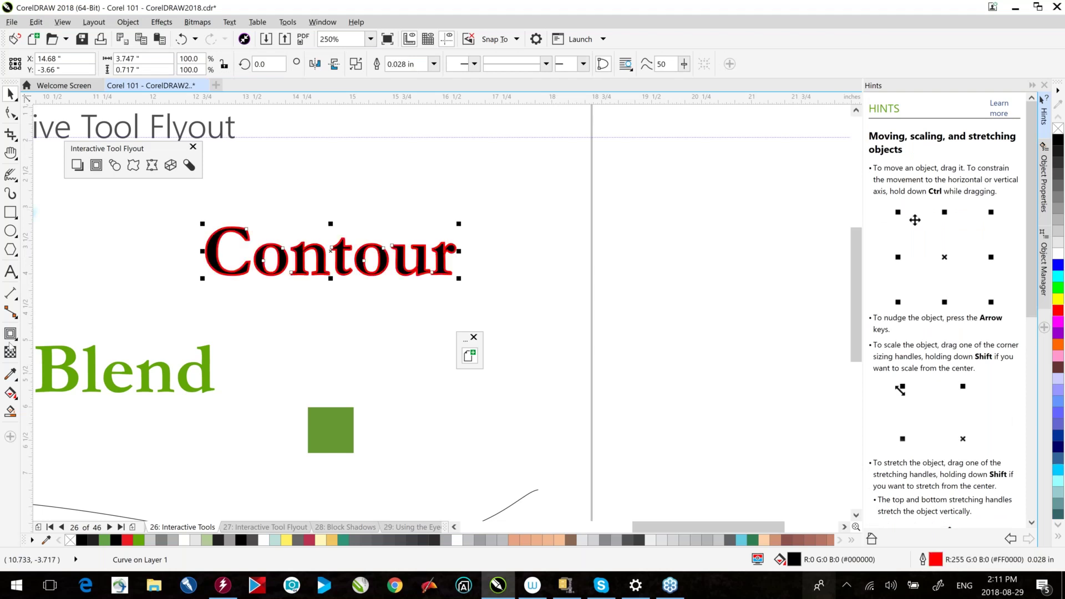
- Apply an outside contour to the word Contour with two steps and a 0.06" offset
click(96, 164)
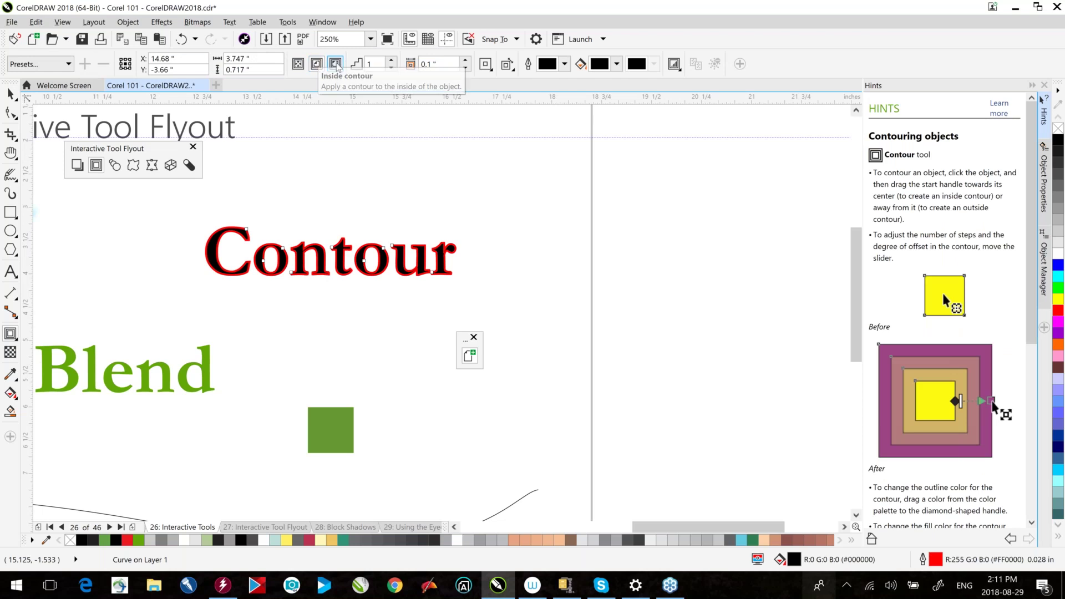
click(336, 64)
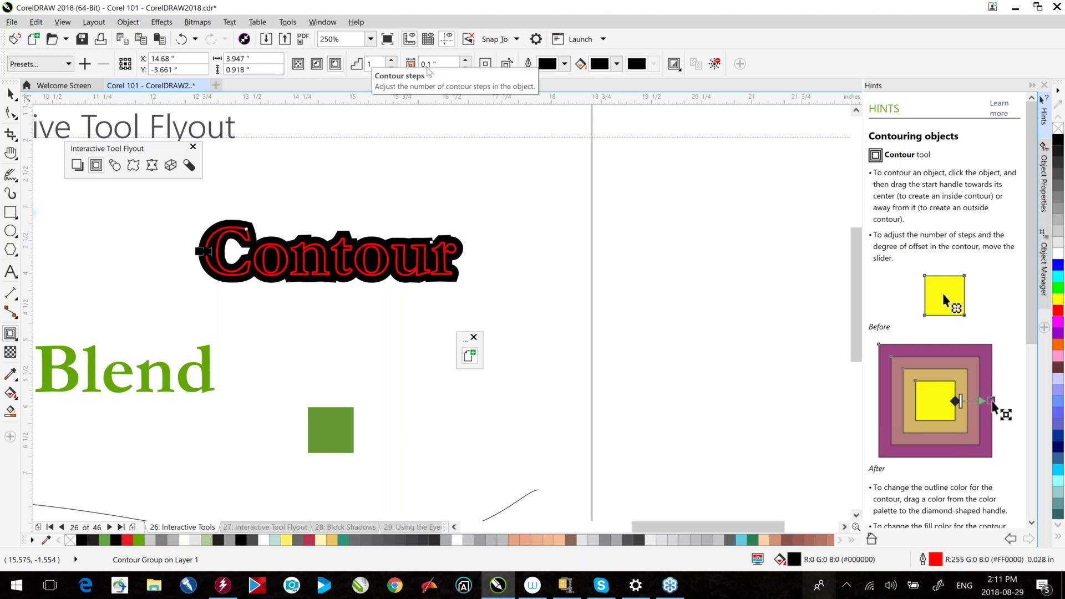
click(465, 68)
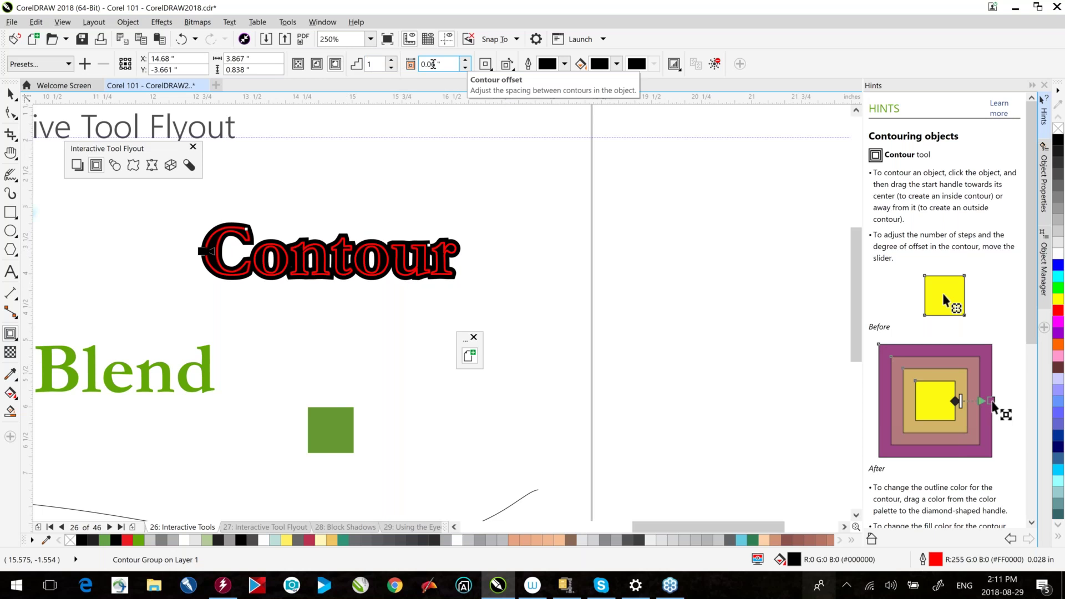
click(391, 60)
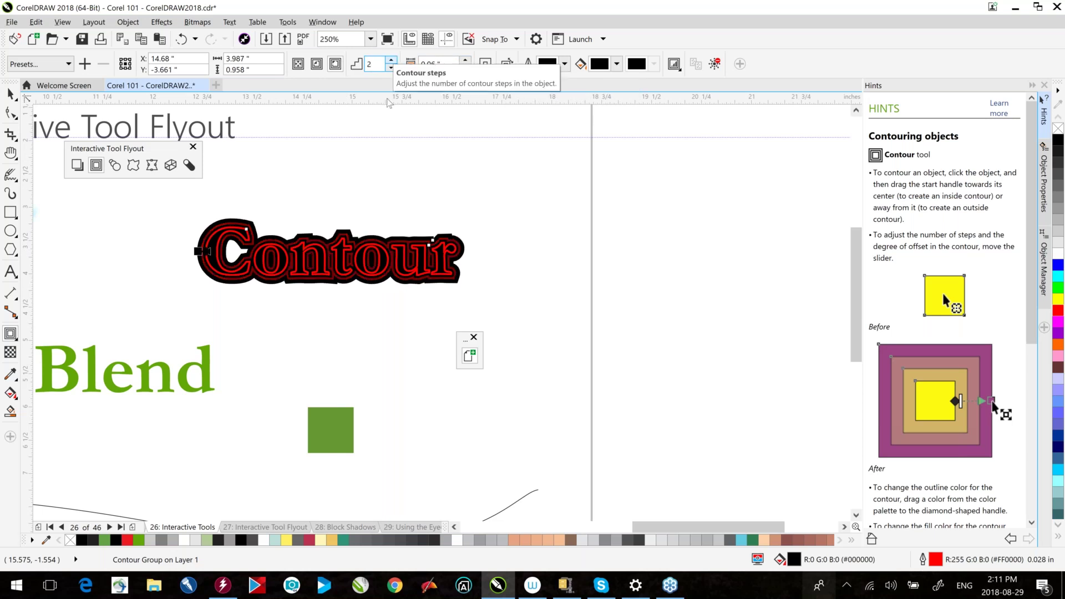
- Break the contour group apart so the word is separate from its contour shapes
scroll(283, 255, up, 2)
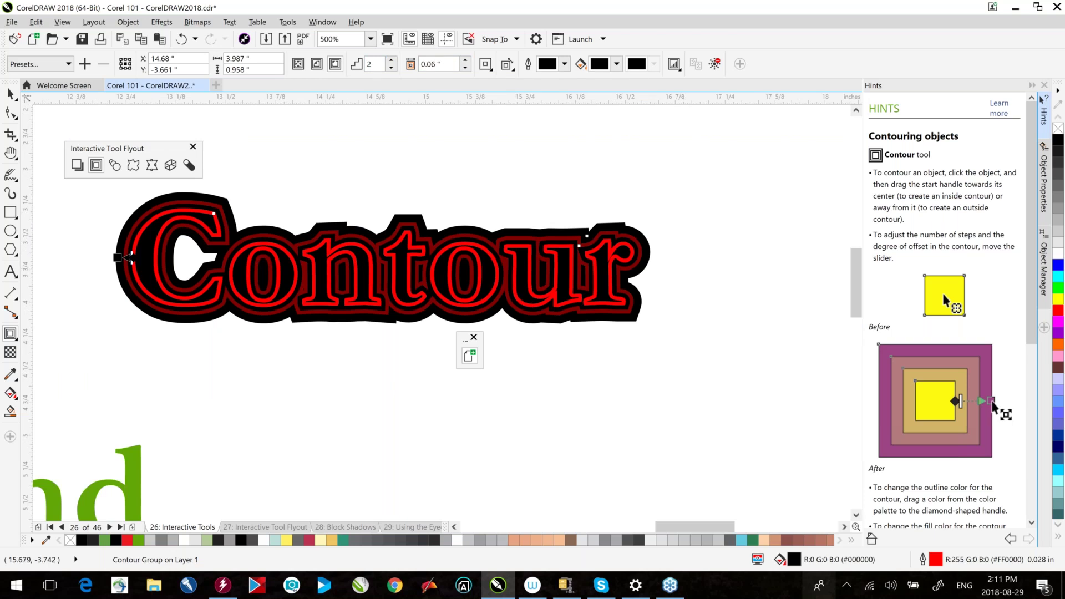
key(space)
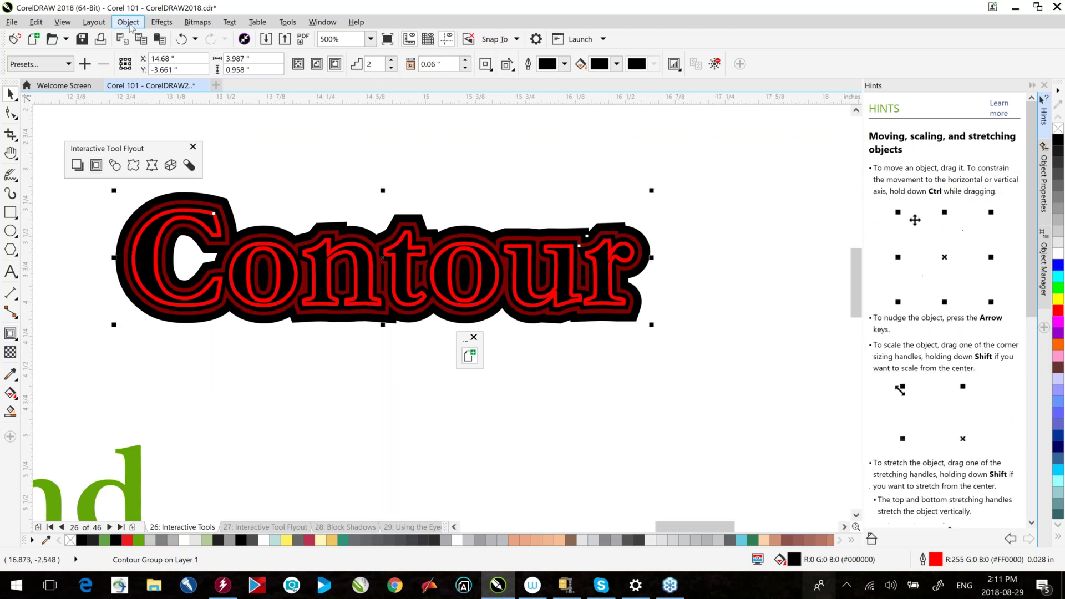
click(128, 22)
click(166, 238)
click(376, 168)
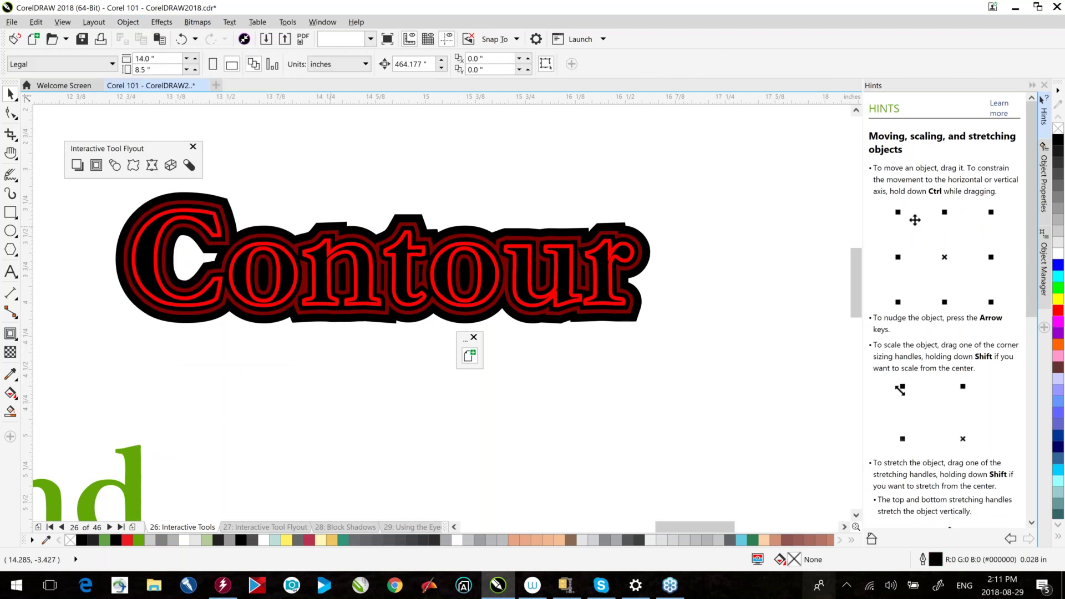
- Try ungrouping the contour shapes and moving the word and its contour layers apart, and undo those changes
click(499, 266)
click(129, 22)
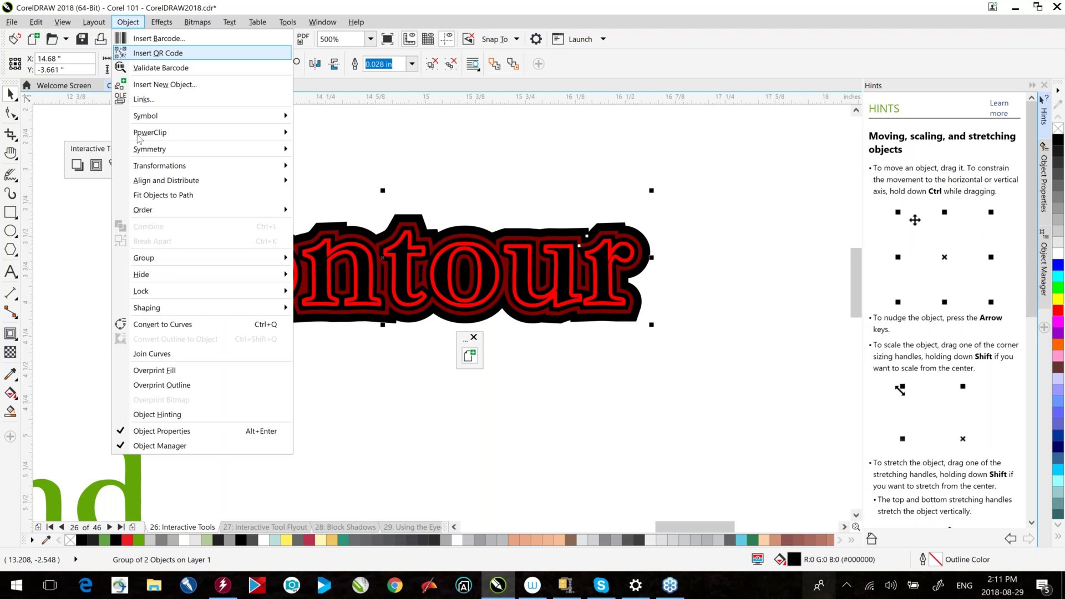
mouse_move(167, 265)
click(627, 191)
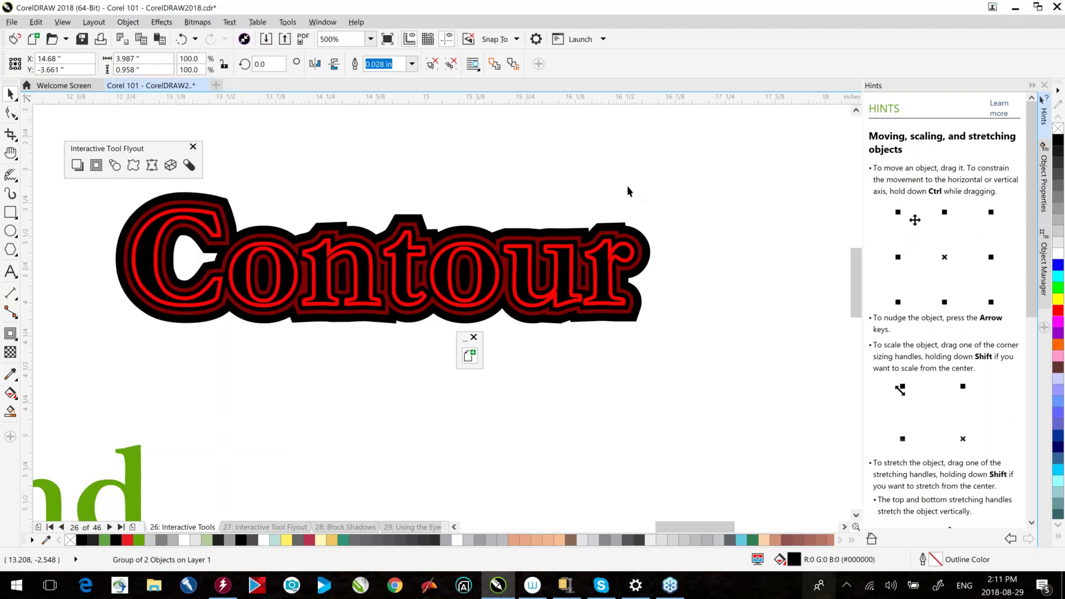
click(627, 187)
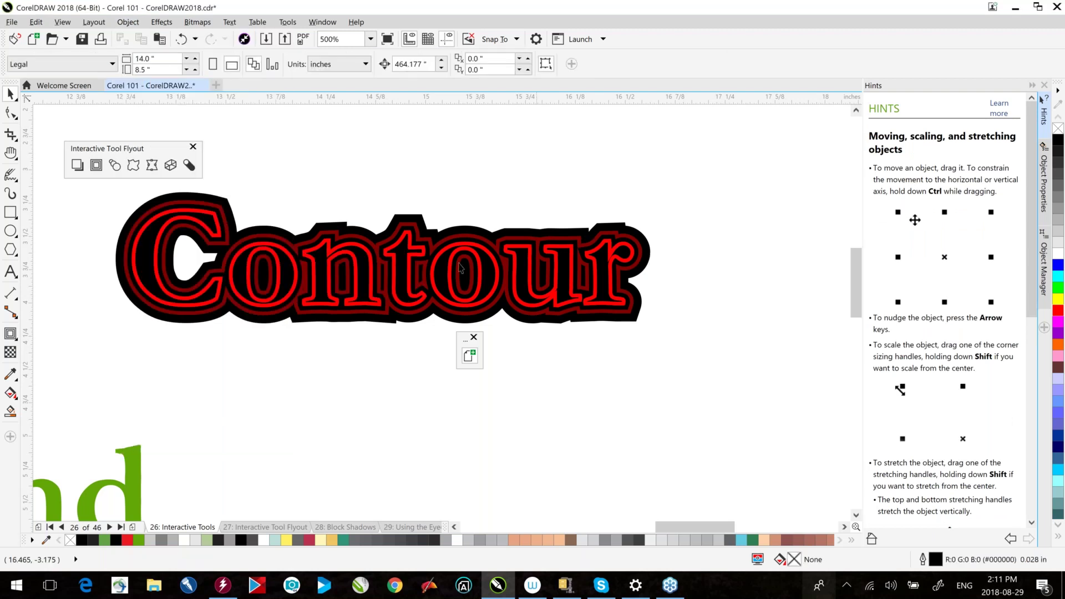
key(ctrl+v)
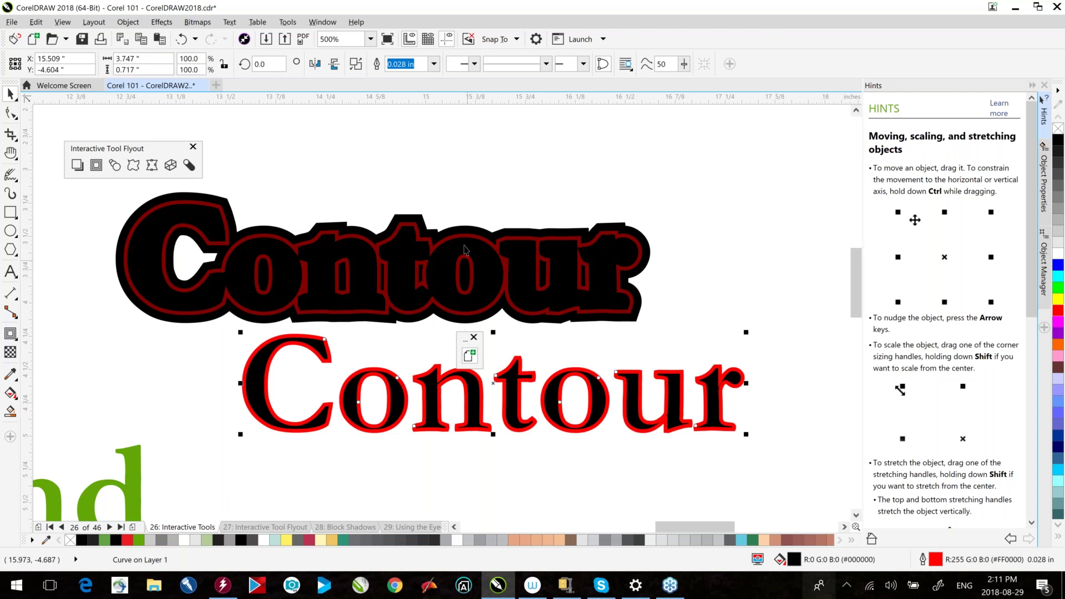
drag(465, 249, 663, 299)
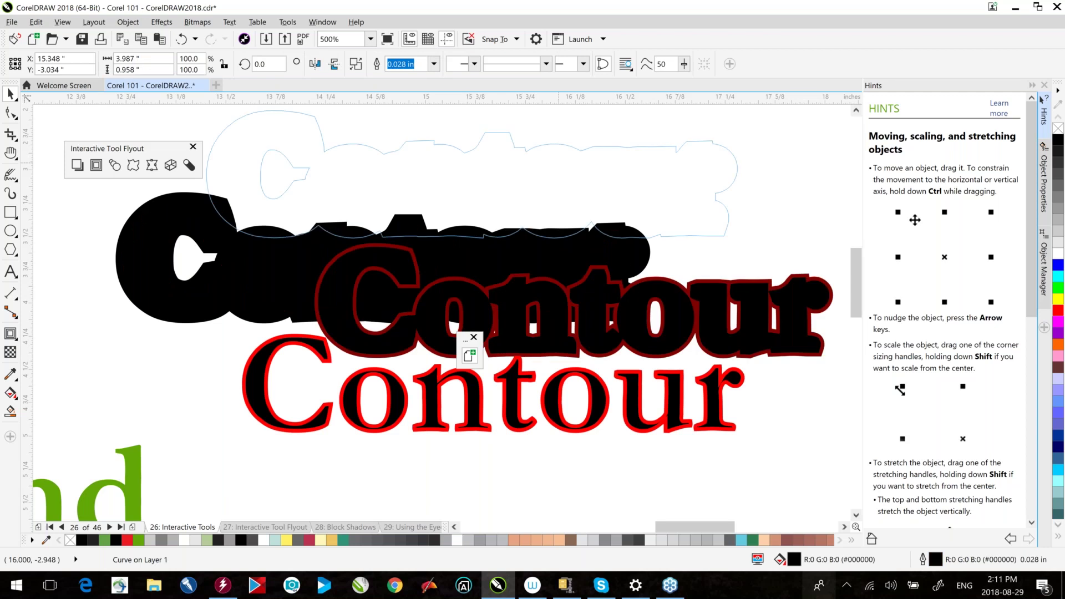
key(ctrl+z)
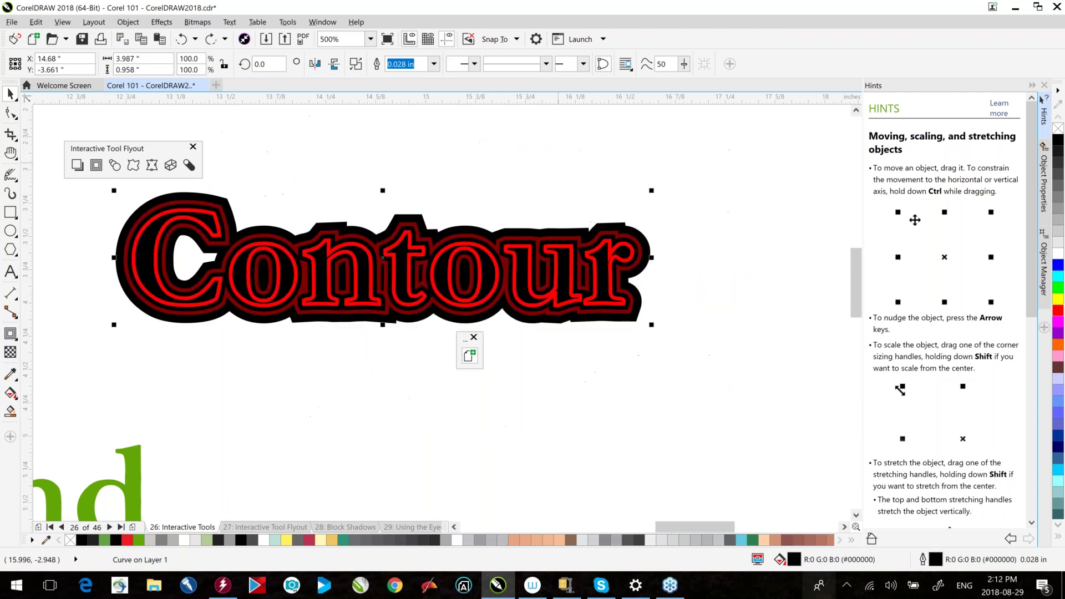
- Blend the yellow circle into the green square with 20 steps, and shift the blend's acceleration toward the square
scroll(434, 201, down, 2)
click(434, 199)
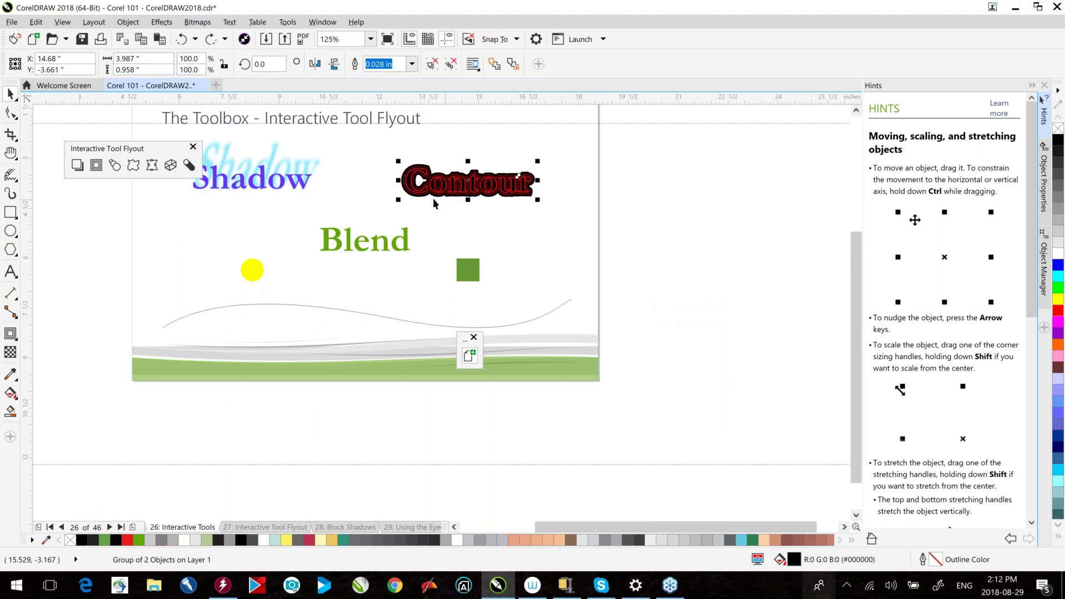
drag(433, 198, 548, 164)
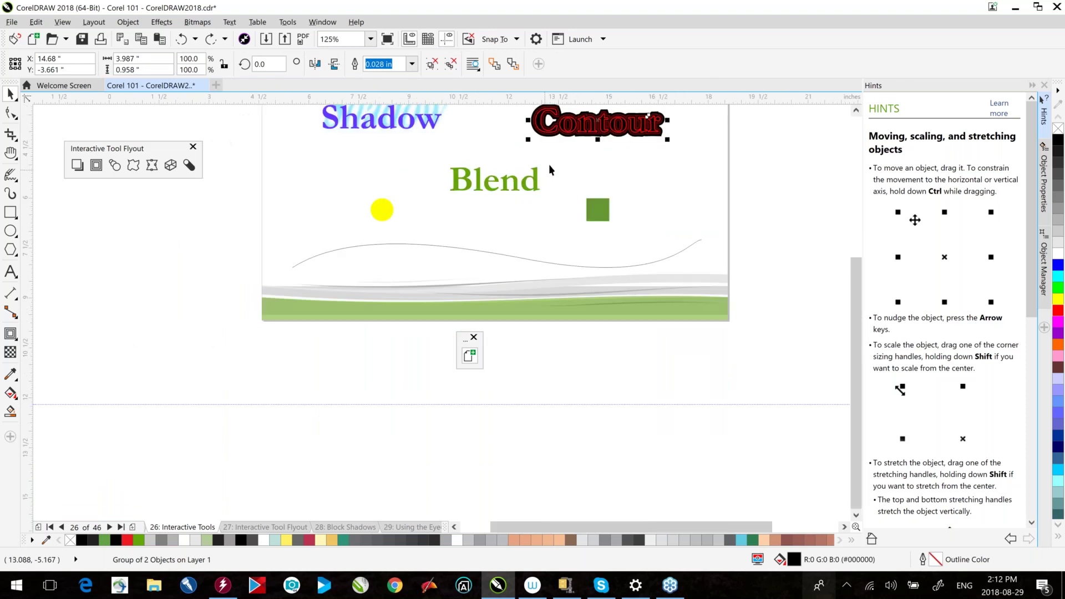
drag(485, 185, 412, 243)
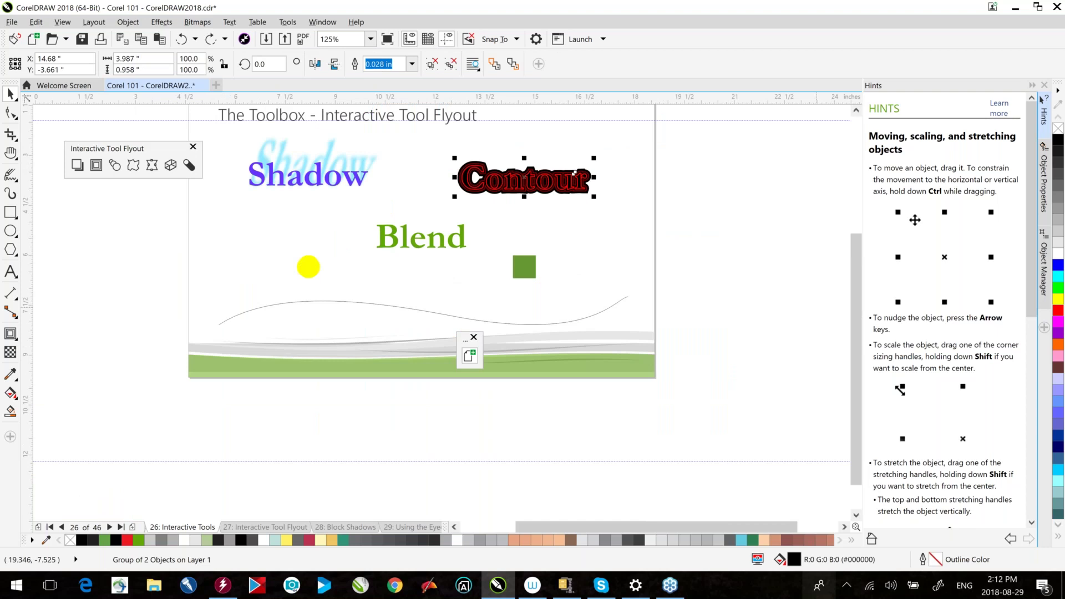
click(310, 269)
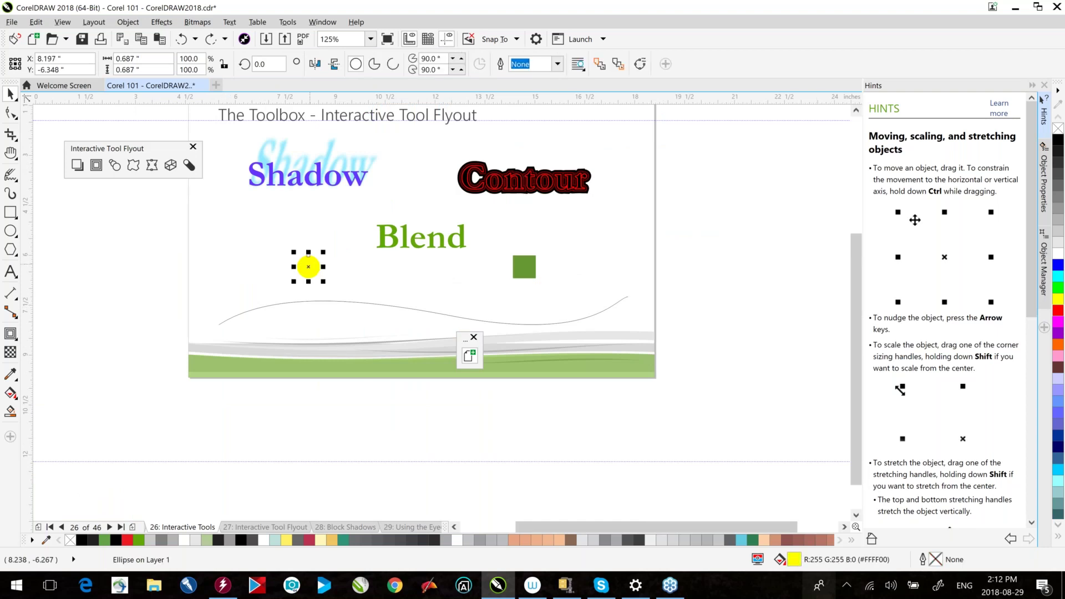
click(10, 333)
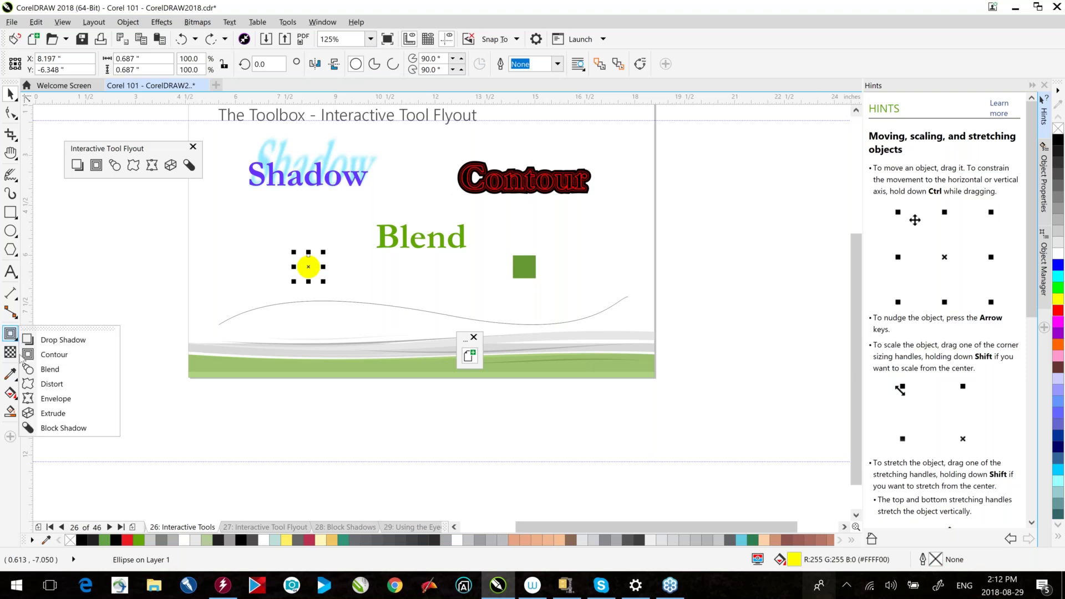
key(Escape)
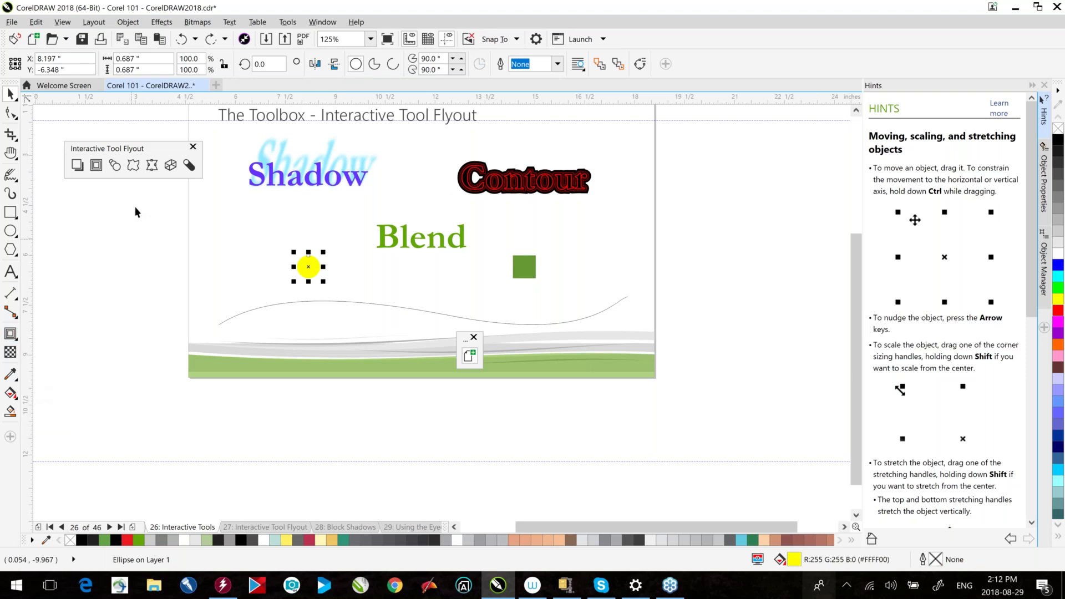
click(115, 165)
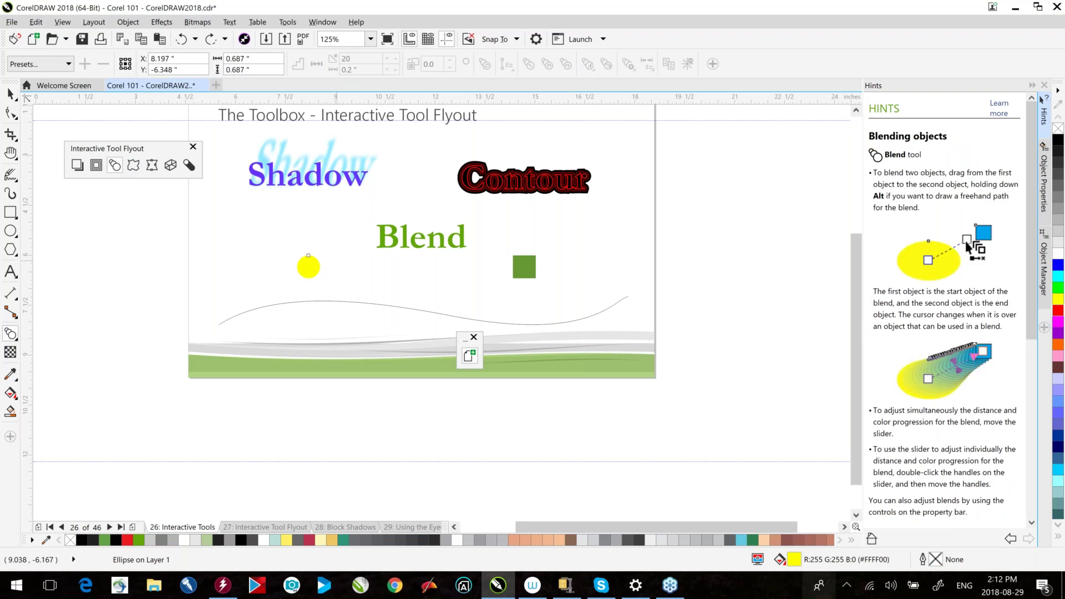
drag(308, 267, 524, 267)
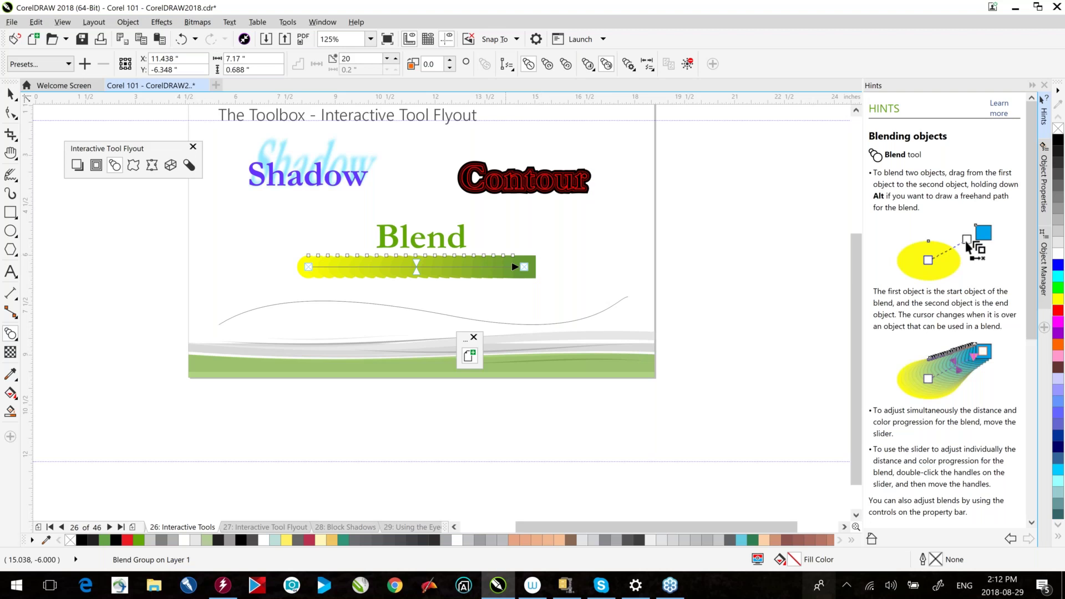
drag(415, 271, 443, 259)
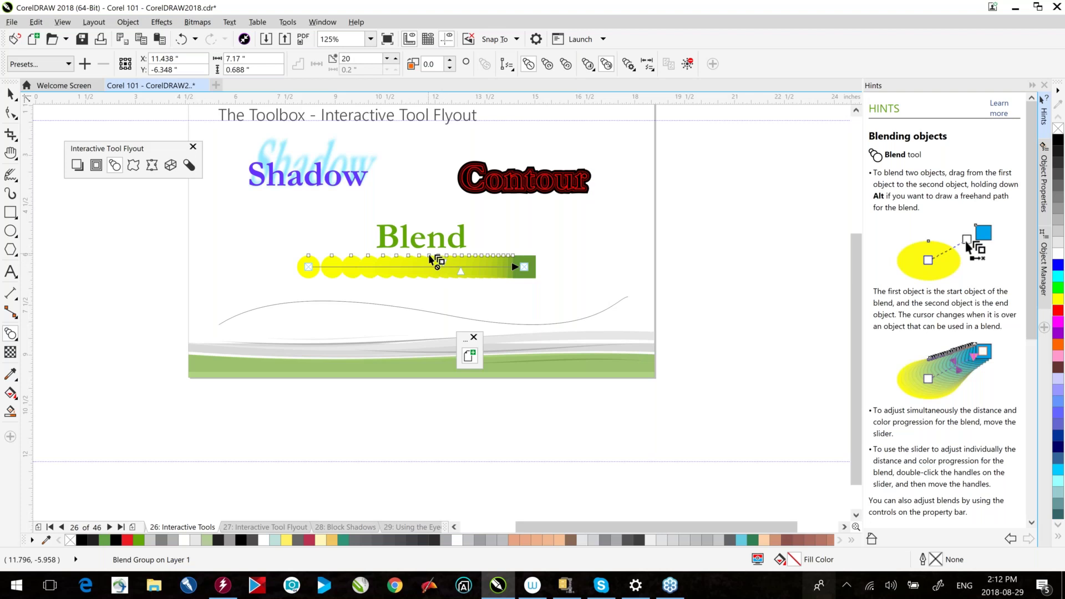
key(space)
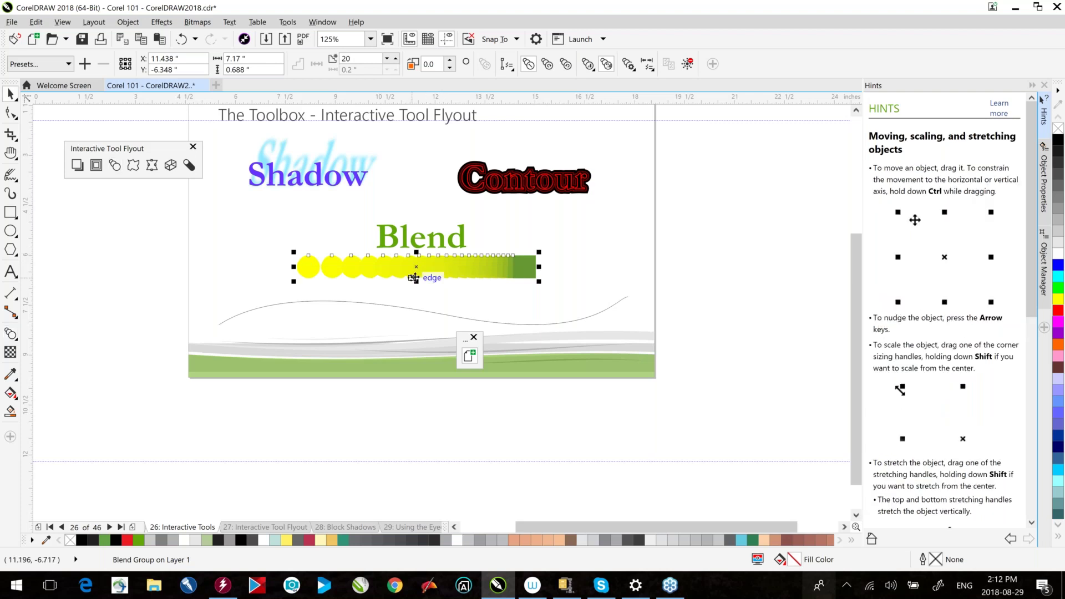
click(644, 70)
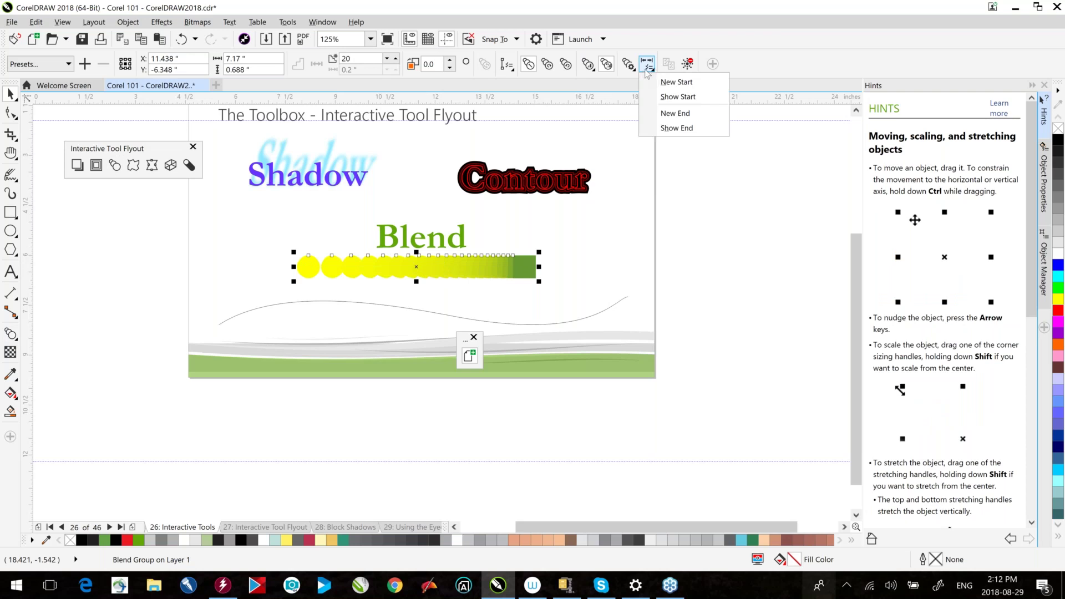
click(627, 67)
click(628, 66)
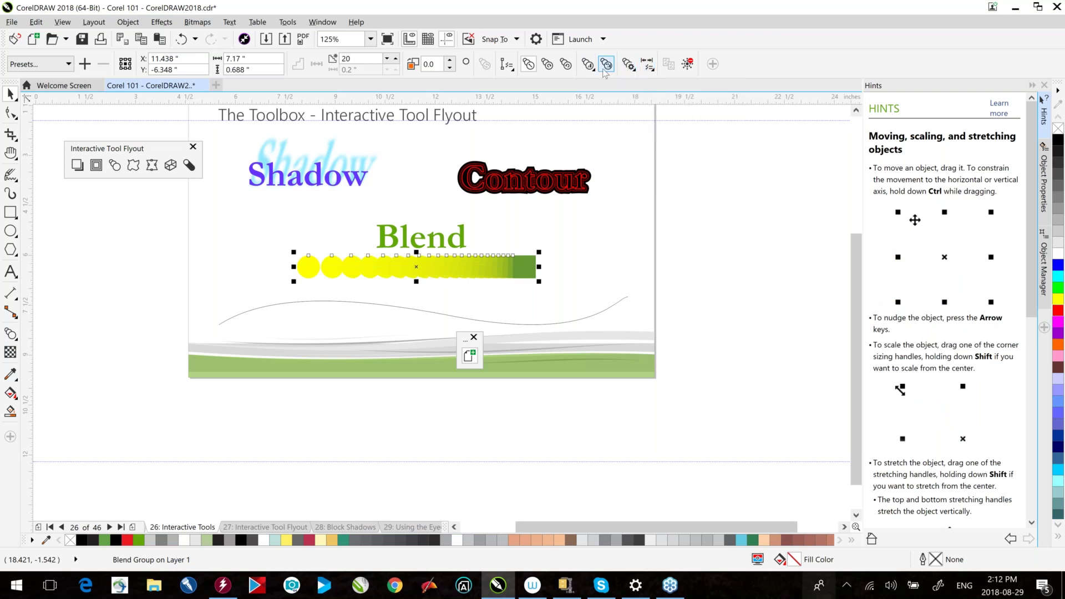
click(587, 64)
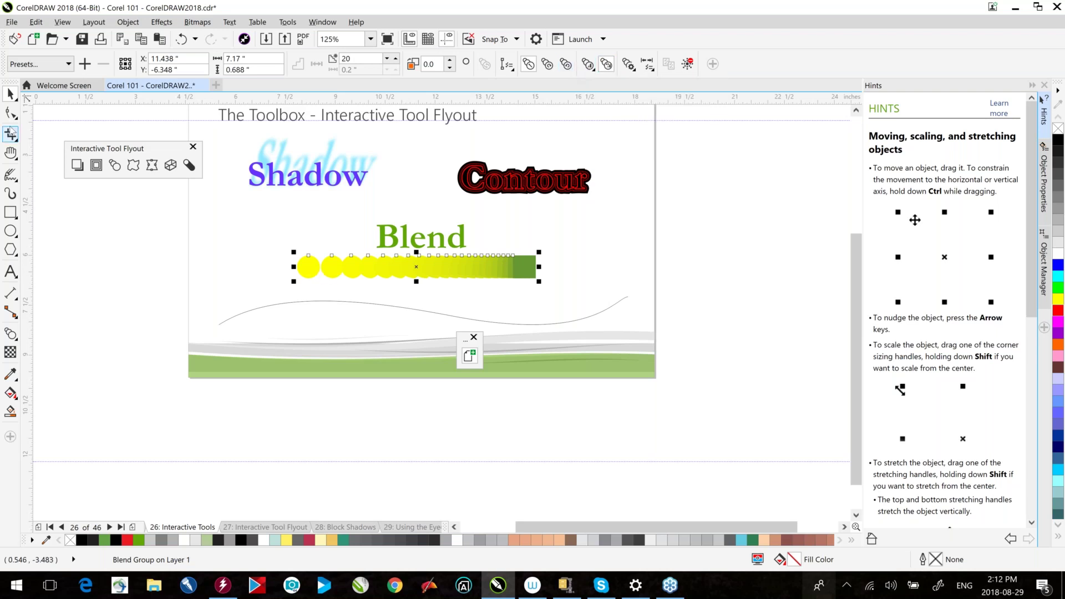
- Attach the yellow-to-green blend to the curved line below it so it follows that path
click(507, 383)
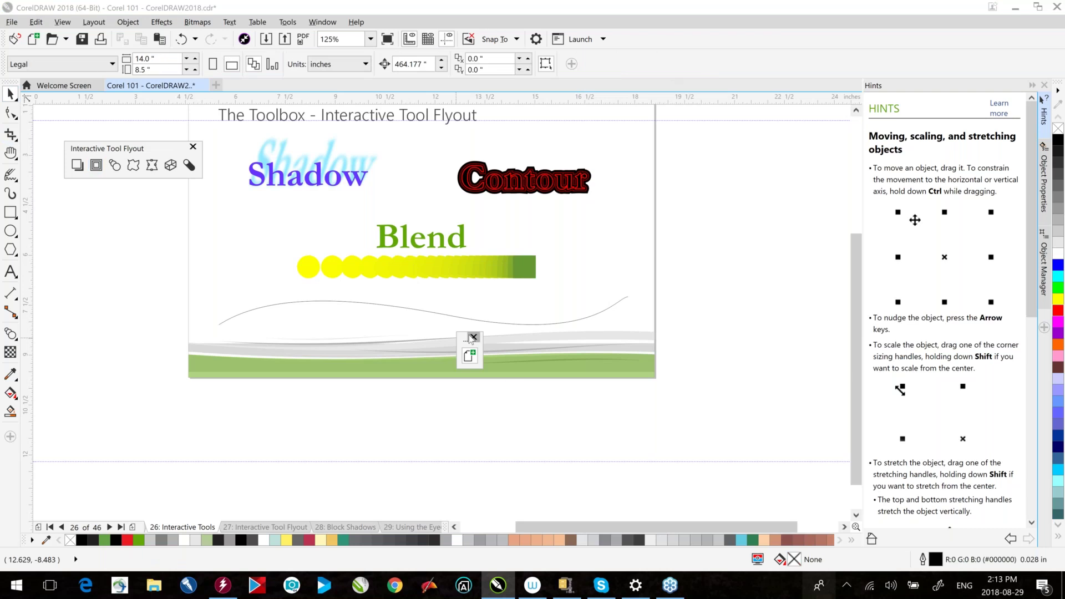
click(473, 337)
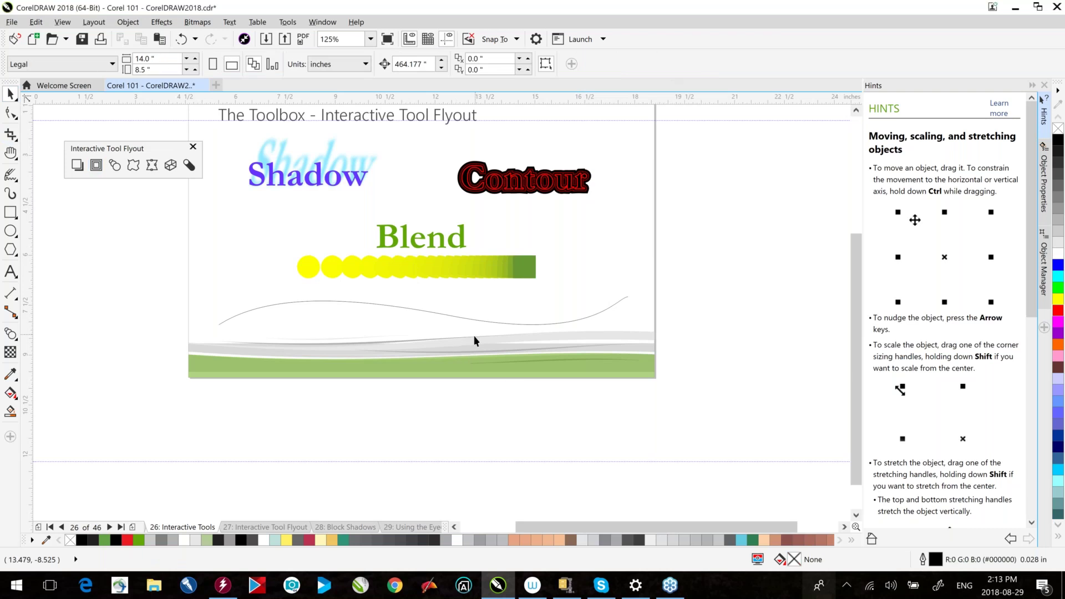
drag(458, 272, 463, 317)
click(535, 419)
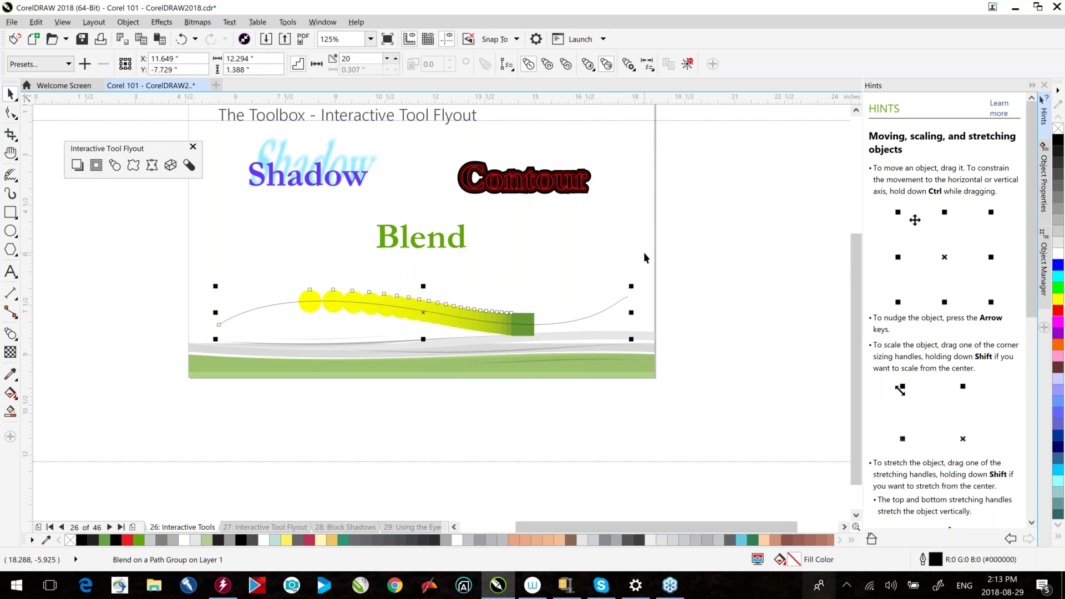
- On page 27, apply a push and pull distortion to the word Distort with an amplitude of about 17
click(245, 527)
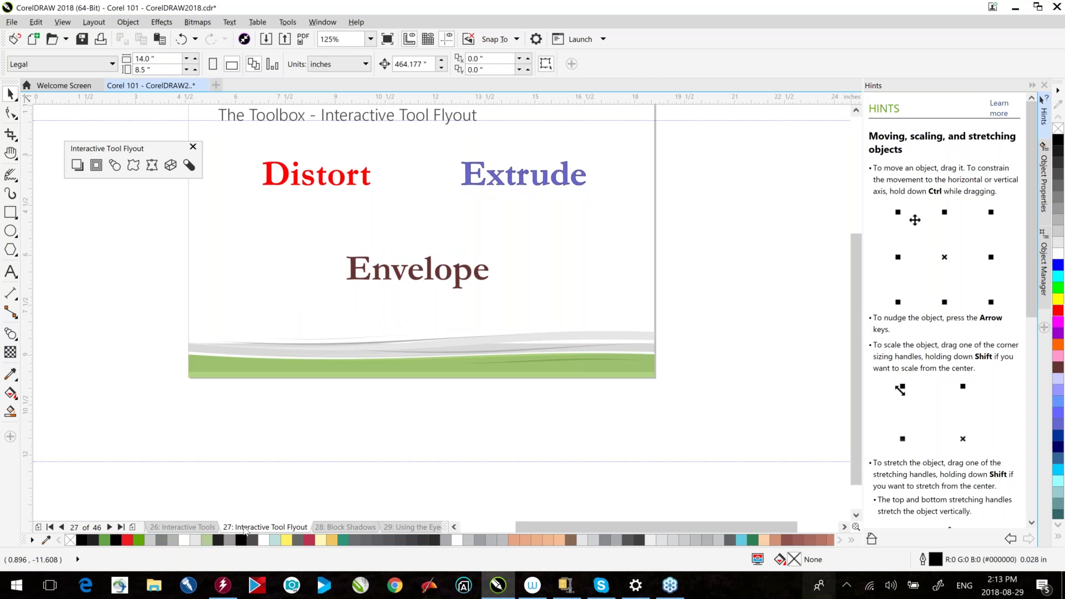
click(152, 164)
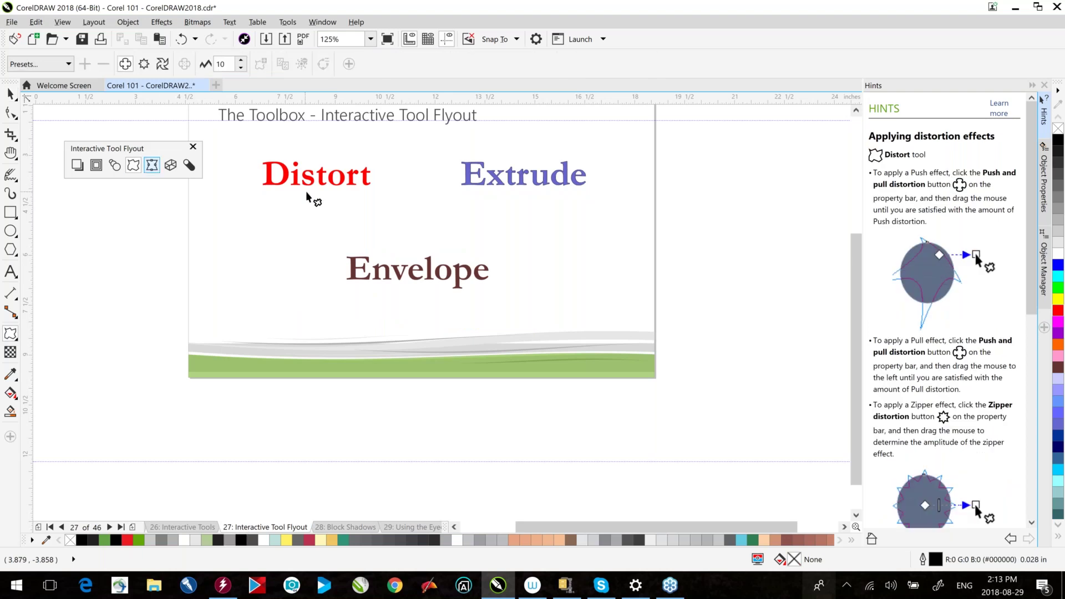
click(314, 183)
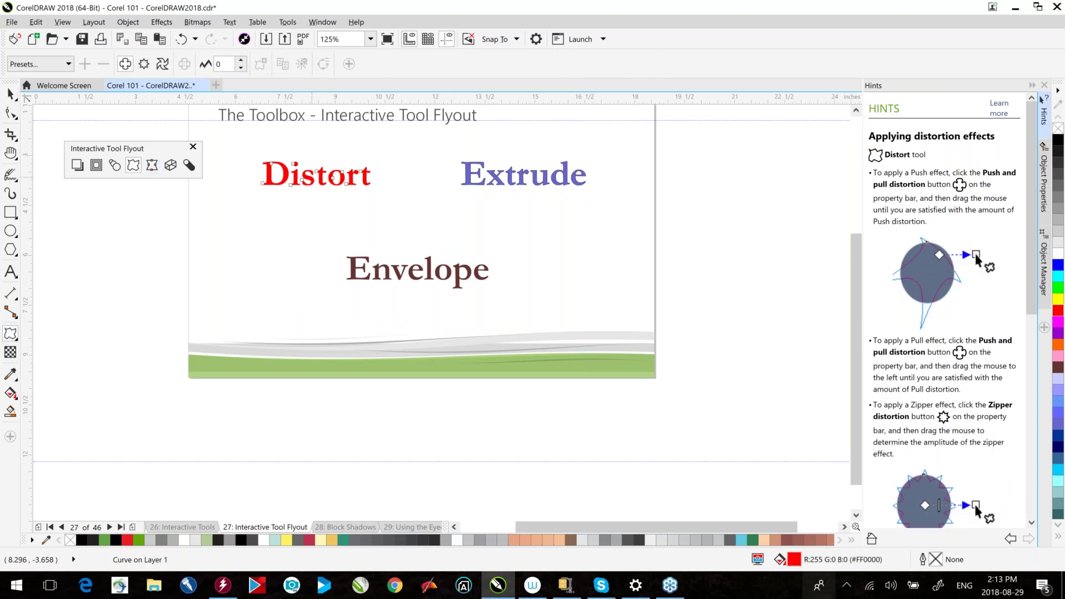
drag(333, 176, 471, 180)
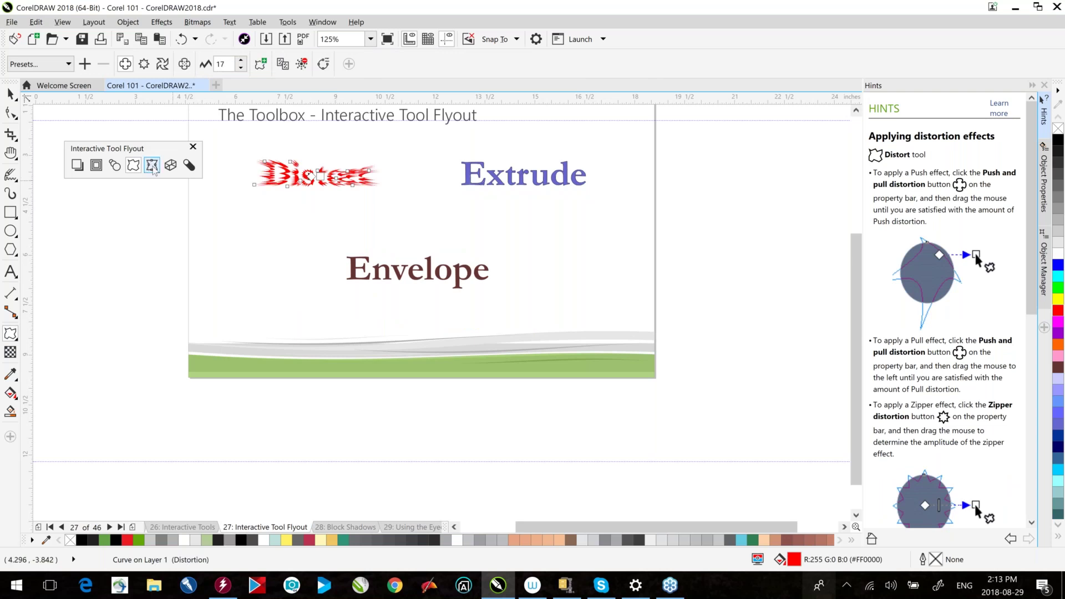
- Apply an unconstrained envelope to the word Envelope, pulling its bottom middle node downward and its top middle node upward
click(152, 166)
click(153, 165)
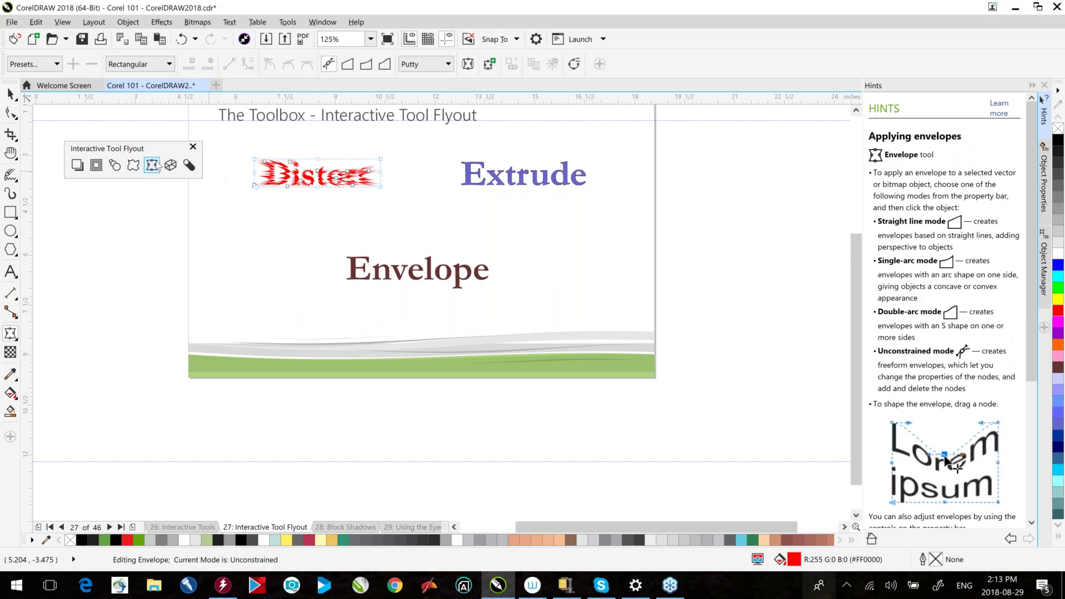
click(400, 279)
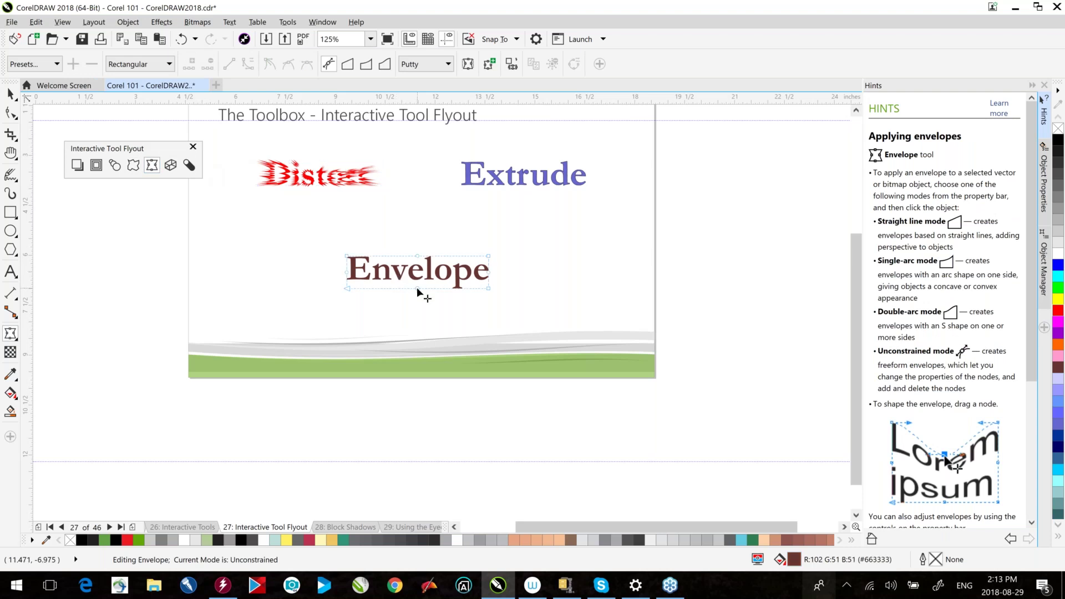
drag(417, 288, 413, 312)
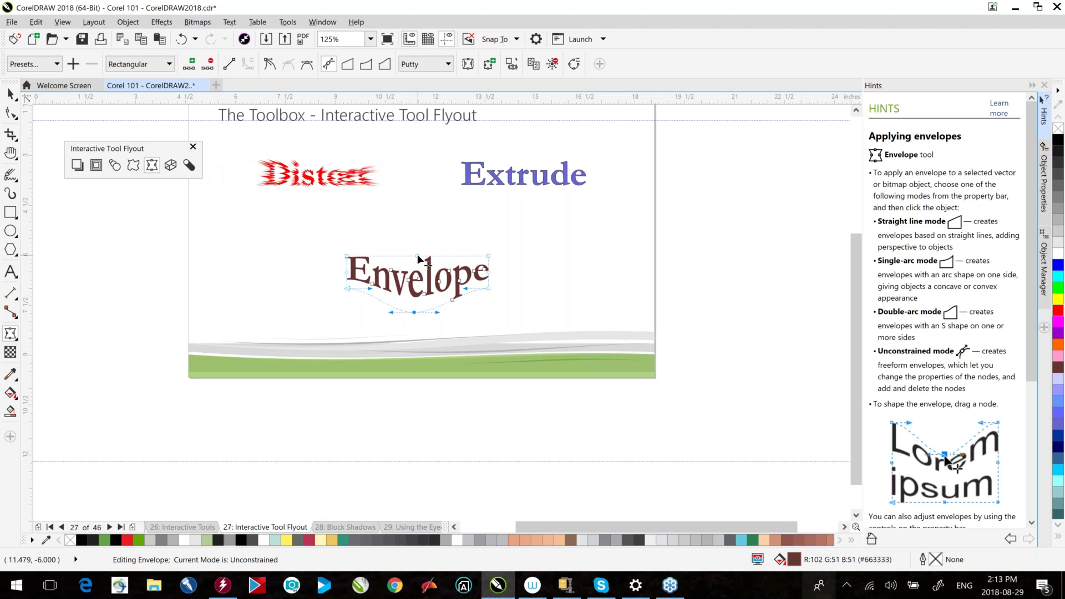
drag(417, 255, 414, 224)
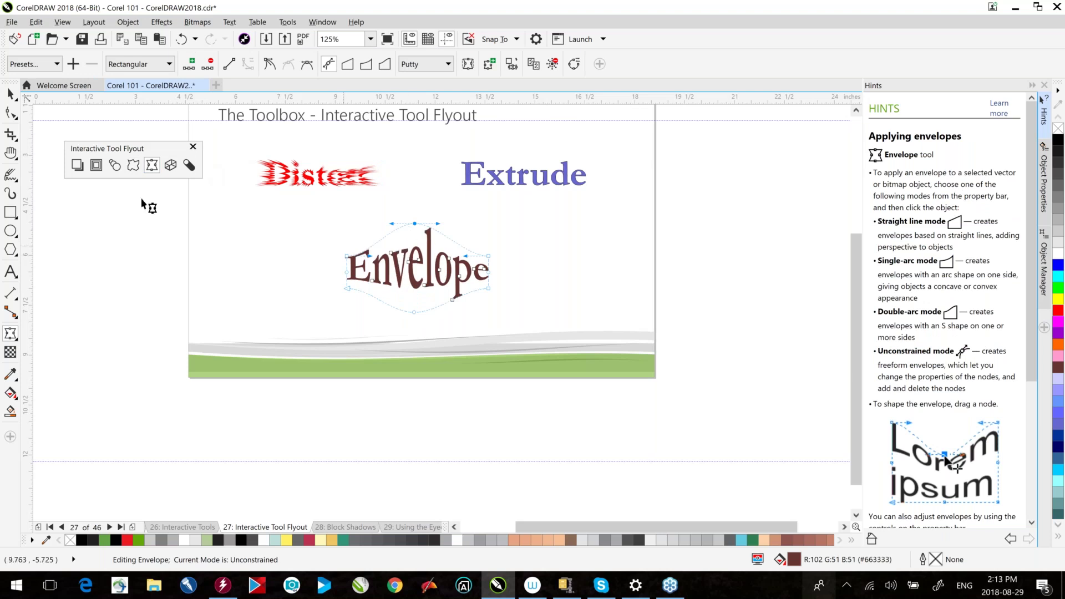
- Extrude the word Extrude toward the lower left, with the vanishing point at about -1.03", -1.088"
click(170, 165)
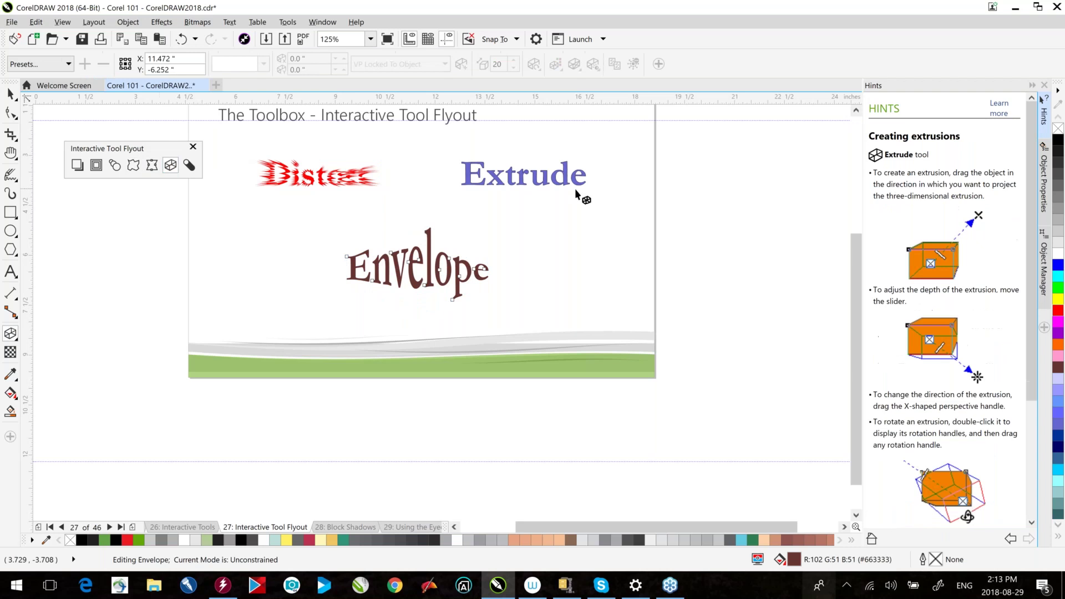
click(515, 179)
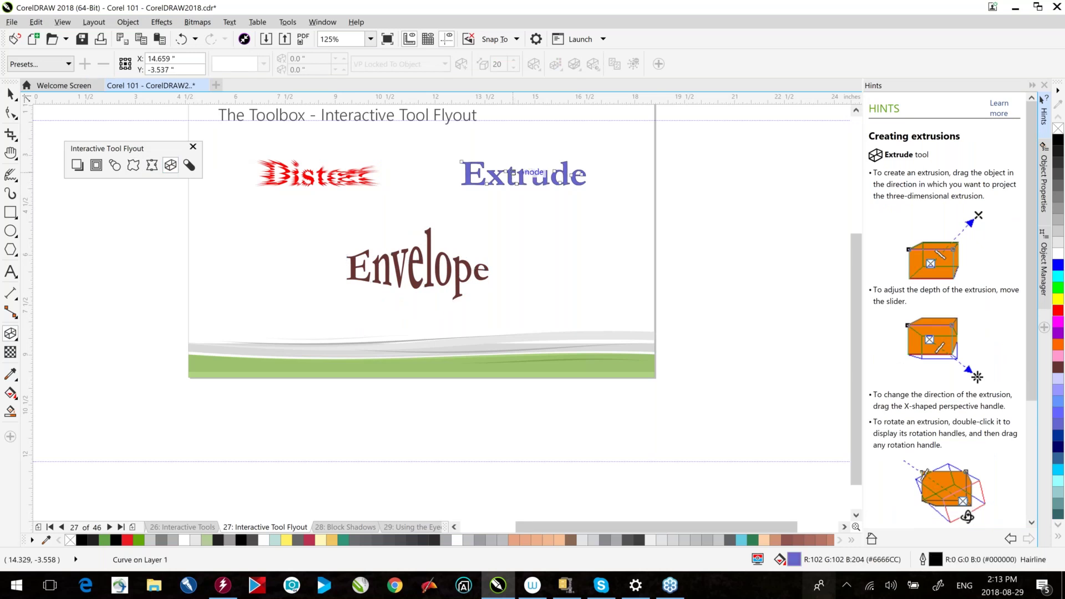
drag(517, 176, 489, 209)
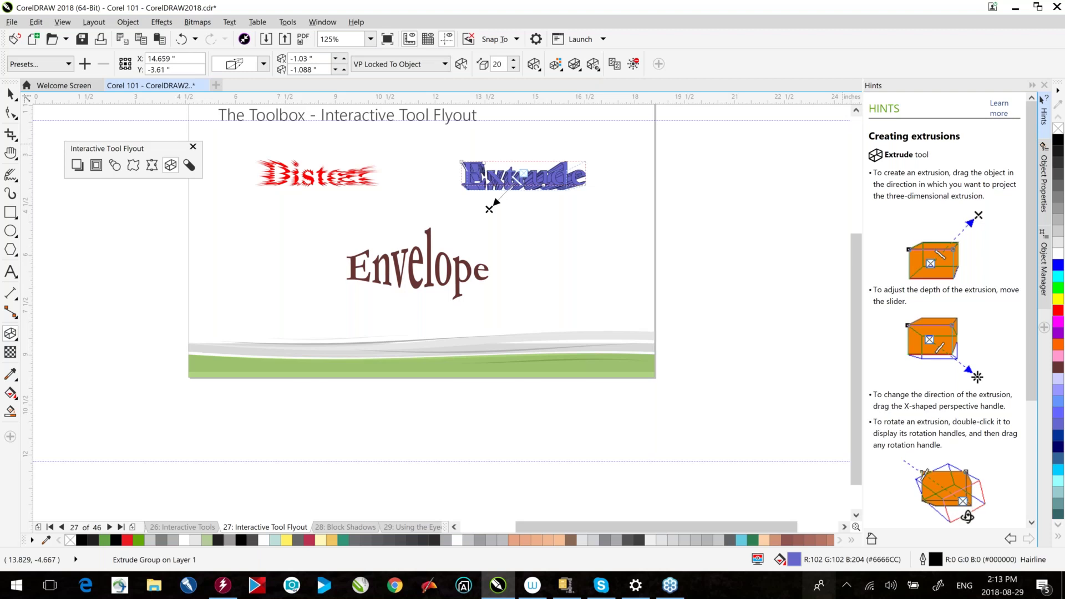
- Fill the extruded sides of the word Extrude with the solid pink colour #CC66BD
click(555, 64)
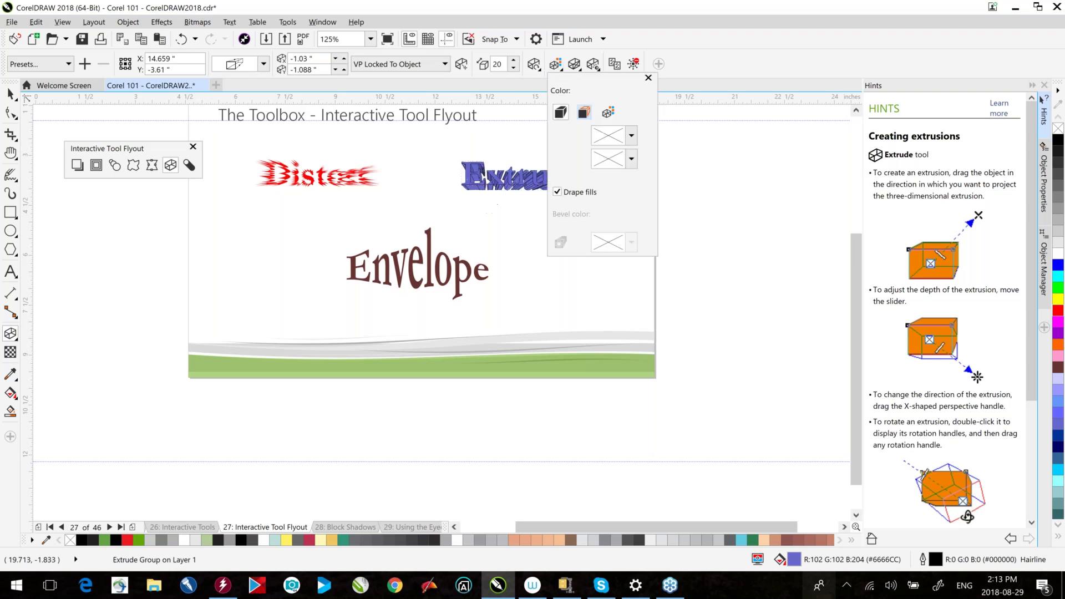
click(584, 112)
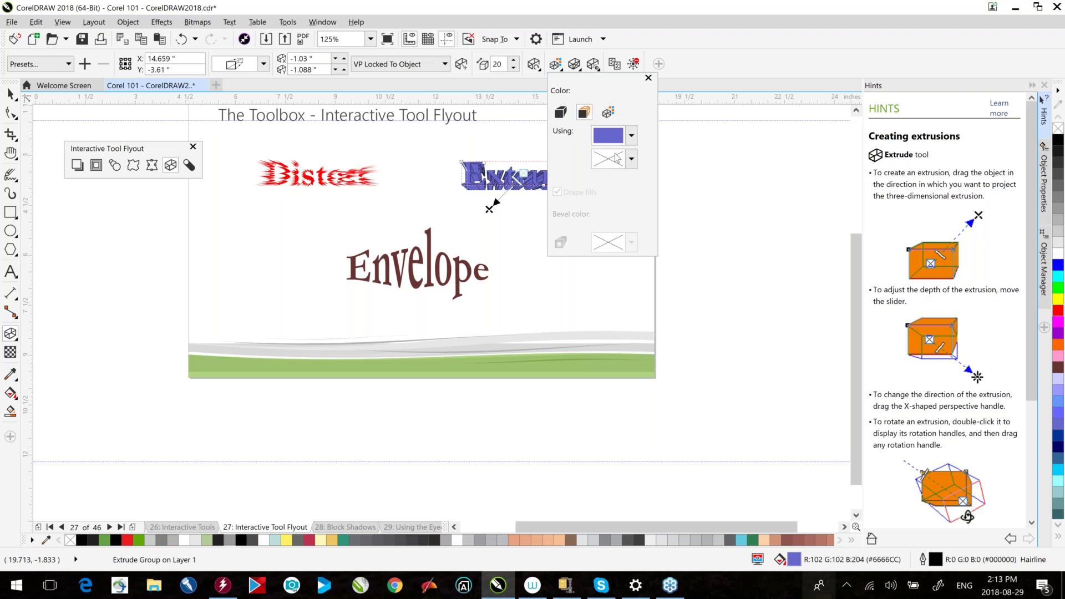
click(632, 135)
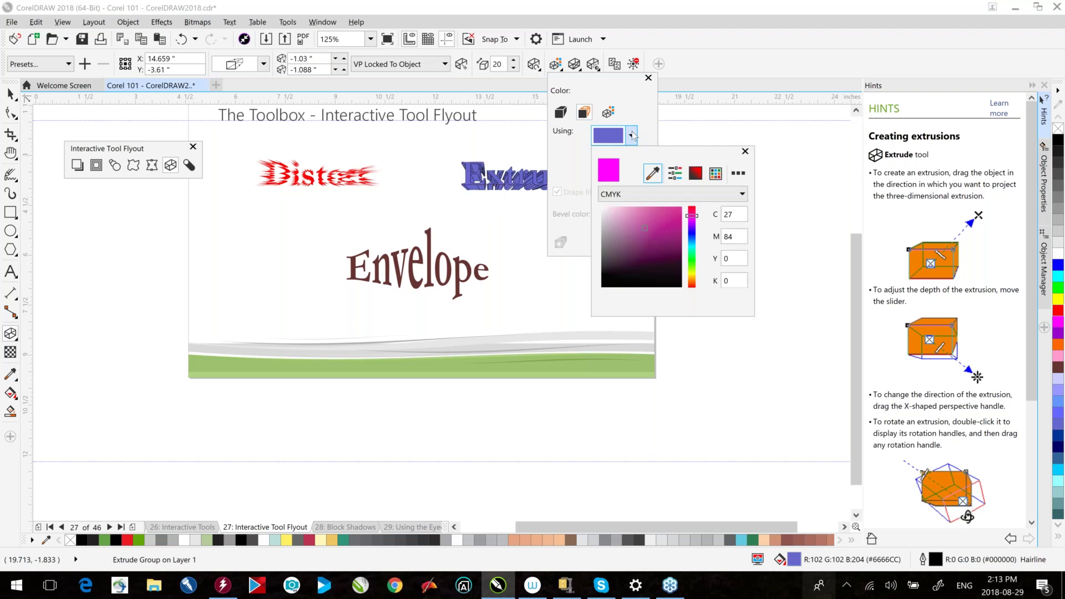
click(489, 209)
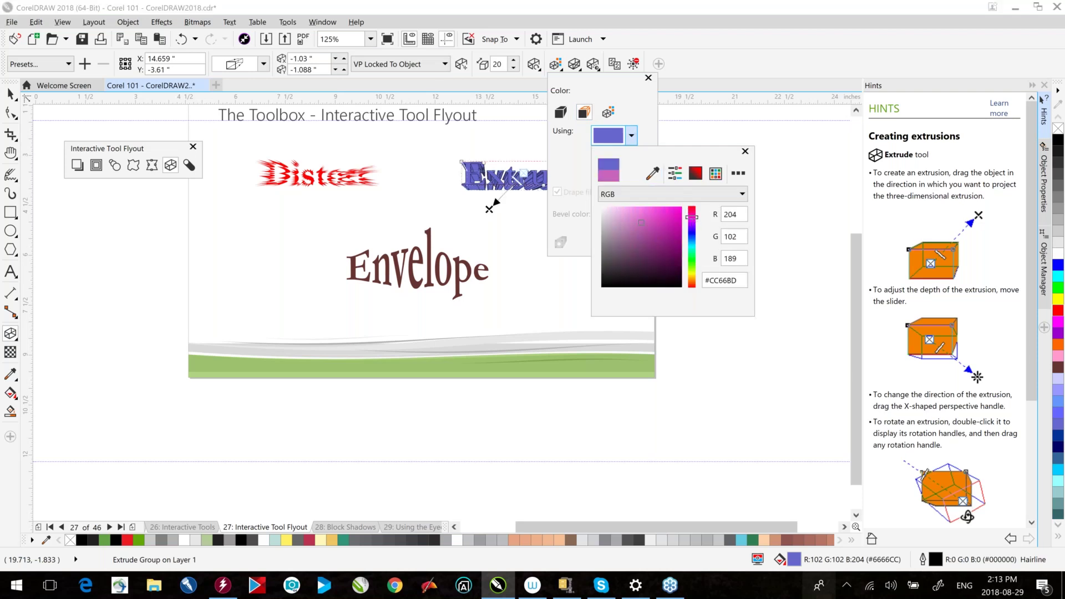
click(649, 79)
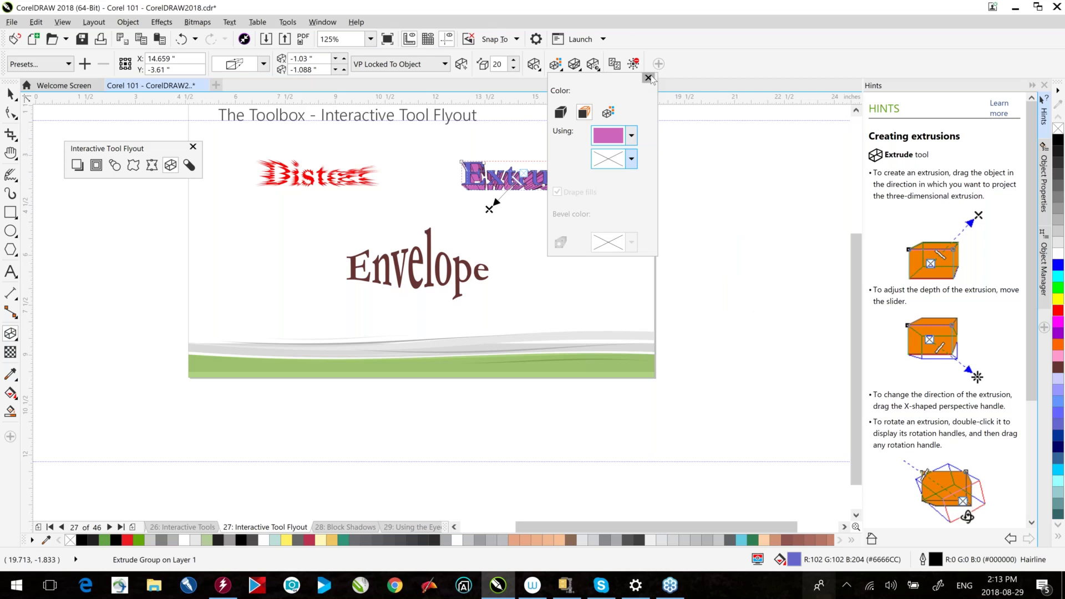
click(648, 78)
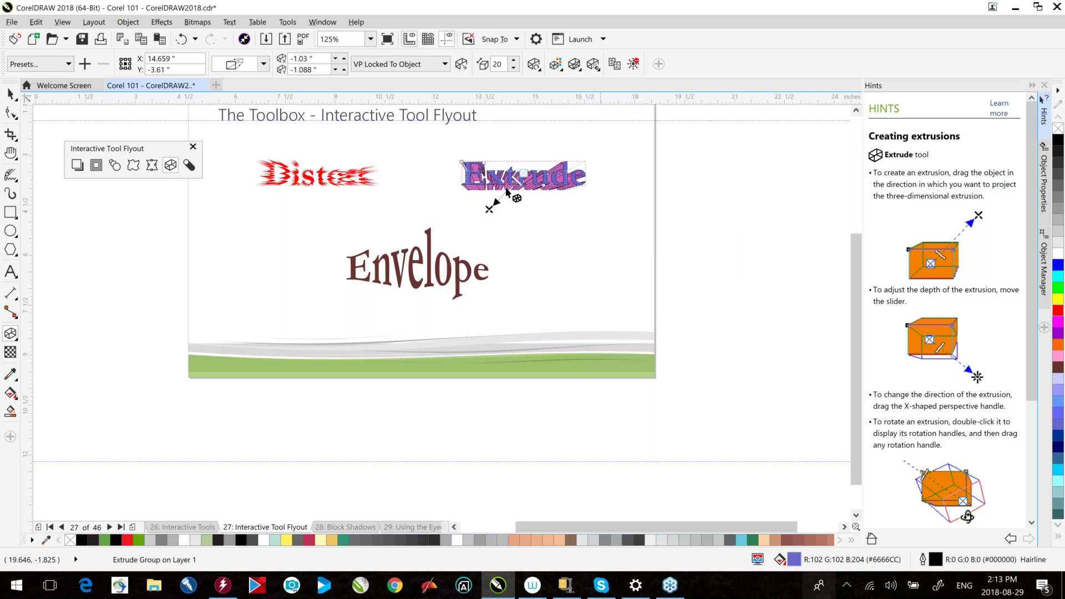
- Move the extrusion's vanishing point to the upper right of the word, at about 1.503", 0.937"
scroll(502, 199, up, 2)
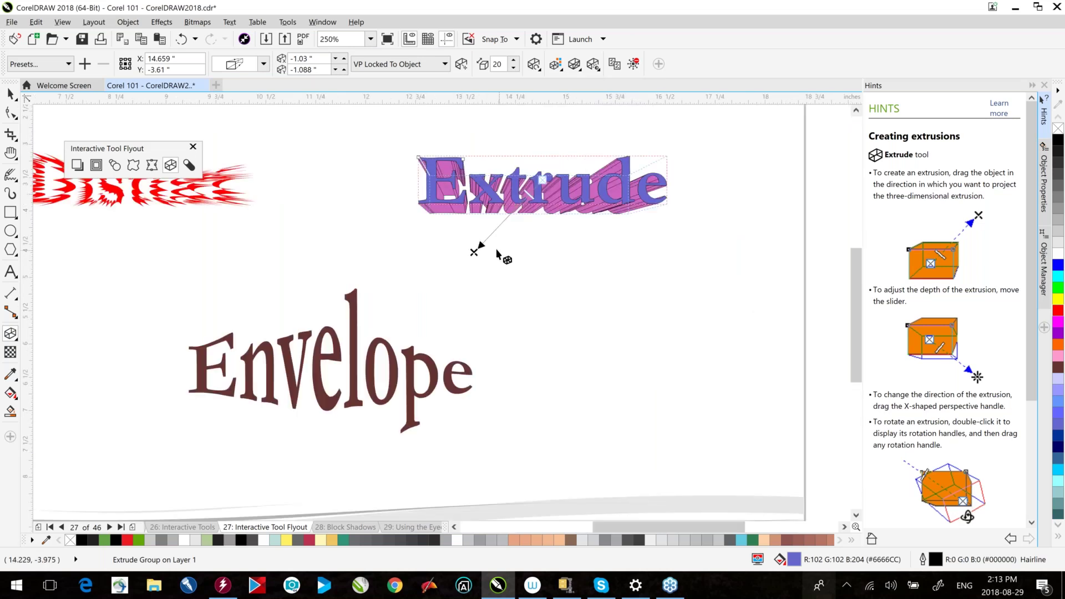
drag(474, 251, 642, 118)
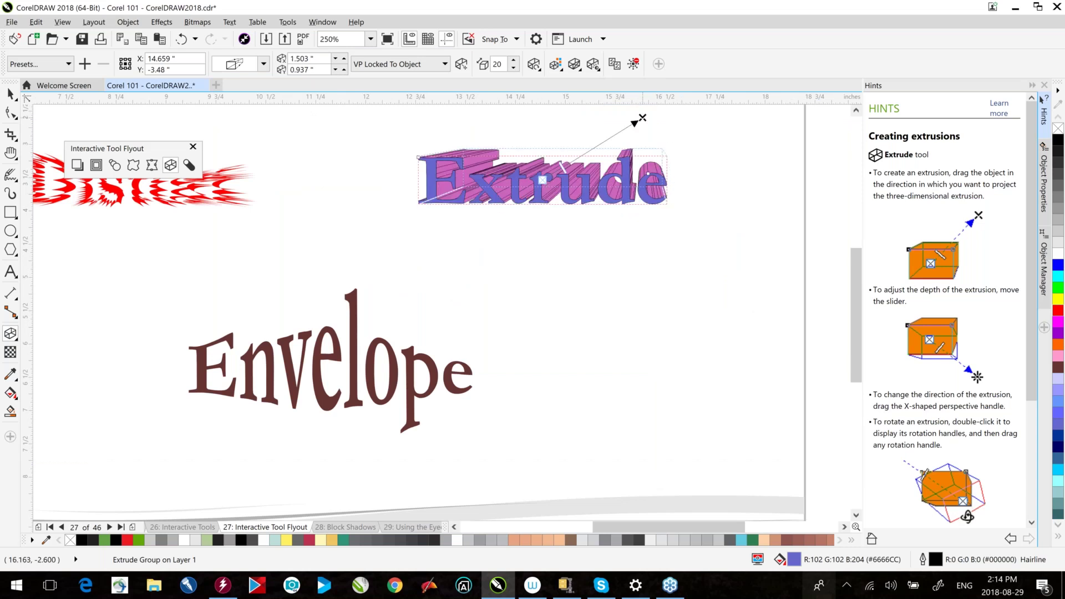
key(space)
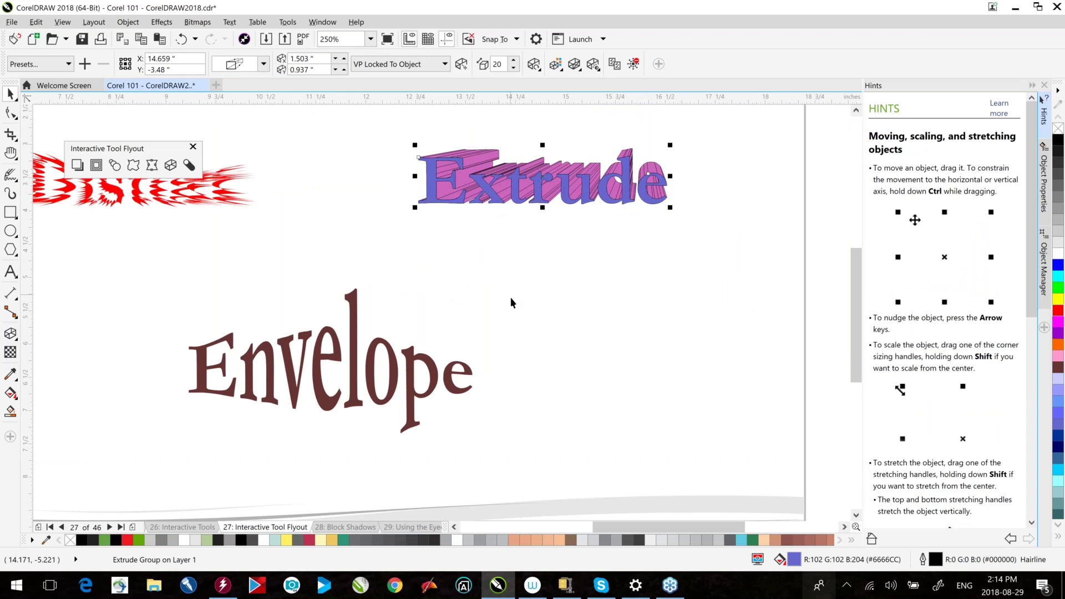
- On page 28, add a block shadow to the blue THINK TANK artwork, about 0.479" deep at a direction of about 42.7 degrees
scroll(507, 324, down, 3)
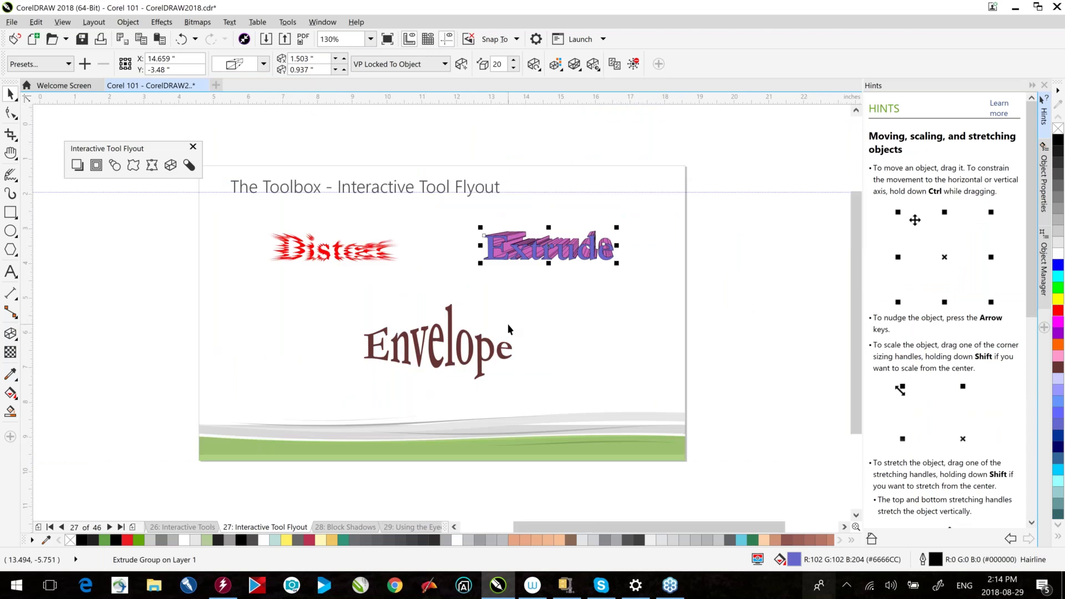
key(Page_Down)
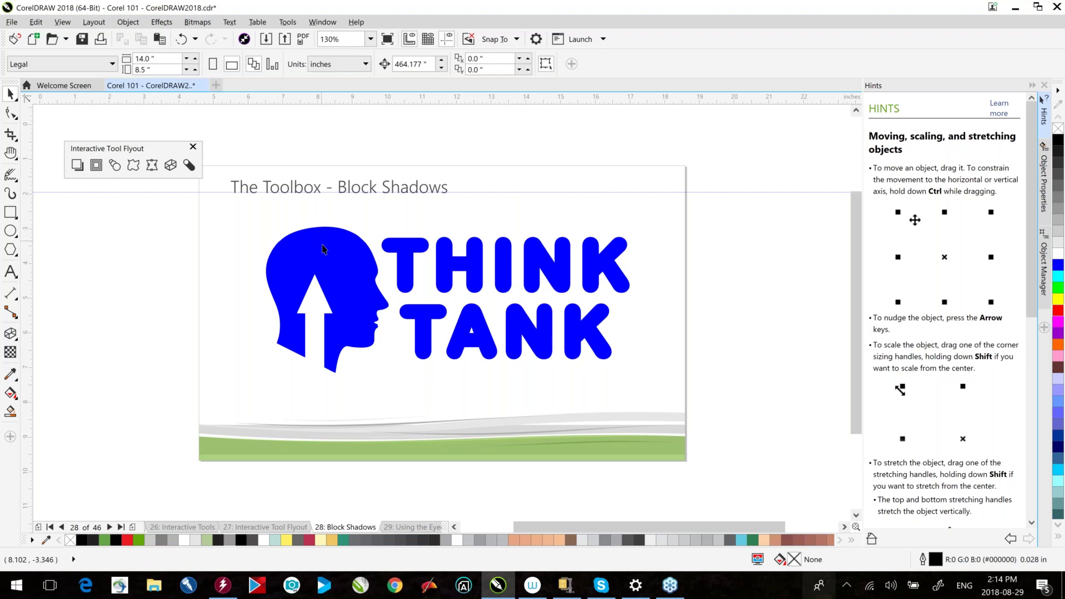
click(188, 165)
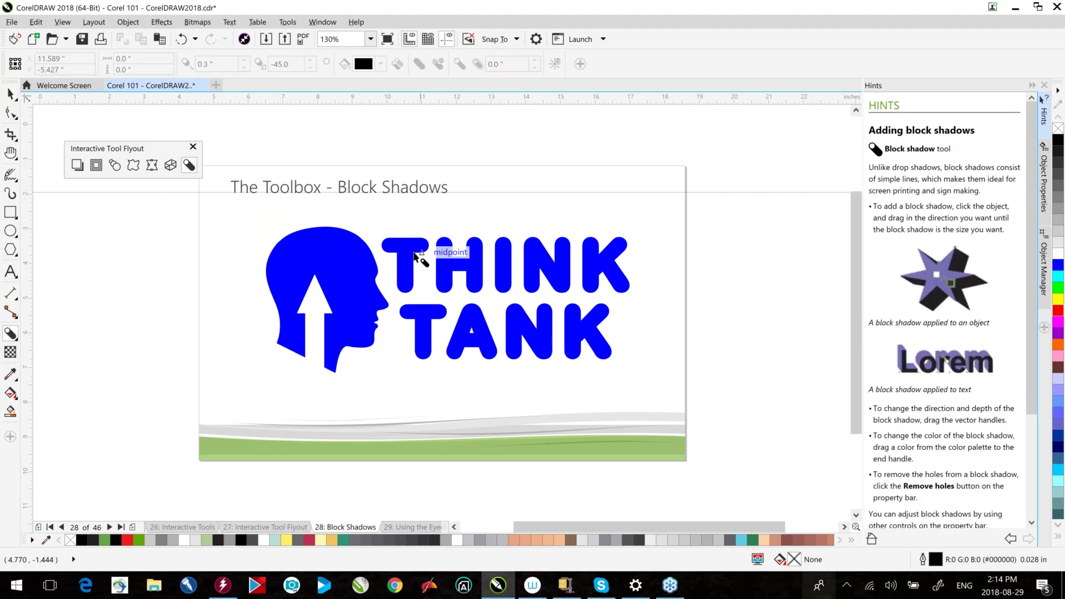
click(448, 289)
drag(448, 288, 454, 290)
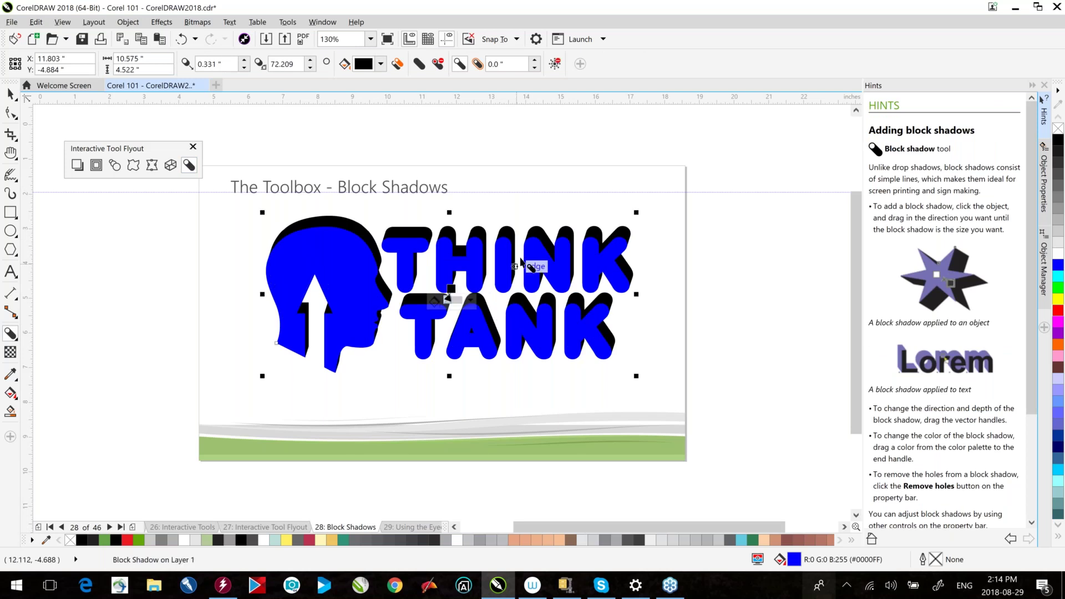
drag(452, 288, 460, 288)
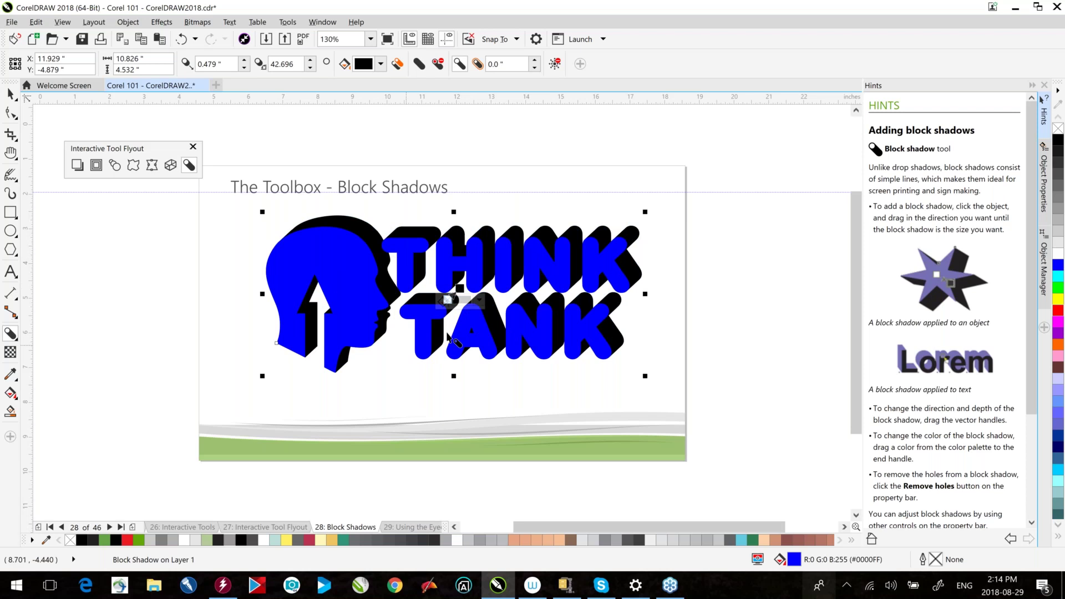
- Colour the THINK TANK block shadow red and simplify it to trim the overlap with the artwork
click(460, 294)
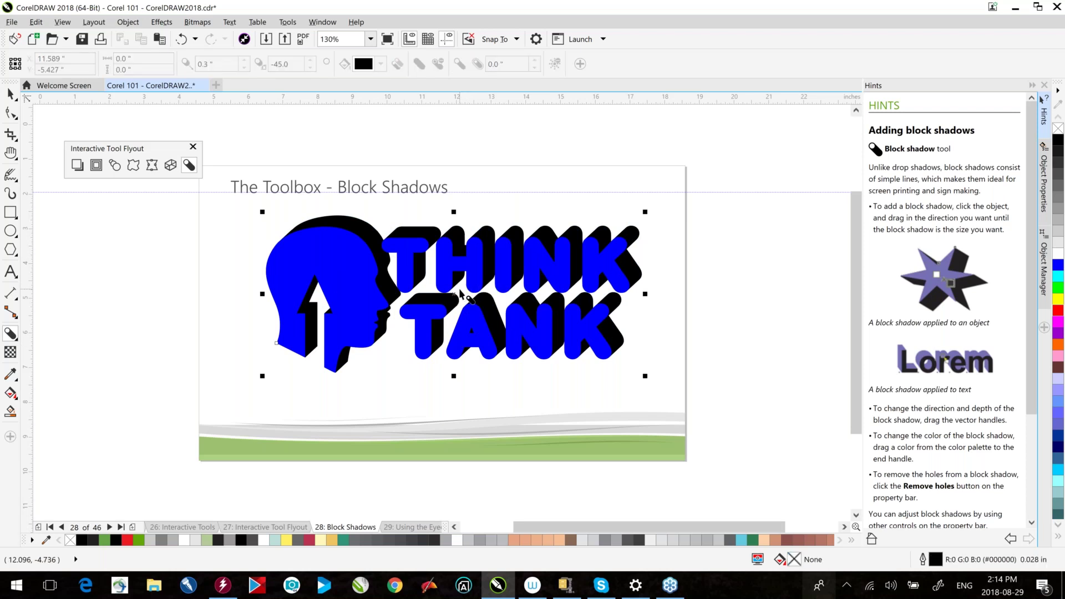
click(460, 294)
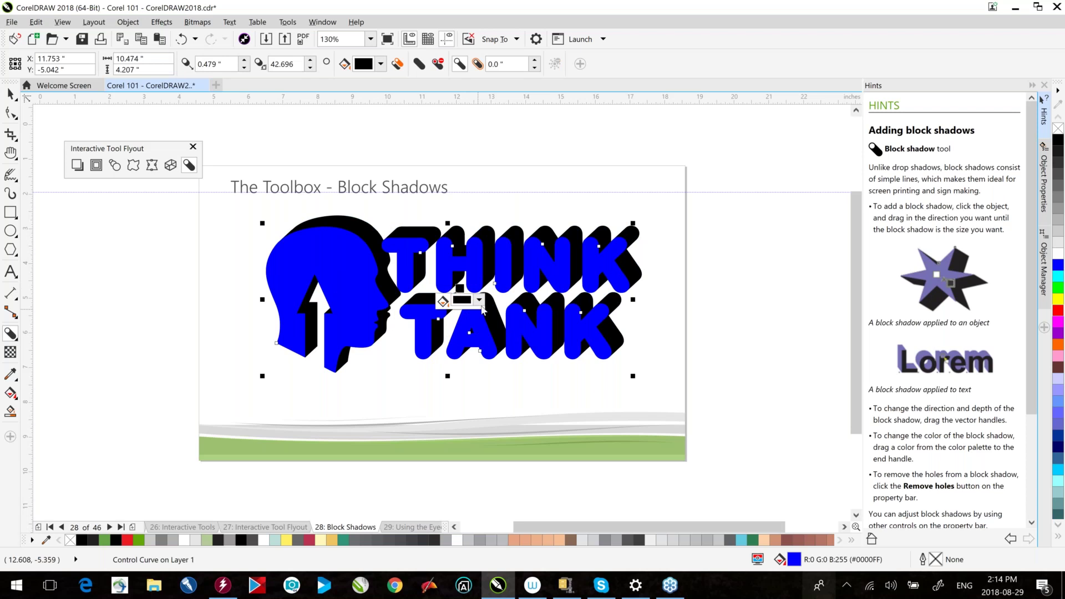
click(479, 300)
click(536, 370)
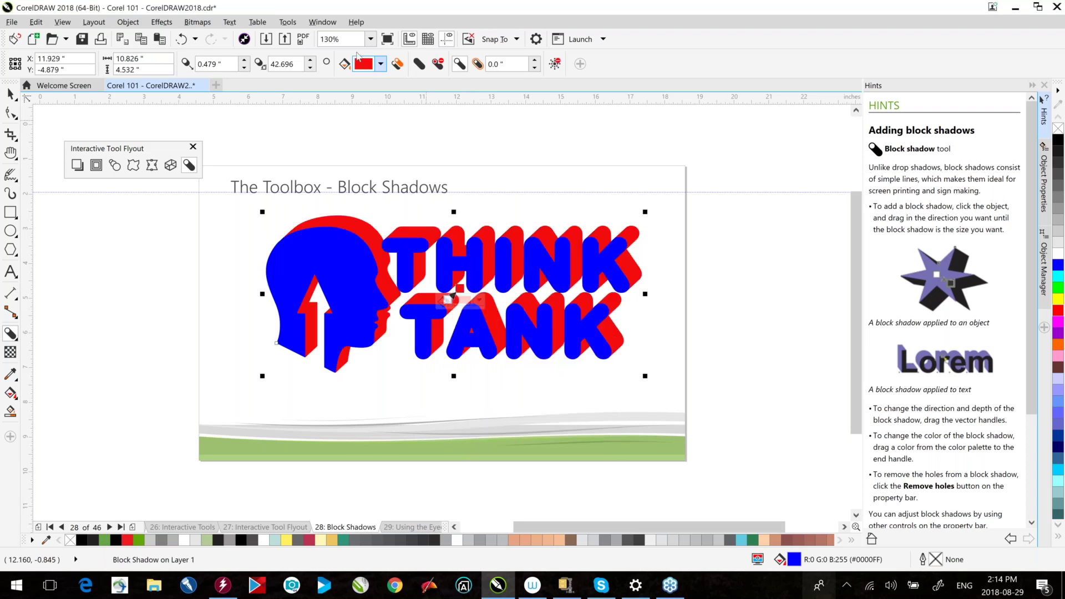
click(418, 65)
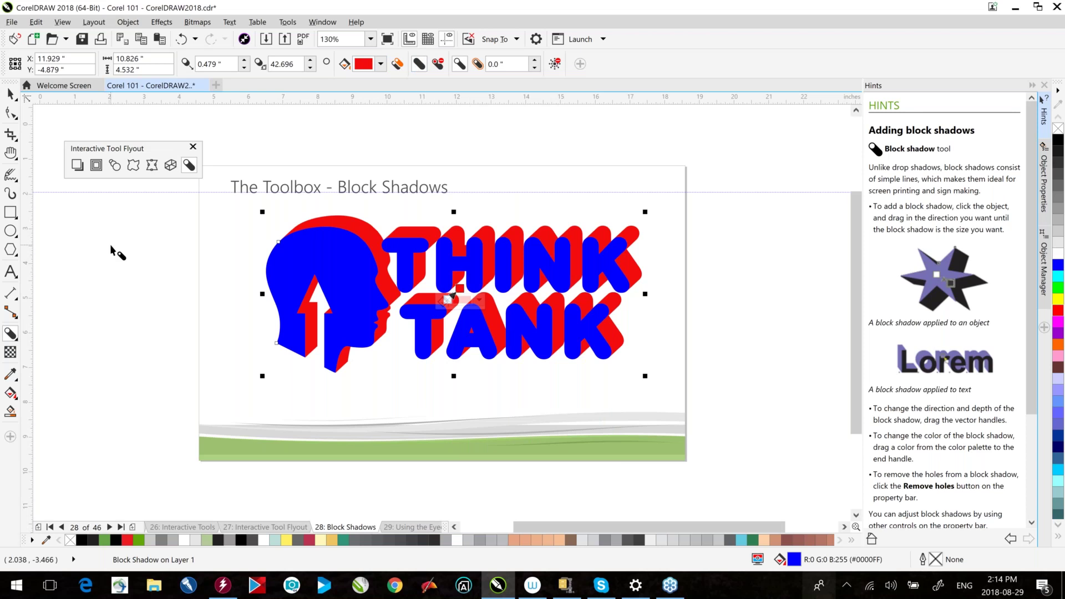
- Try breaking the block shadow apart and moving the blue artwork off it, and undo those changes
key(space)
click(281, 154)
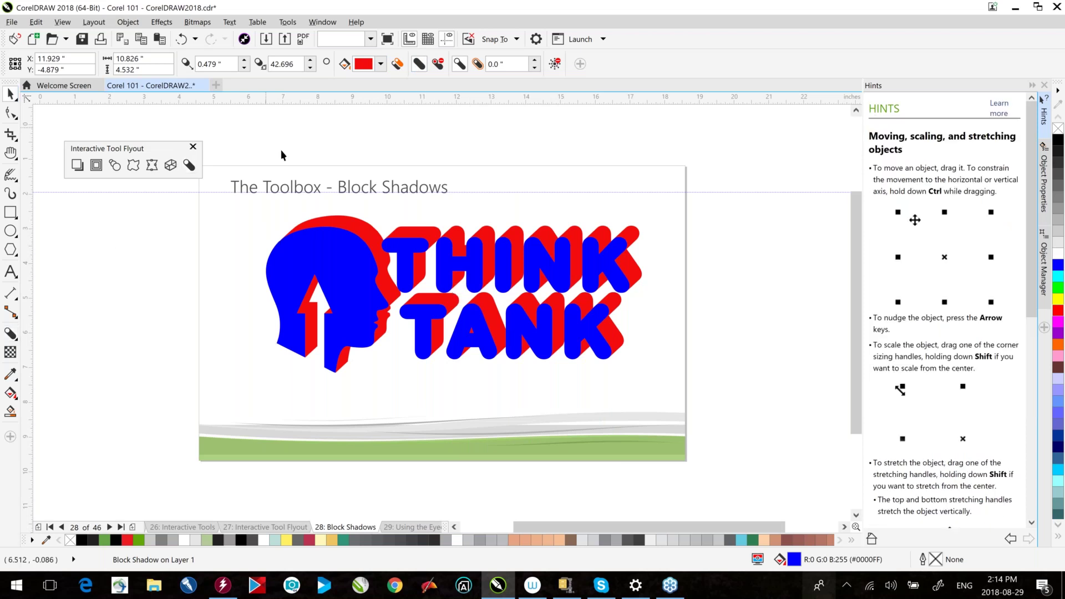
click(127, 23)
key(Escape)
drag(368, 266, 248, 369)
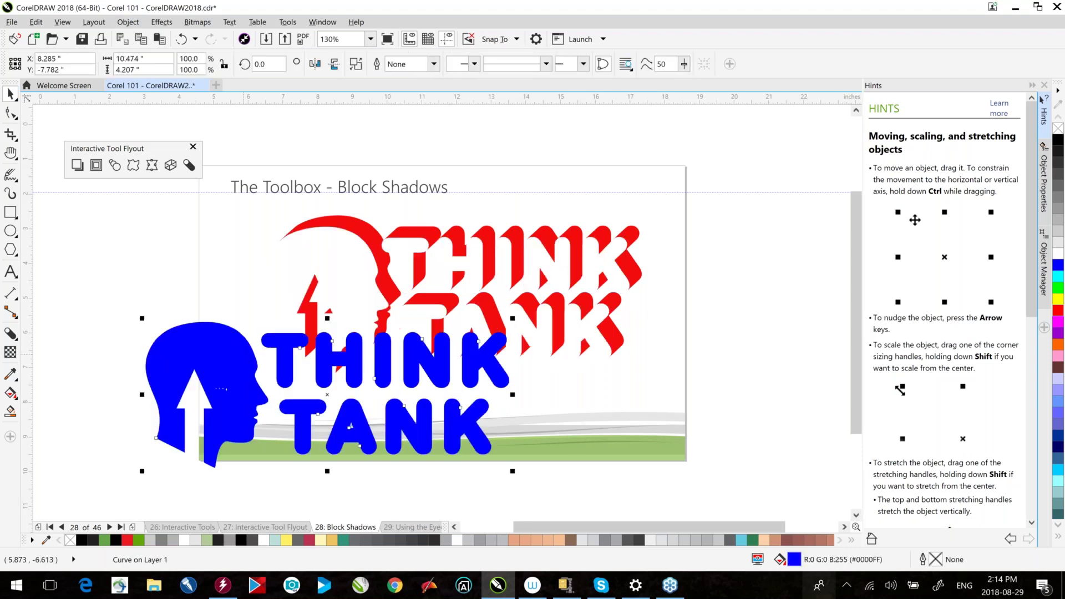
key(ctrl+z)
click(584, 281)
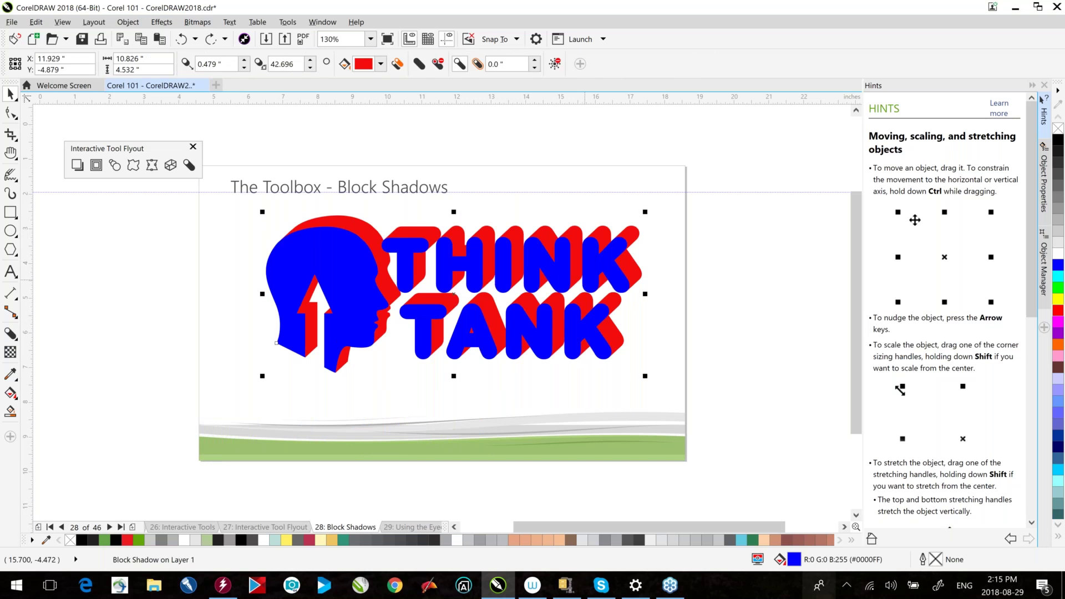
- Expand the THINK TANK block shadow by 0.67" and reduce the expansion to 0.17"
click(488, 64)
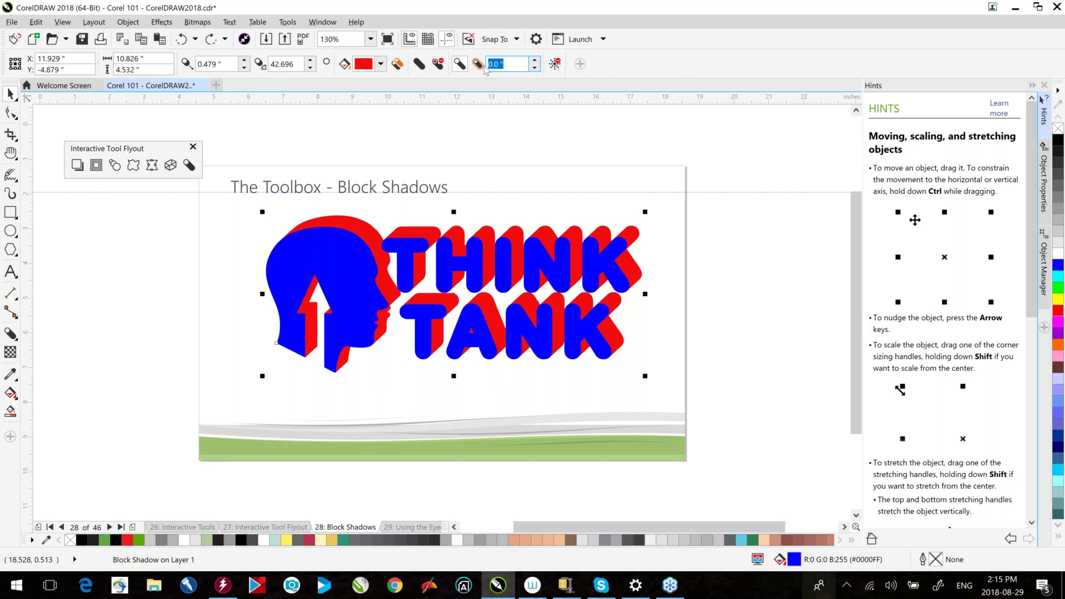
text(0.67)
key(Return)
key(Escape)
click(355, 252)
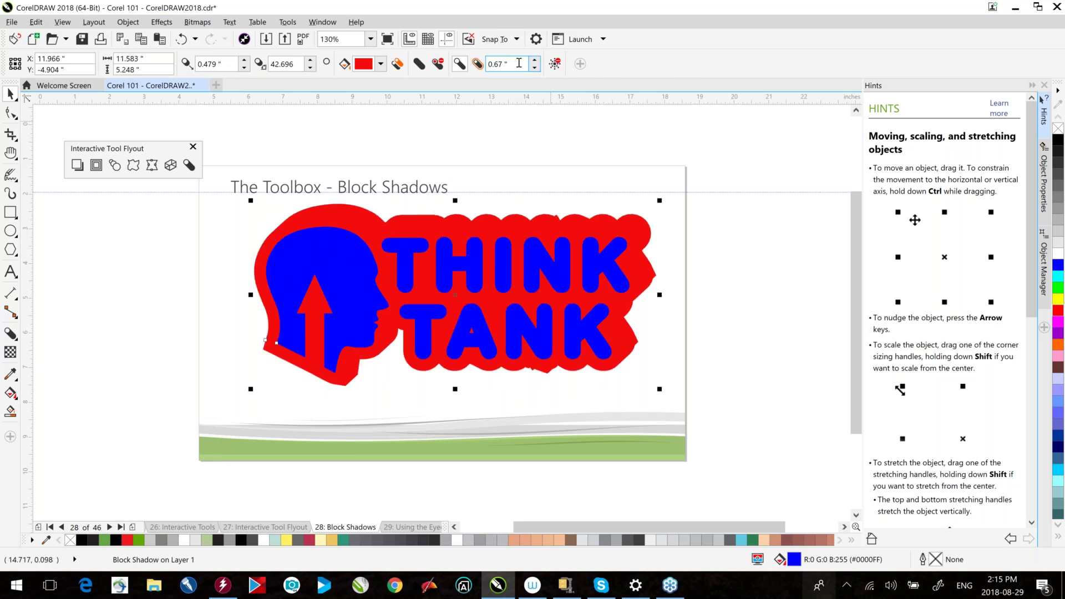
drag(534, 68, 537, 77)
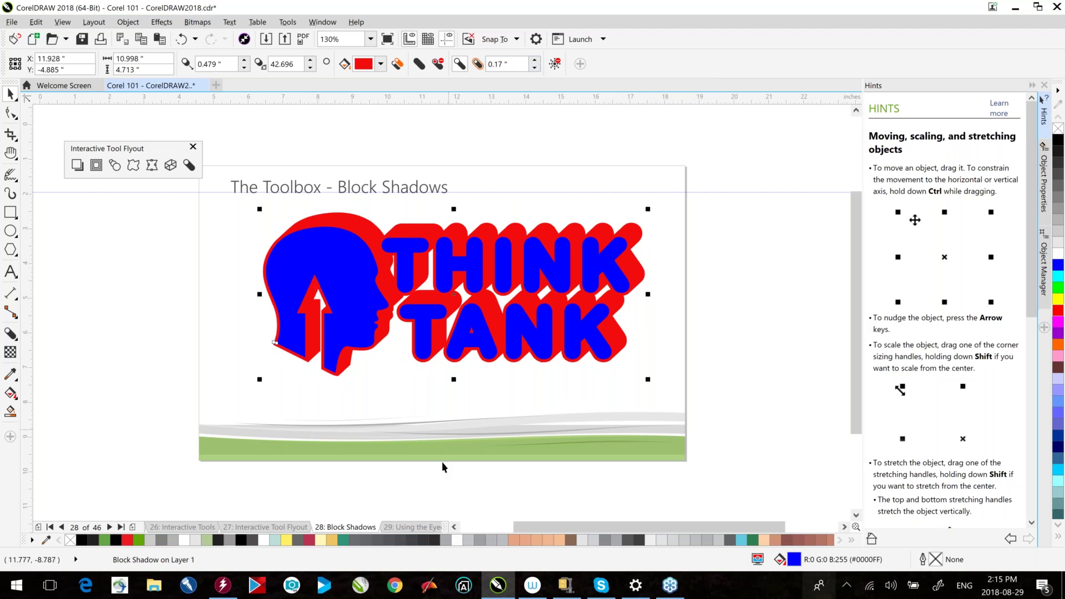
- On page 29, sample the green from the car photo with the Color Eyedropper and apply it to the BUICK text
click(413, 526)
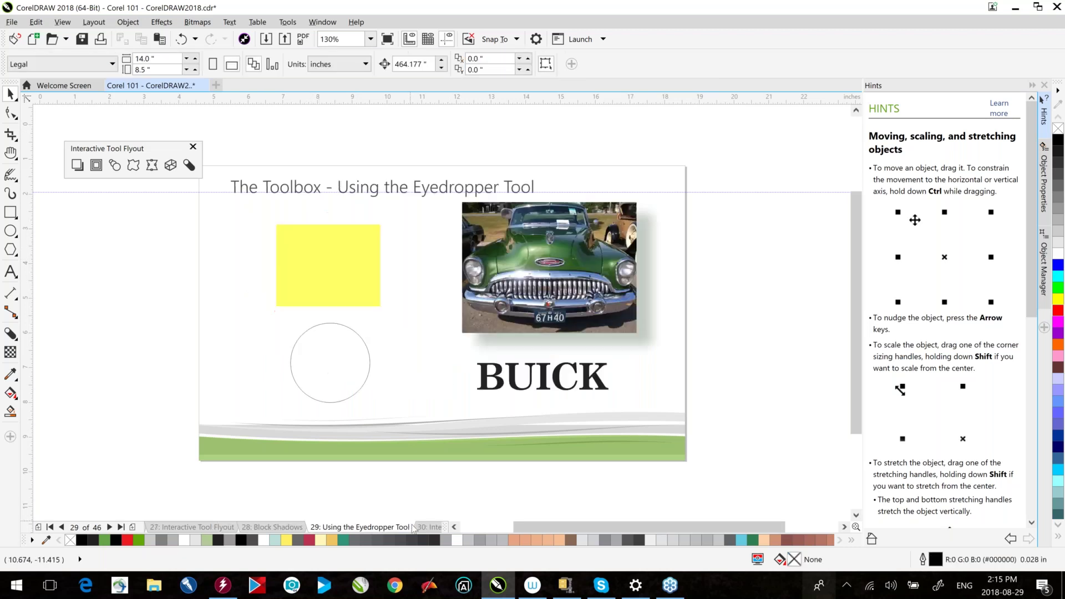
click(11, 375)
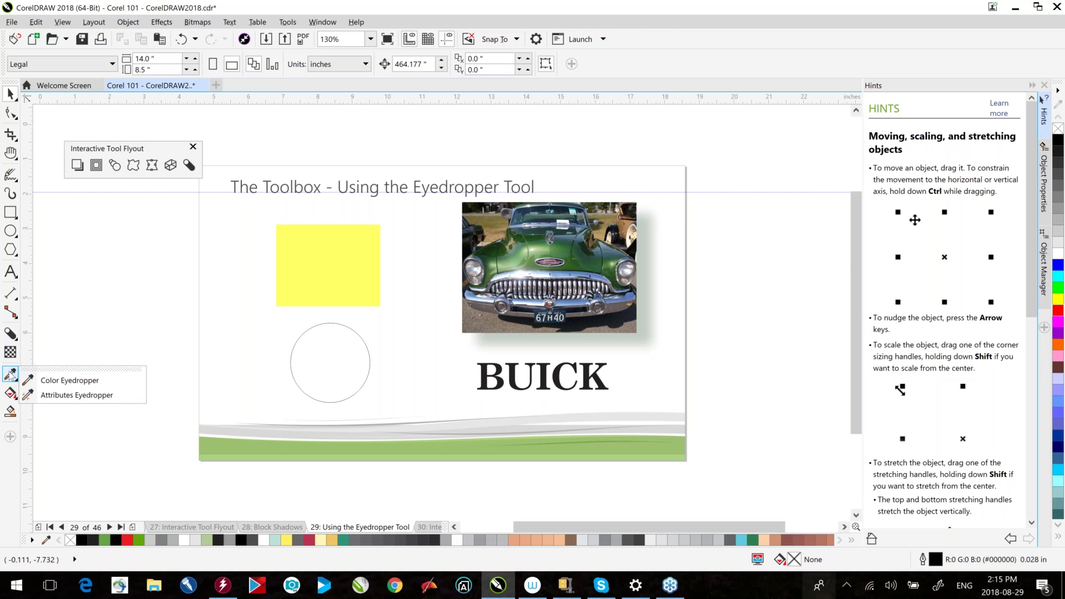
click(67, 380)
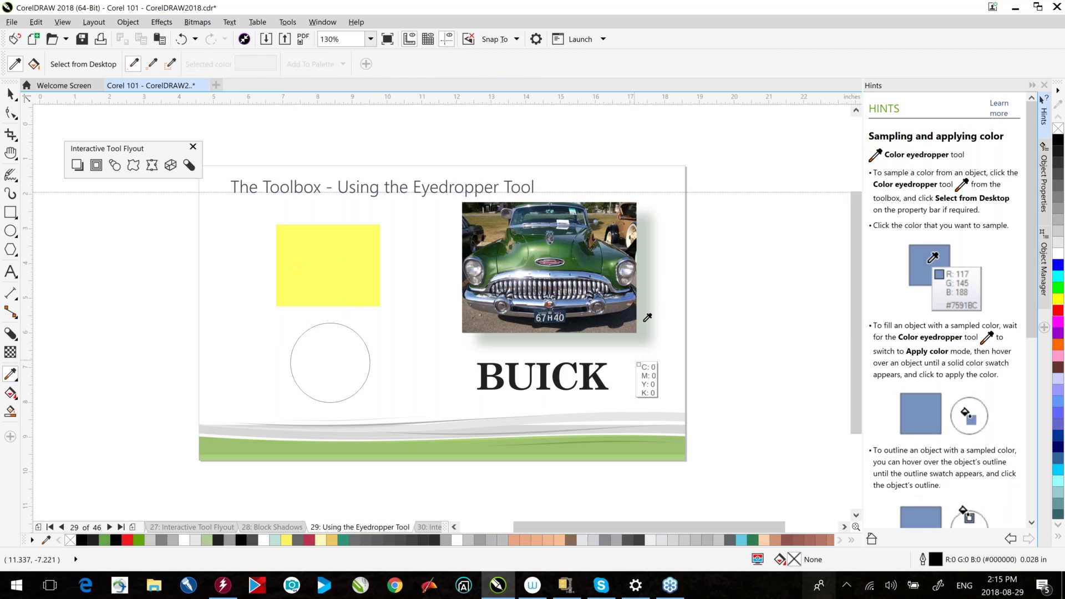
click(522, 250)
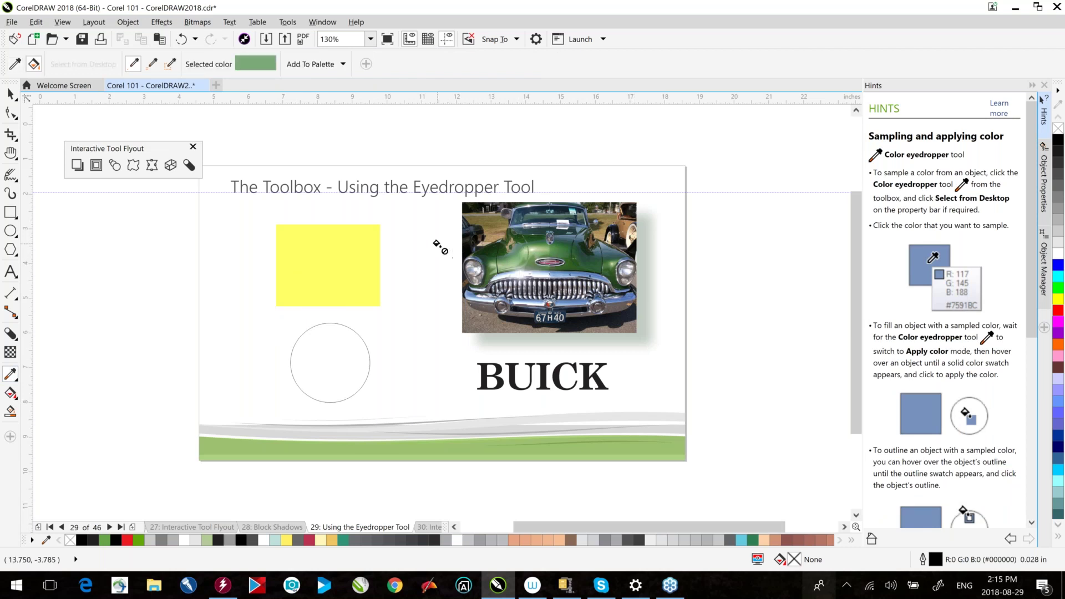
click(498, 370)
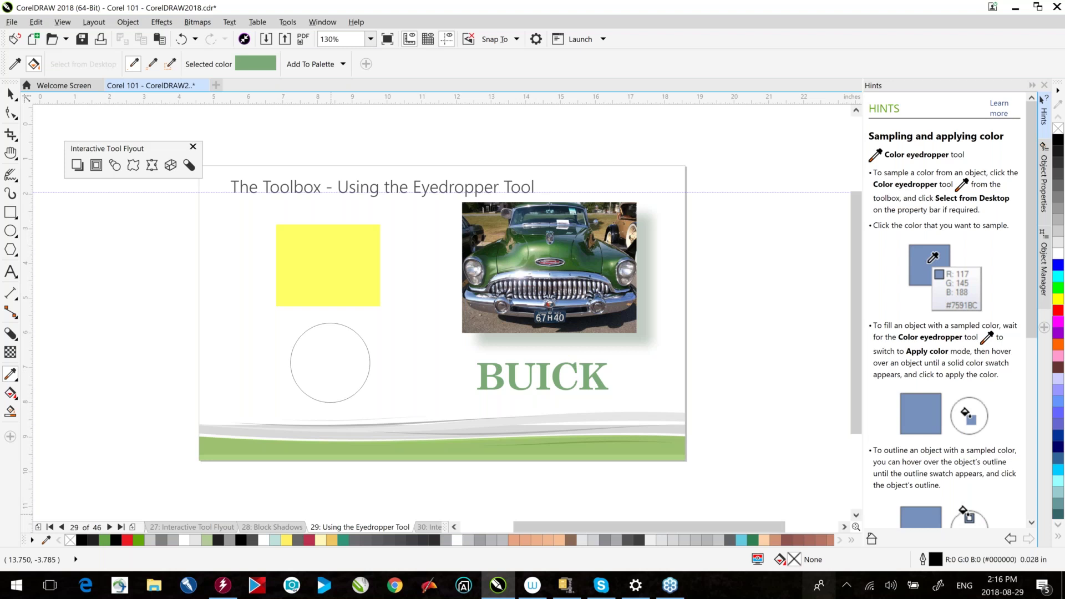
- Switch to the Attributes Eyedropper and review the effects it can sample
click(16, 381)
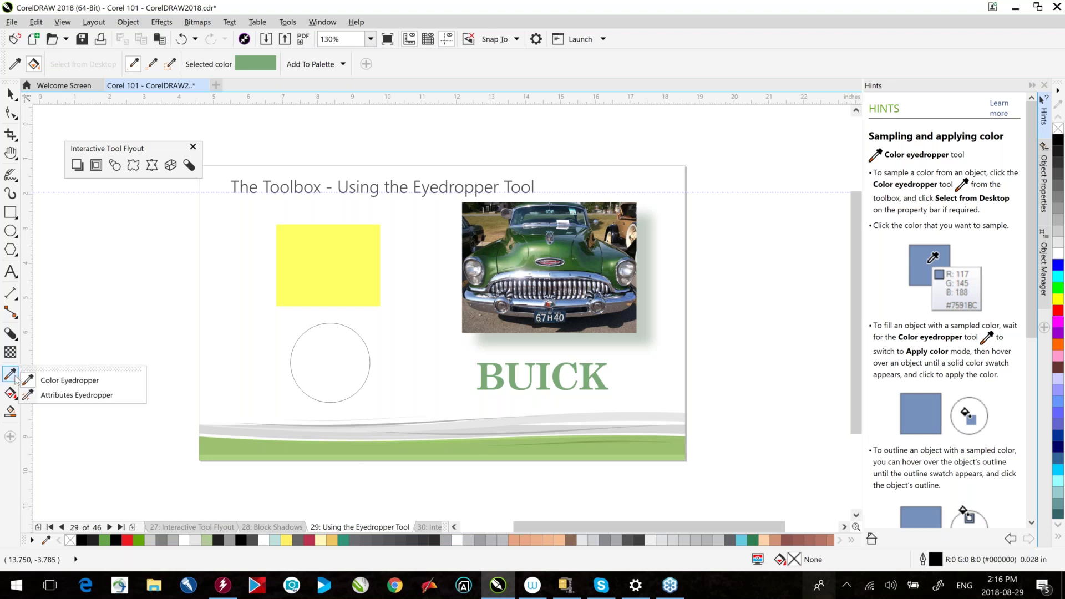
click(70, 380)
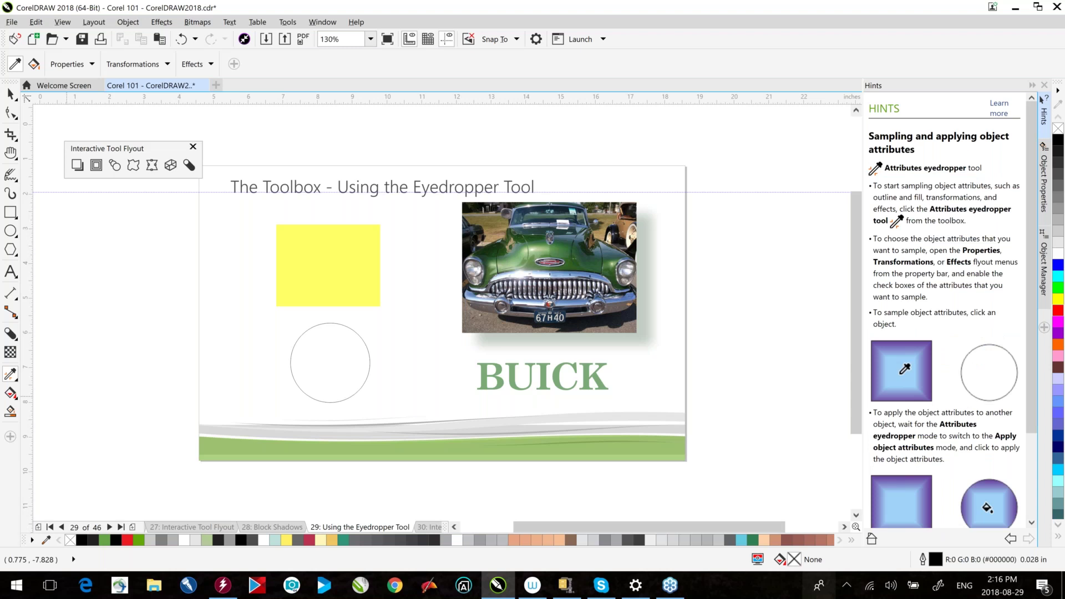
click(210, 65)
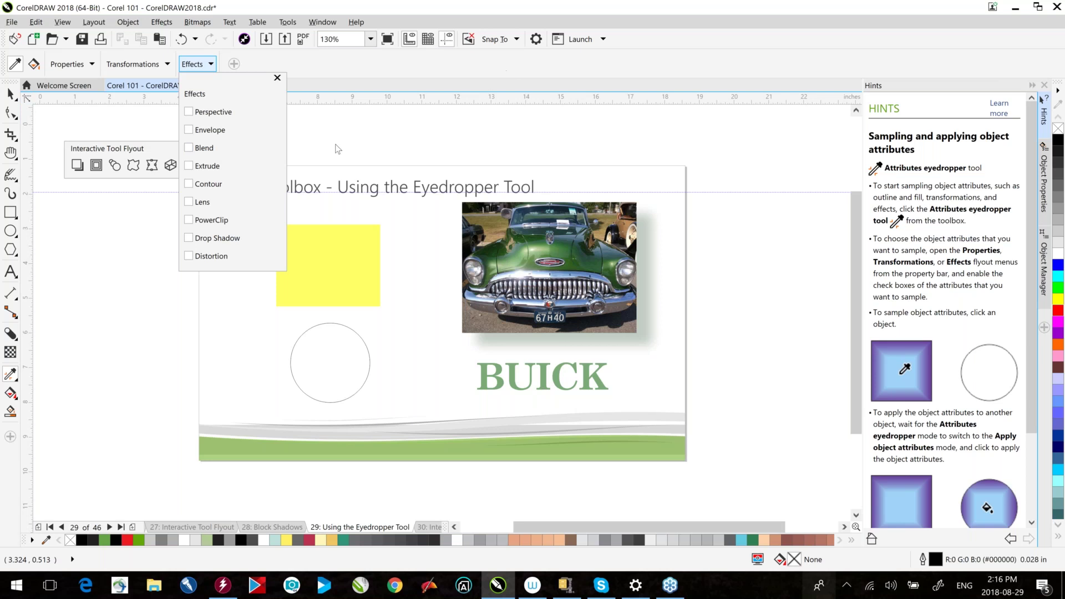
click(545, 50)
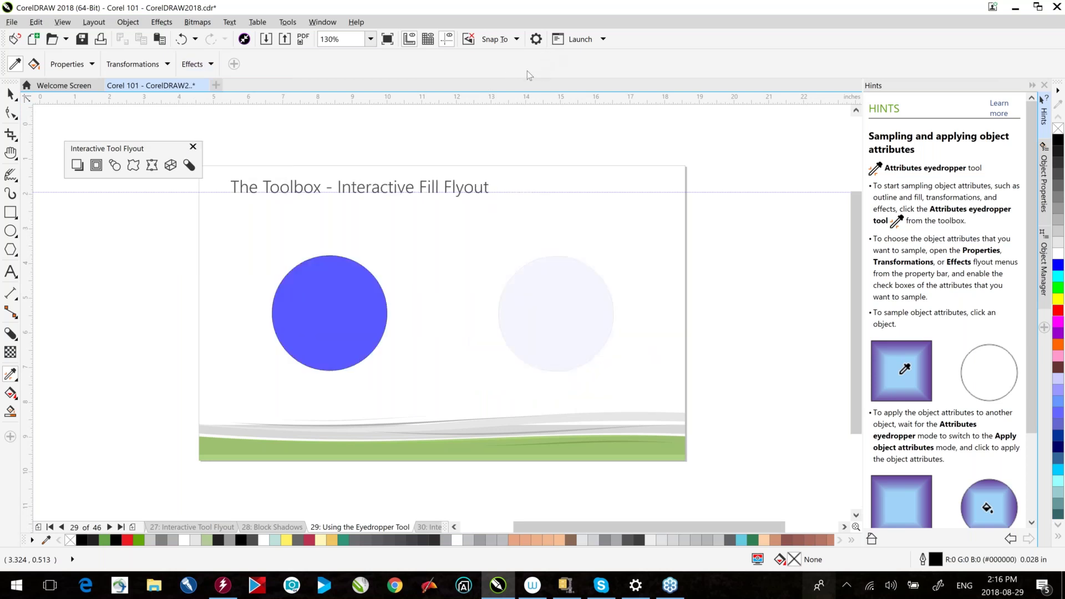
- On page 30, return to the Pick tool and open the blue circle's fill for editing, keeping the circle in view
key(Page_Down)
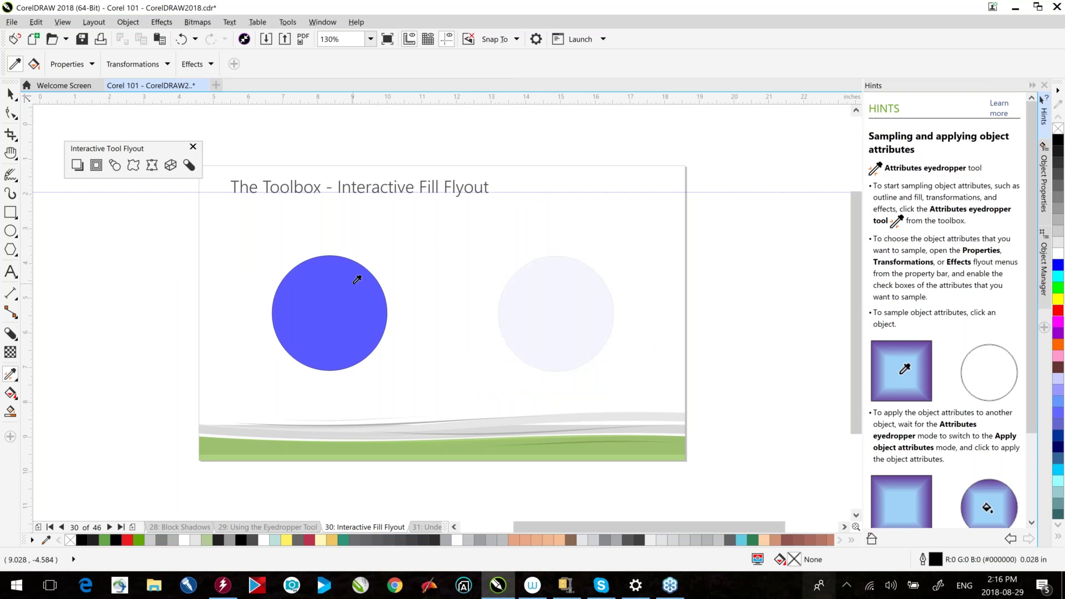
key(Escape)
key(space)
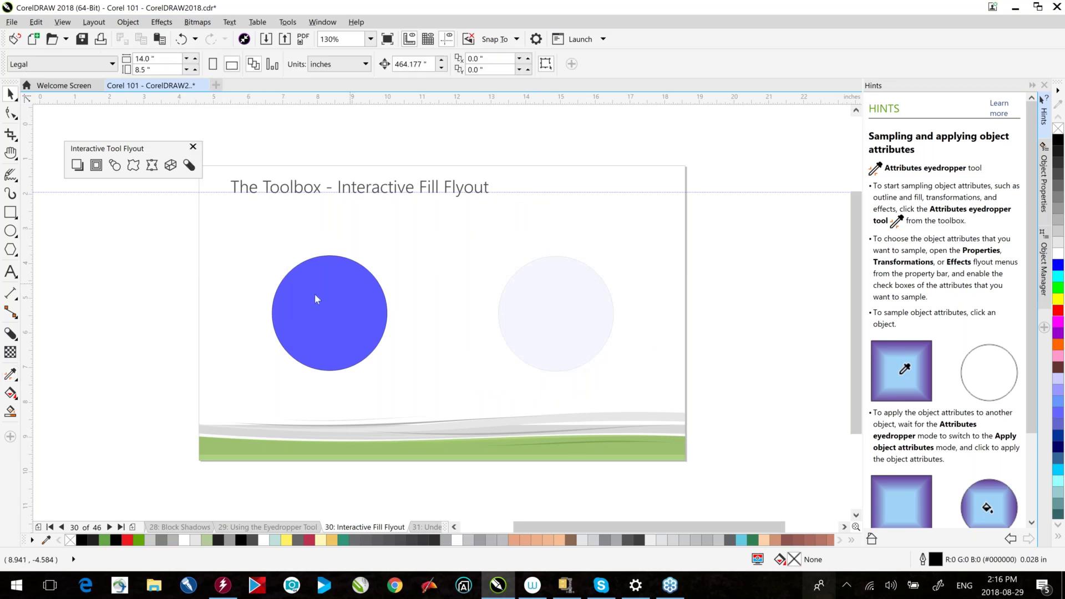
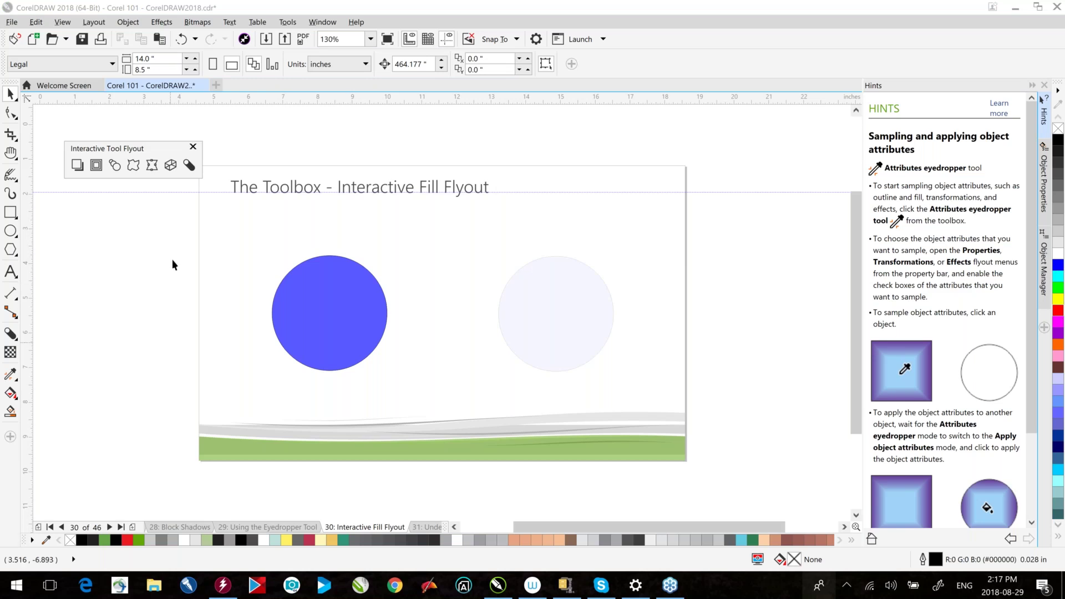
click(322, 273)
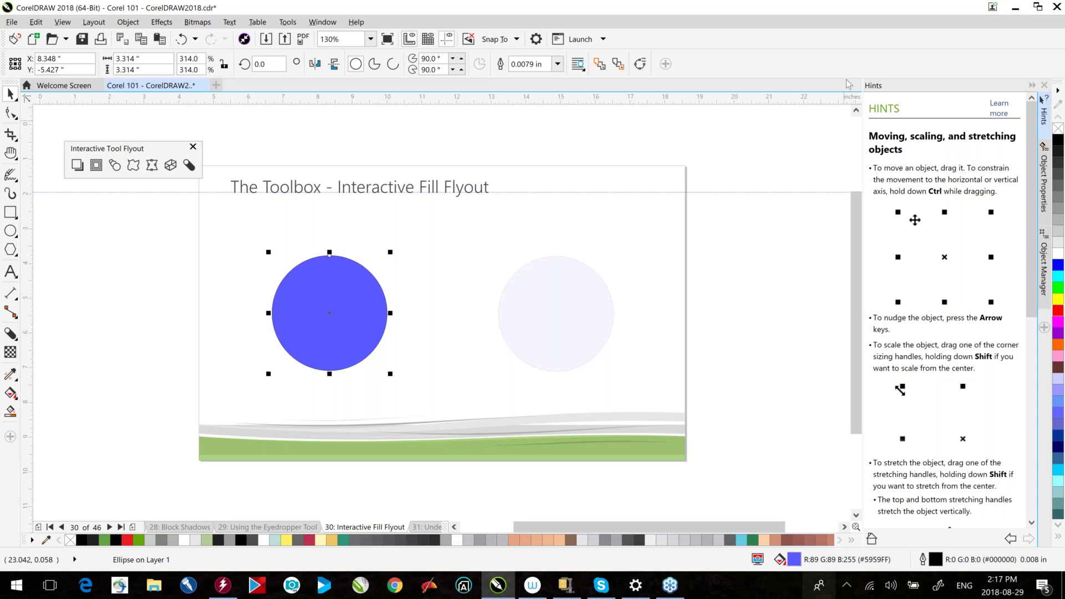
double_click(794, 560)
drag(541, 157, 693, 58)
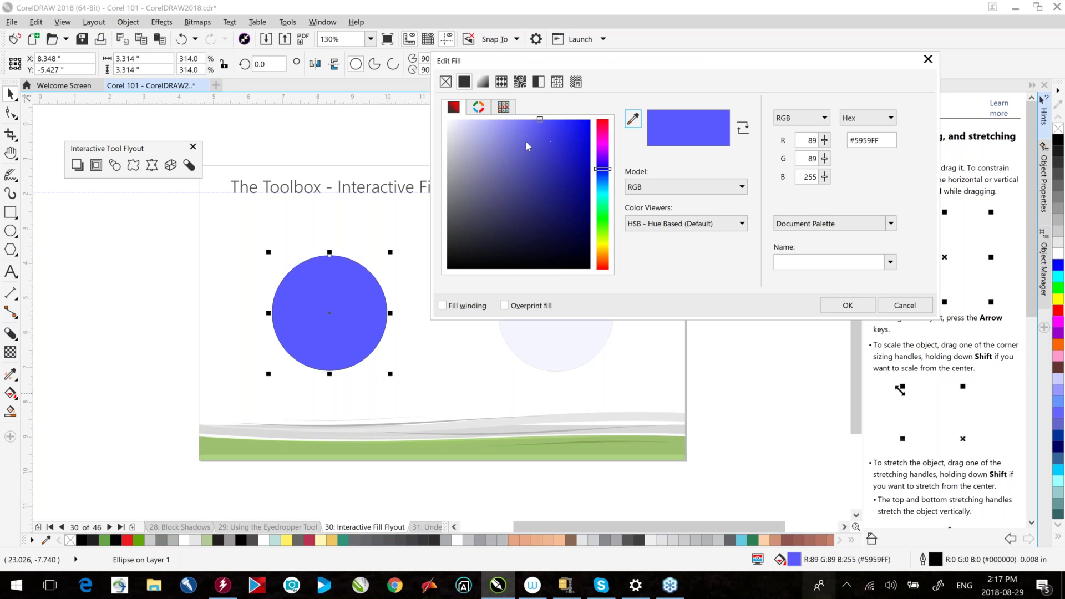
- Give the blue circle a fountain fill and set its end colour to red, #E62020
click(482, 82)
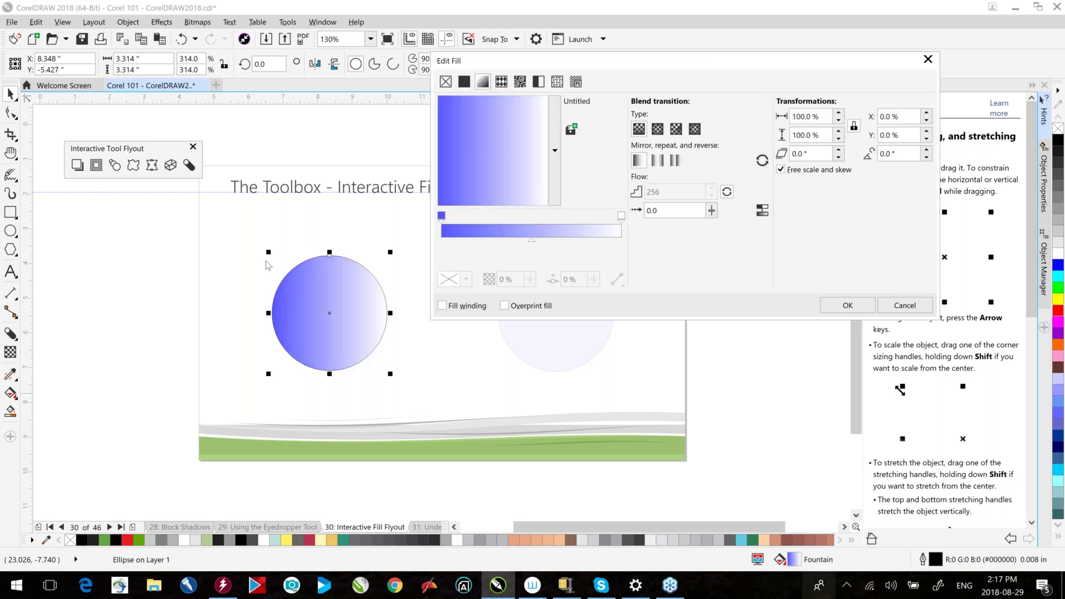
click(620, 217)
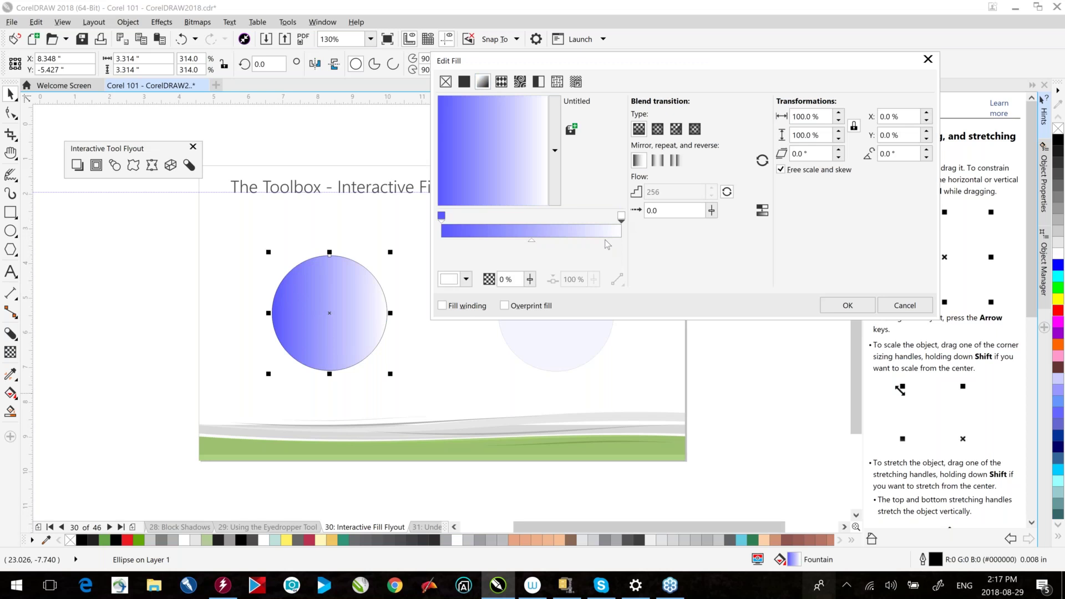
click(465, 279)
click(517, 356)
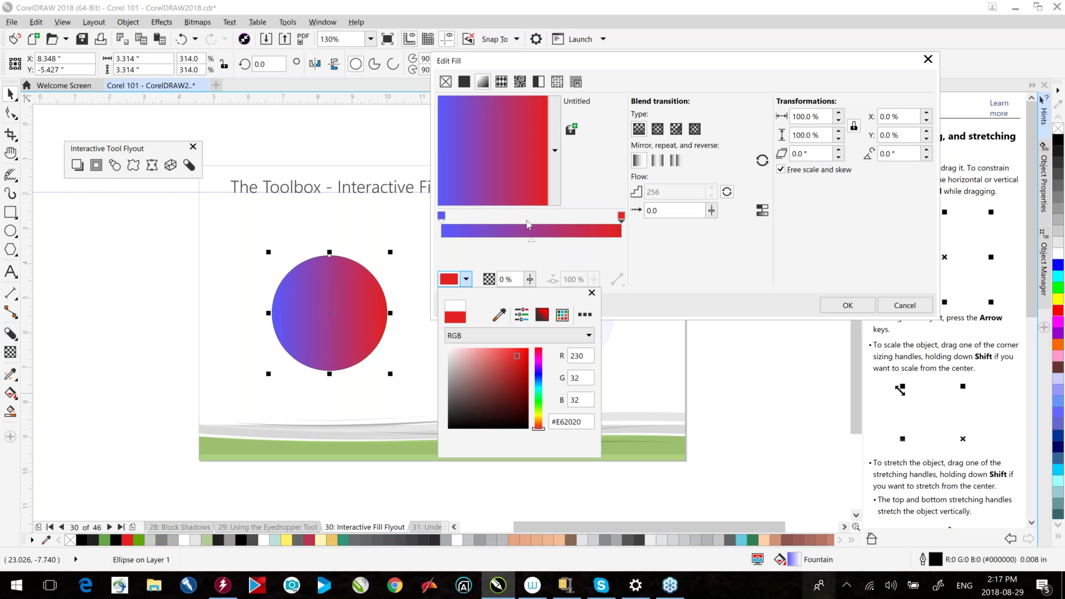
- Add a colour node at 38% of the fountain fill and set it to yellow, #F2E41F
click(505, 222)
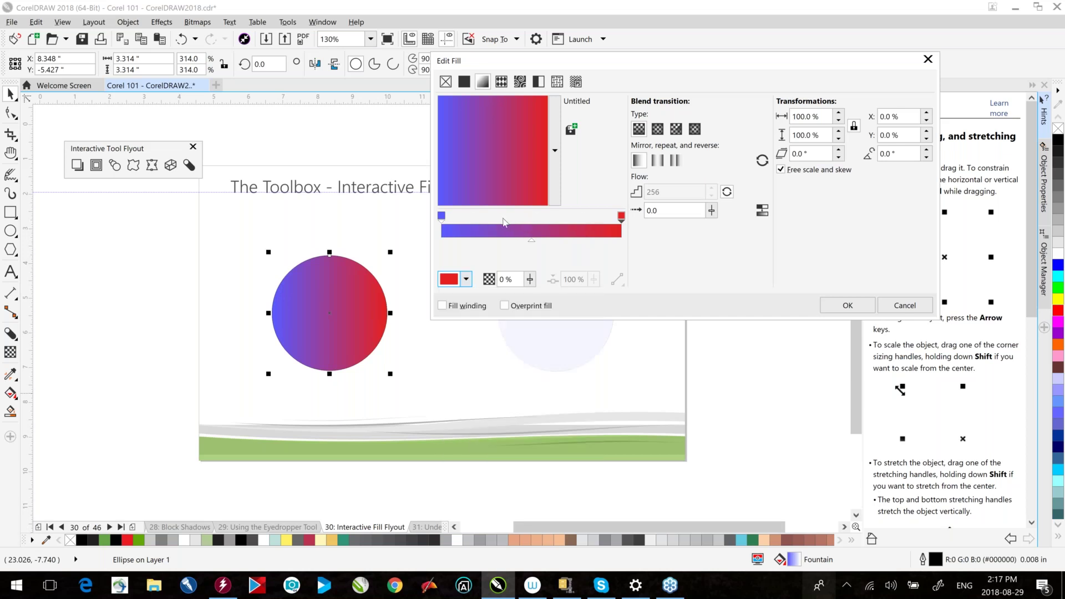
double_click(509, 231)
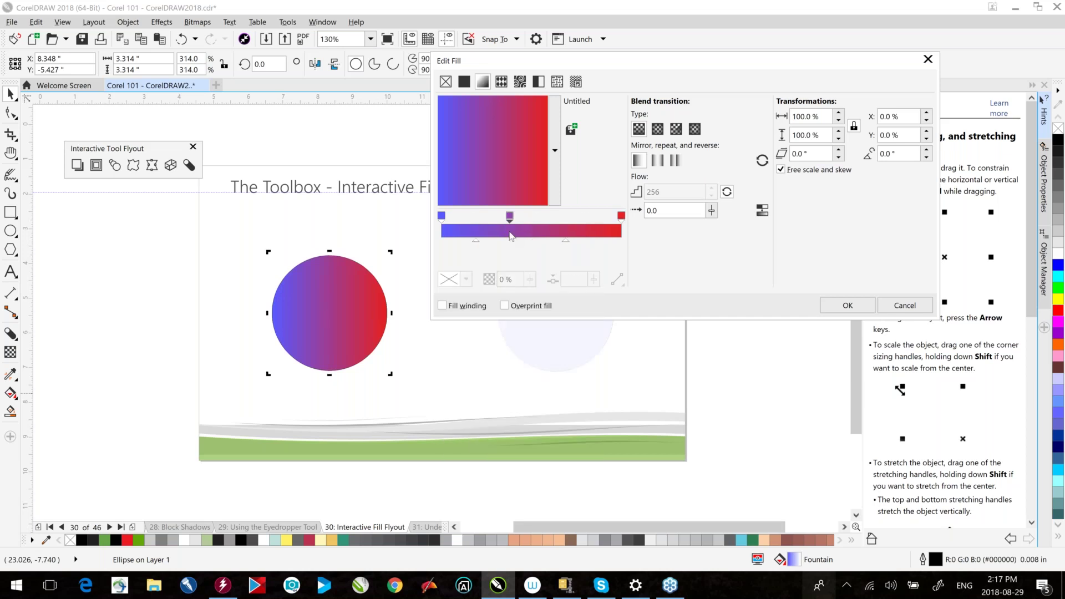
click(466, 279)
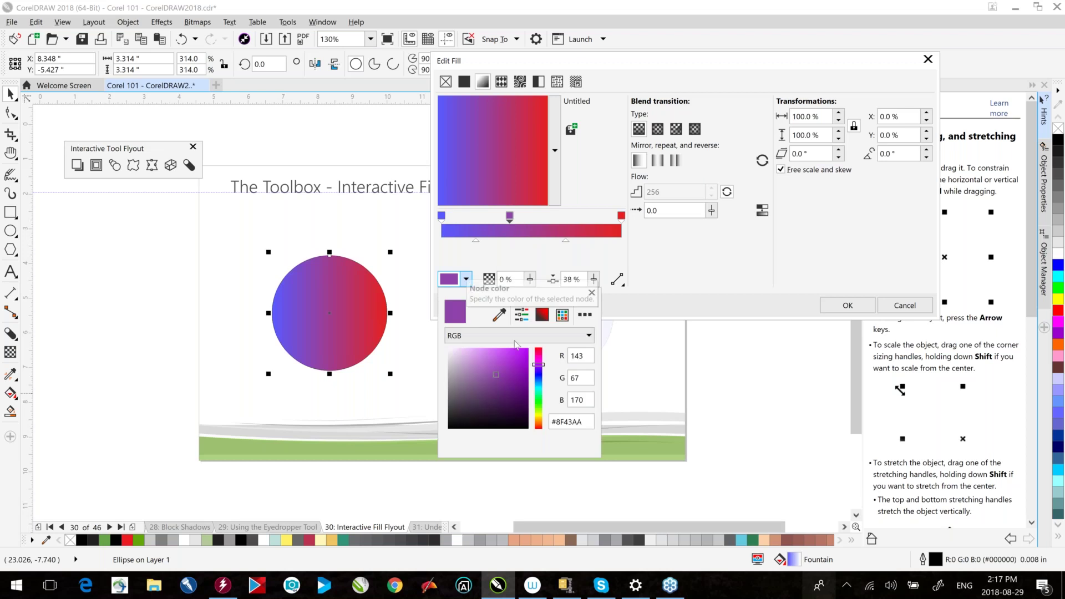
click(538, 415)
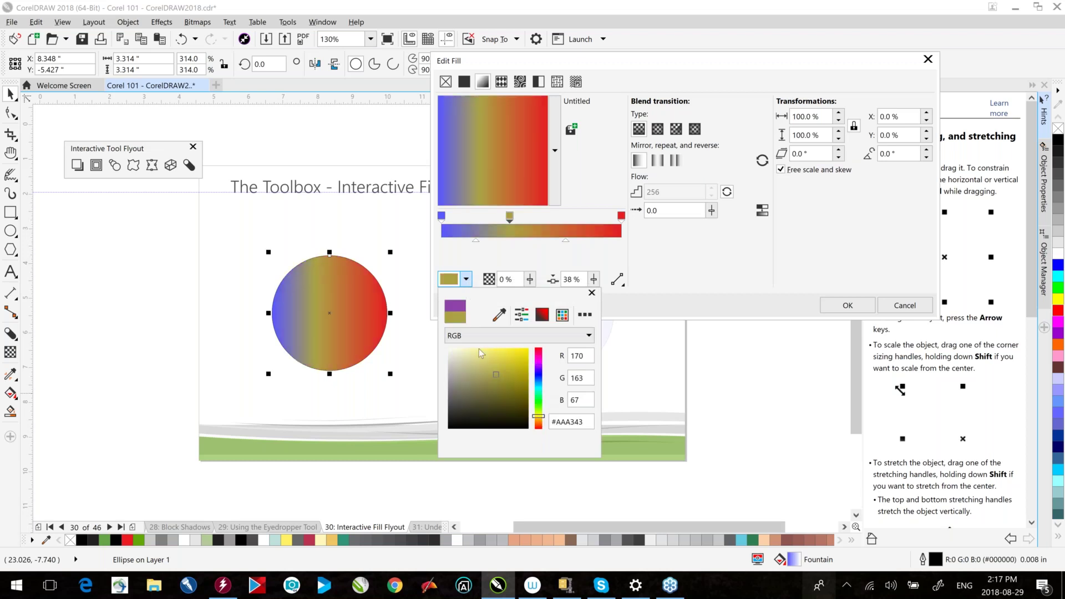
click(517, 352)
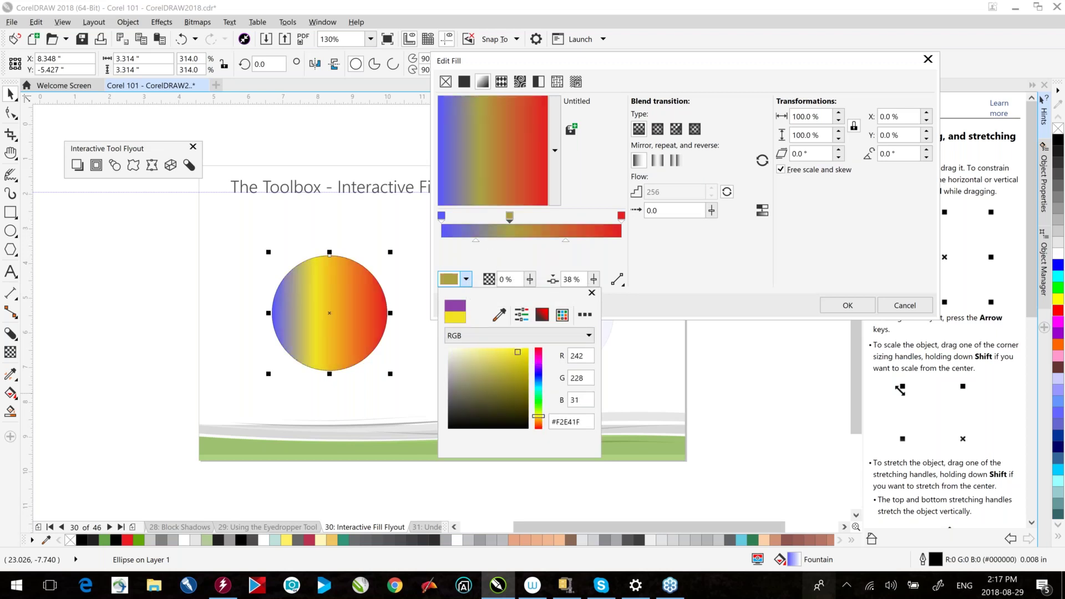
click(567, 227)
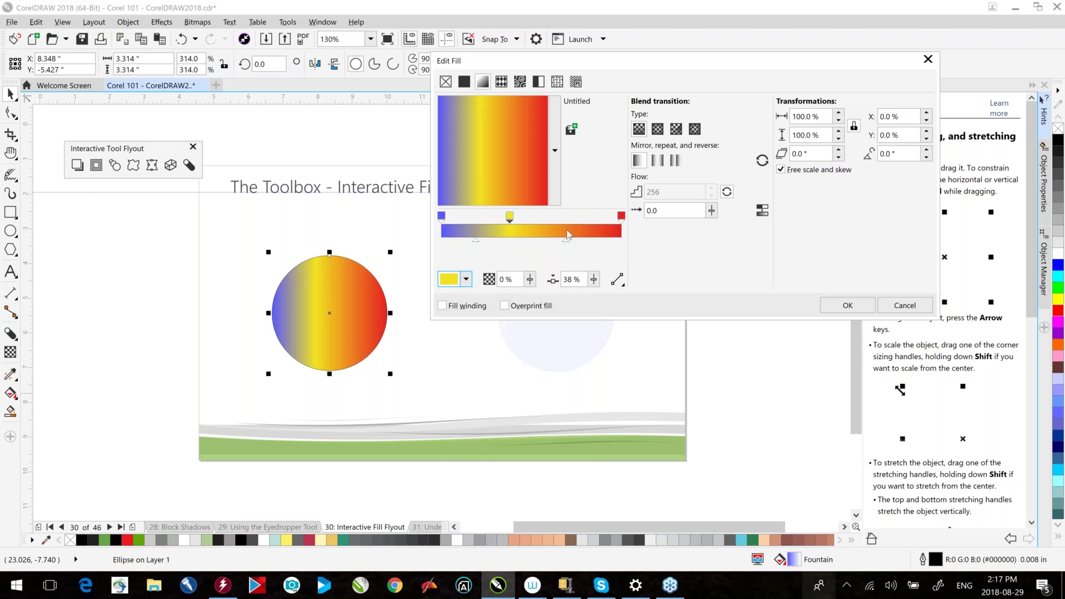
- Add a blue #3C20EC node at 70% and rearrange the nodes, placing blue near the start and yellow at 75%
double_click(568, 227)
click(467, 280)
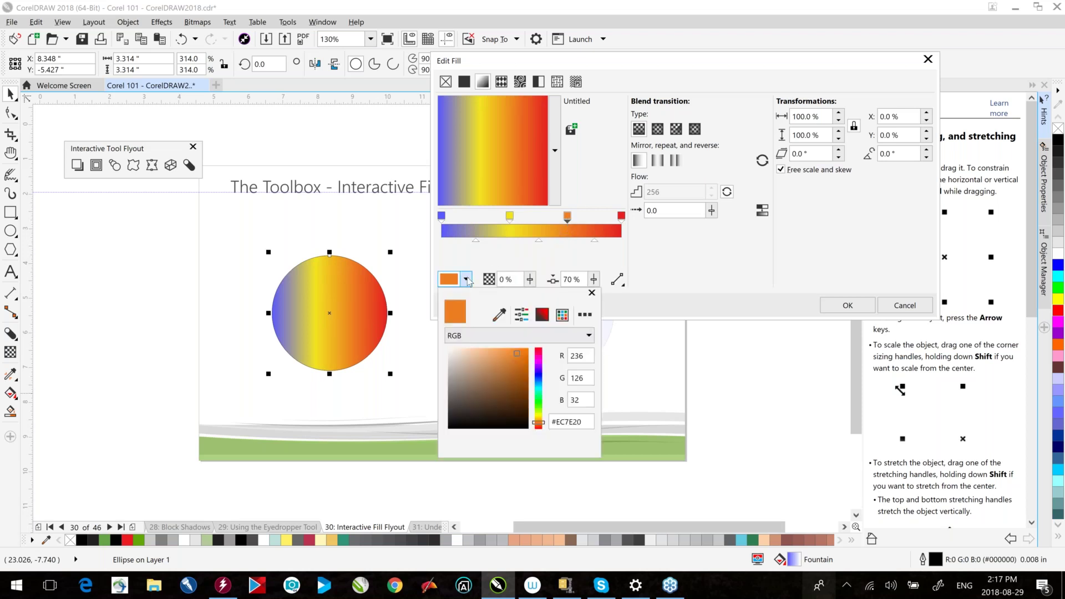
click(537, 374)
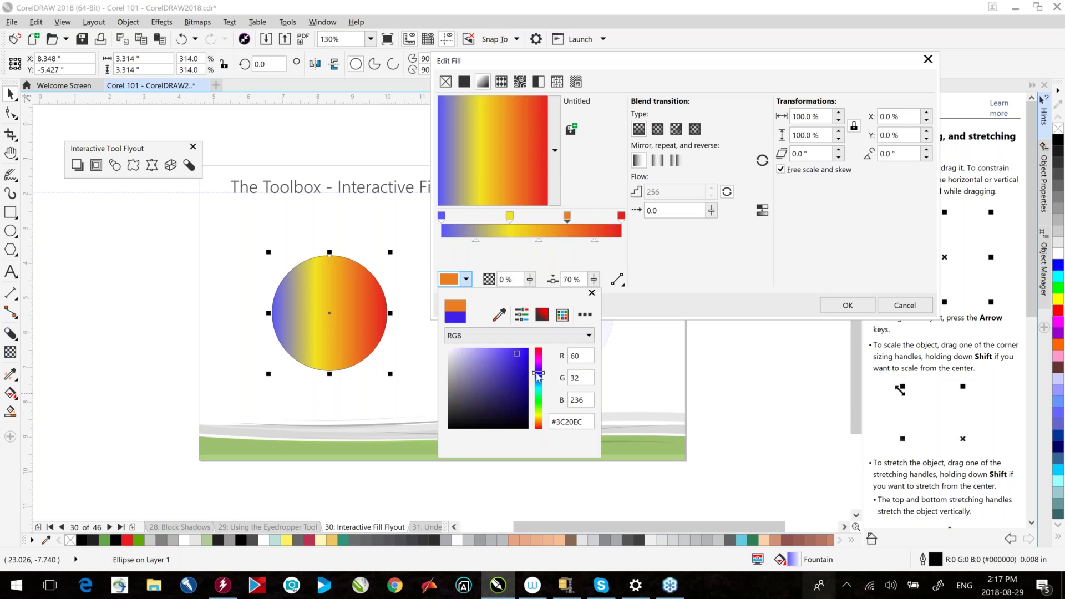
click(724, 261)
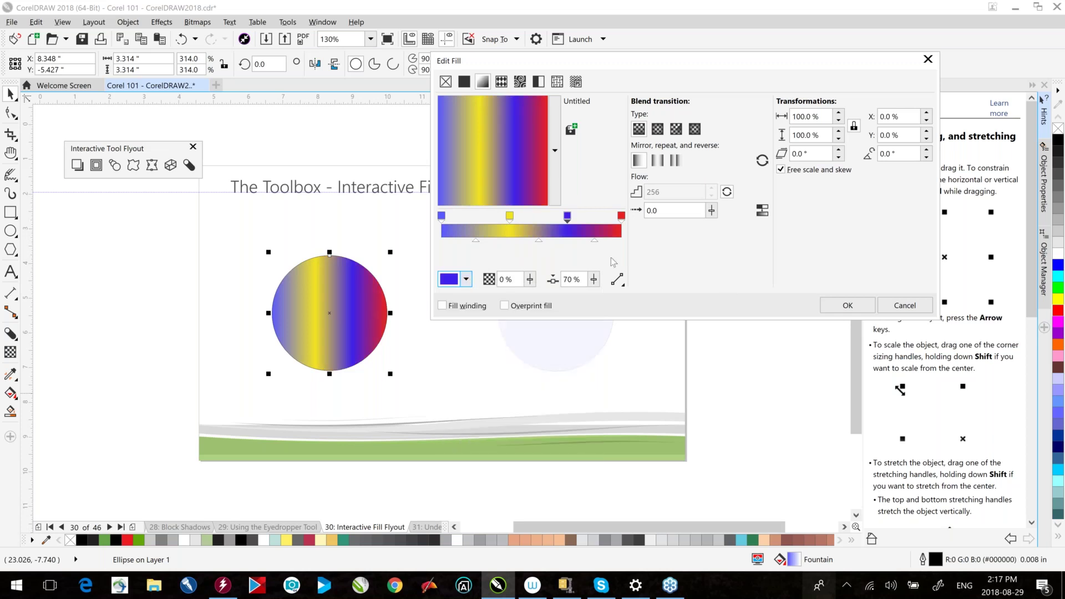
mouse_move(567, 216)
mouse_down()
mouse_move(472, 216)
mouse_move(576, 215)
mouse_up()
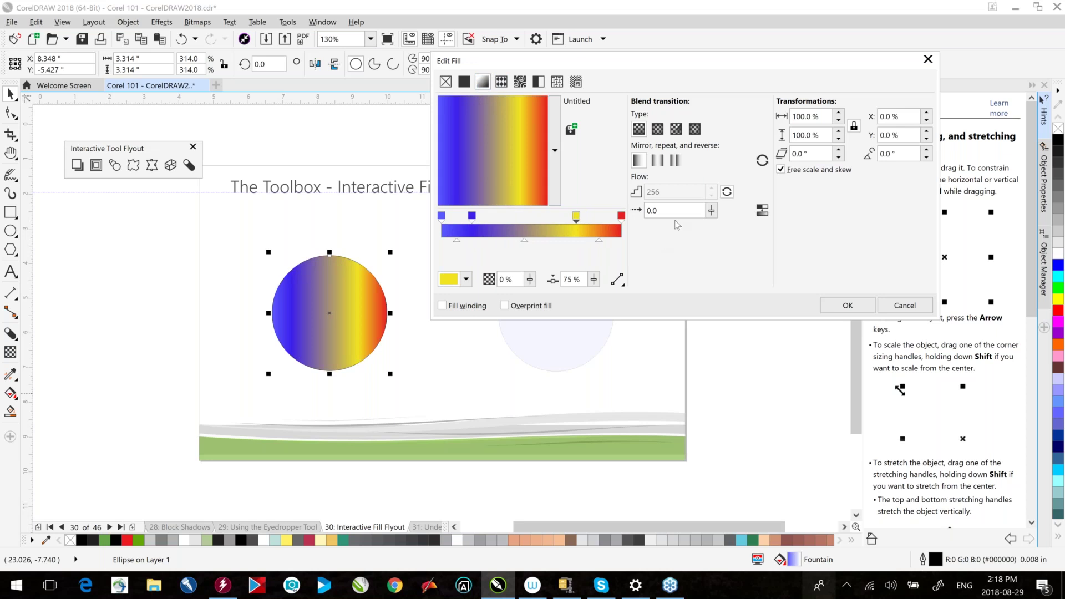
- Try the elliptical, conical and rectangular fountain types on the circle
click(657, 130)
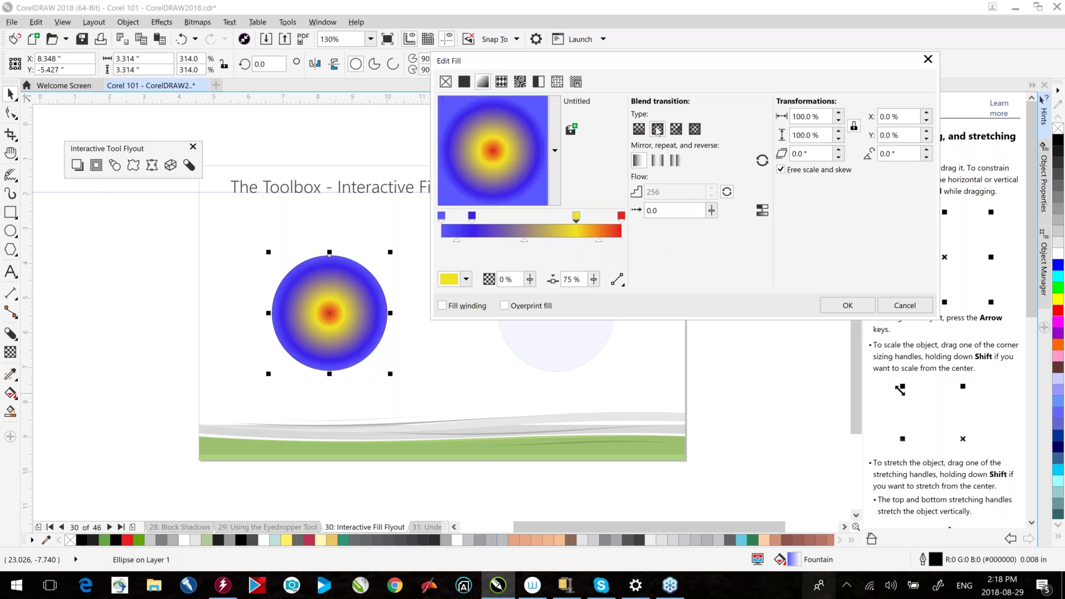
click(676, 130)
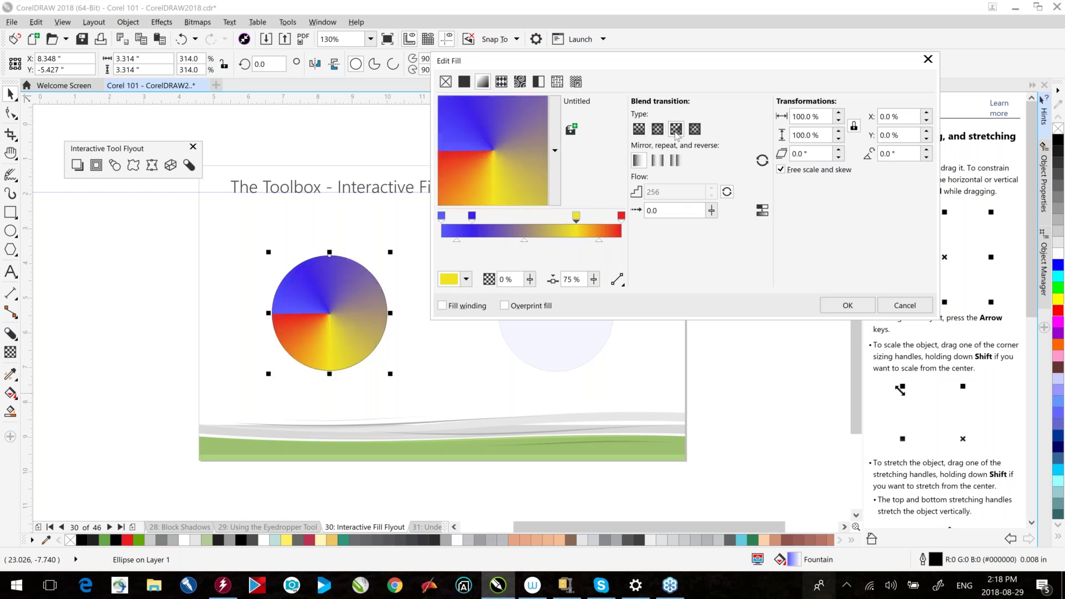
click(696, 132)
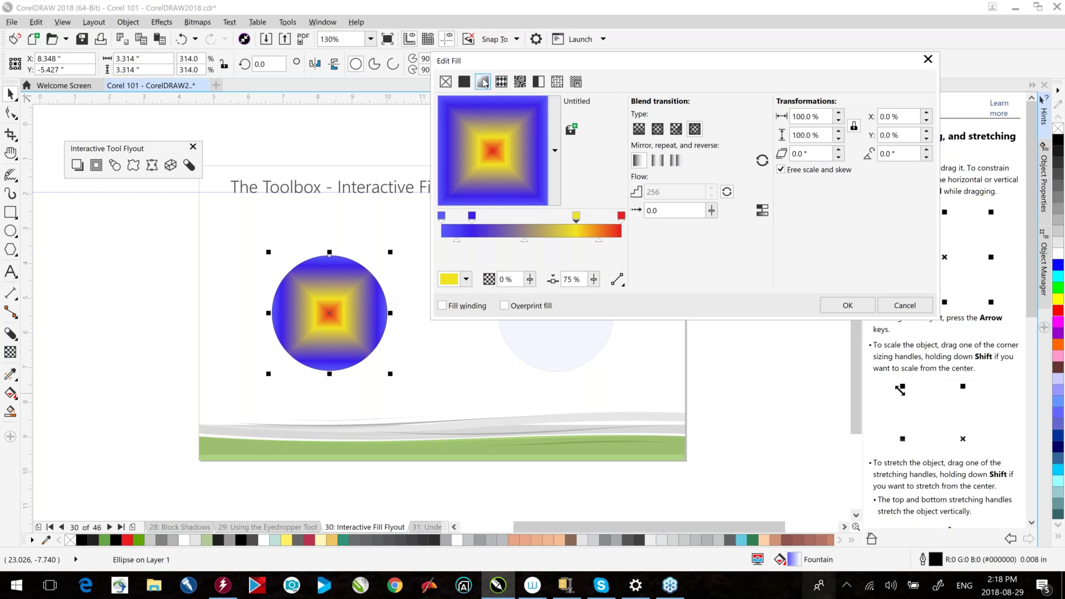
- Try a vector pattern fill on the circle, using the Blooming Flower pattern from the Vector Pack
click(502, 83)
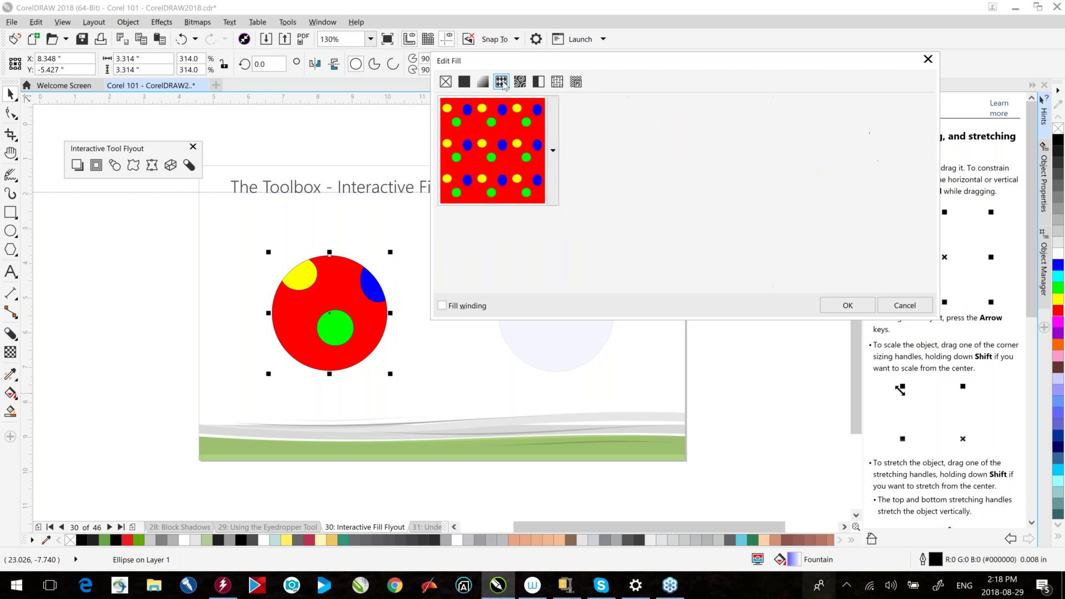
click(550, 130)
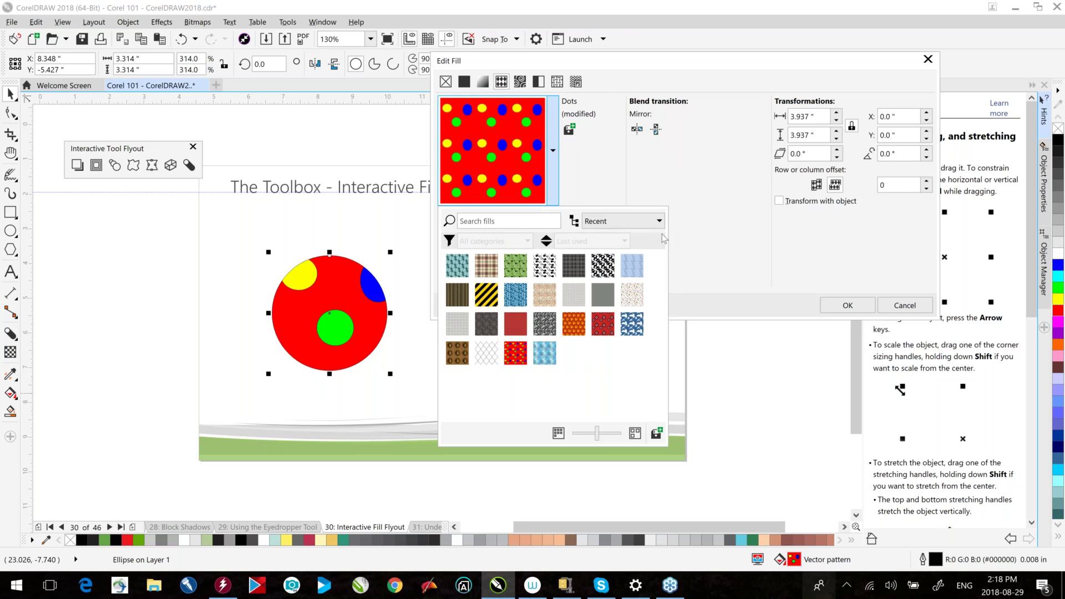
click(635, 224)
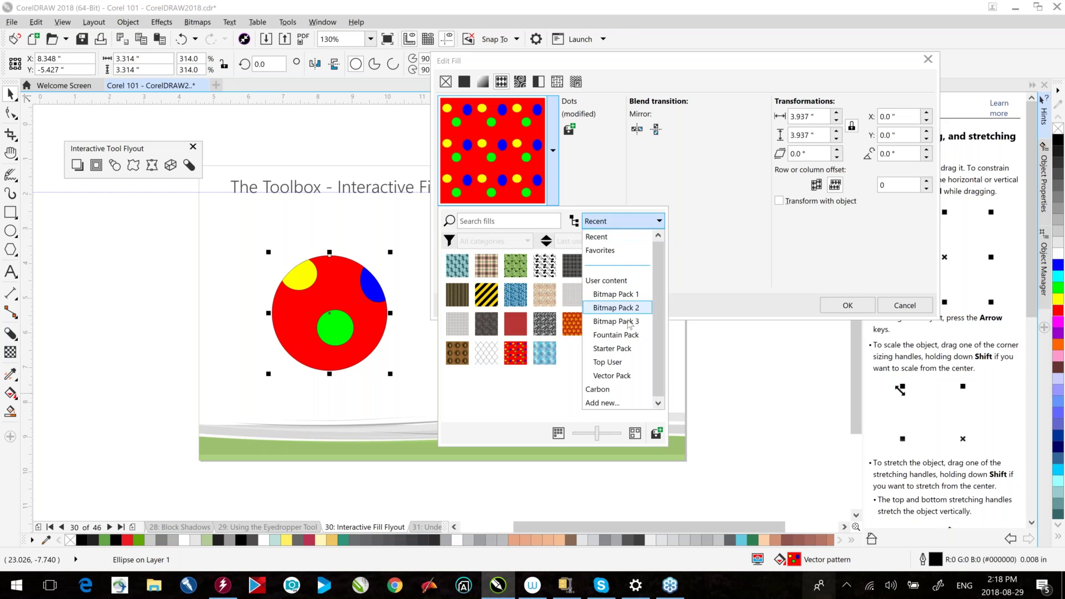
click(616, 380)
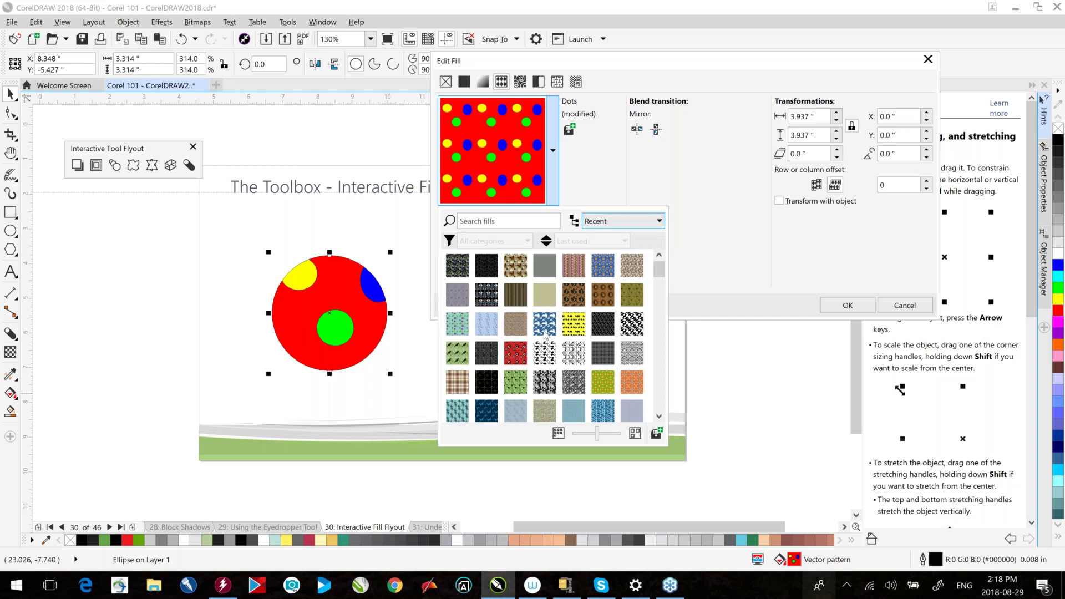
click(544, 331)
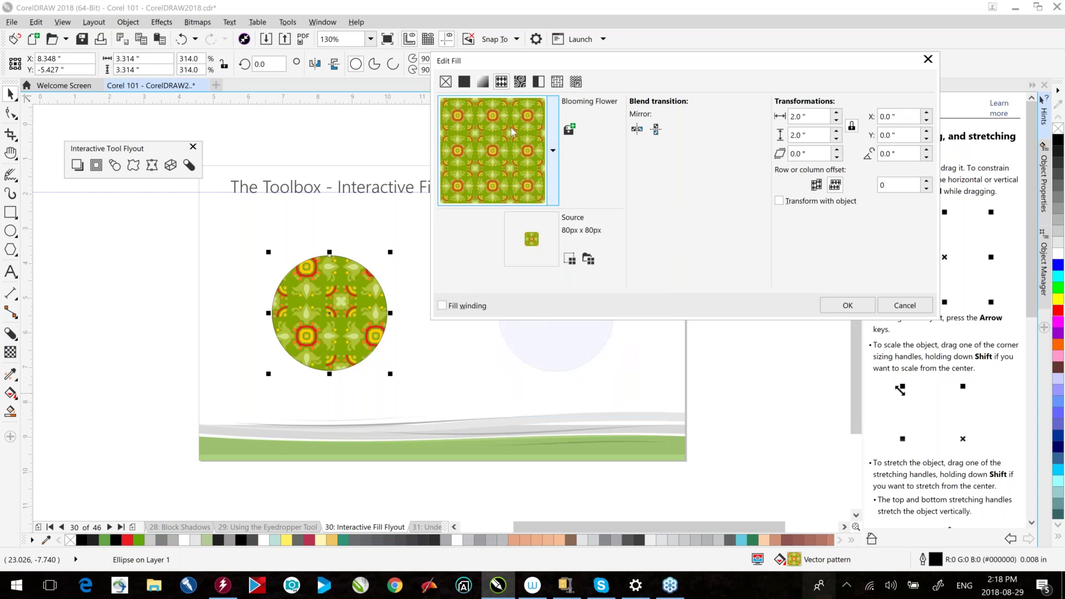
- Try a blue crumpled-texture bitmap pattern fill on the circle and cancel the fill editing
click(519, 81)
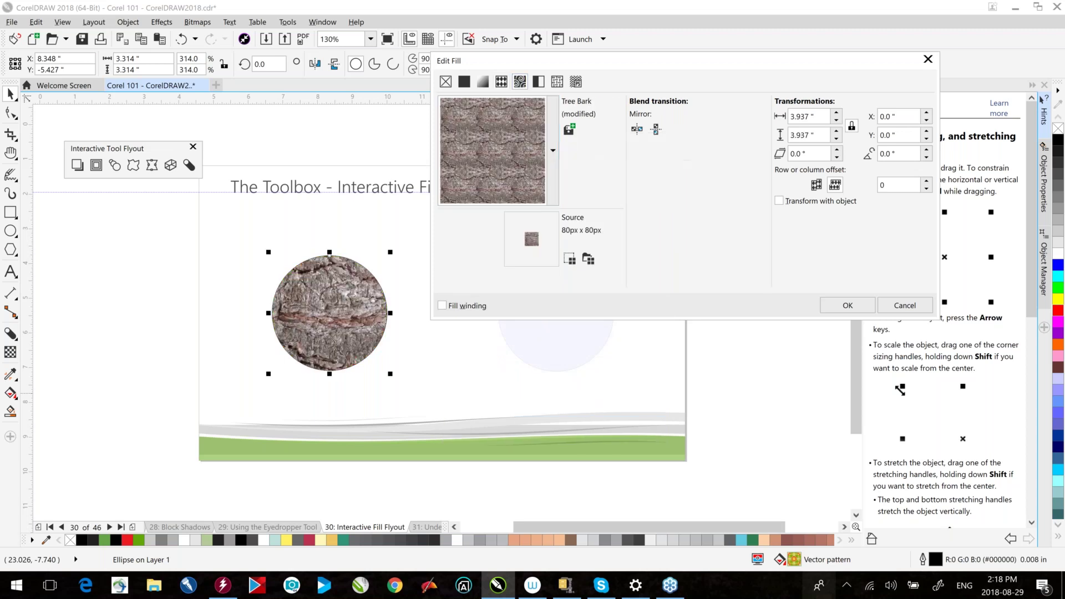
click(553, 150)
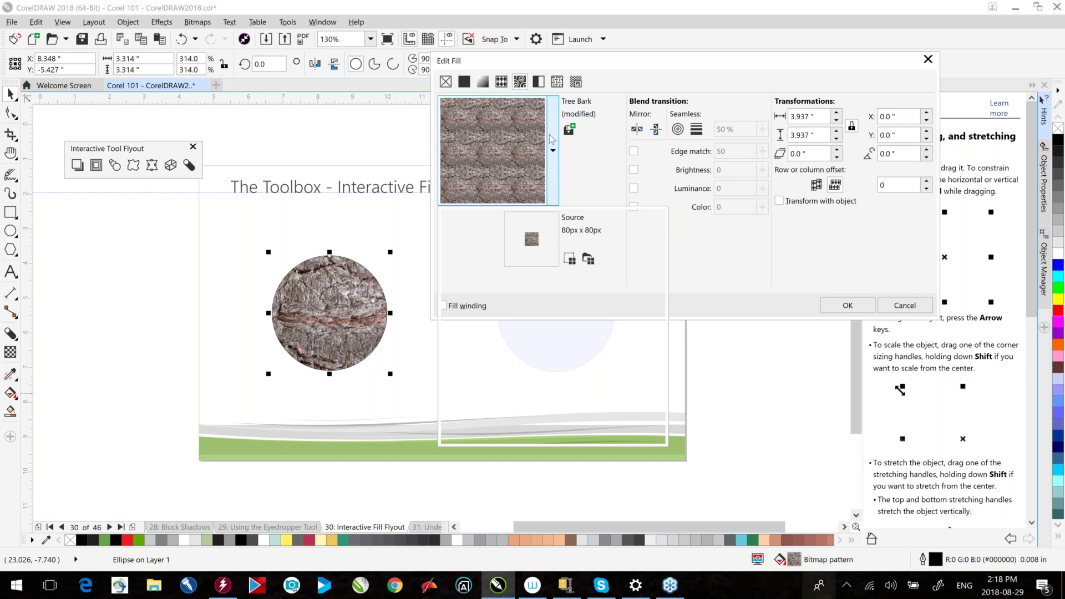
click(659, 222)
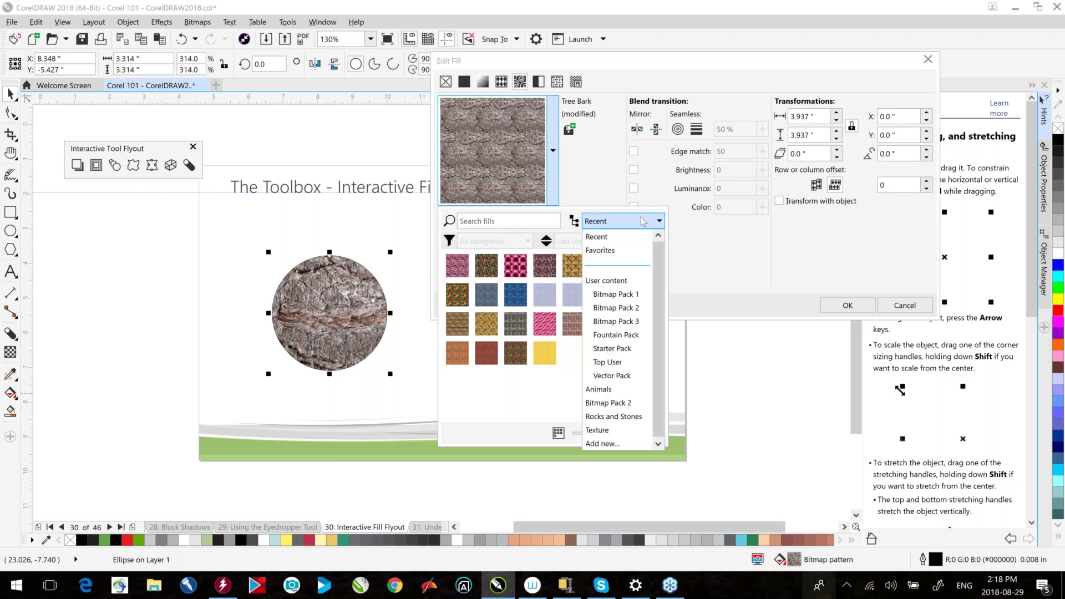
click(617, 335)
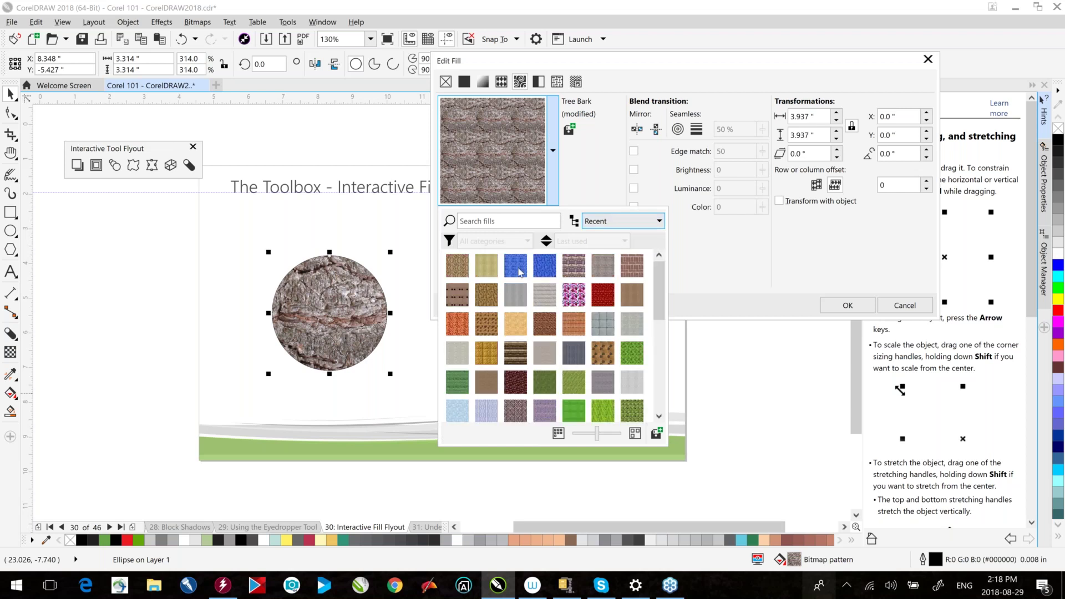
click(520, 271)
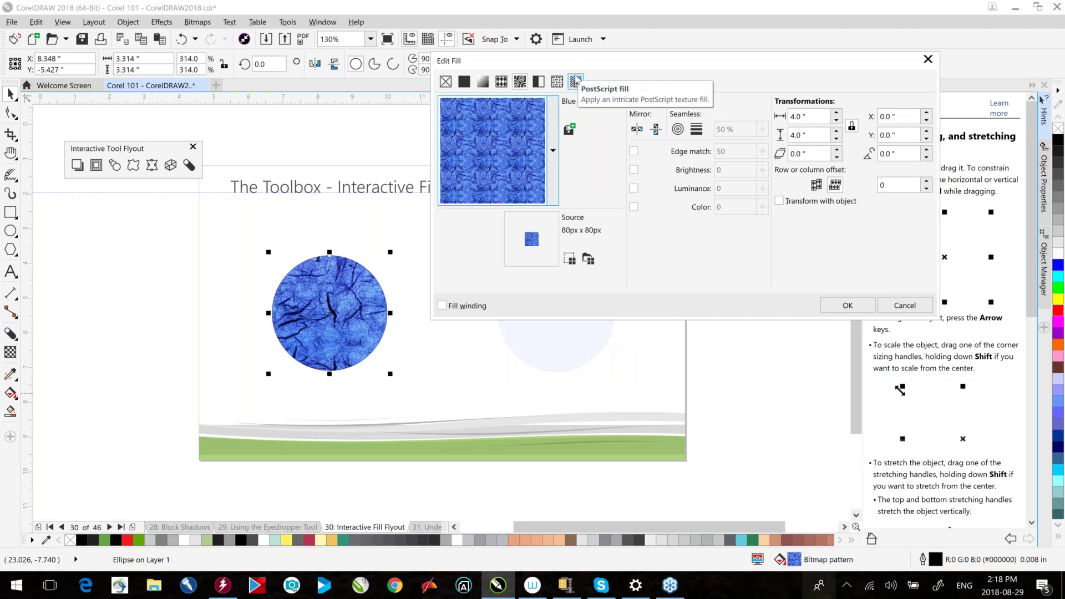
click(905, 306)
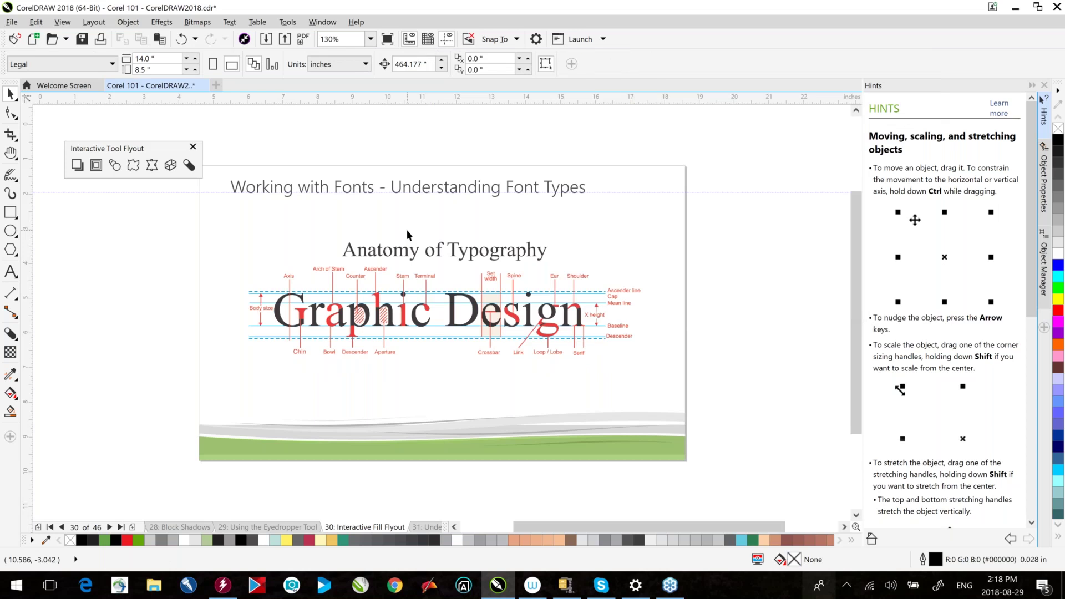
- On page 32, increase the line spacing and word spacing of the red paragraph text with the Shape tool
key(Page_Down)
key(Page_Down)
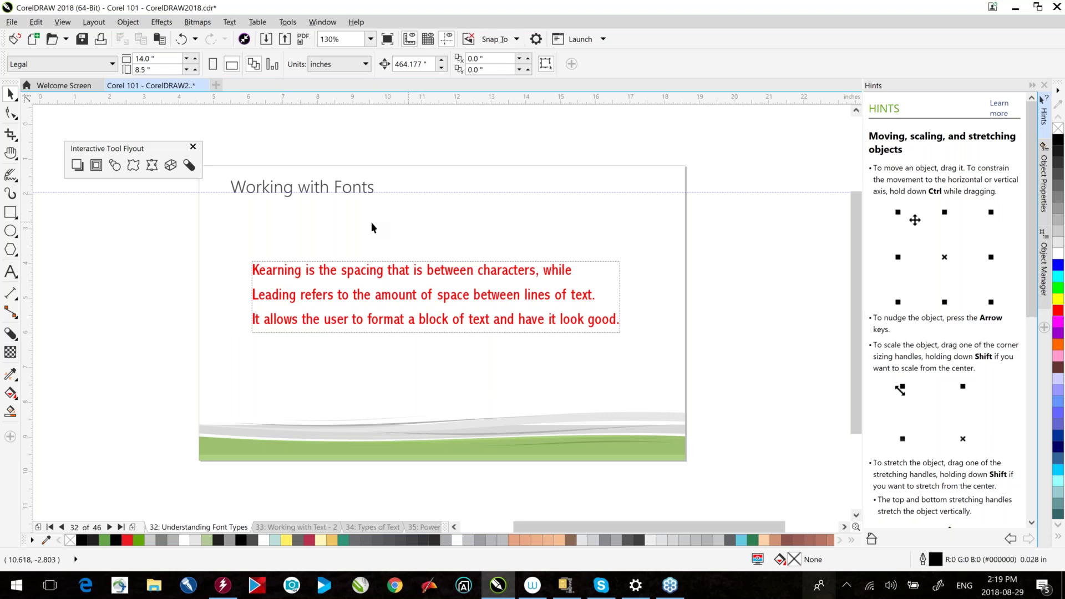
click(290, 268)
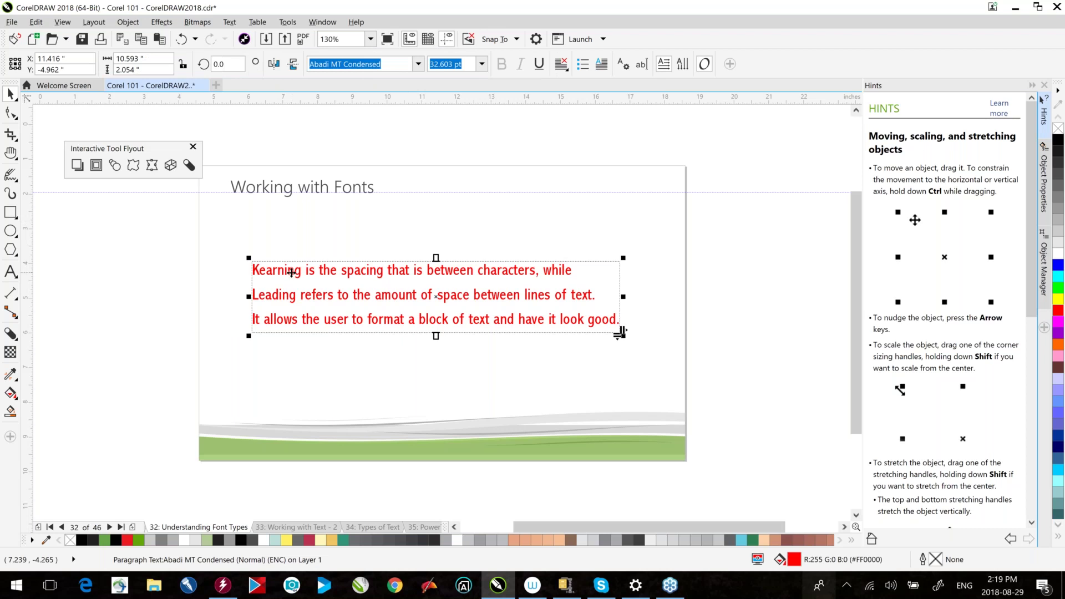
click(5, 115)
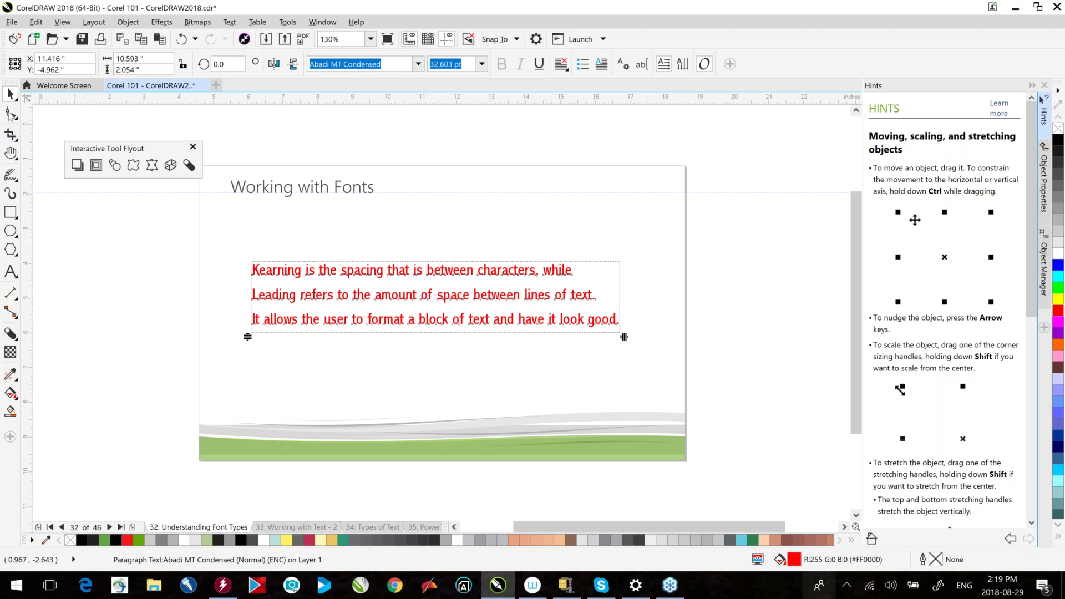
mouse_move(248, 336)
mouse_down()
mouse_move(239, 430)
mouse_move(244, 340)
mouse_up()
mouse_move(623, 360)
mouse_down()
mouse_move(825, 354)
mouse_move(635, 347)
mouse_up()
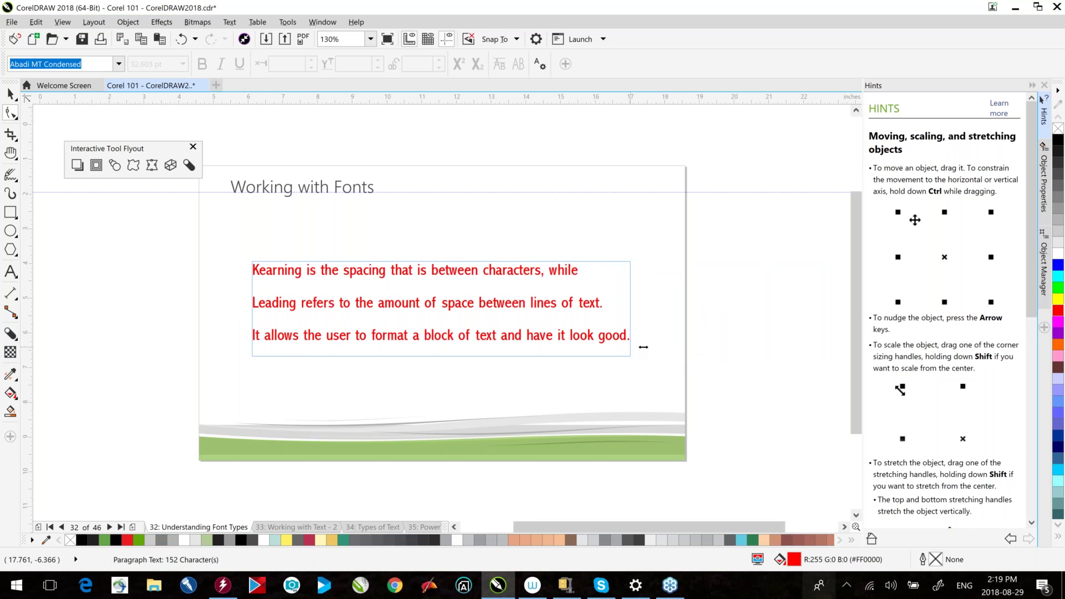
drag(643, 347, 505, 345)
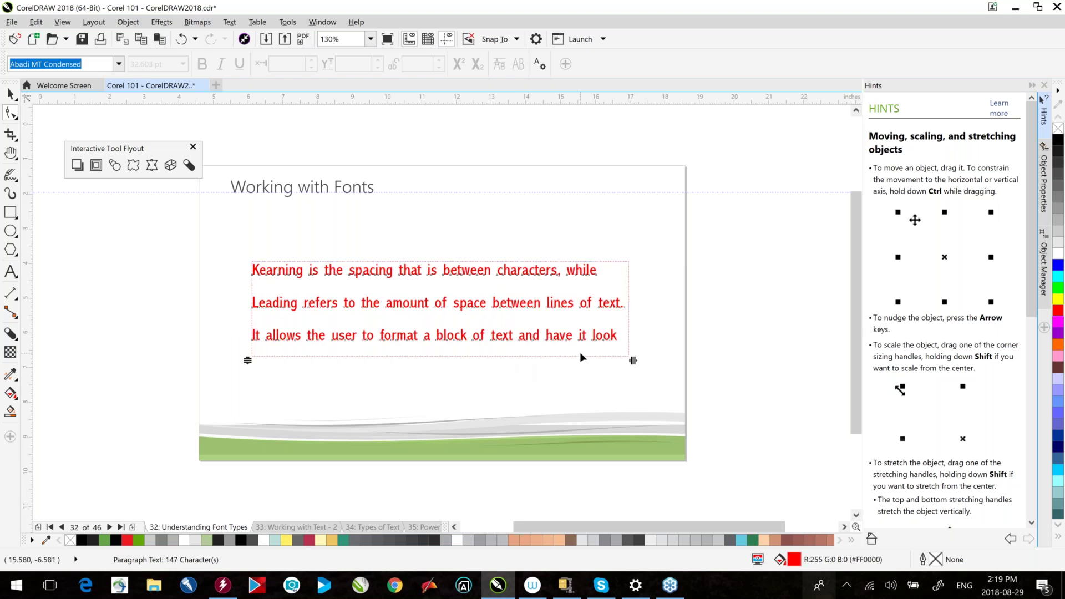
- Move the Types of Text page ahead of the Understanding Font Types page and open it
click(296, 527)
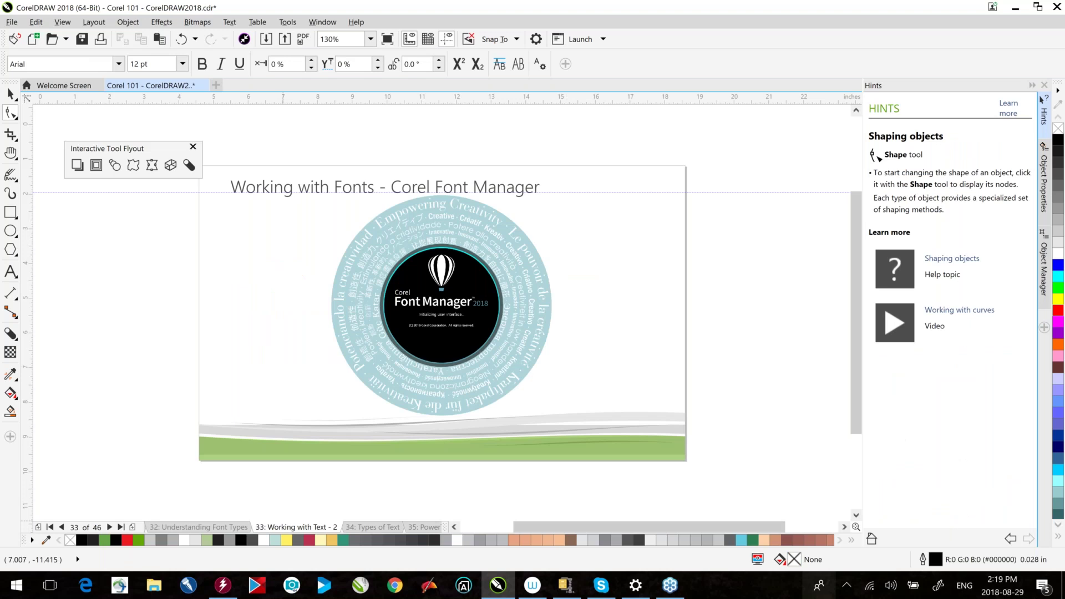
key(Page_Down)
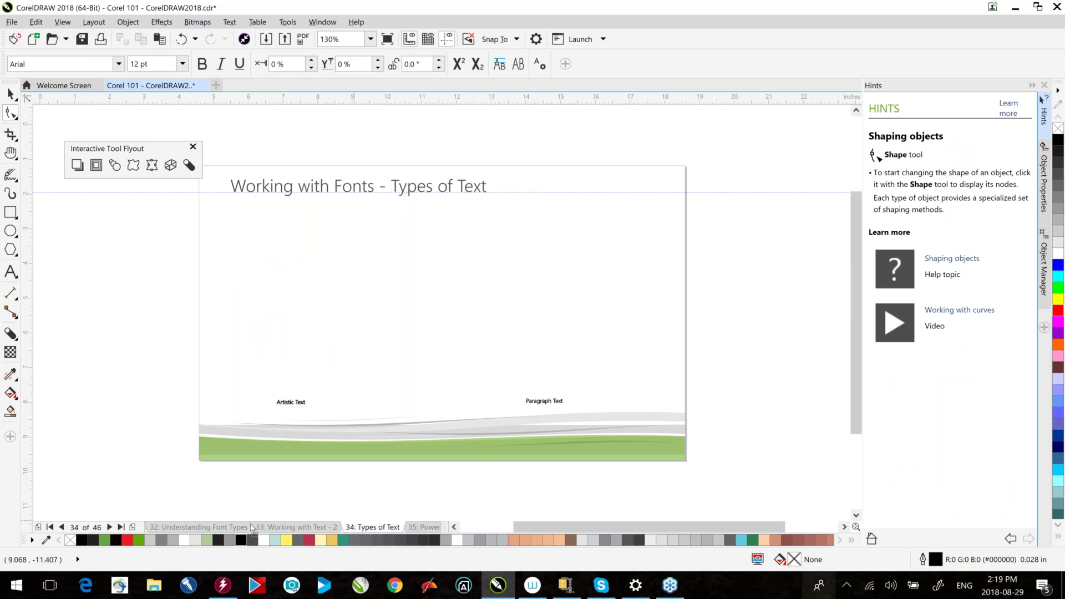
drag(245, 529, 272, 532)
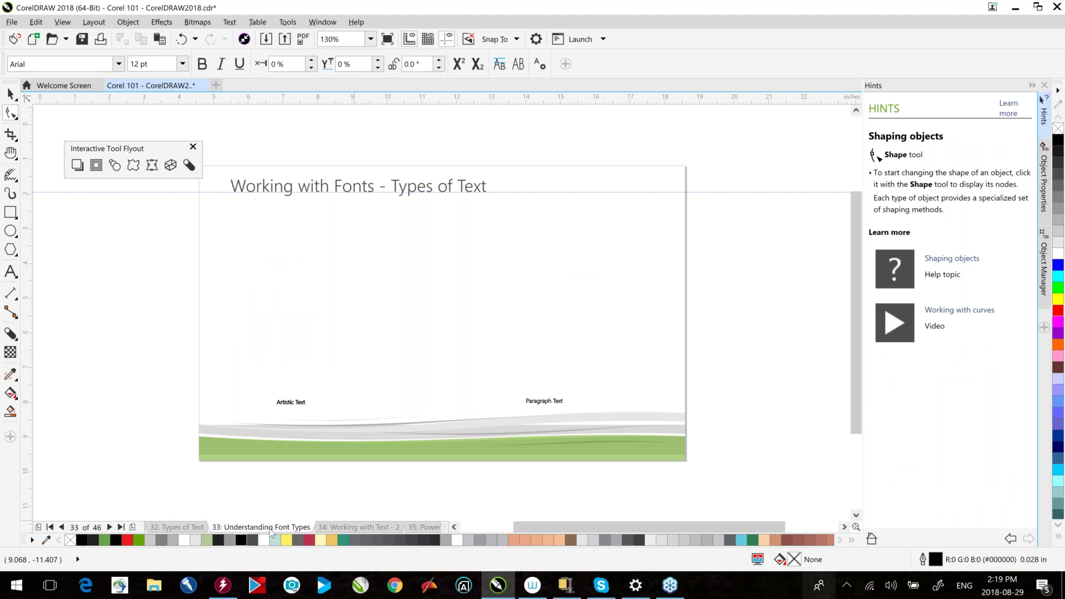
click(188, 530)
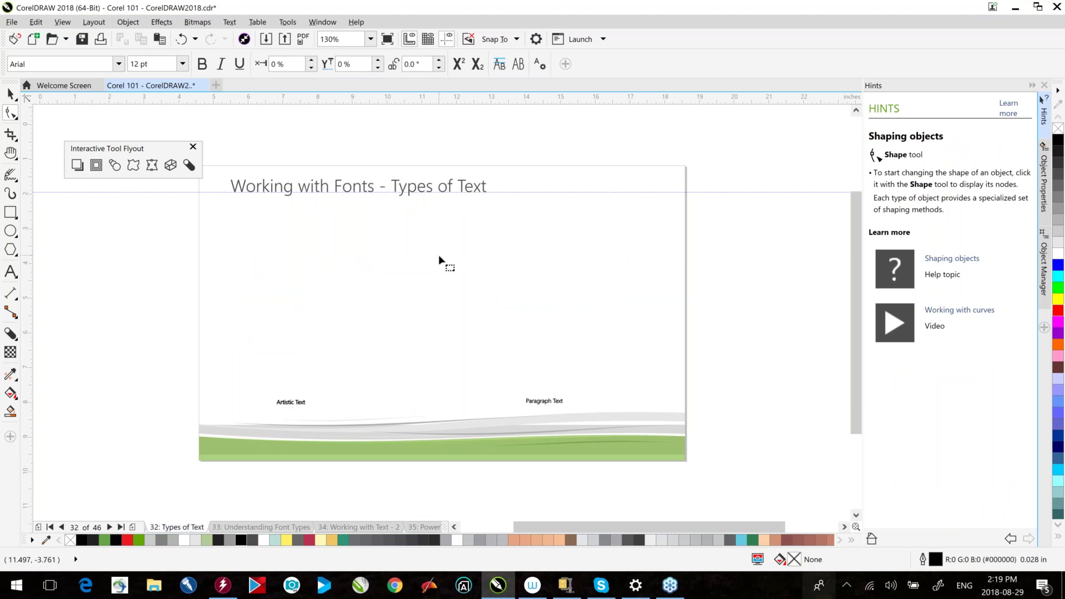
- Add the artistic text "Text" above the Artistic Text label and enlarge it to about 114 pt
click(11, 271)
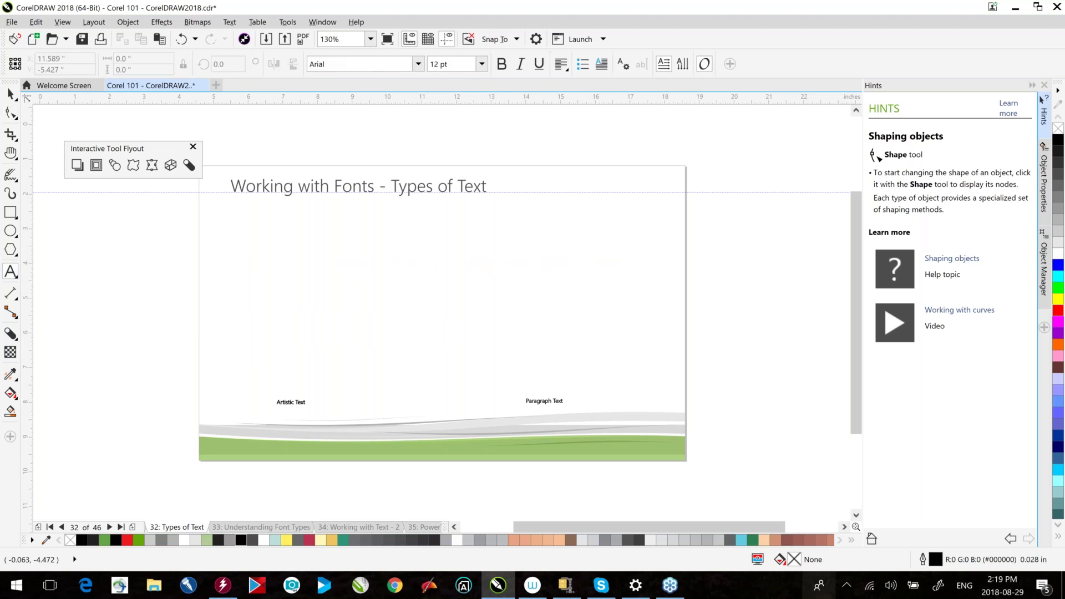
click(258, 261)
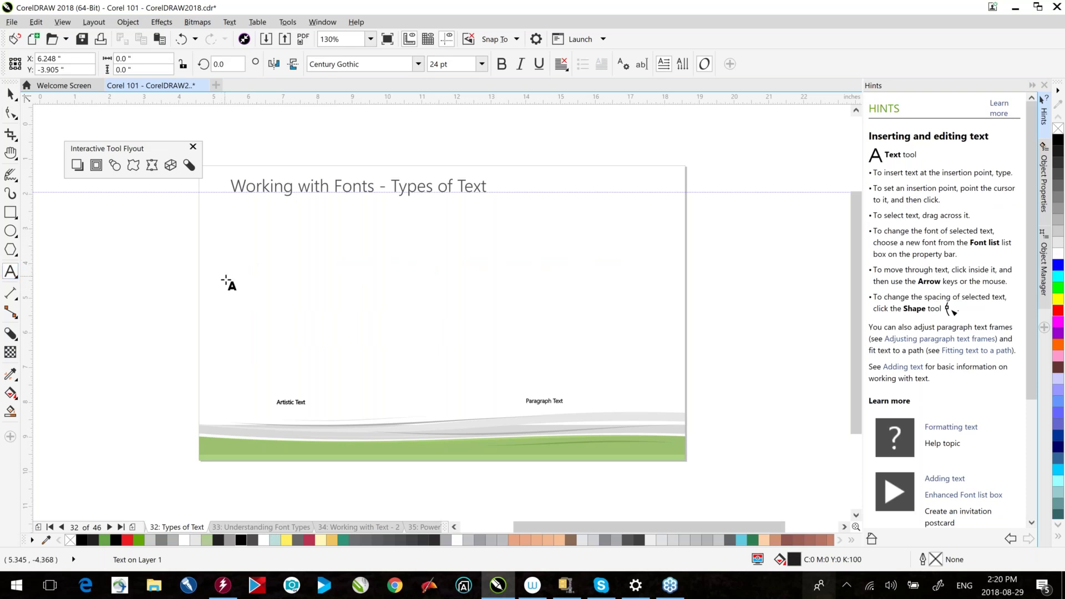
click(267, 277)
text(Text)
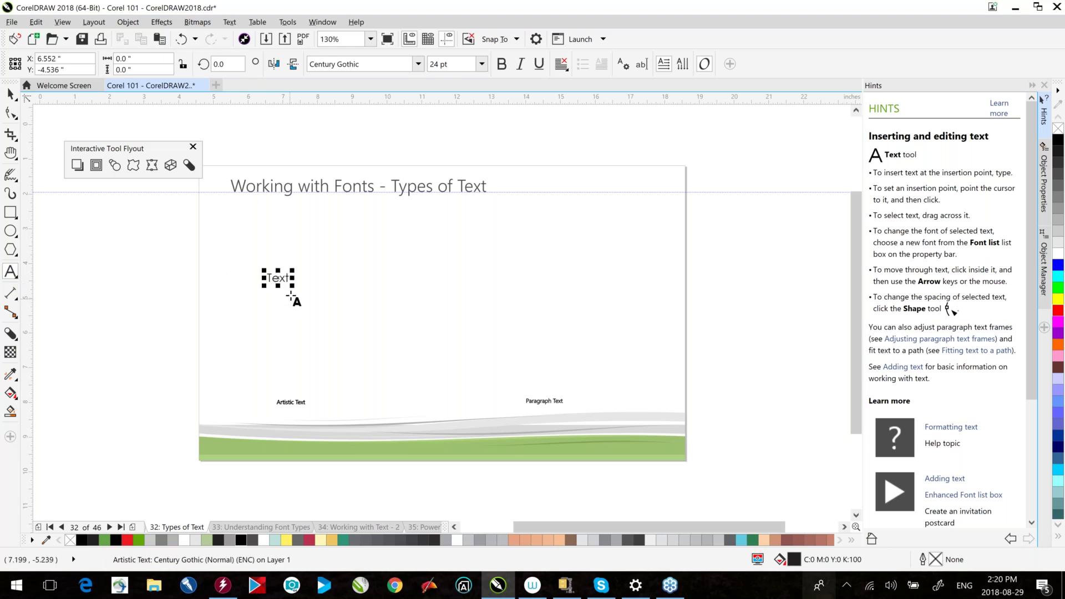
drag(294, 289, 342, 332)
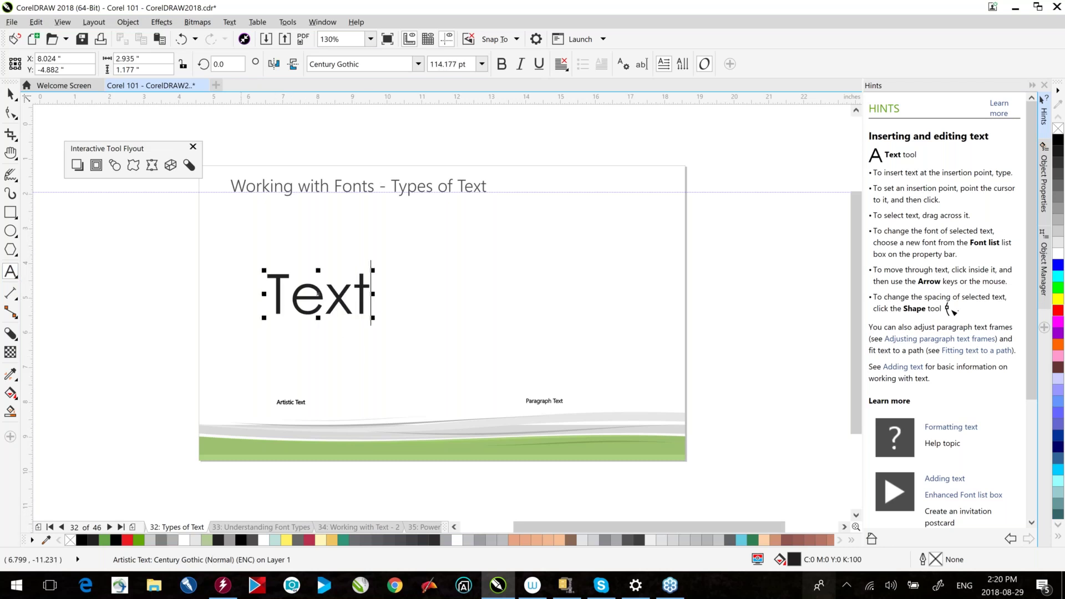
- Bulge the top edge of the artistic text upward with an envelope and extrude it diagonally up to the right
click(152, 164)
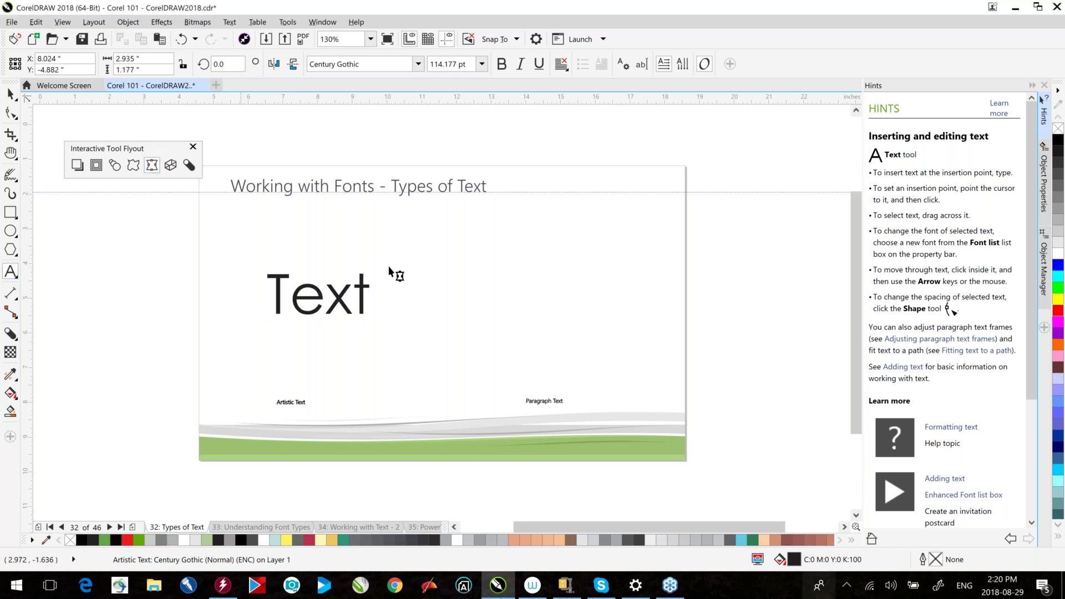
click(317, 276)
drag(318, 275, 319, 236)
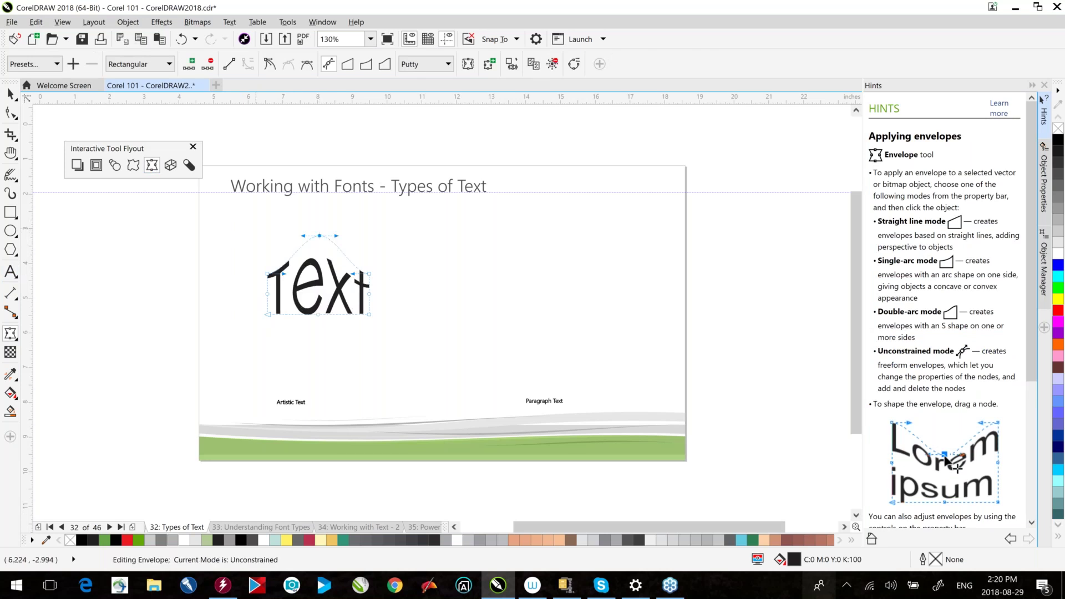
click(171, 164)
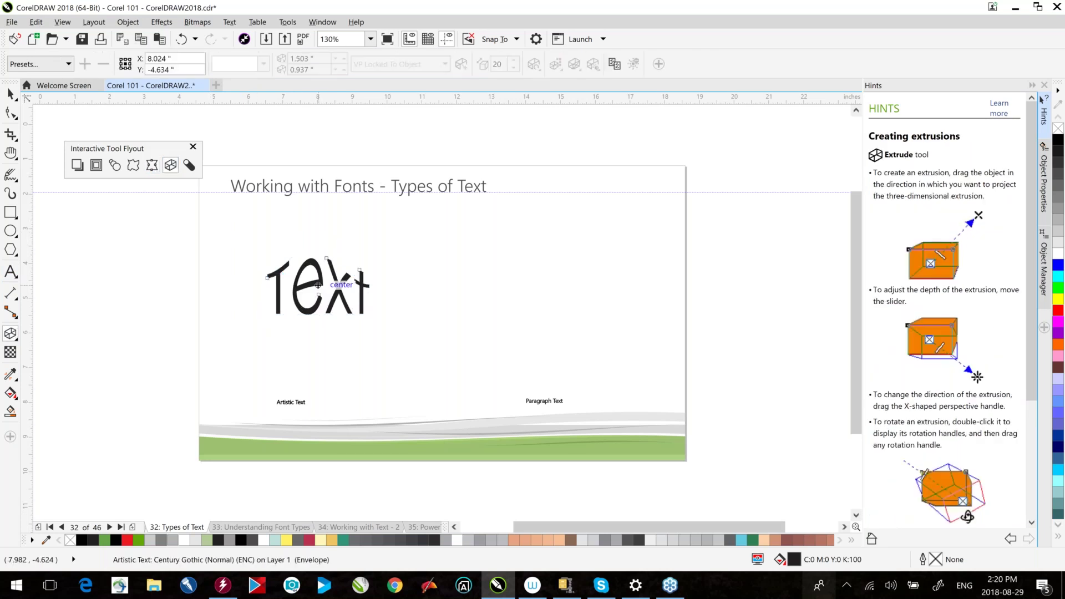
drag(318, 285, 389, 231)
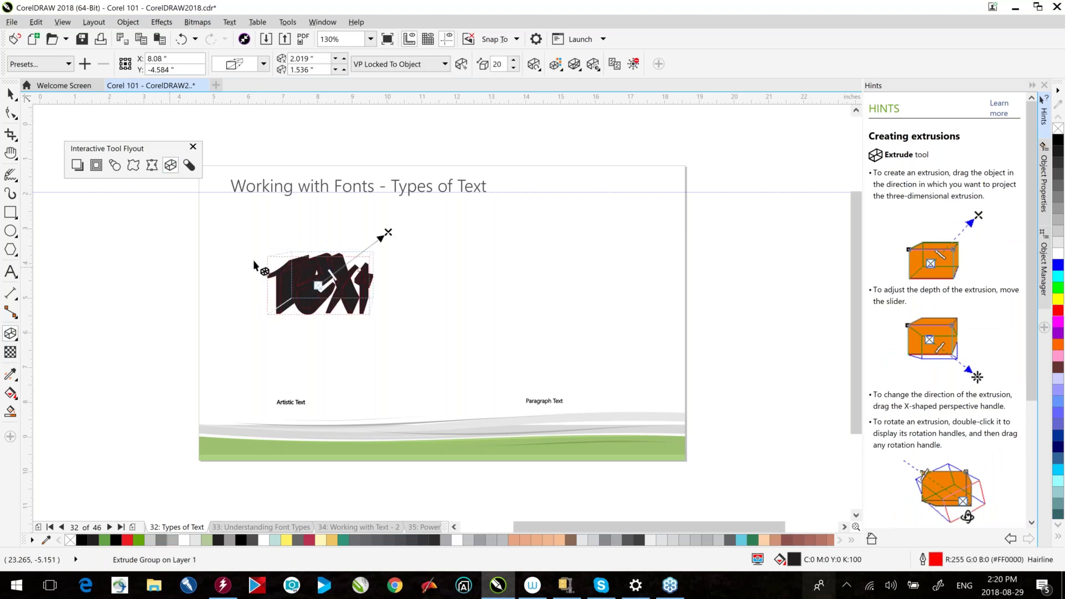
key(space)
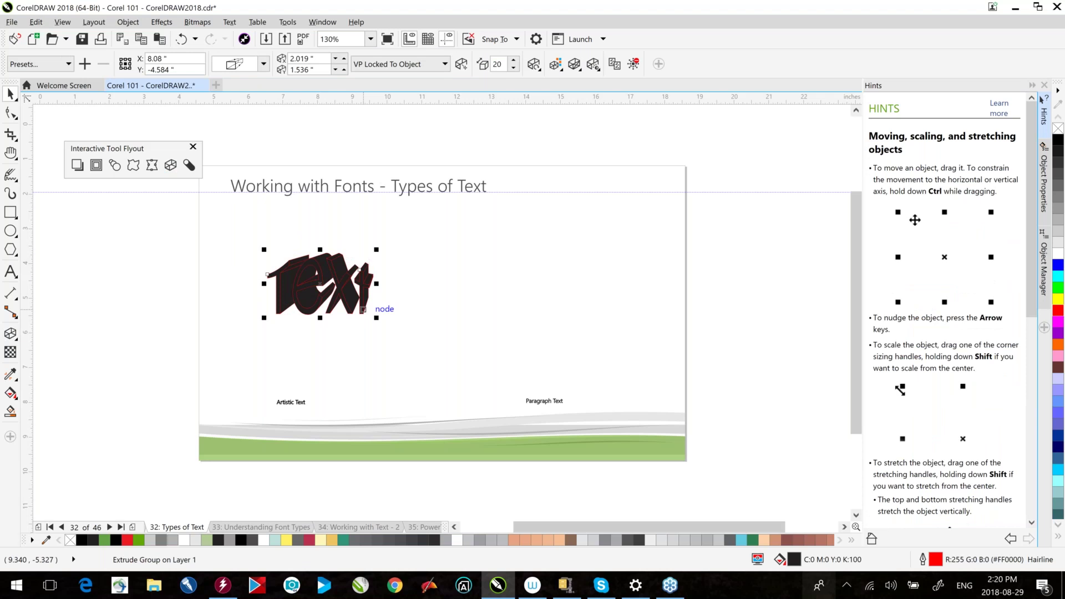
- Create a paragraph text frame about 3.875 inches square above the Paragraph Text label, containing "this is tex in a frame"
click(10, 272)
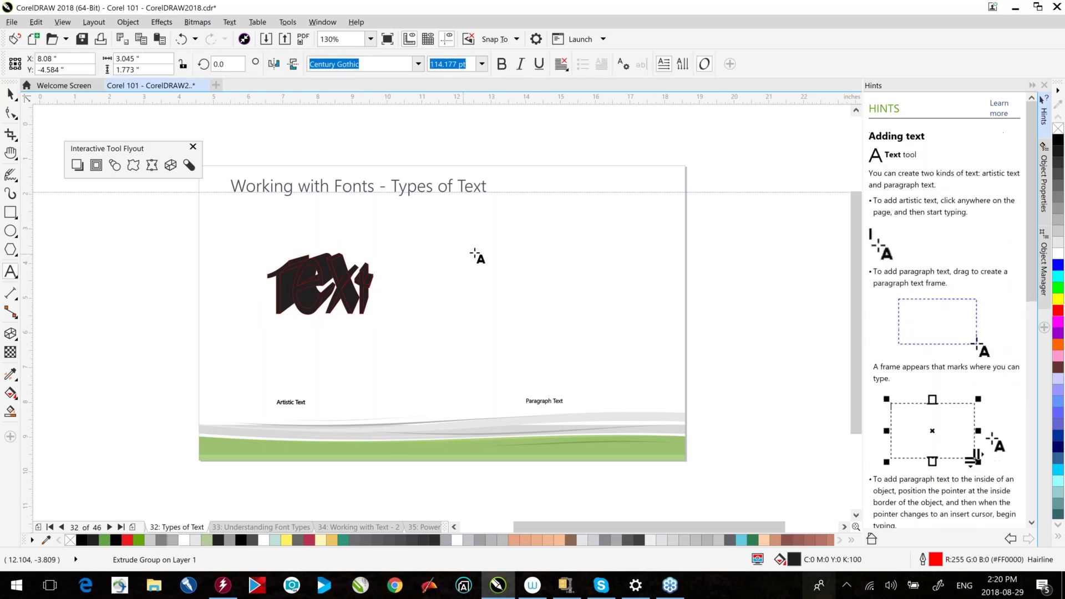
drag(482, 228, 615, 363)
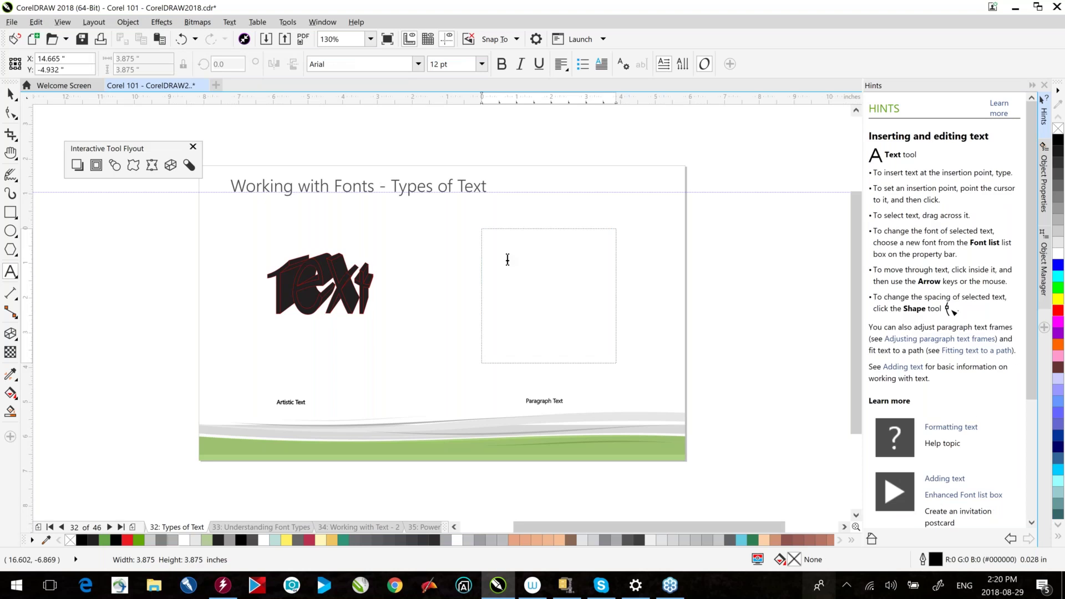
text(this is tex in)
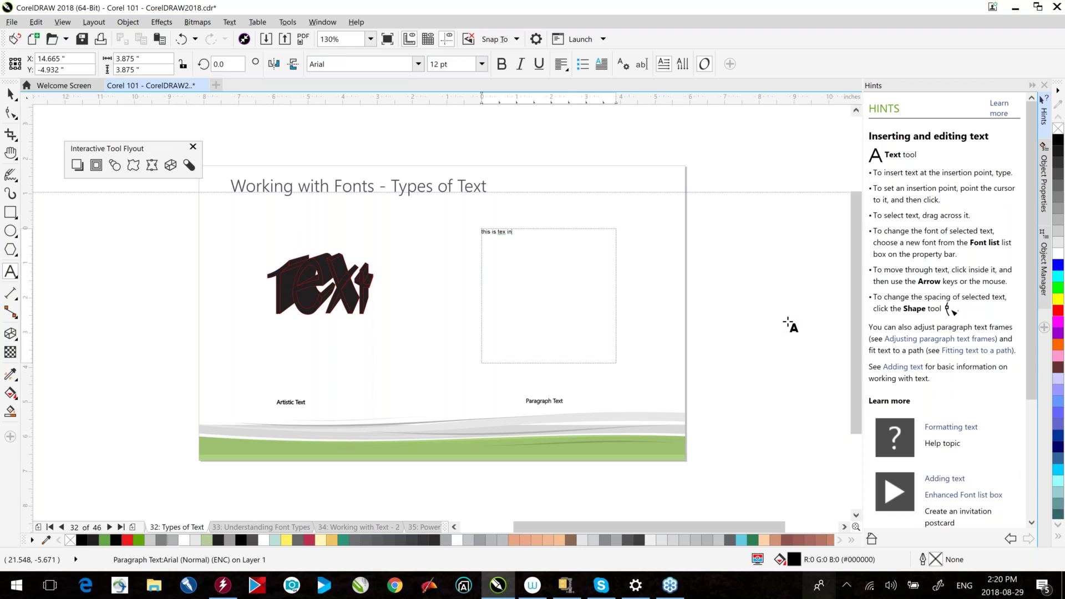
text(  a frame)
key(Escape)
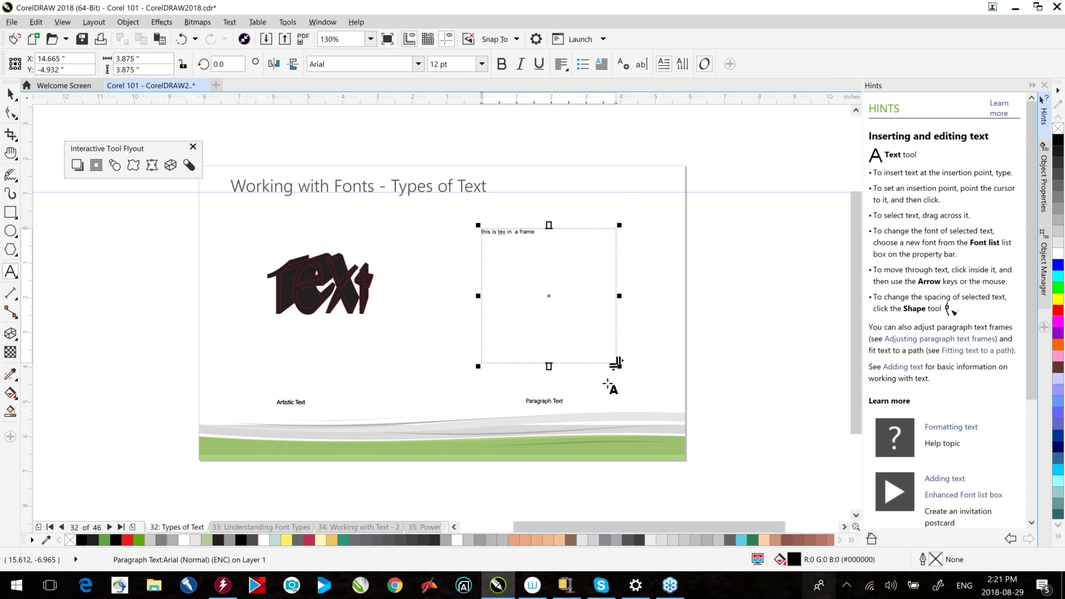
- Go through the Understanding Font Types page to page 34 on Corel Font Manager
click(236, 527)
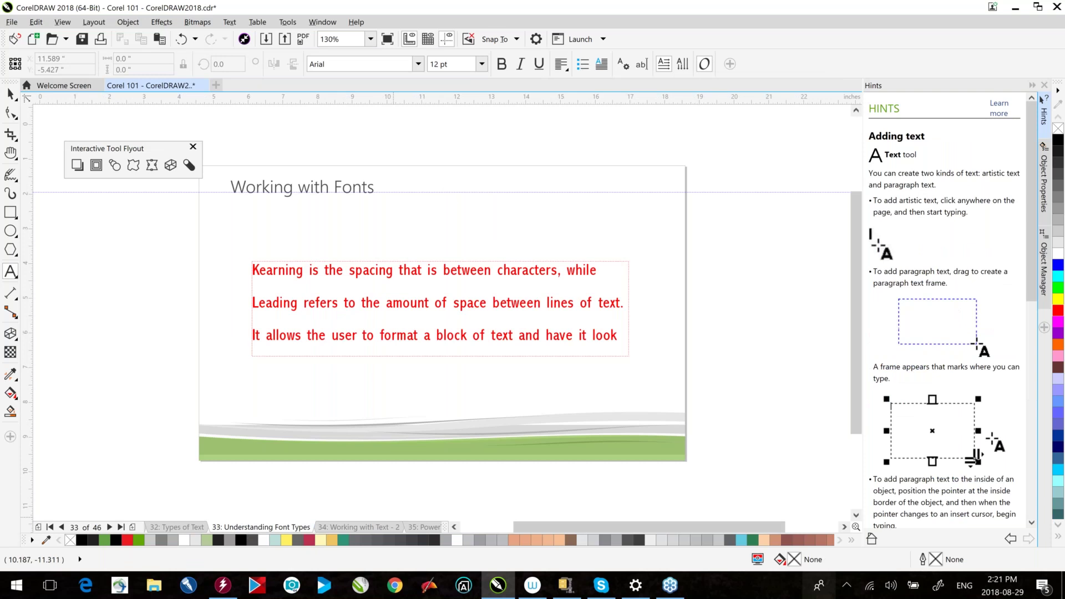
key(Page_Down)
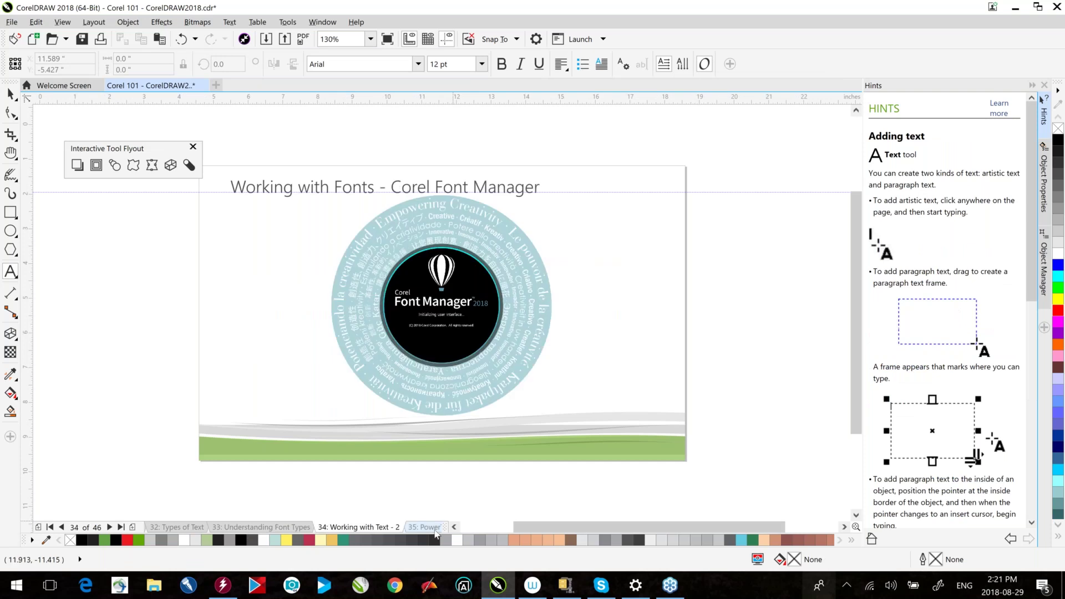
- Return to page 34 after a look at page 35, launch Corel Font Manager 2018 (64-Bit) and maximize its window
click(436, 528)
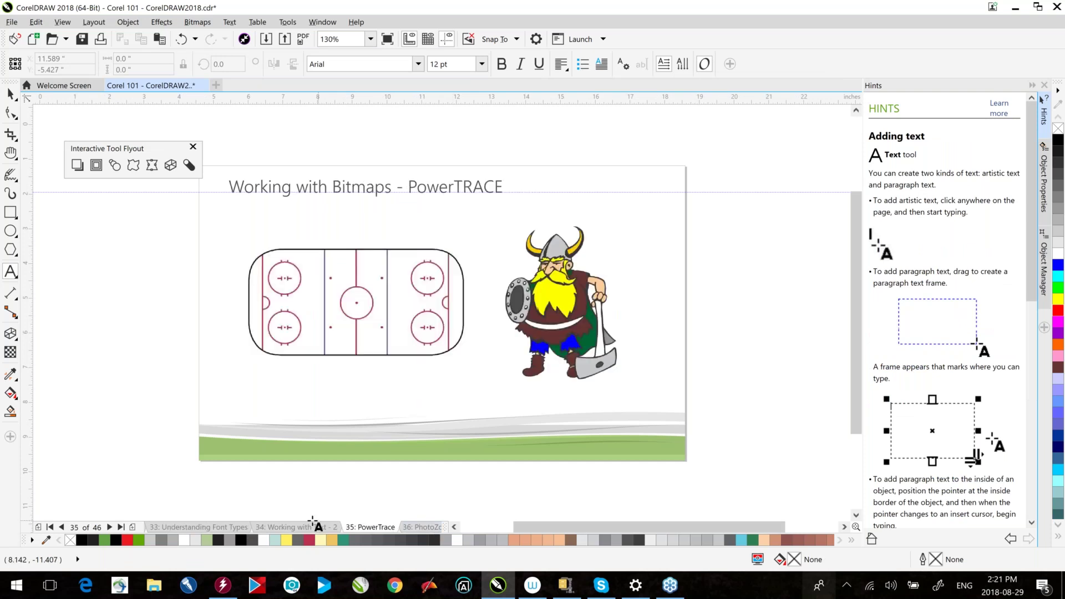
click(303, 526)
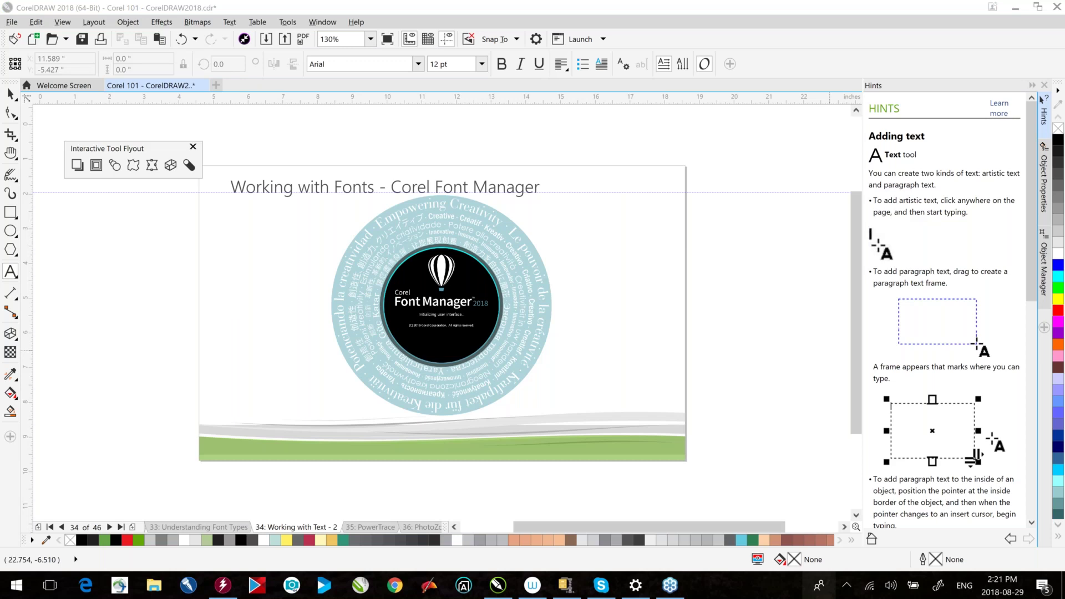
key(super)
text(core)
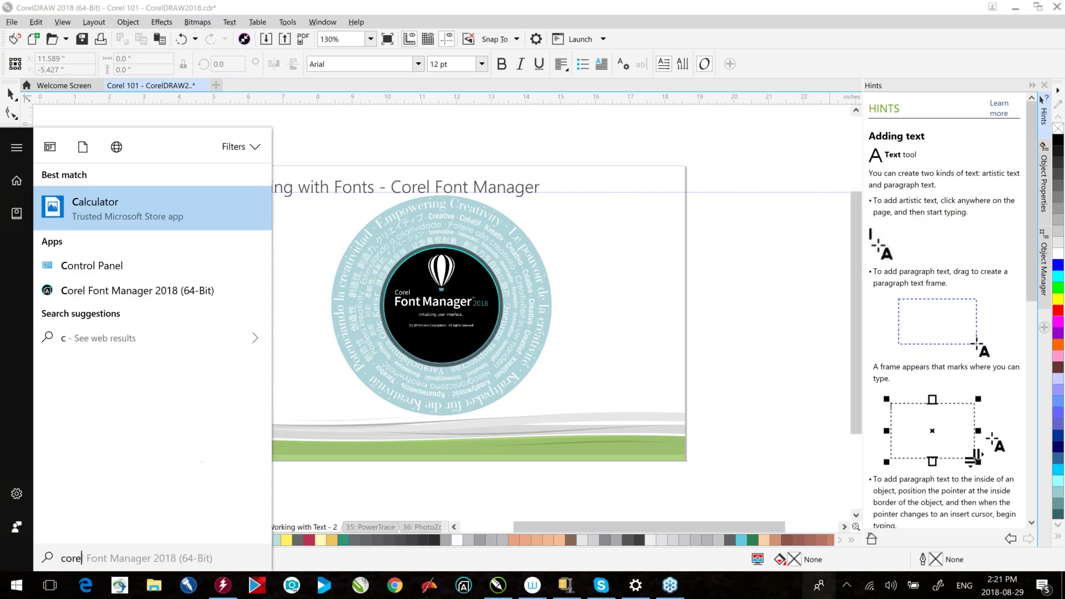
text(l f)
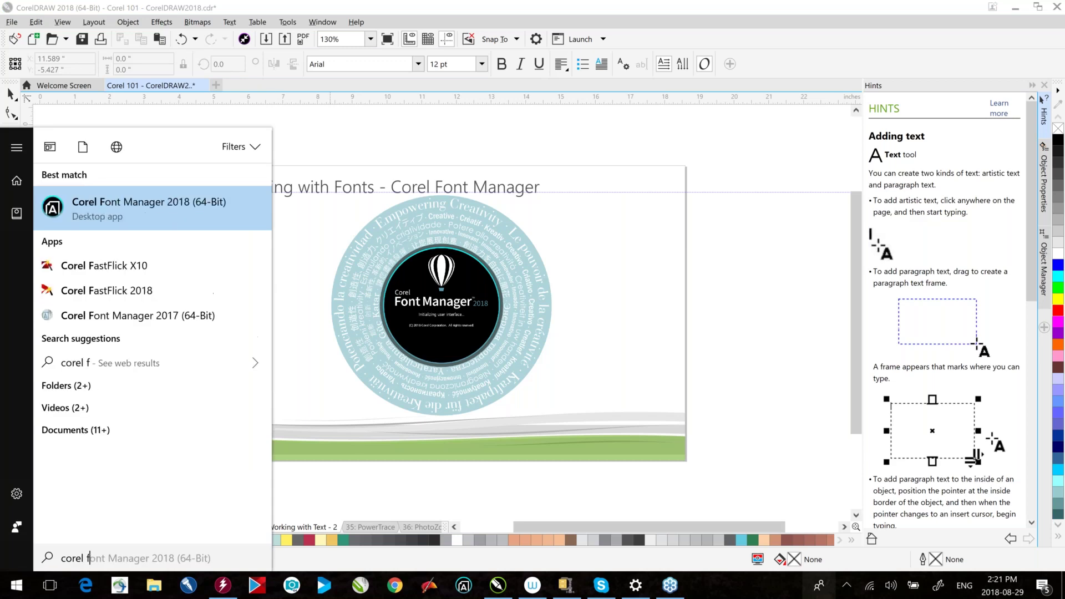
click(158, 208)
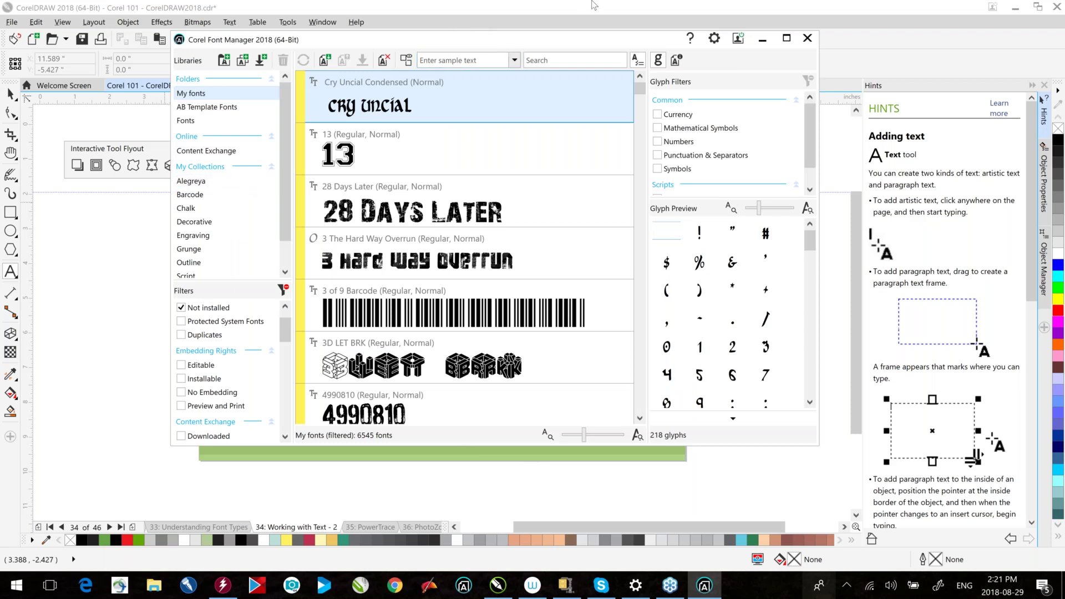
click(785, 39)
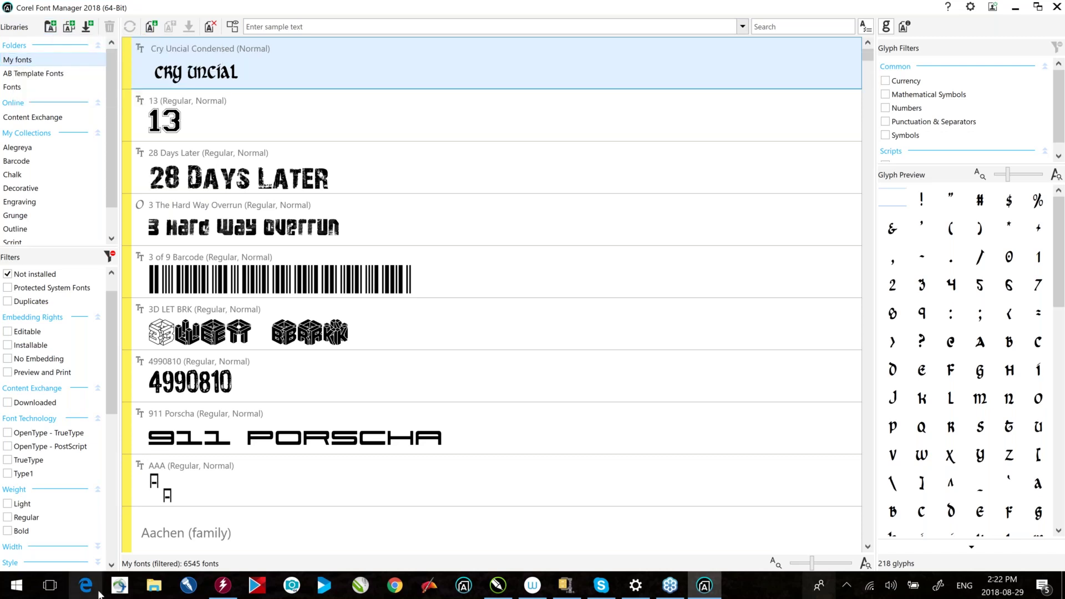
- Look through the font files in Documents > Corel > Corel Content > Fonts in File Explorer and close the window
click(156, 586)
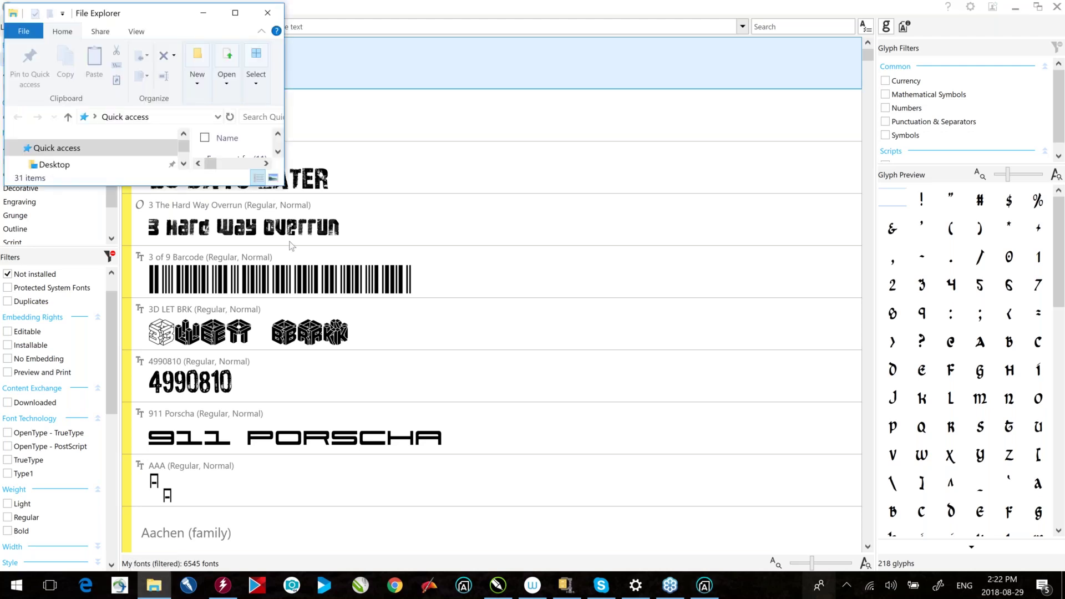
drag(283, 184, 638, 494)
click(60, 197)
double_click(311, 203)
click(327, 161)
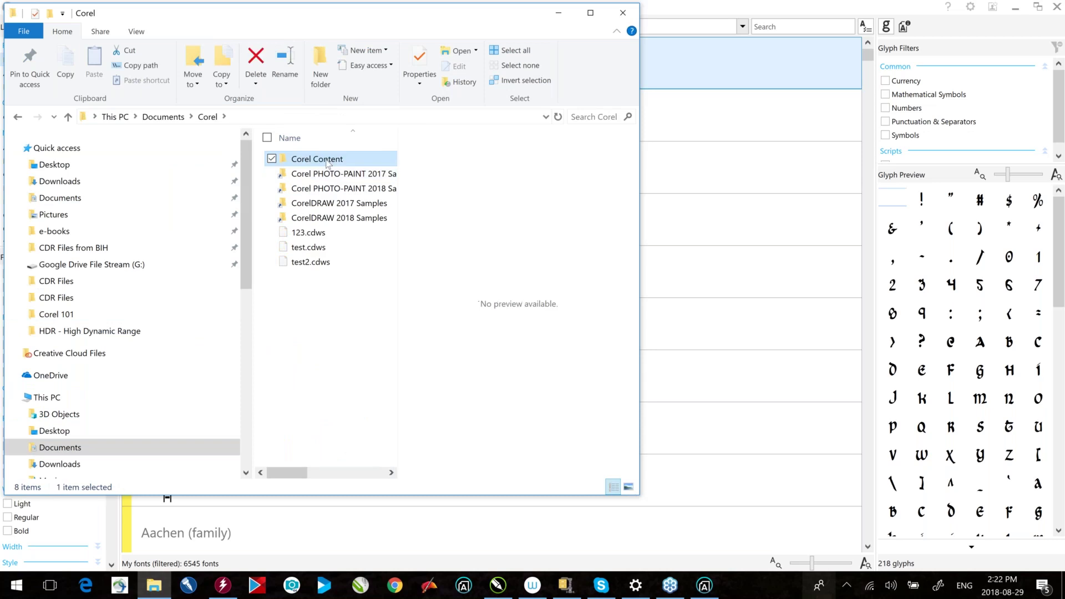
double_click(327, 161)
click(301, 204)
double_click(301, 204)
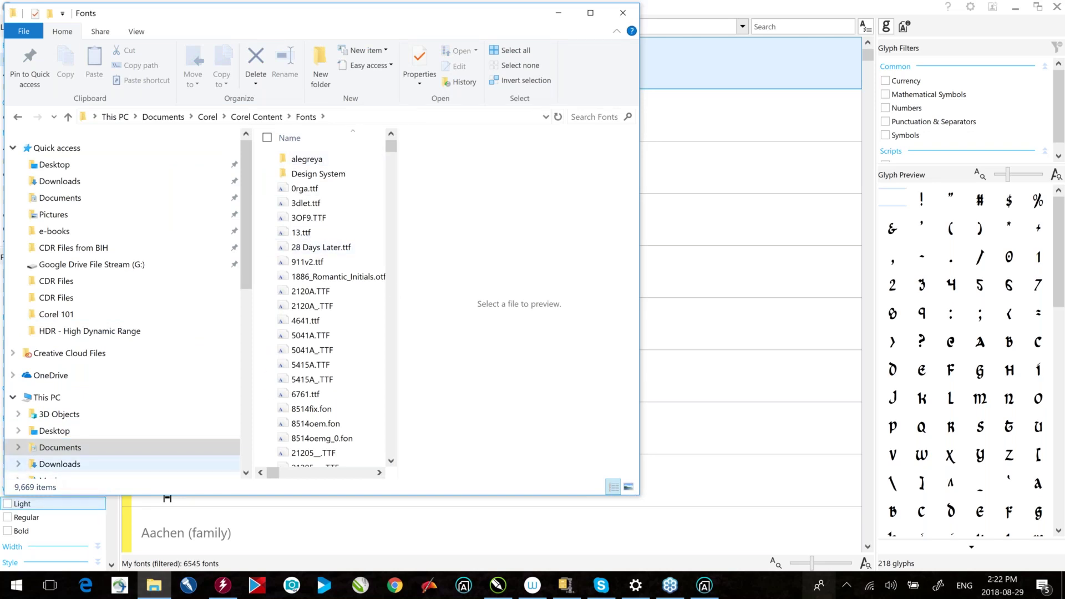
drag(390, 145, 395, 246)
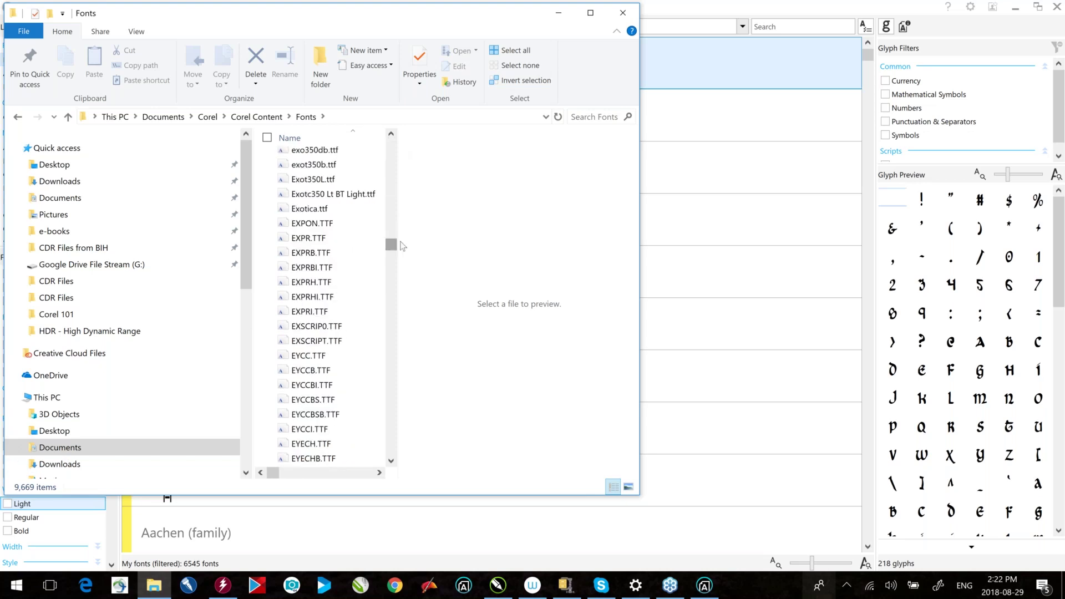
click(622, 15)
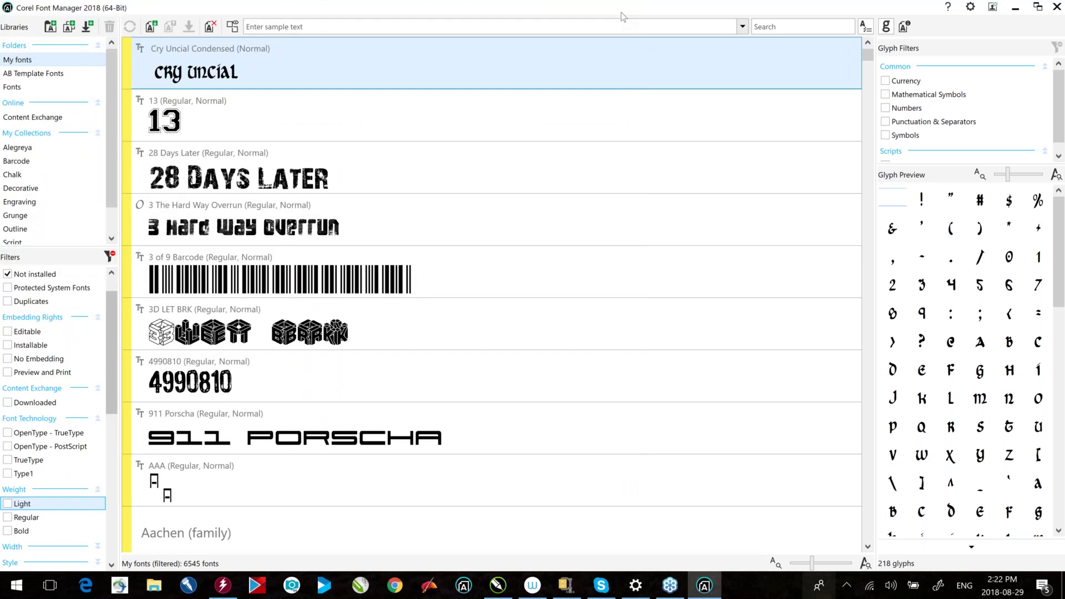
- View the AB Template Fonts and Fonts folders and the Chalk, Outline and Symbols collections, enlarging the library list to show all collections
click(41, 74)
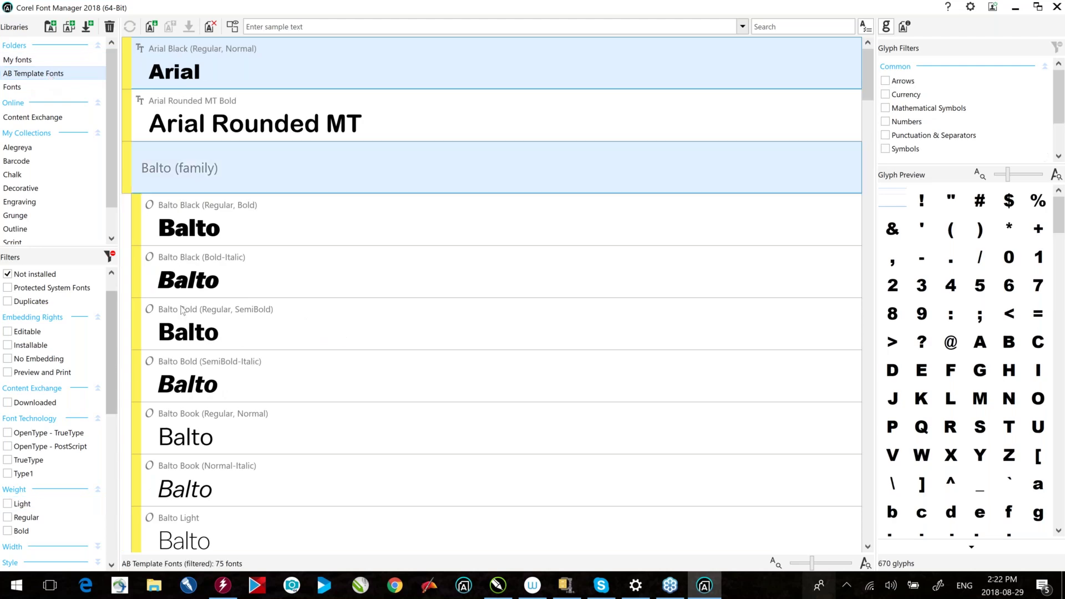
click(12, 88)
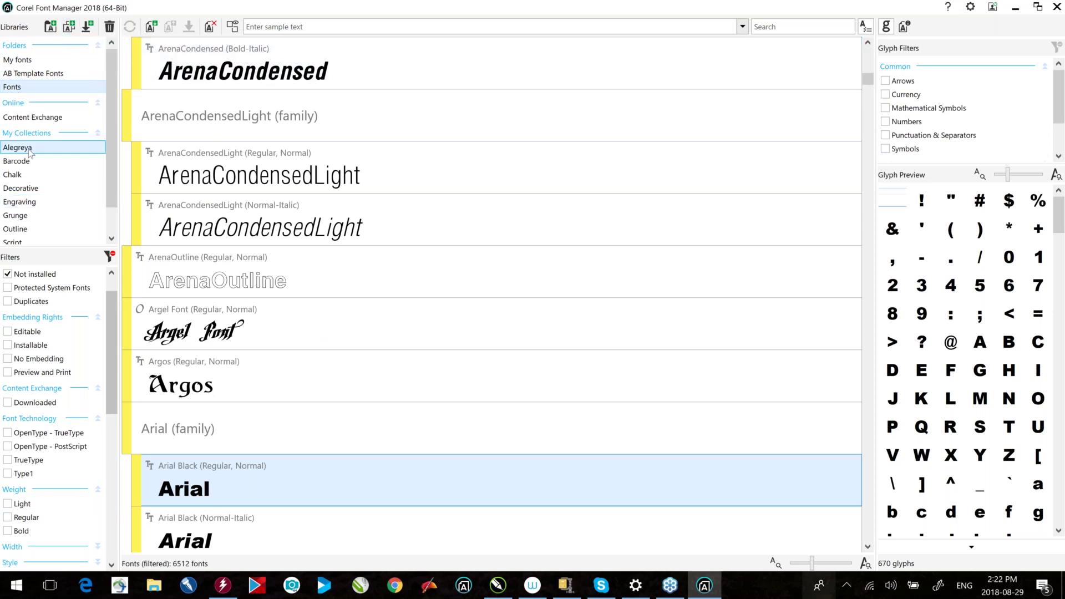
drag(51, 281, 51, 316)
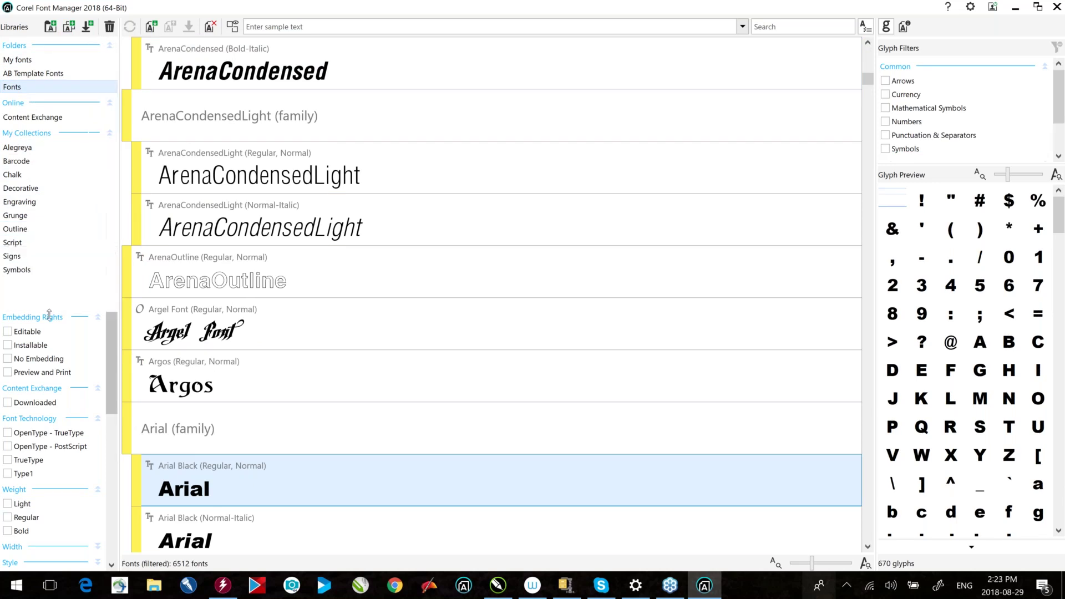
click(13, 174)
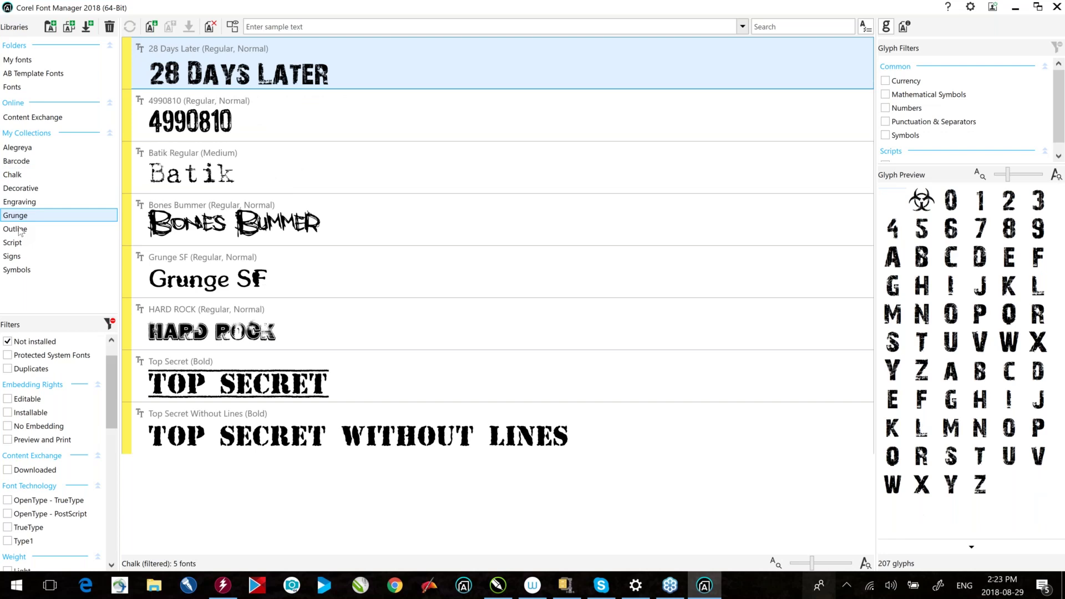
click(18, 229)
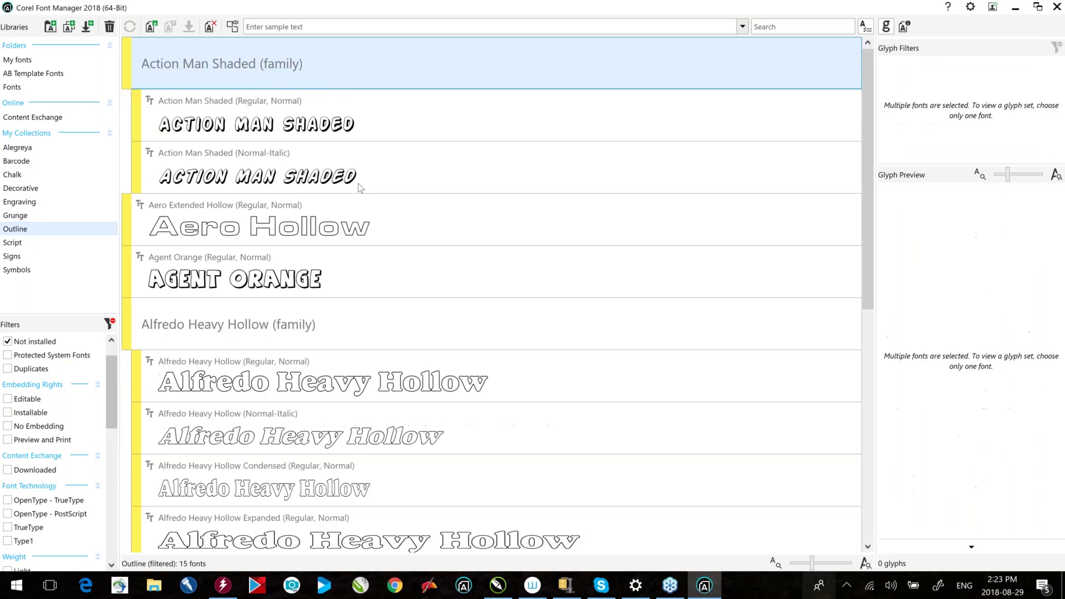
click(18, 271)
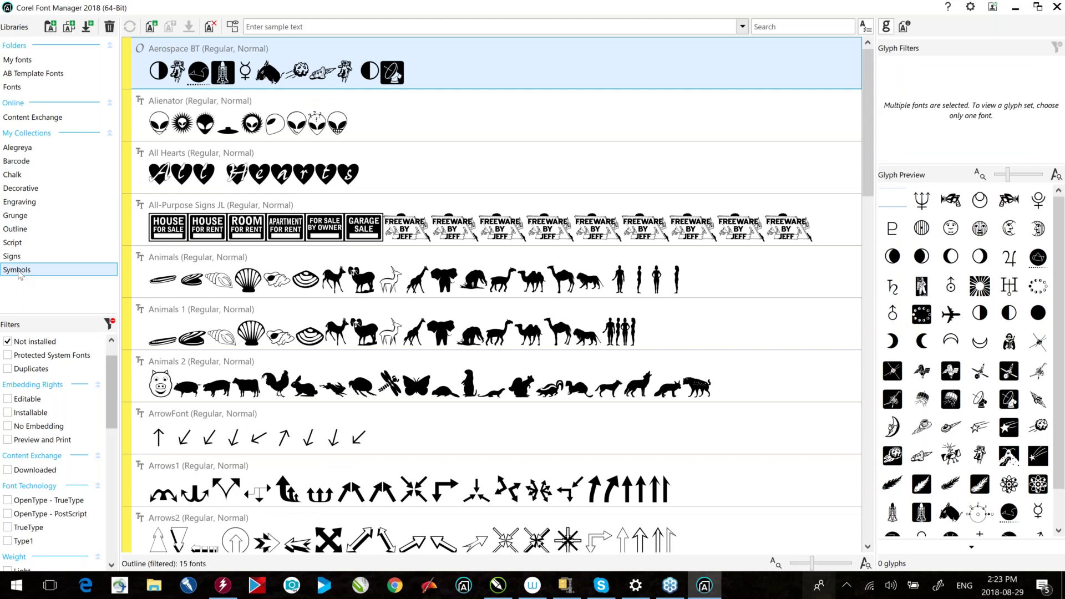
mouse_move(243, 180)
mouse_down()
mouse_move(248, 197)
mouse_move(261, 190)
mouse_up()
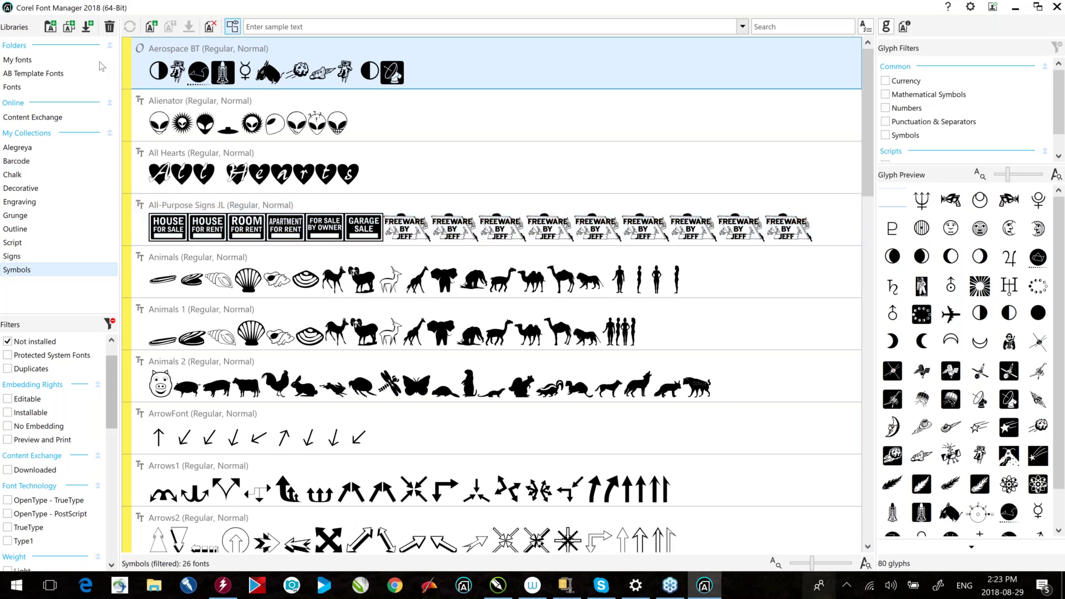
- Show the My fonts library with all filters cleared and look through its fonts as far as the Alegreya family
click(13, 61)
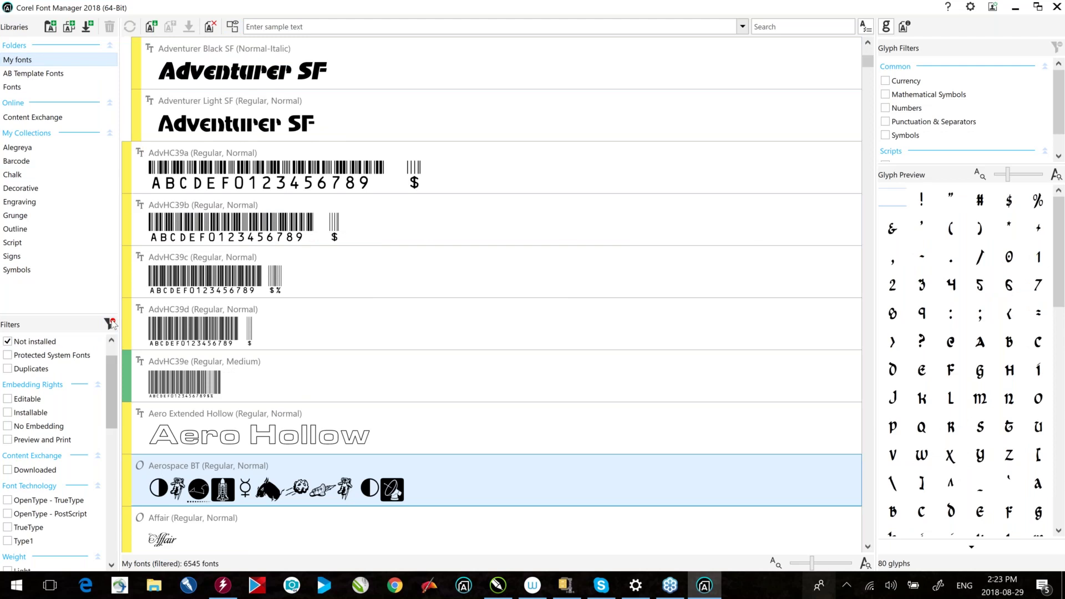
click(111, 323)
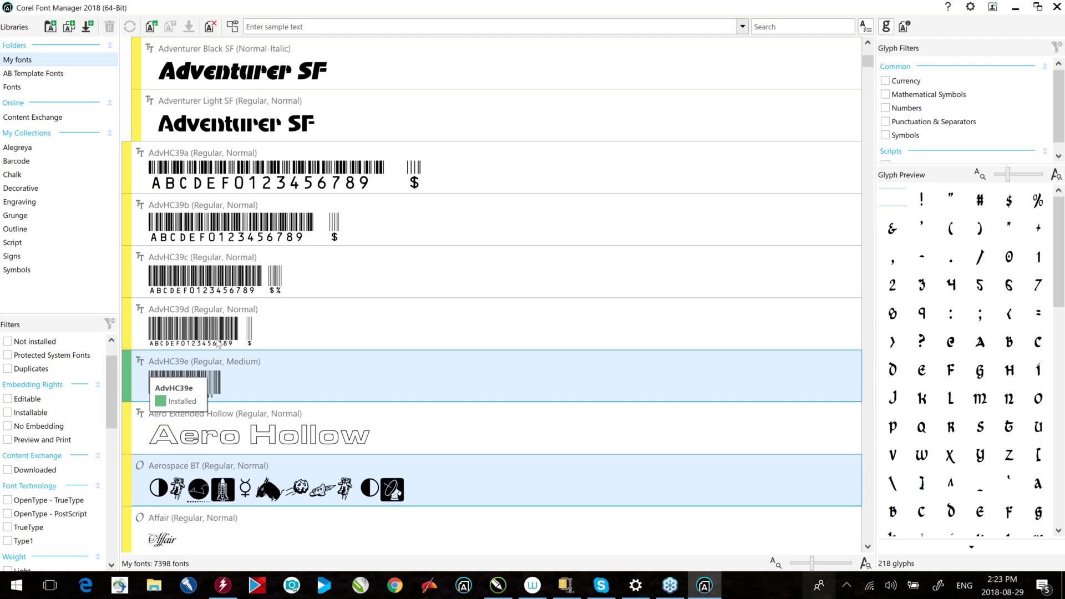
scroll(205, 255, down, 3)
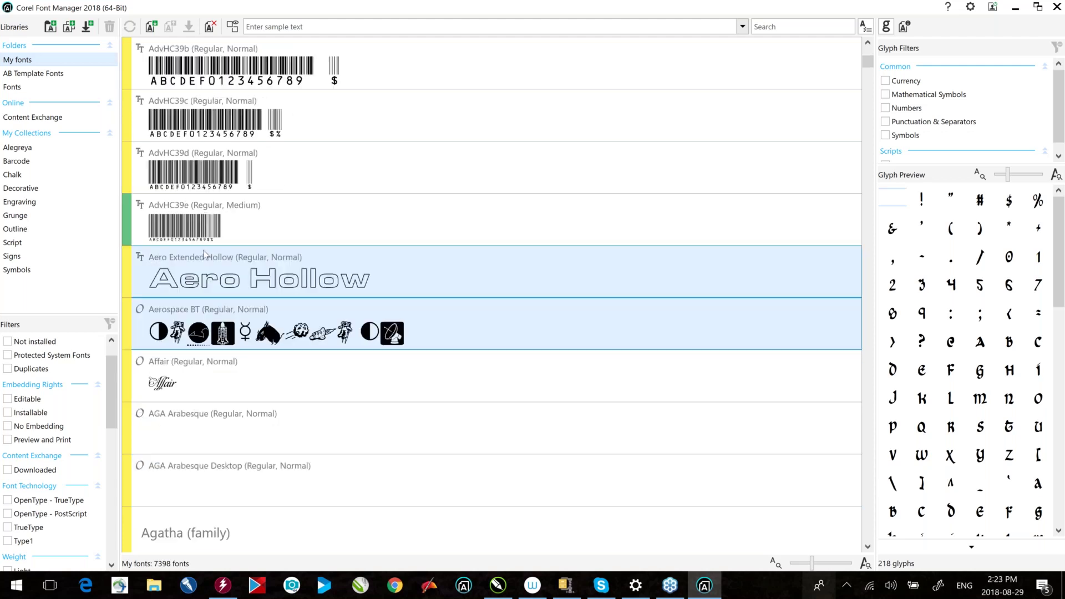
scroll(222, 277, down, 10)
scroll(240, 298, down, 10)
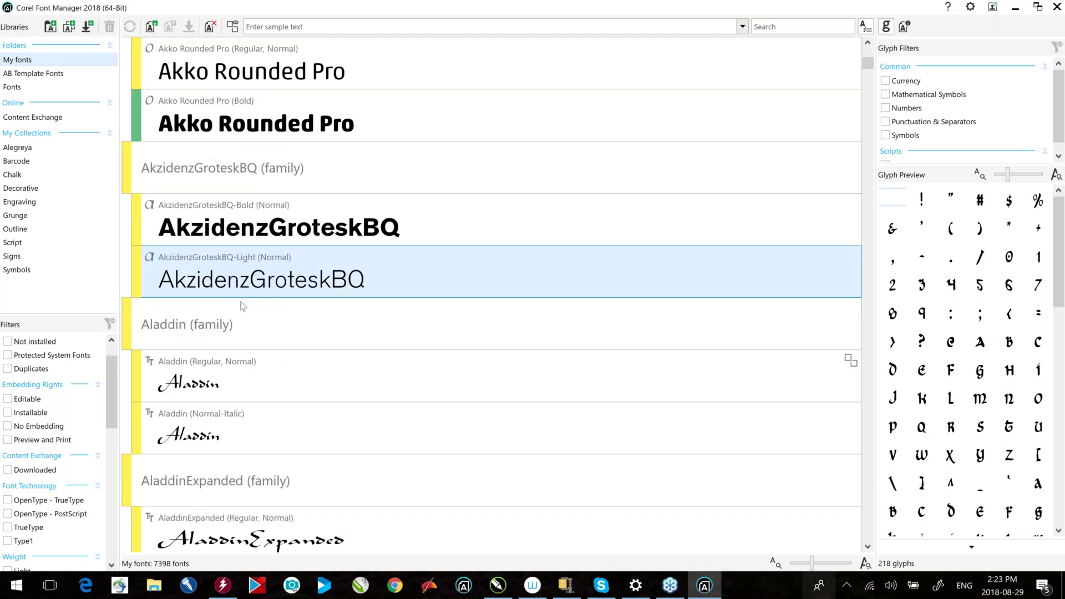
scroll(245, 316, down, 1)
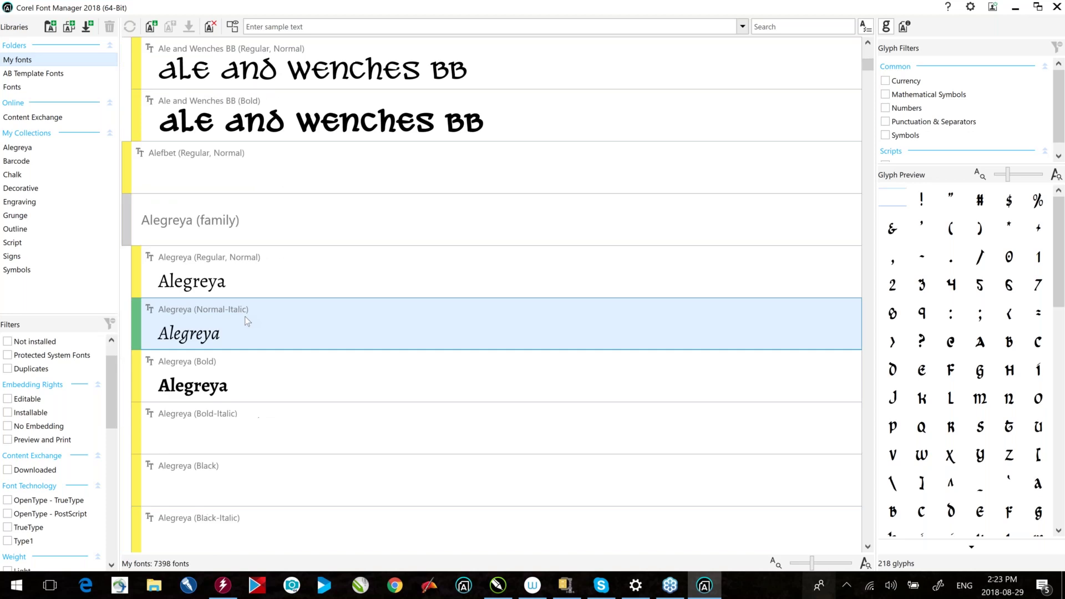
scroll(245, 316, down, 4)
scroll(208, 255, up, 5)
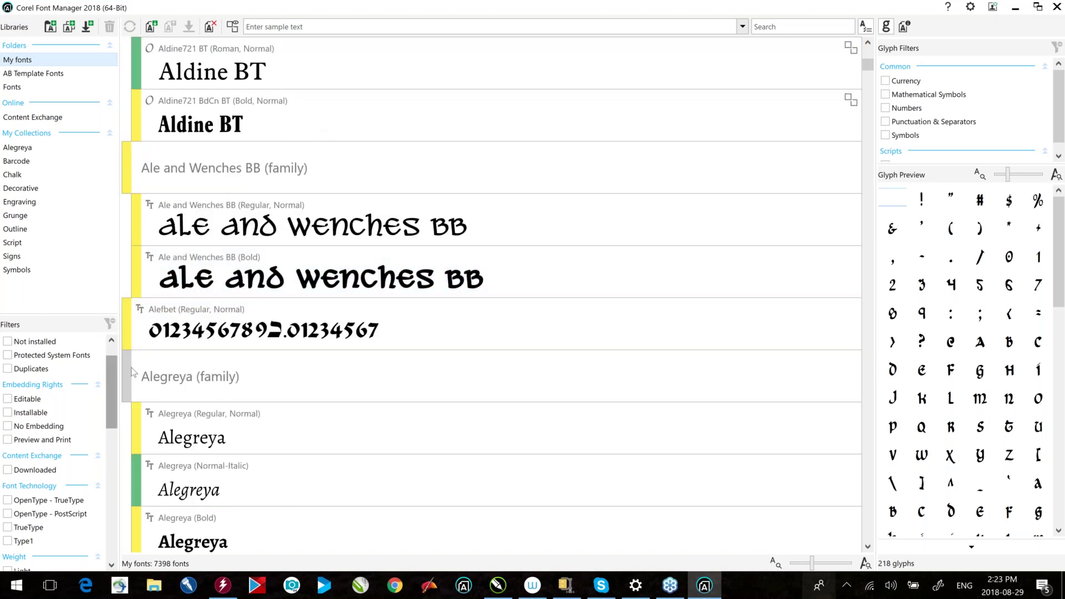
- Preview the glyphs of Ale and Wenches BB (Regular, Normal) and install the font
click(228, 233)
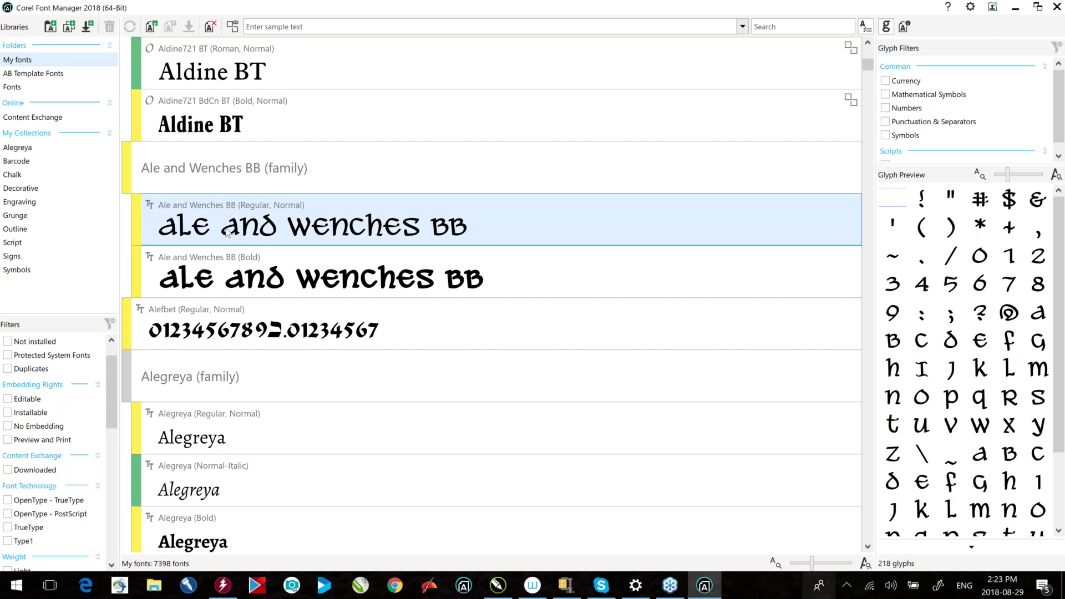
drag(242, 222, 254, 222)
right_click(254, 221)
key(Escape)
click(138, 221)
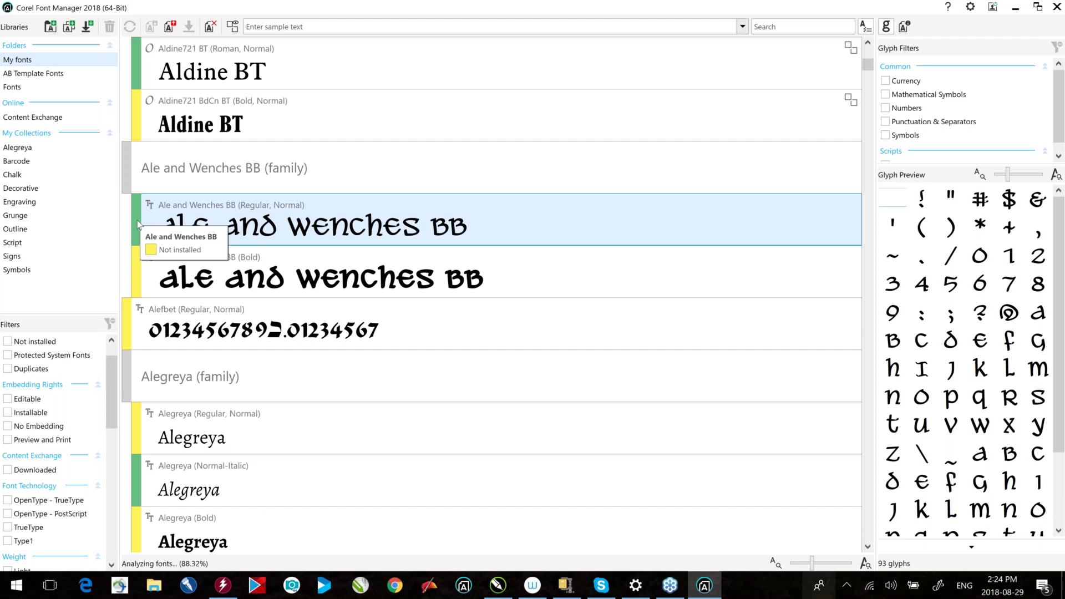
- Uninstall Ale and Wenches BB (Regular, Normal), check its available commands again and select its font family
right_click(168, 210)
click(228, 231)
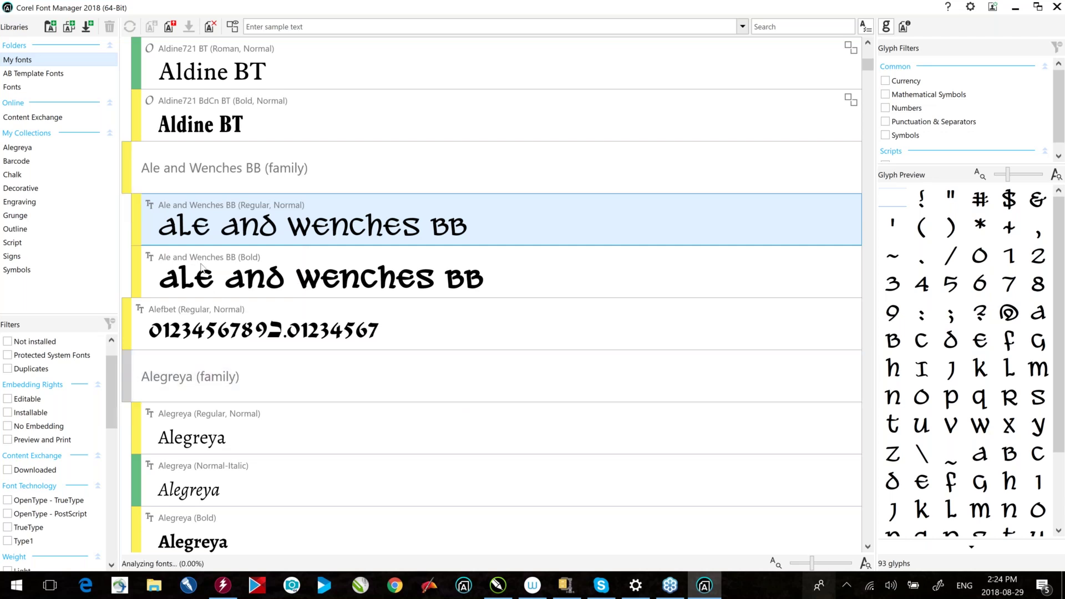
right_click(286, 227)
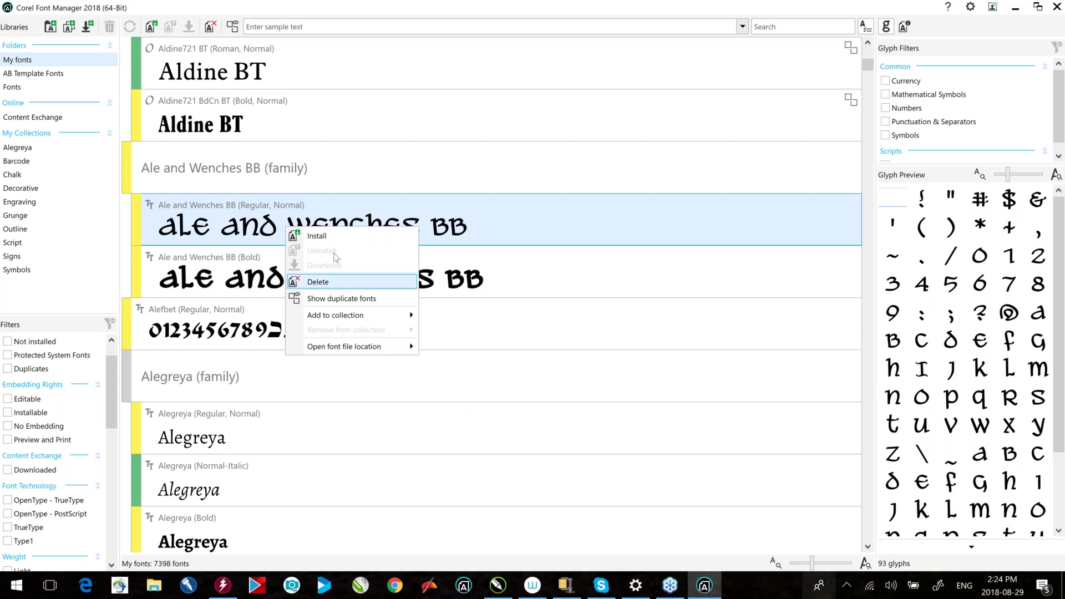
click(361, 160)
click(148, 143)
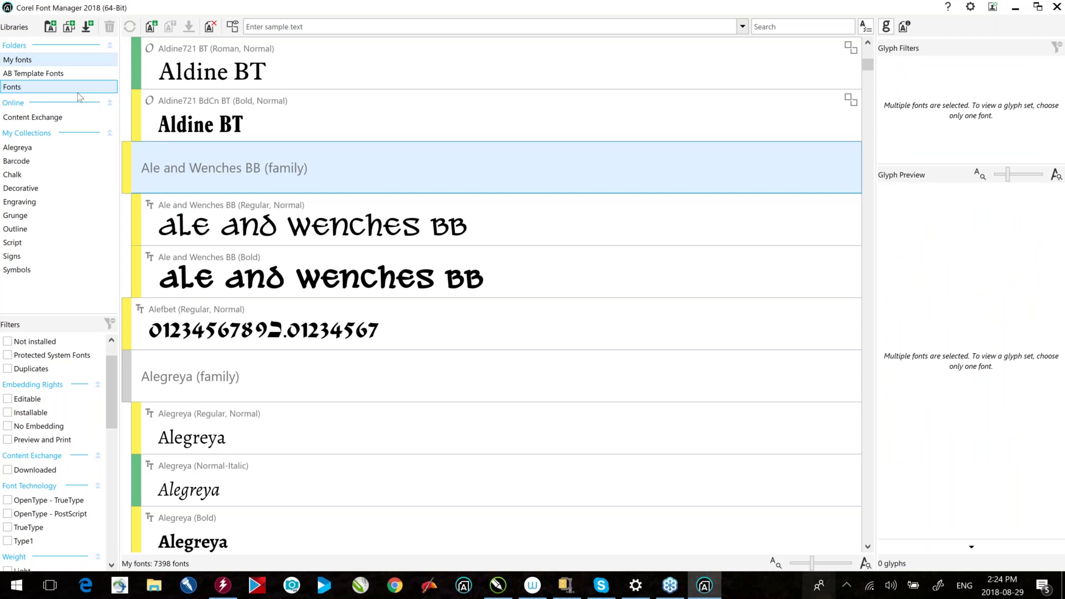
- Look through the online Content Exchange fonts down to the Aldine721 BT and Algol Rg entries and back to Agincourt Com
click(35, 119)
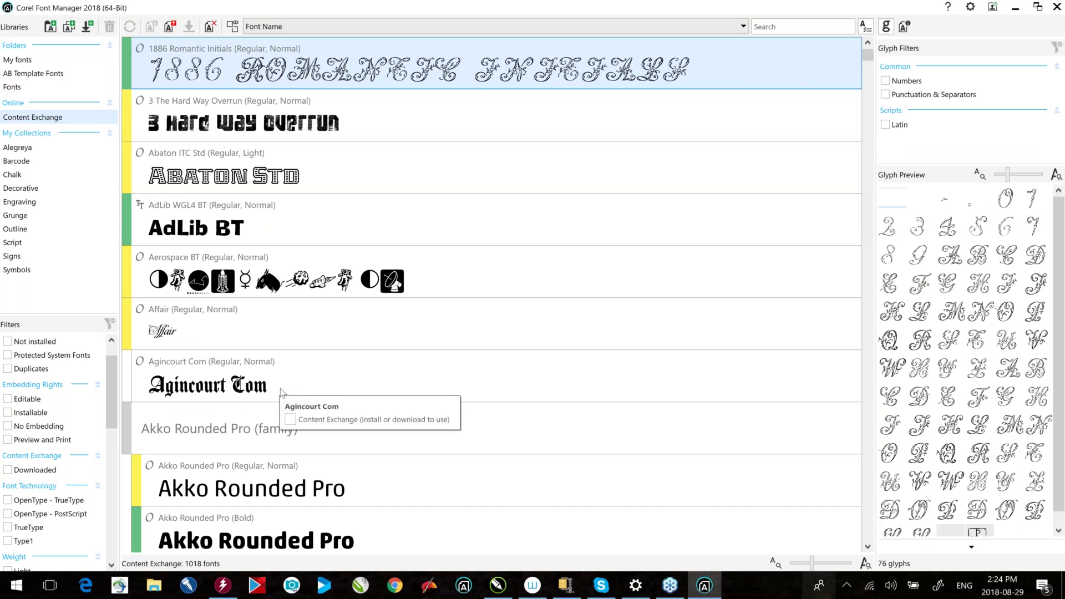
scroll(281, 388, down, 3)
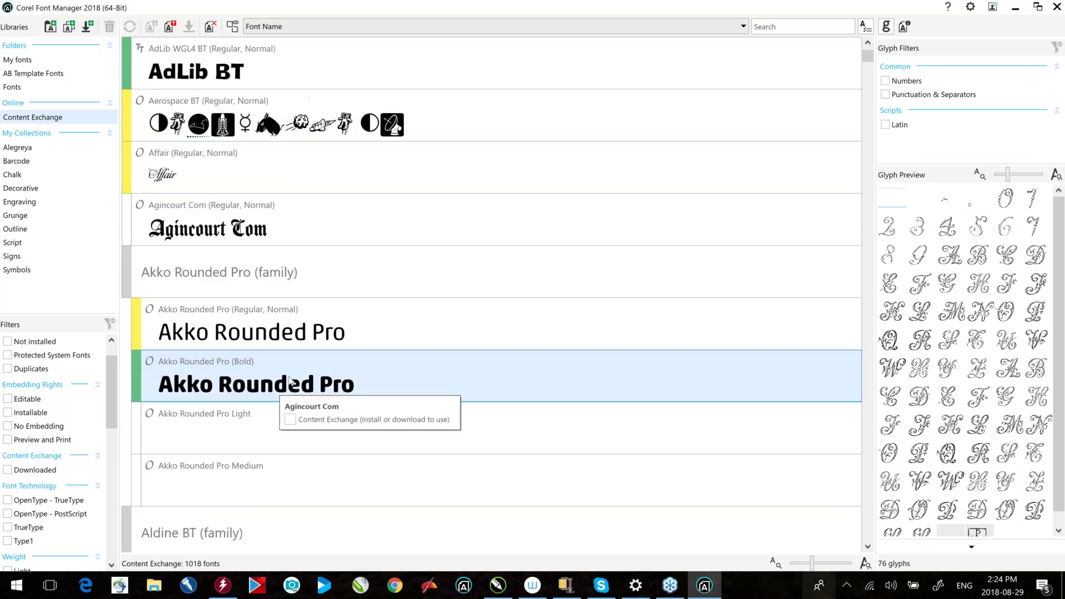
scroll(289, 381, down, 10)
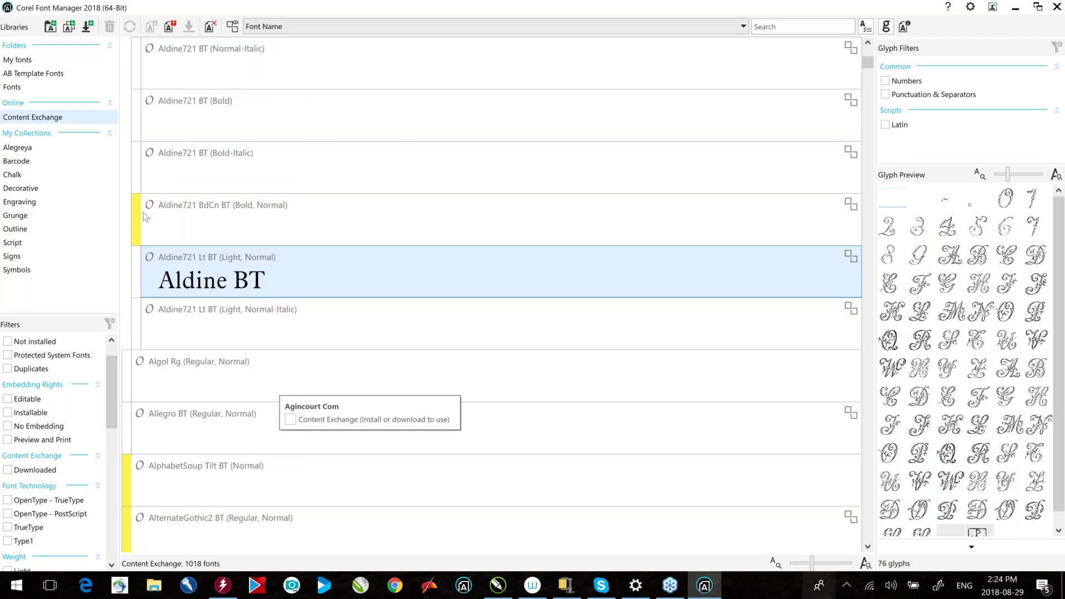
scroll(143, 216, up, 3)
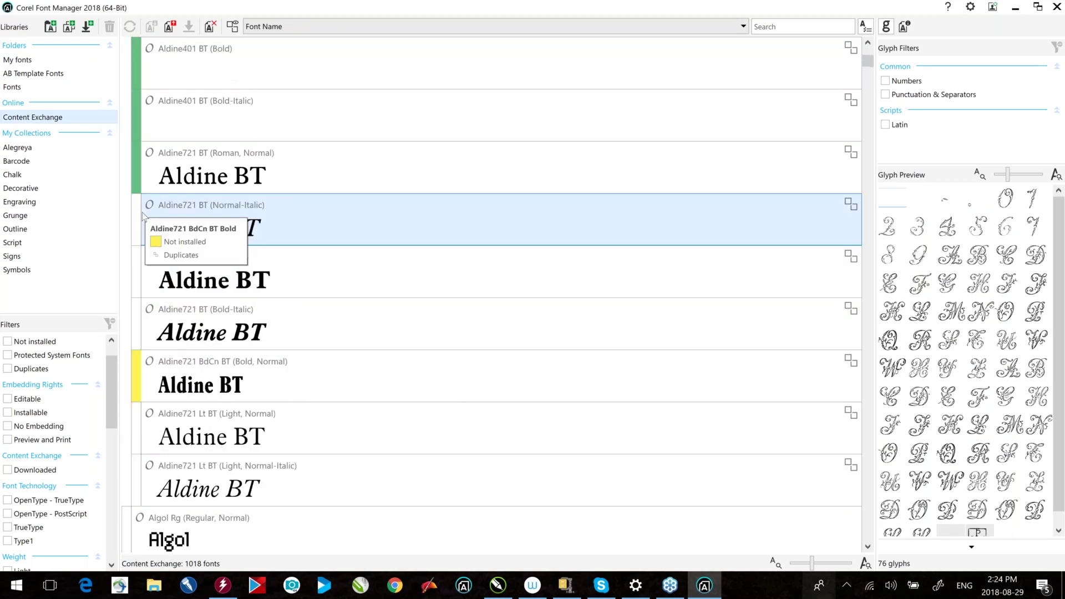
scroll(143, 216, up, 10)
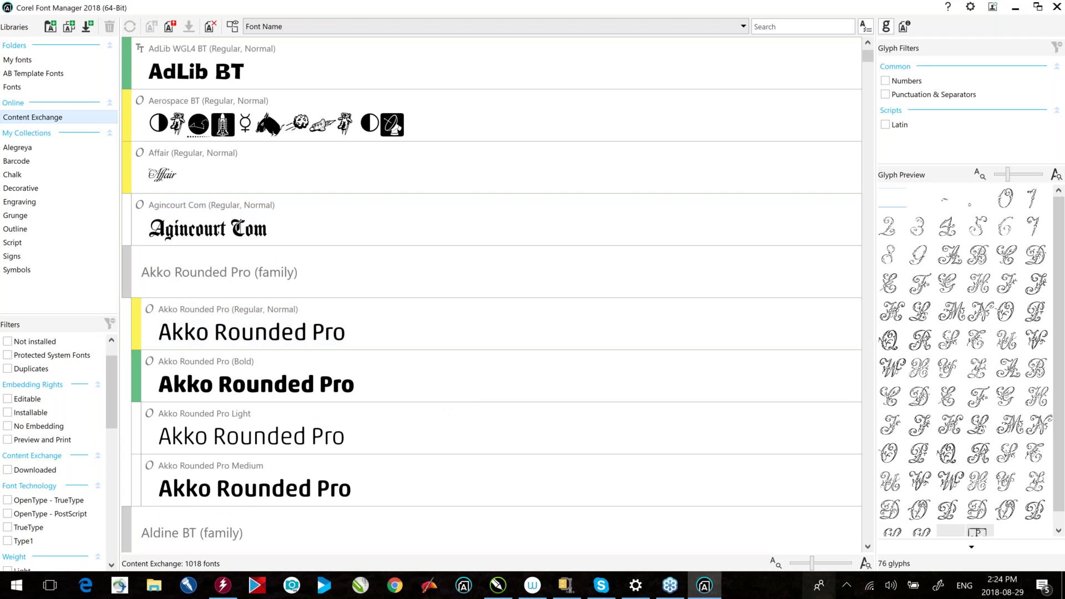
- Download the Agincourt Com (Regular, Normal) font from Content Exchange and install it
right_click(254, 210)
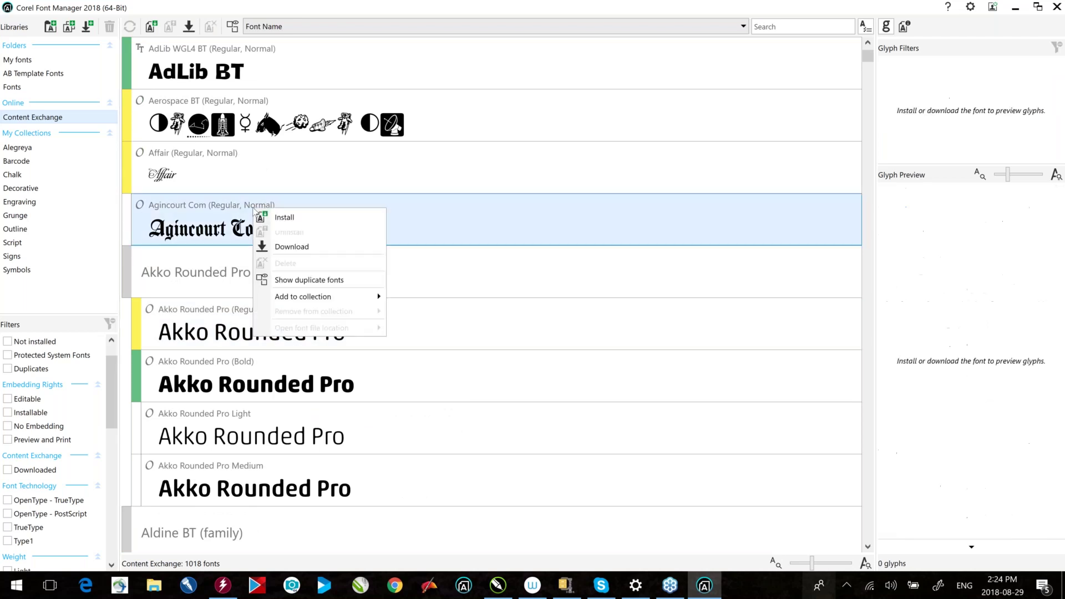
click(300, 248)
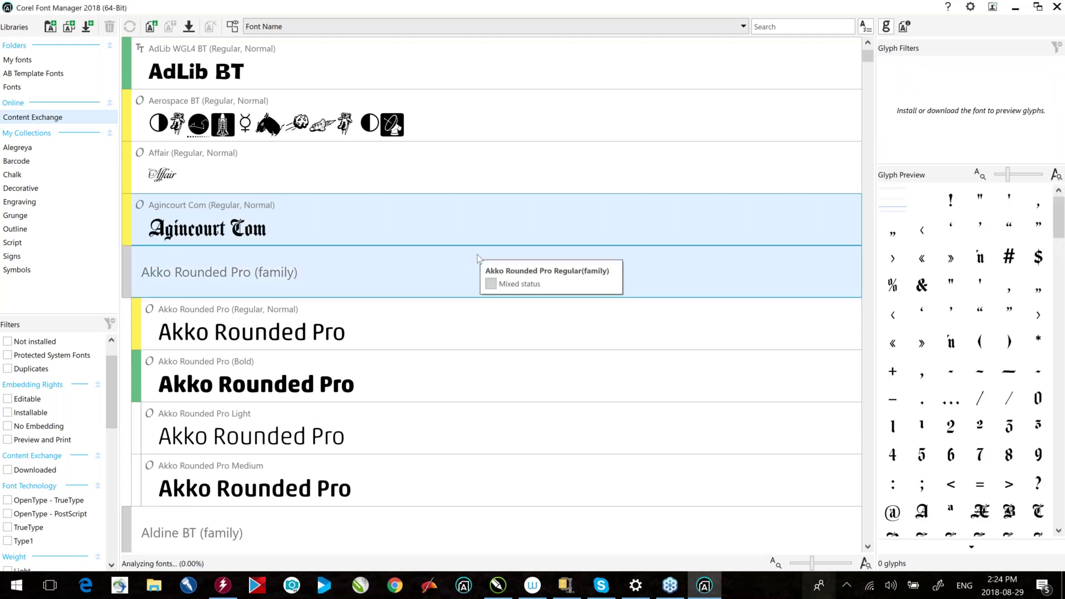
right_click(265, 221)
key(Escape)
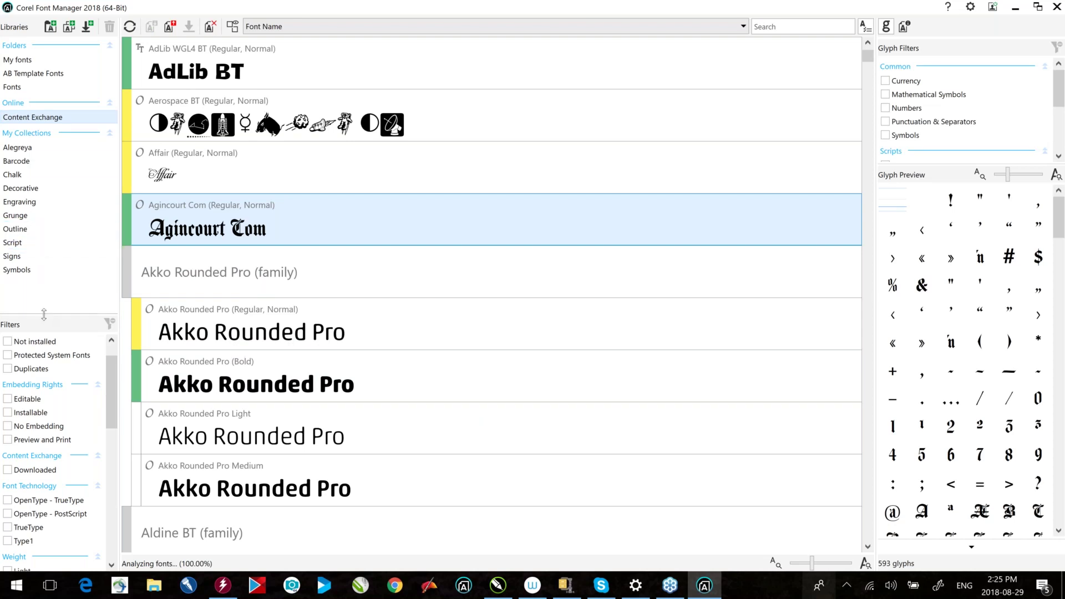
- Enlarge the font filters list and show only the installed fonts in Content Exchange and in My fonts
drag(44, 313, 46, 206)
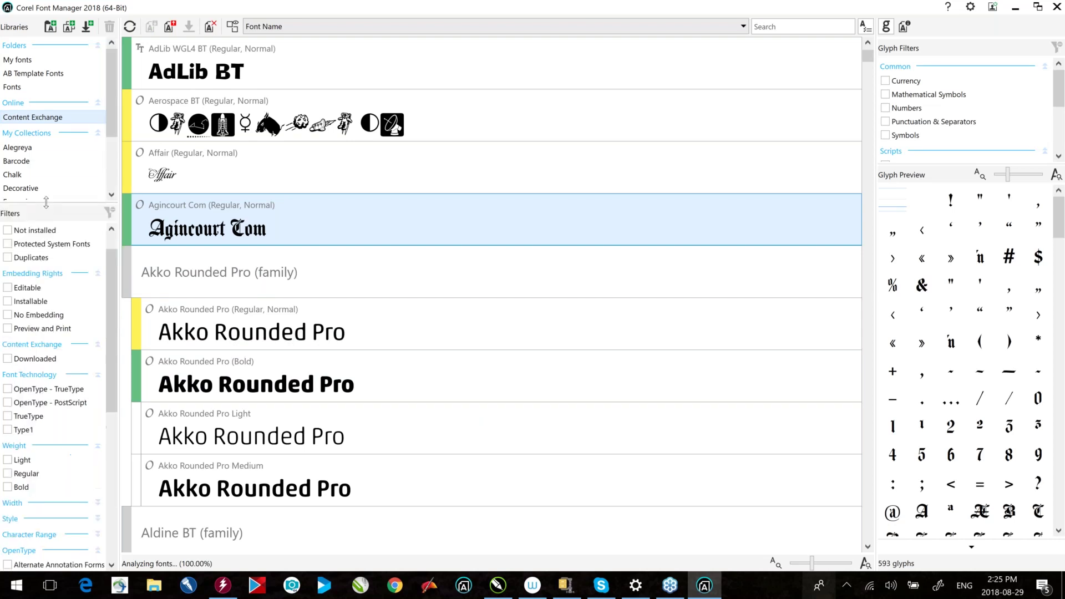
scroll(109, 272, up, 1)
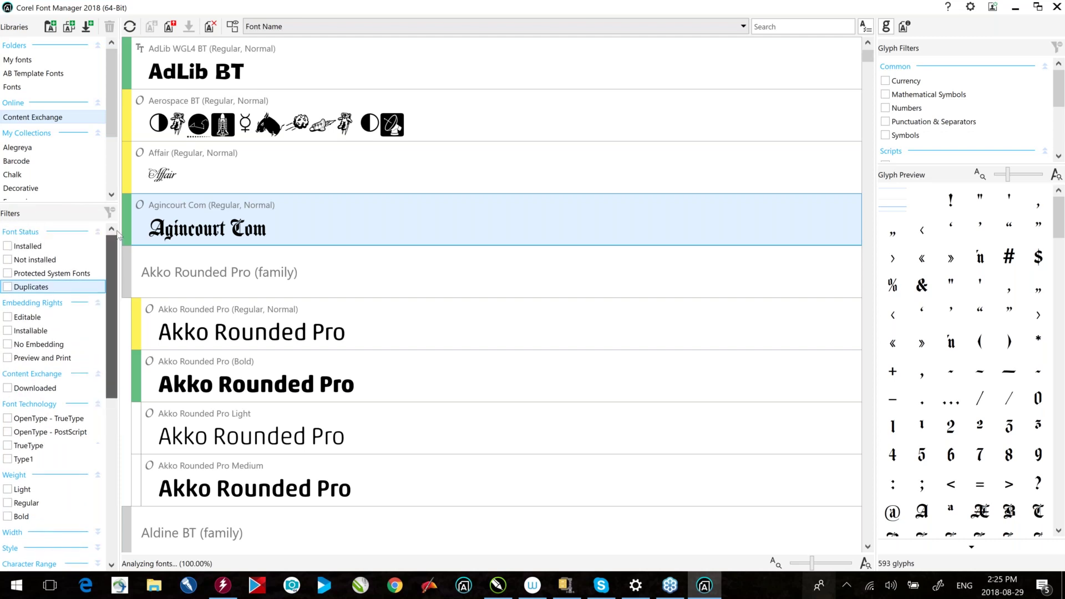
click(8, 245)
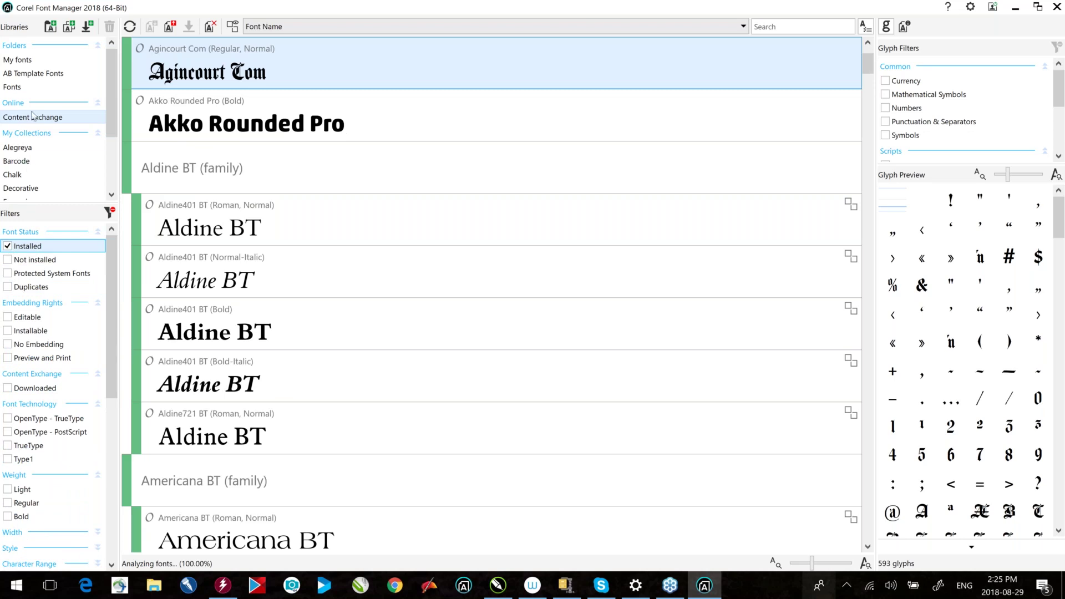
click(25, 61)
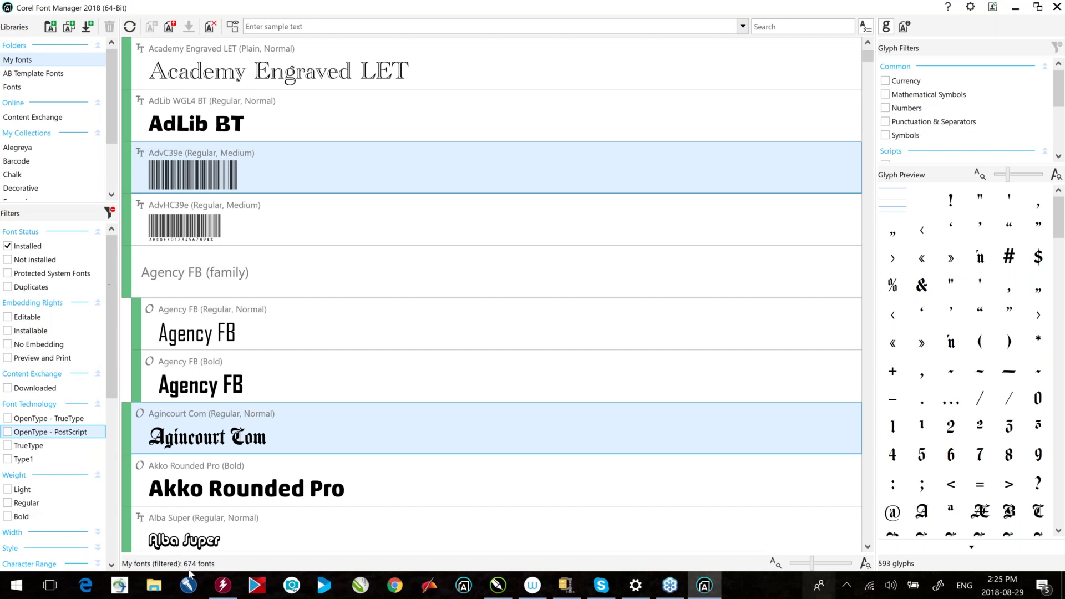
- Filter My fonts to fonts that are not installed and show only the Currency glyphs of AGLettericaCondensedLight (Oblique, Normal-Italic)
click(7, 249)
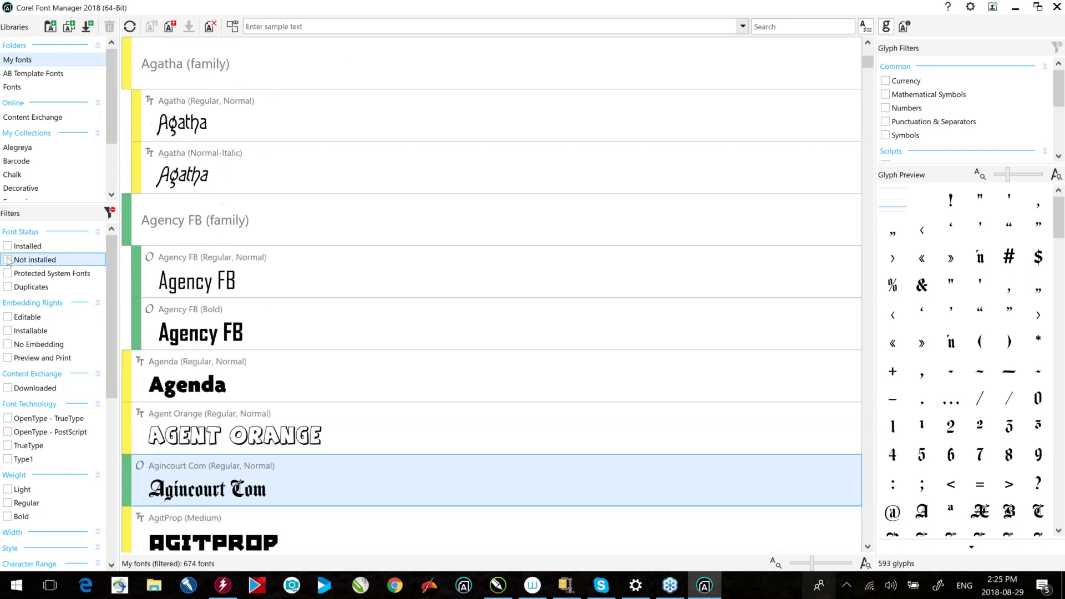
click(7, 259)
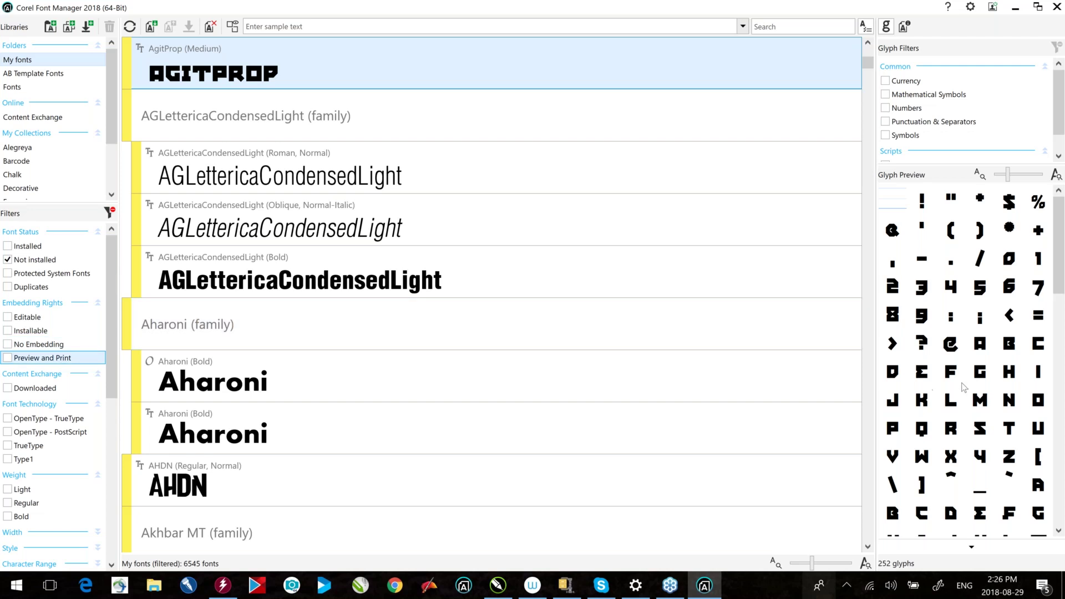
click(259, 237)
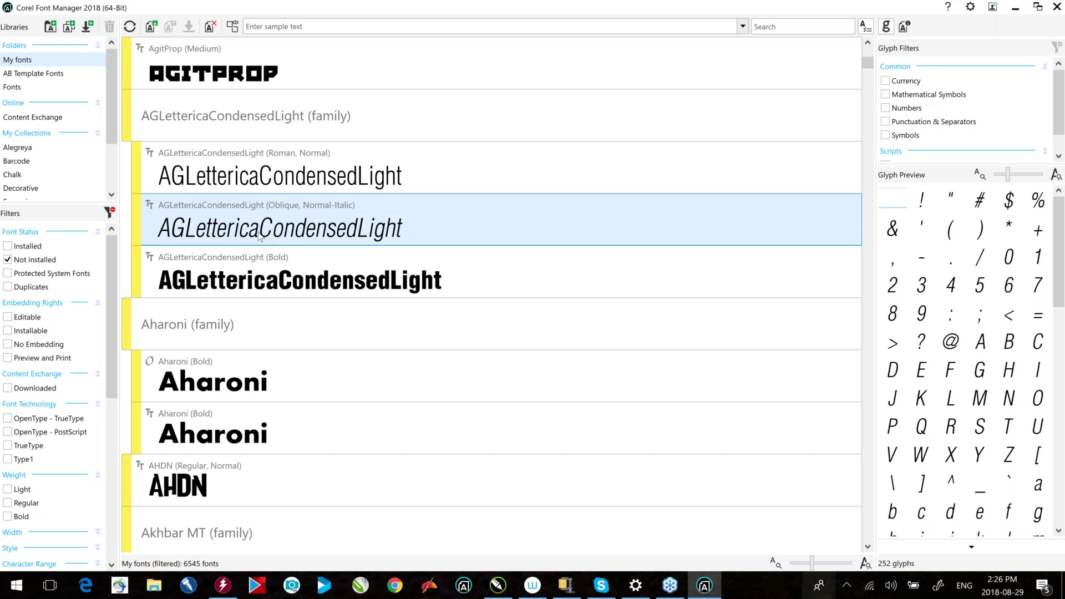
click(885, 81)
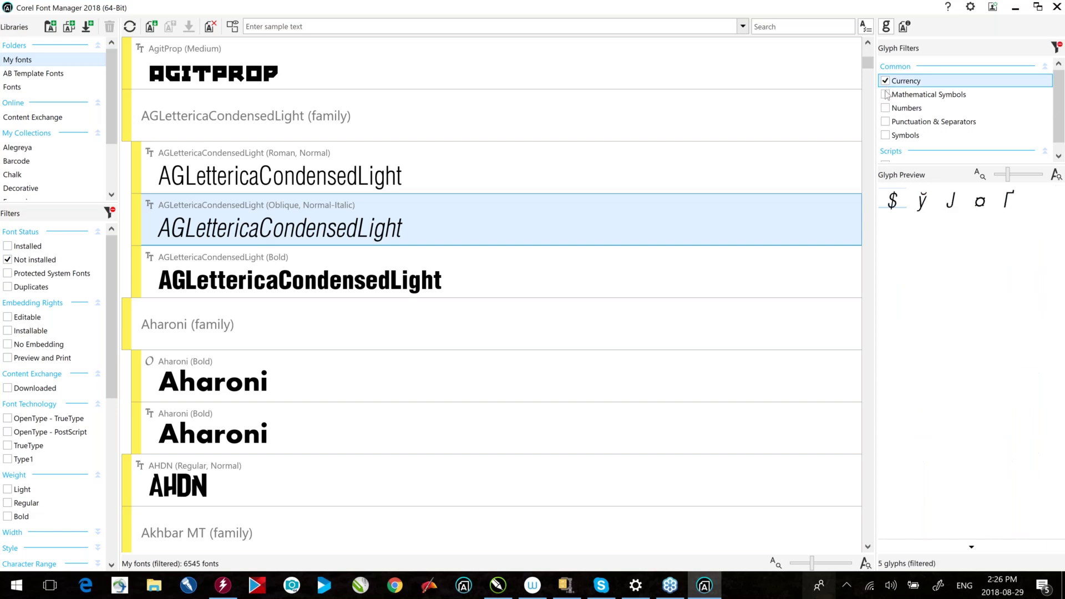
- Add Mathematical Symbols and Numbers to the glyph filters, and show the file details of the selected oblique font
click(885, 94)
click(894, 107)
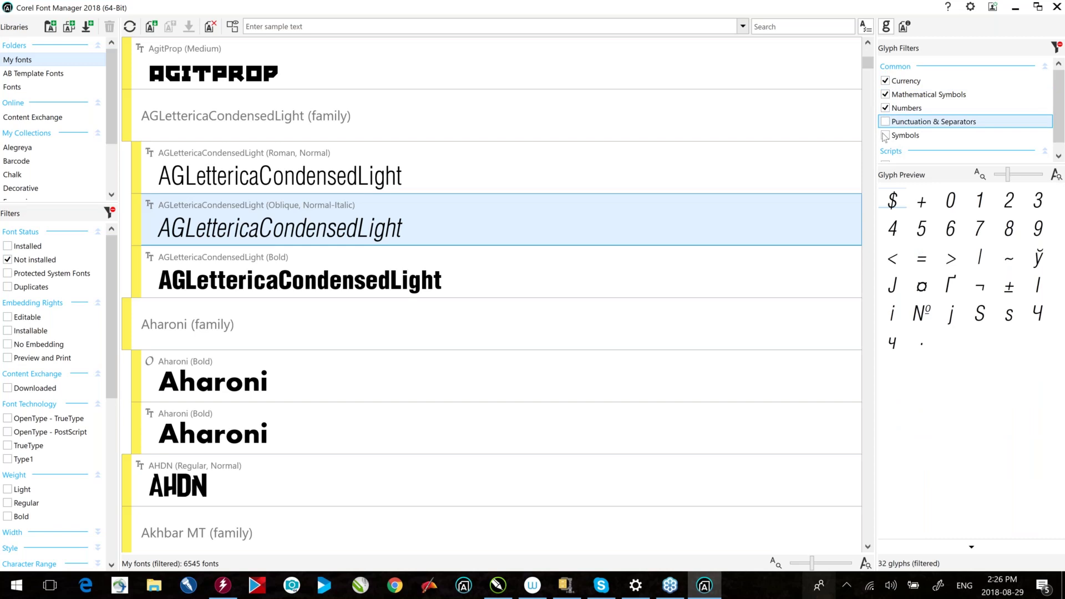
click(905, 27)
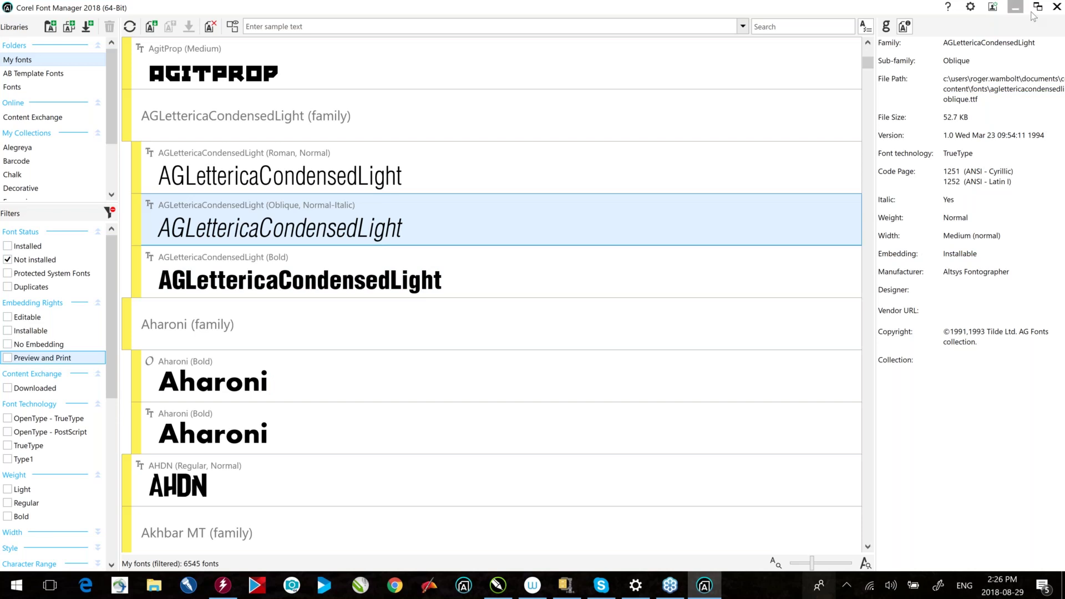
- Close Corel Font Manager to return to the CorelDRAW document, and undo the last change there
click(1057, 8)
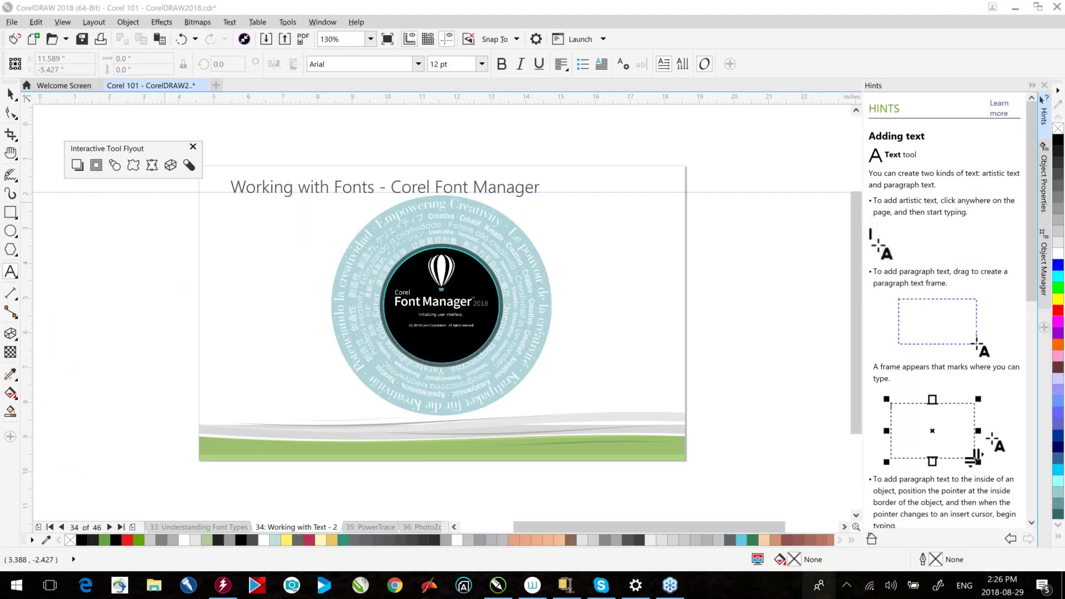
click(11, 93)
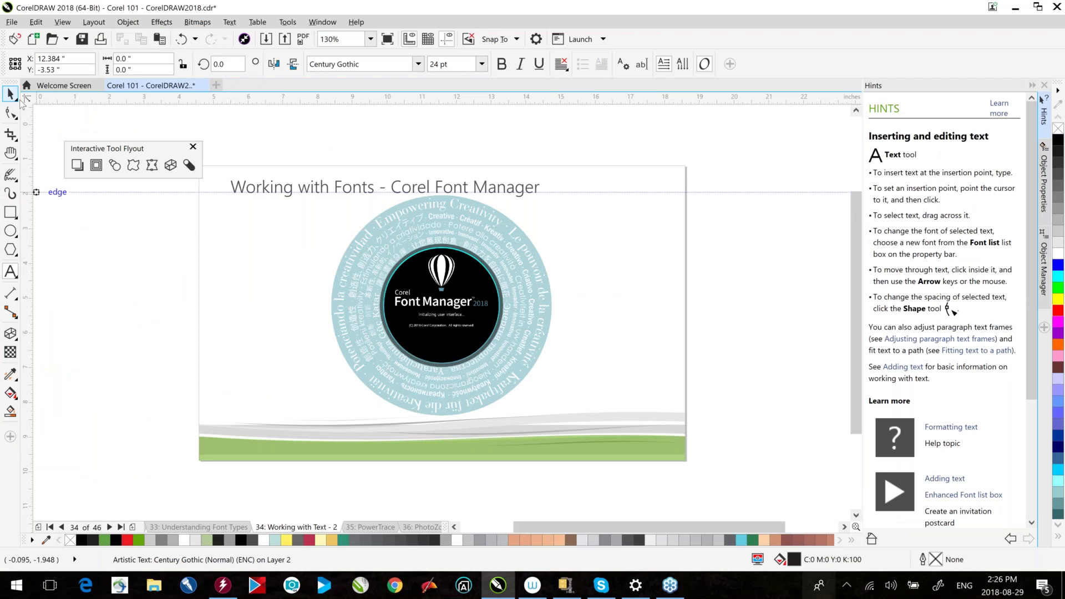
key(ctrl+z)
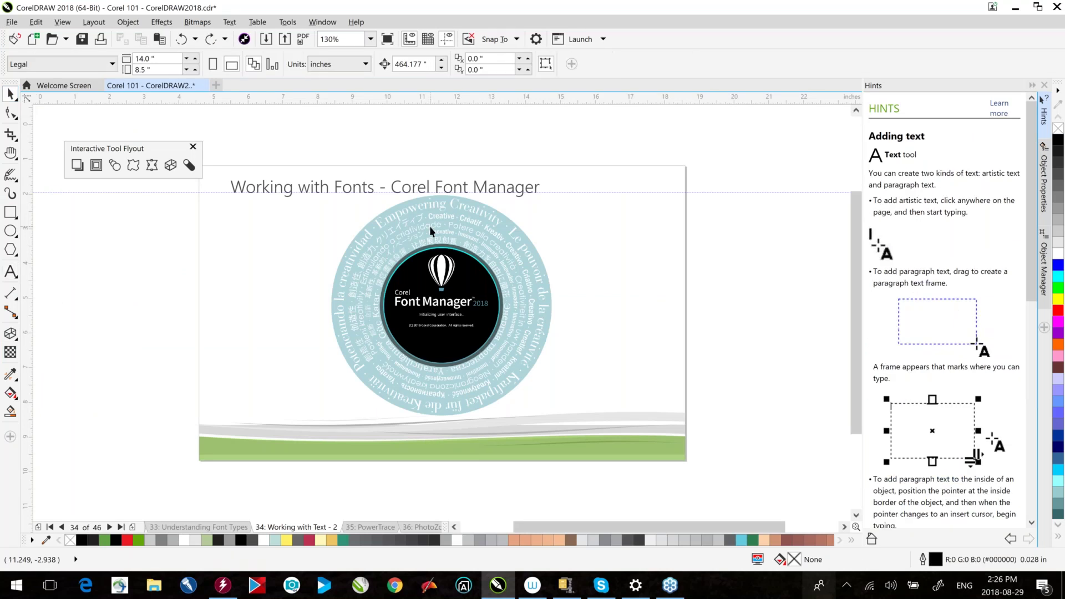
- Deselect the locked circular Font Manager graphic and go to page 35, PowerTrace
right_click(506, 238)
click(628, 221)
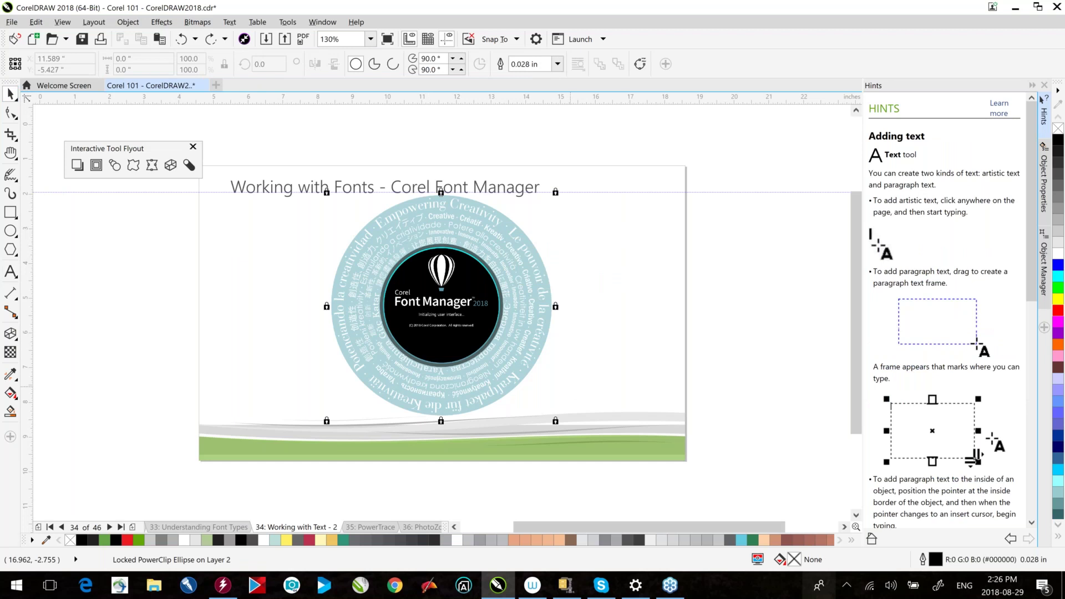
click(178, 350)
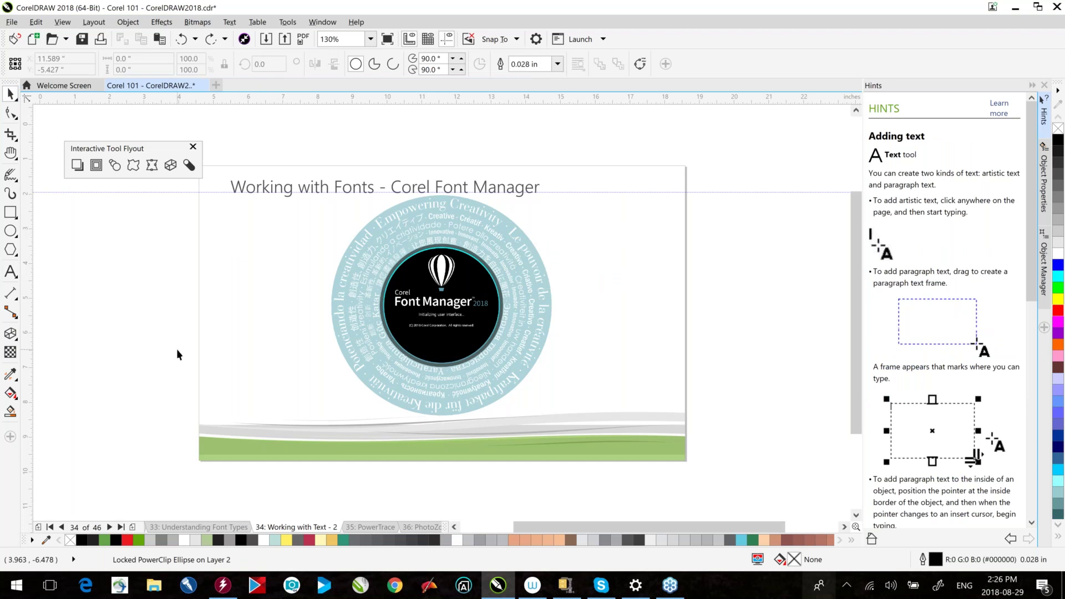
key(Page_Down)
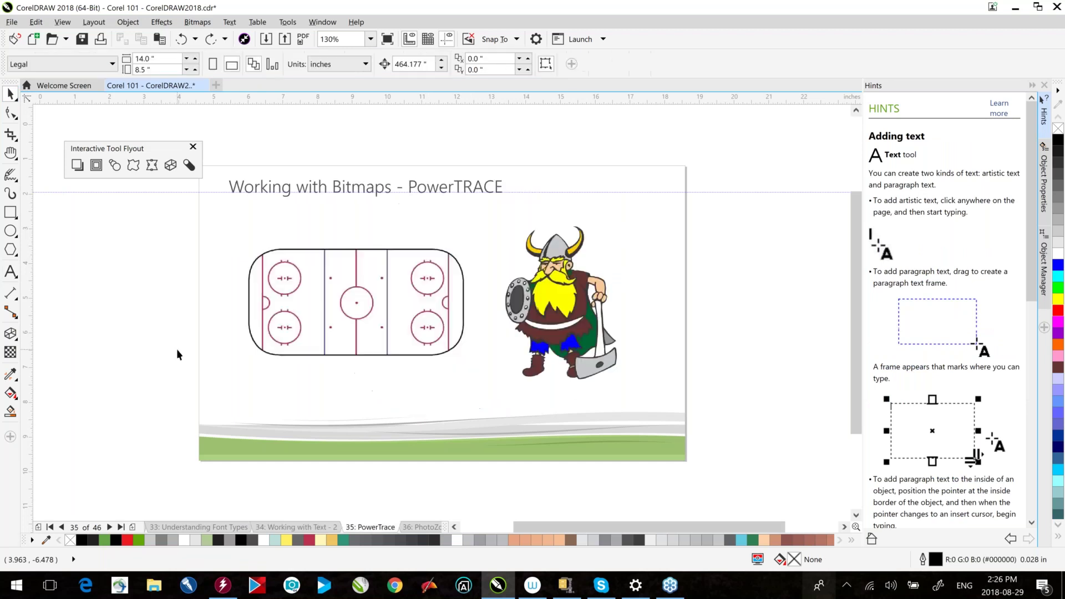
- Restore the full-color page view and open a Clipart outline trace of the Viking bitmap
click(557, 281)
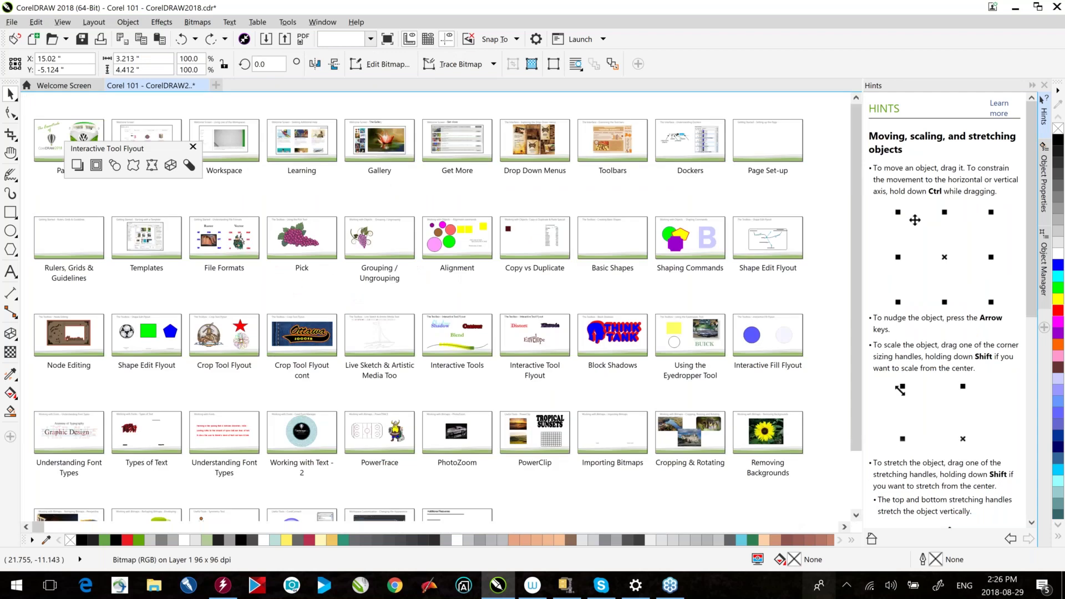
scroll(274, 434, down, 2)
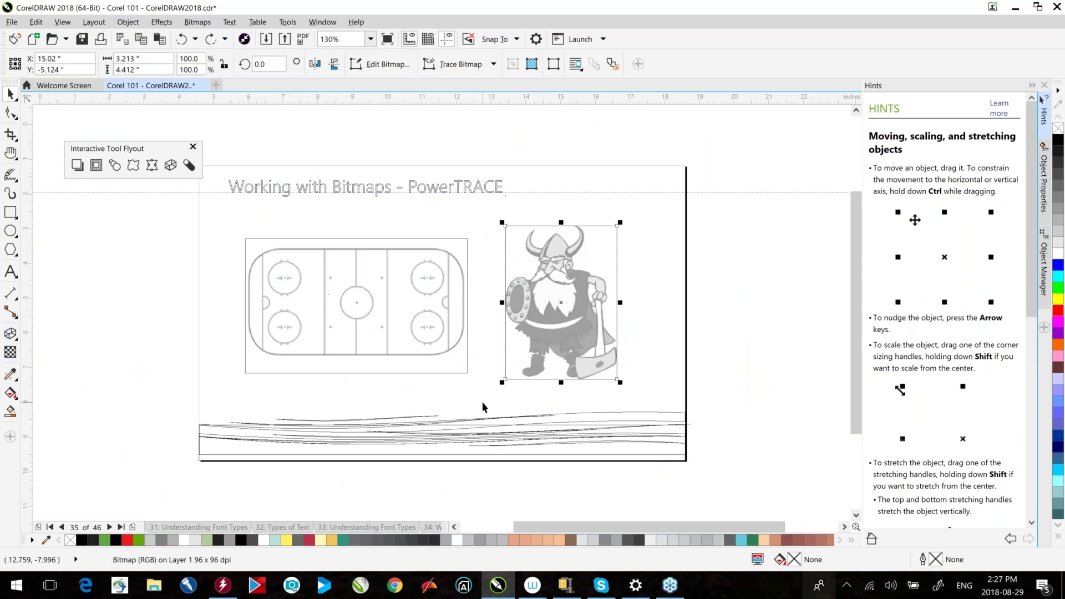
key(shift+F9)
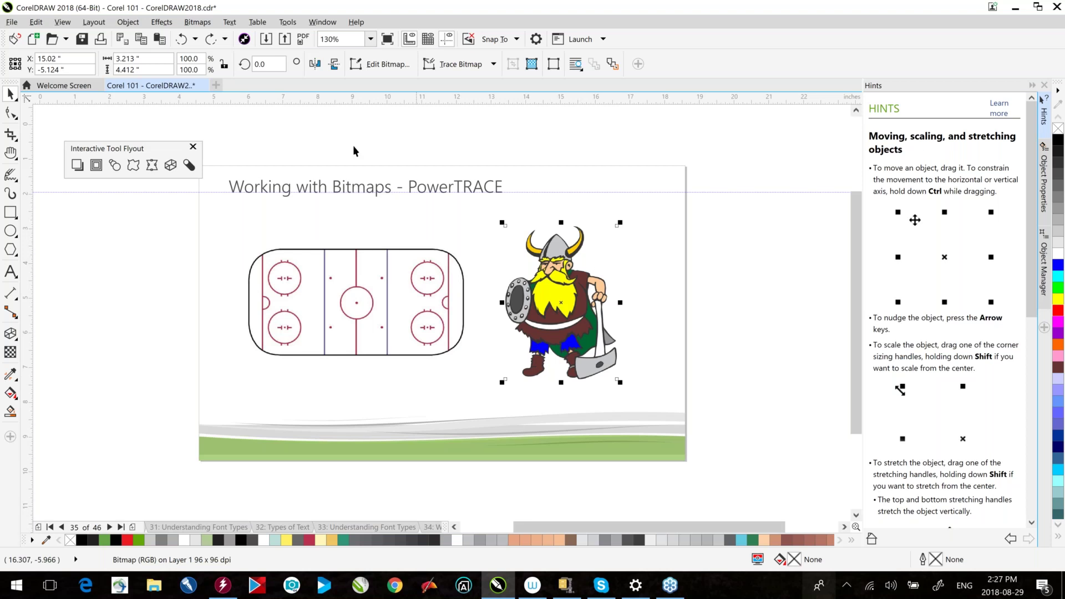
click(465, 64)
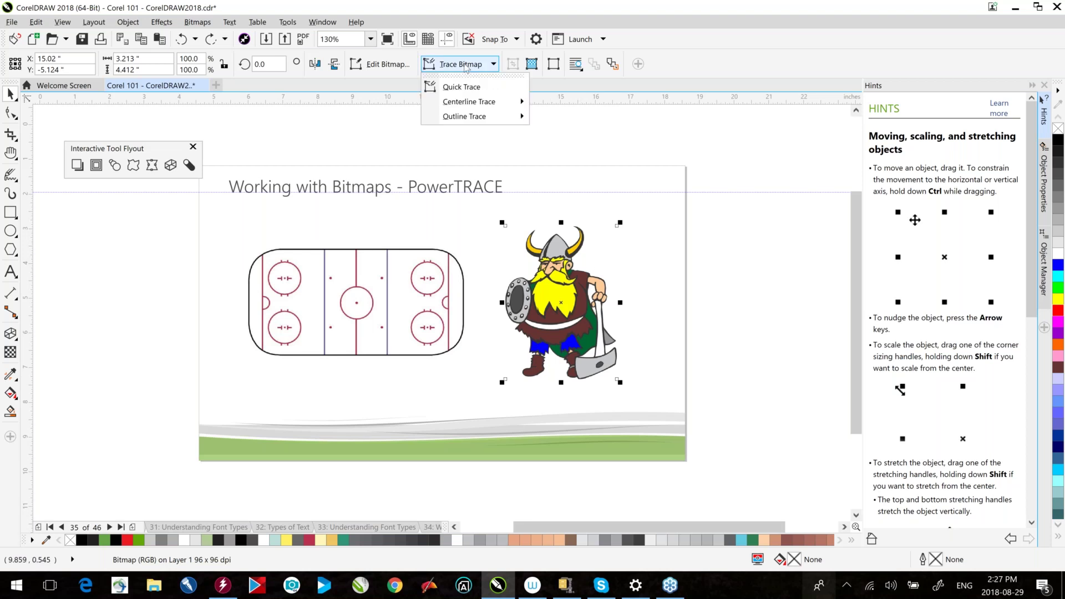
mouse_move(480, 104)
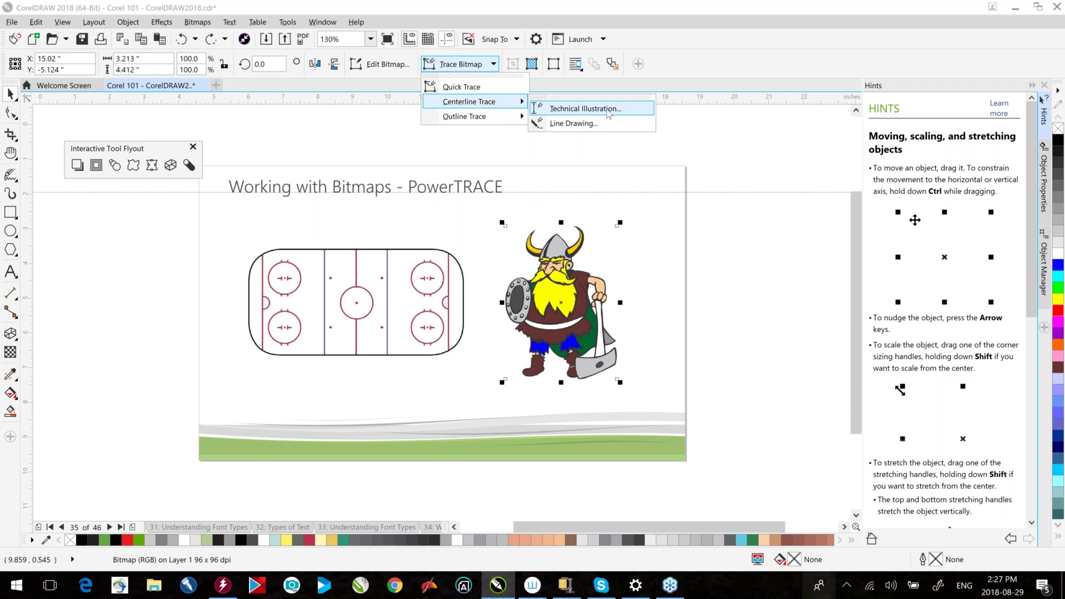
mouse_move(448, 121)
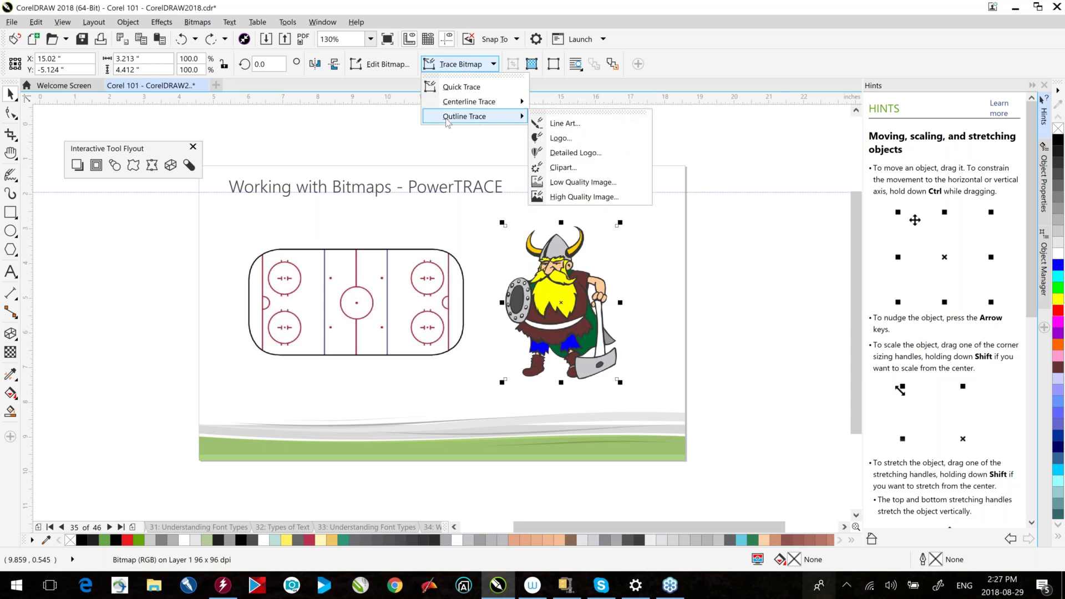
click(563, 167)
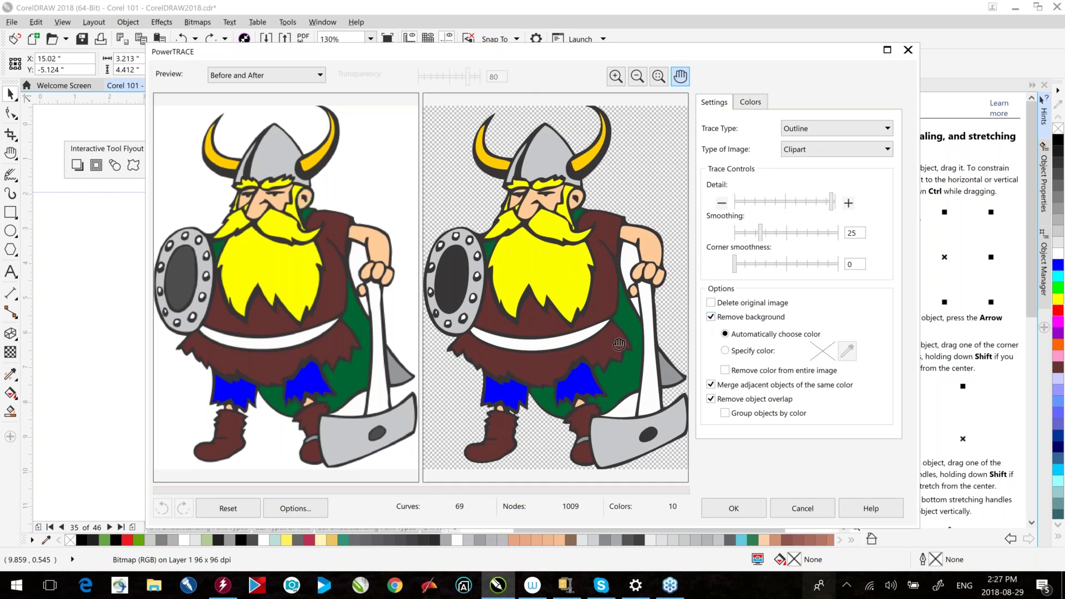
- Set background removal to a specified color, sampling the white areas enclosed between the Viking's body, arm and axe handle
click(724, 370)
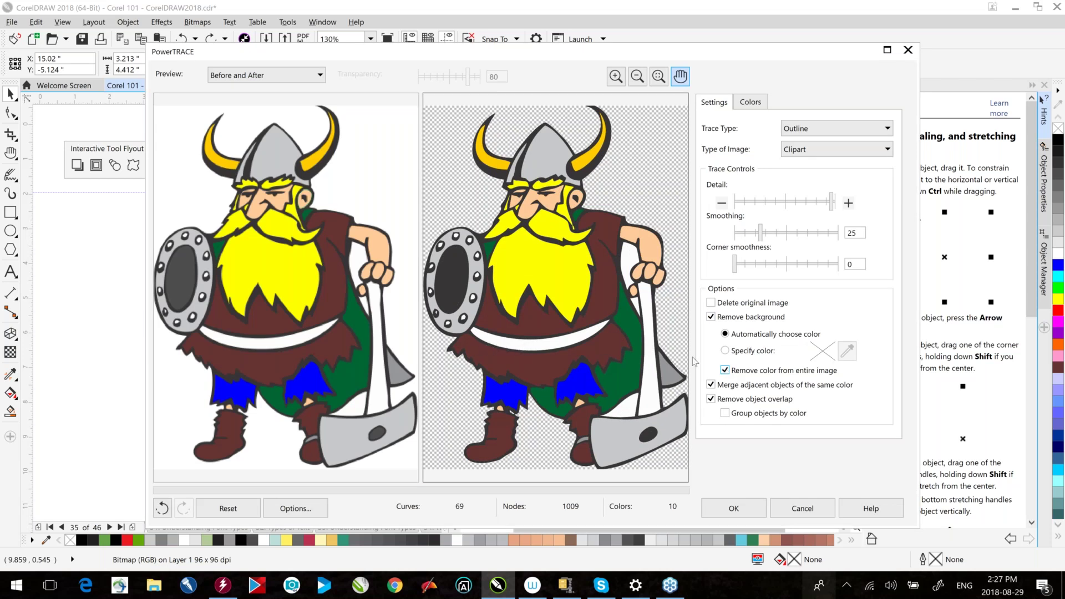
click(725, 370)
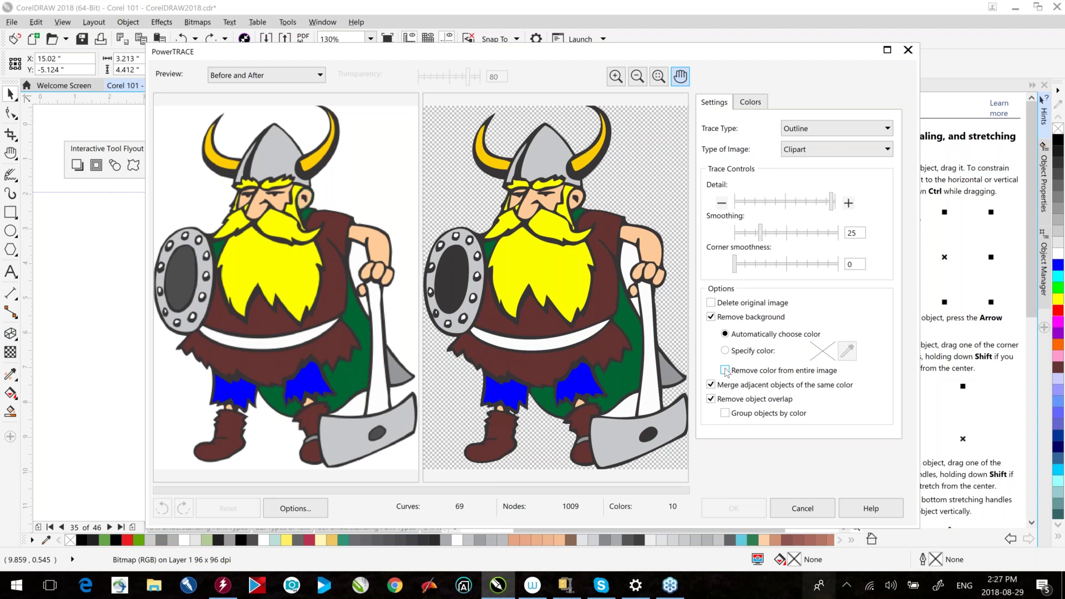
click(725, 351)
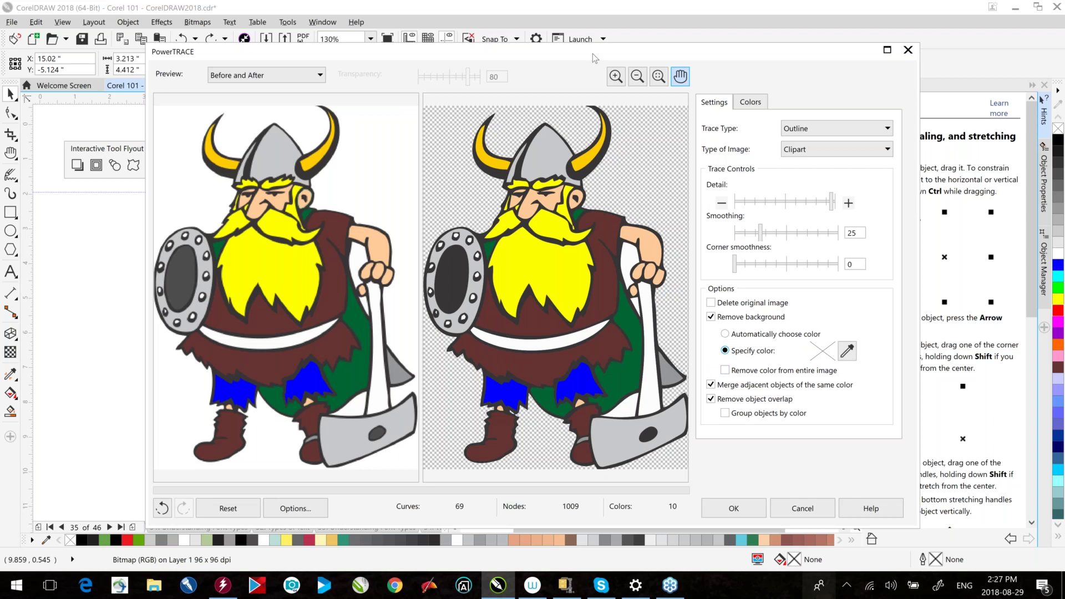
drag(592, 53, 511, 50)
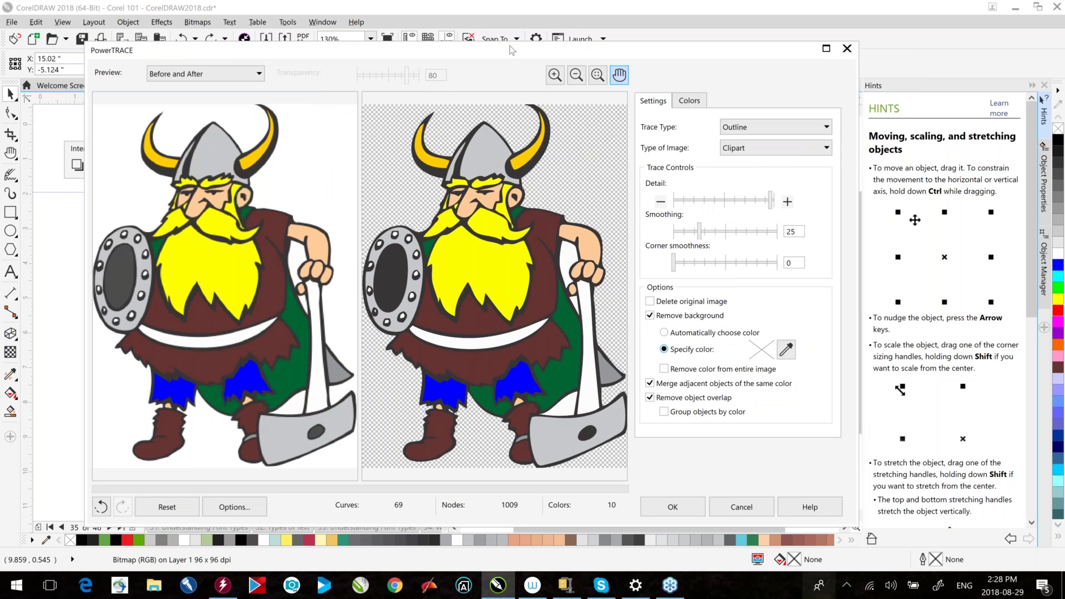
drag(510, 50, 494, 59)
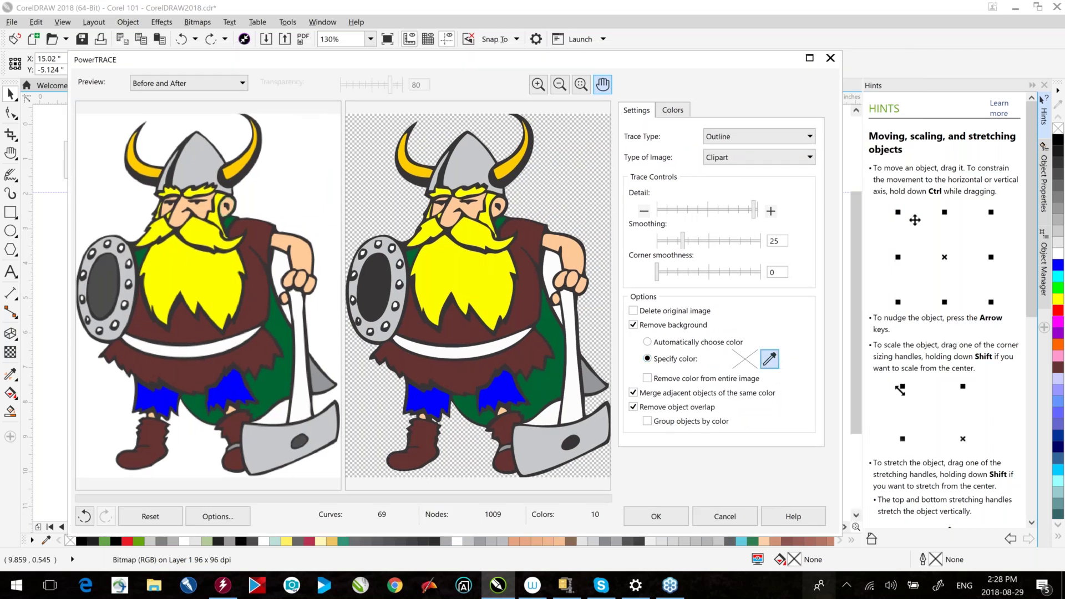
click(552, 259)
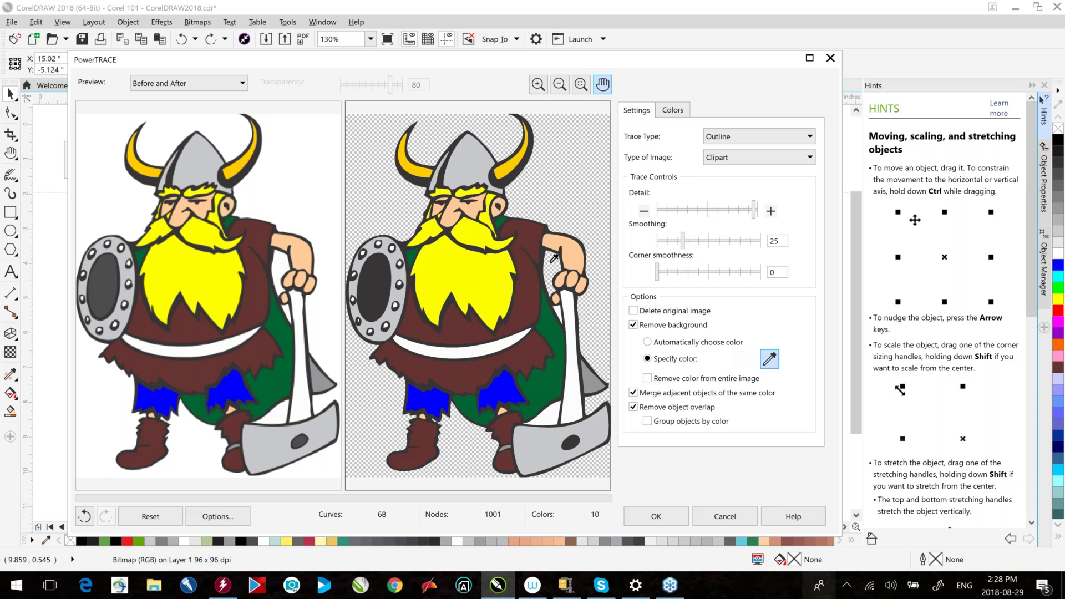
click(559, 309)
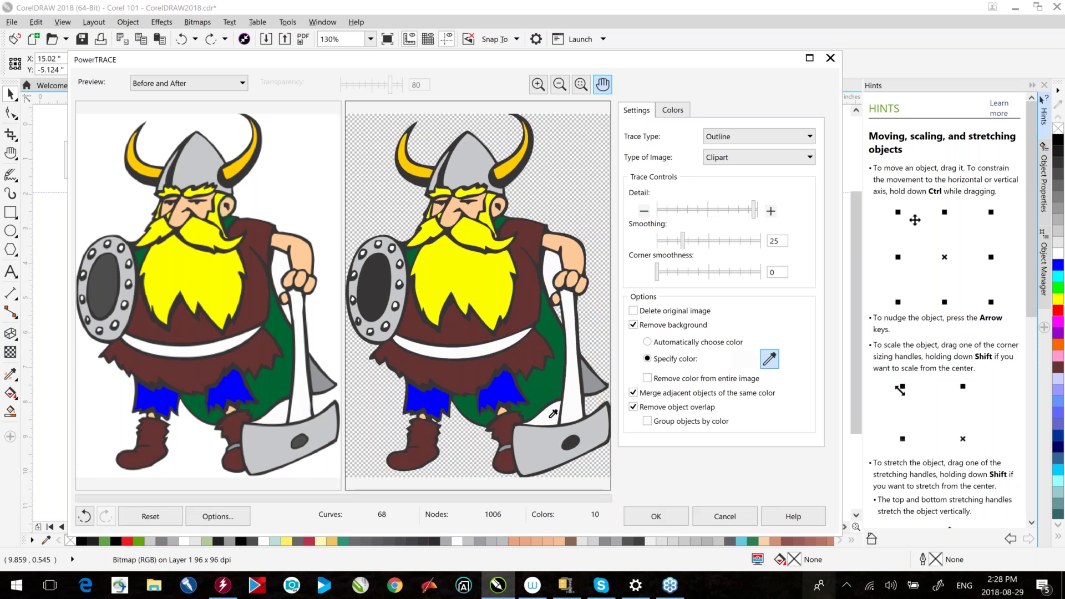
click(560, 308)
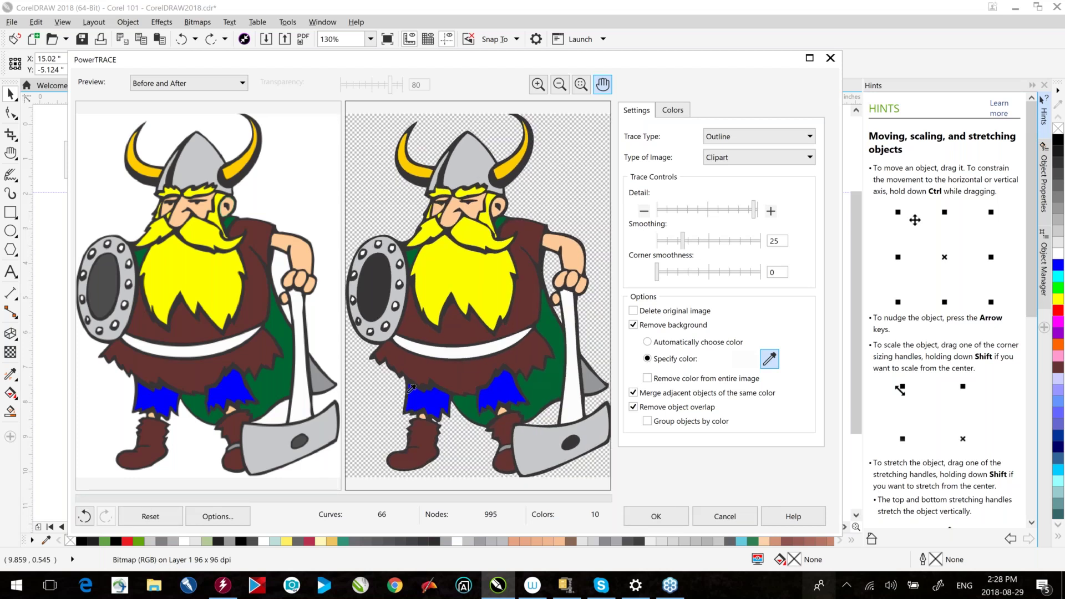
- Merge the trace colors R254 G254 B0 and R254 G204 B0, and enable Group objects by color
click(672, 110)
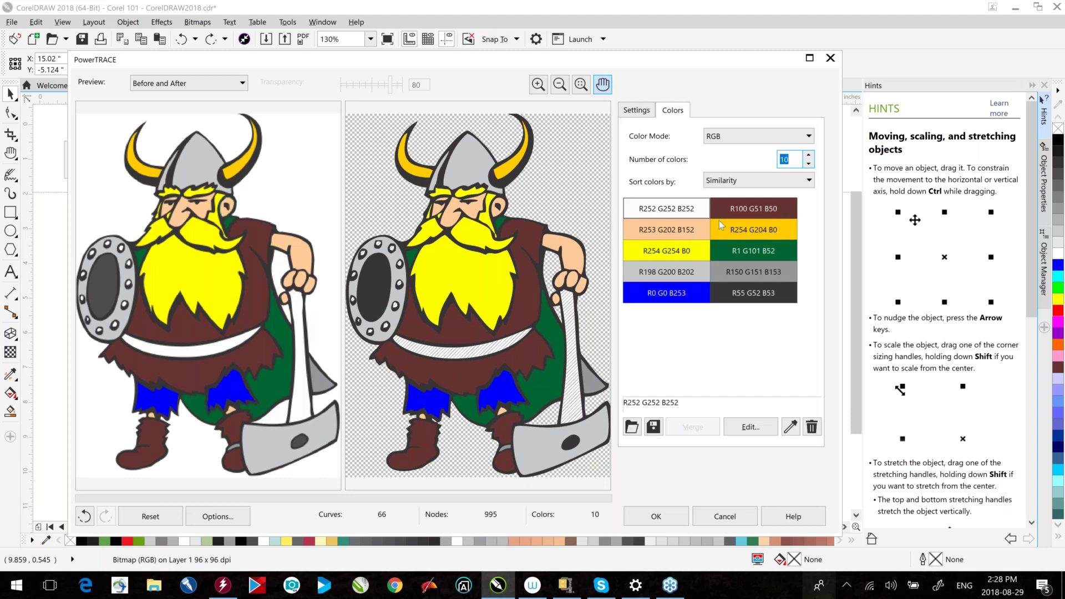
click(666, 254)
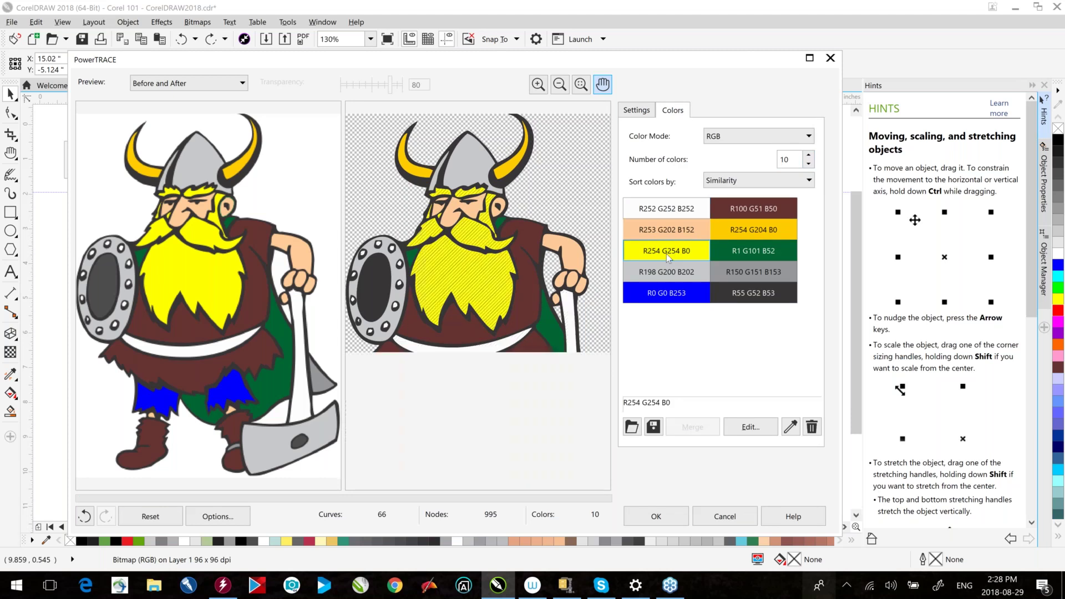
click(693, 427)
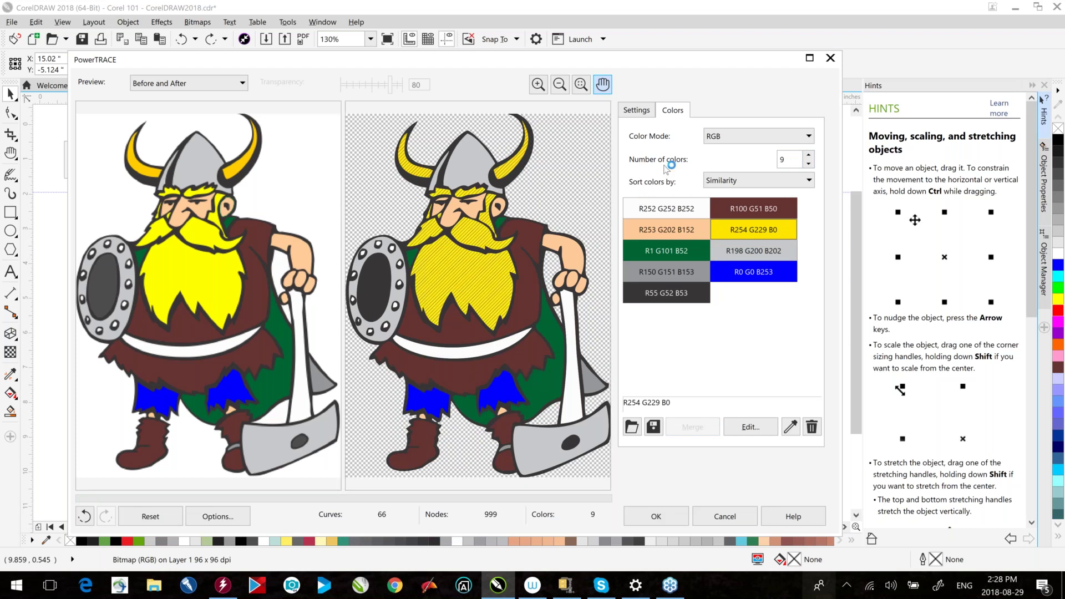
click(636, 110)
click(647, 421)
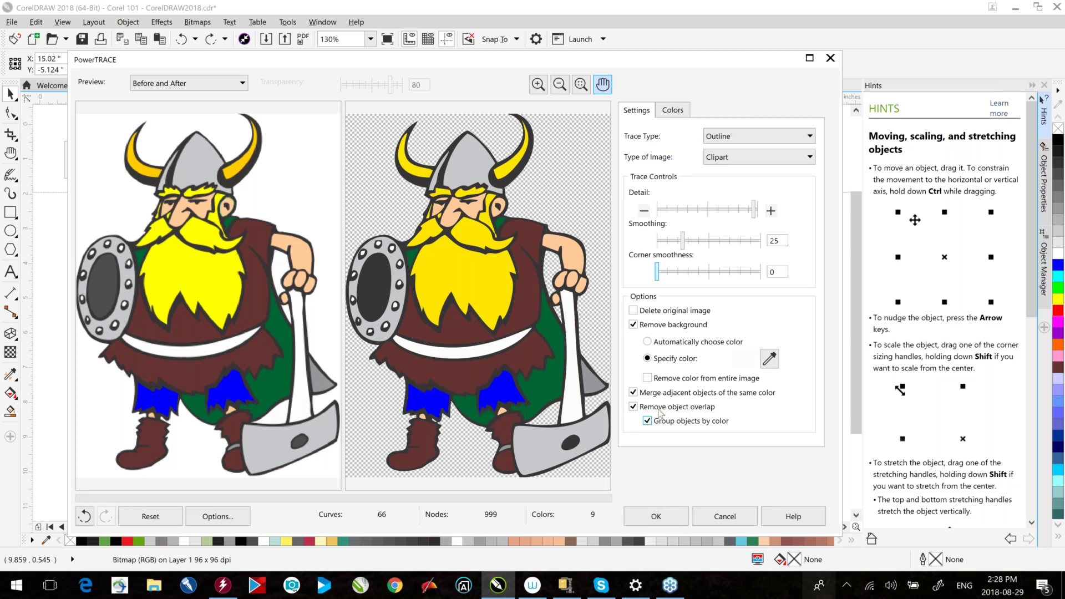
- Review the available color modes, keep RGB and accept the Viking trace
click(680, 111)
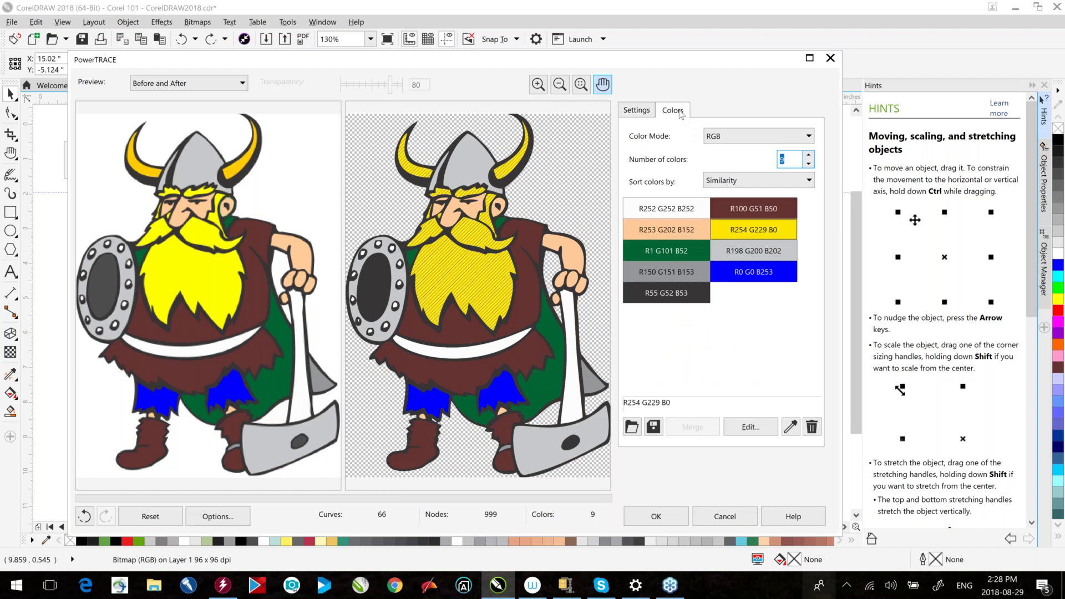
click(776, 136)
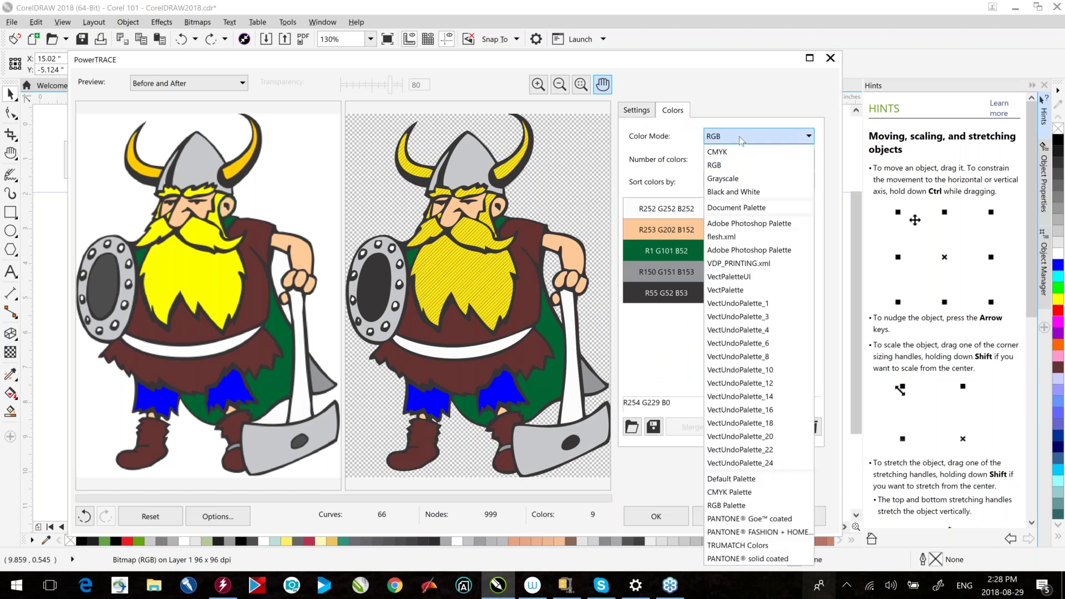
click(689, 147)
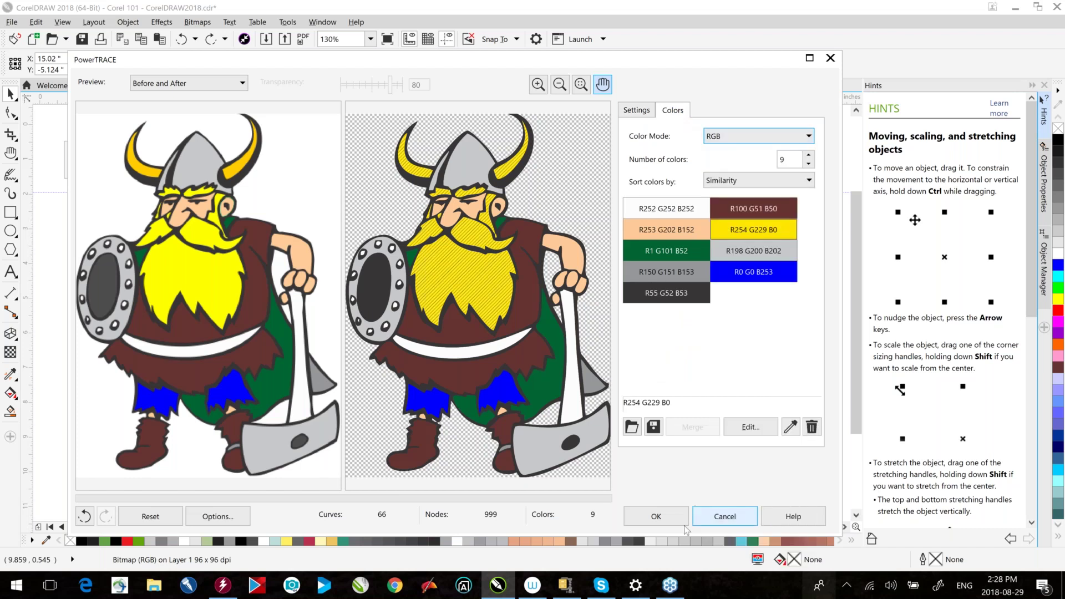
click(656, 516)
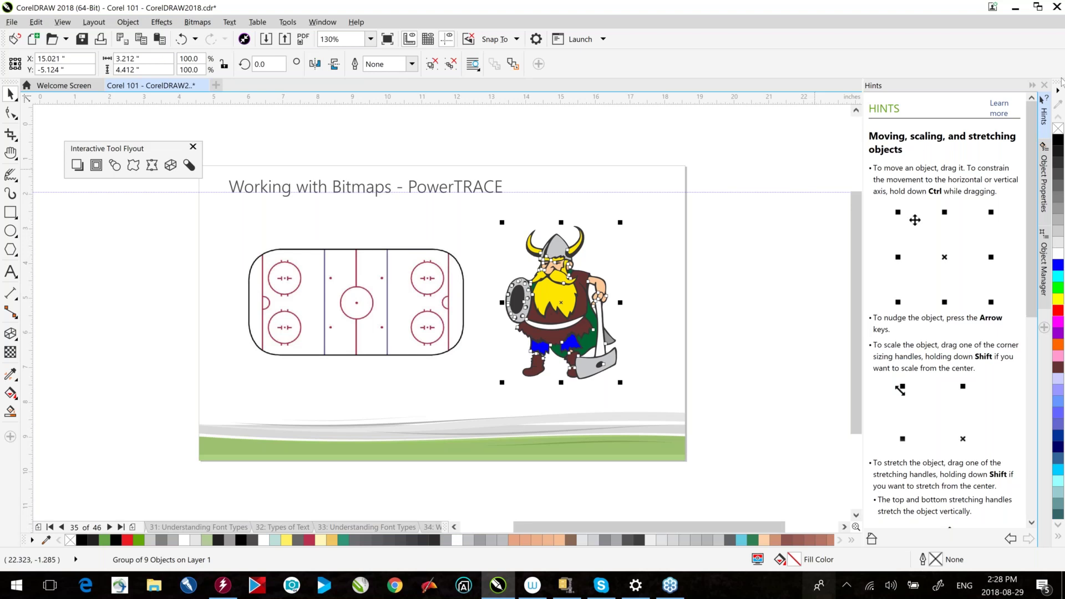
- Expand the traced Viking group in the Object Manager and examine its color subgroups
click(1045, 256)
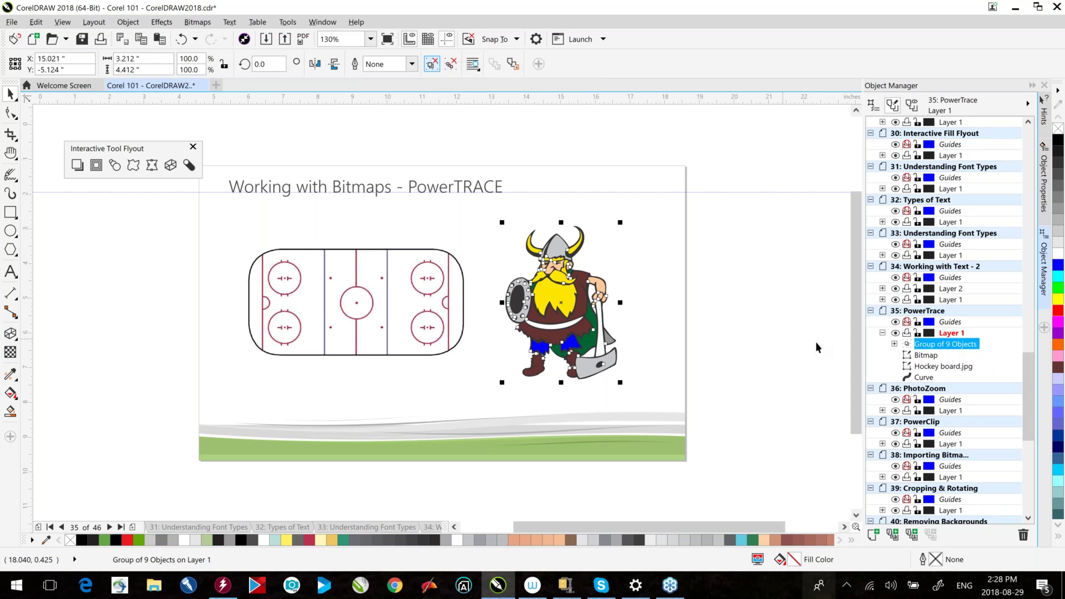
click(894, 344)
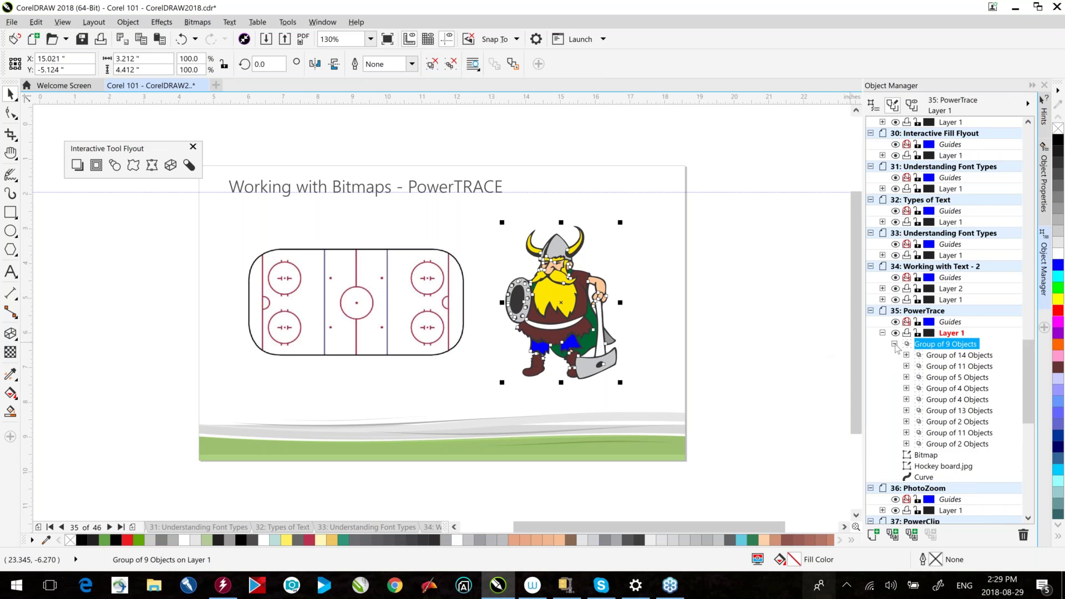
click(945, 344)
key(Return)
- Close the drawing program without saving the changes to Corel 101 - CorelDRAW2018.cdr
click(1062, 7)
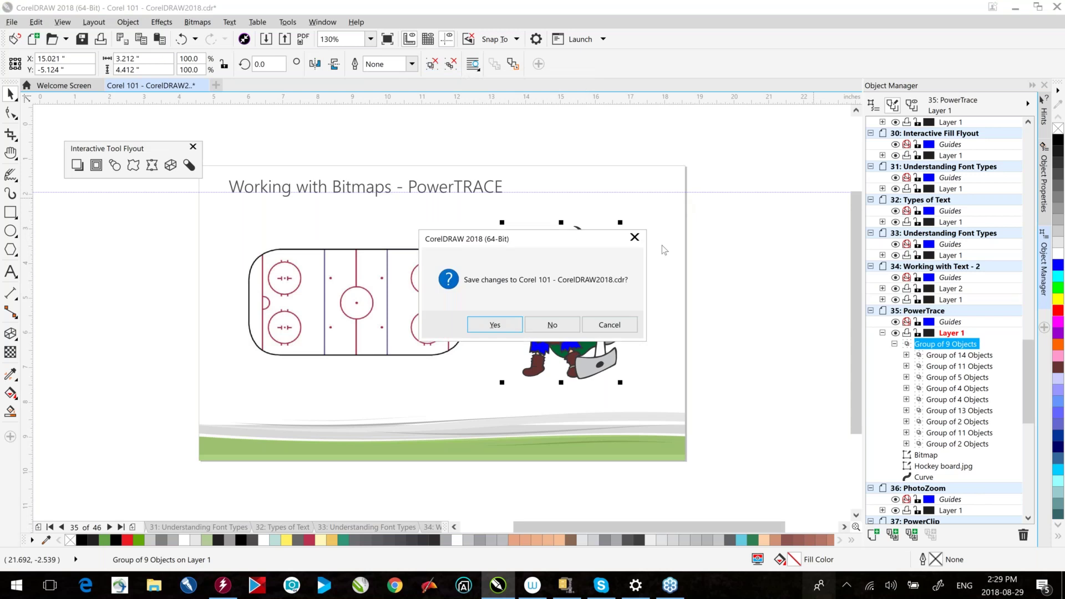
key(Escape)
key(Escape)
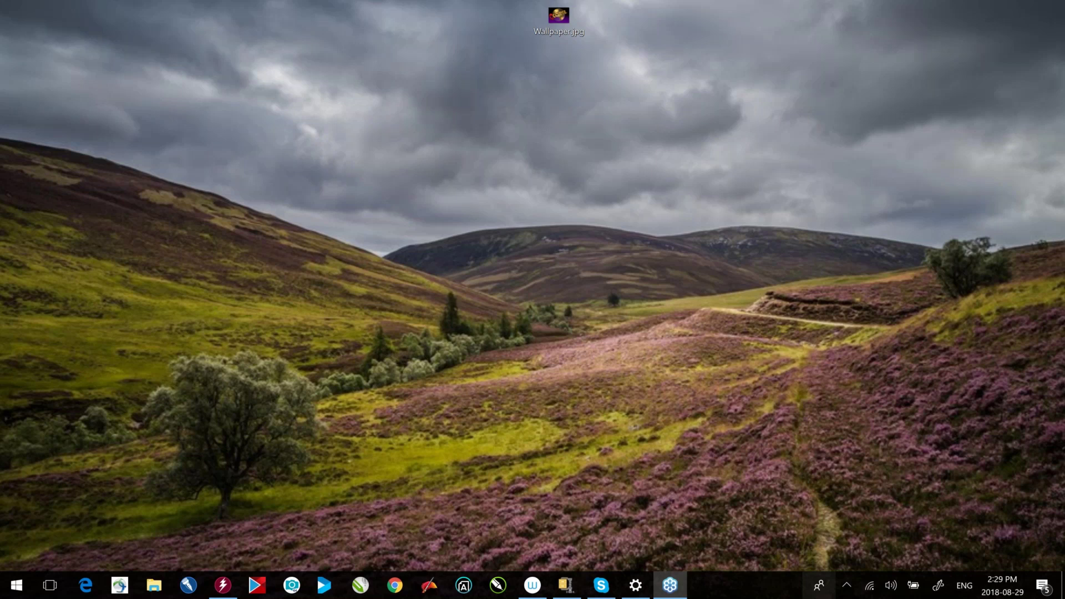
- Run %appdata% to reach the roaming application data folder, and open the Corel folder in a maximized window
key(super+r)
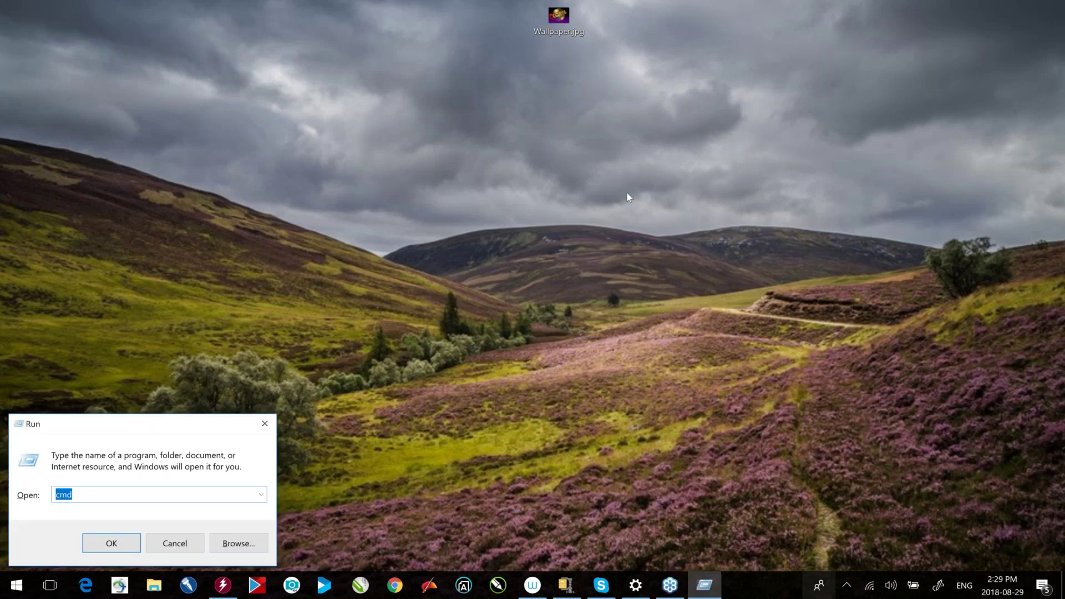
text(%appdata&)
key(Return)
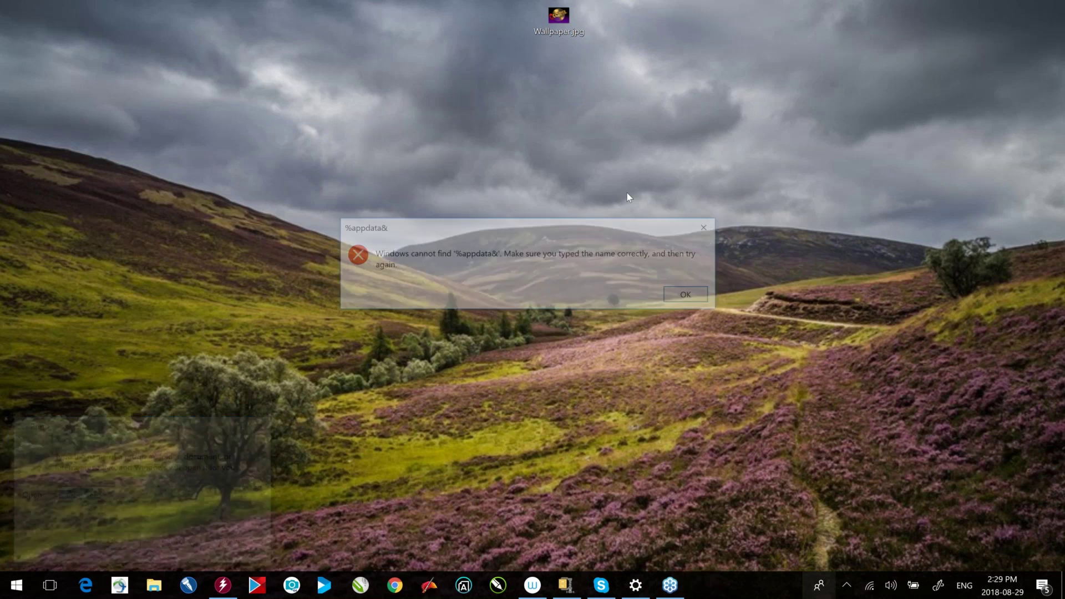
click(688, 296)
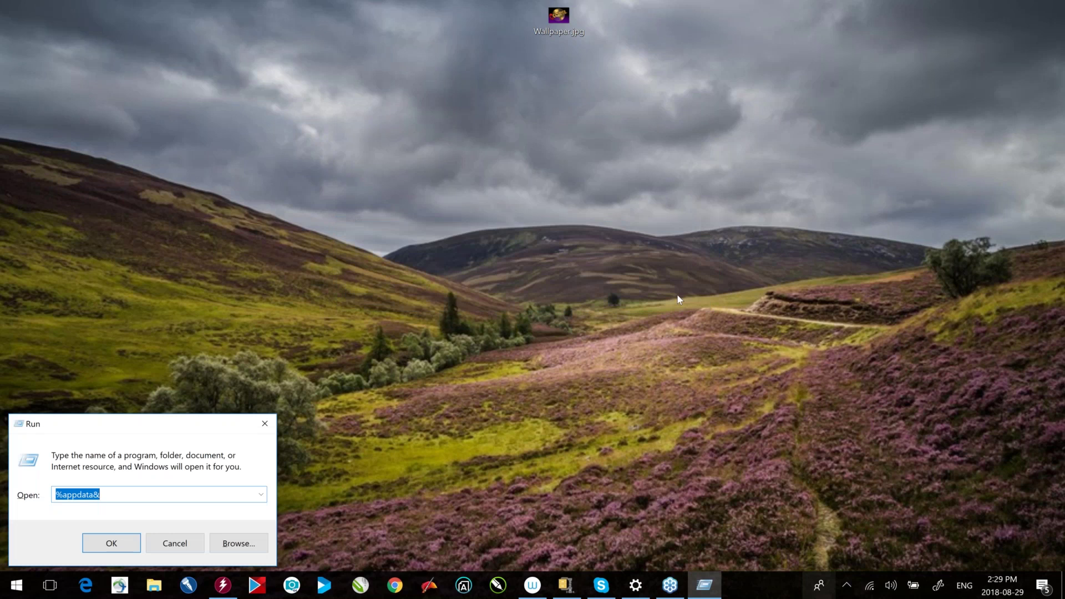
key(End)
key(BackSpace)
text(%)
key(Return)
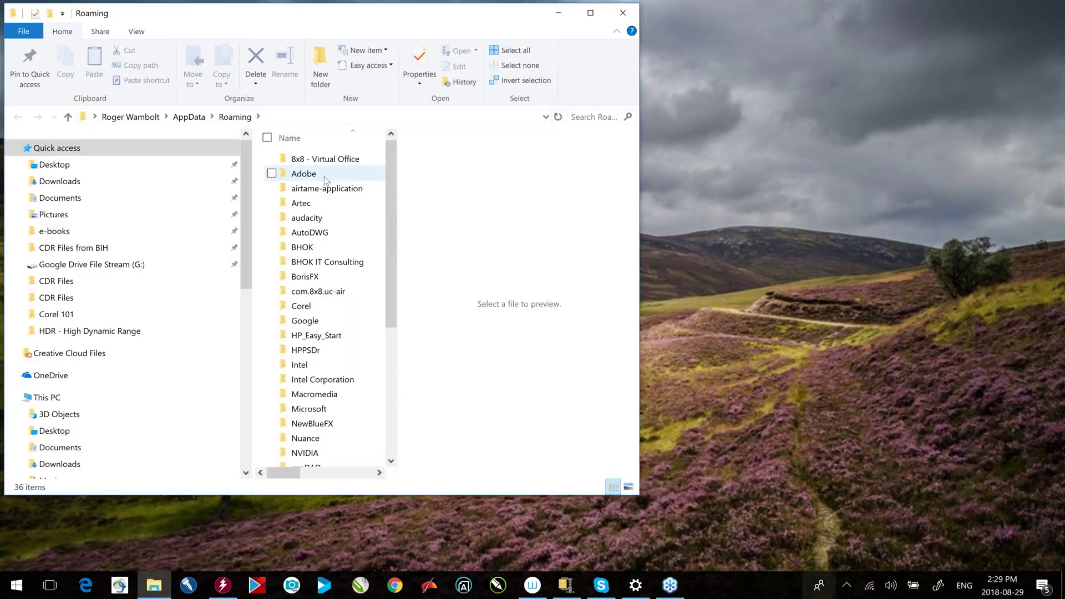
double_click(304, 306)
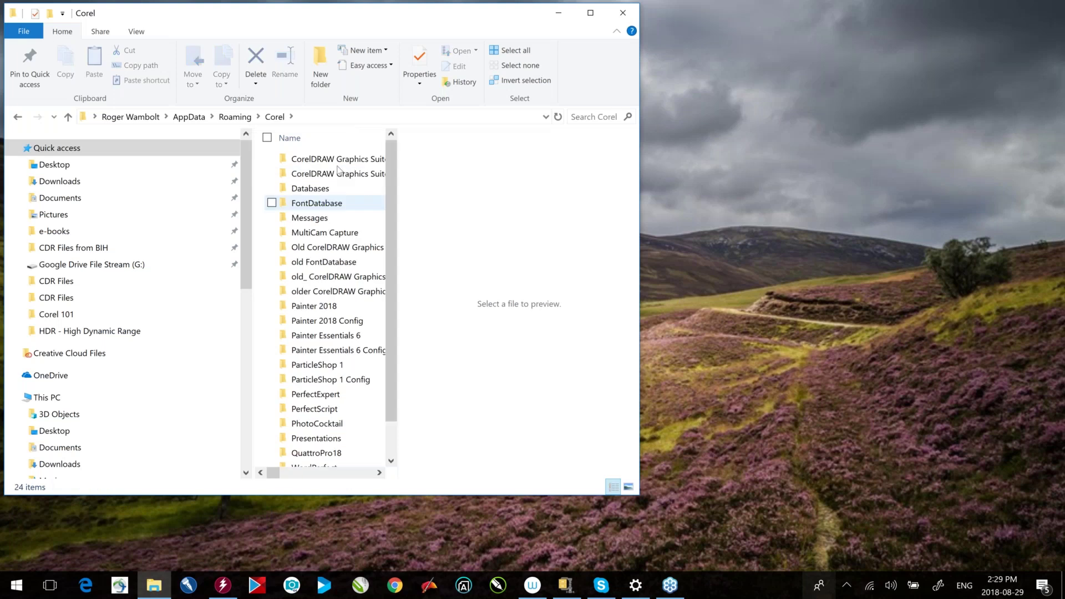
click(590, 13)
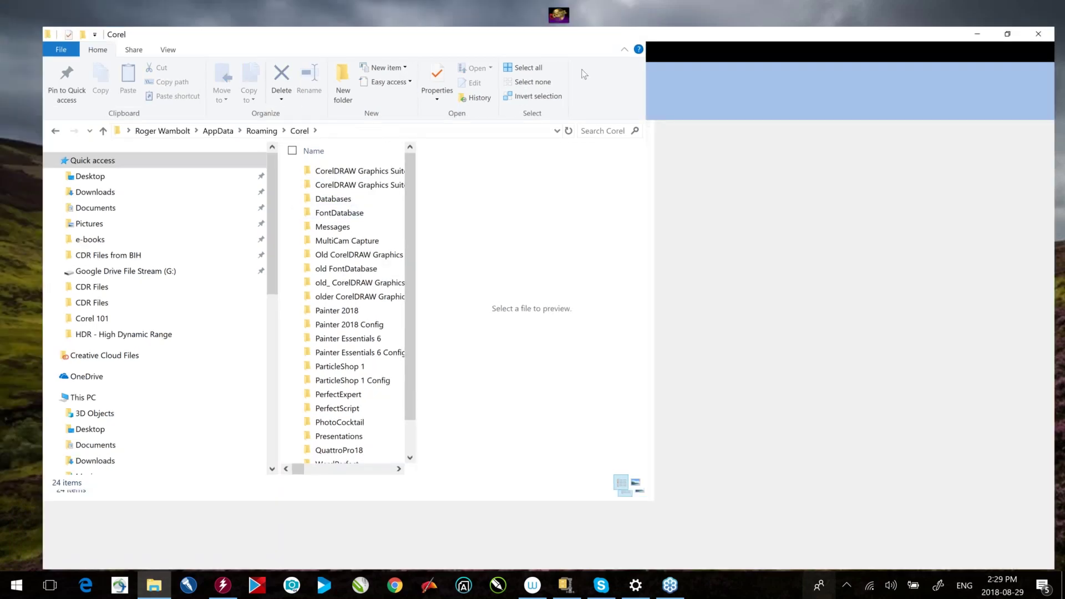
- Rename the CorelDRAW Graphics Suite 2018 folder to "Old CorelDRAW Graphics Suite 2018", with two spaces after Old
click(288, 168)
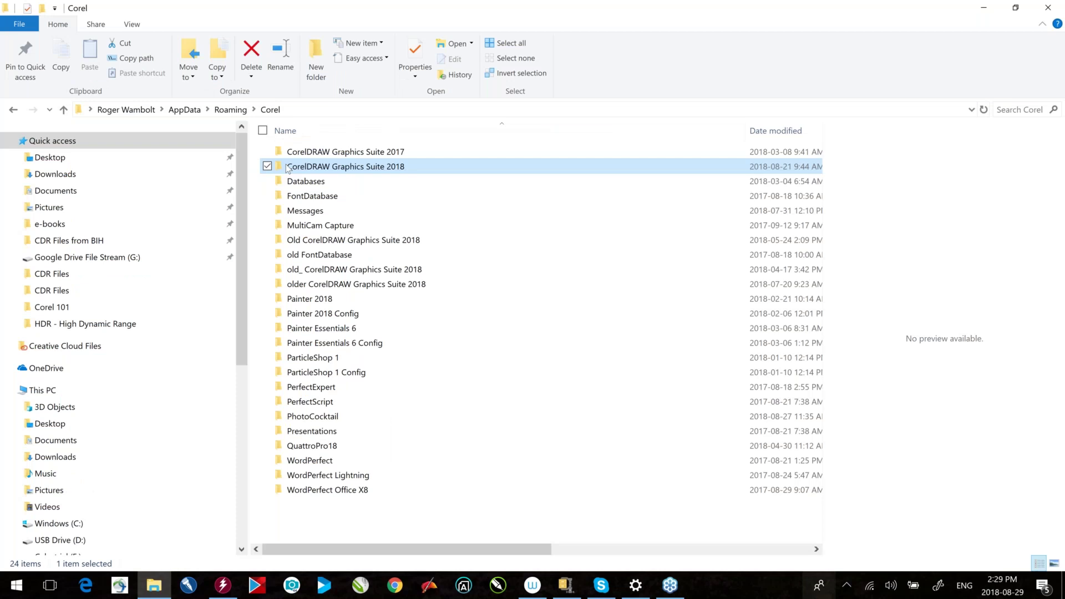
click(288, 167)
text(Old)
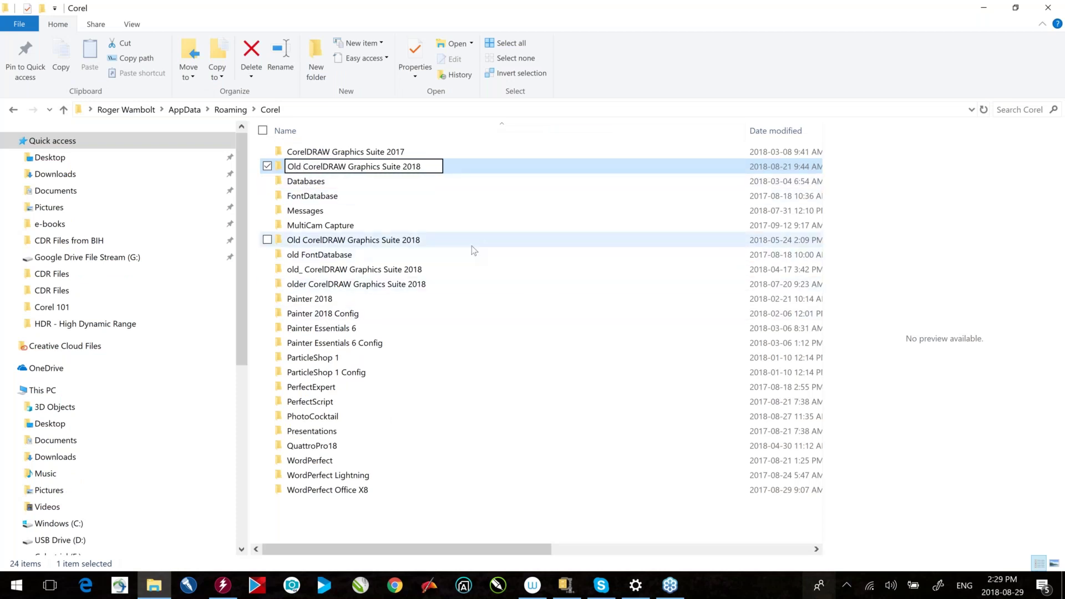
click(494, 255)
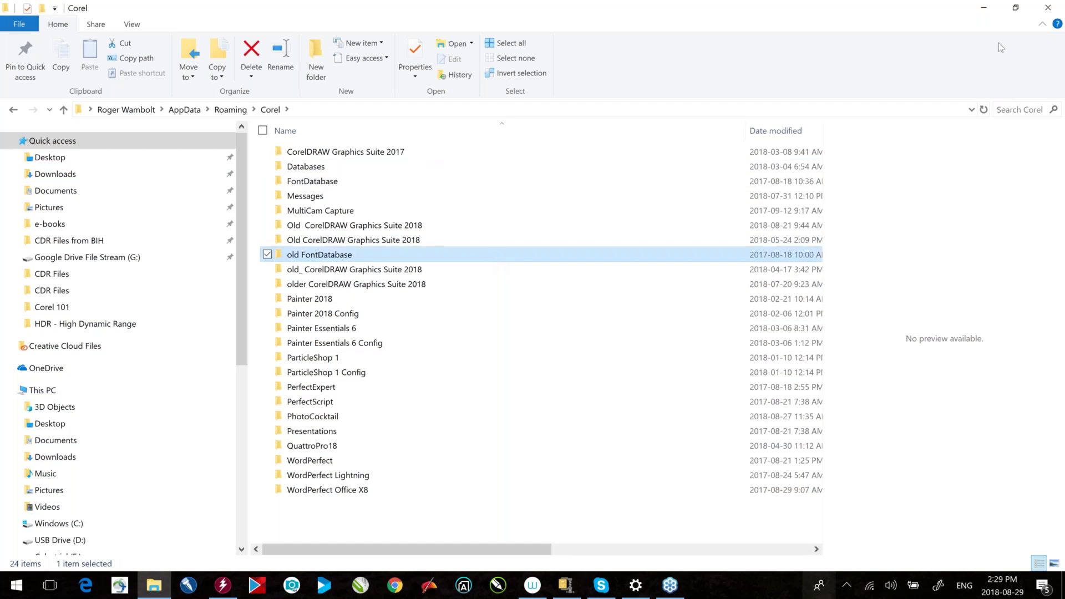
- Close the folder window and relaunch CorelDRAW 2018 with the current workspace overwritten by the factory default
click(1053, 9)
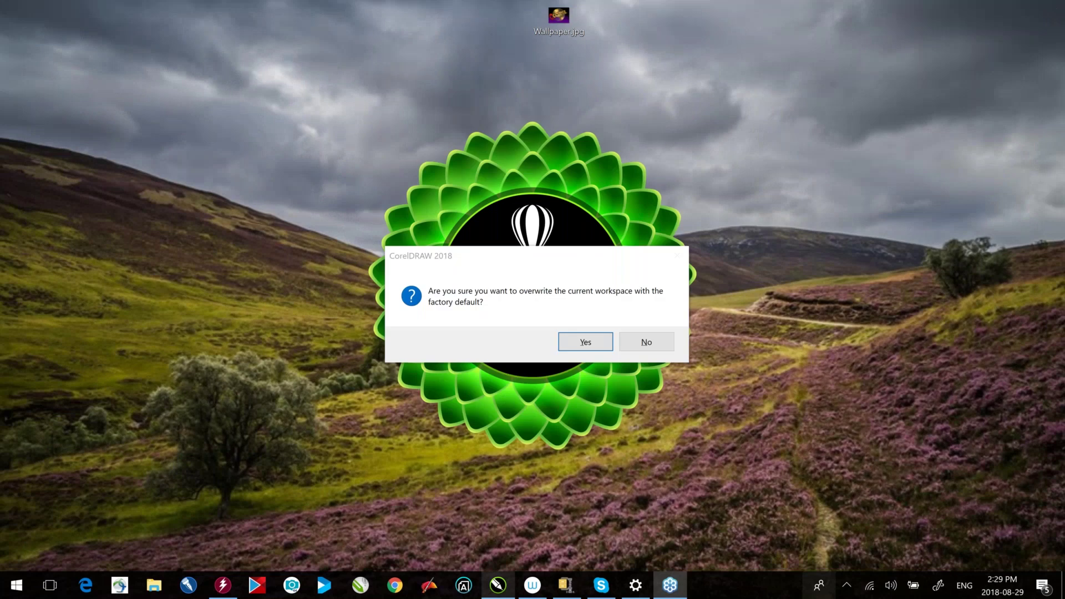
click(595, 345)
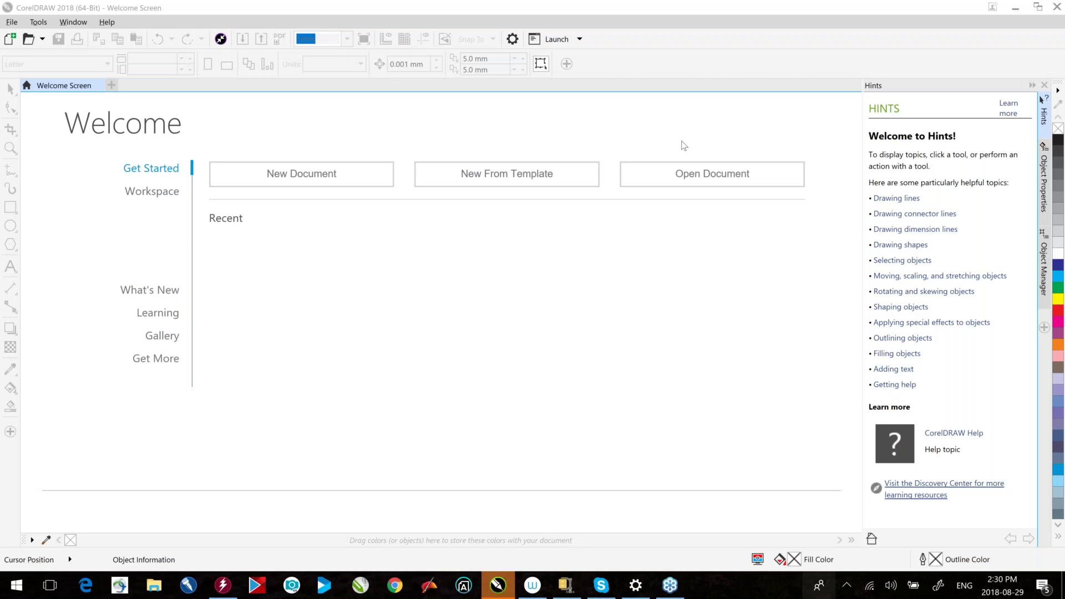
- Open the drawing Corel 101 - CorelDRAW2018.cdr from the Desktop folder CONDE > Webinars > Corel 101
click(687, 179)
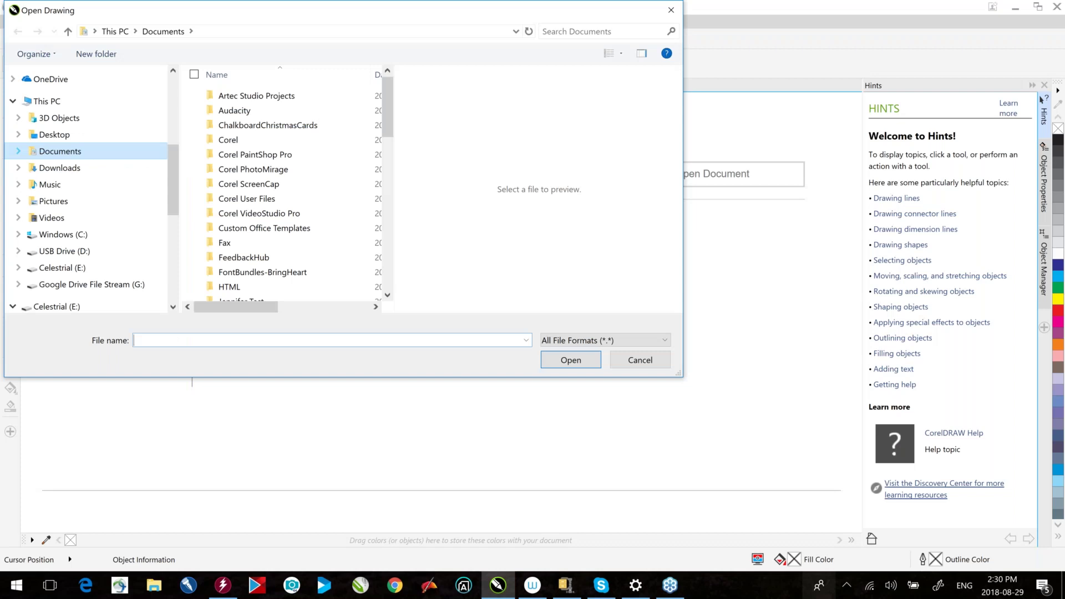
click(55, 134)
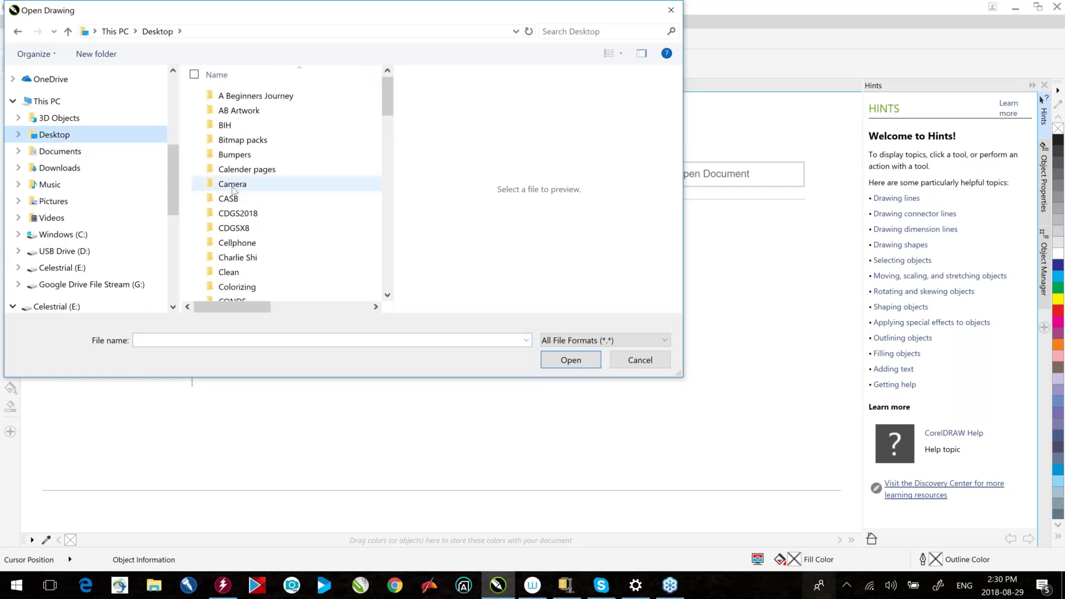
scroll(278, 248, down, 1)
double_click(233, 265)
double_click(233, 261)
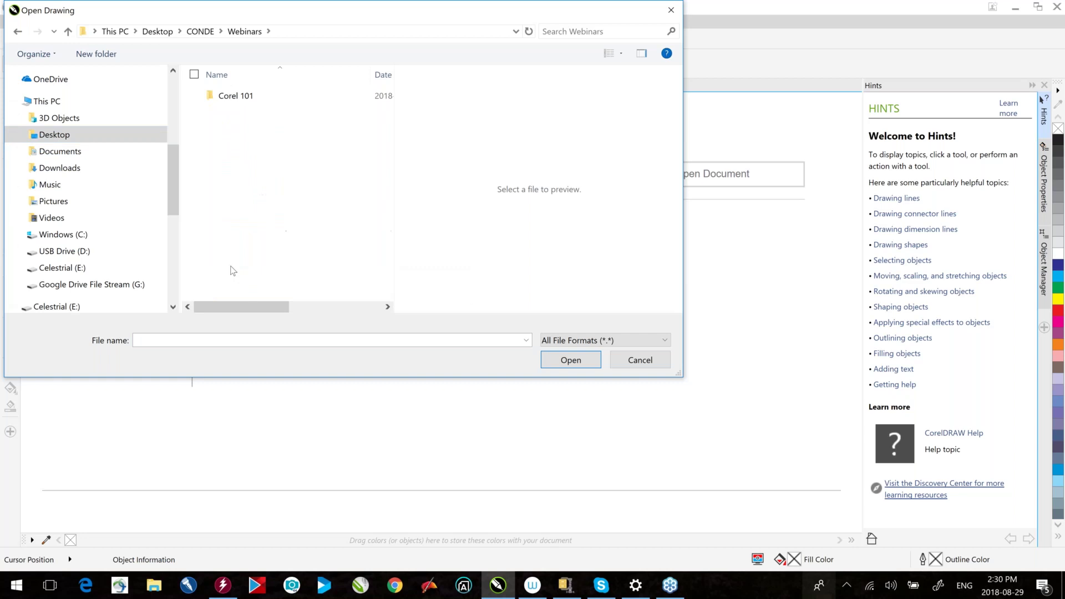
click(244, 97)
double_click(245, 97)
click(257, 111)
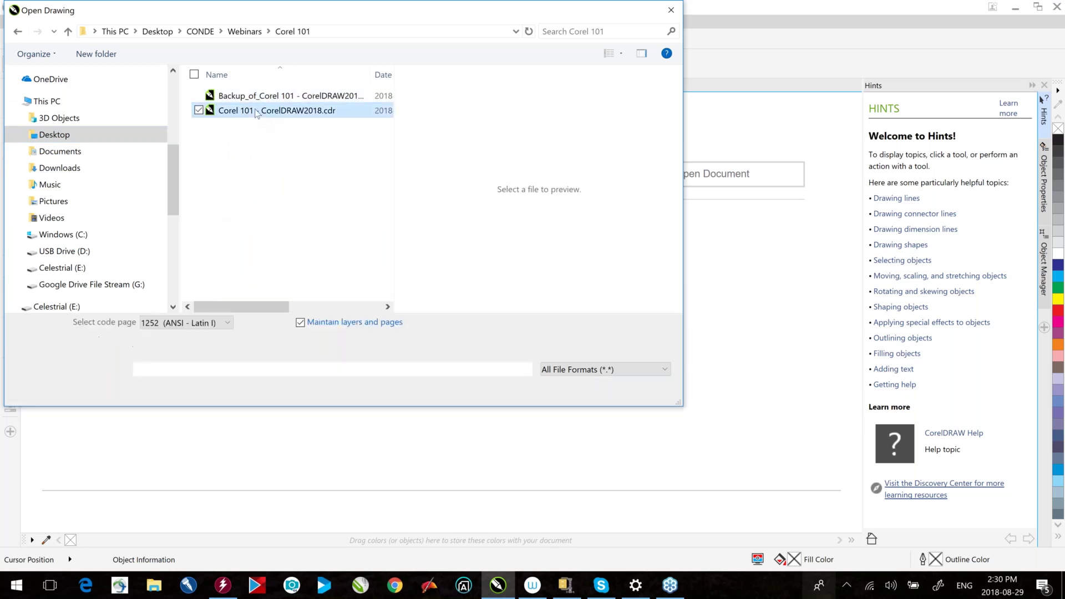
double_click(256, 111)
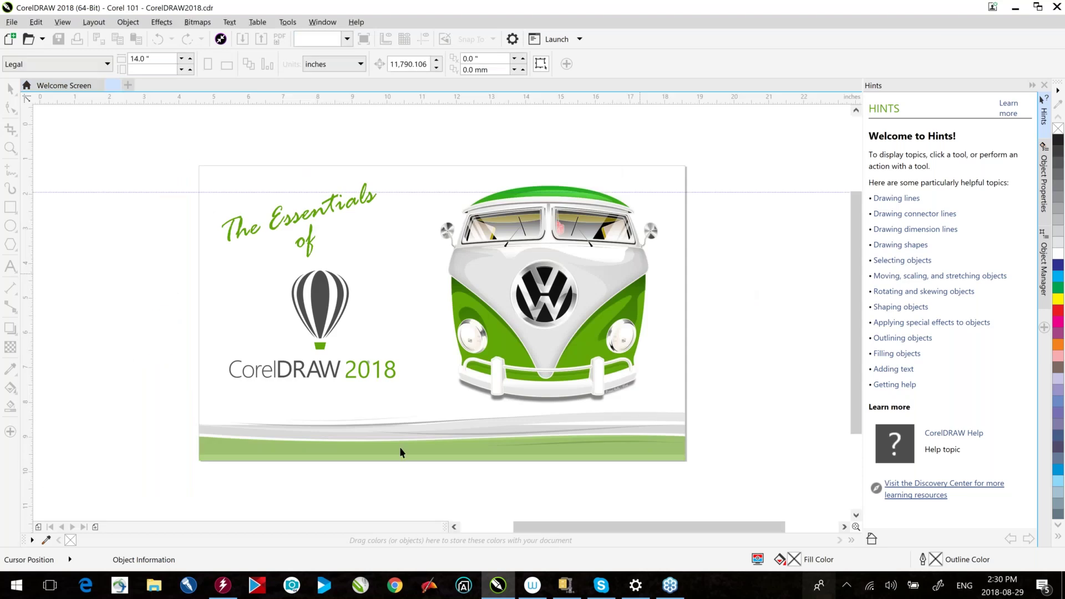
- Go to page 35, PowerTrace, select the Viking bitmap and start an outline trace of it as Clipart
click(62, 23)
click(106, 202)
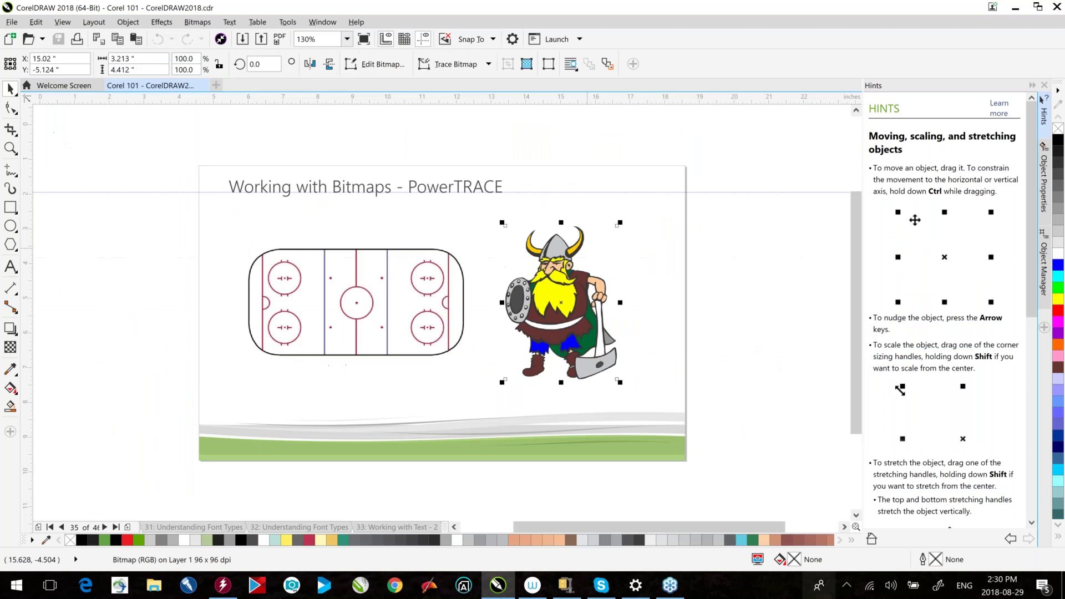
click(456, 64)
mouse_move(459, 112)
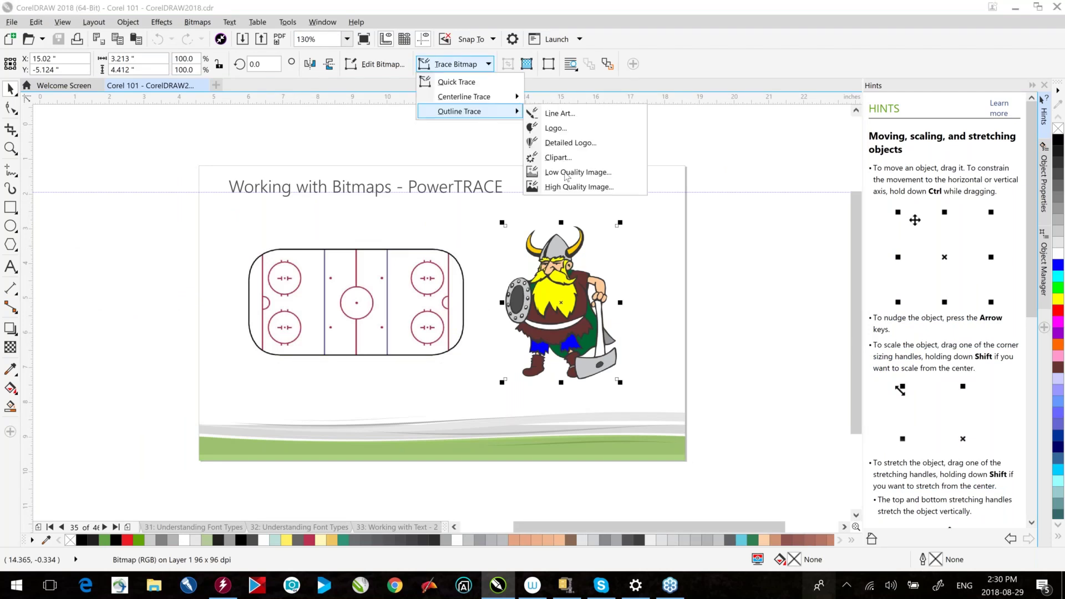
click(565, 173)
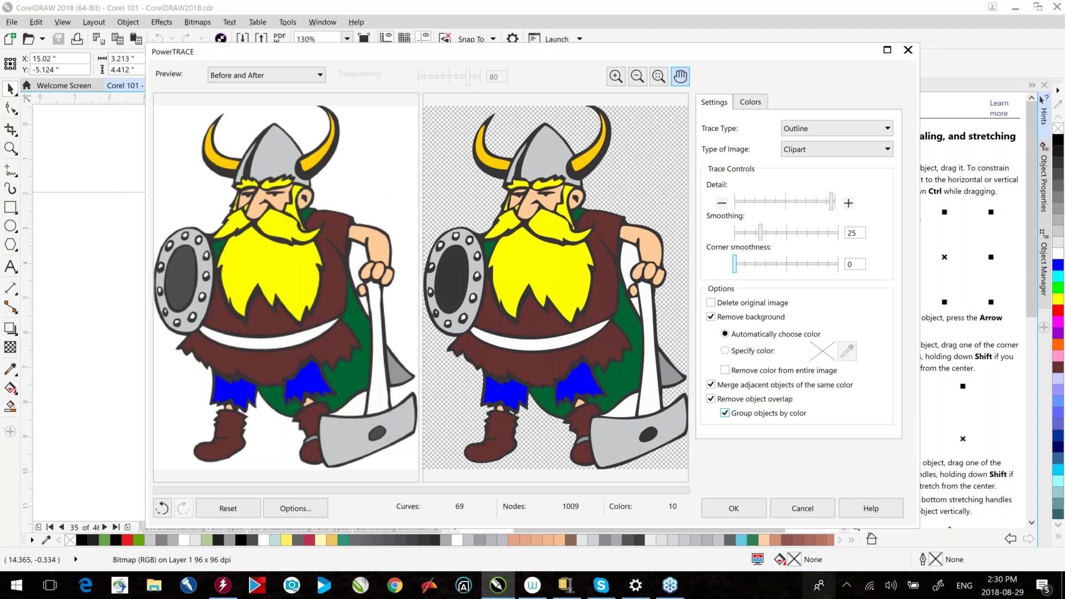
- Specify the sampled white as the background color, remove it from the entire image, and accept the Viking trace
click(725, 370)
click(725, 351)
click(846, 350)
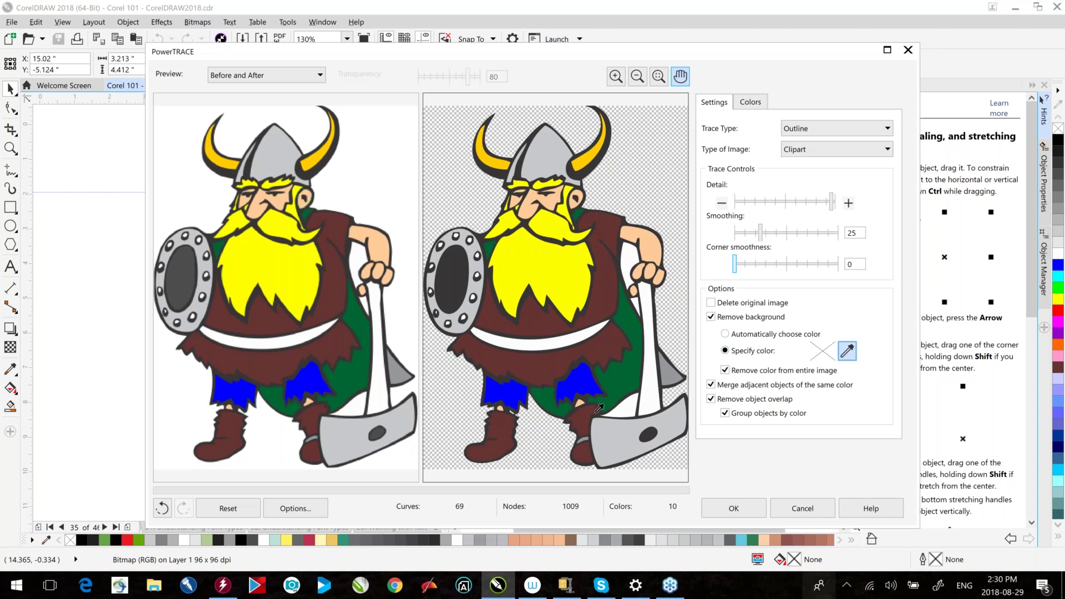
click(599, 408)
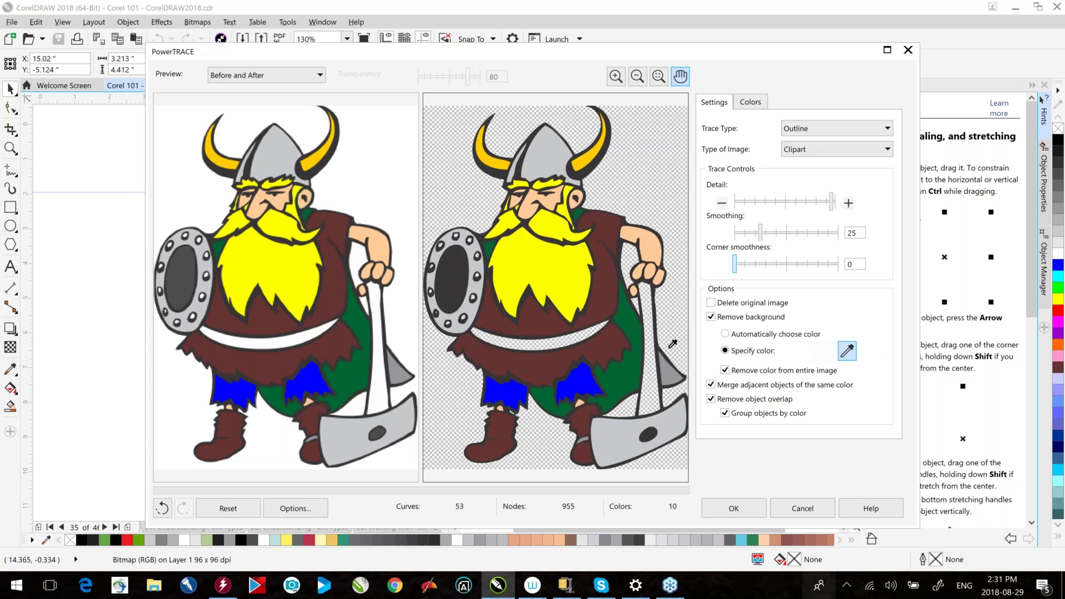
click(729, 516)
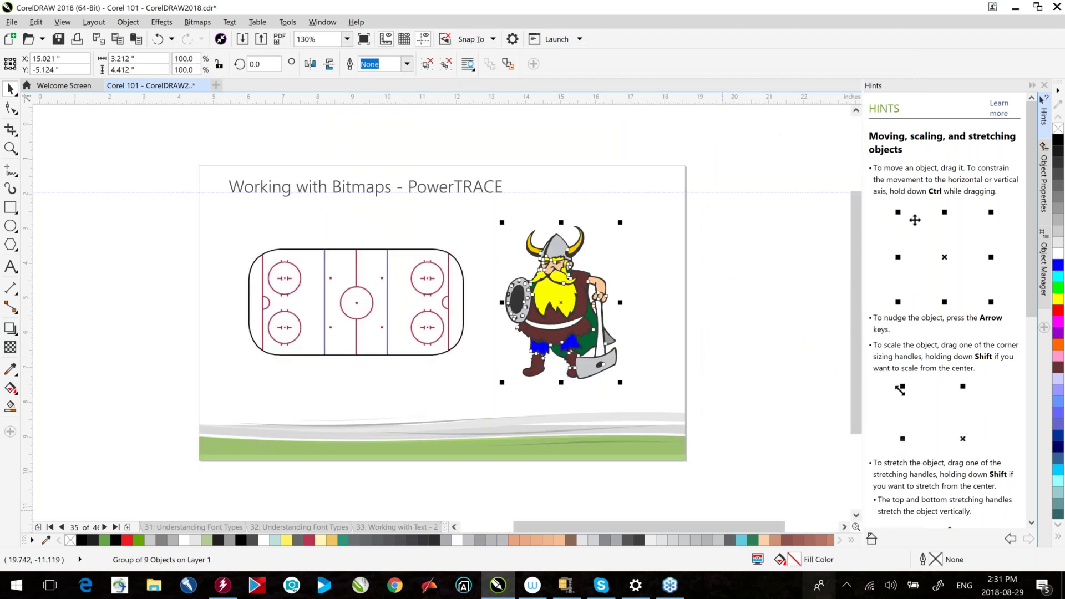
- Ungroup the traced Viking into its color groups, show them in the Object Manager, and select the dark outline group
key(ctrl+u)
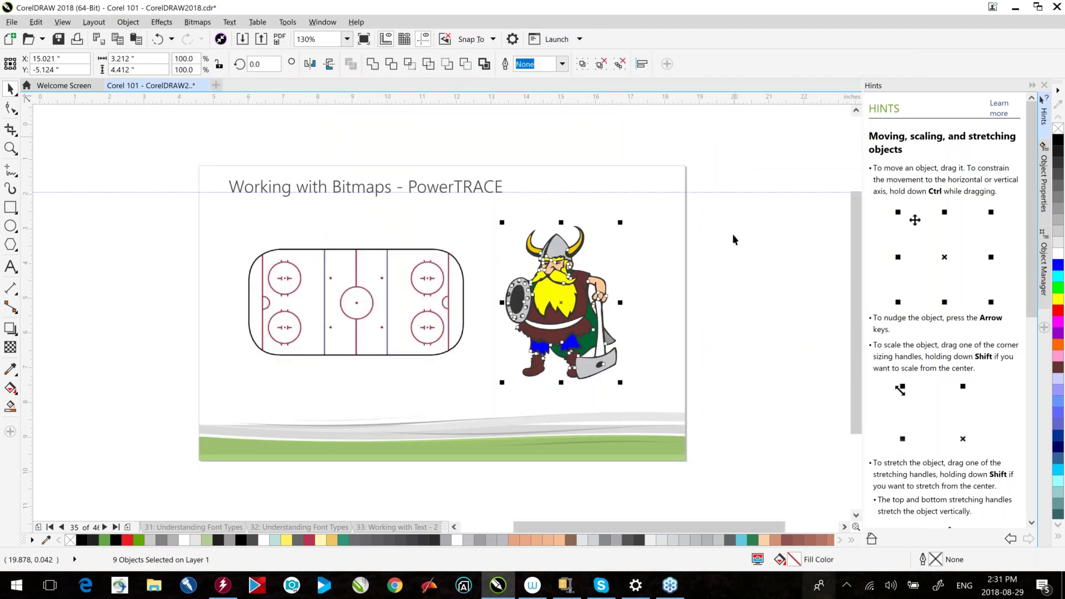
click(1044, 266)
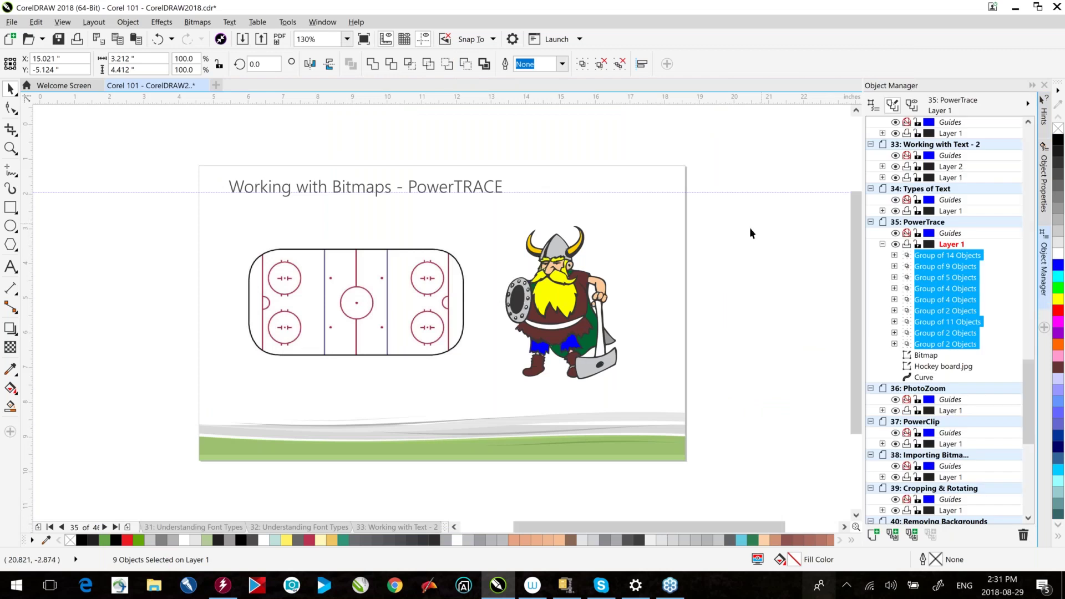
click(550, 303)
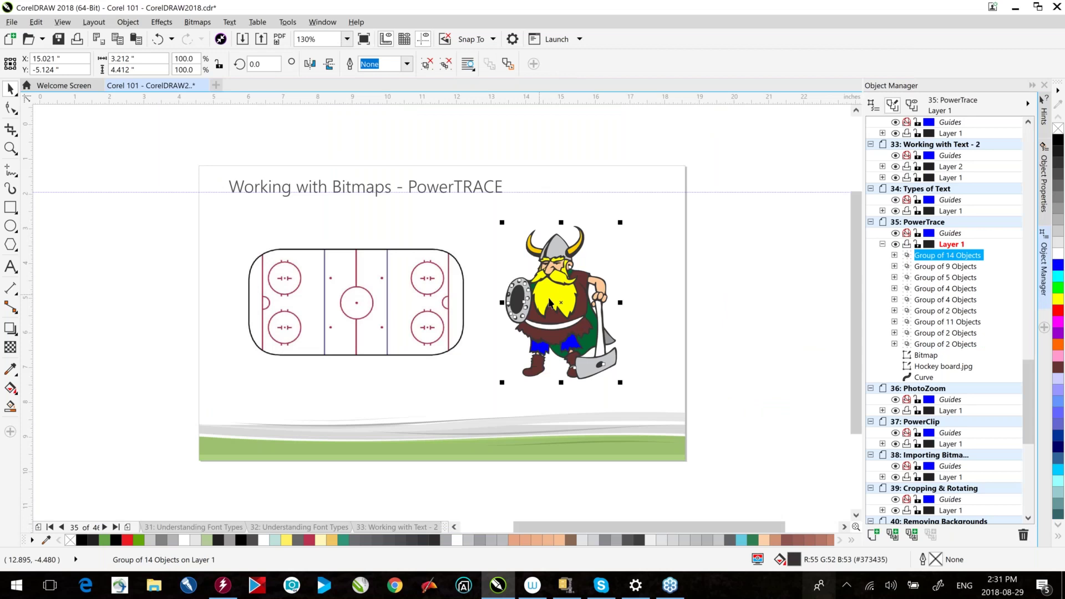
- Change the fill of the Viking's yellow color group to PANTONE 3945 C and deselect it
click(928, 268)
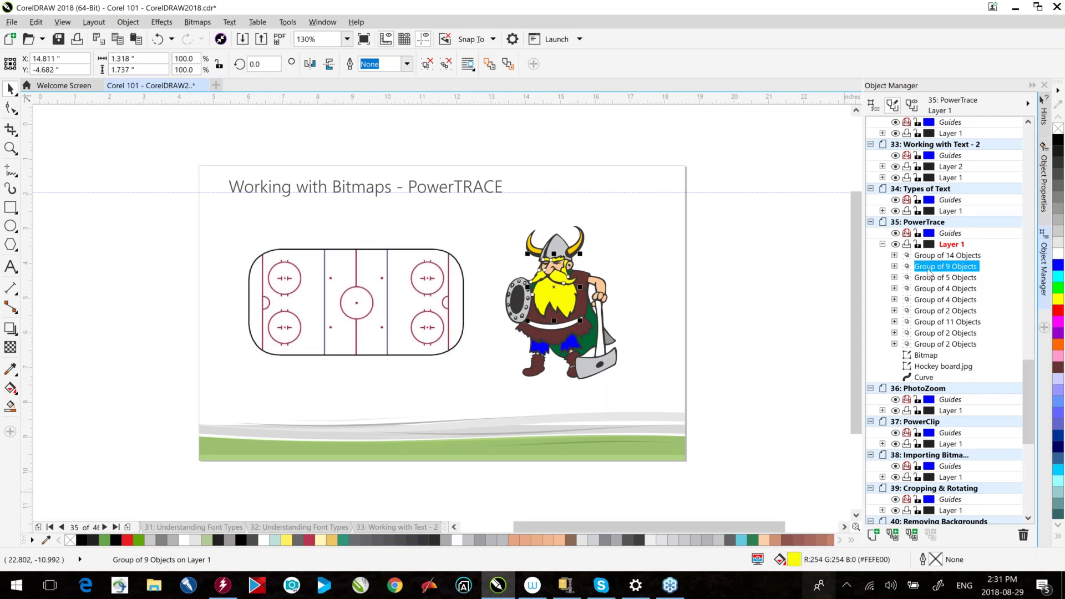
double_click(795, 561)
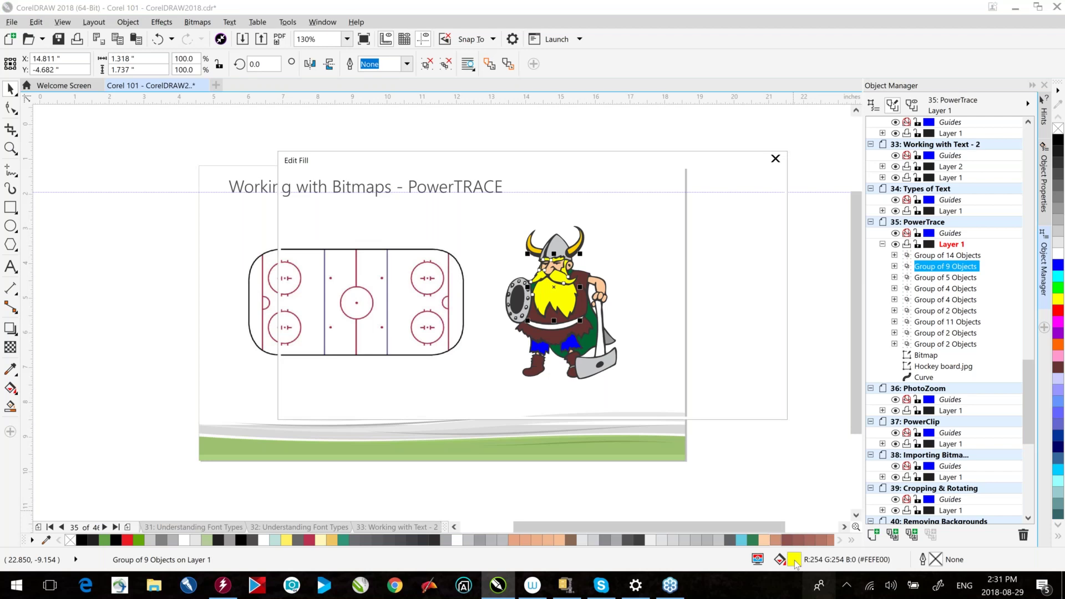
click(351, 207)
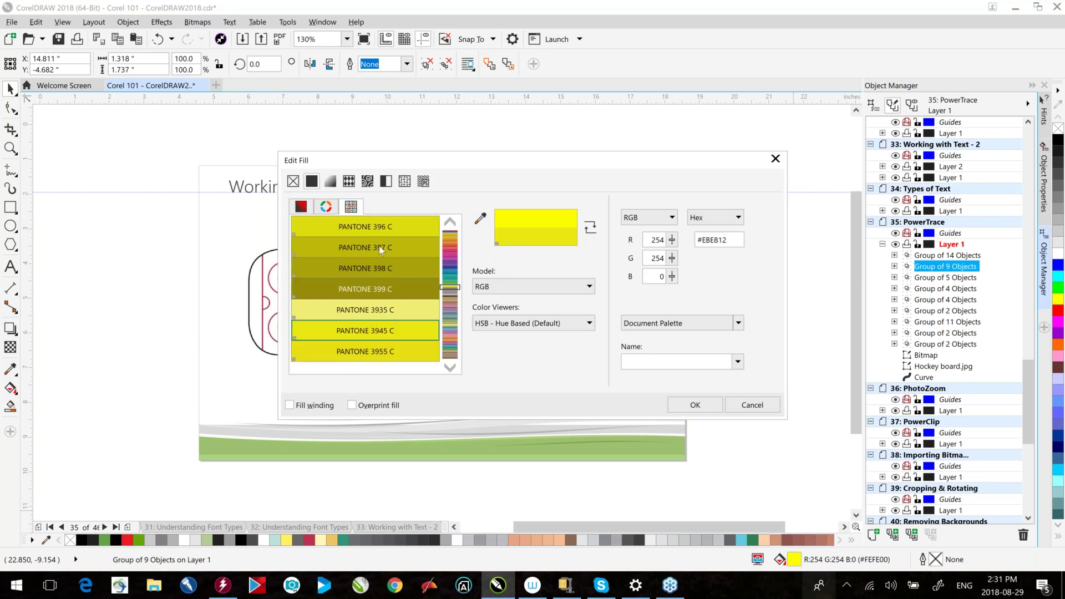
click(692, 408)
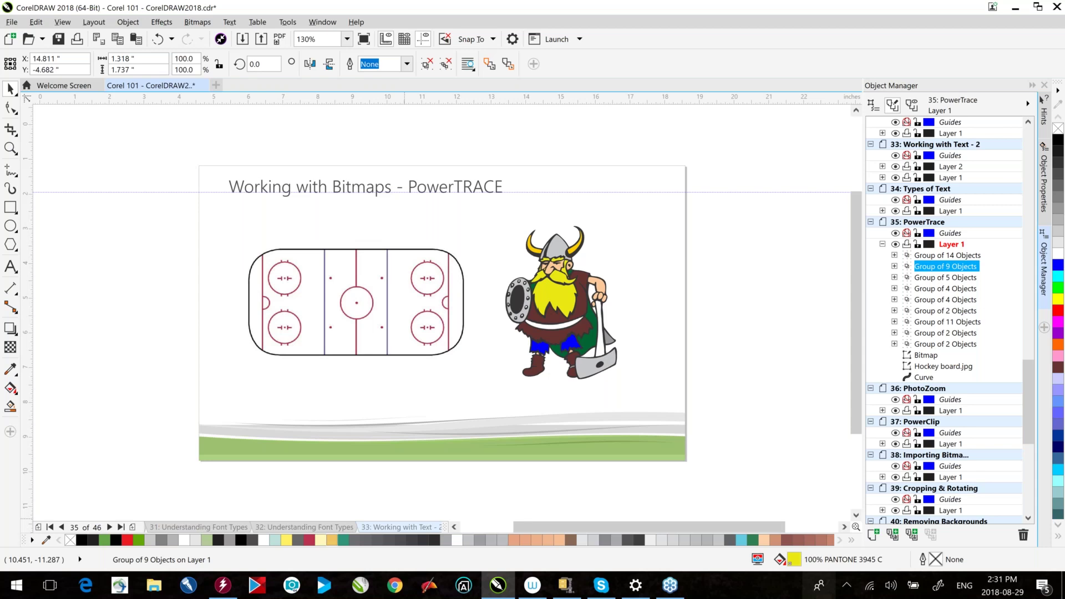
click(259, 495)
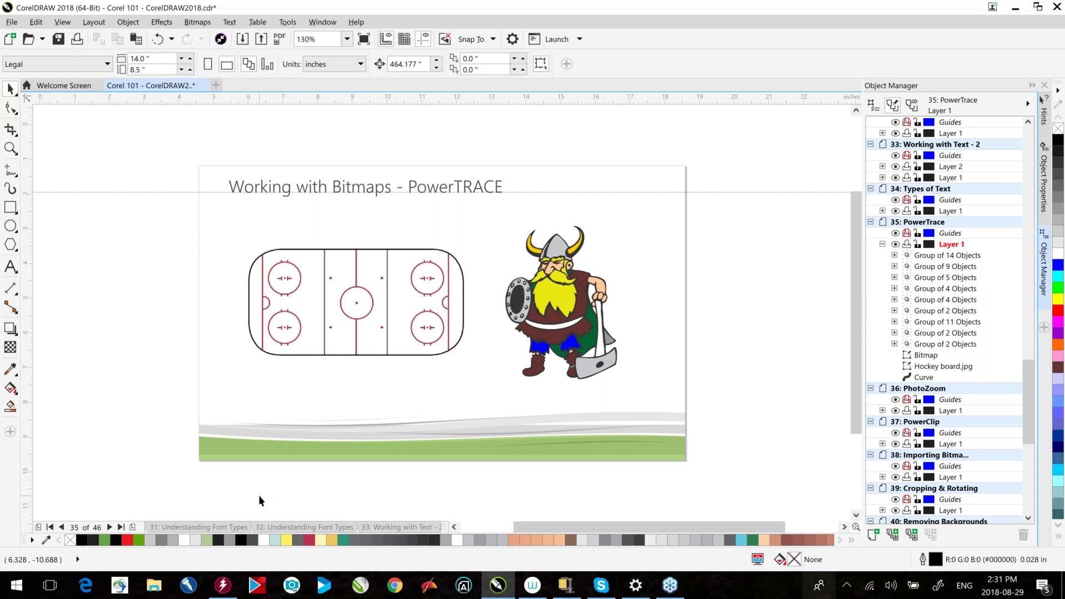
- Go to page 36, PhotoZoom, select the car bitmap and open it for editing in PHOTO-PAINT
click(110, 527)
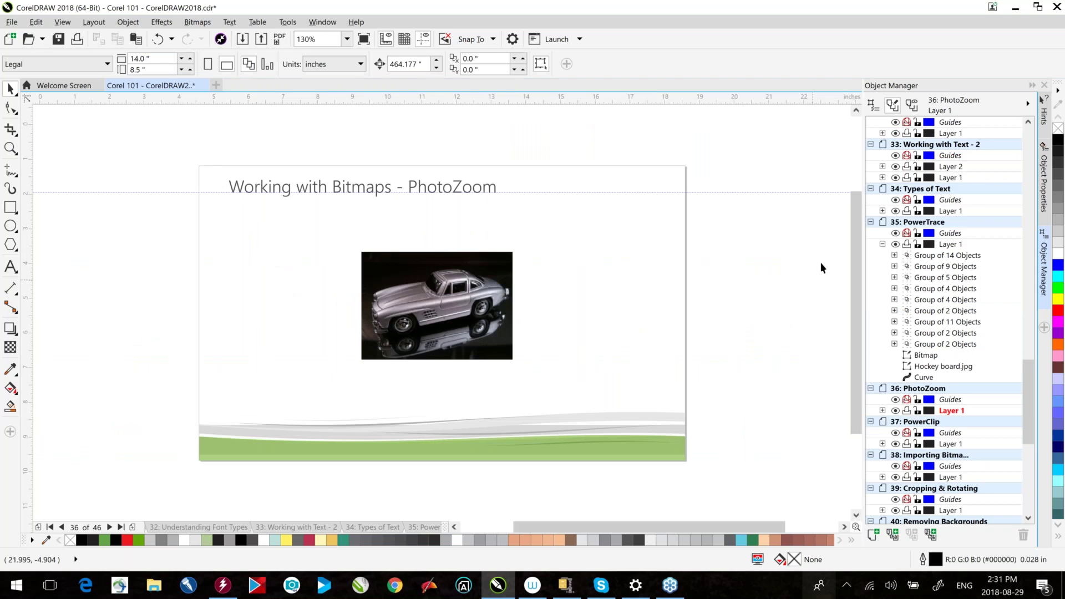
scroll(857, 247, down, 1)
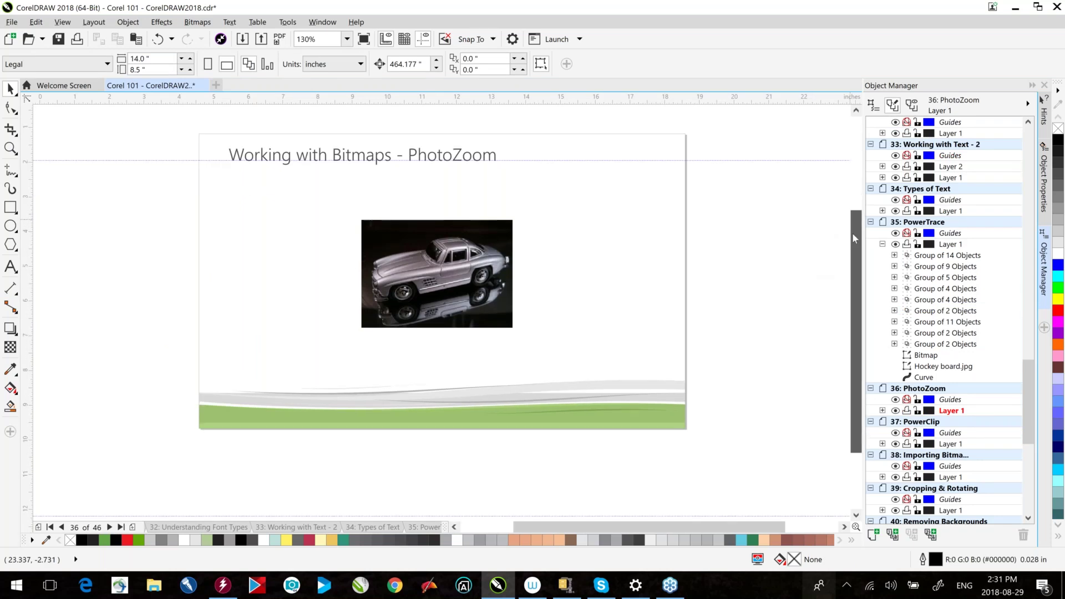
click(485, 247)
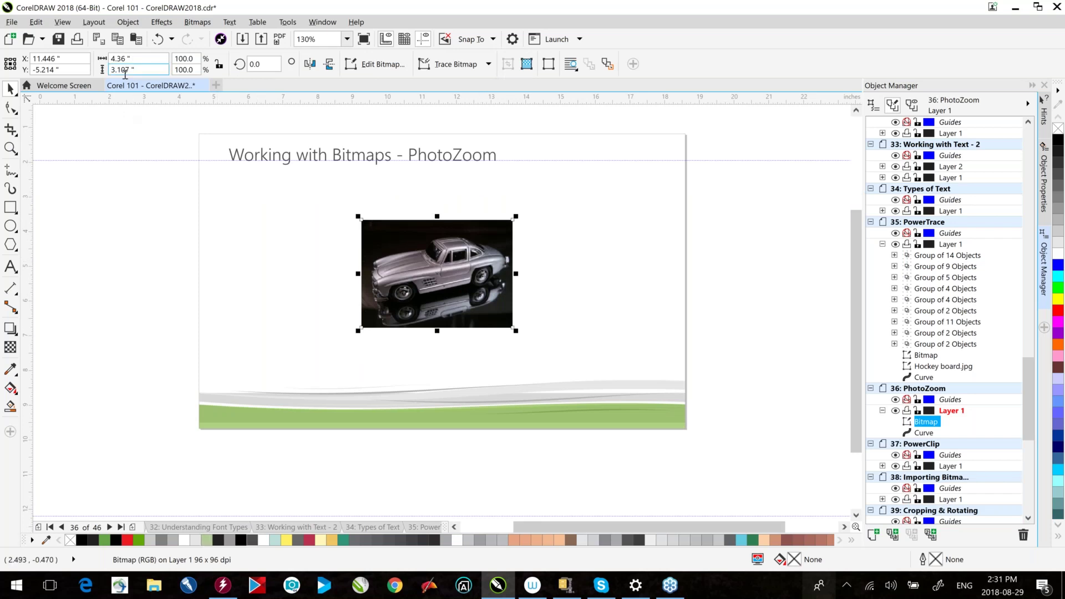
click(382, 65)
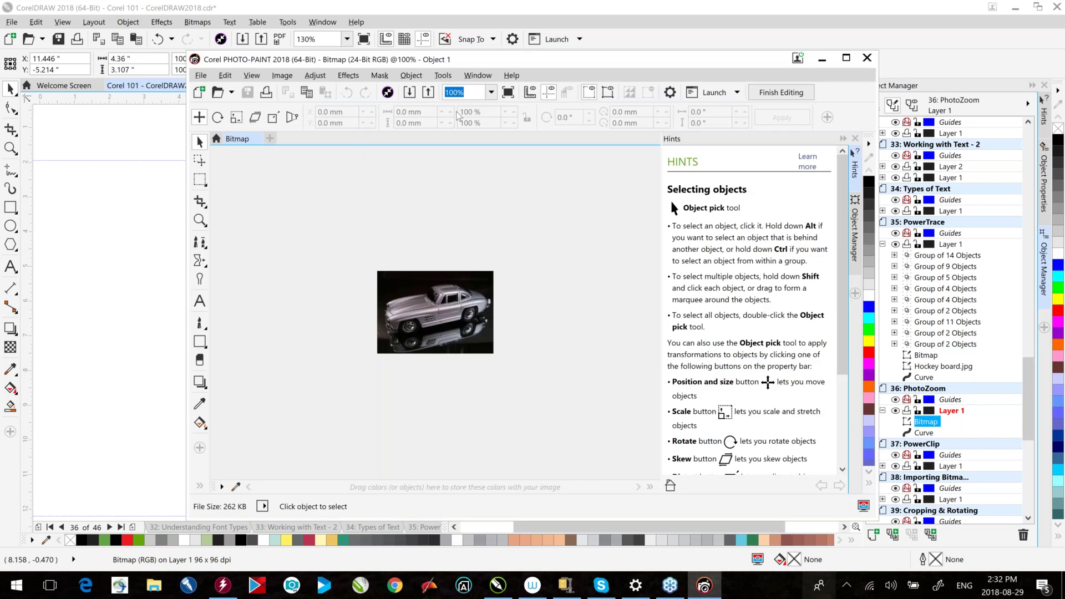
- Export the car bitmap to PhotoZoom Pro 4 and set its new pixel size to 400 percent
click(199, 76)
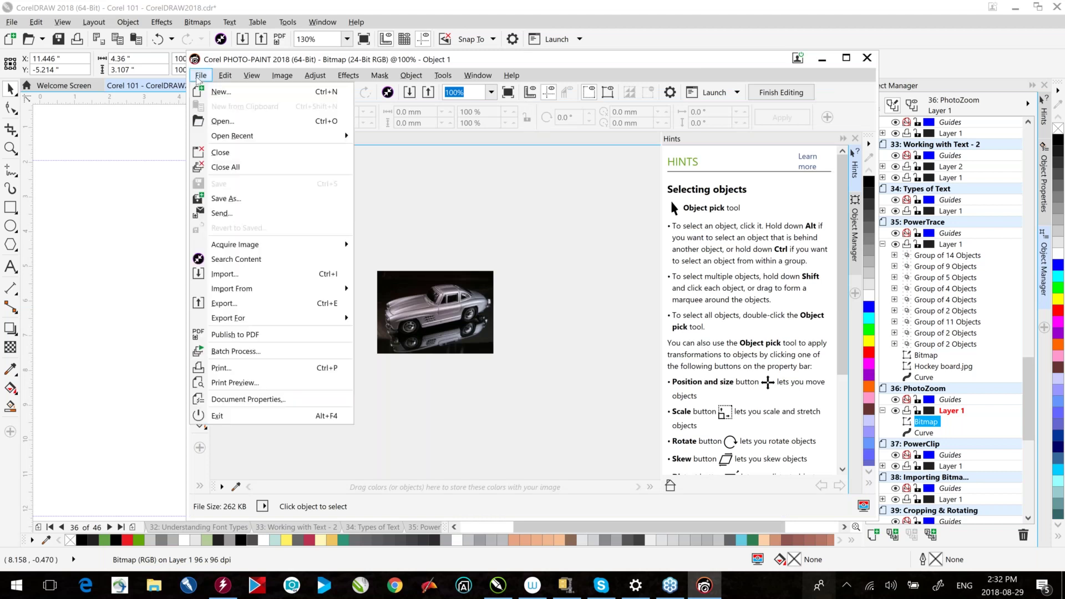
mouse_move(231, 314)
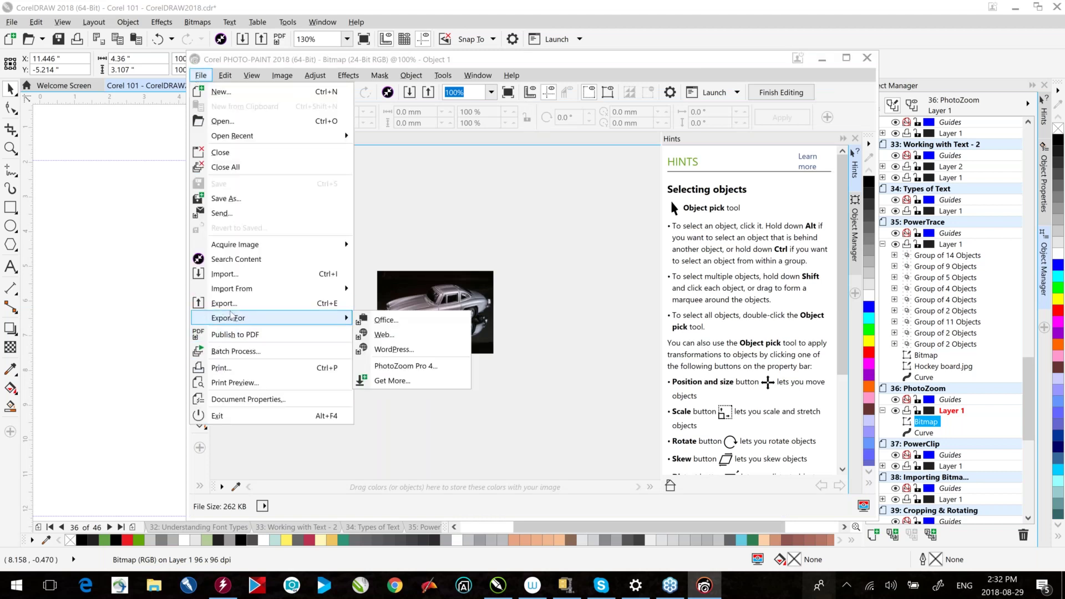
click(411, 370)
click(576, 329)
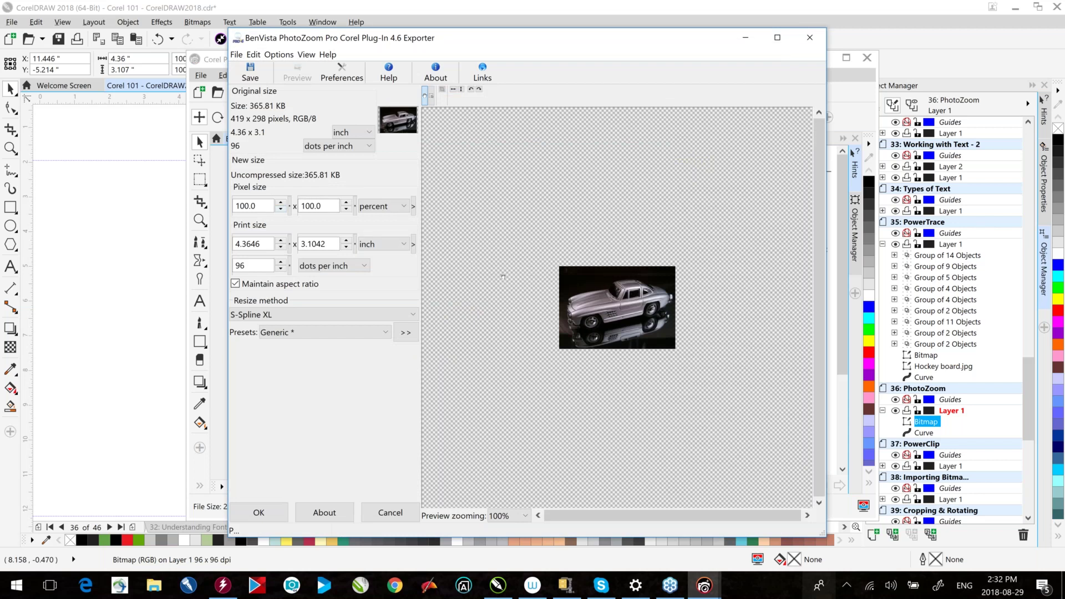
double_click(329, 205)
key(BackSpace)
key(ctrl+z)
text(400)
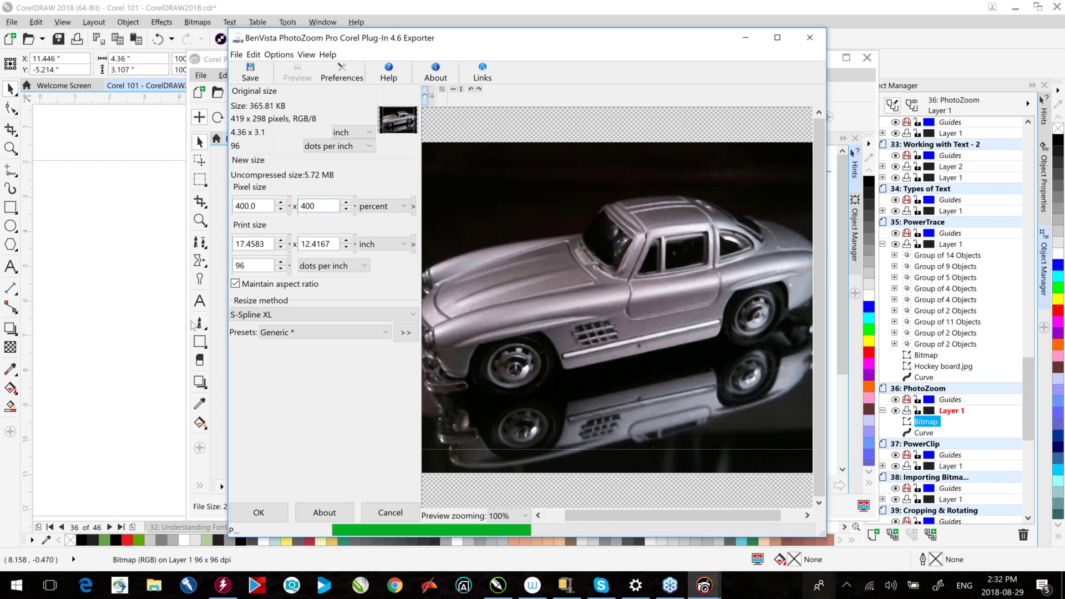
- Save the enlarged car image to the Desktop as Untitled.tif in TIFF format and close PHOTO-PAINT
click(269, 515)
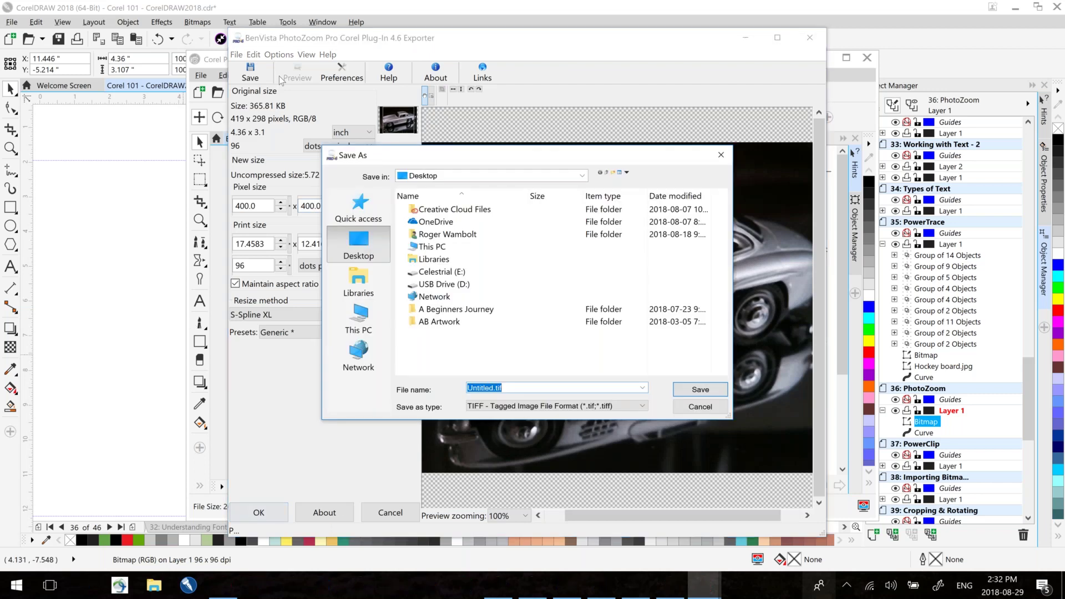
click(711, 392)
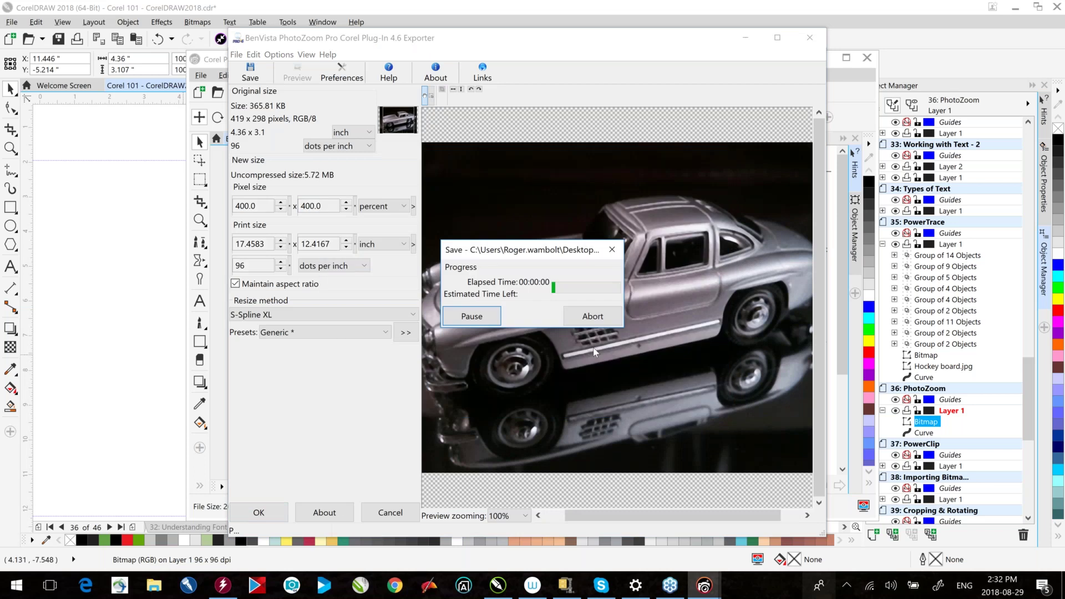
click(590, 311)
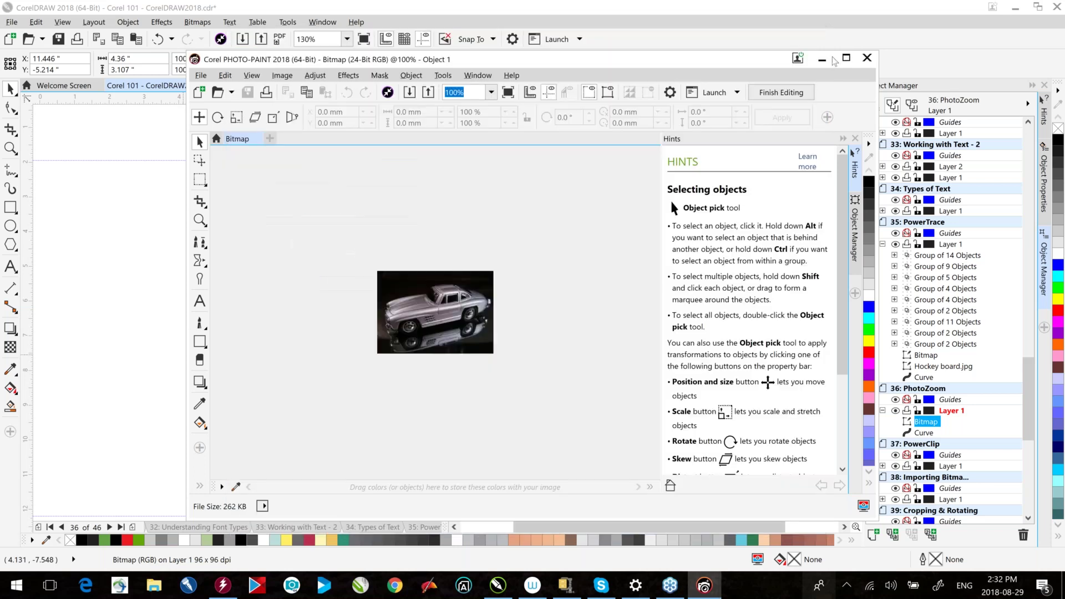
click(867, 59)
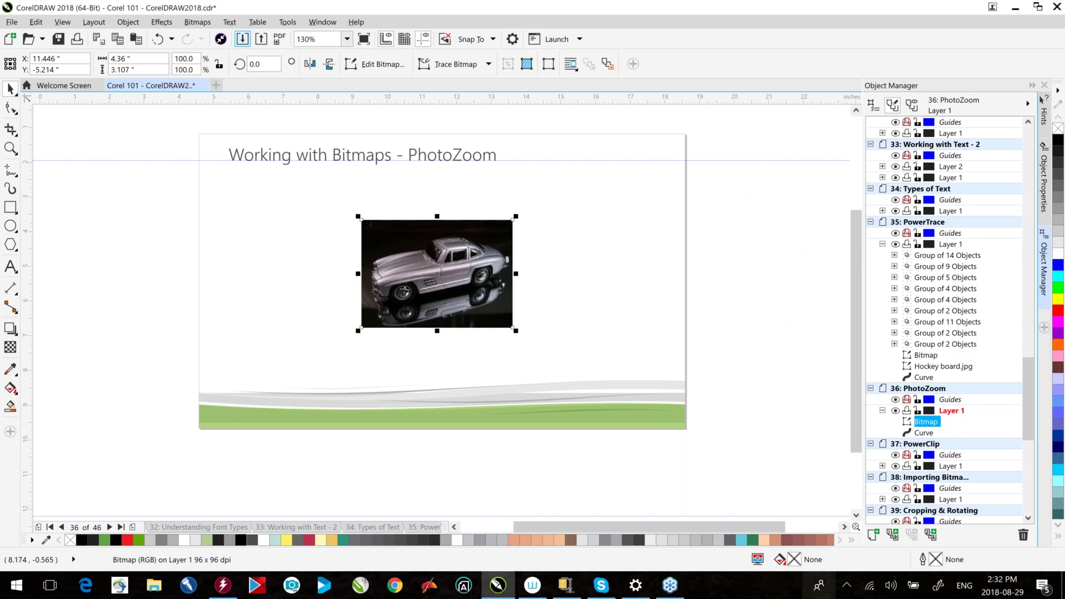
- Import Untitled.tif from the Desktop, sorting files by date modified, and place it beside the original car bitmap at its full size
click(243, 39)
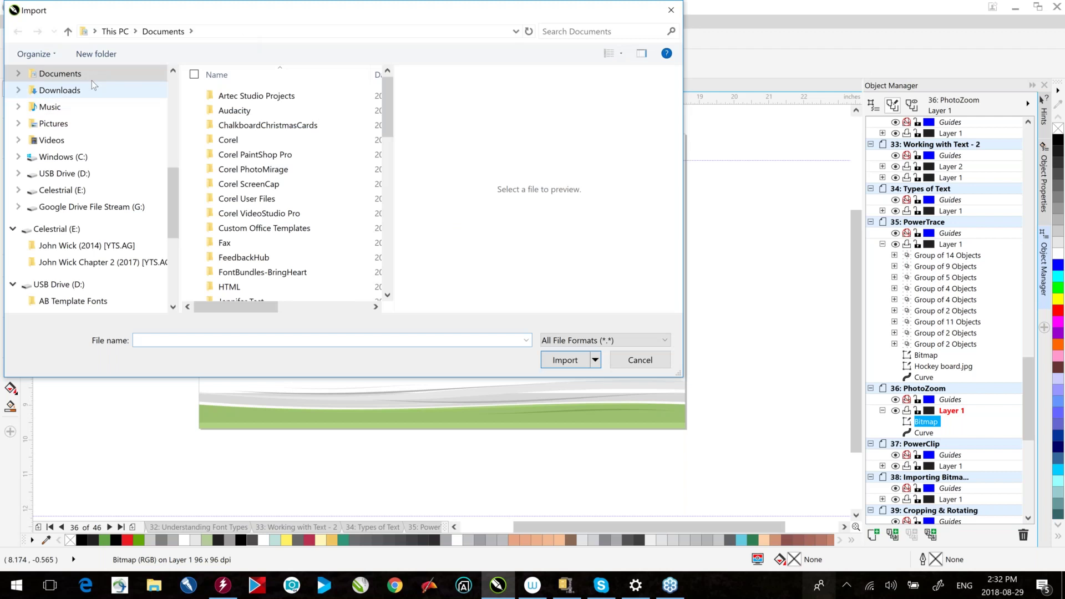
scroll(172, 187, up, 5)
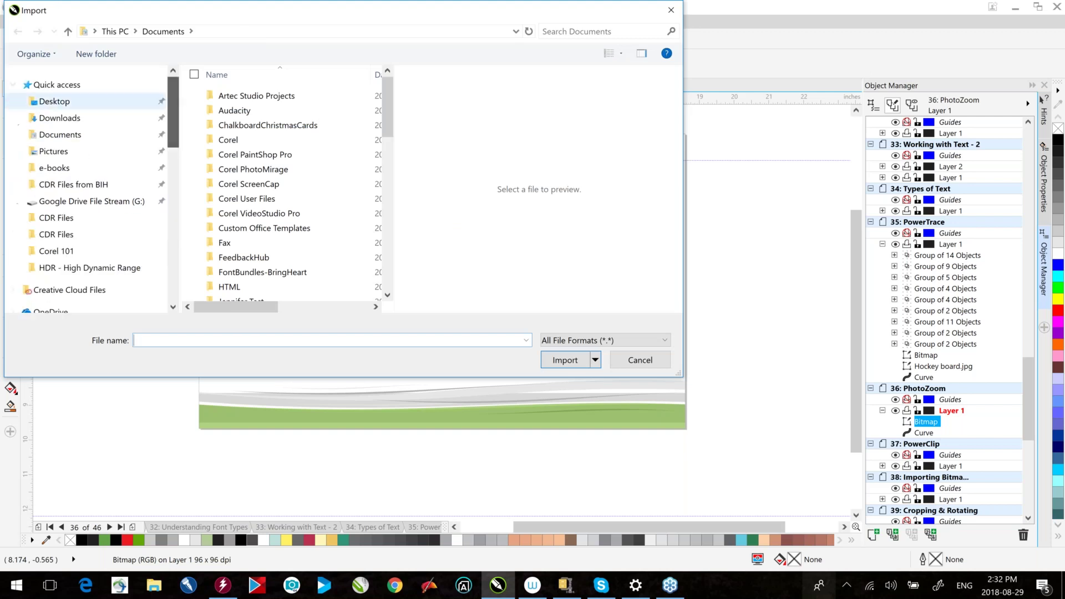
click(51, 102)
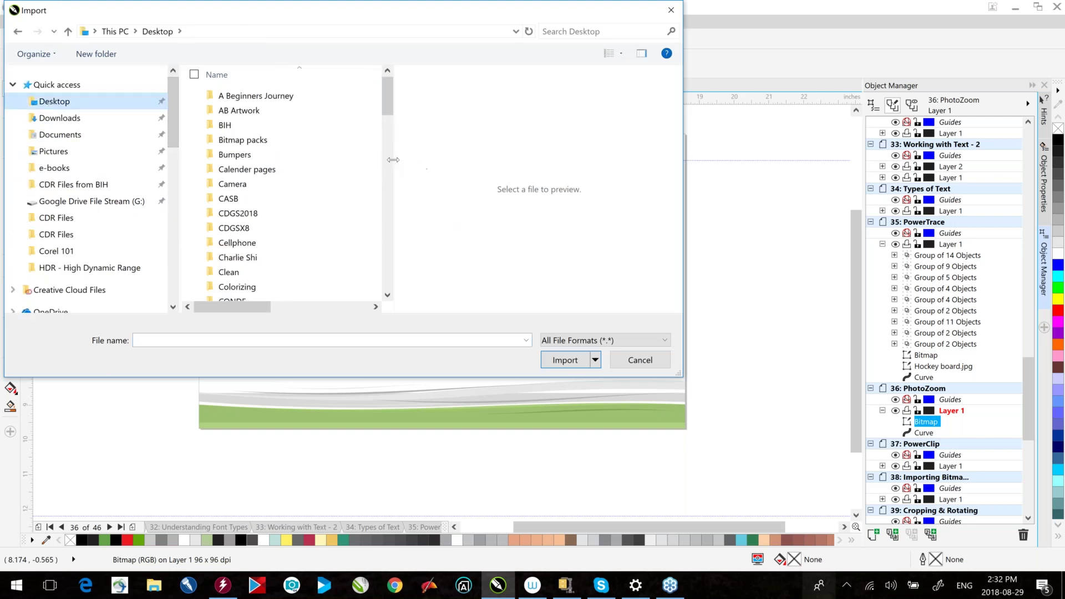
drag(419, 156, 616, 156)
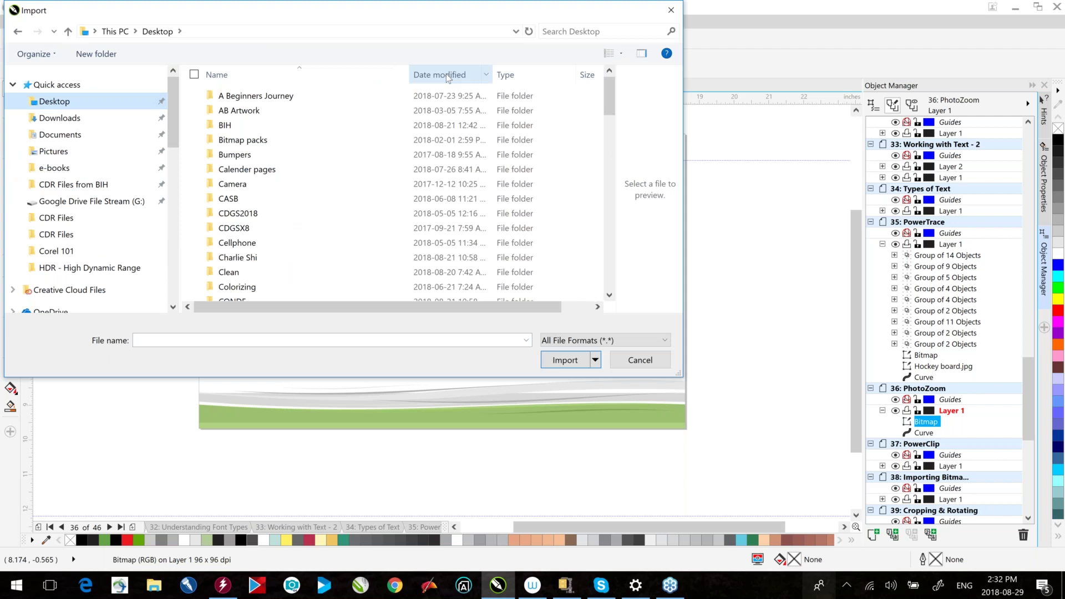
click(446, 74)
click(219, 95)
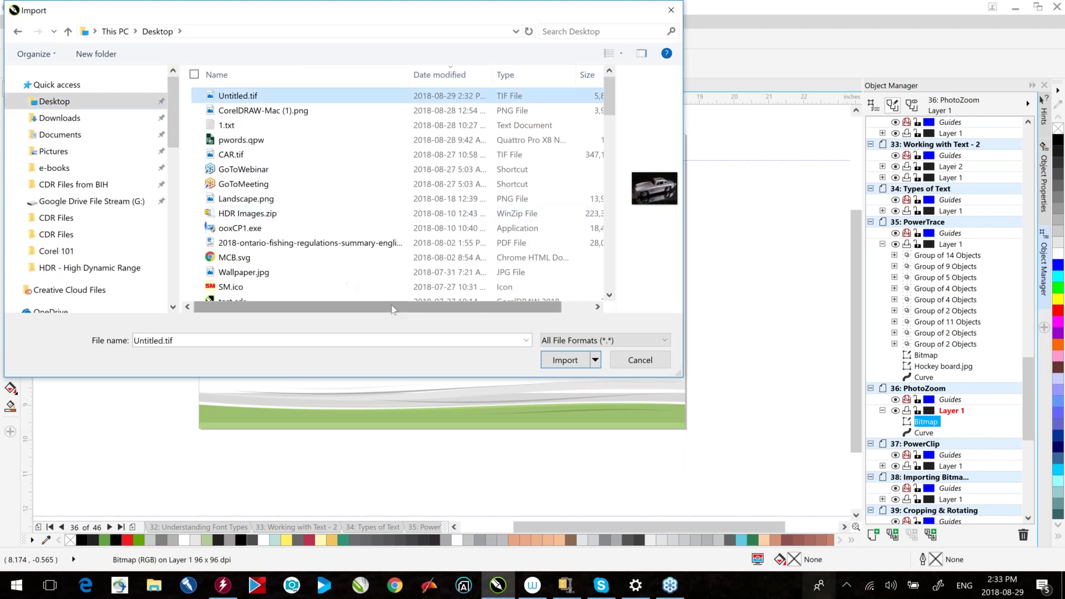
click(563, 96)
click(565, 361)
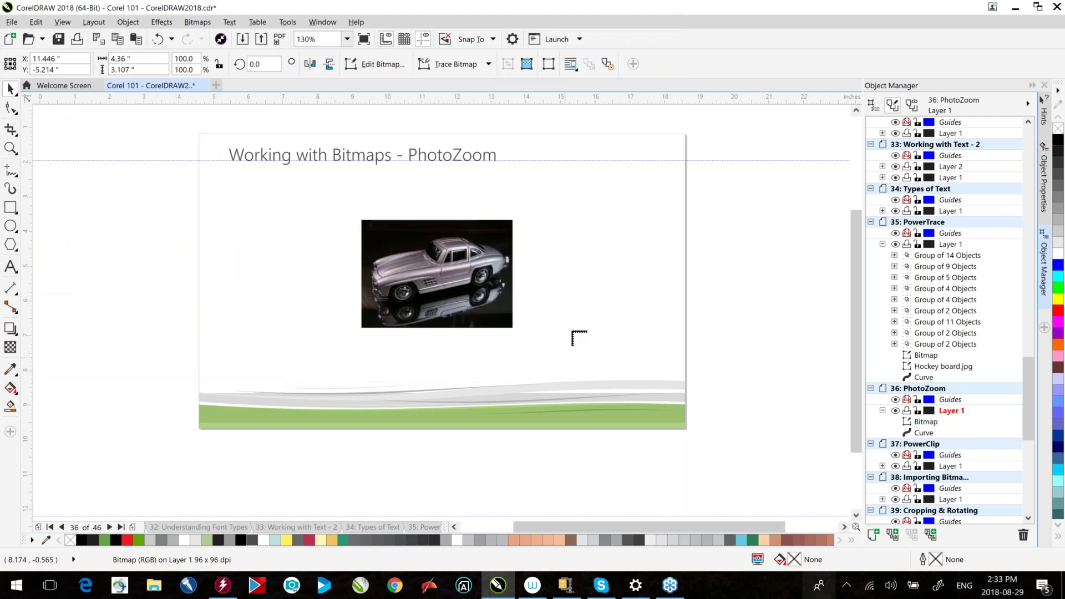
click(533, 209)
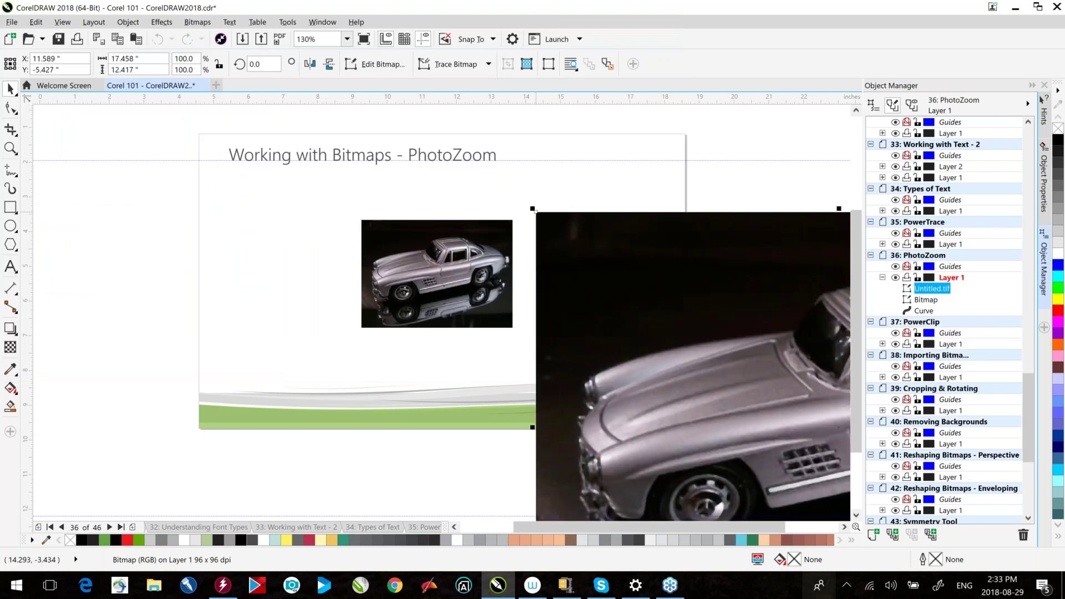
- Move the original car bitmap over and beside the enlarged one to compare their size and quality, and undo the moves
scroll(156, 221, right, 5)
click(157, 222)
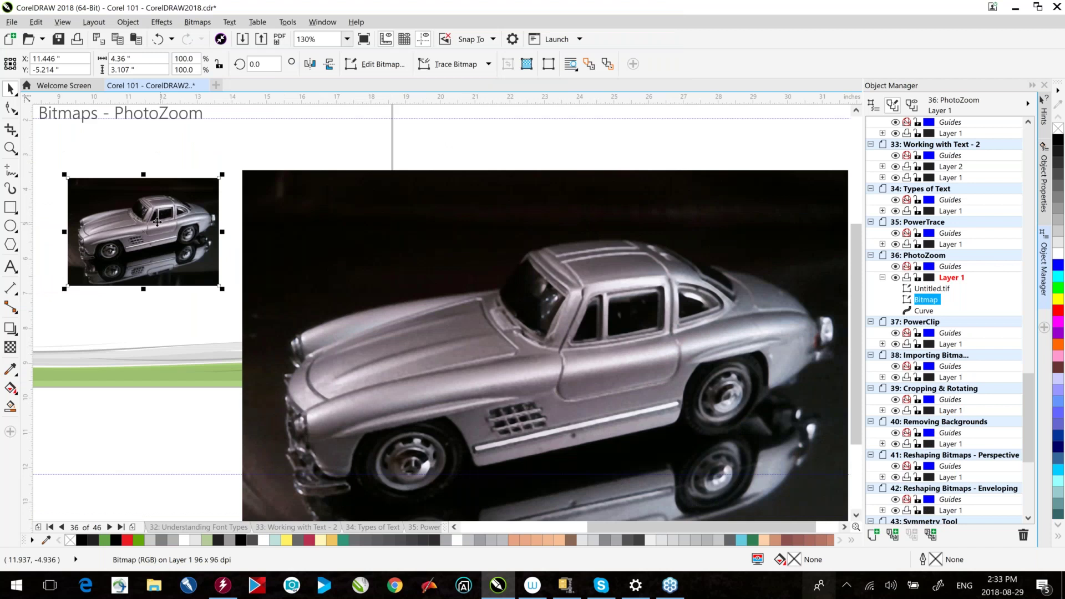
drag(157, 222, 574, 382)
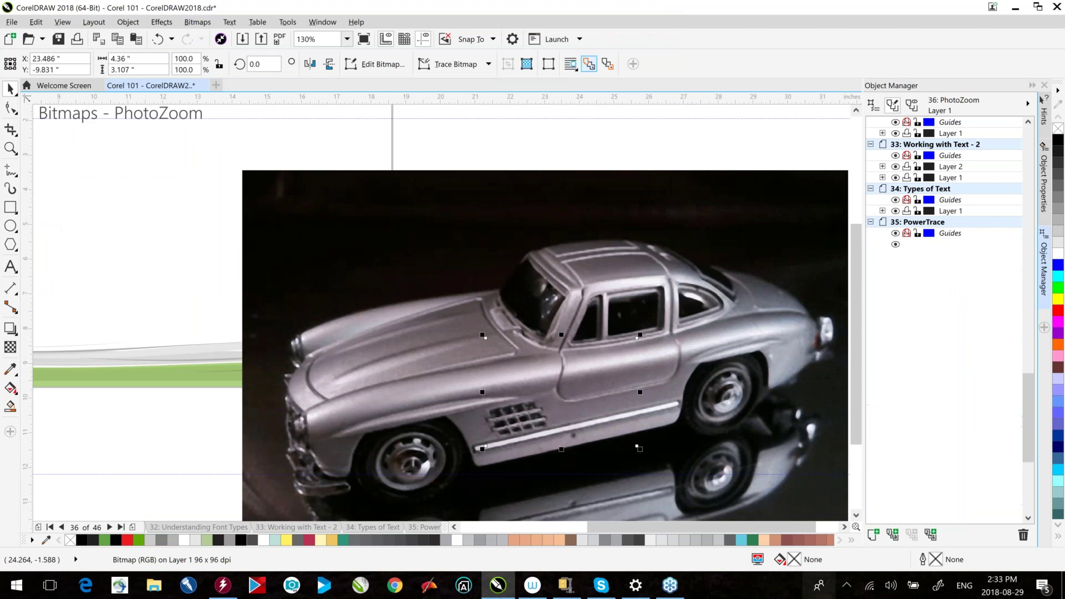
scroll(592, 382, up, 3)
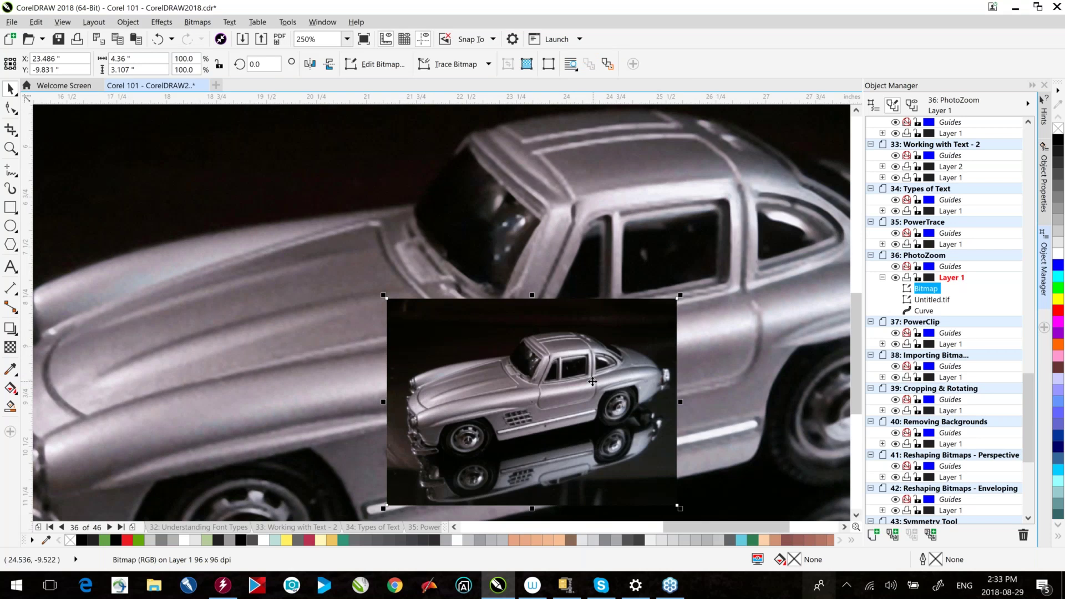
drag(592, 382, 193, 294)
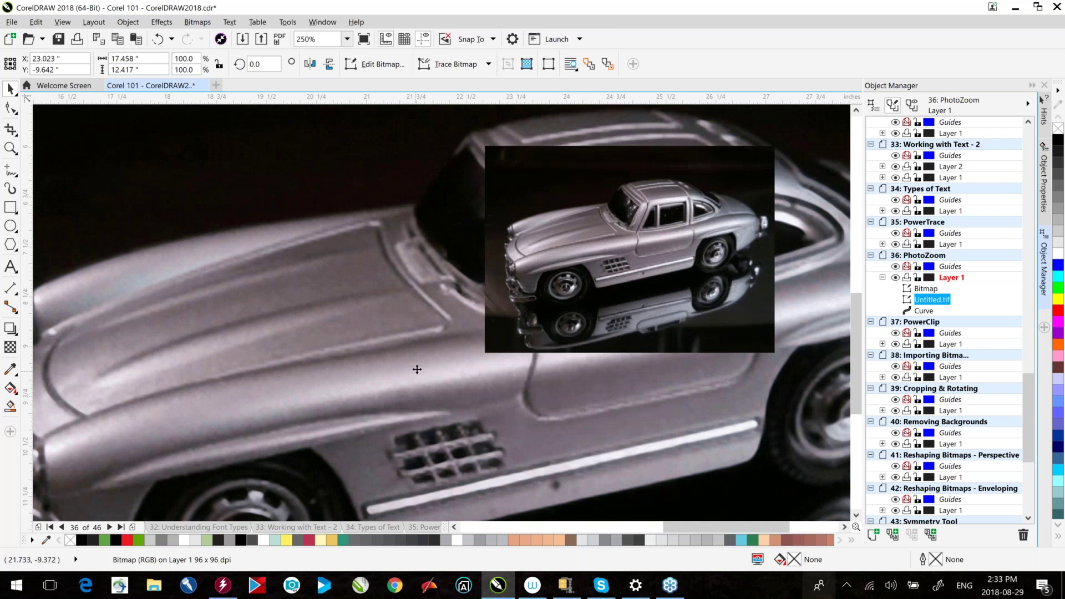
scroll(417, 369, down, 2)
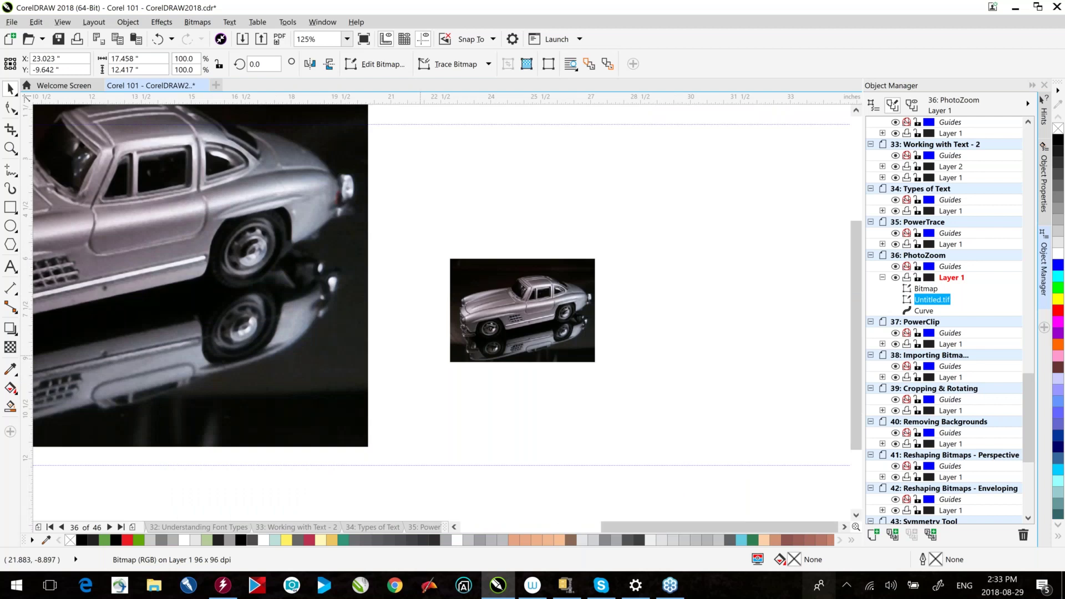
click(508, 327)
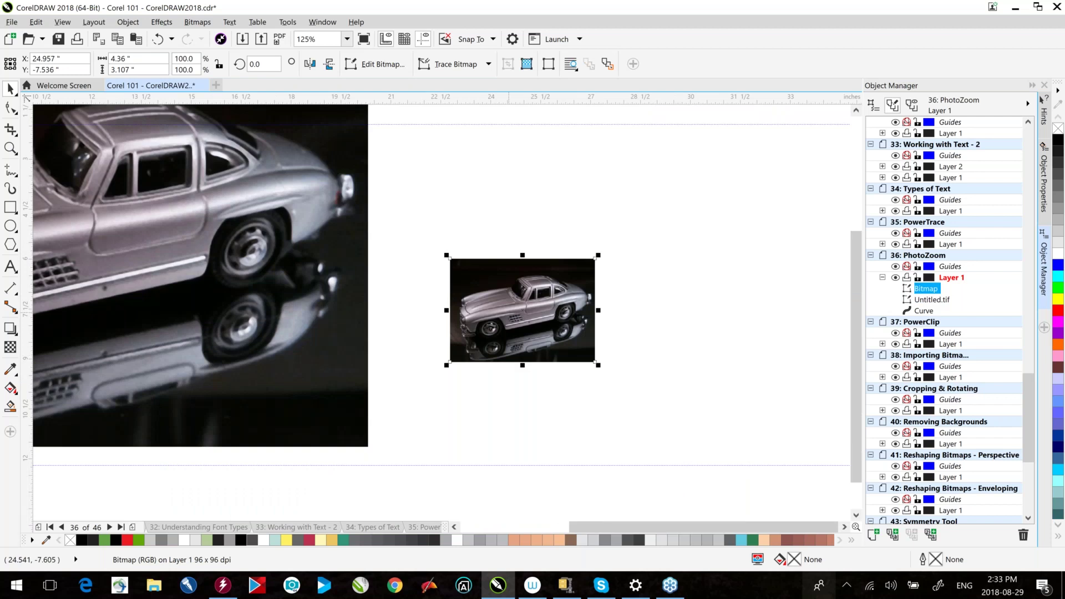
key(ctrl+z)
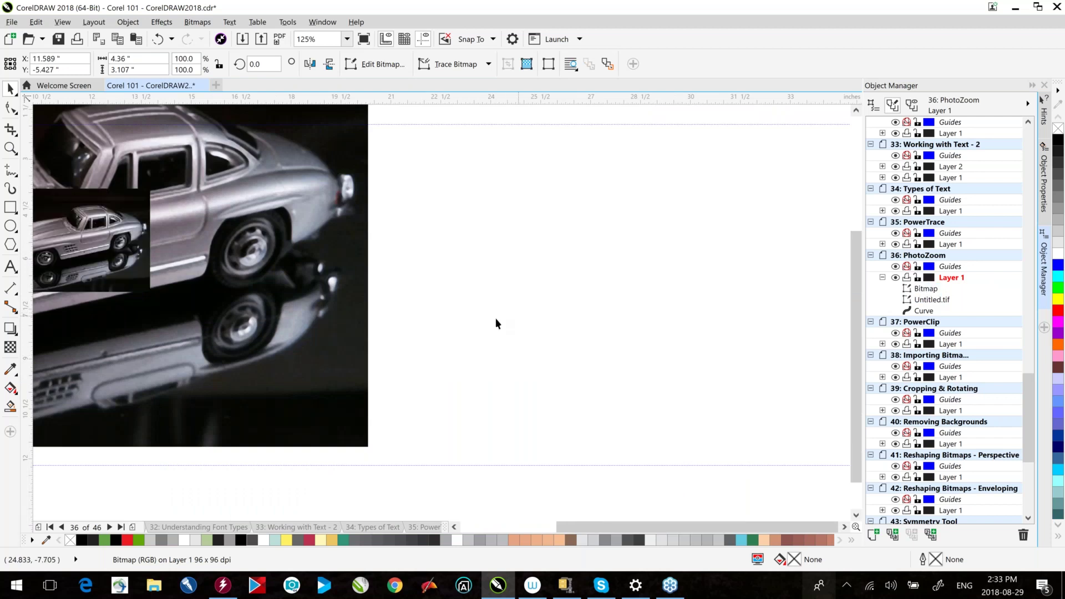
- Go to page 37, PowerClip, fit the page in view and select the sunset photo
click(110, 527)
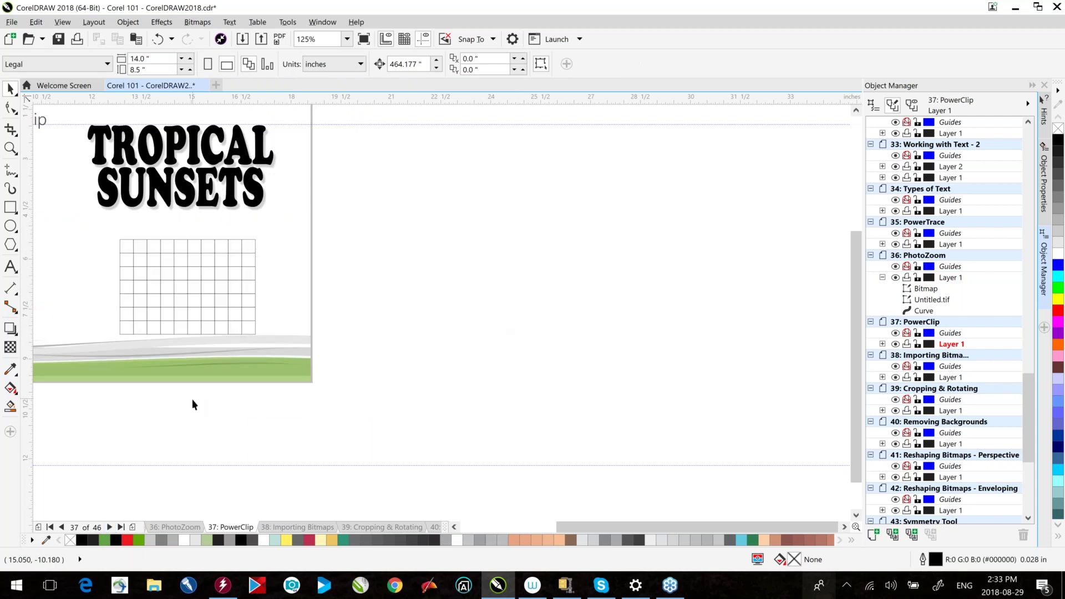
key(shift+F4)
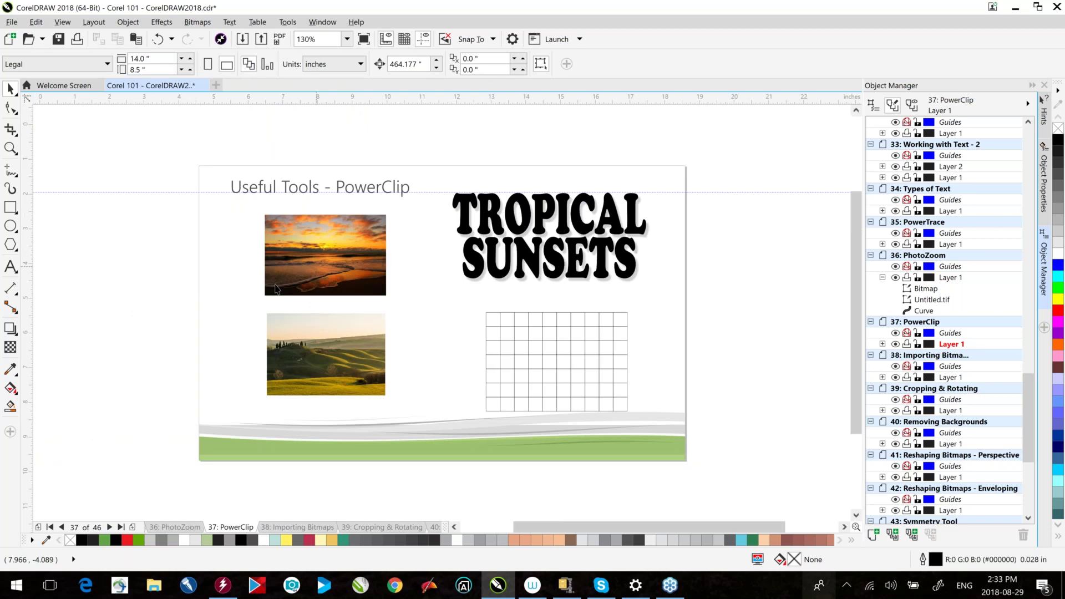
click(303, 257)
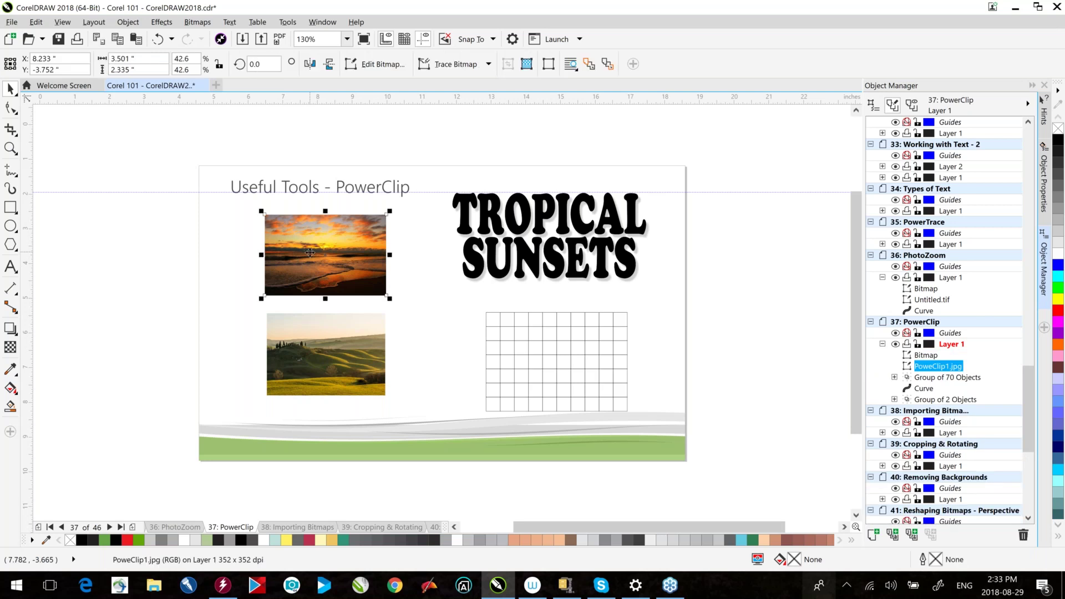
- Place the sunset photo inside the TROPICAL SUNSETS text as a PowerClip and undo the placement
click(161, 22)
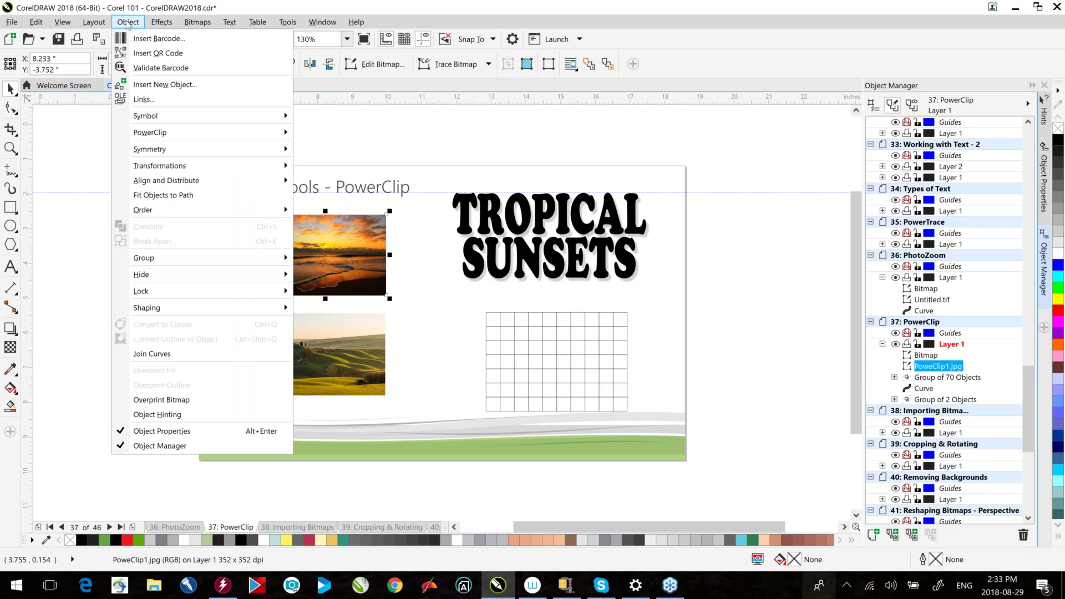
click(127, 23)
click(127, 23)
mouse_move(169, 134)
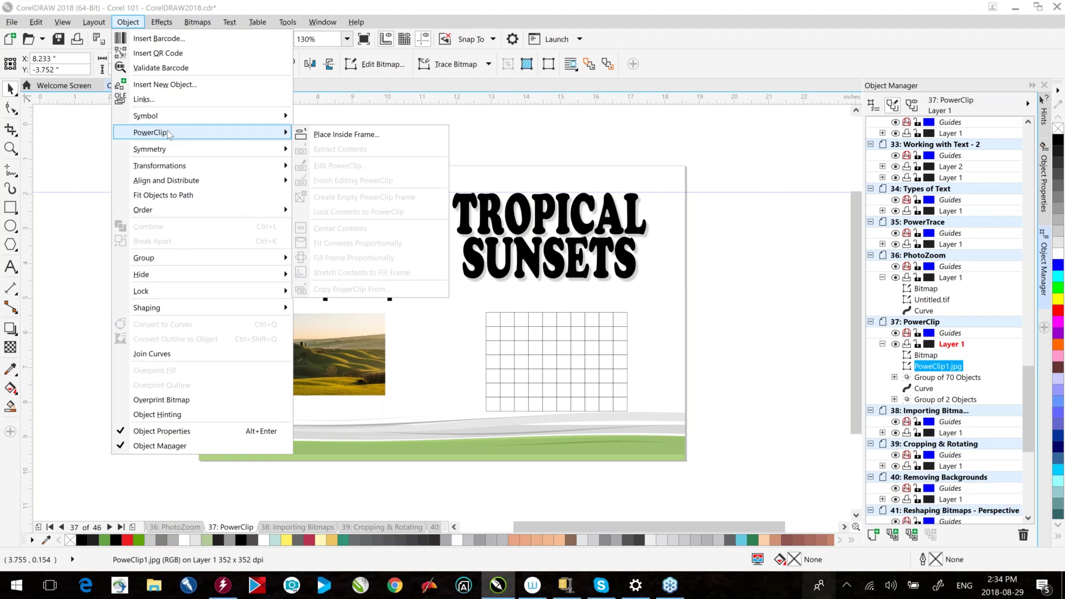
key(Escape)
key(Escape)
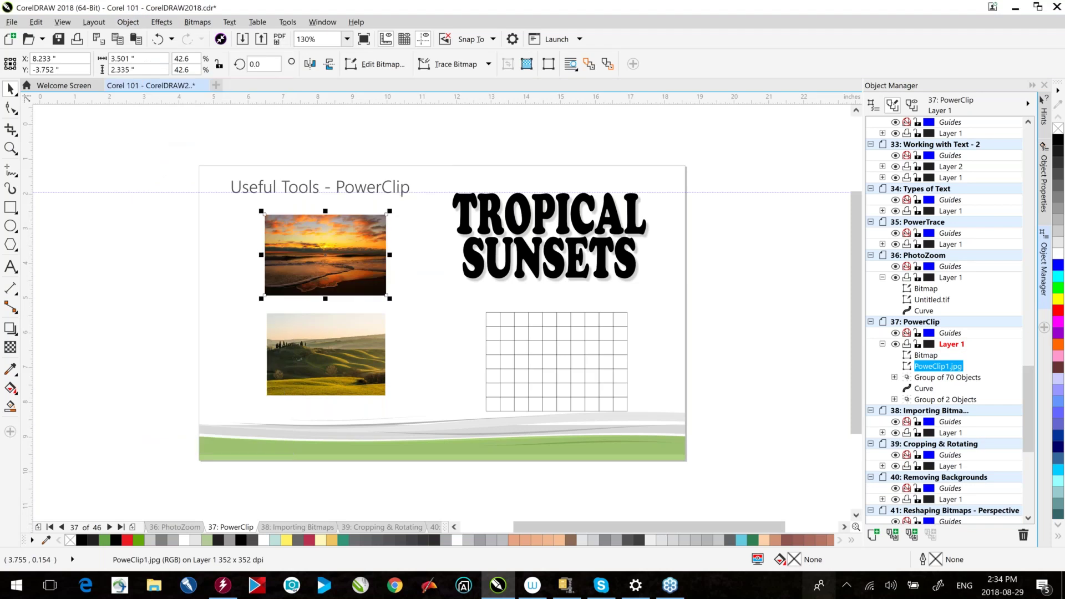
key(Escape)
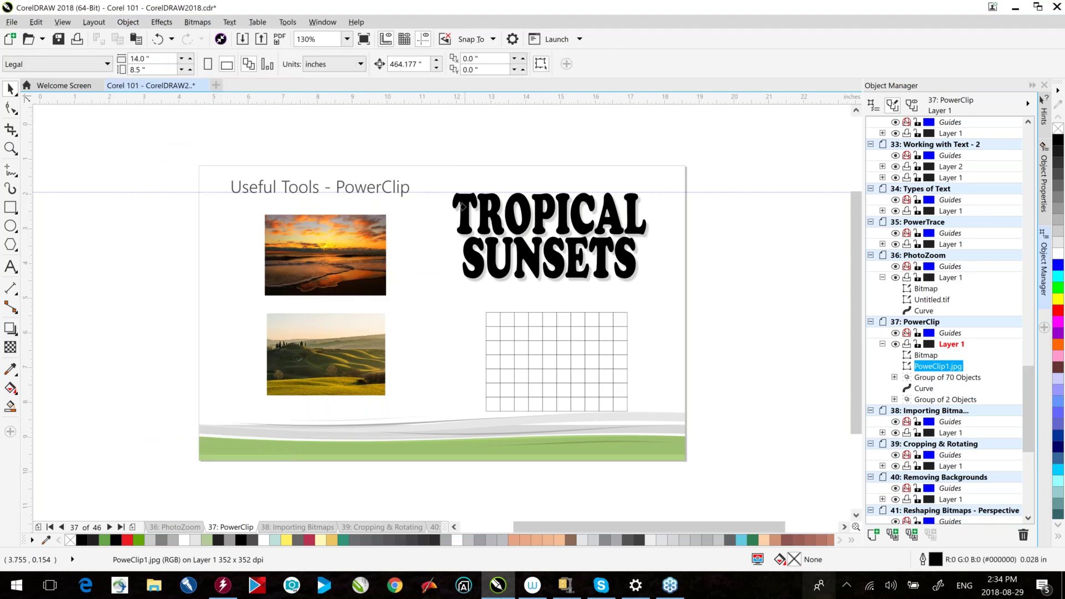
click(463, 207)
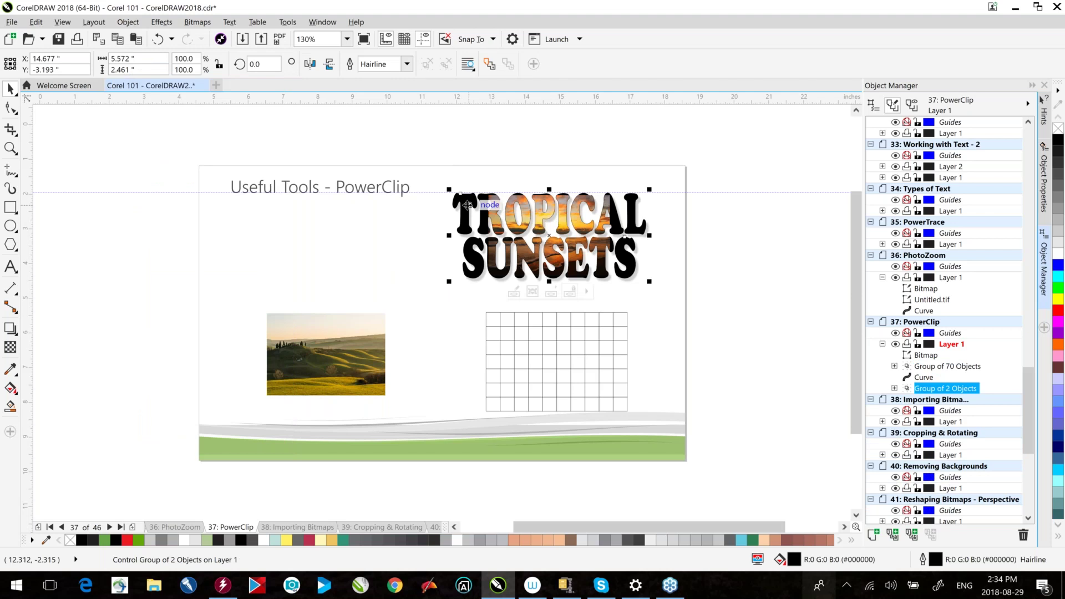
key(ctrl+z)
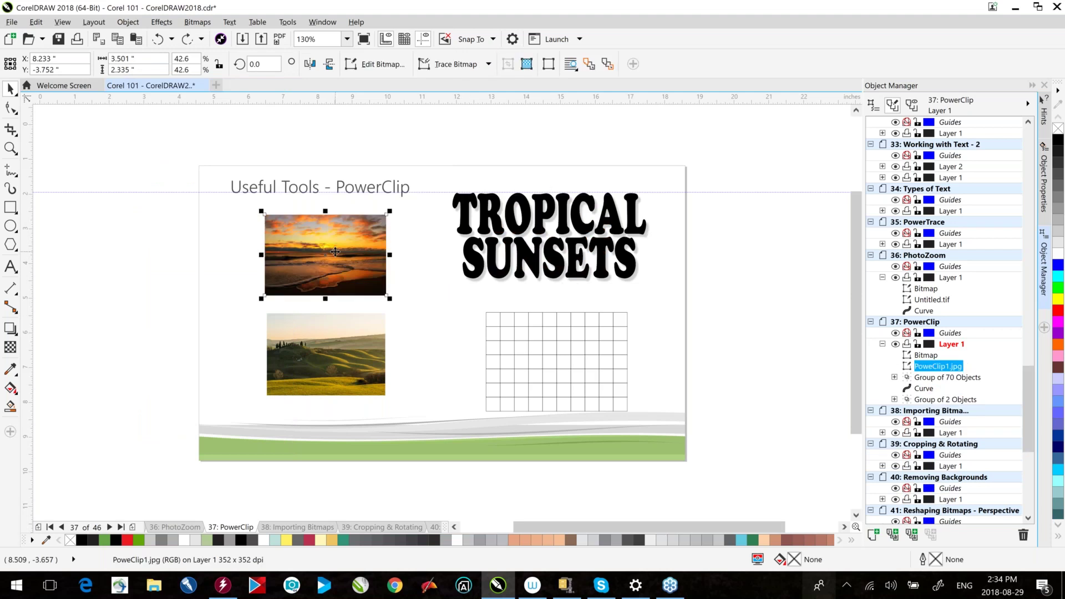
- PowerClip the sunset photo inside the TROPICAL SUNSETS text and enlarge it to about 6.18 by 3.17 inches to fill the letters
drag(335, 252, 535, 221)
click(599, 278)
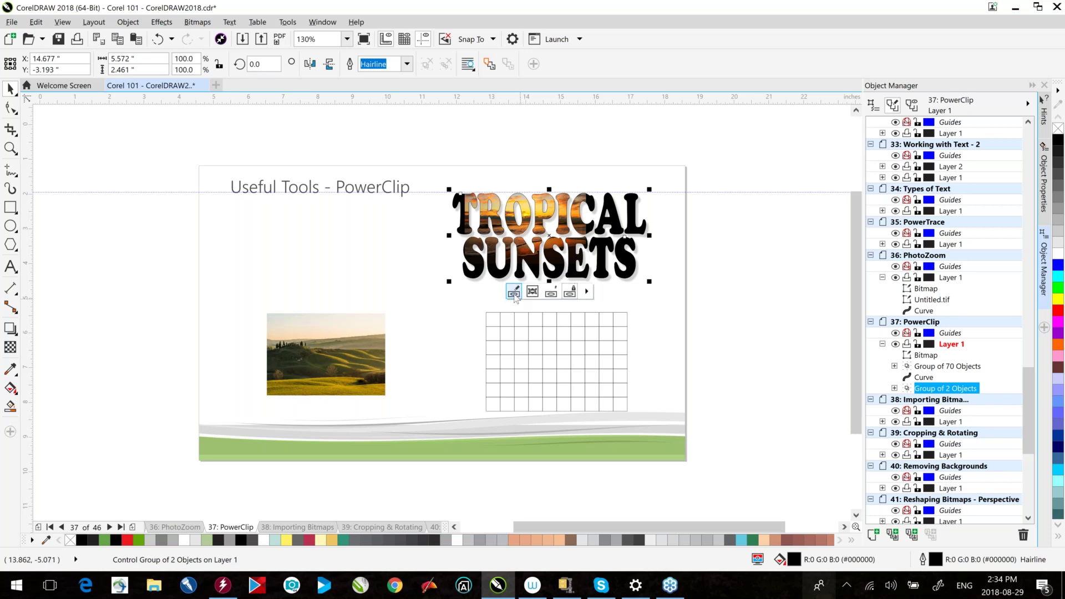
double_click(490, 213)
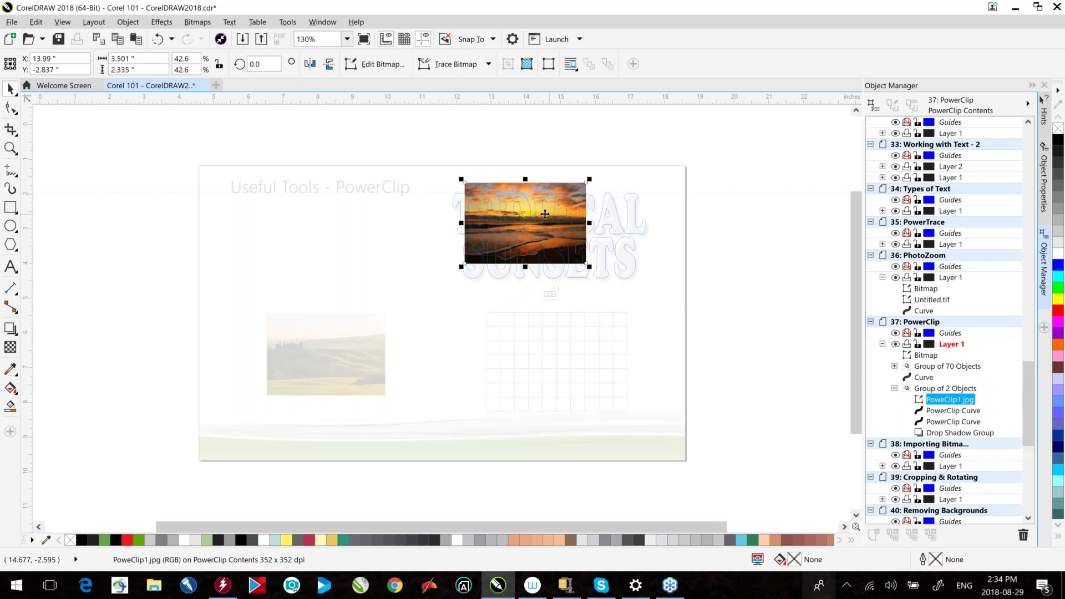
drag(585, 264, 660, 236)
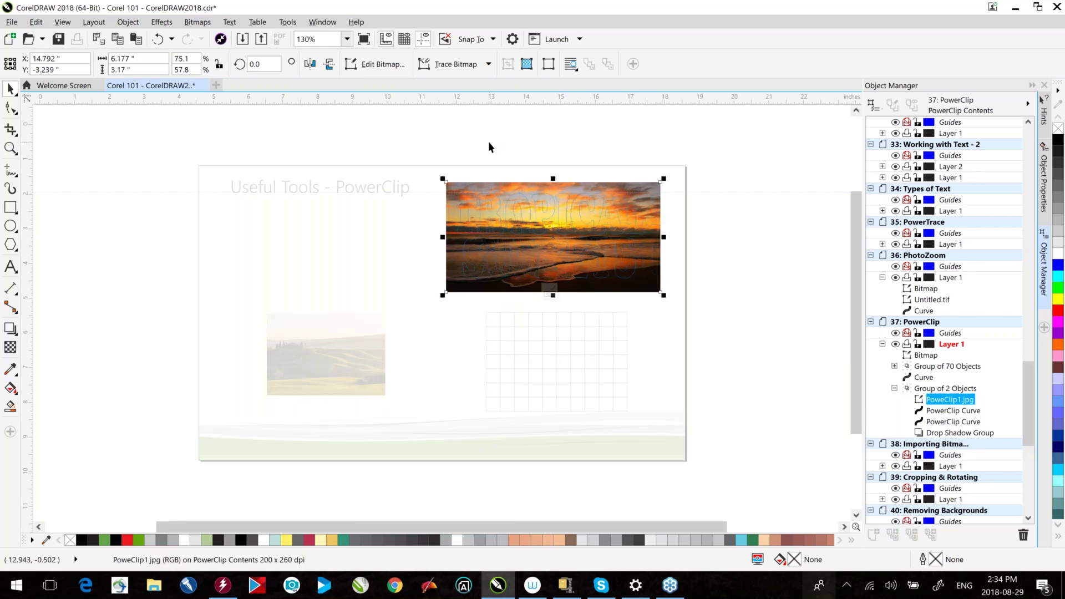
click(488, 142)
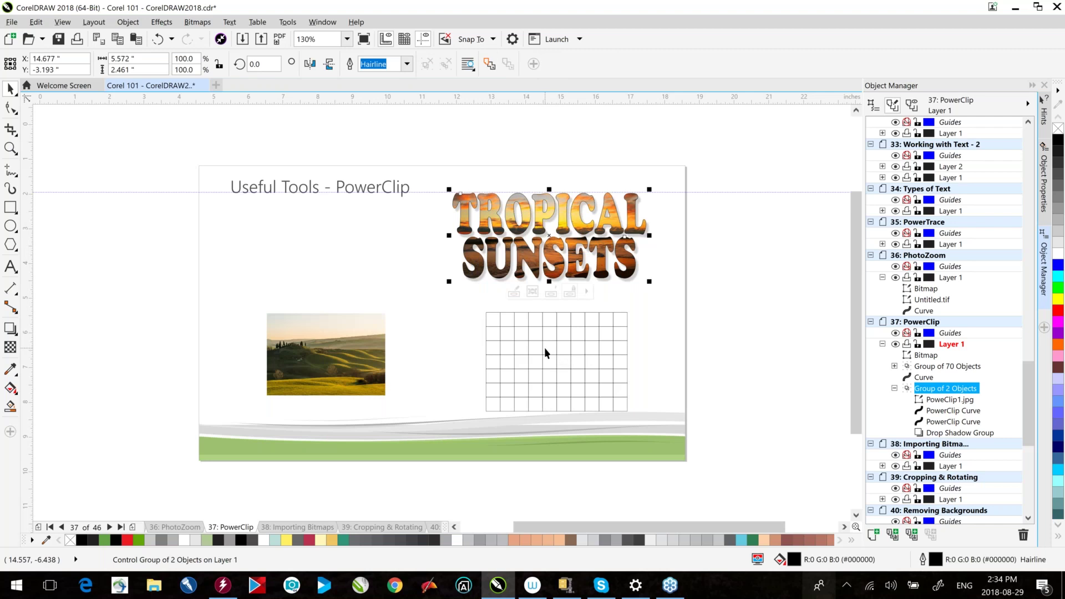
- Place the landscape photo inside the grid of rectangles as a PowerClip
click(583, 356)
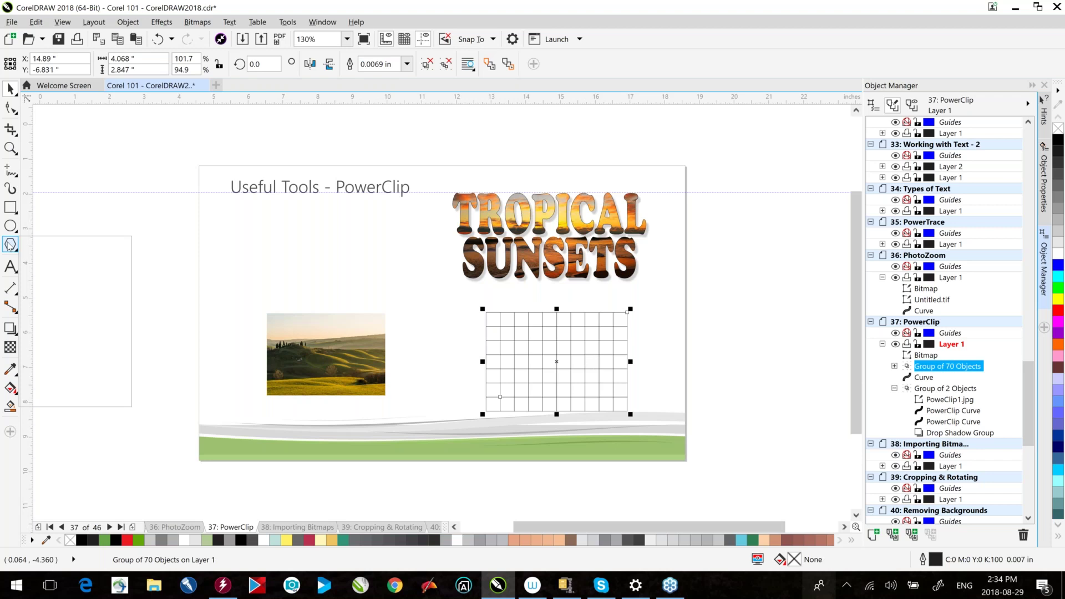
click(313, 336)
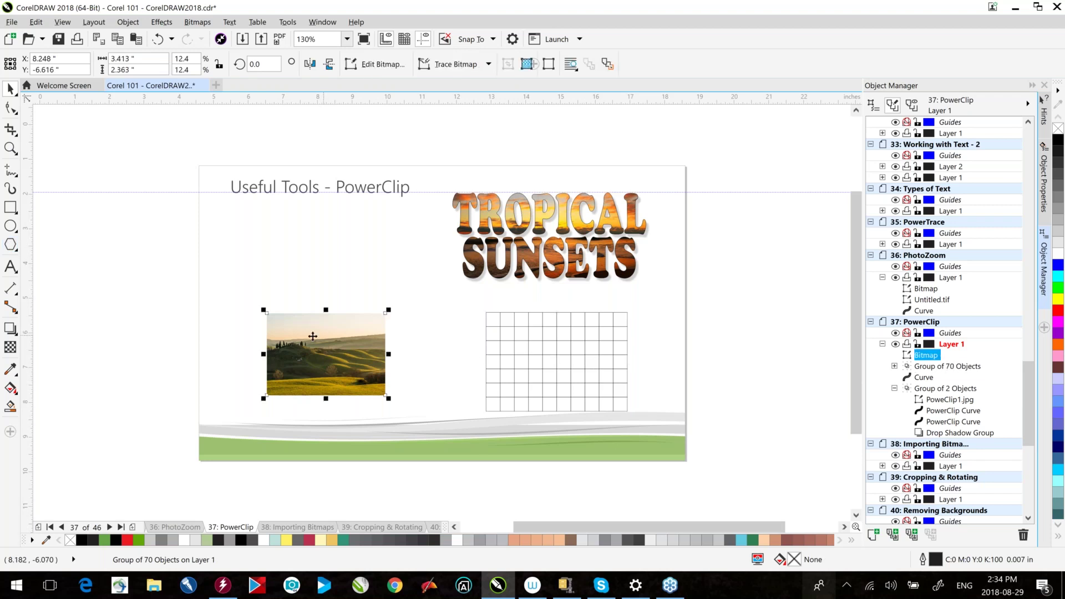
drag(313, 336, 552, 354)
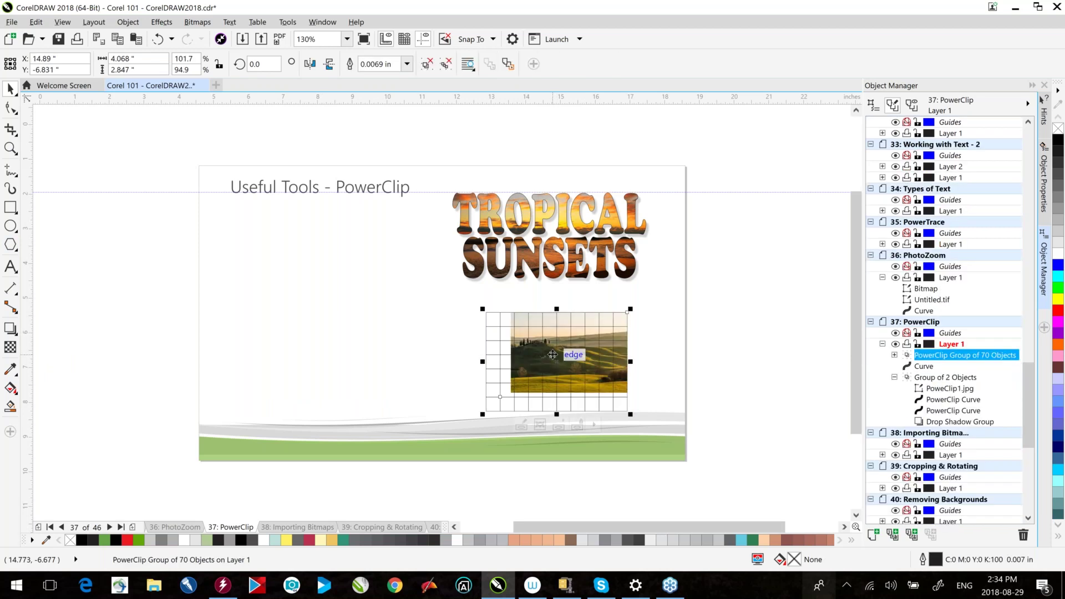
- Edit the grid's PowerClip contents, moving and enlarging the landscape photo to about 4.31 by 2.98 inches so it covers the whole grid
ctrl+click(553, 354)
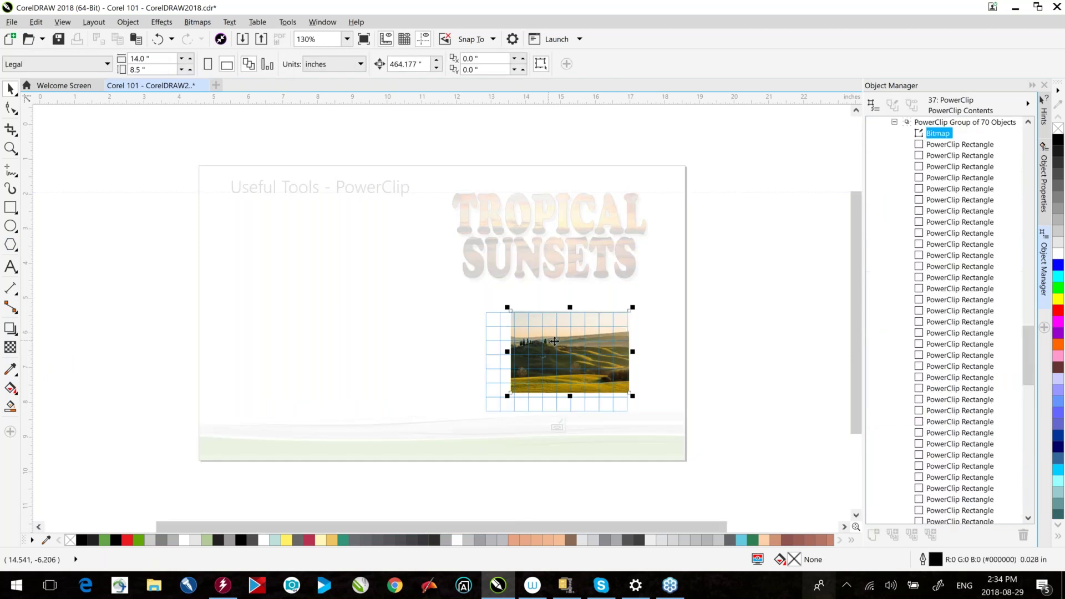
drag(554, 341, 528, 340)
drag(606, 395, 635, 421)
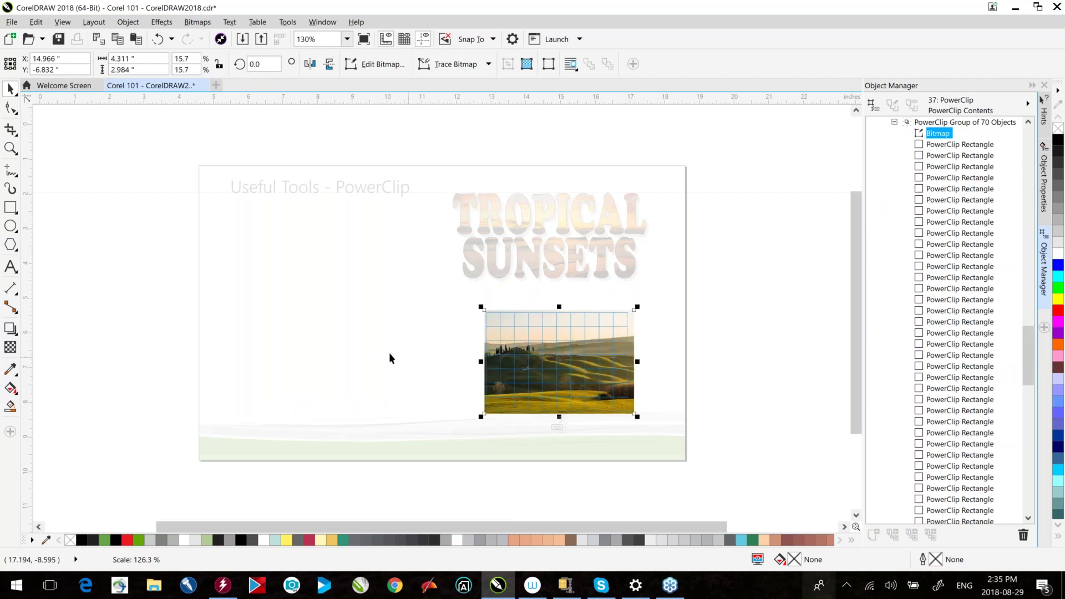
click(390, 358)
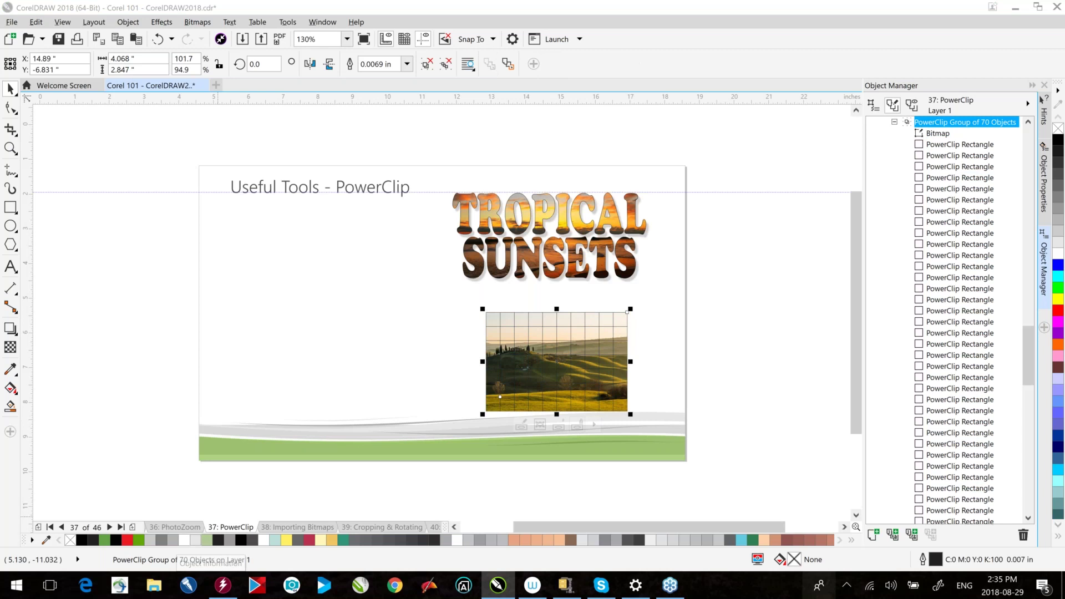
- Ungroup the photo-filled grid and move squares from its upper-left corner to the empty area below the page title
key(ctrl+u)
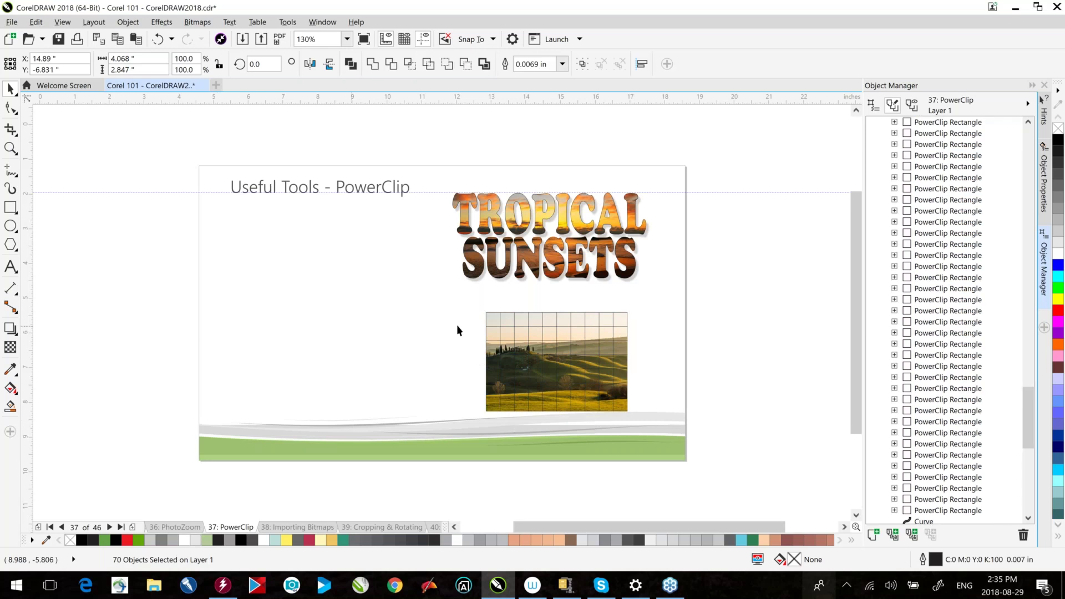
drag(492, 319, 283, 268)
drag(507, 319, 252, 295)
drag(491, 330, 275, 284)
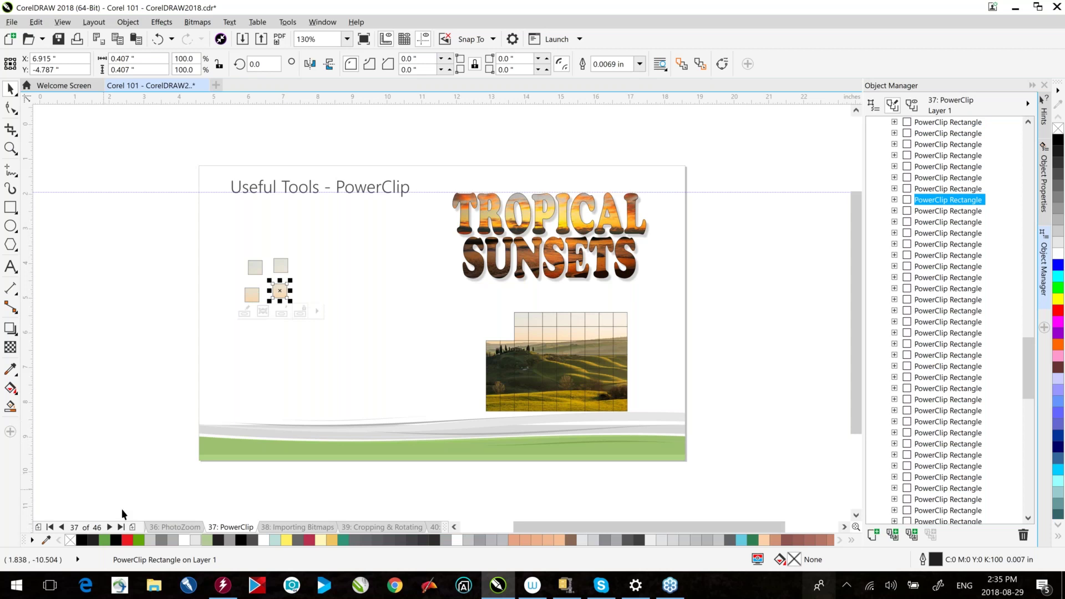
- Go to page 38, Importing Bitmaps, and open the Desktop > CONDE > 04 Background Eraser folder for an import, sorting Desktop items by name
click(276, 529)
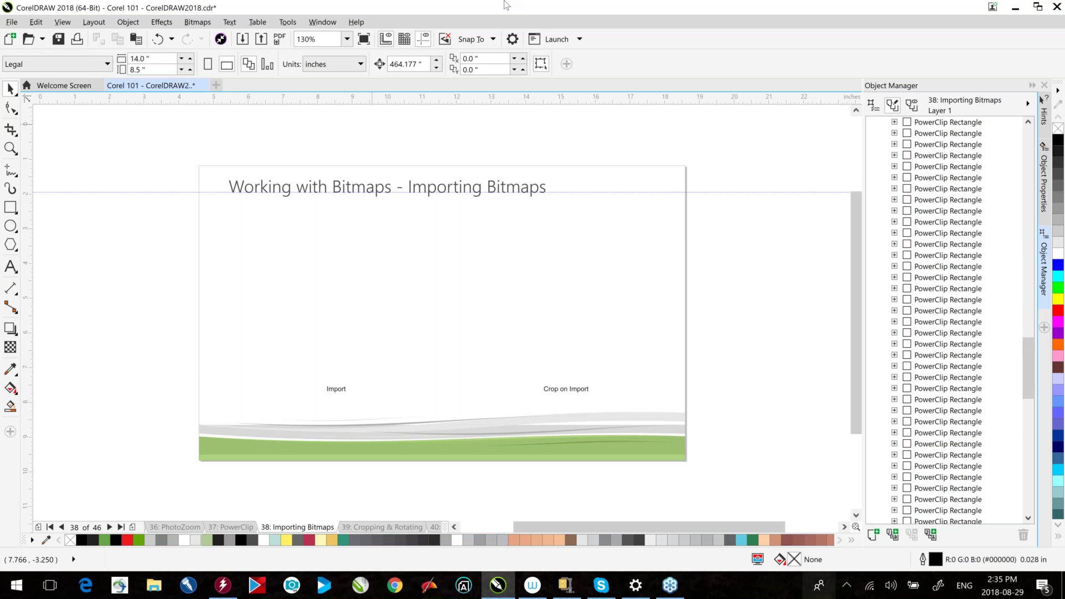
click(243, 39)
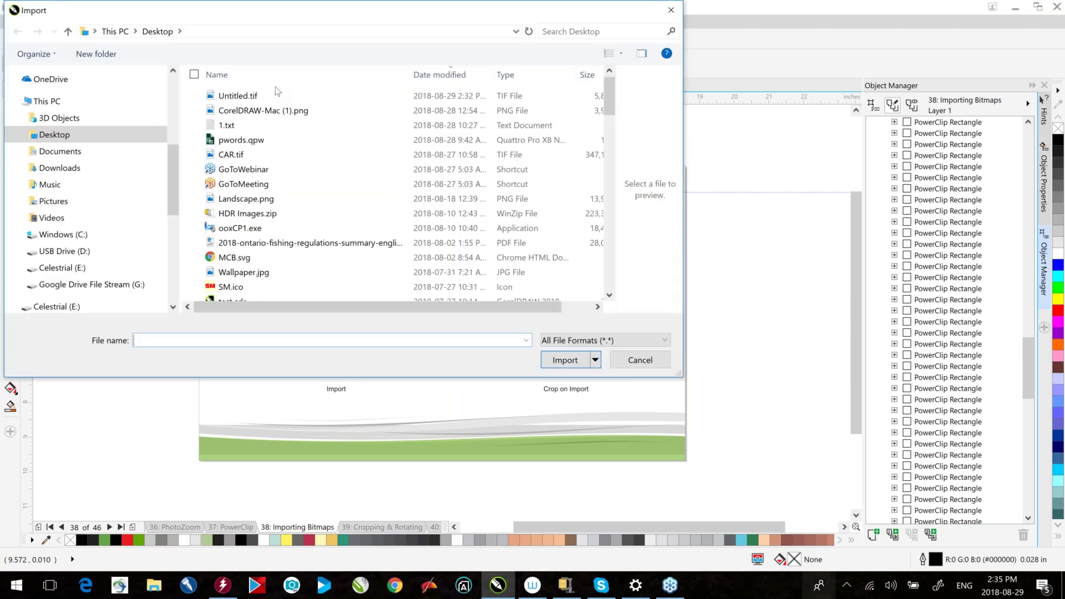
click(233, 75)
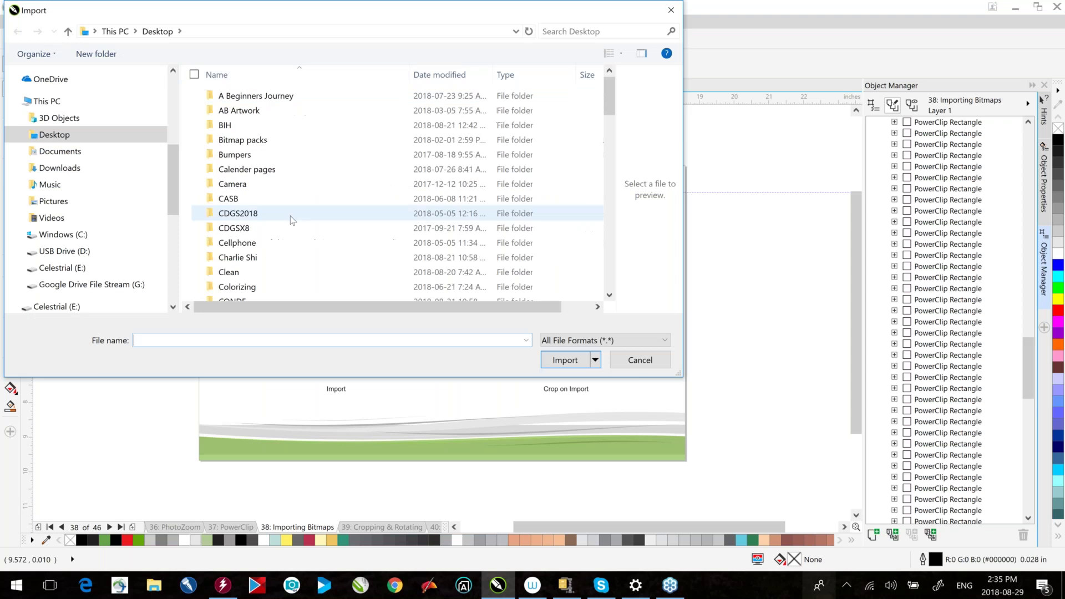
scroll(291, 215, down, 2)
double_click(237, 223)
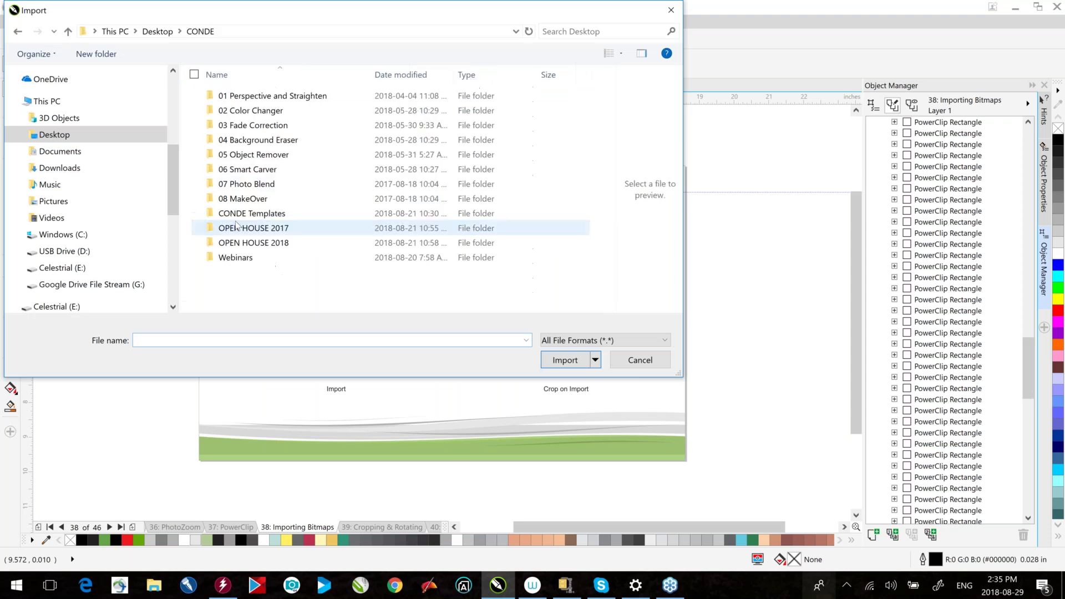
double_click(256, 141)
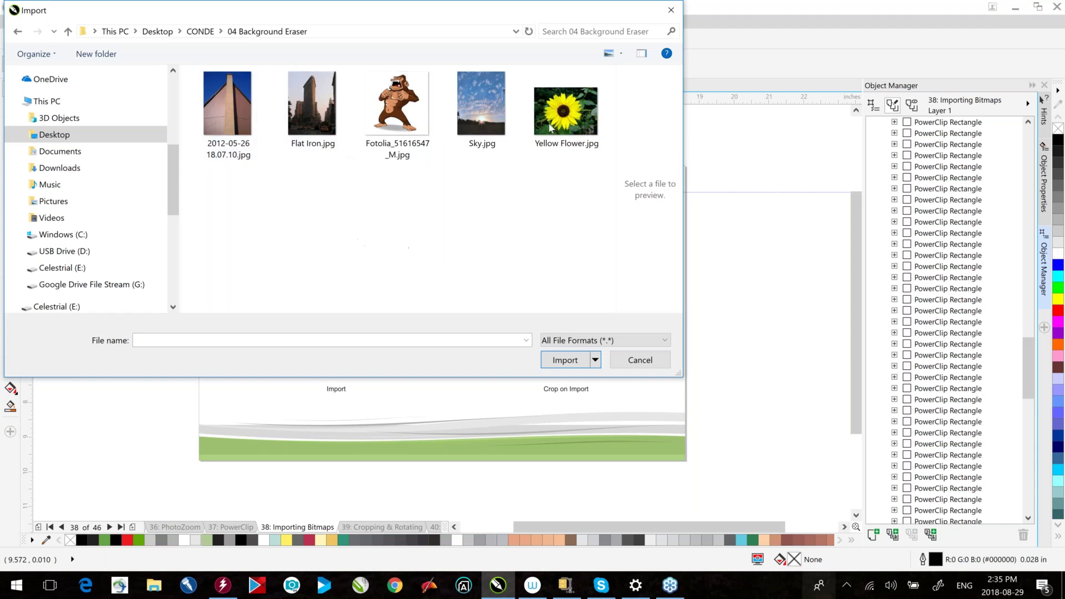
- Import Sky.jpg and place it about 0.75 by 1 inch below the start of the page title
click(485, 90)
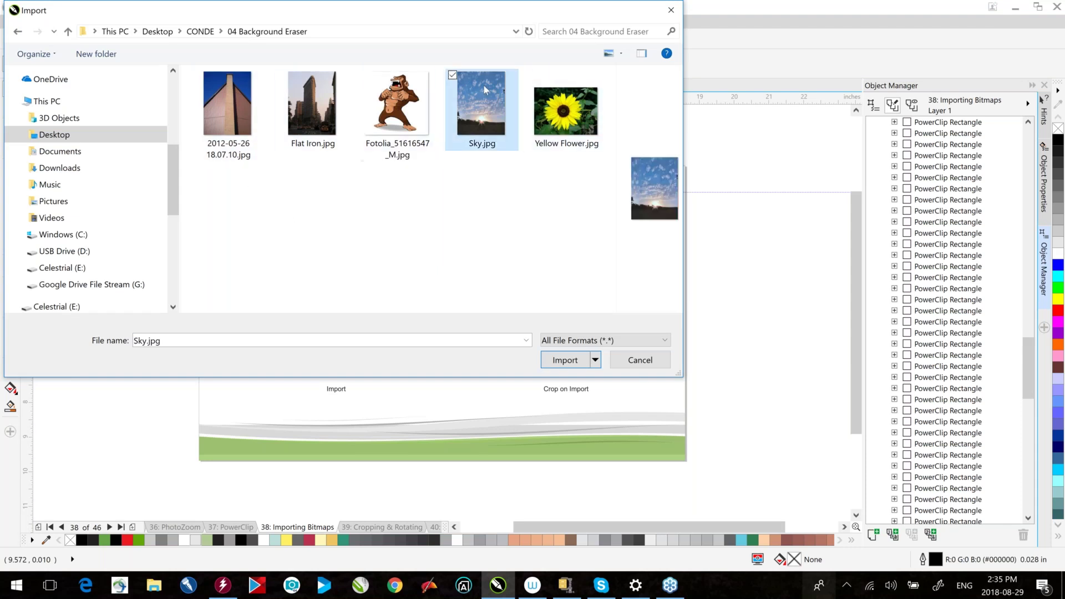
click(560, 361)
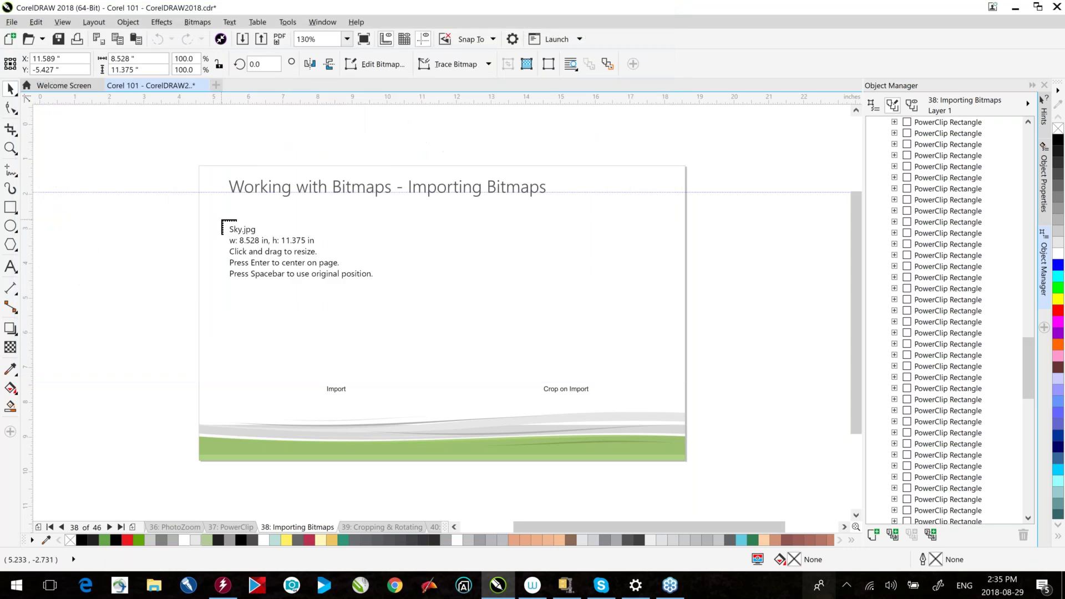
drag(222, 220, 248, 255)
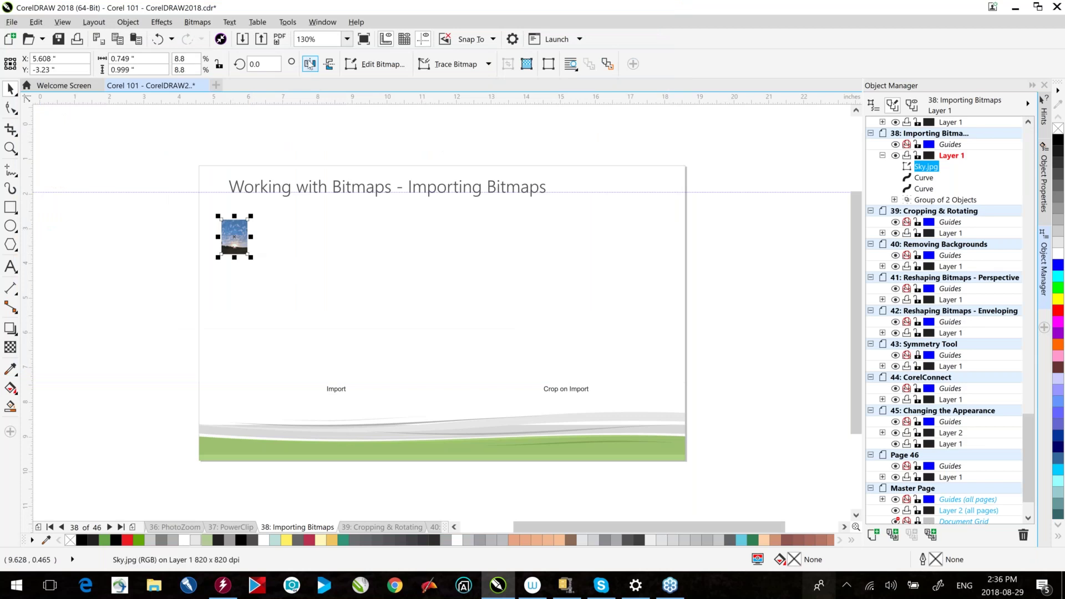
- Import Flat Iron.jpg centred on the page at its original size, undo the import and deselect everything
key(ctrl+i)
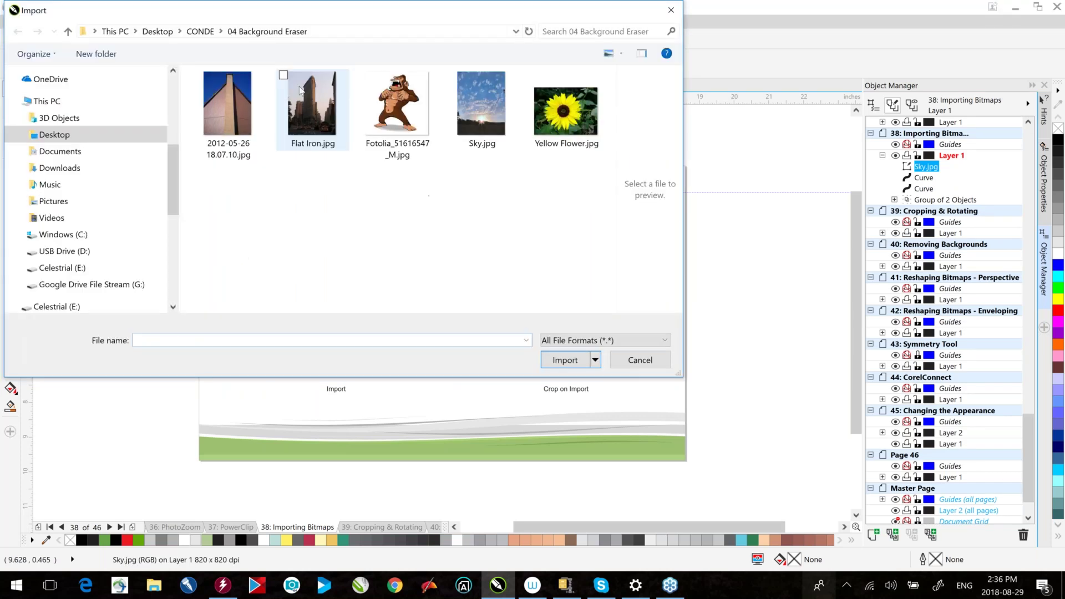
click(299, 90)
click(546, 356)
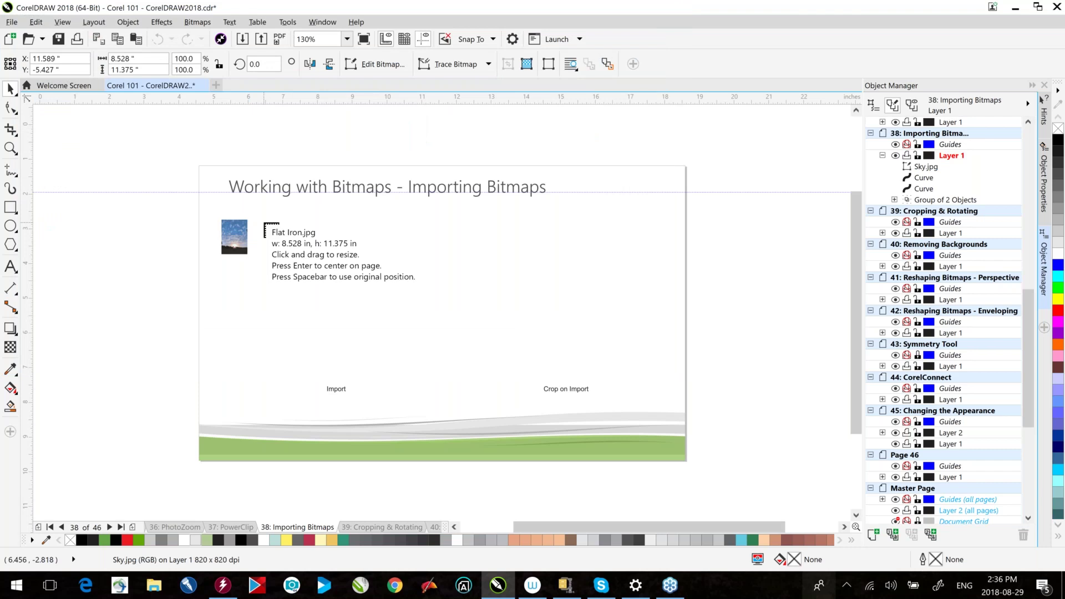
key(Return)
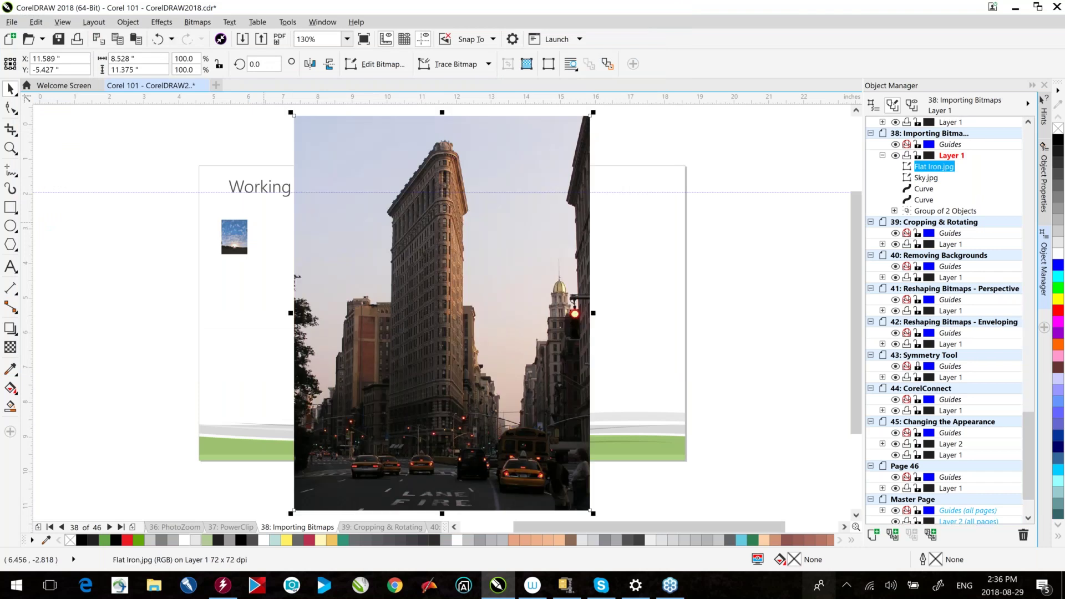
key(ctrl+z)
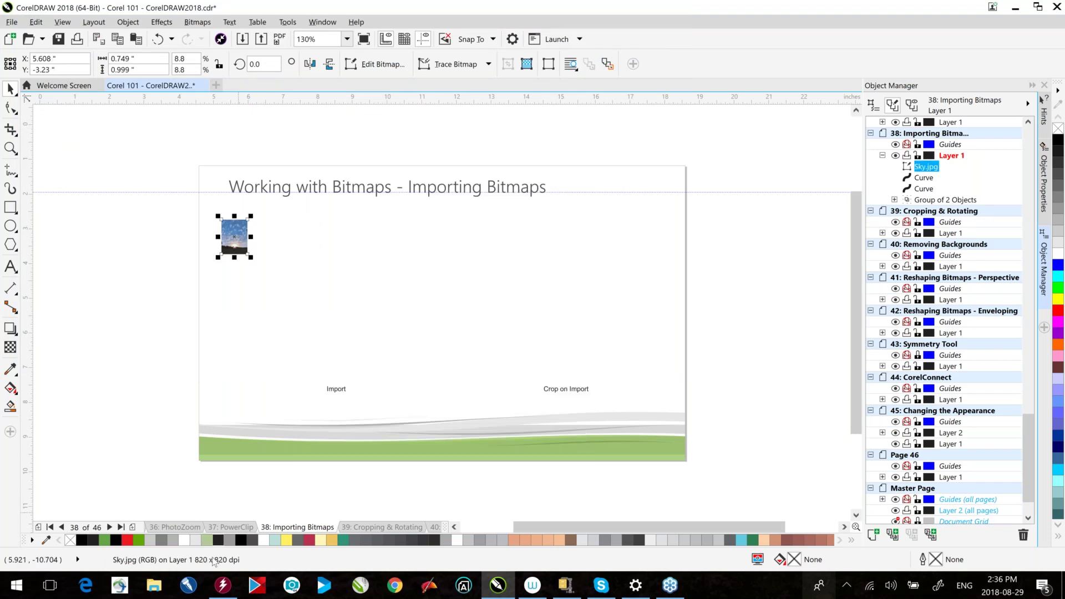
click(401, 220)
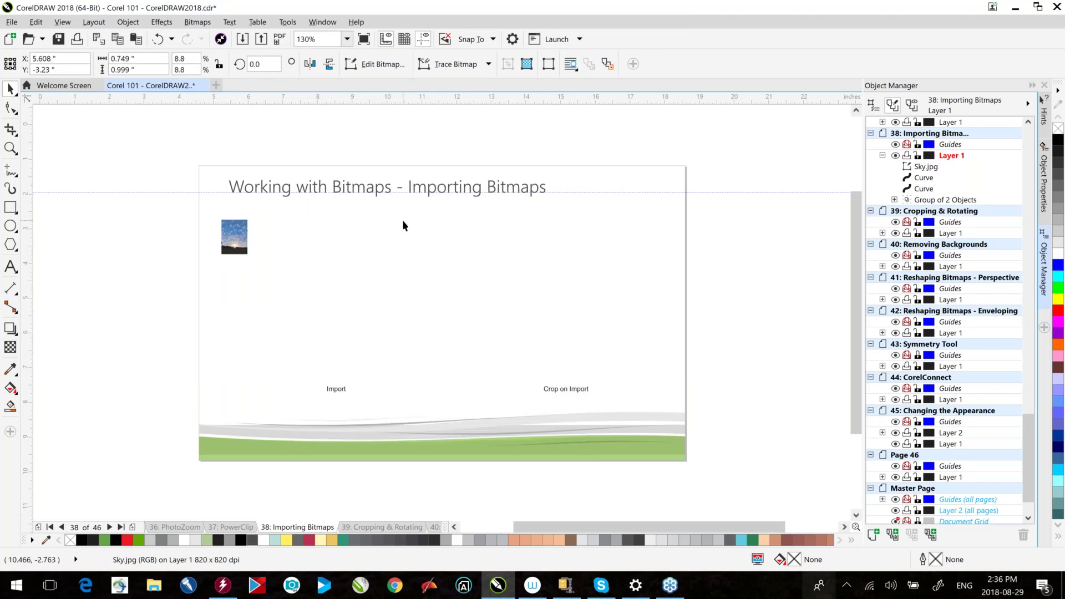
- Start another import and select 20160528_083527.jpg in the CONDE > 07 Photo Blend folder
click(243, 38)
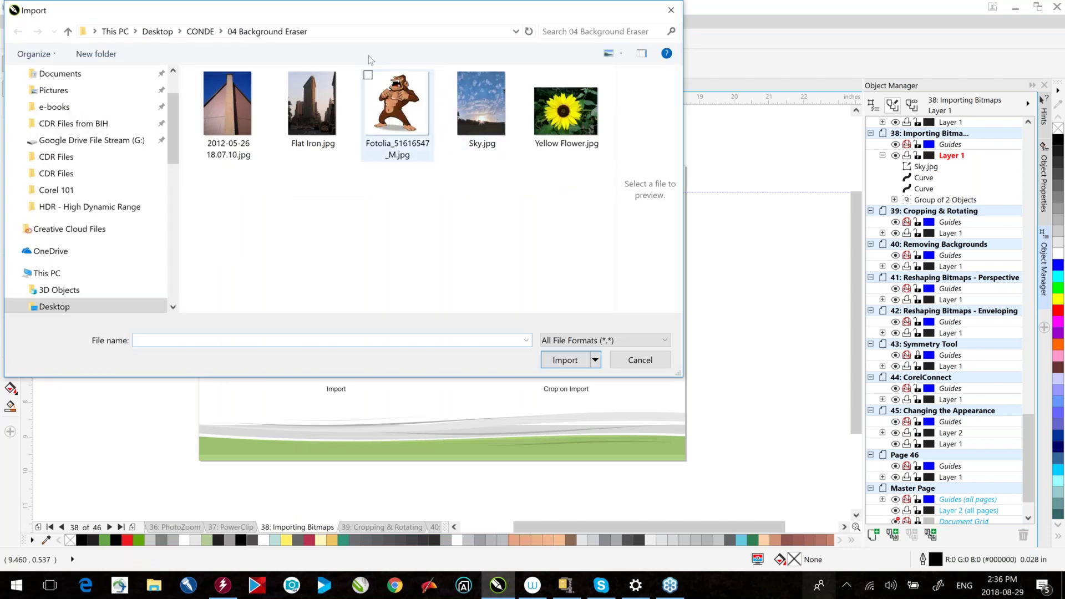
click(203, 32)
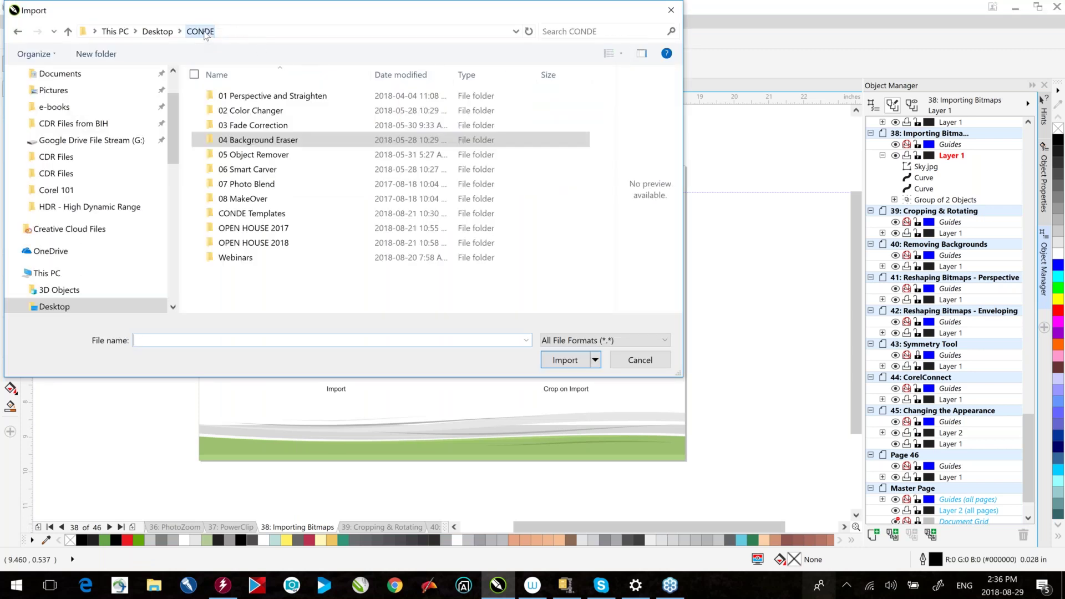
double_click(256, 158)
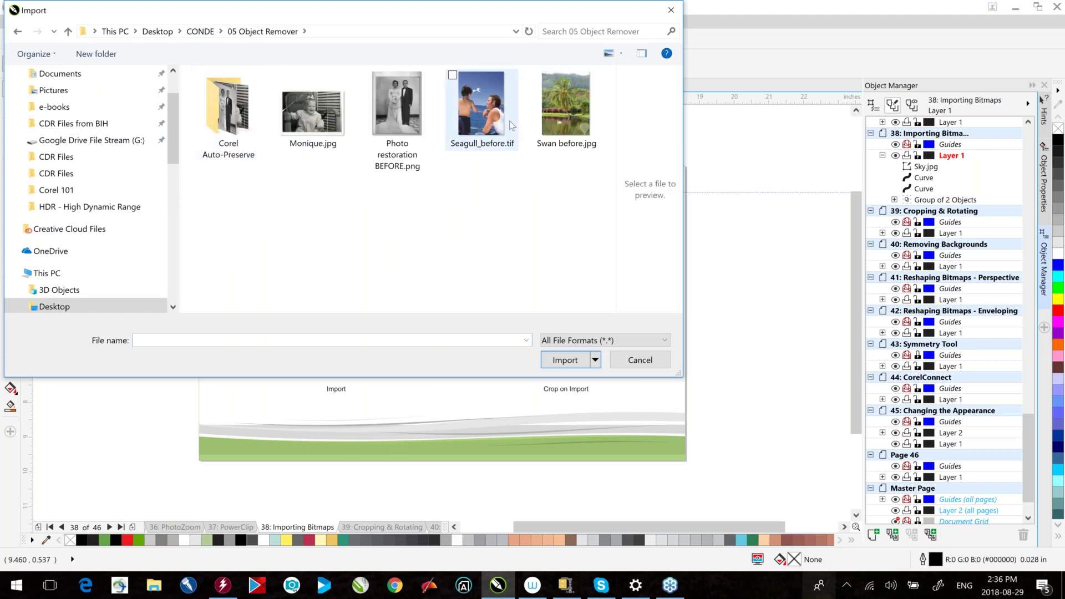
click(199, 33)
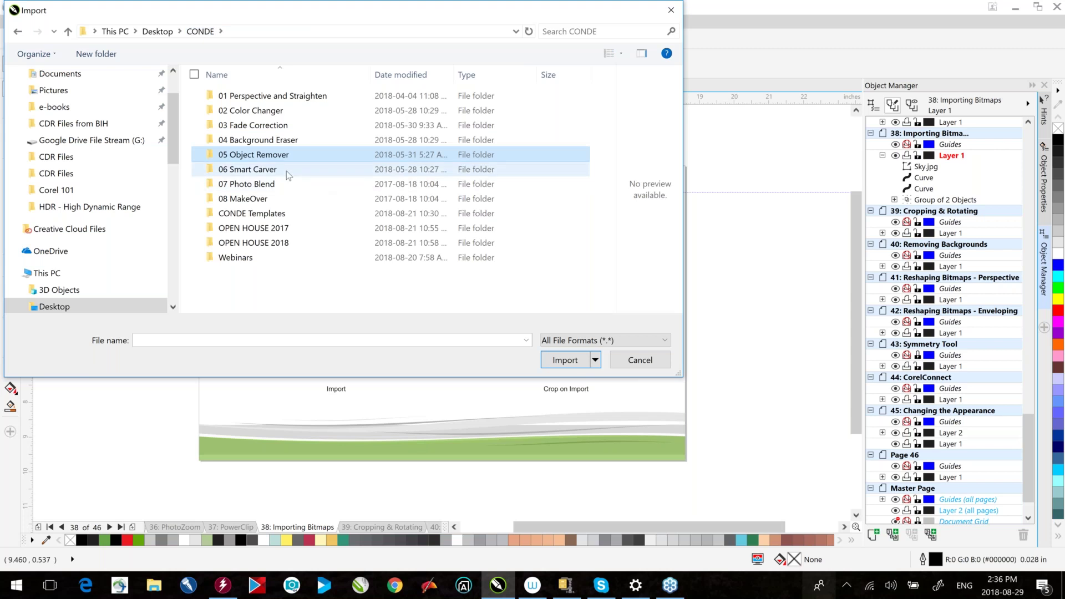
click(272, 185)
double_click(272, 186)
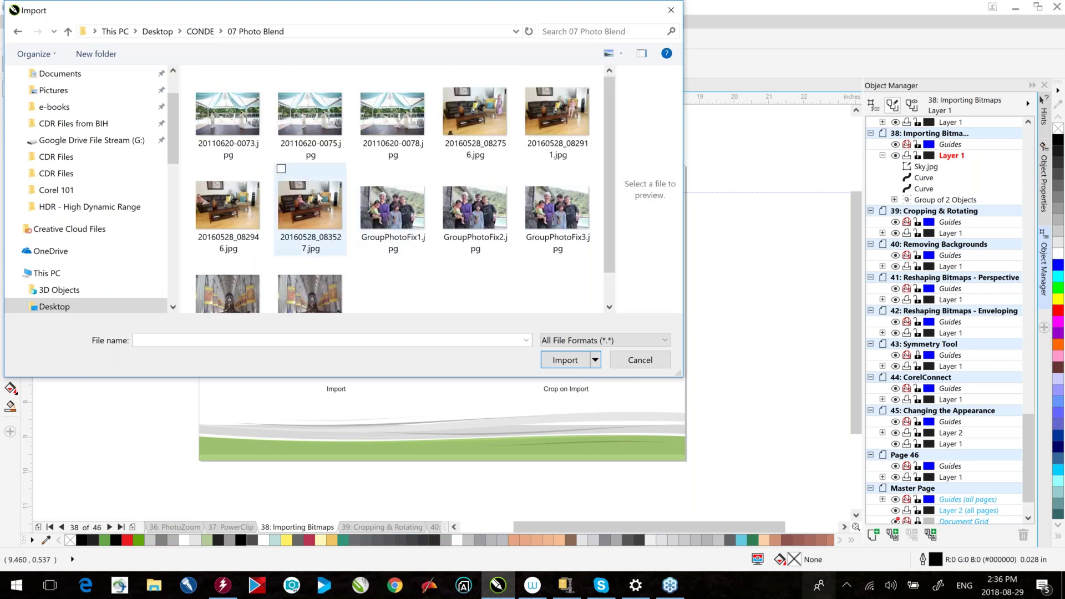
click(310, 210)
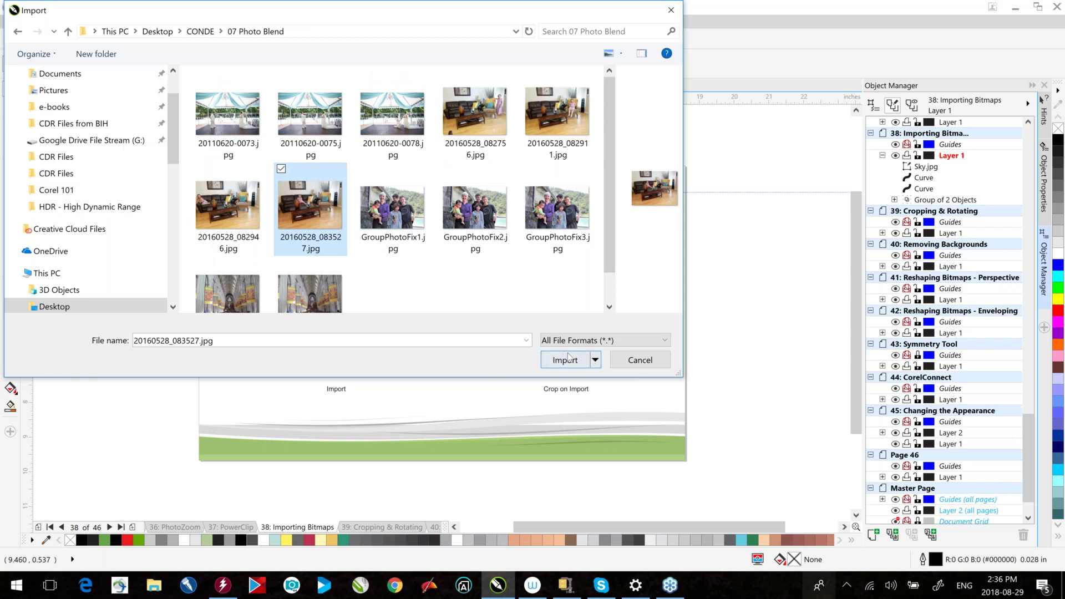
- Load the photo with Crop and Load, cropping it around the girl to 1,954 by 1,465 pixels from top 657 and left 648
click(595, 360)
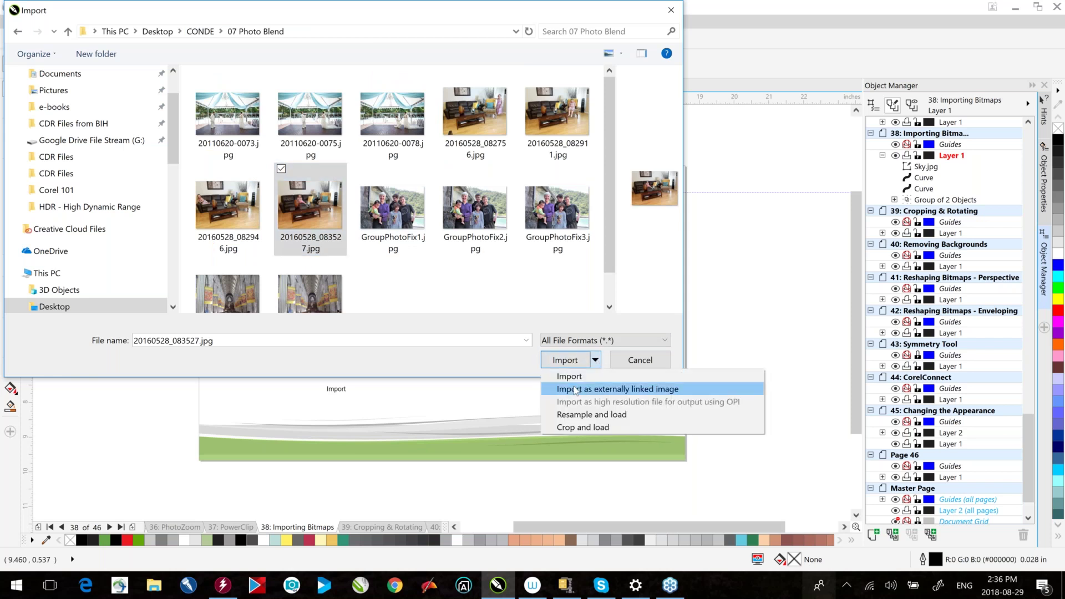
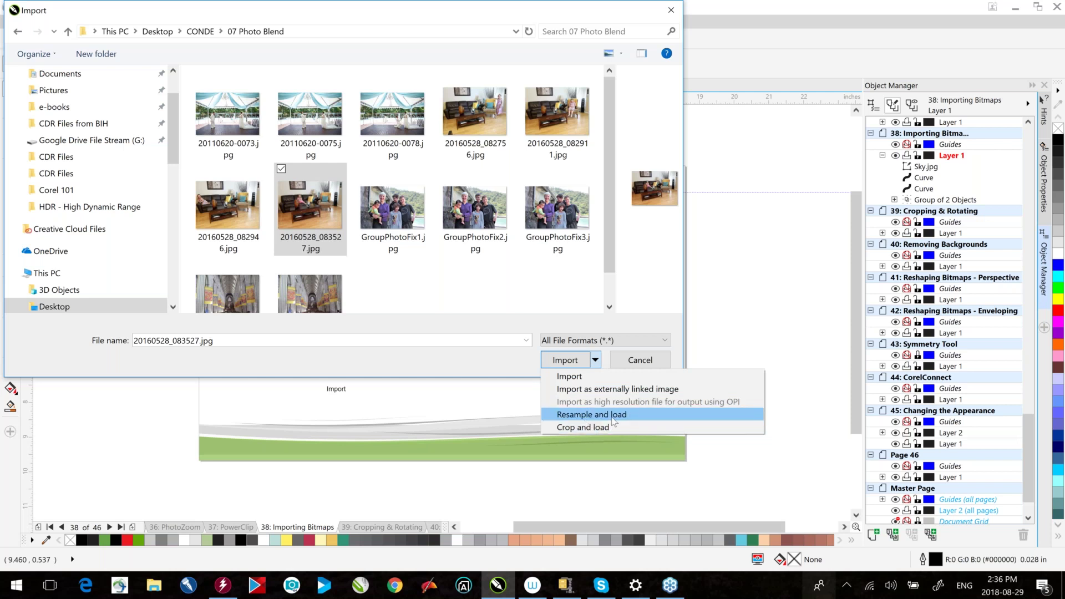
click(578, 428)
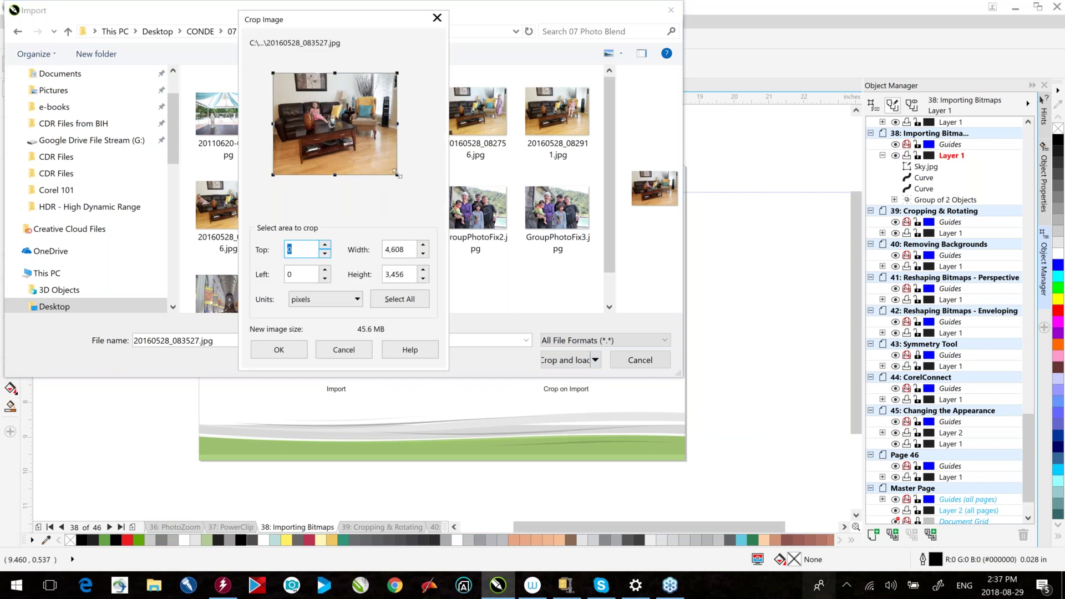
drag(397, 175, 348, 134)
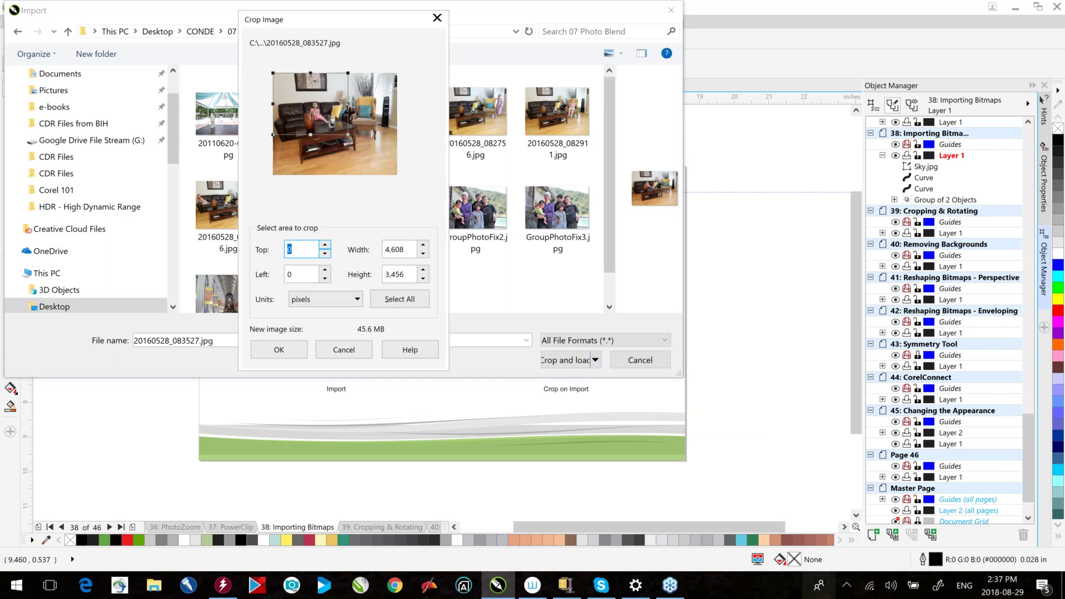
drag(272, 71, 313, 119)
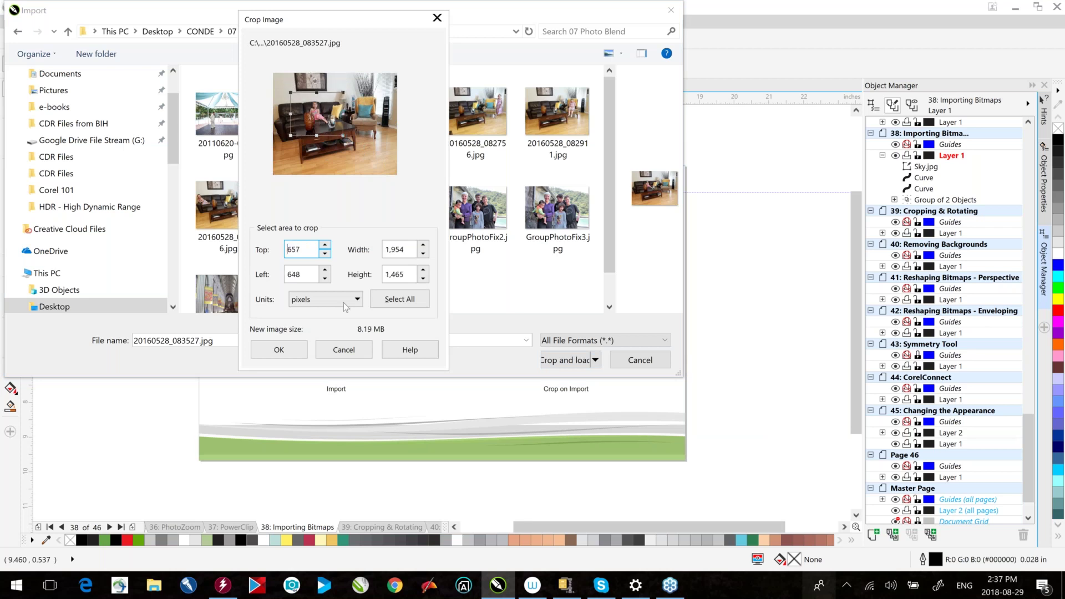
click(293, 349)
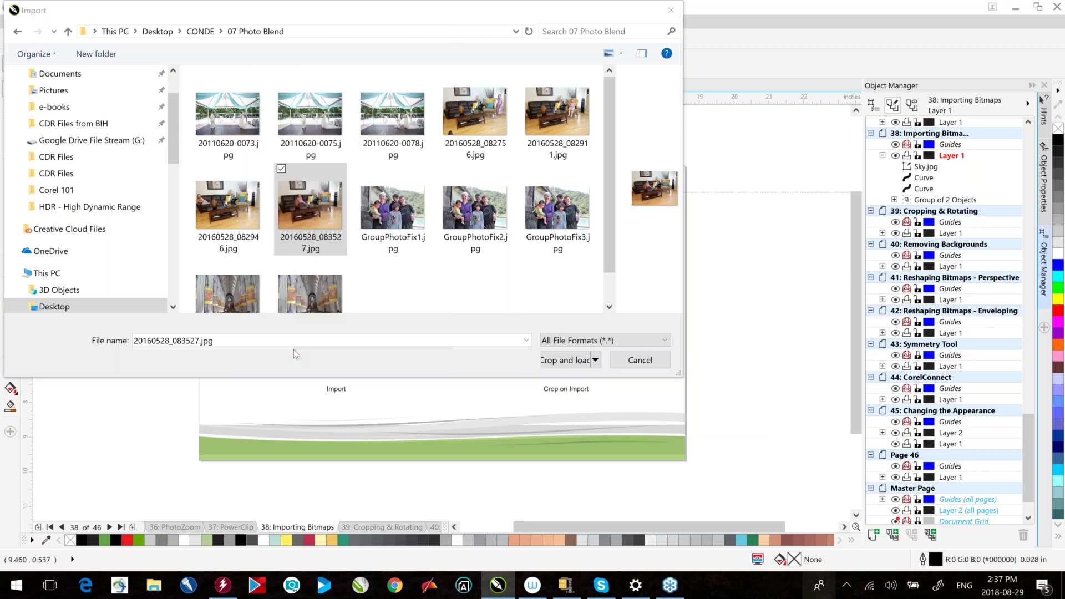
key(Return)
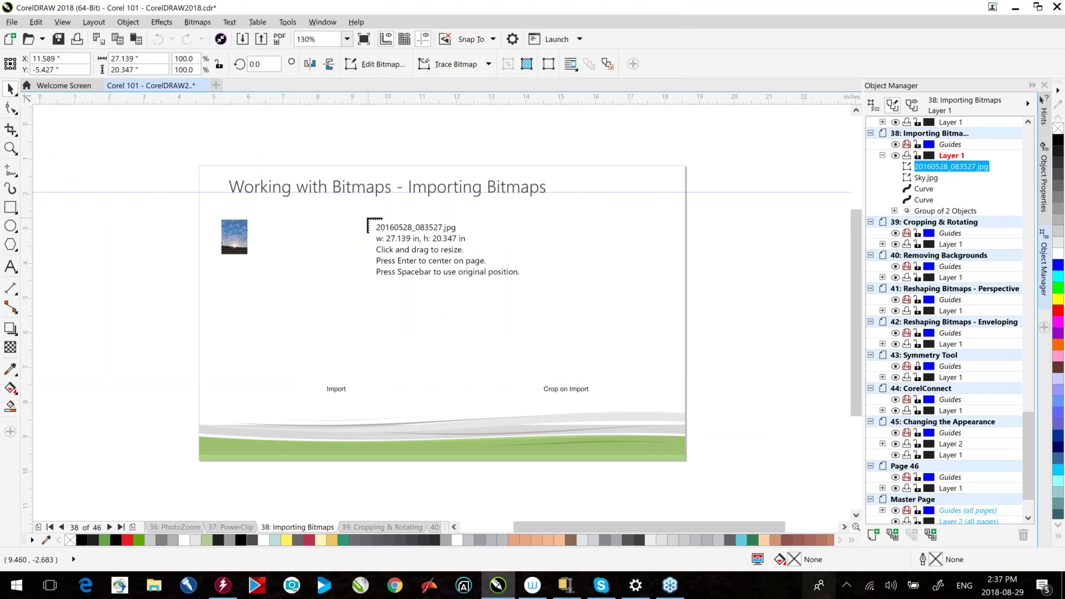
- Place the cropped photo, scale it to about 6.35 by 4.76 inches and move it above the Crop on Import caption
click(368, 225)
scroll(642, 399, down, 5)
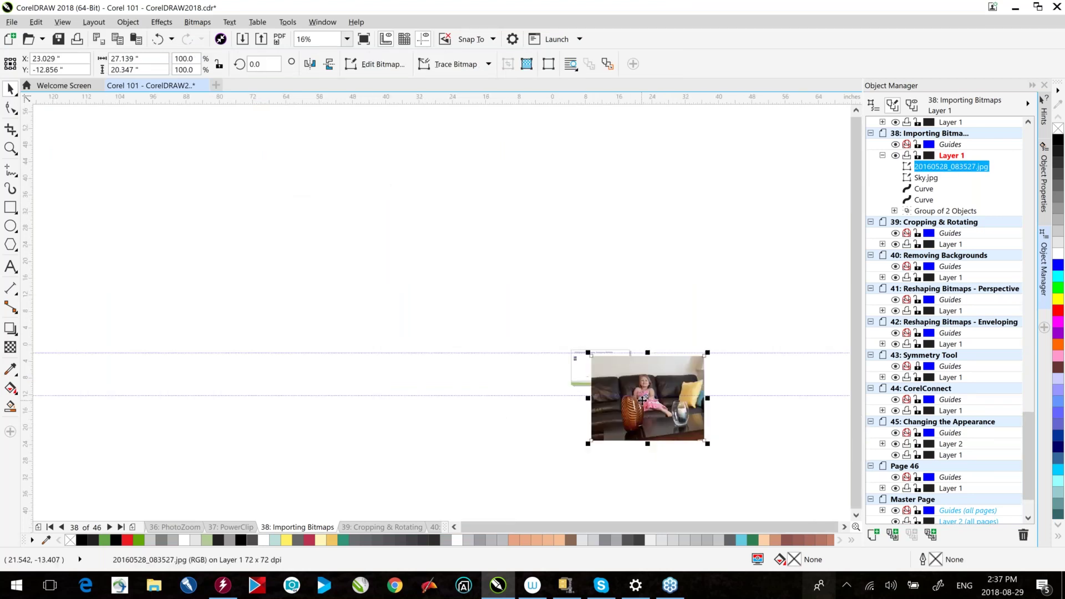
drag(642, 400, 413, 263)
drag(479, 307, 388, 239)
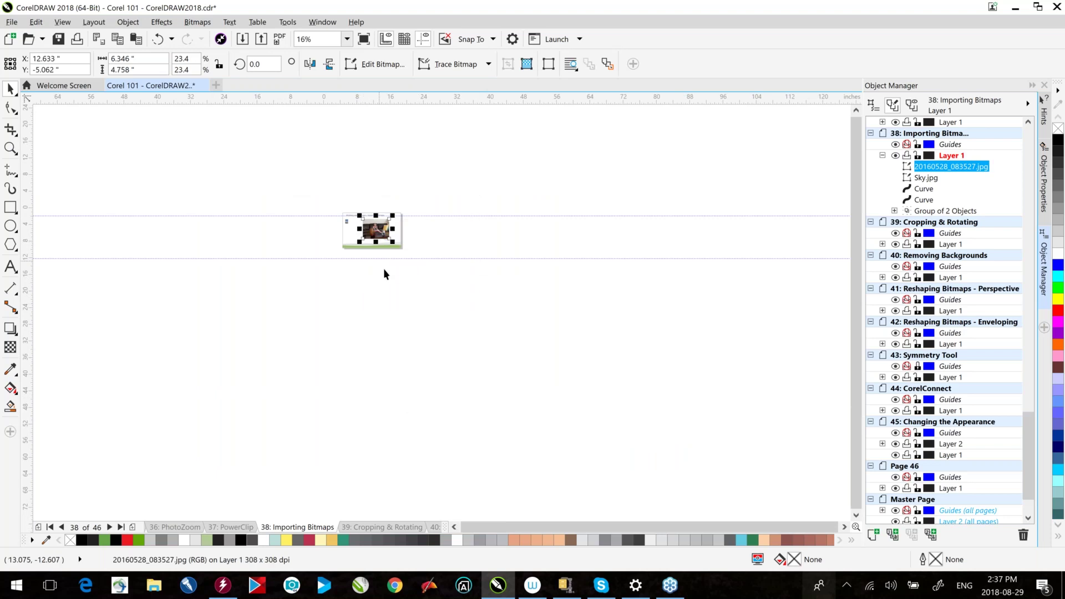
key(shift+F4)
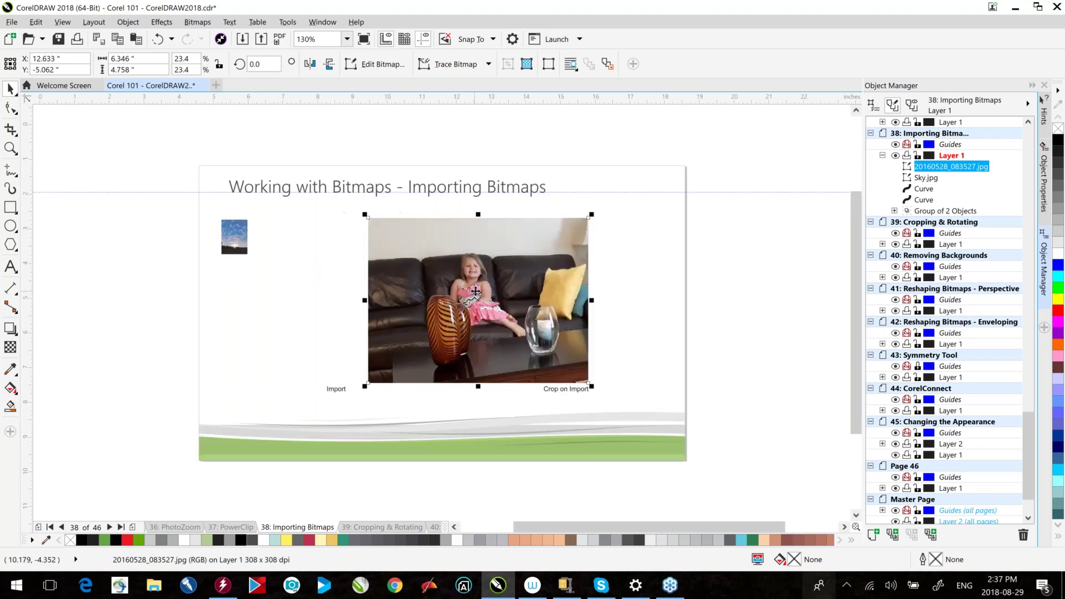
drag(475, 290, 544, 277)
- Go to page 39, Cropping & Rotating, and crop the river photo inward from both sides with the Shape tool
click(381, 527)
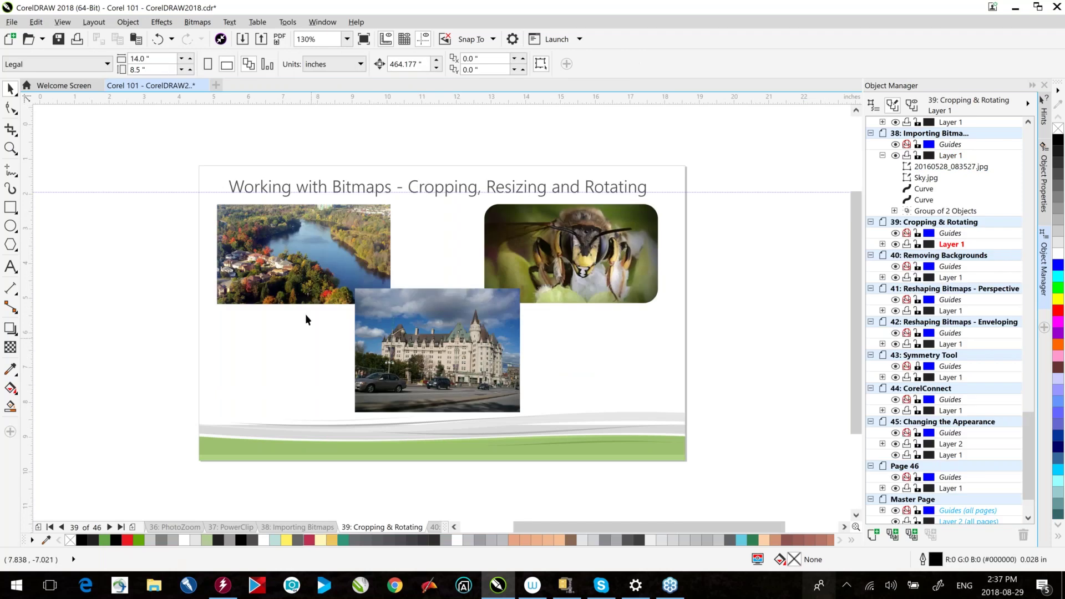
click(284, 241)
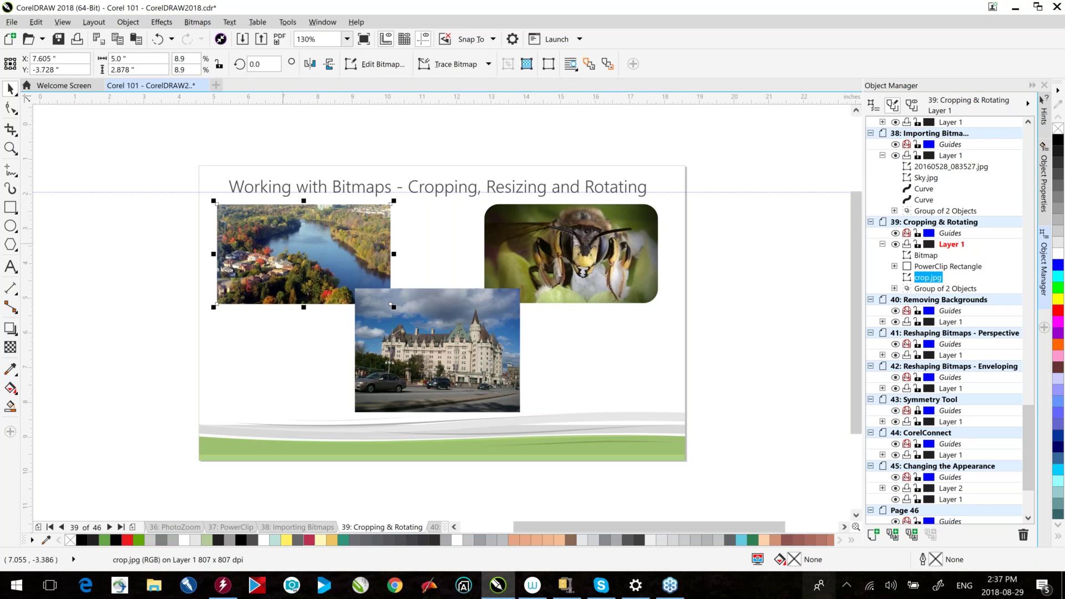
click(11, 108)
click(216, 205)
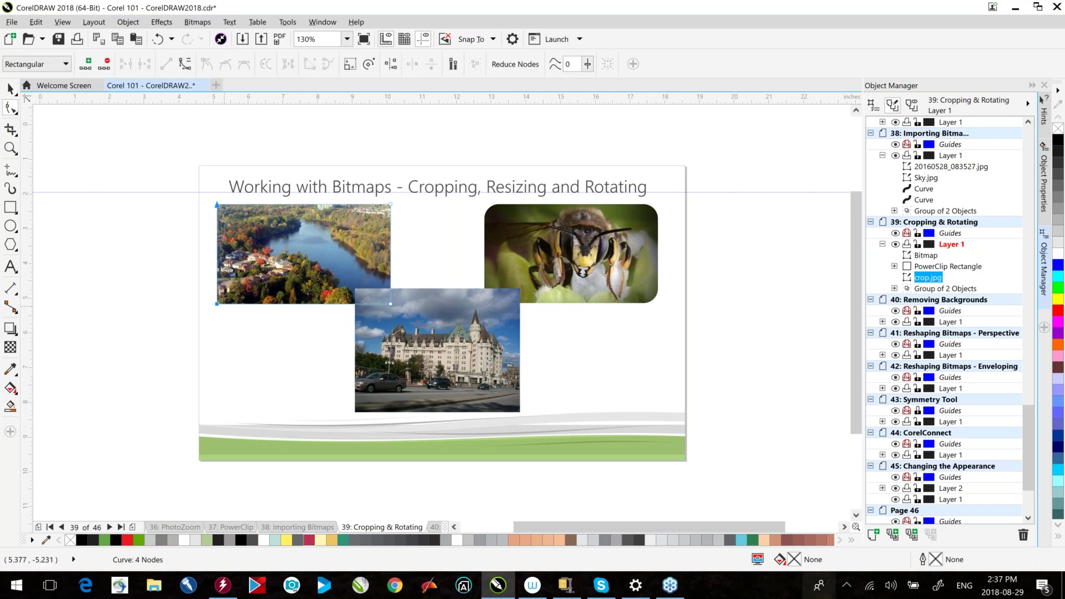
drag(217, 304, 285, 310)
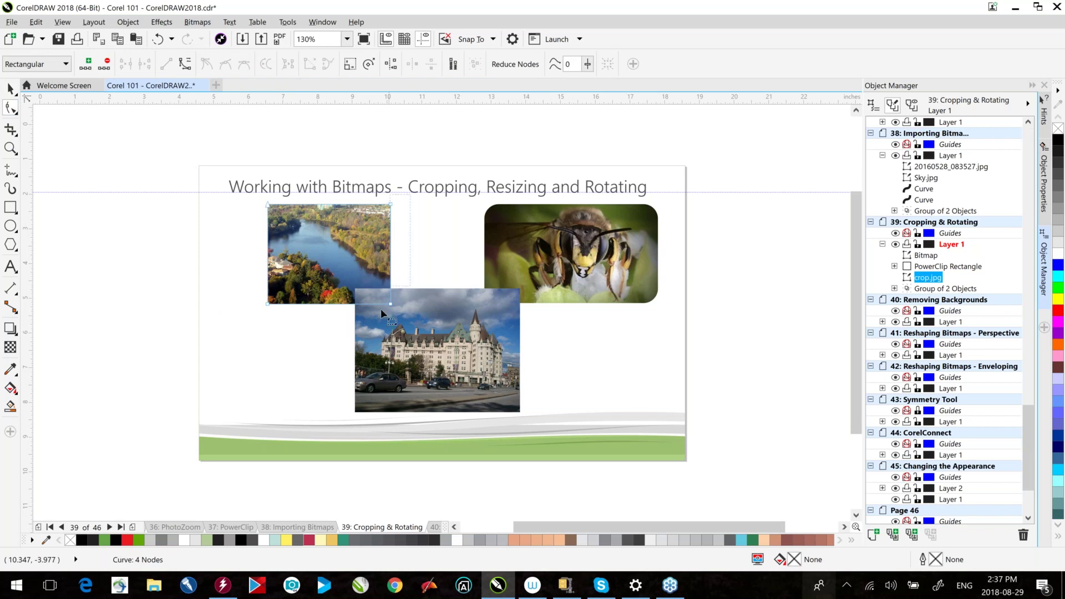
drag(381, 310, 375, 346)
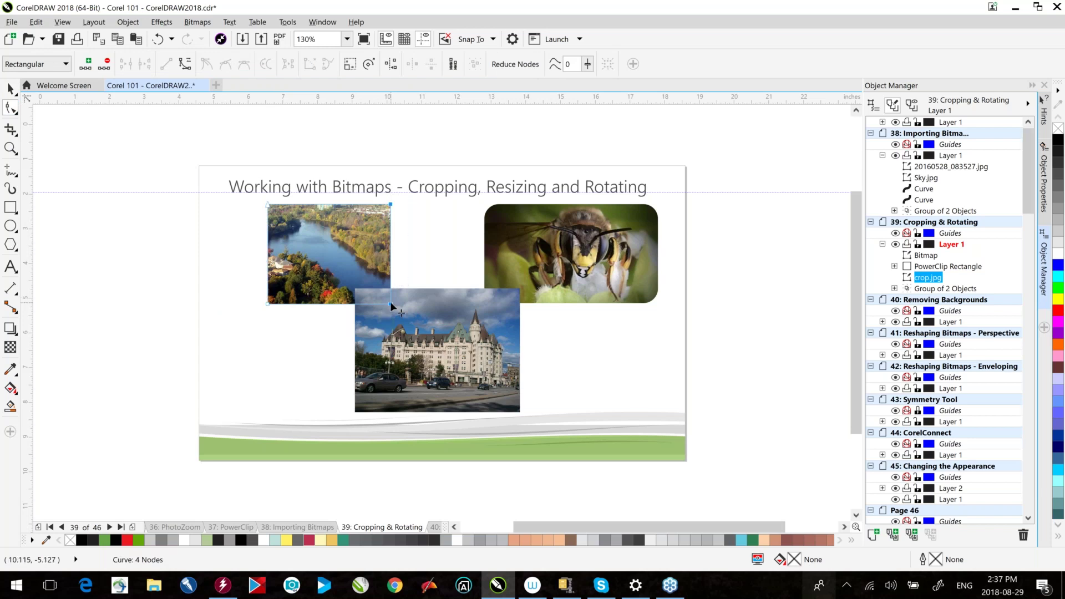
drag(391, 305, 302, 272)
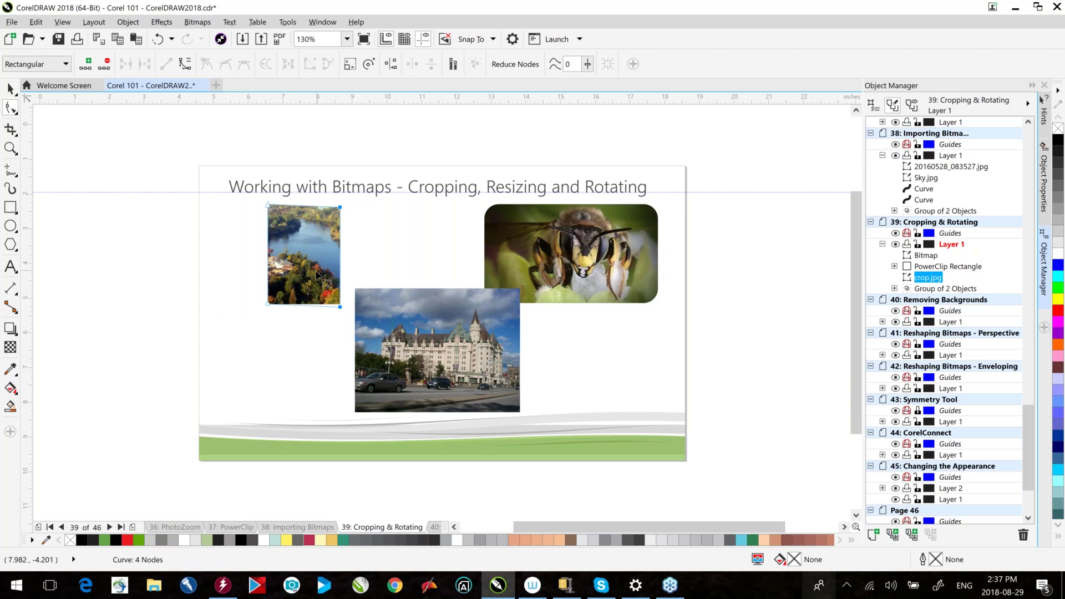
- Pull the river photo's corner nodes outward beyond the image to bring back the area cropped from its west side
click(269, 205)
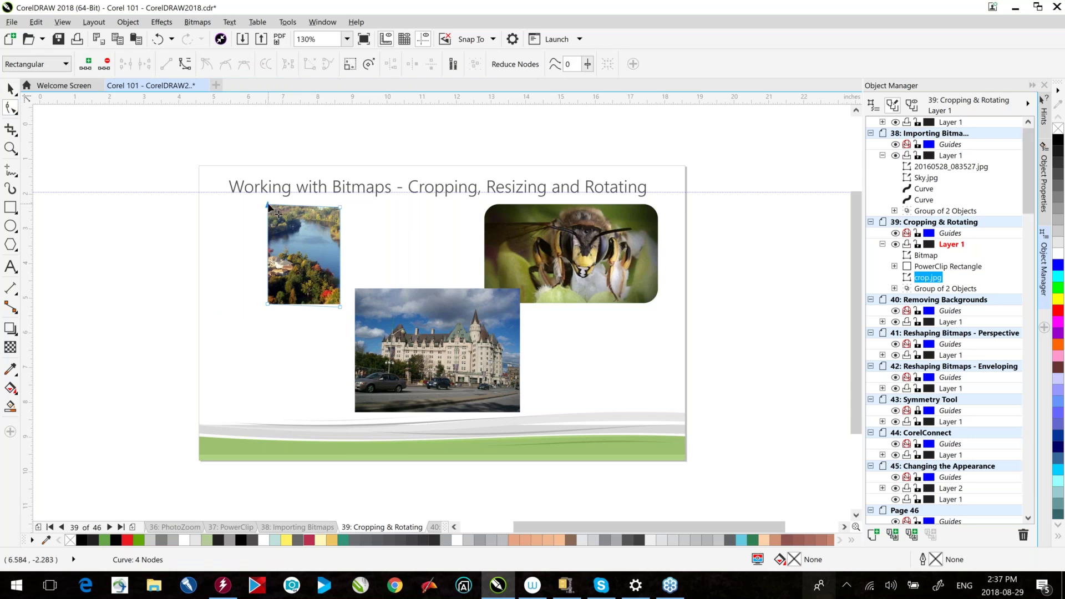
drag(268, 206, 112, 195)
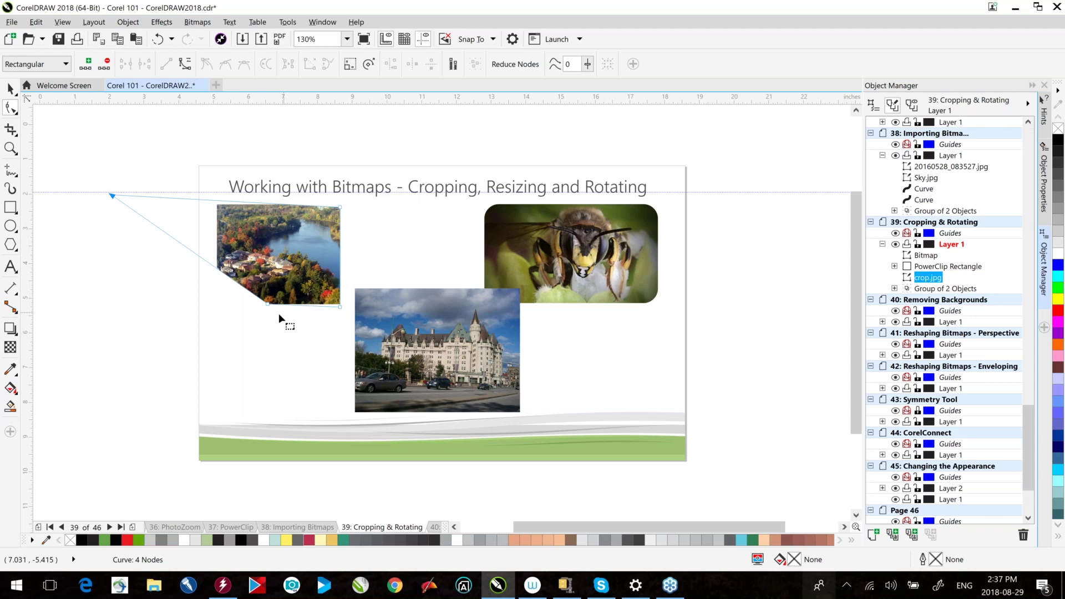
drag(268, 304, 153, 363)
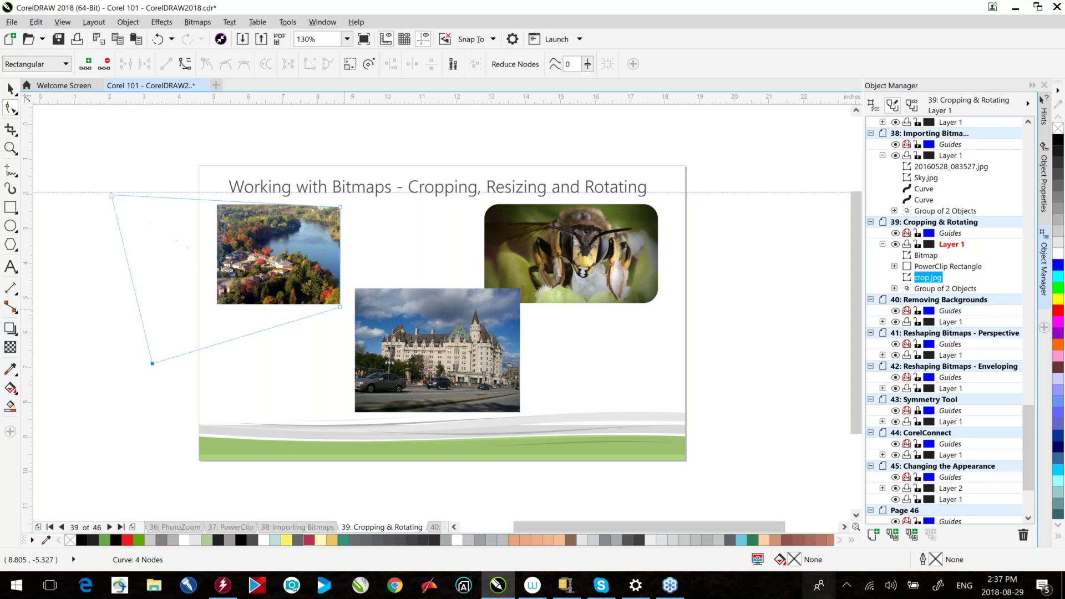
drag(340, 206, 370, 185)
- Crop the river photo with the Crop tool to an area of about 1.7 by 1.45 inches
click(10, 130)
drag(266, 218, 326, 268)
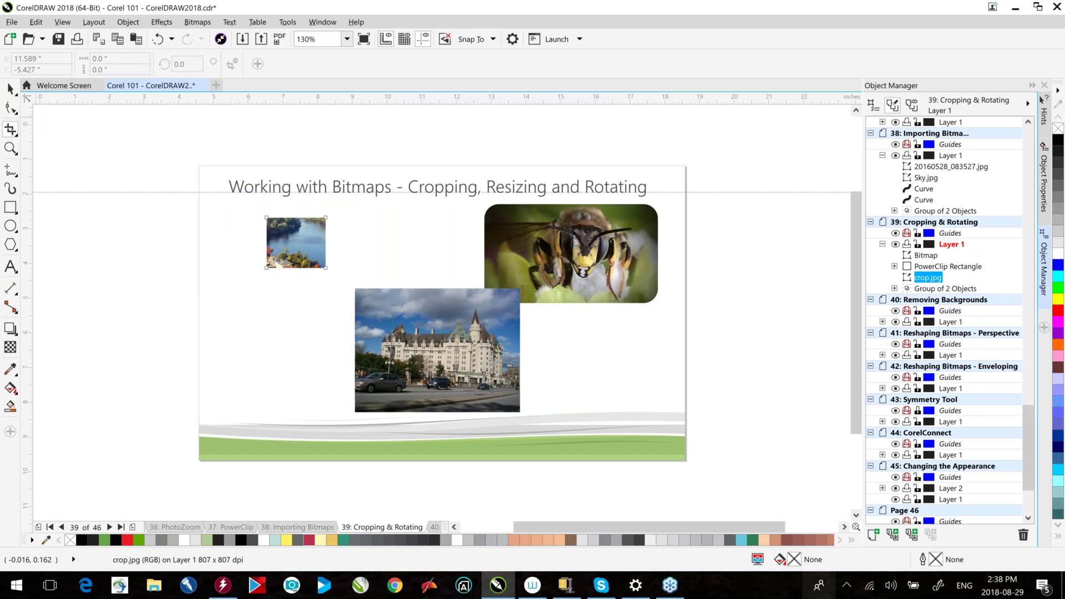
key(space)
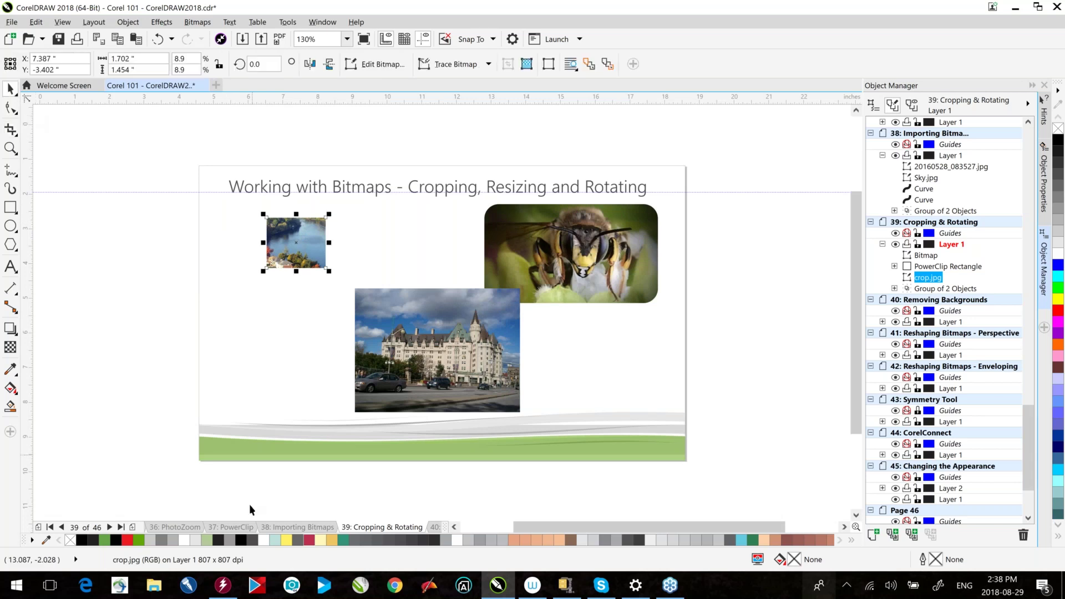
- Convert the castle photo on page 39 to a 150 dpi RGB bitmap
key(Page_Up)
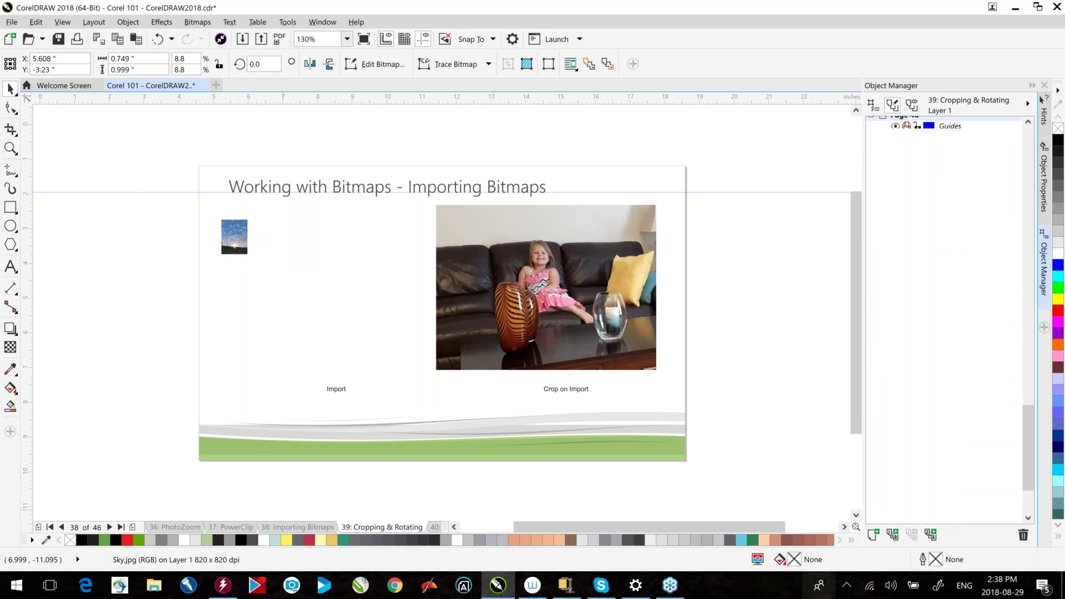
key(Page_Down)
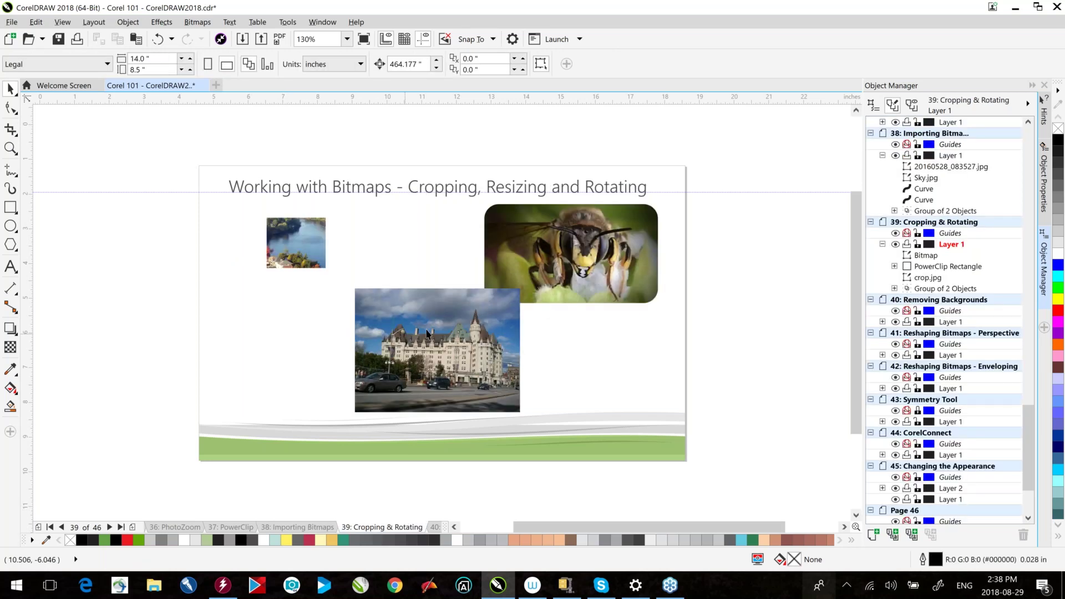
click(427, 333)
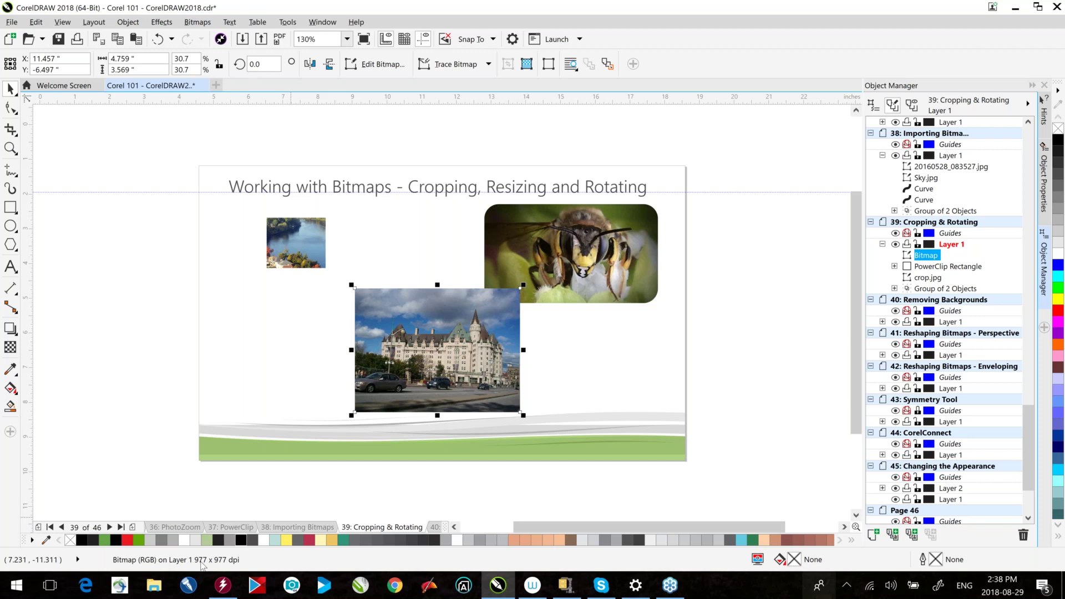
click(188, 22)
click(216, 34)
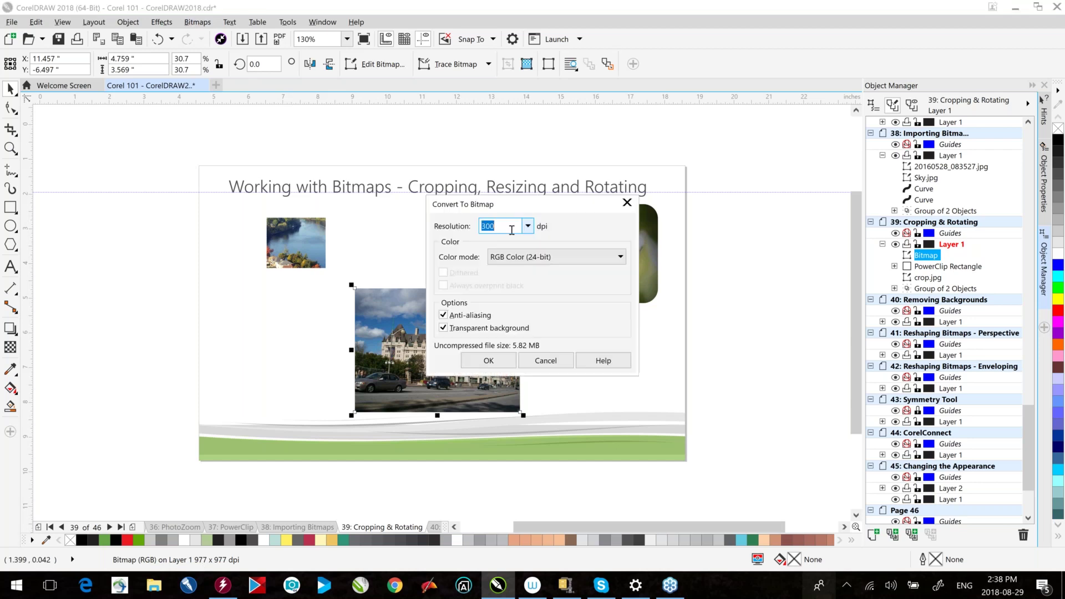
click(527, 226)
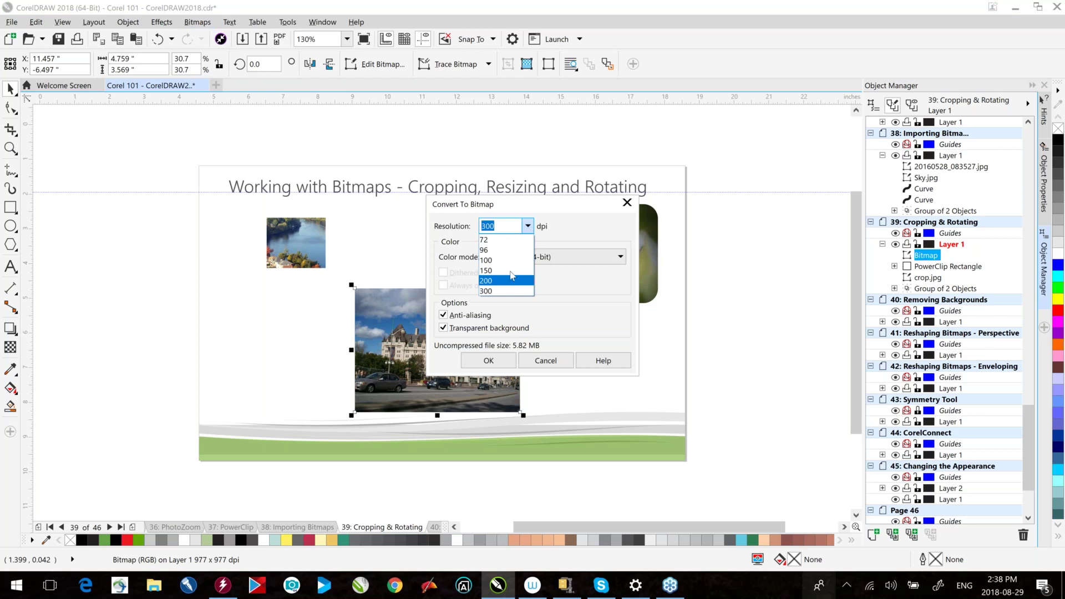
click(510, 270)
click(488, 361)
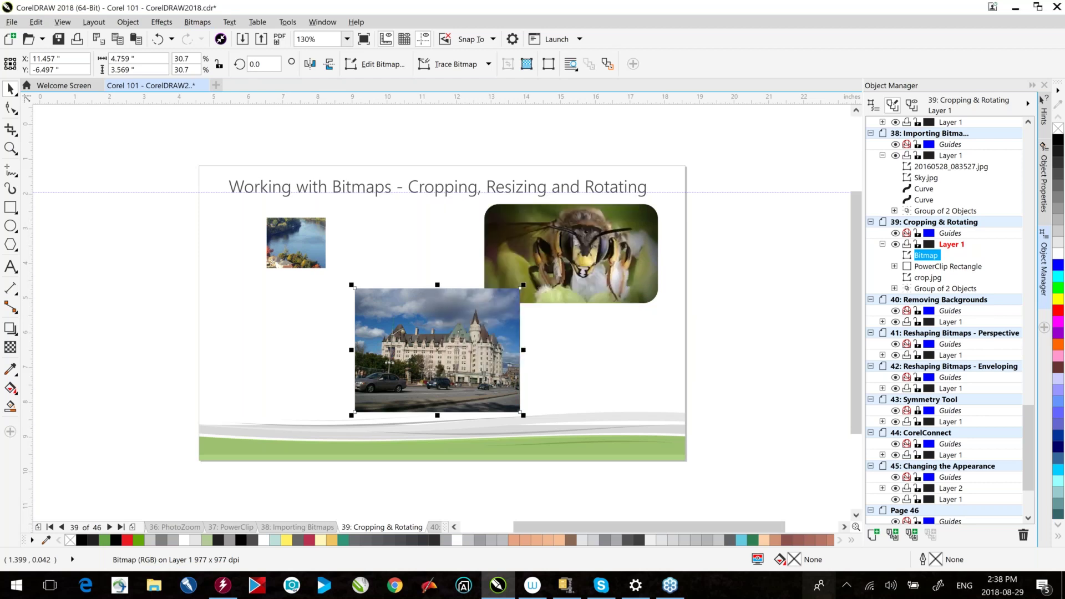
- Create a new floating toolbar containing the Convert to Bitmap command and deselect the castle photo
click(197, 24)
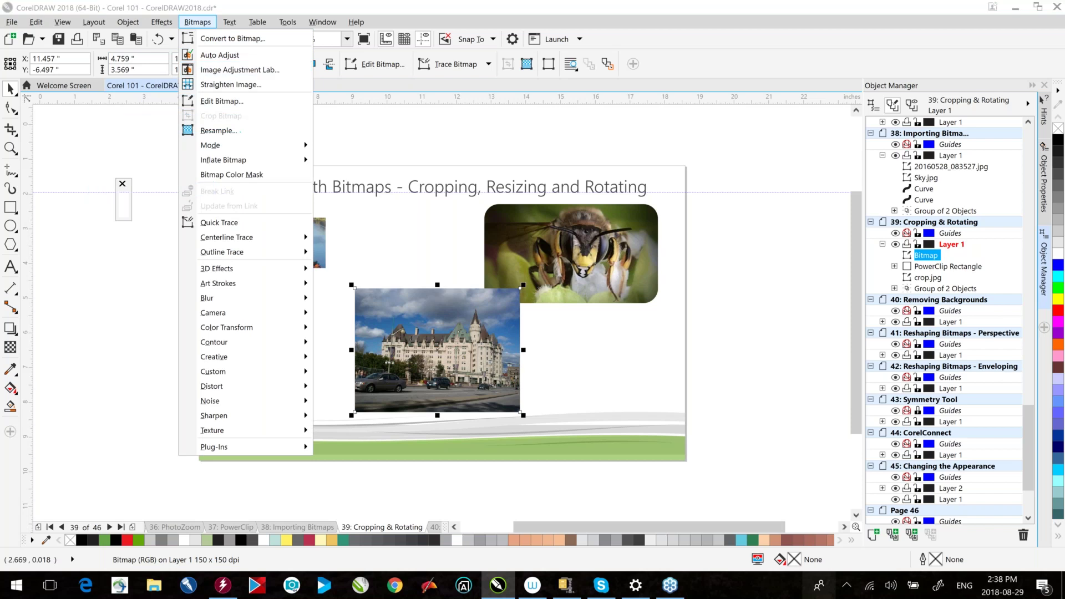
click(126, 292)
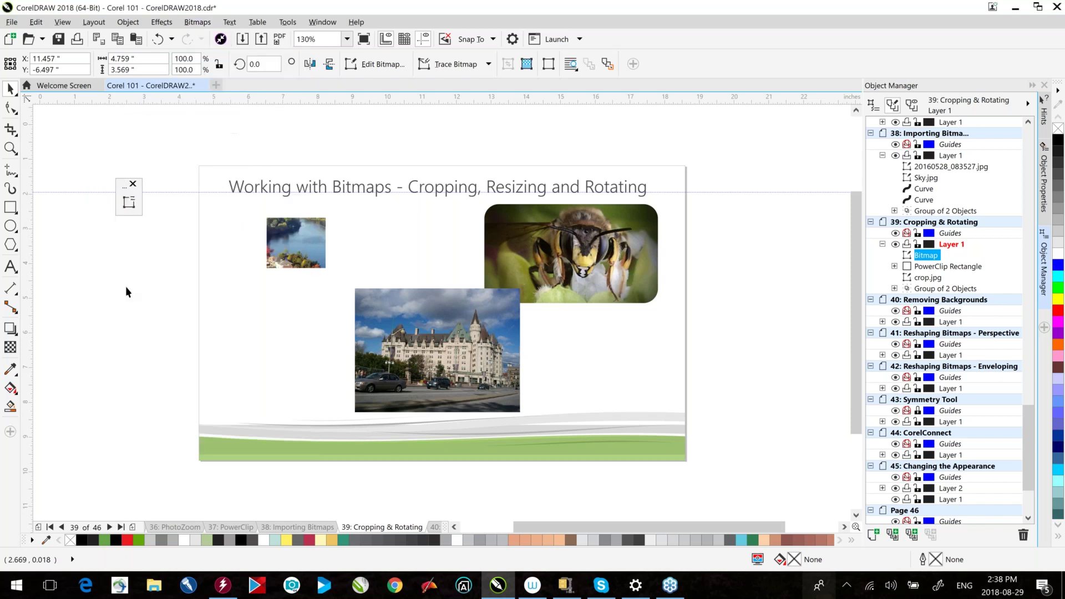
click(127, 292)
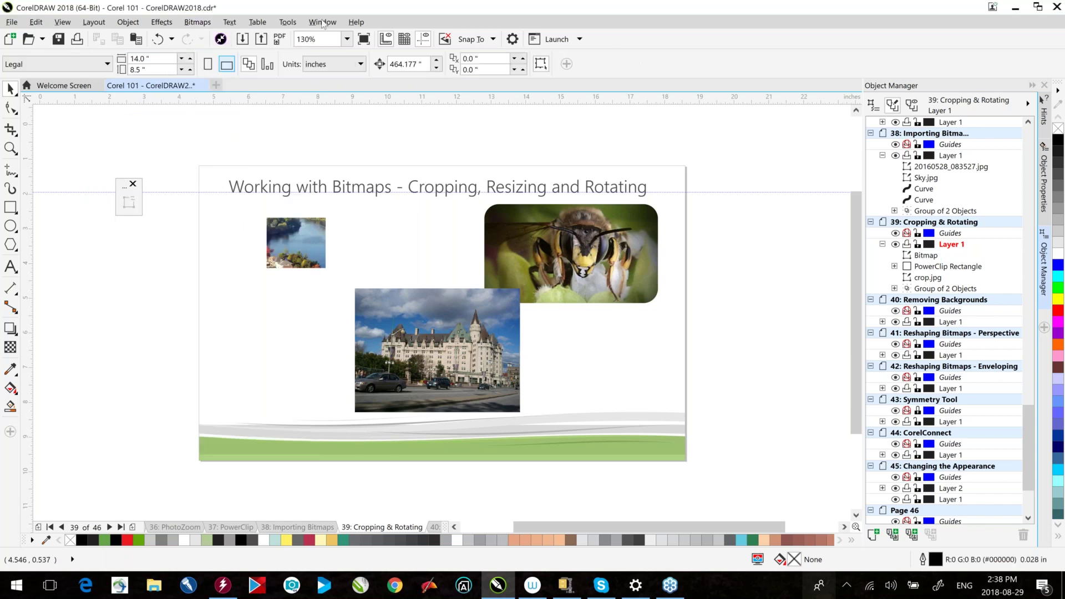
- Add the Fit Text to Path command and the Contour tool to the custom floating toolbar and arrange it horizontally above the page title
click(229, 22)
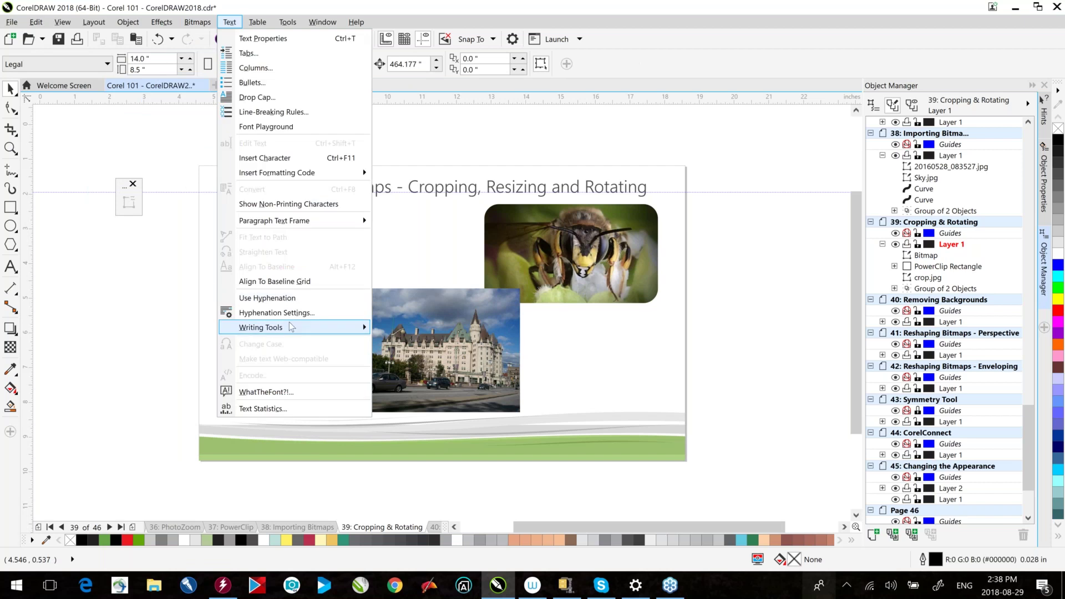
mouse_move(280, 327)
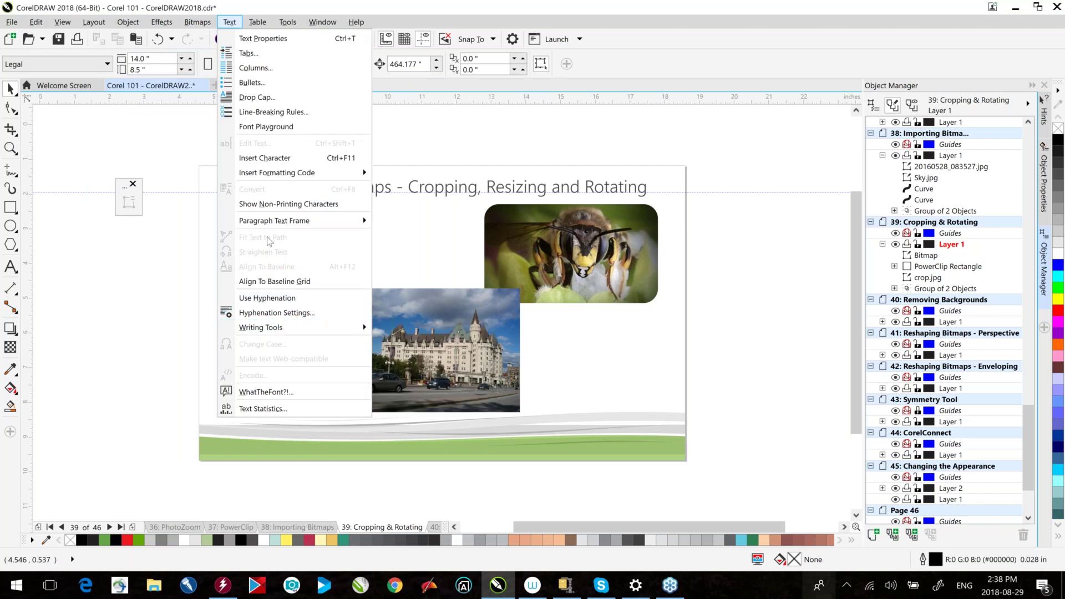
drag(268, 241, 133, 217)
click(16, 333)
drag(27, 340, 139, 230)
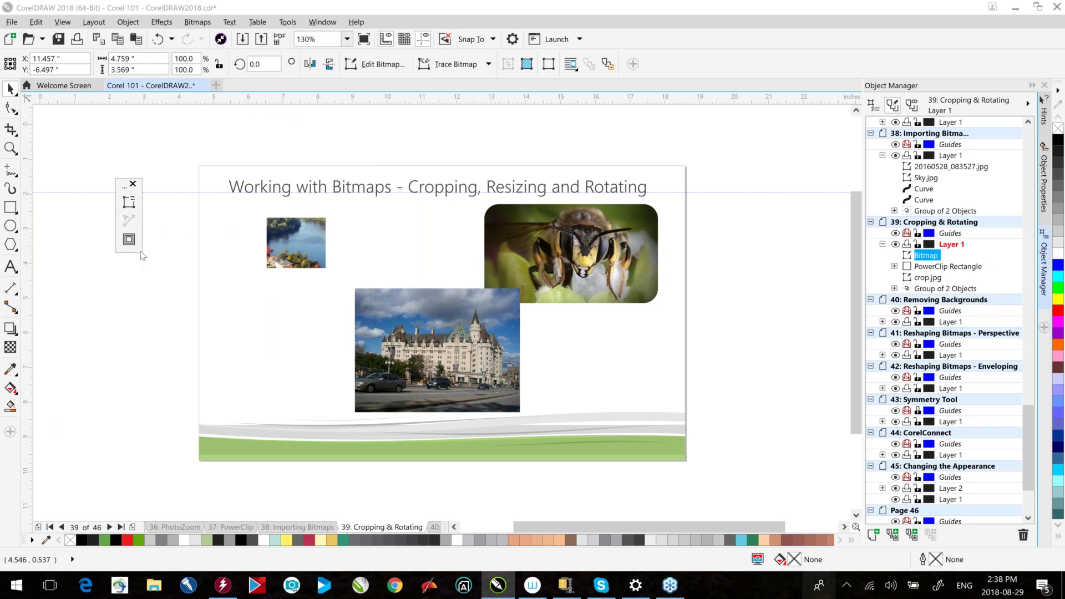
drag(141, 255, 265, 184)
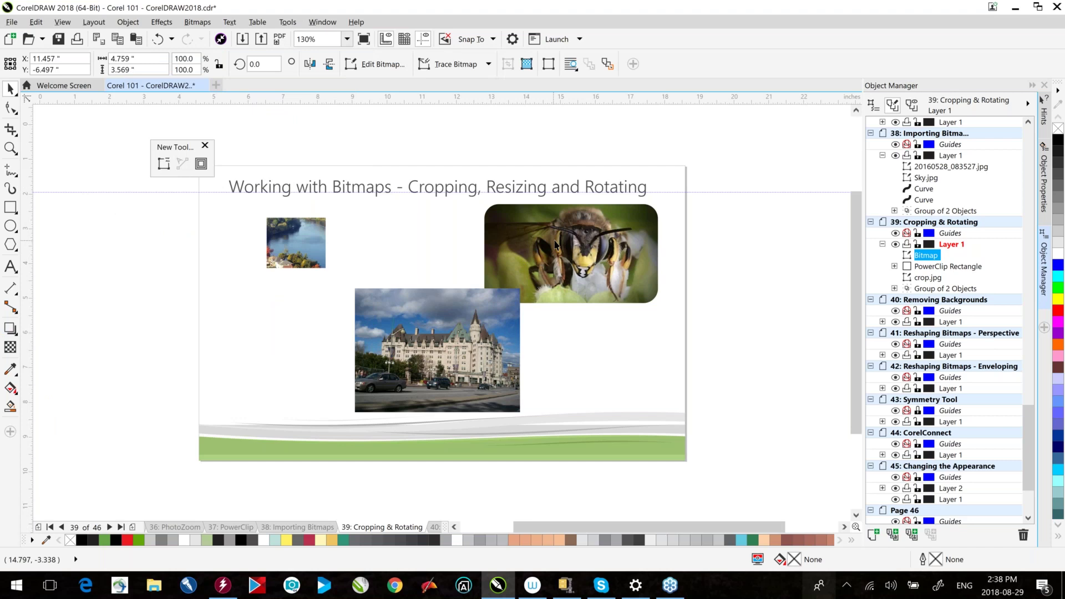
- Open the contents of the bee photo's PowerClip on page 39 for viewing and finish editing them
click(588, 256)
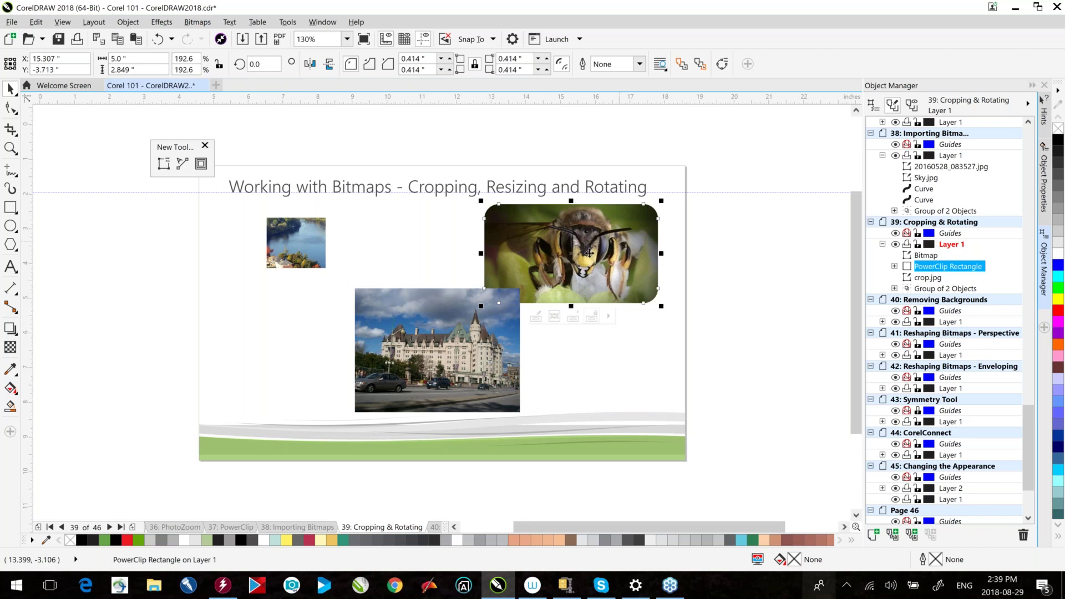
double_click(528, 251)
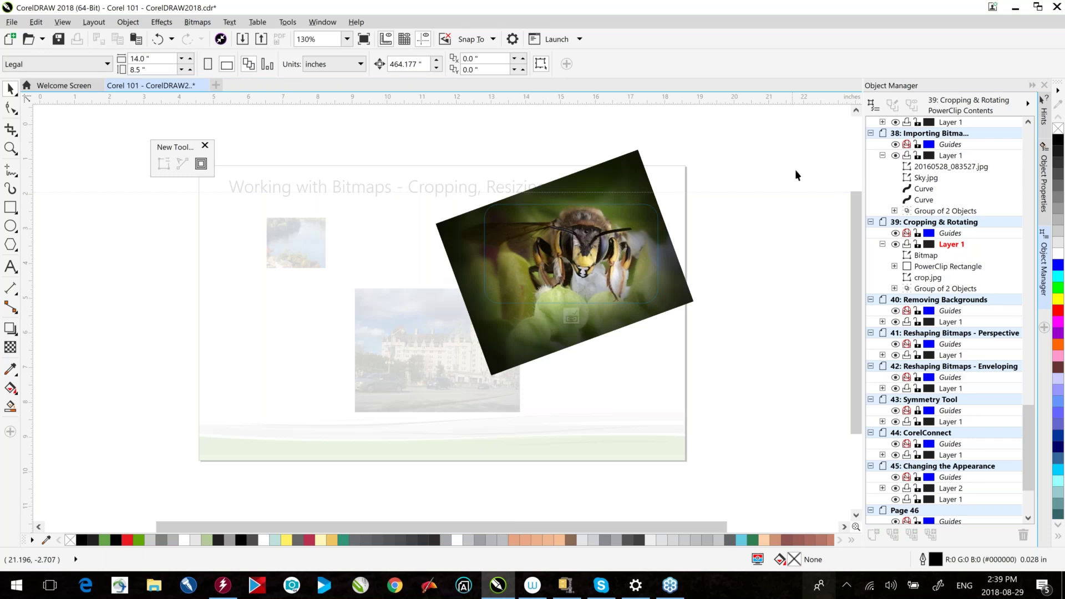
click(571, 316)
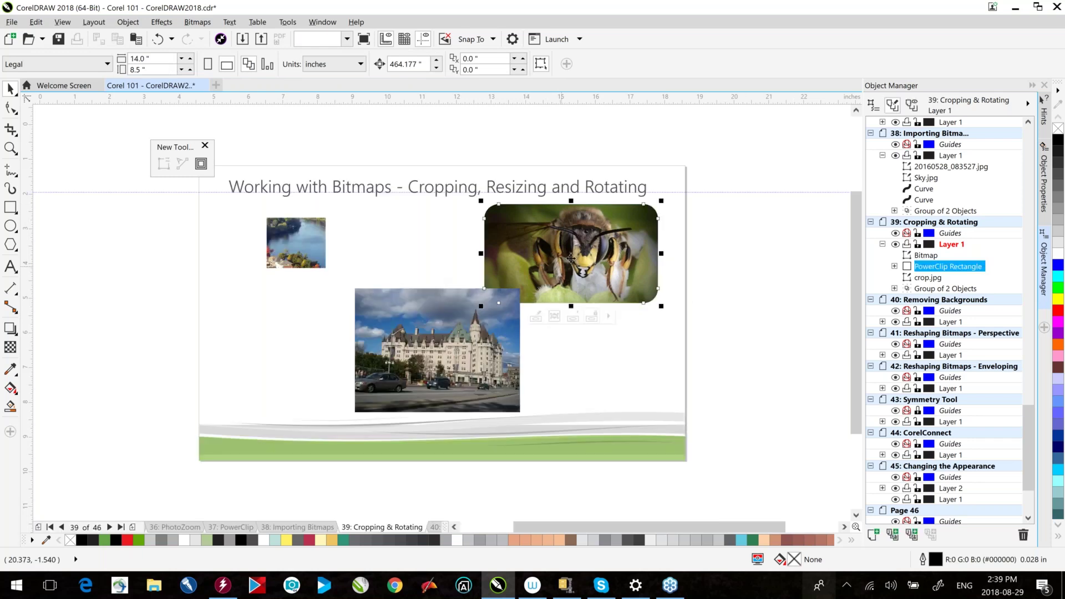
- Convert the bee PowerClip to a 150 dpi RGB bitmap with anti-aliasing and a transparent background
scroll(571, 258, up, 5)
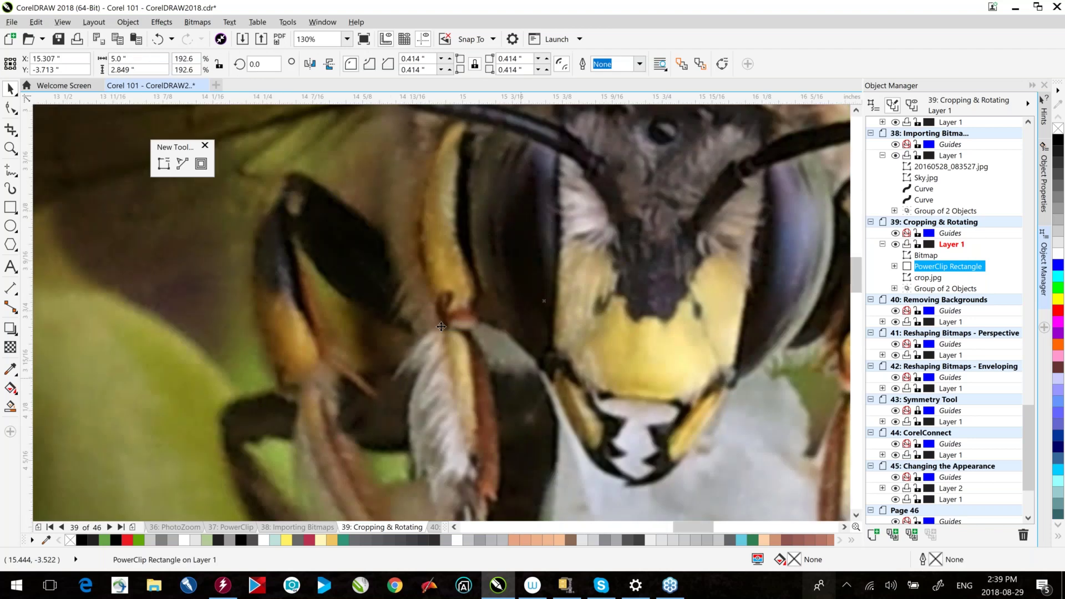
scroll(441, 327, up, 10)
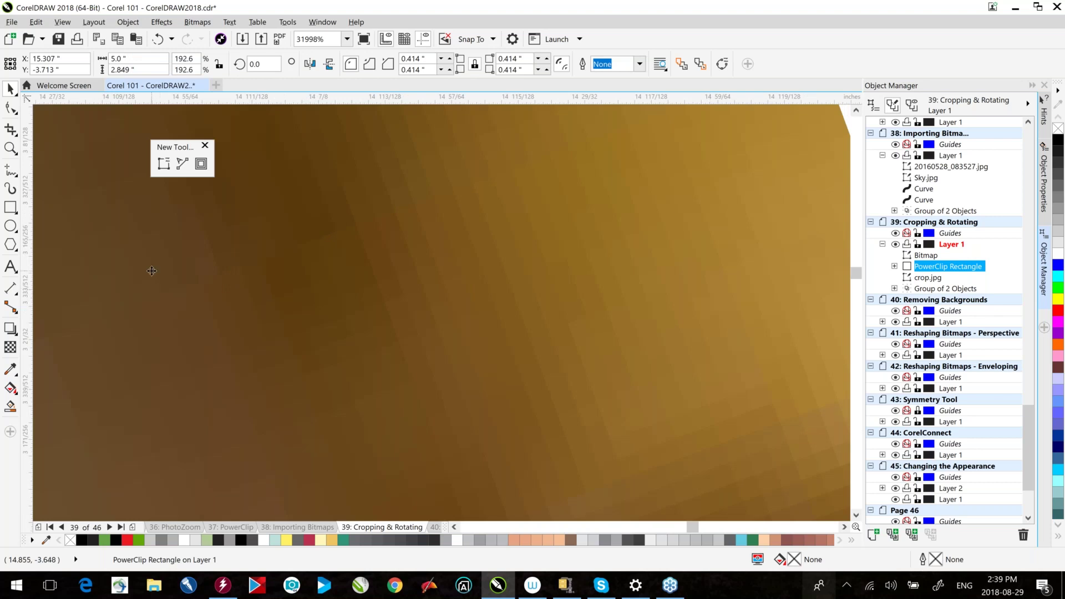
click(164, 164)
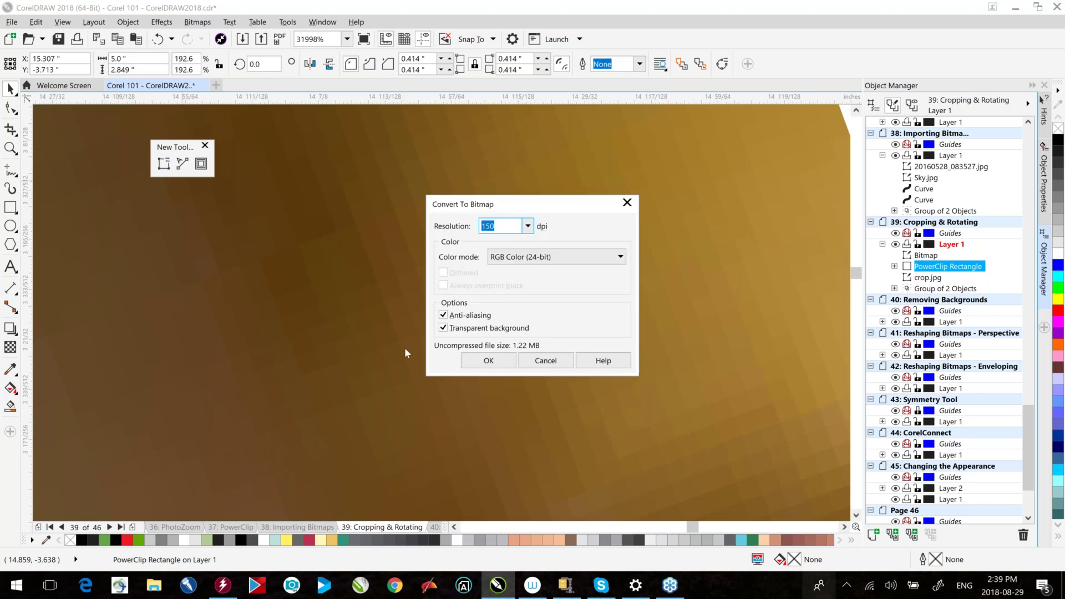
click(474, 359)
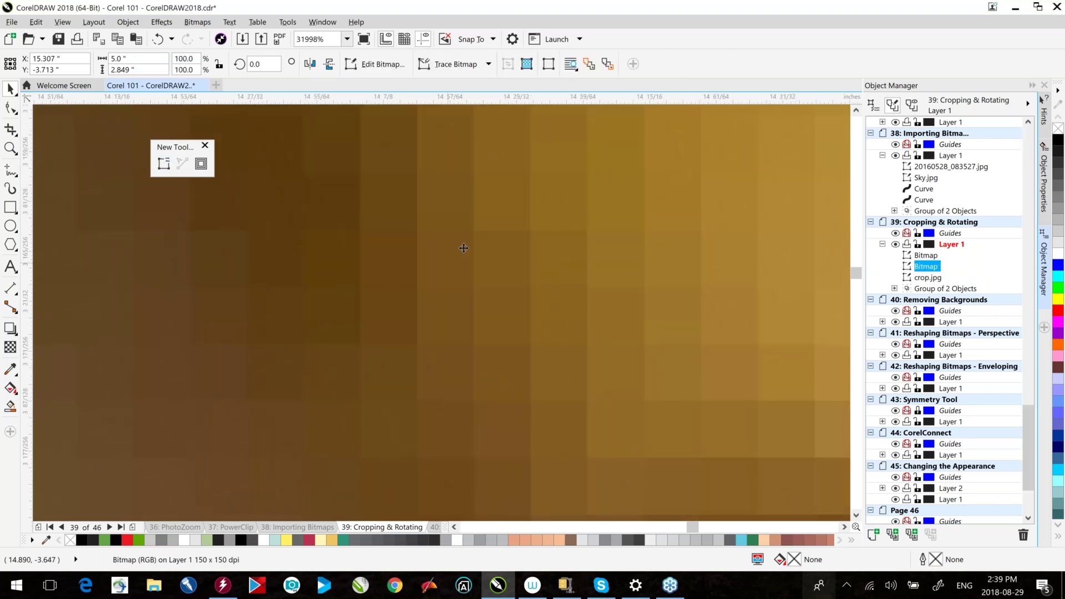
scroll(431, 305, down, 5)
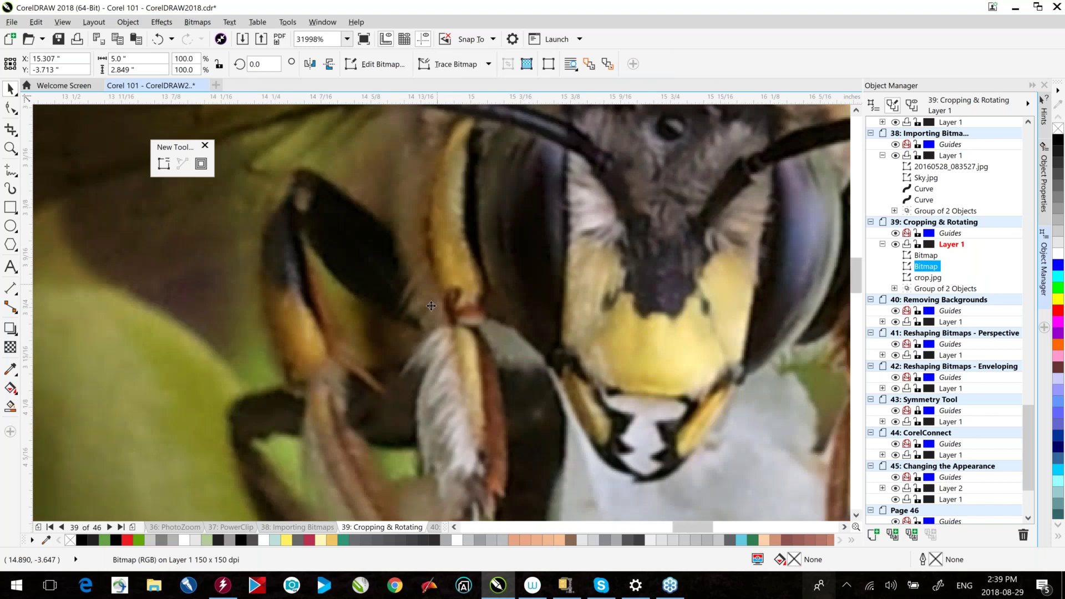
scroll(431, 305, down, 5)
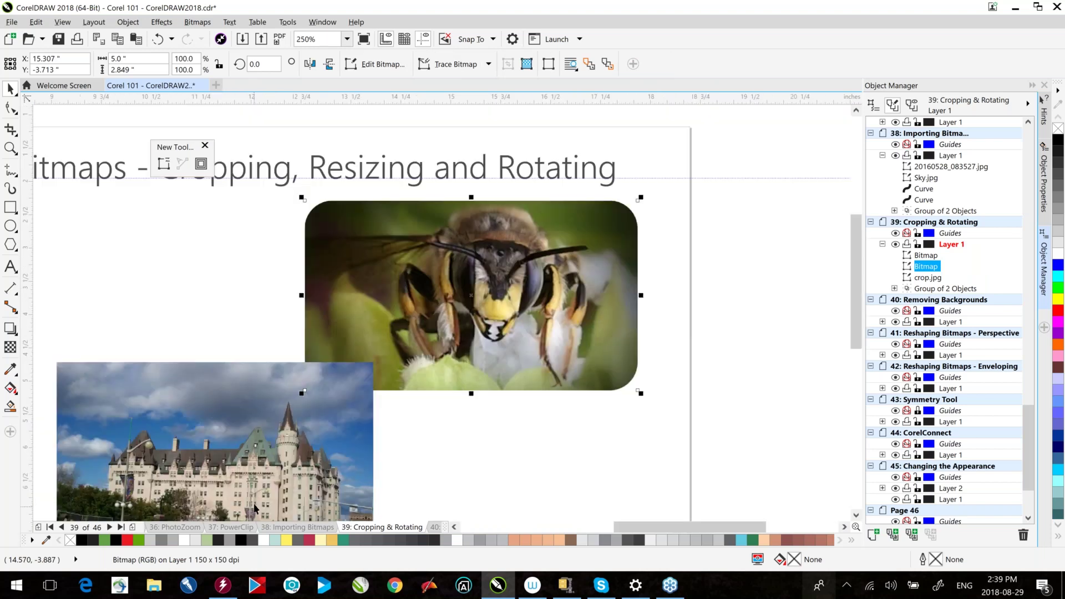
- Look through pages 40 to 46 and return to page 40, Removing Backgrounds
click(110, 527)
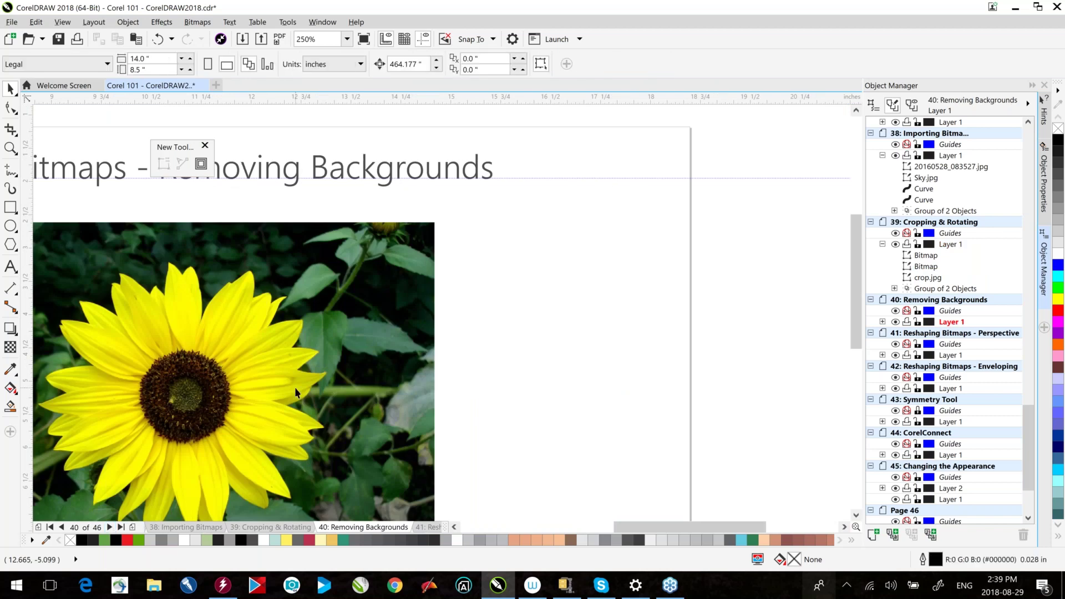
key(F4)
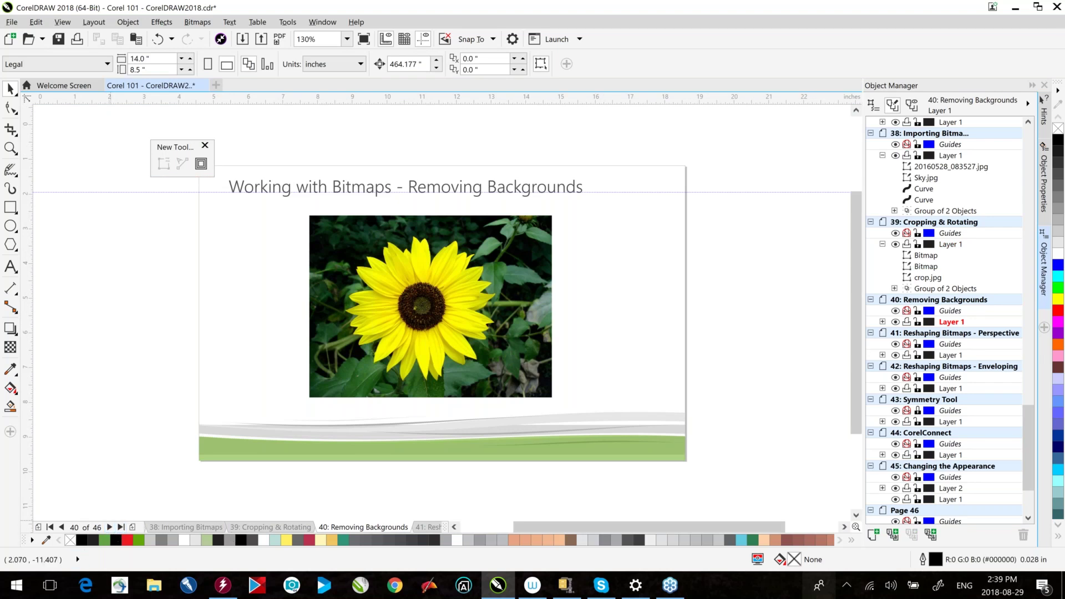
click(109, 526)
click(110, 527)
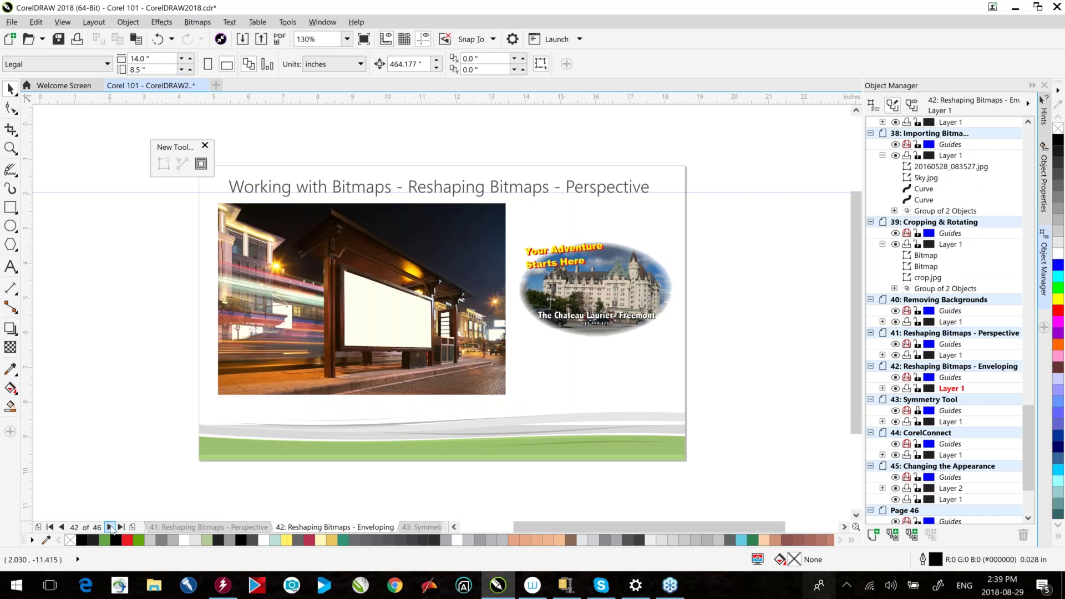
double_click(109, 526)
double_click(110, 527)
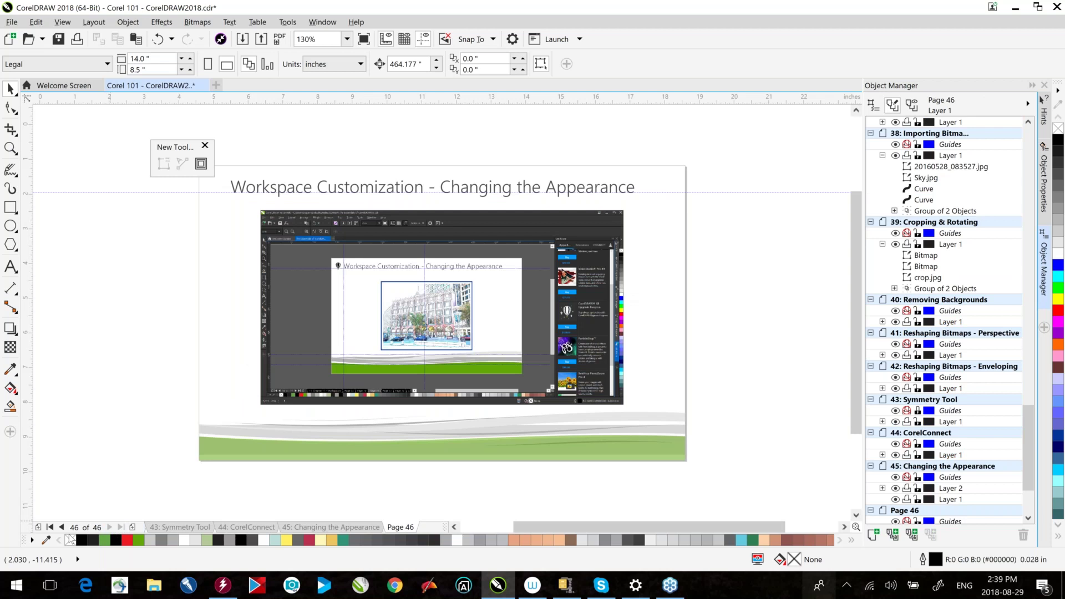
click(61, 527)
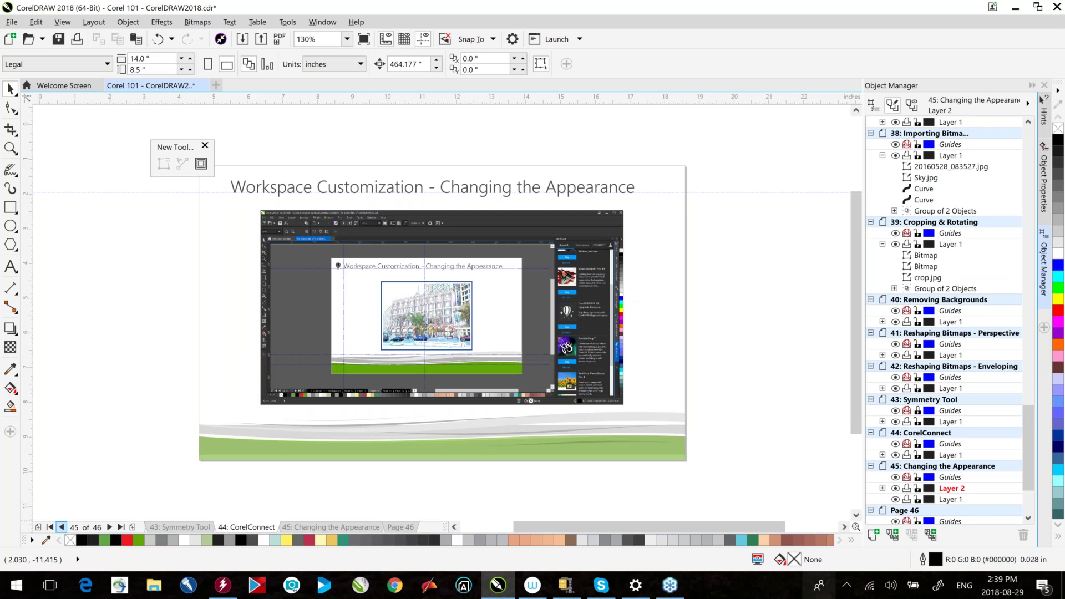
triple_click(61, 526)
double_click(61, 527)
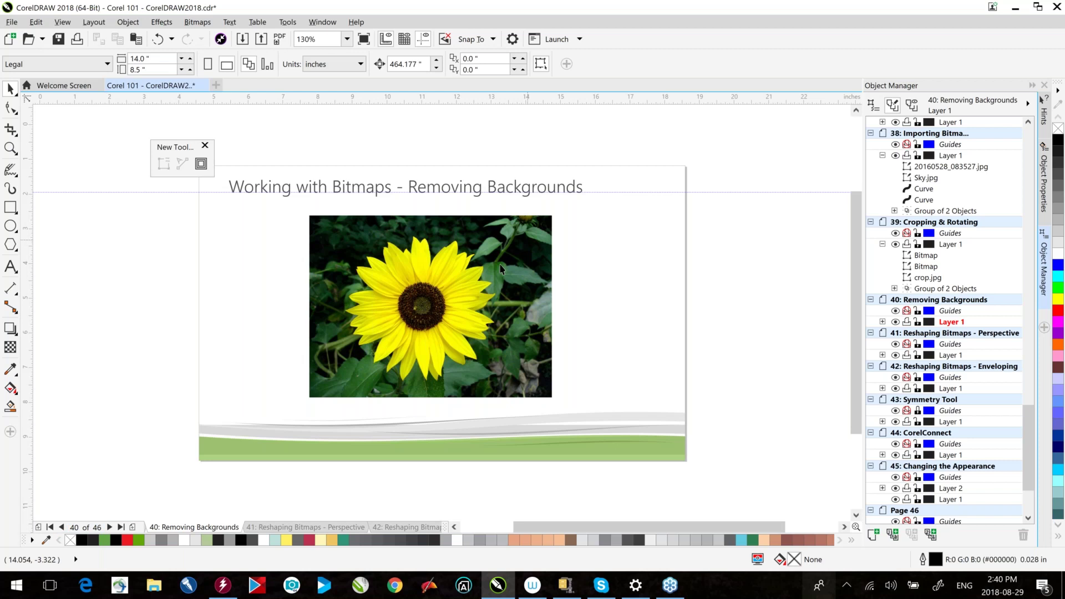
- Open the sunflower photo in Corel PHOTO-PAINT for editing and start the Cutout Lab
click(461, 285)
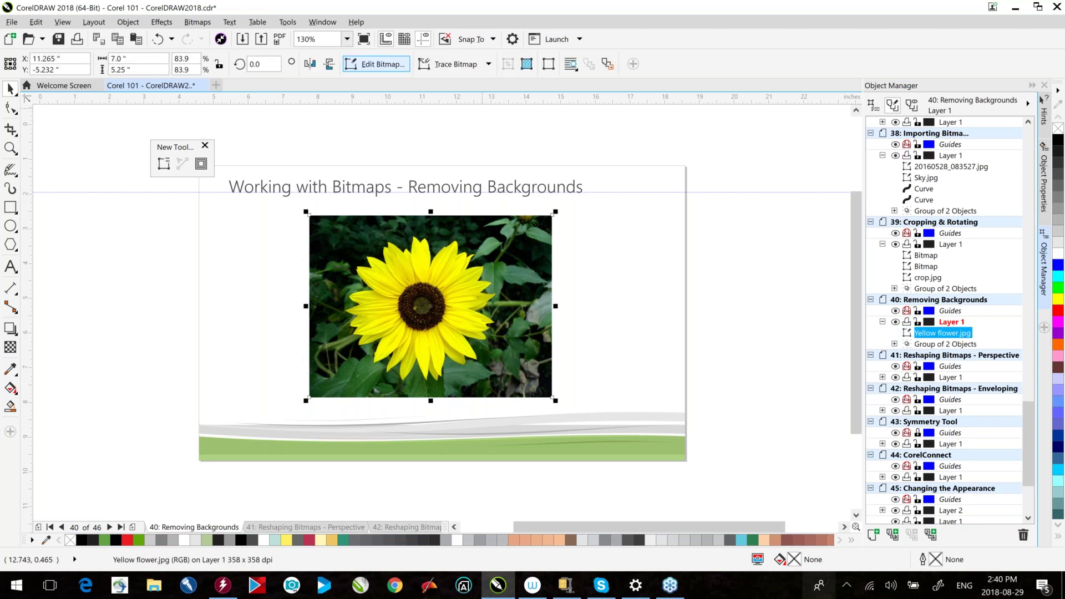
click(372, 65)
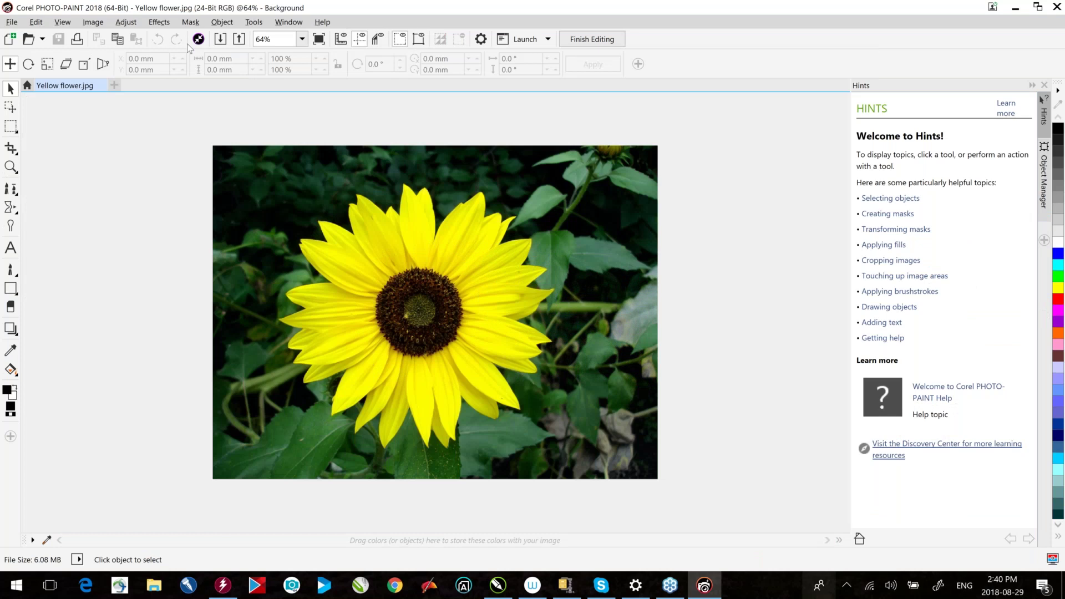
click(198, 39)
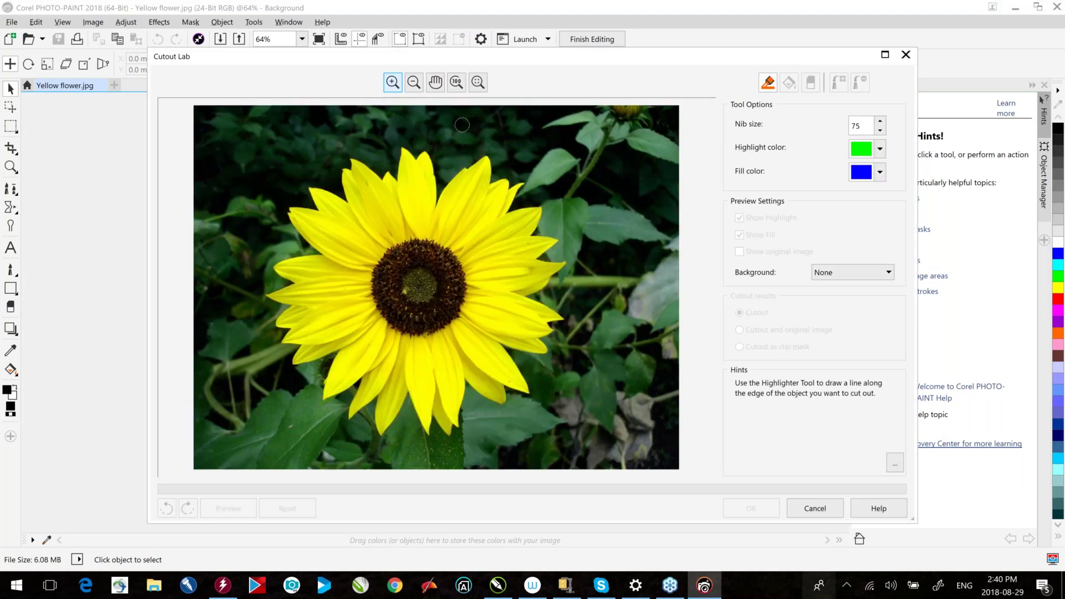
- Highlight the sunflower's petal edges with a 75 nib, fill the inside of the flower and preview the cutout
click(487, 159)
mouse_move(487, 160)
mouse_down()
mouse_move(489, 179)
mouse_move(519, 197)
mouse_move(516, 213)
mouse_move(546, 221)
mouse_move(535, 240)
mouse_move(555, 244)
mouse_move(546, 254)
mouse_move(561, 270)
mouse_move(519, 293)
mouse_move(563, 312)
mouse_move(555, 346)
mouse_move(512, 363)
mouse_move(526, 388)
mouse_move(515, 399)
mouse_move(502, 409)
mouse_move(480, 388)
mouse_move(443, 435)
mouse_move(441, 409)
mouse_move(430, 437)
mouse_move(412, 394)
mouse_move(381, 426)
mouse_move(371, 397)
mouse_move(350, 422)
mouse_move(352, 381)
mouse_move(343, 391)
mouse_move(321, 380)
mouse_move(335, 352)
mouse_move(291, 358)
mouse_move(302, 343)
mouse_move(283, 333)
mouse_move(266, 291)
mouse_move(294, 286)
mouse_move(277, 269)
mouse_move(322, 244)
mouse_move(288, 216)
mouse_move(313, 185)
mouse_move(327, 192)
mouse_move(360, 161)
mouse_move(401, 170)
mouse_move(413, 147)
mouse_move(432, 155)
mouse_move(444, 194)
mouse_move(484, 161)
mouse_up()
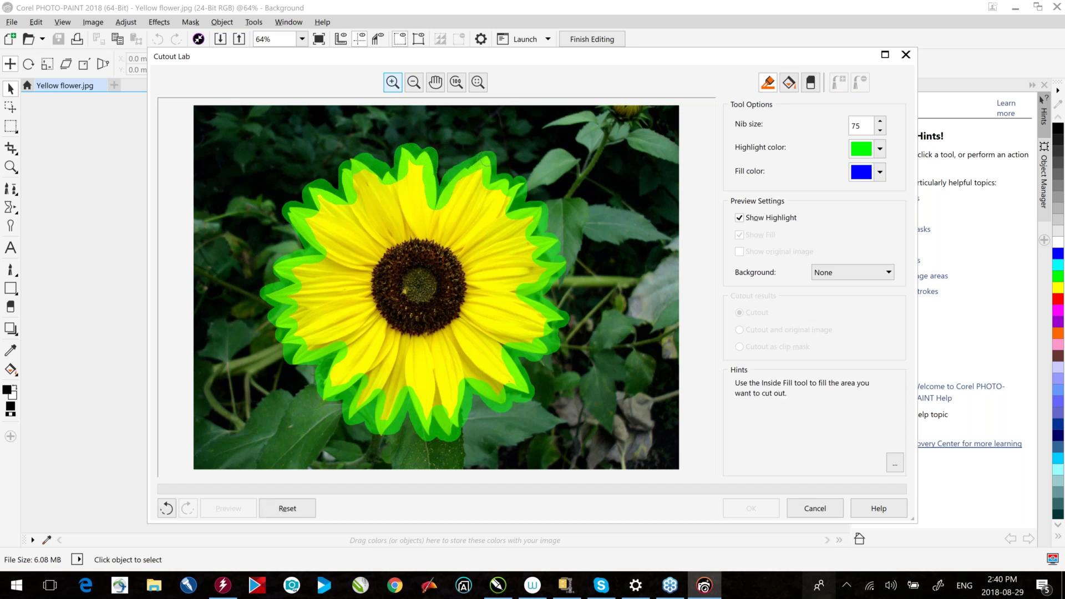
click(789, 82)
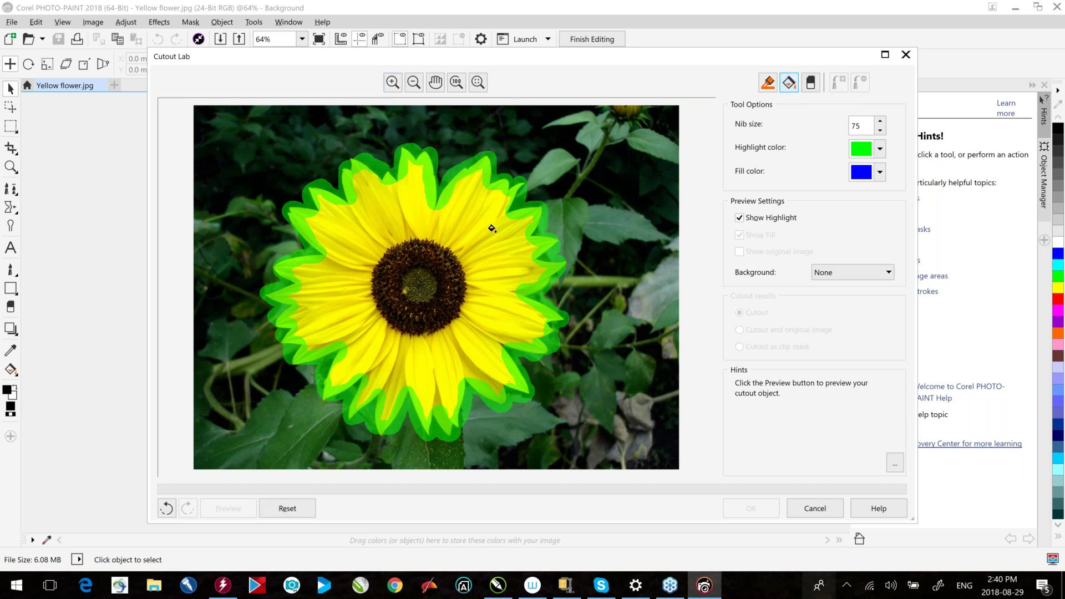
click(491, 228)
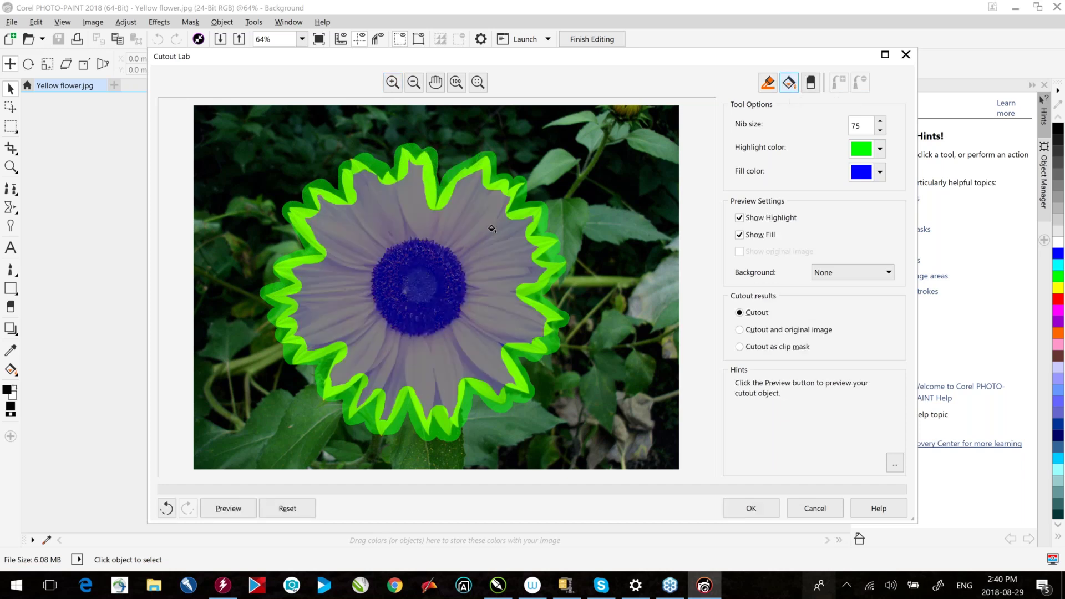
click(227, 508)
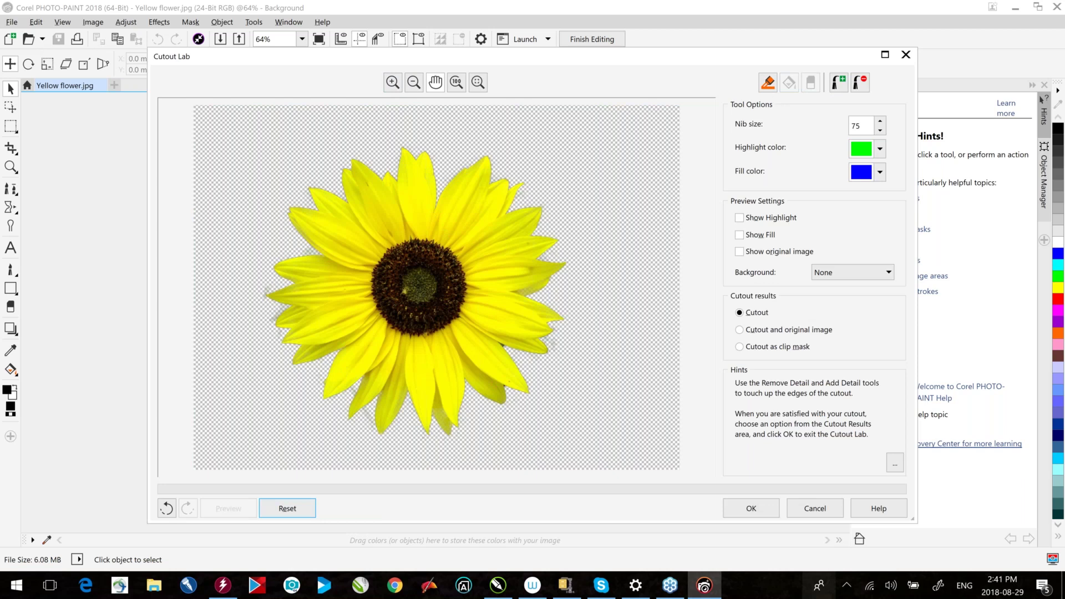
- Restore the missing lower-right petal tip with Add Detail and erase the leftover background beside it with Remove Detail
click(862, 83)
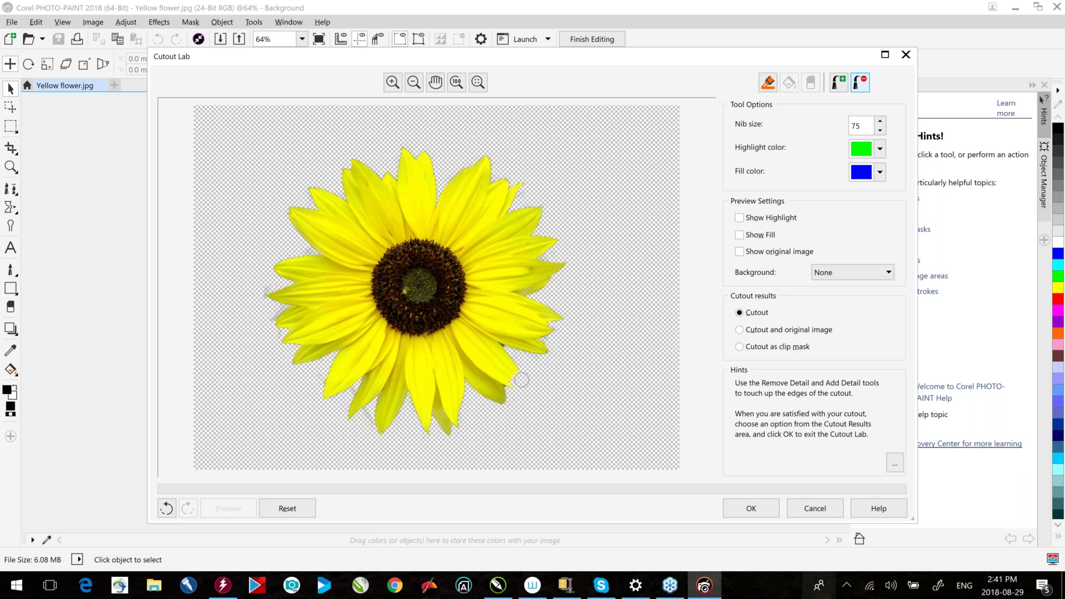
click(840, 83)
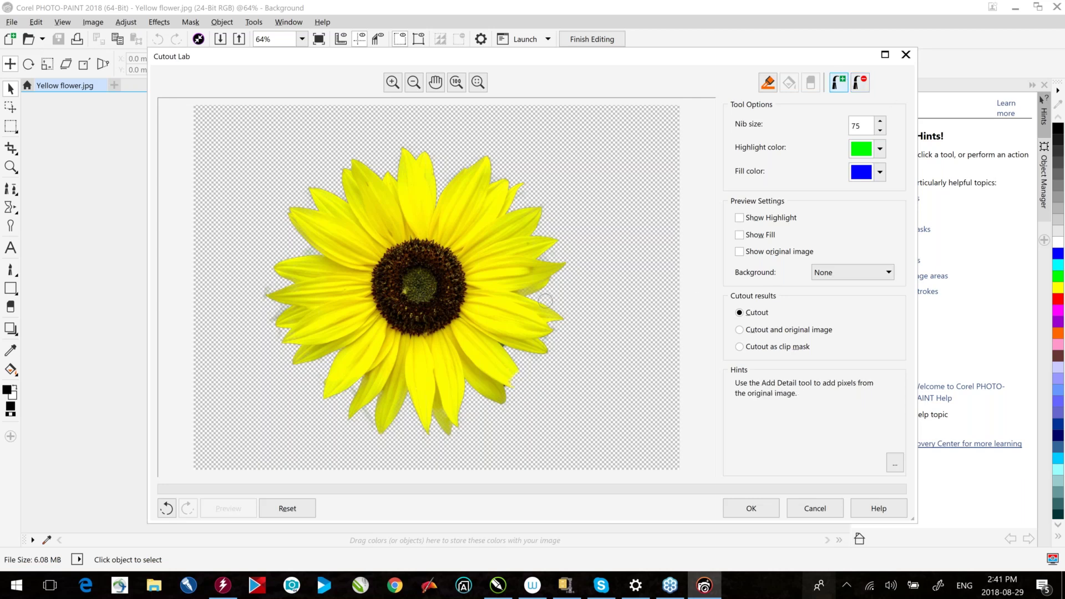
mouse_move(513, 377)
mouse_down()
mouse_move(526, 372)
mouse_move(515, 384)
mouse_move(524, 386)
mouse_up()
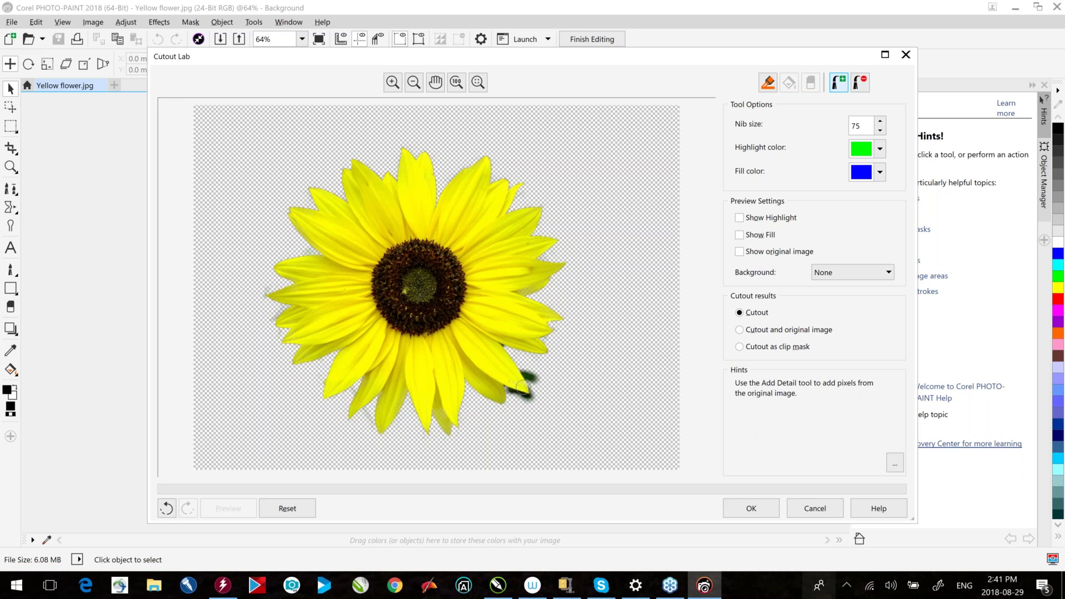
click(861, 83)
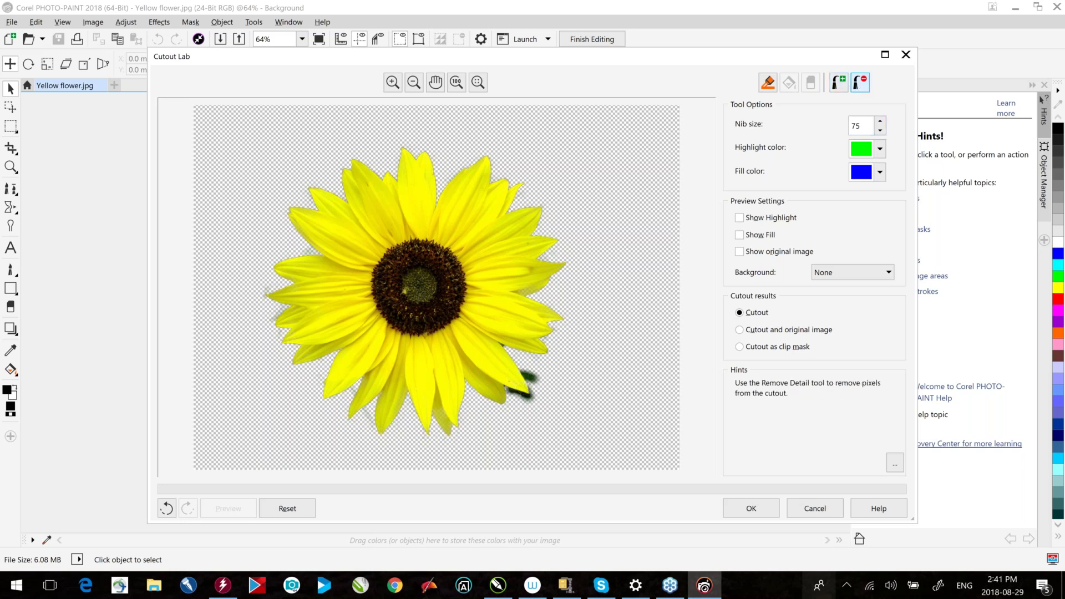
mouse_move(541, 385)
mouse_down()
mouse_move(524, 373)
mouse_move(535, 367)
mouse_move(536, 397)
mouse_move(509, 390)
mouse_move(537, 404)
mouse_move(513, 395)
mouse_move(537, 392)
mouse_up()
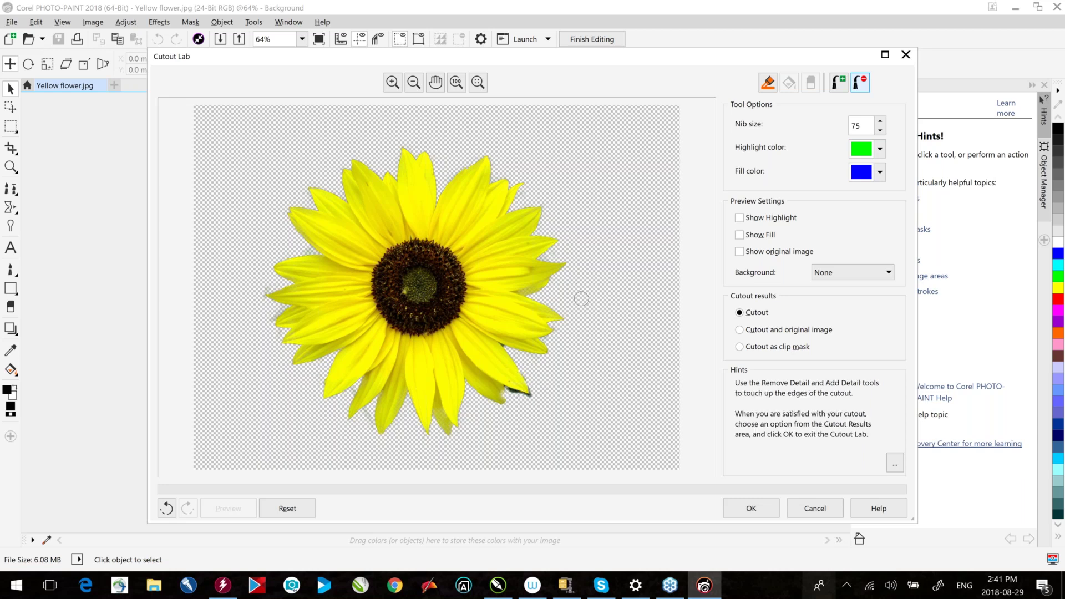
- Preview the cutout on grayscale, black matte and white matte backgrounds, and accept it back into the CorelDRAW page
click(854, 272)
click(840, 297)
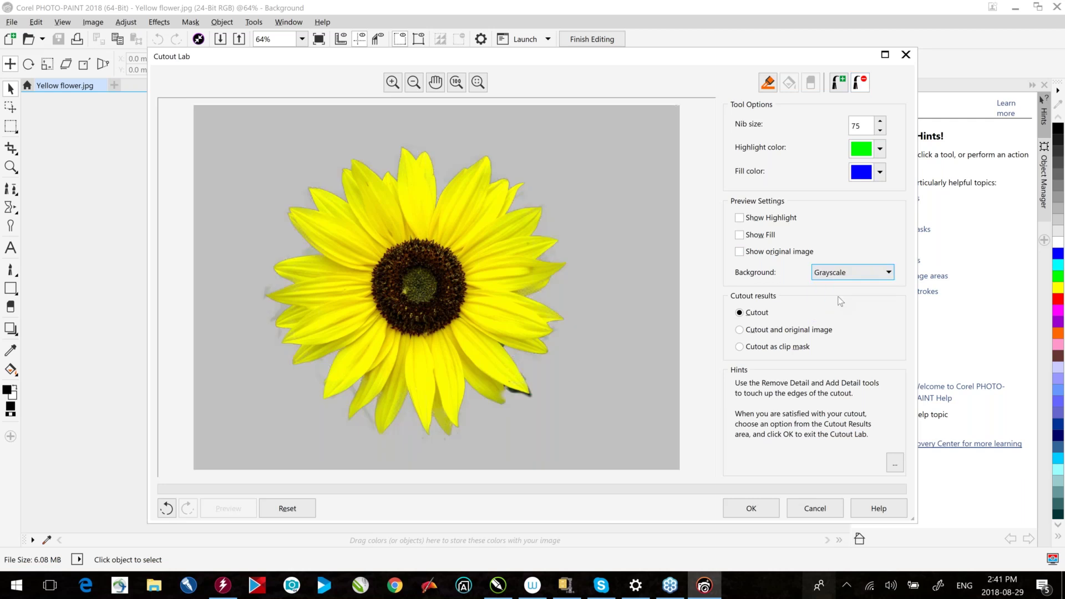
key(Down)
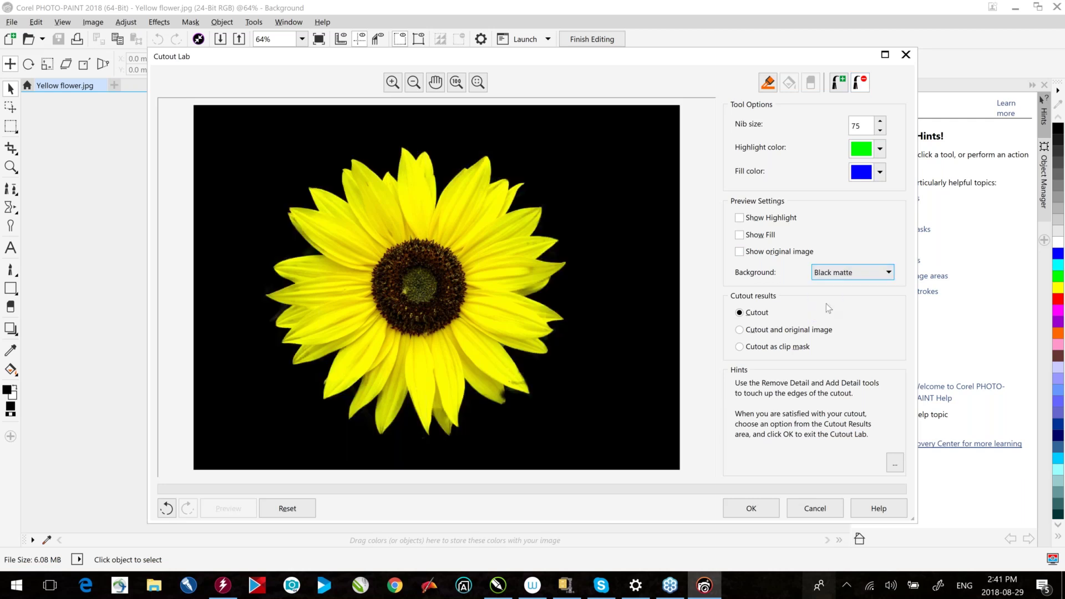
click(854, 272)
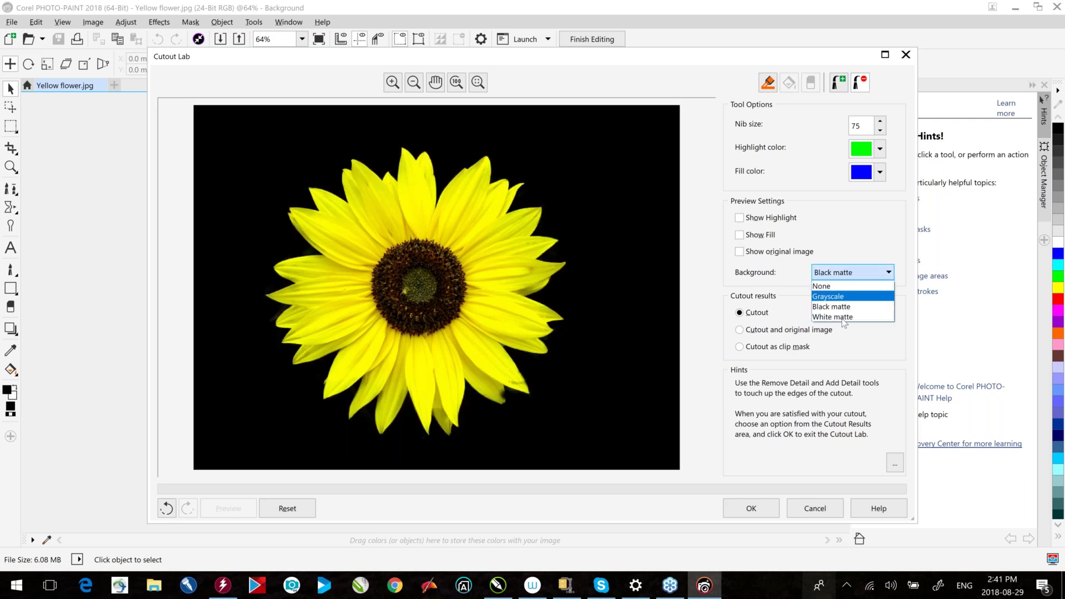
click(841, 316)
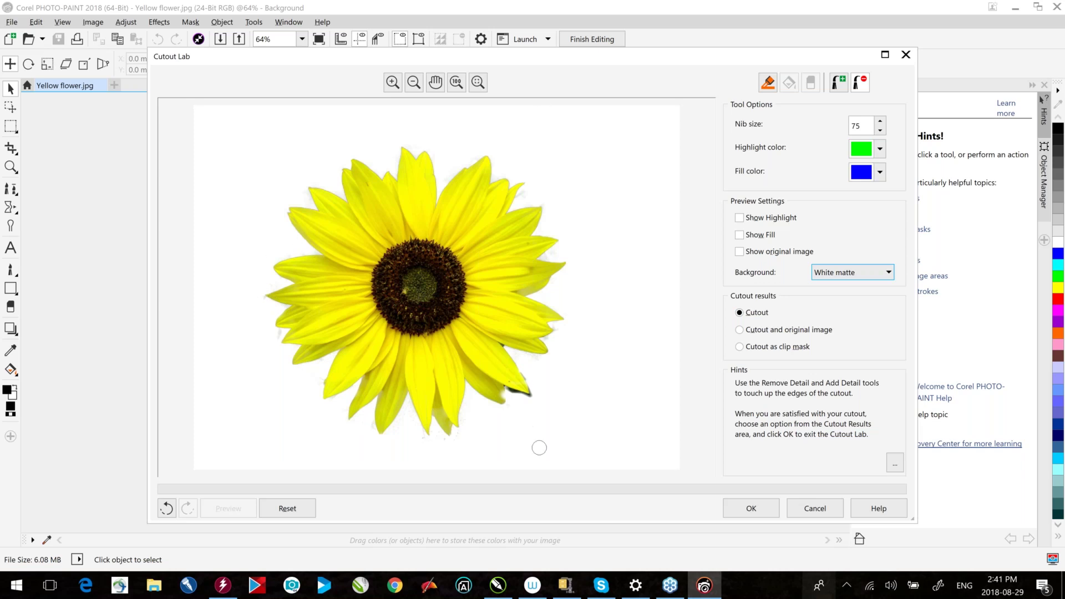
click(751, 506)
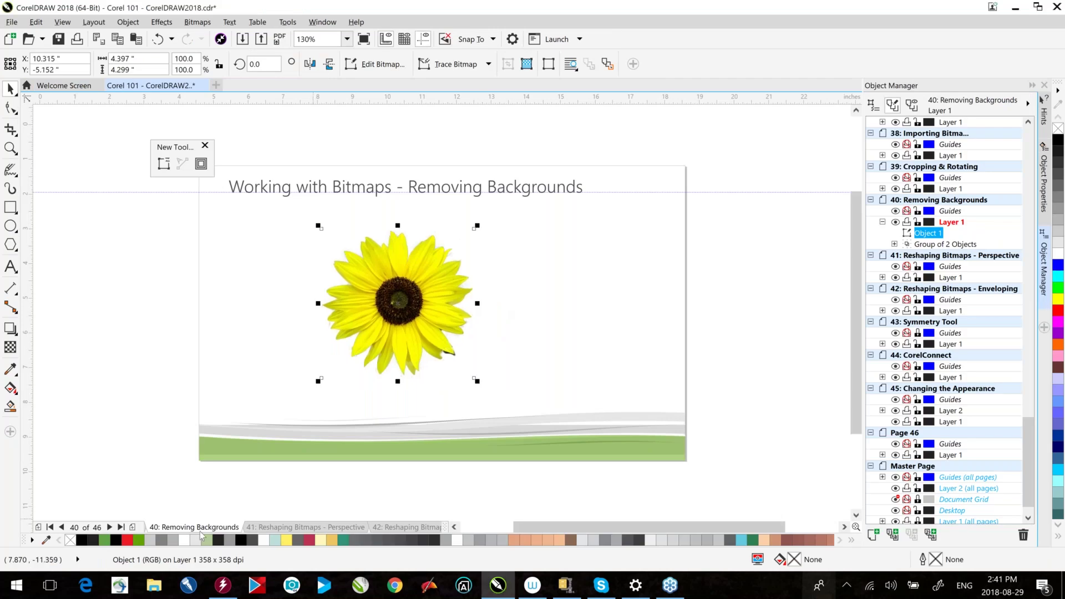
- On the Reshaping Bitmaps - Perspective page, move the oval hotel advertisement over the bus shelter photo and add a perspective effect to it
click(110, 526)
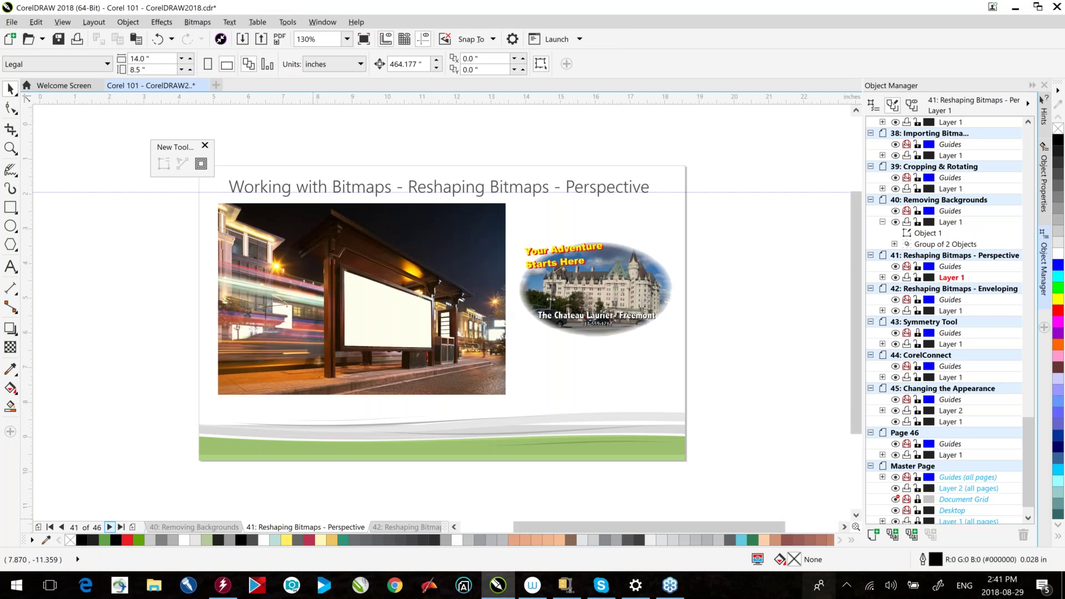
click(611, 297)
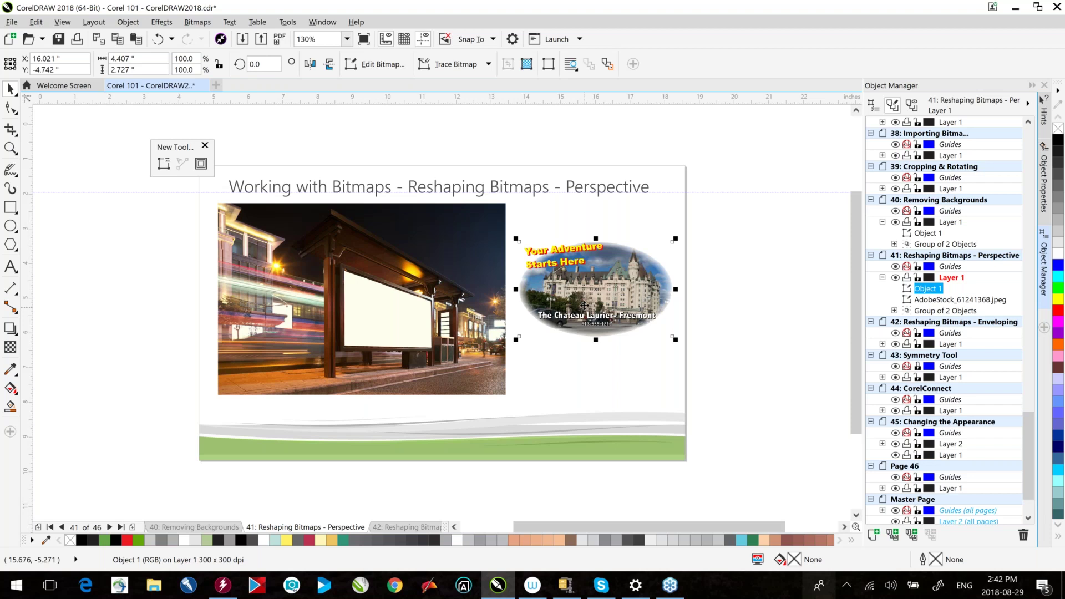
drag(584, 306, 450, 332)
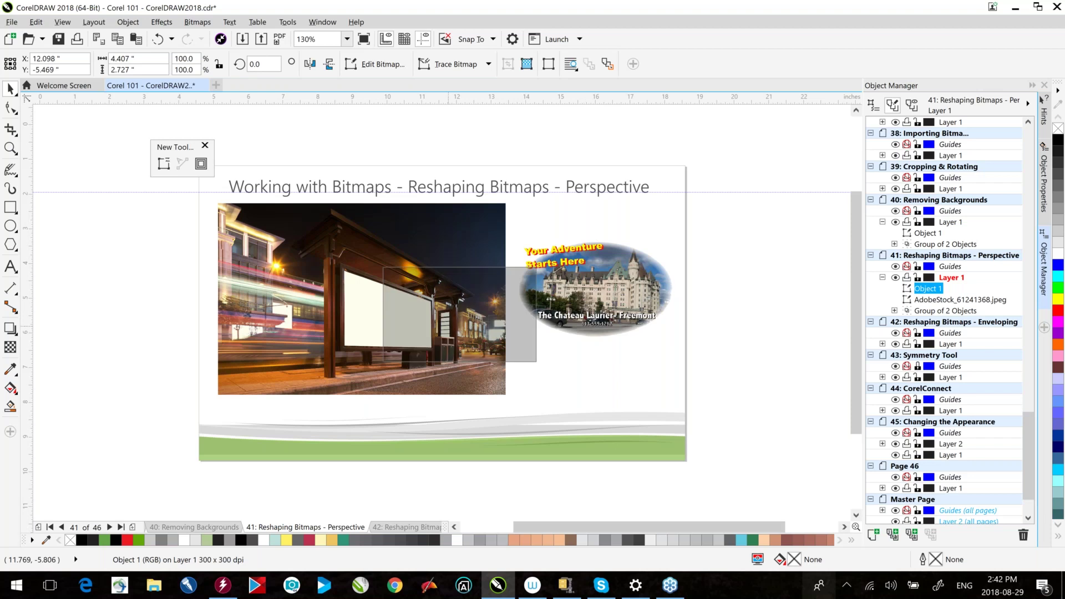
click(162, 22)
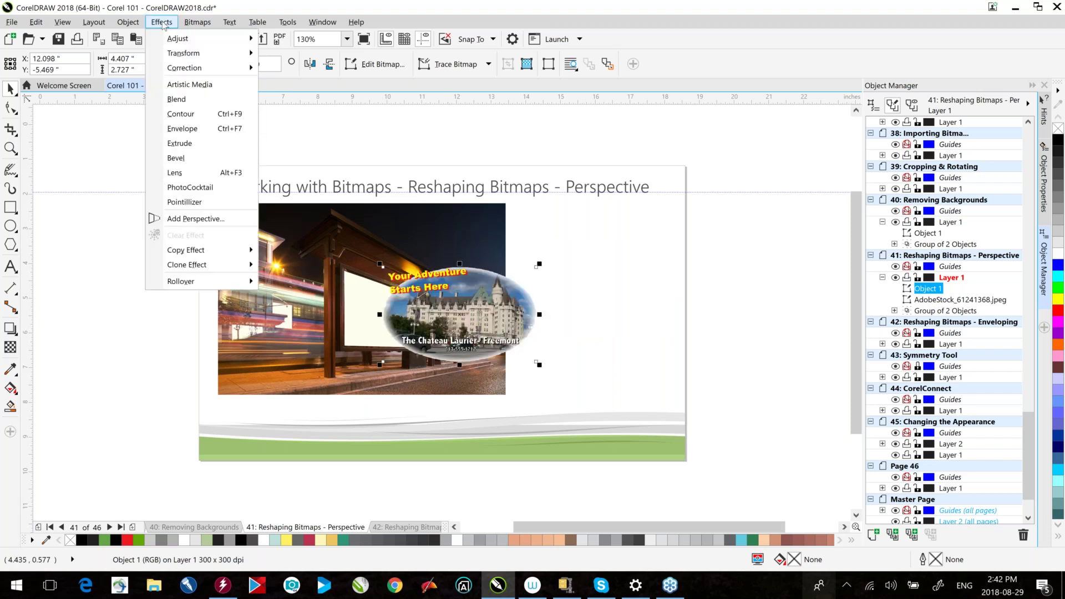
click(187, 220)
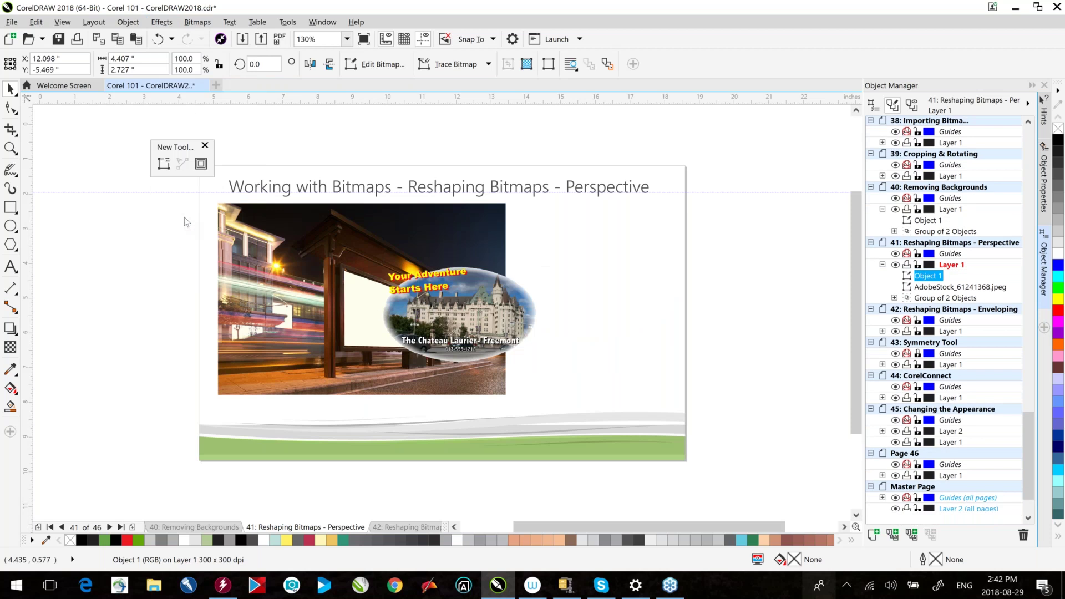
- Fit the advertisement's perspective corners to the four corners of the blank shelter billboard and show the whole page
scroll(383, 294, up, 2)
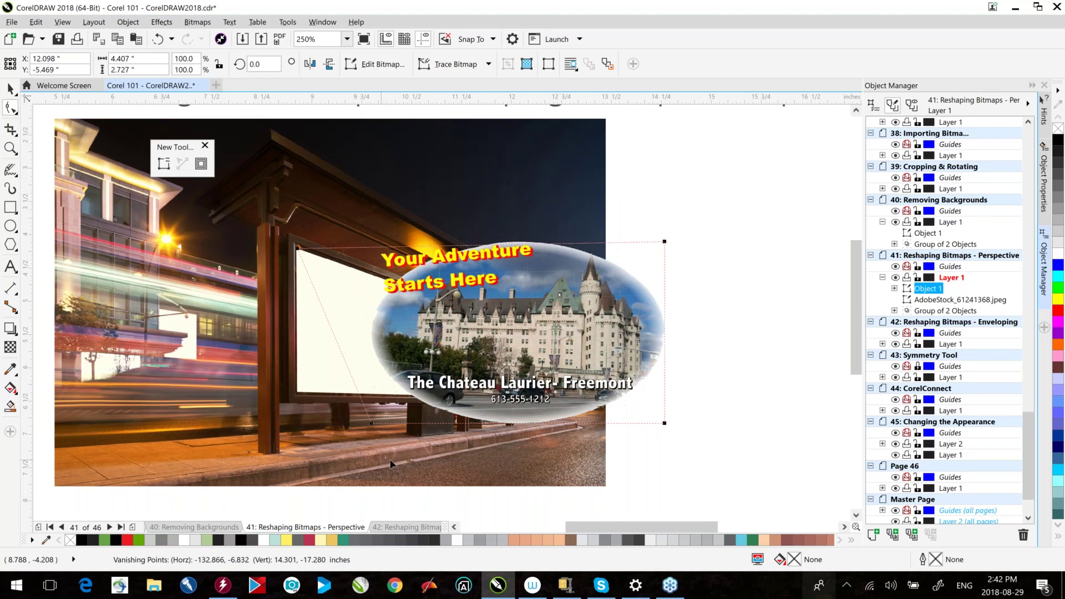
drag(371, 423, 294, 392)
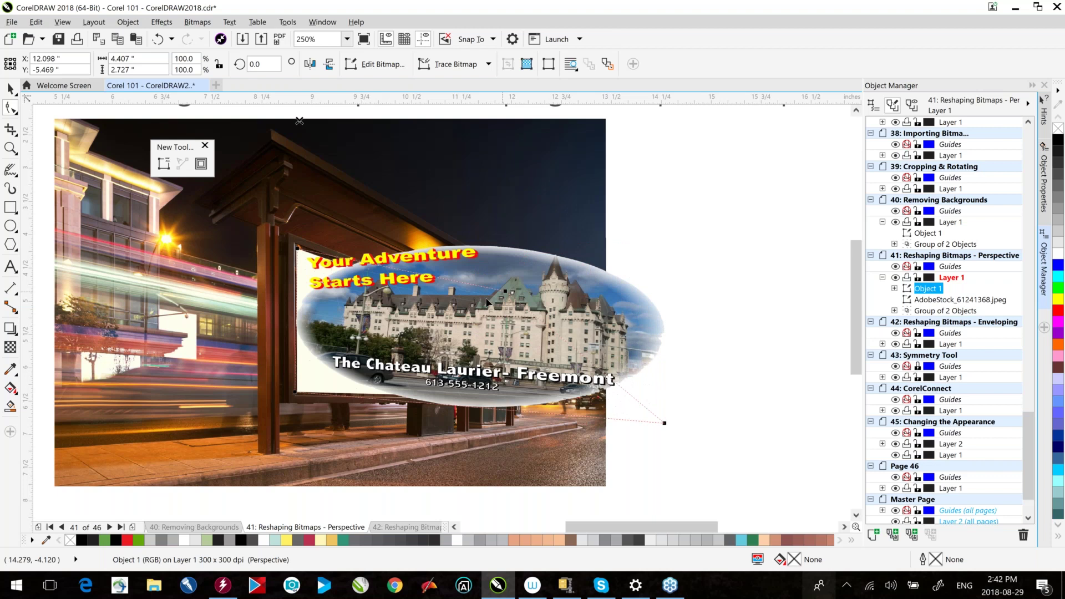
drag(487, 302, 643, 421)
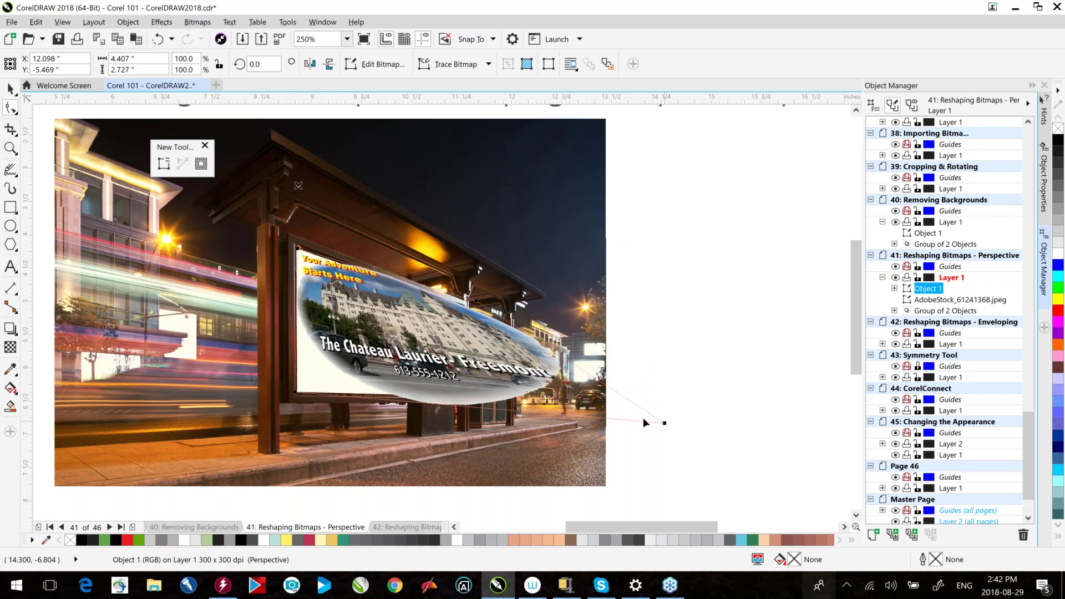
drag(643, 417, 471, 332)
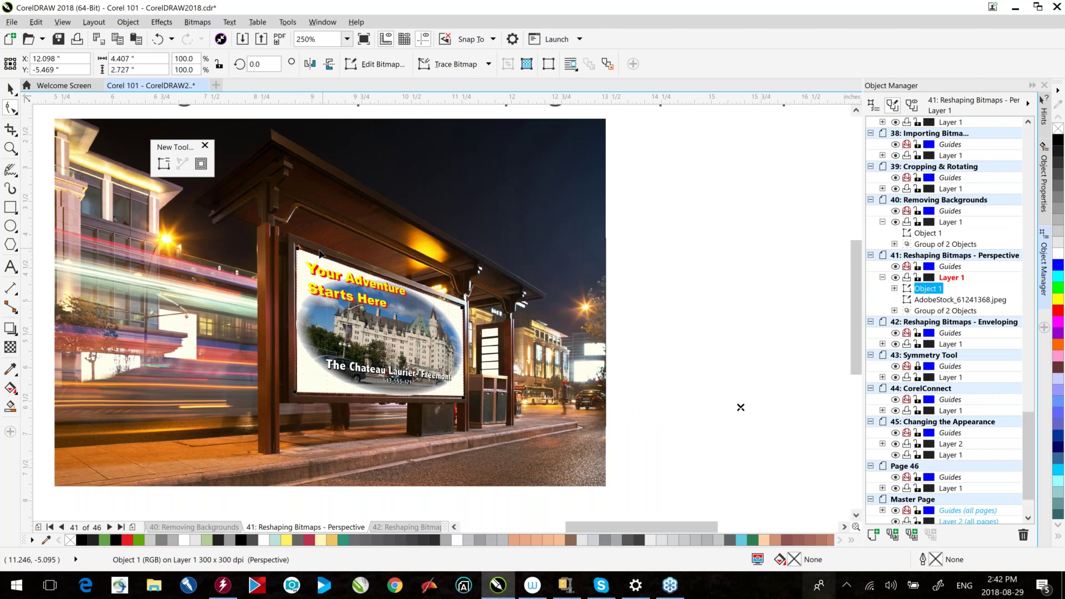
key(shift+F4)
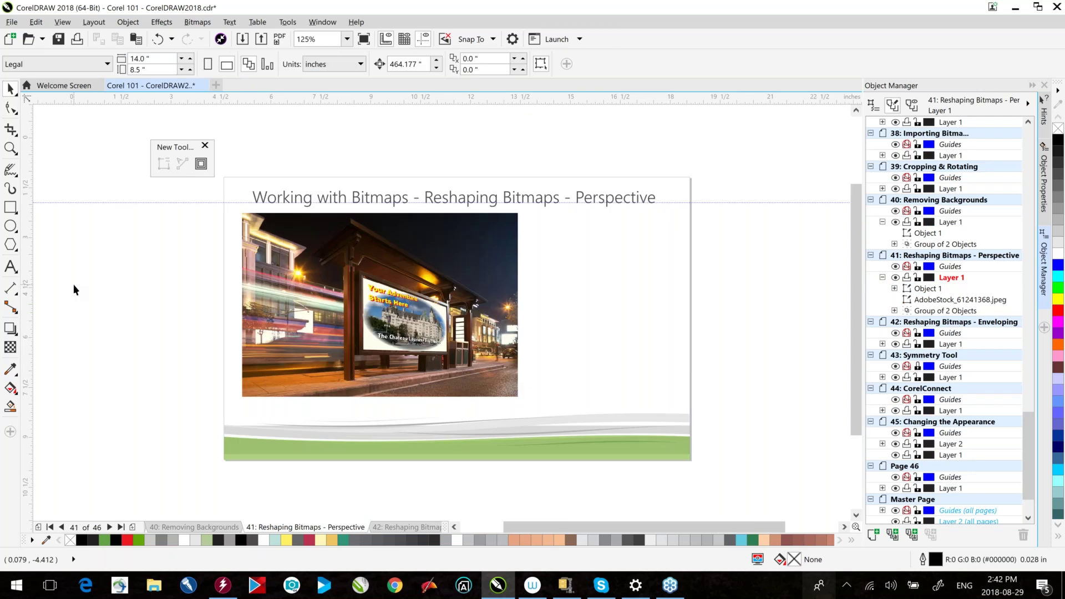
- On the Reshaping Bitmaps - Enveloping page, move the Lighthouse Electric logo onto the front of the mug, centred between its sides
click(409, 527)
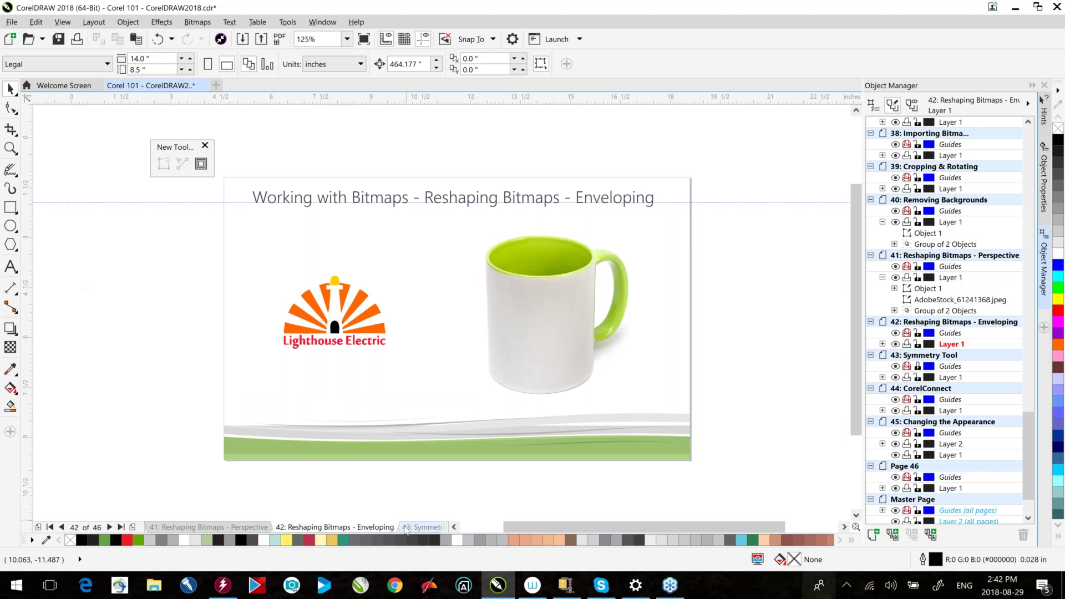
click(353, 321)
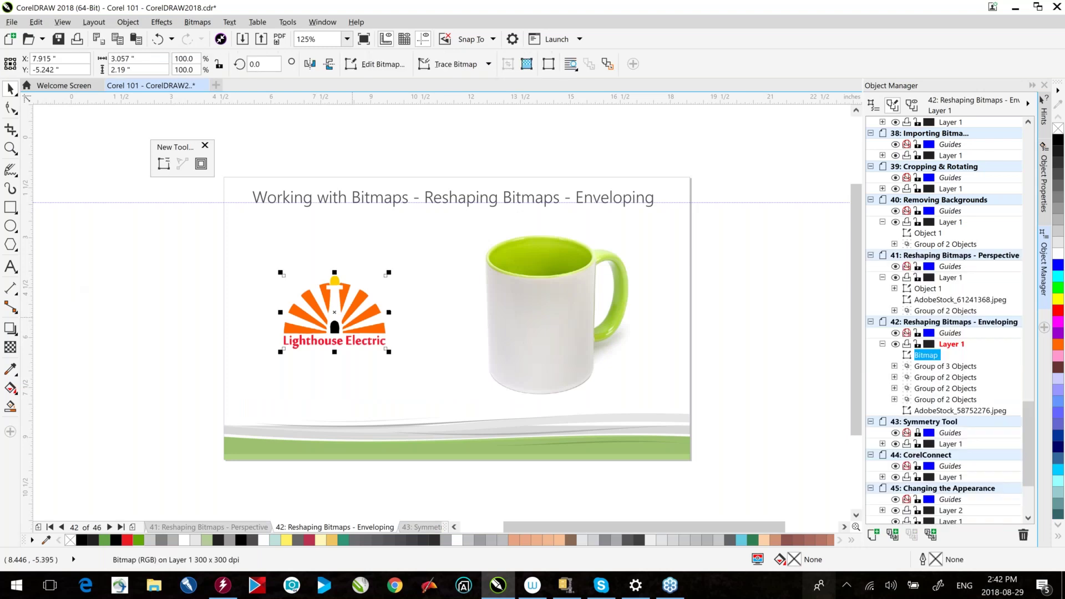
drag(352, 318, 564, 331)
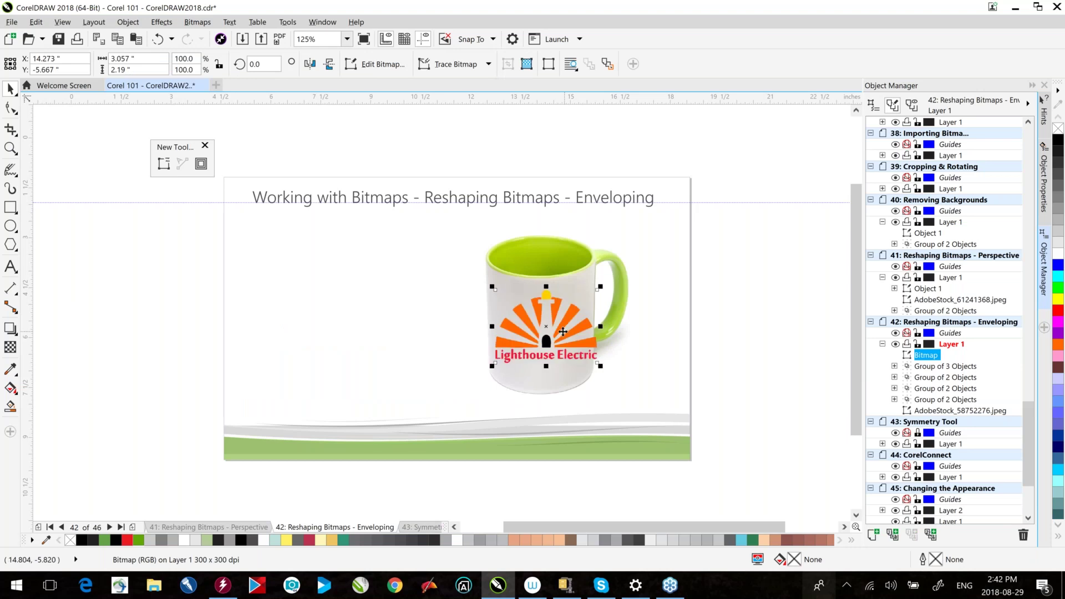
click(563, 332)
drag(564, 331, 558, 331)
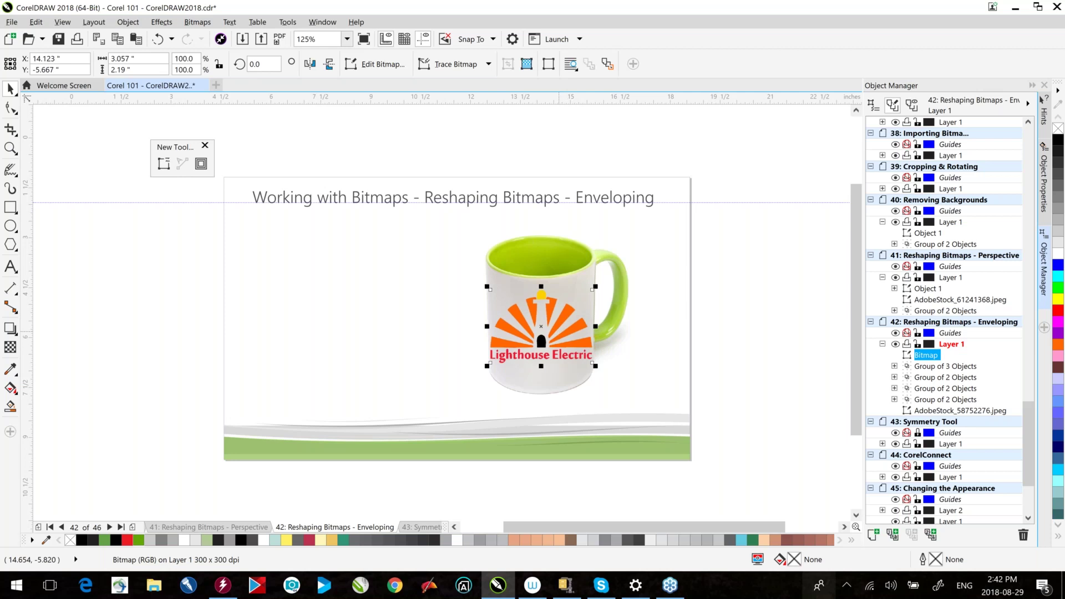
click(558, 331)
- Apply an envelope to the logo and bow its lower and upper edges downward to follow the mug's curvature
click(17, 331)
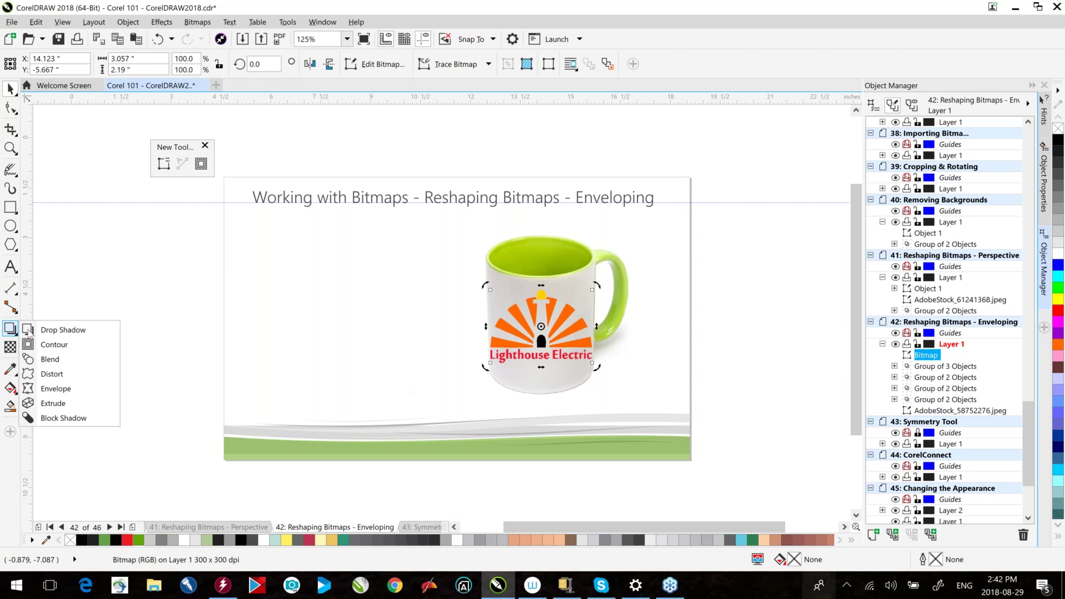
click(71, 391)
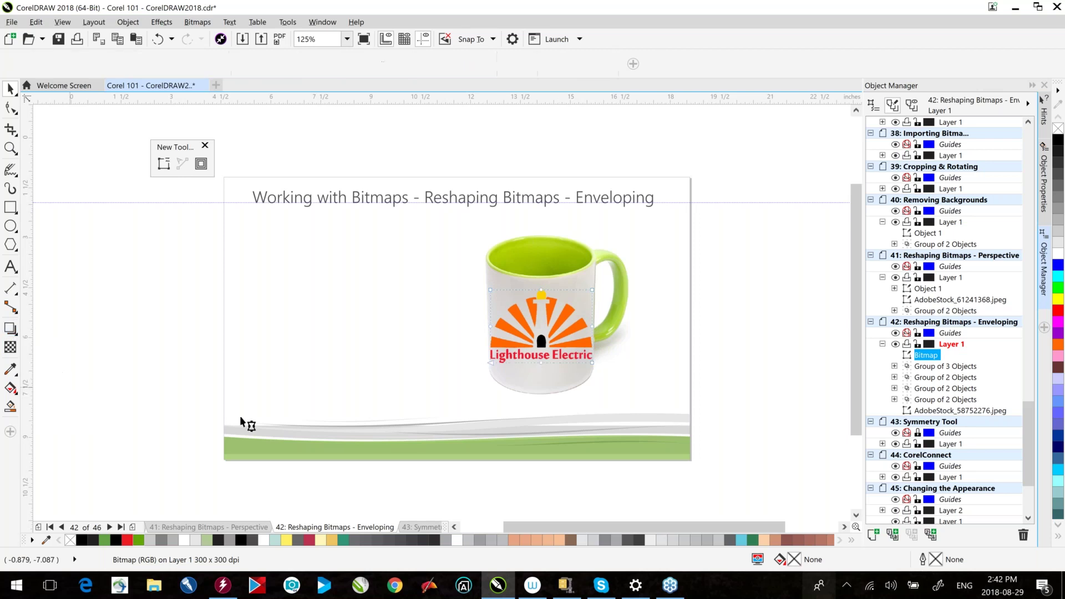
scroll(514, 291, up, 2)
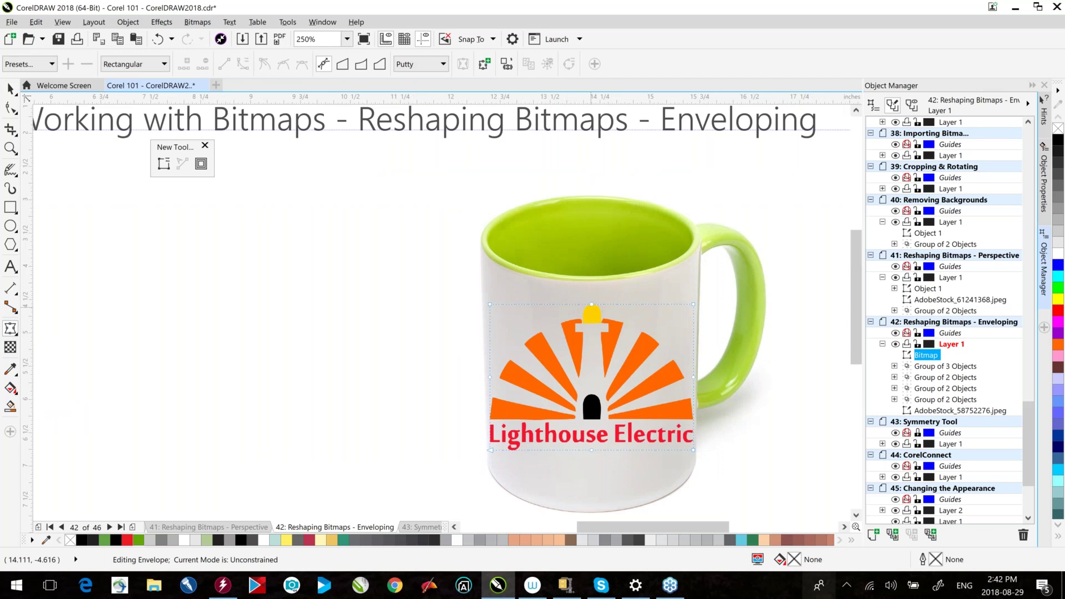
click(591, 304)
click(597, 453)
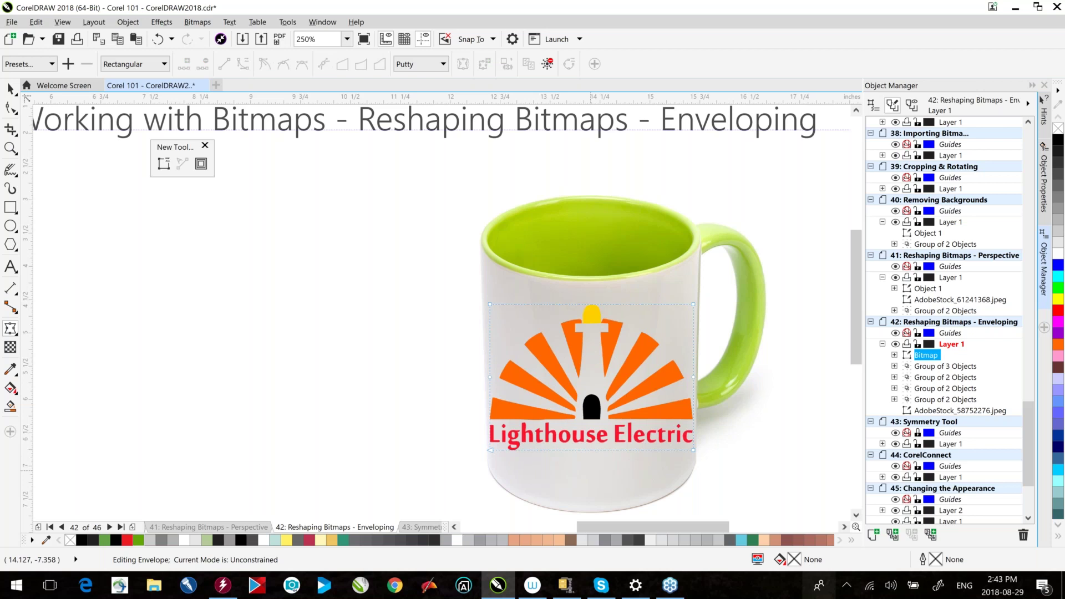
drag(590, 451, 590, 491)
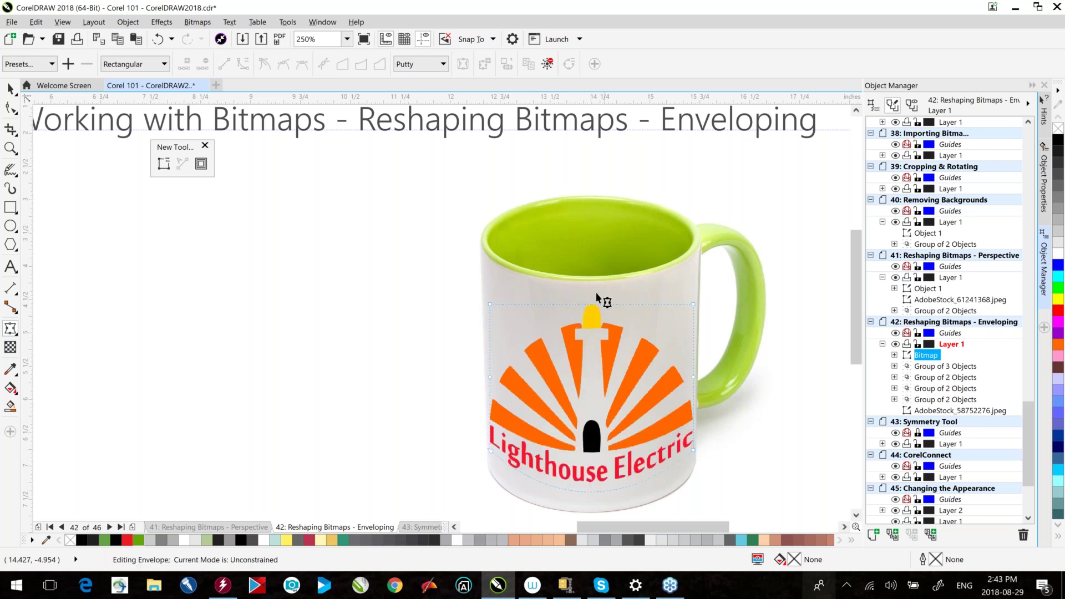
click(959, 410)
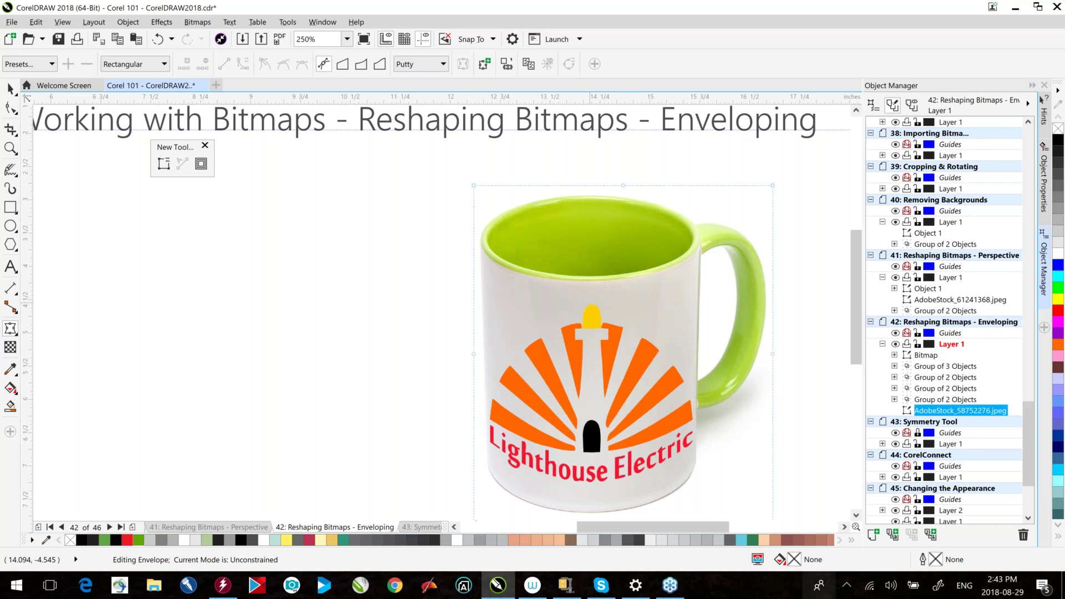
click(624, 309)
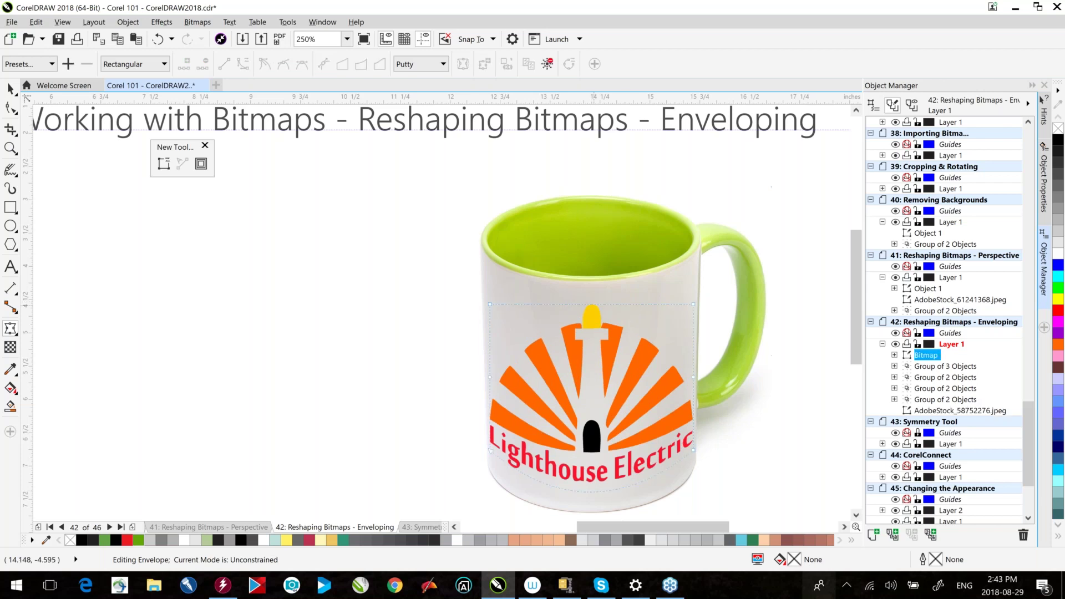
drag(592, 304, 592, 340)
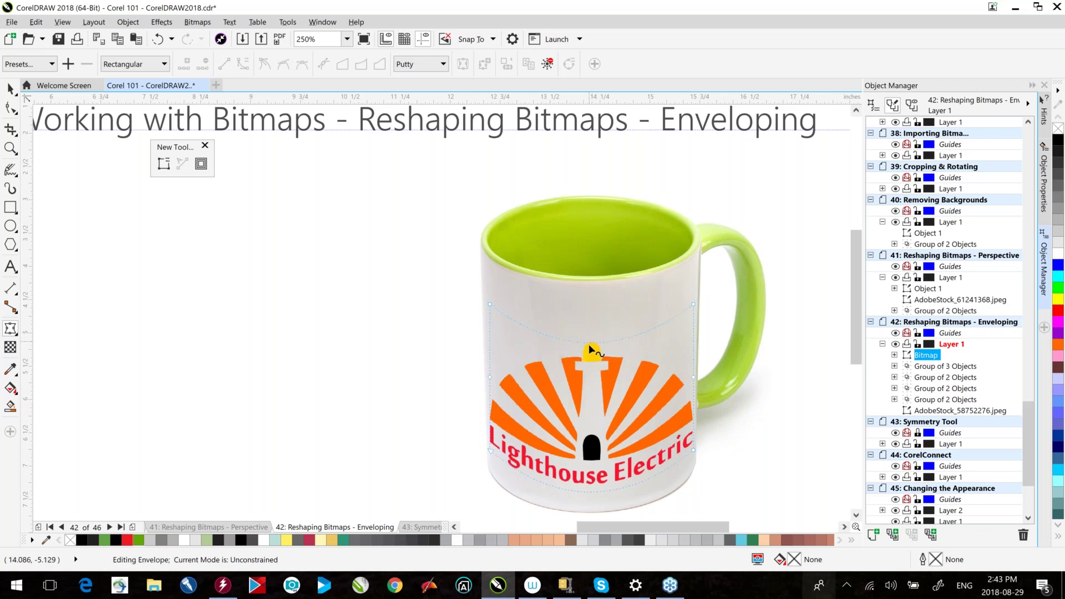
- Move the enveloped logo up on the mug, scale it to about 88.8% and nudge it left to centre it
key(space)
click(606, 363)
mouse_move(606, 363)
mouse_down()
mouse_move(605, 302)
mouse_move(602, 344)
mouse_up()
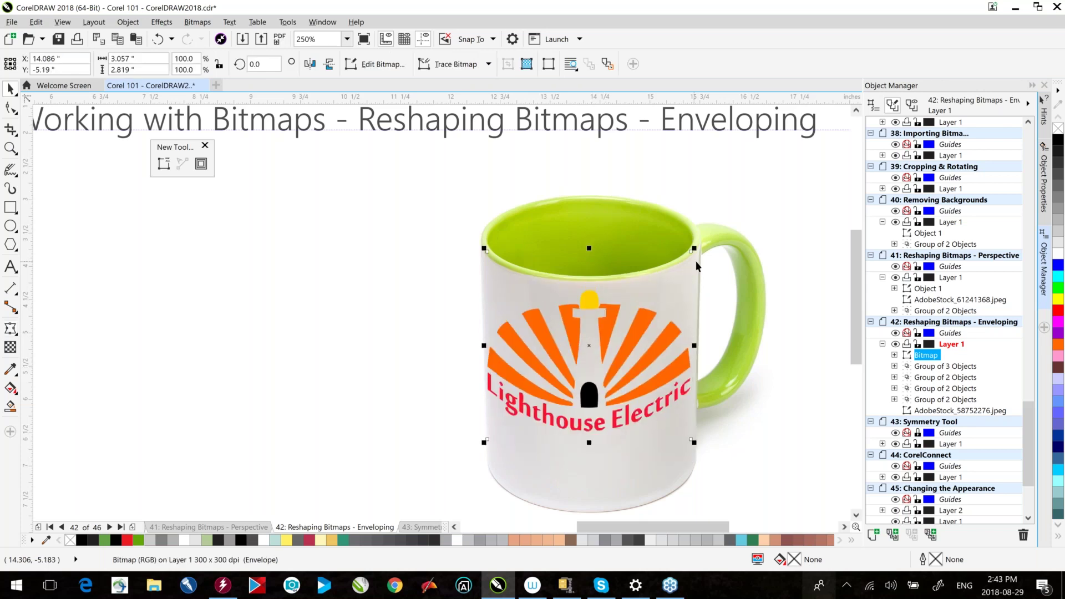
drag(694, 248, 669, 272)
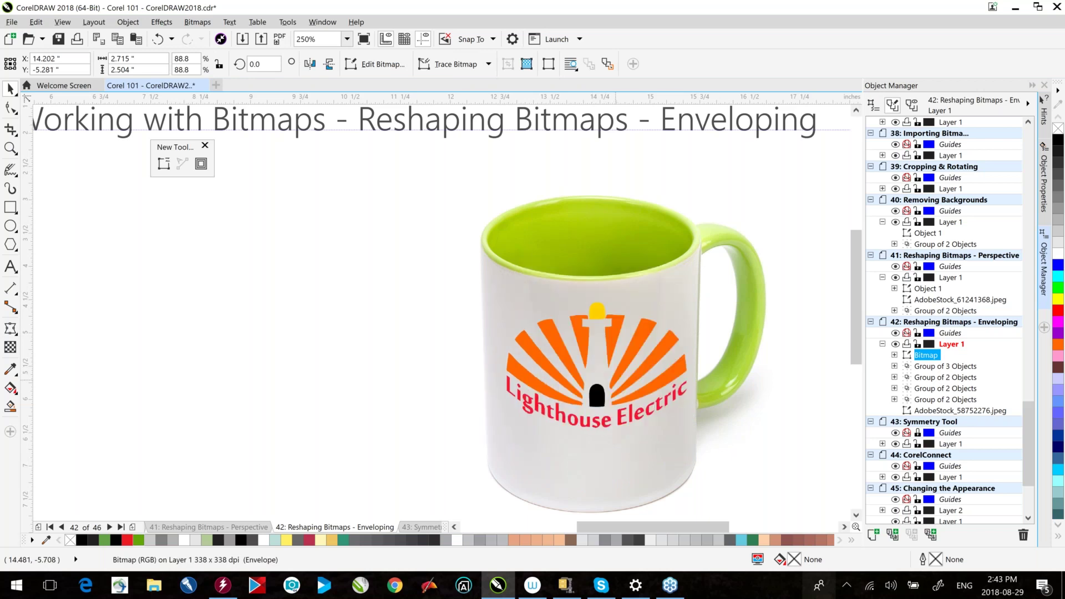
key(Left)
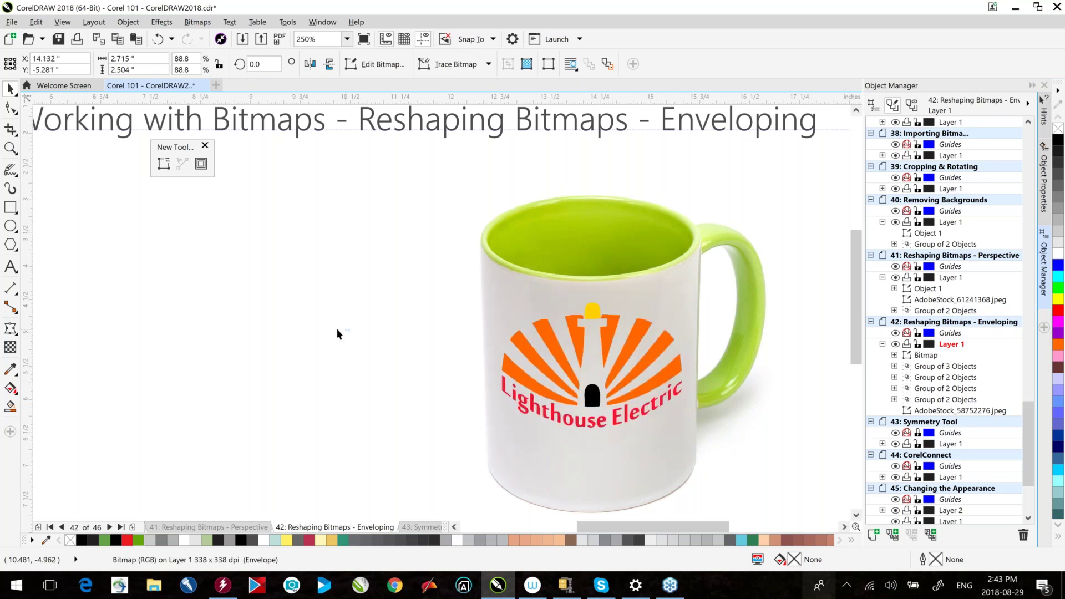
click(337, 328)
scroll(337, 329, down, 1)
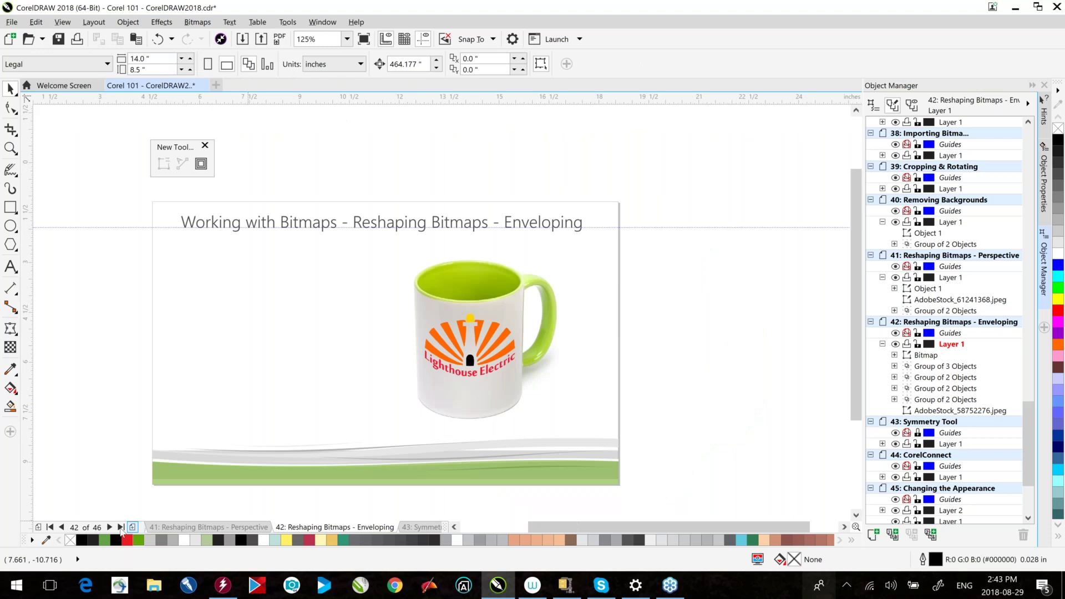
- On the Symmetry Tool page, draw an ellipse about 2.29 by 2.07 in beside the sample pattern and create a new symmetry from it
click(110, 528)
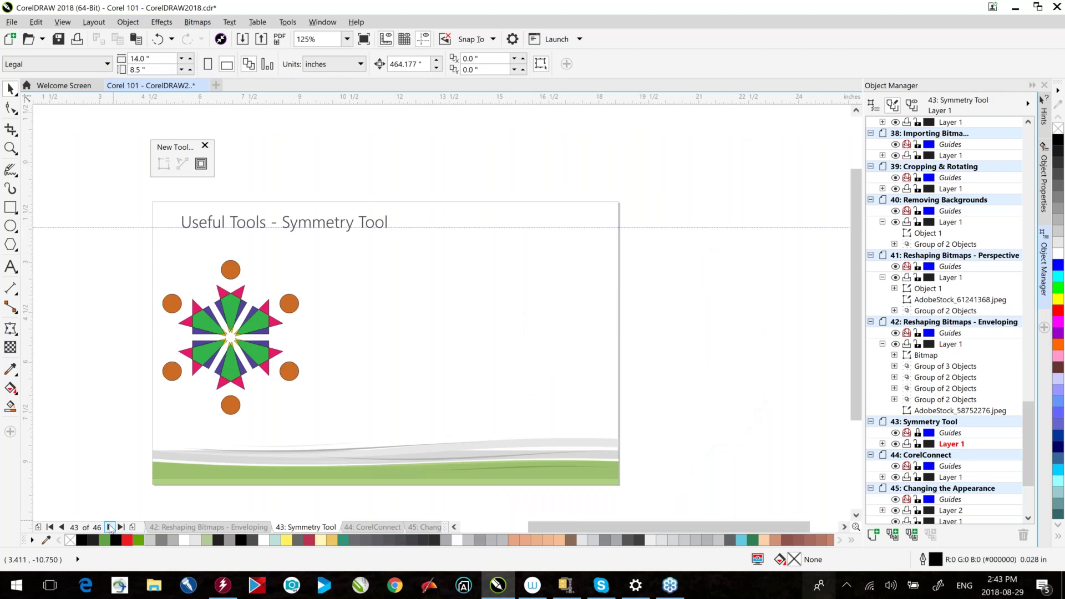
click(10, 226)
drag(348, 270, 424, 338)
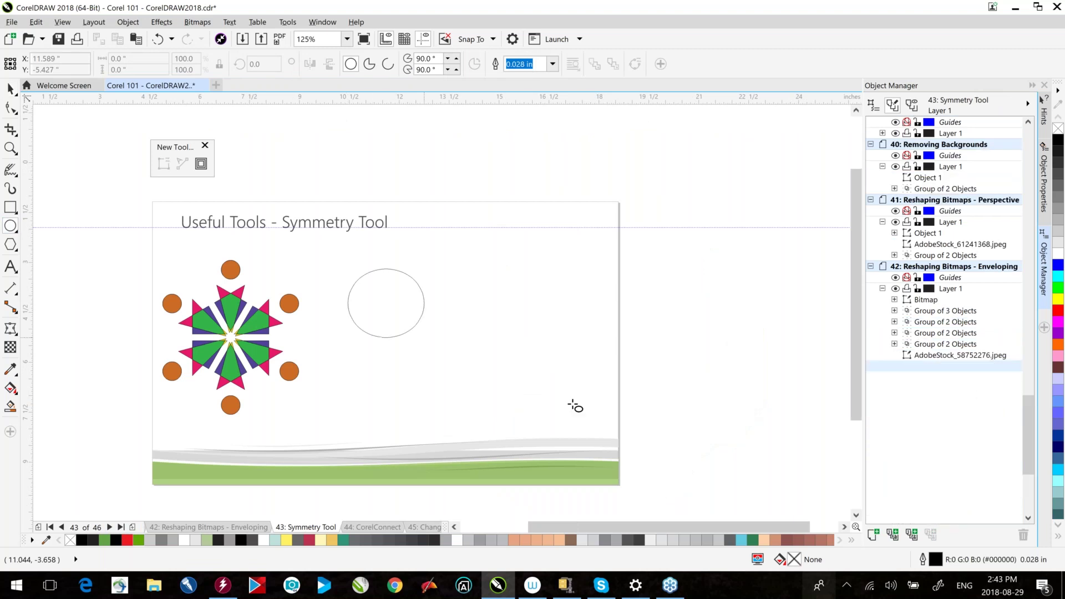
right_click(435, 285)
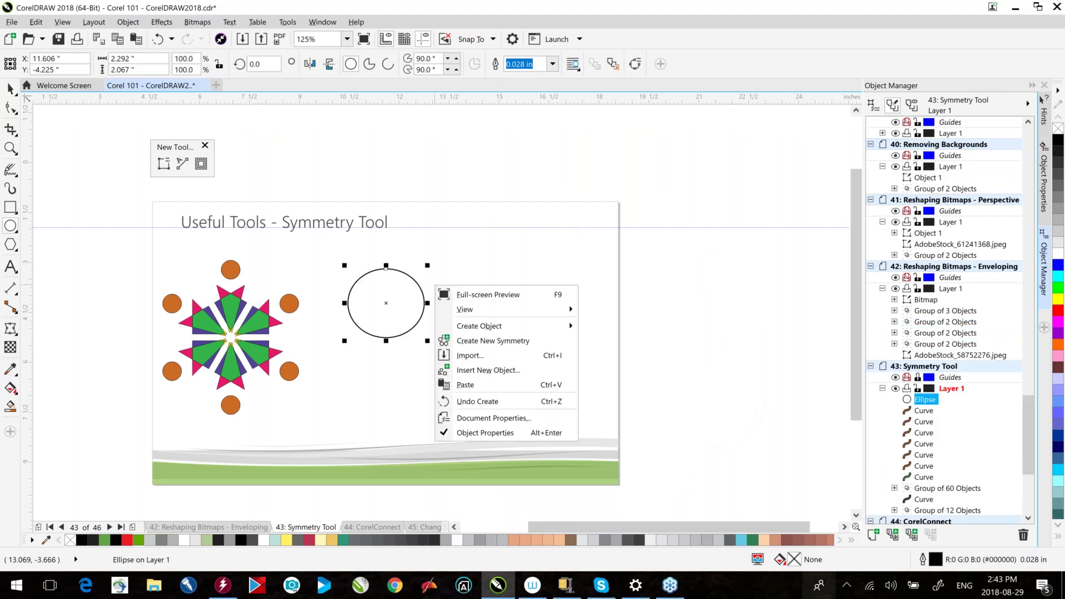
click(492, 340)
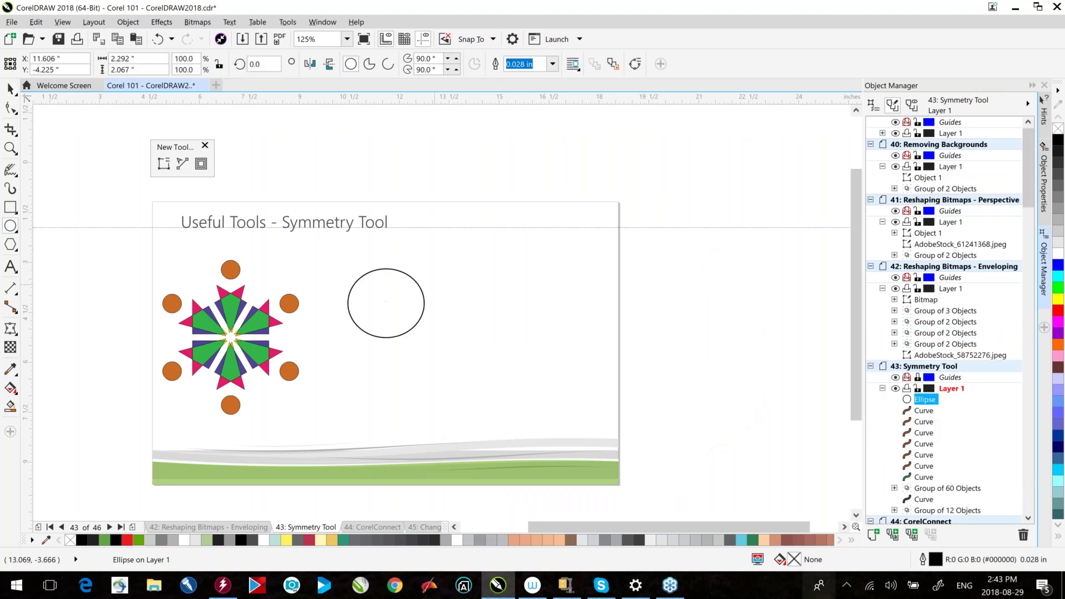
- Draw a second ellipse about 1.35 by 1.88 in overlapping the first one's upper right, and fill it with cyan
click(398, 317)
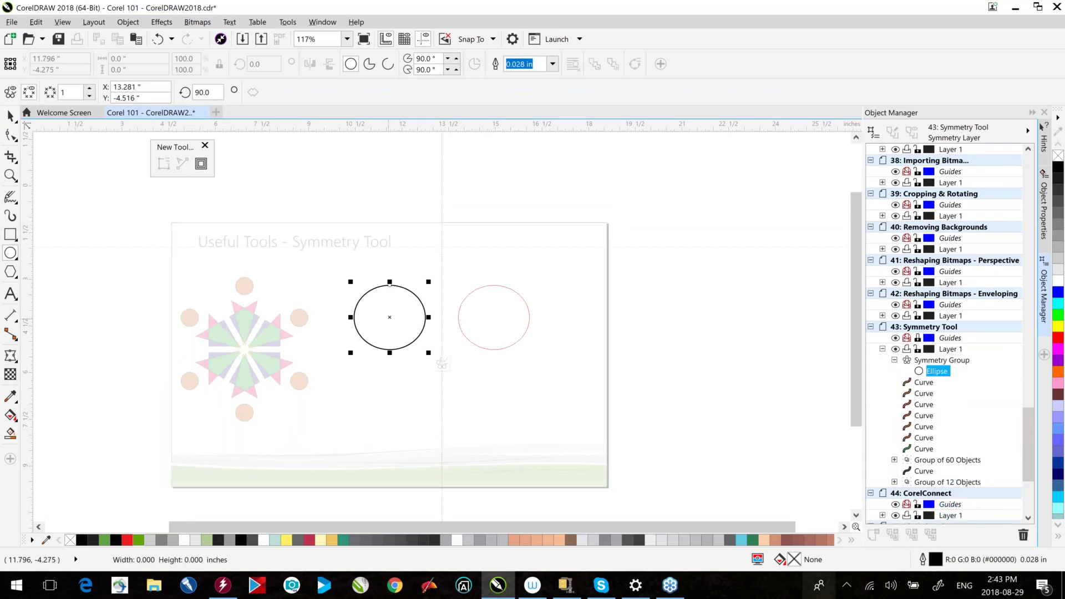
drag(367, 319, 407, 261)
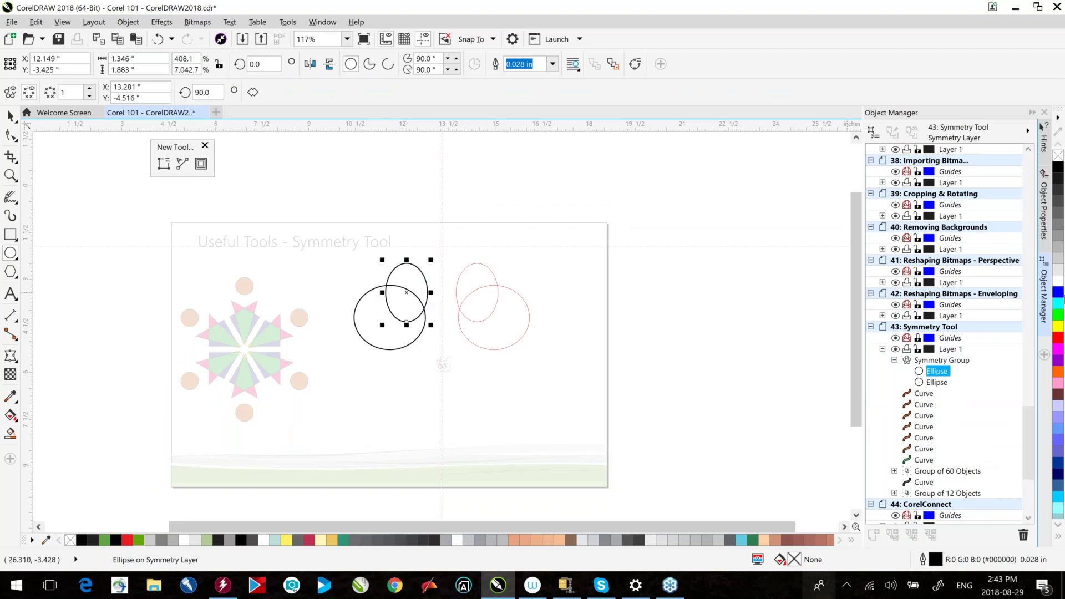
click(1061, 303)
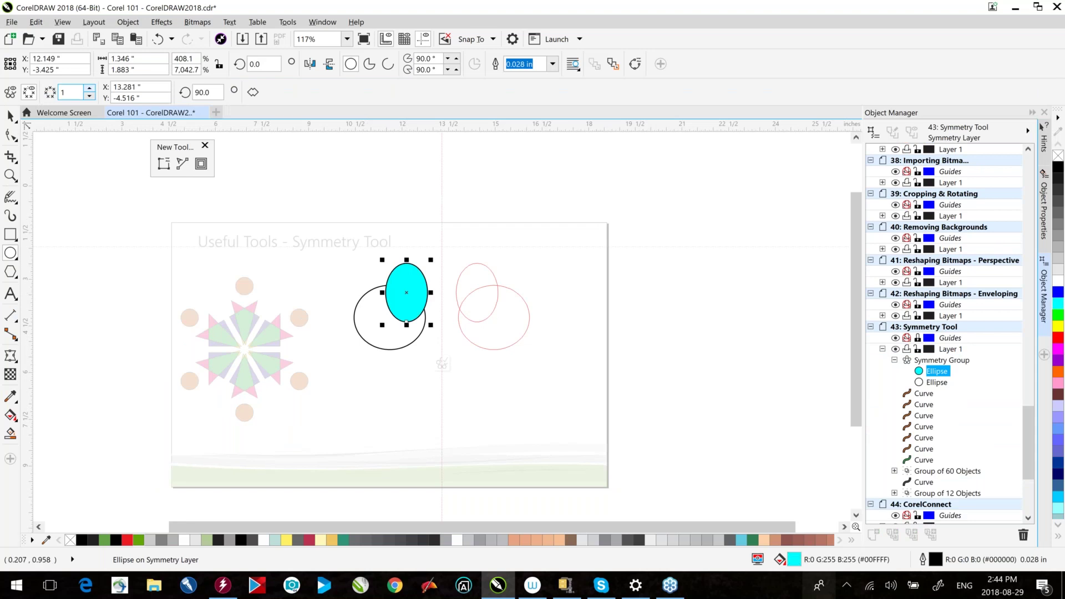
- Set the symmetry to 4 mirror lines and display the object copies in full preview
click(88, 89)
click(88, 88)
click(89, 89)
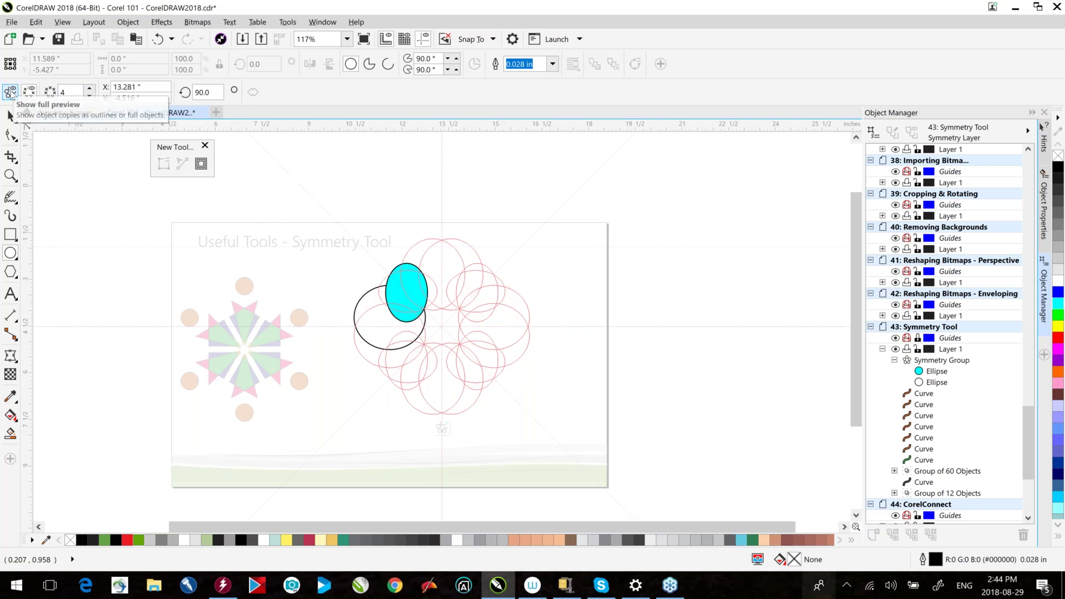
click(12, 93)
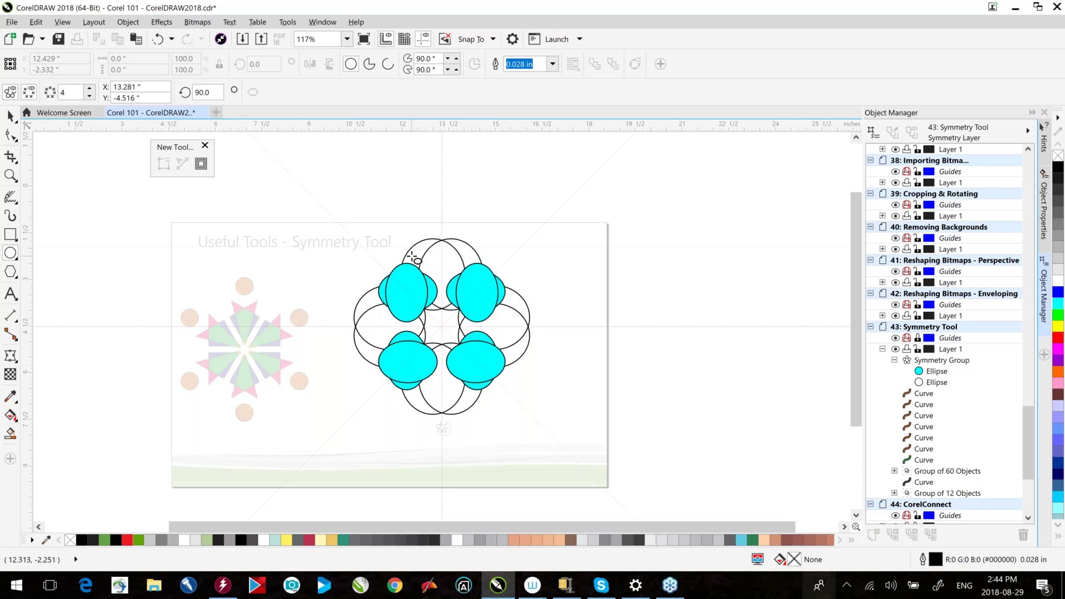
- Select the larger unfilled ellipse of the symmetry group and fill it with green (#00FF00)
key(space)
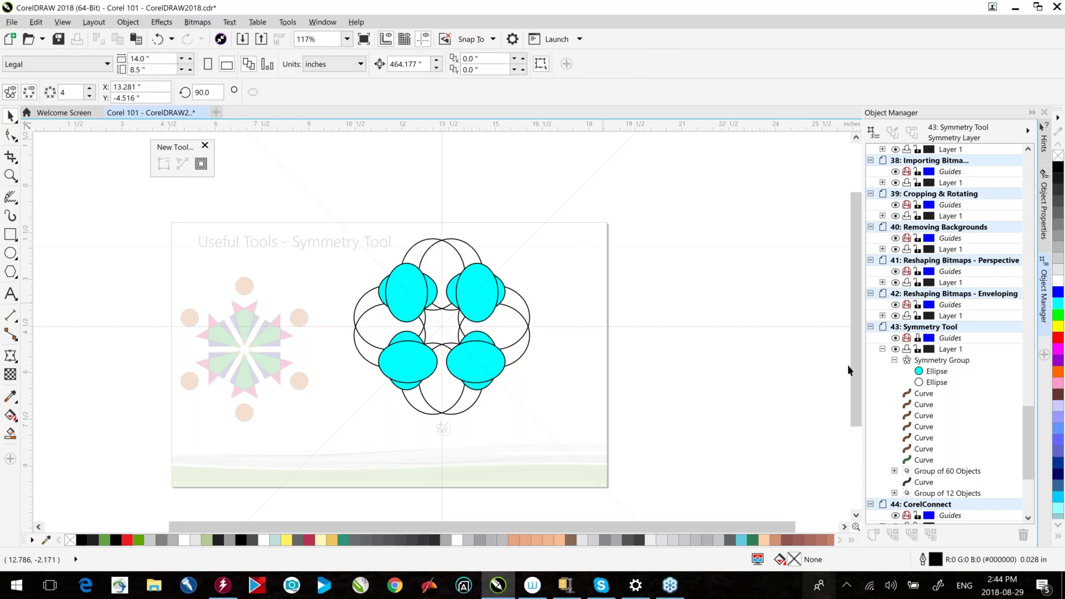
click(1058, 323)
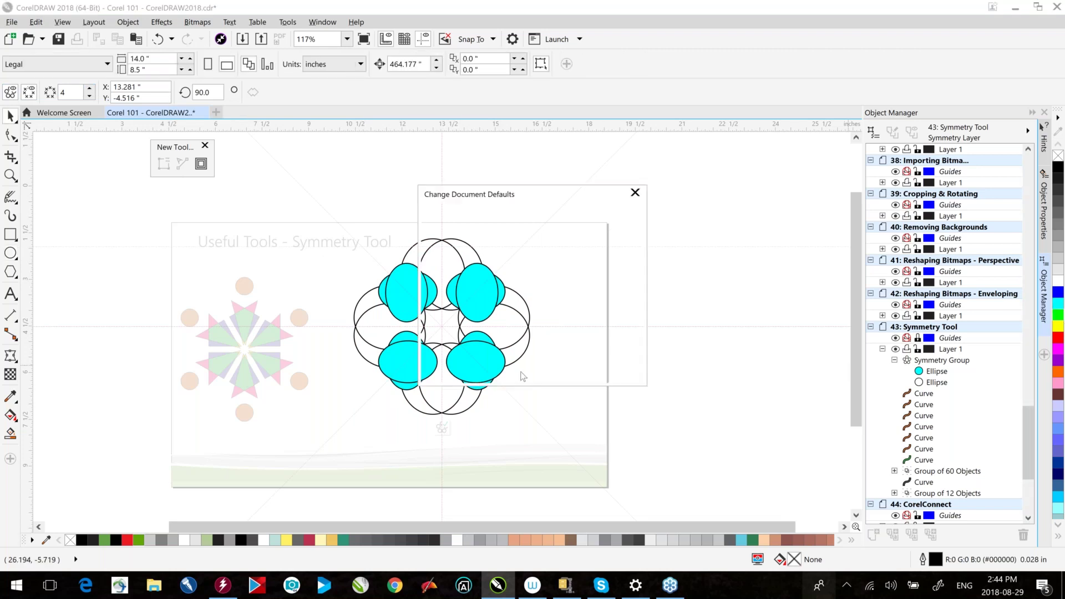
click(521, 372)
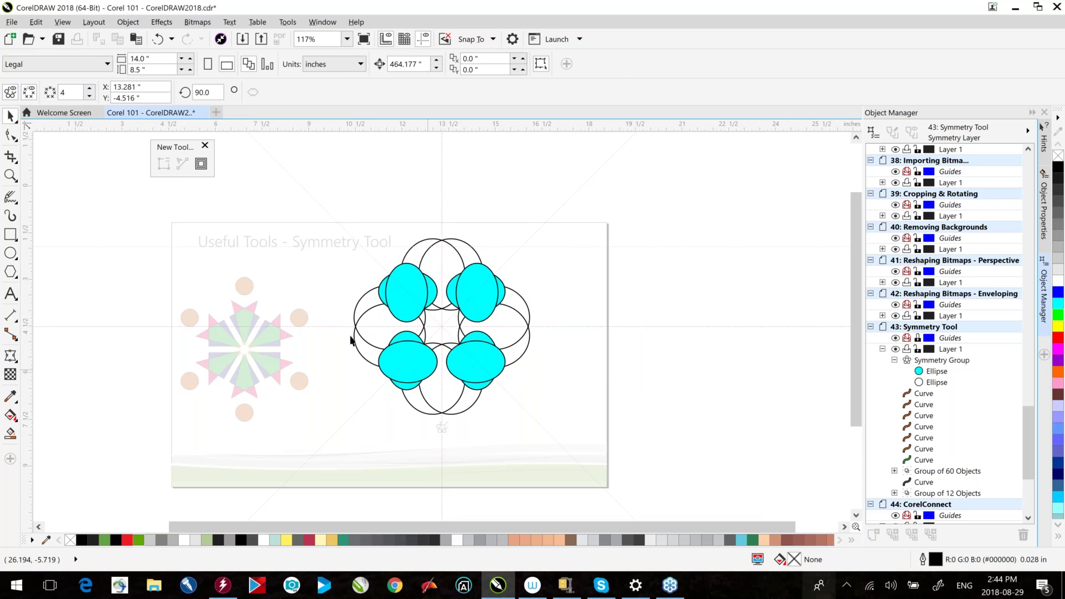
click(368, 297)
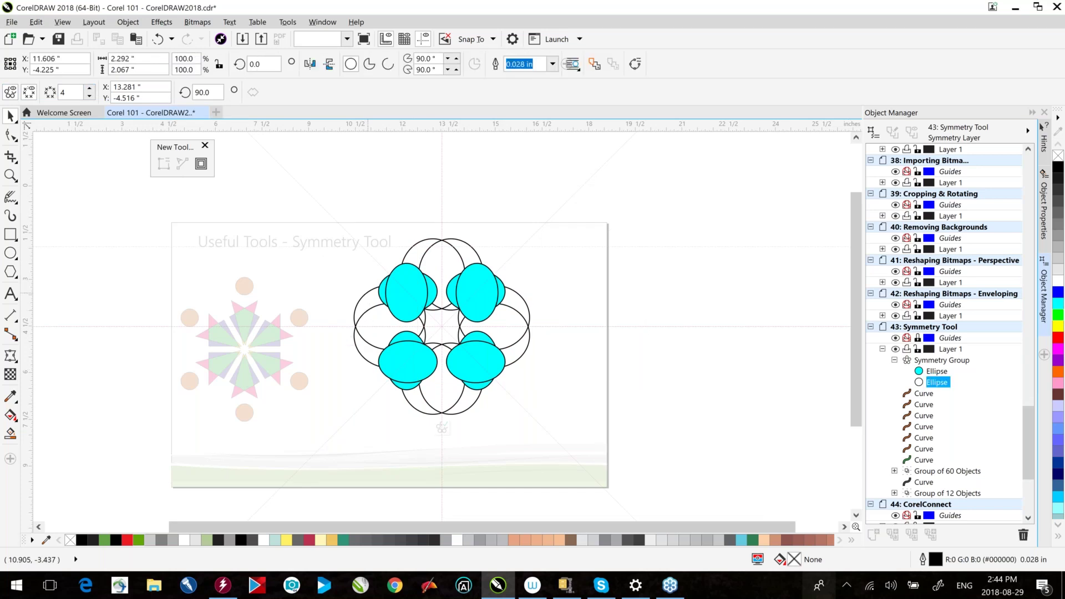
click(1059, 314)
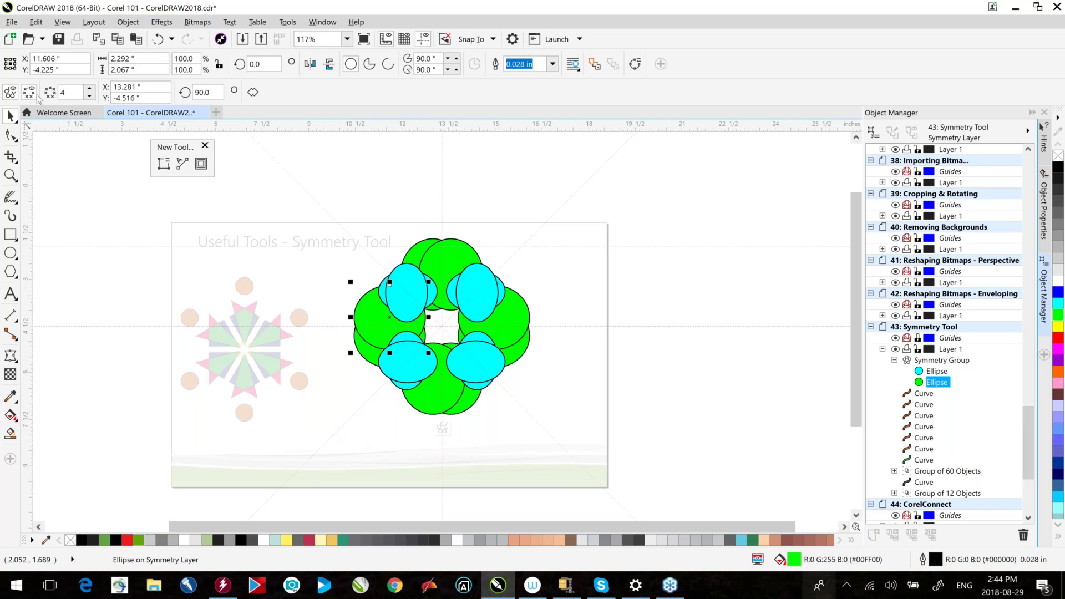
- Turn off the full preview of the object copies and finish editing the symmetry
click(31, 93)
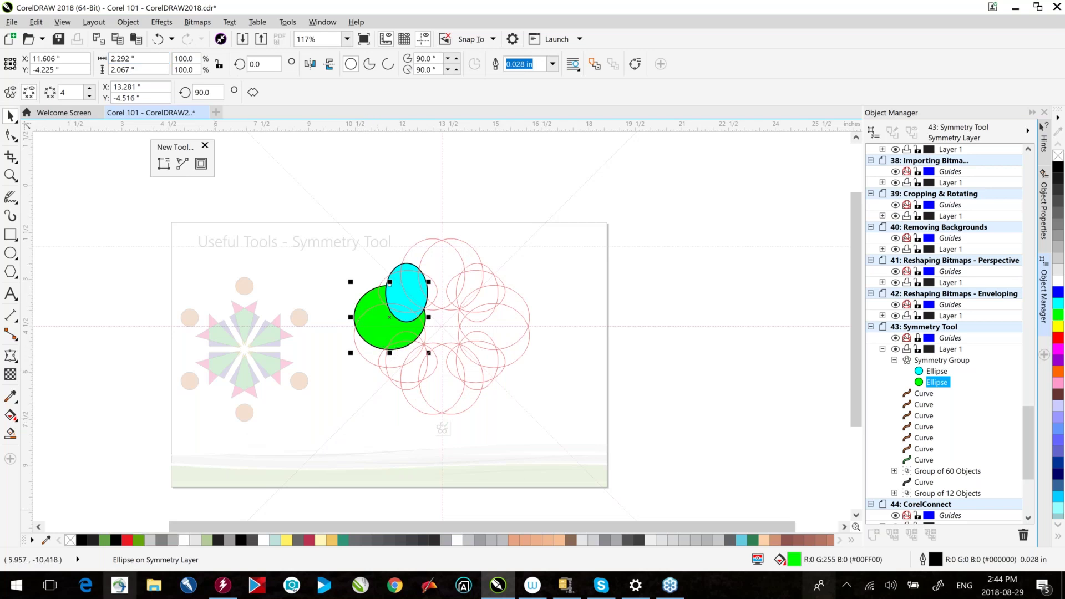
right_click(534, 311)
mouse_move(578, 353)
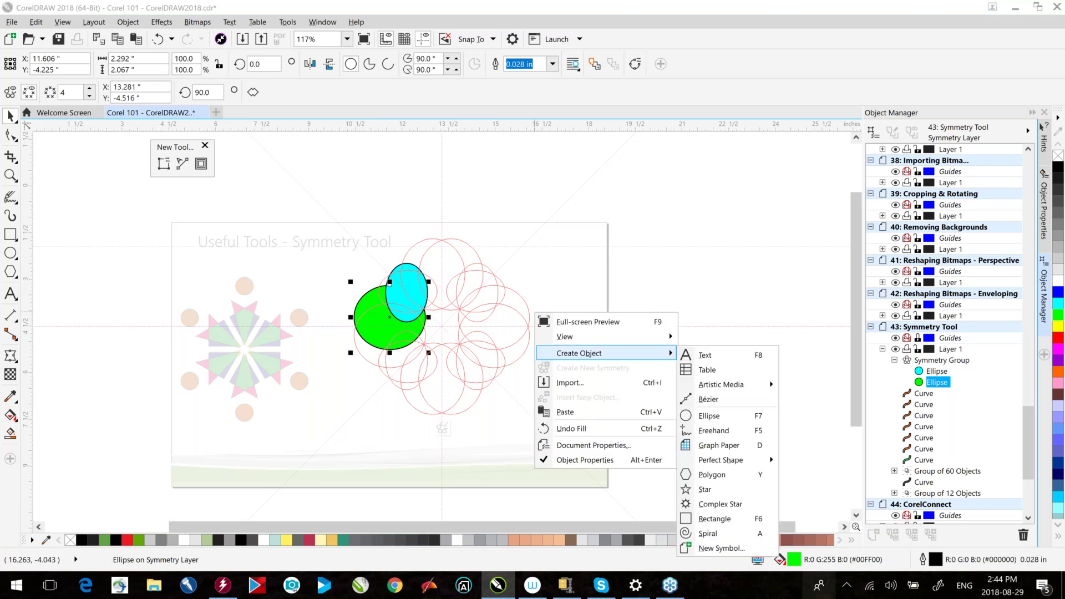
right_click(468, 325)
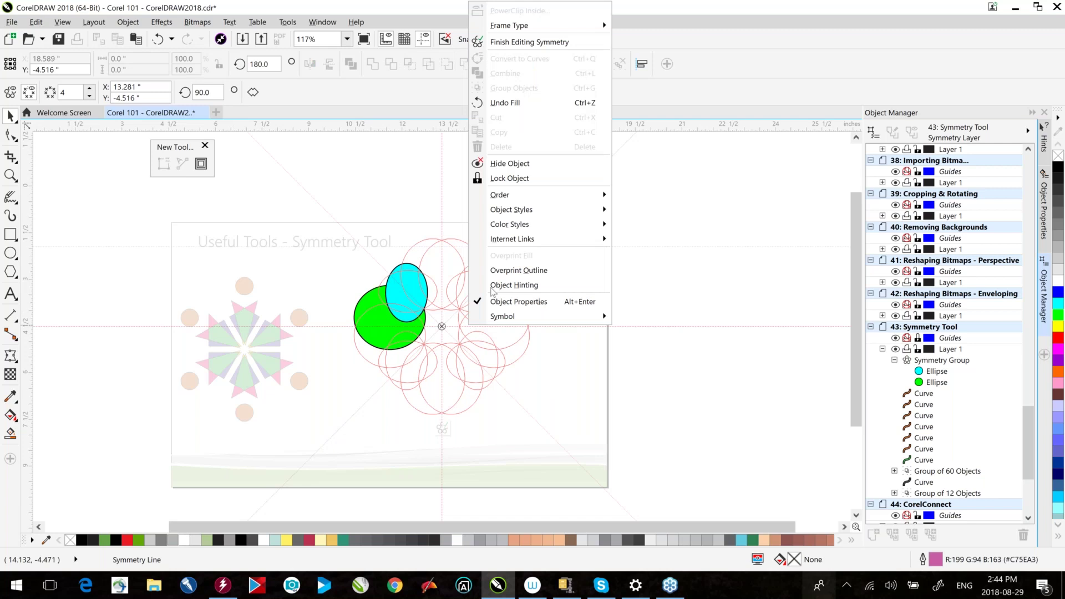
click(529, 42)
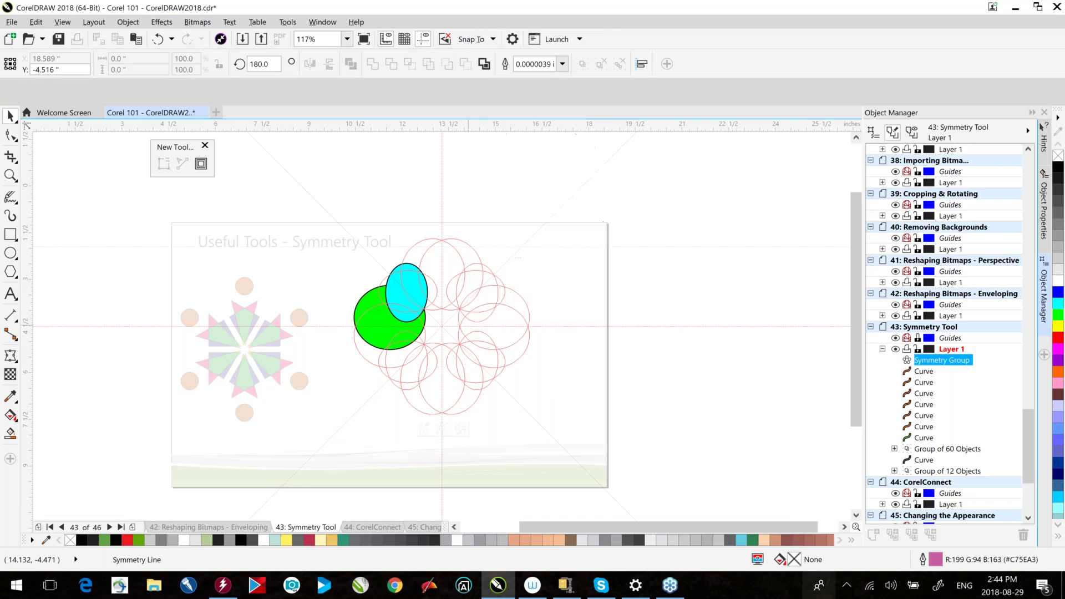
- Go to the CorelConnect page, then look over the Corel applications available to launch and the Welcome Screen's Get More offers
click(109, 527)
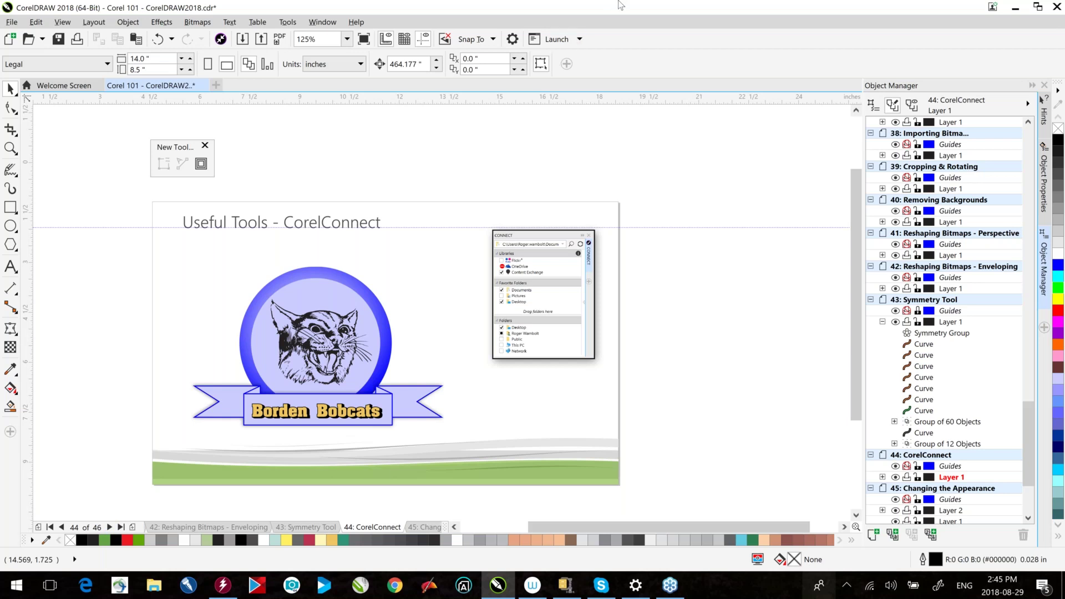
click(579, 40)
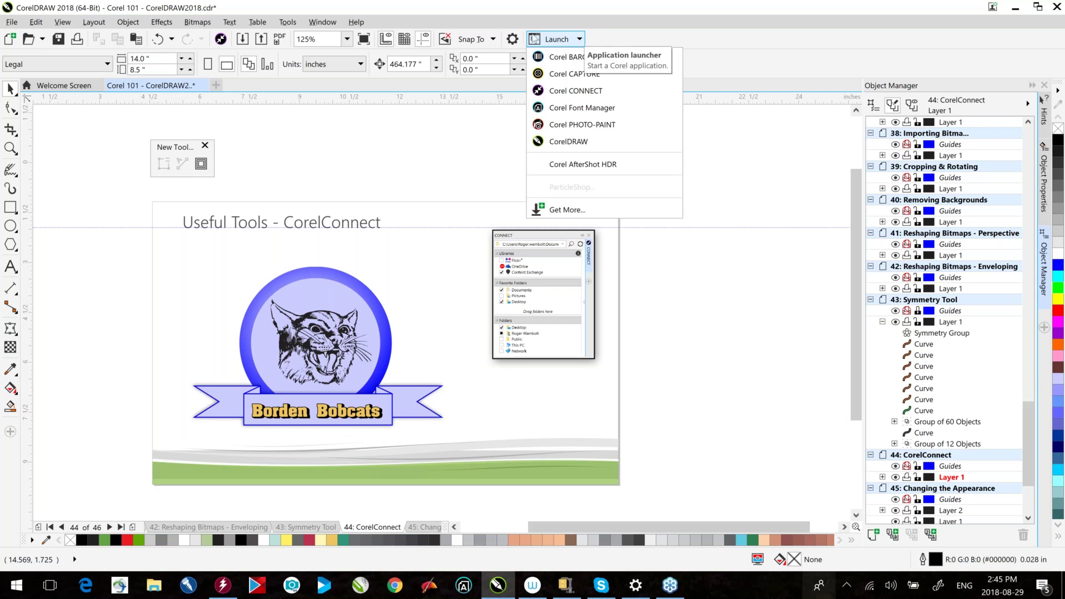
click(809, 18)
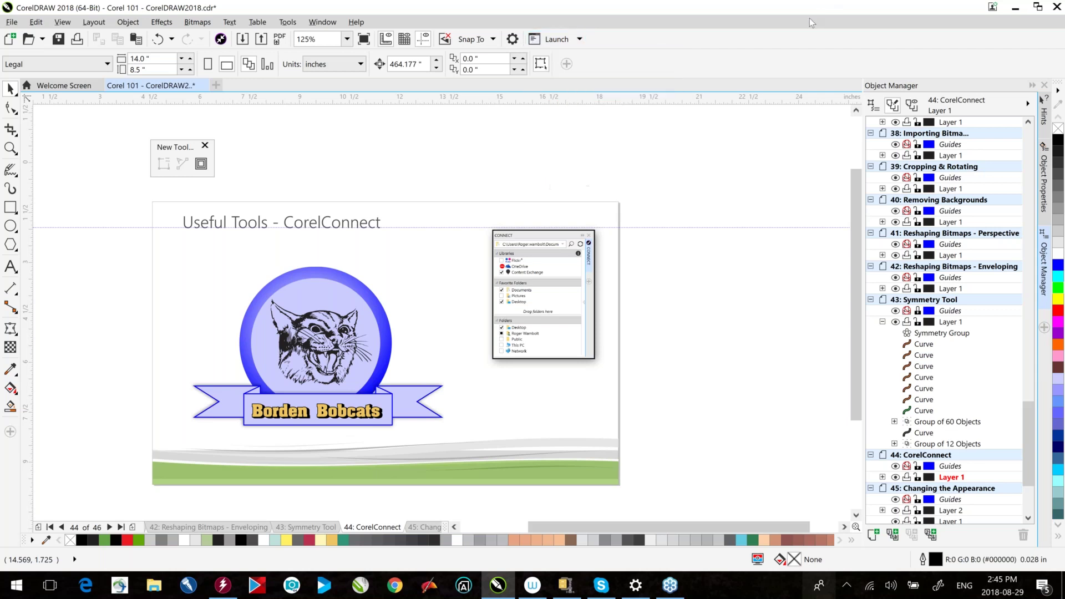
click(53, 88)
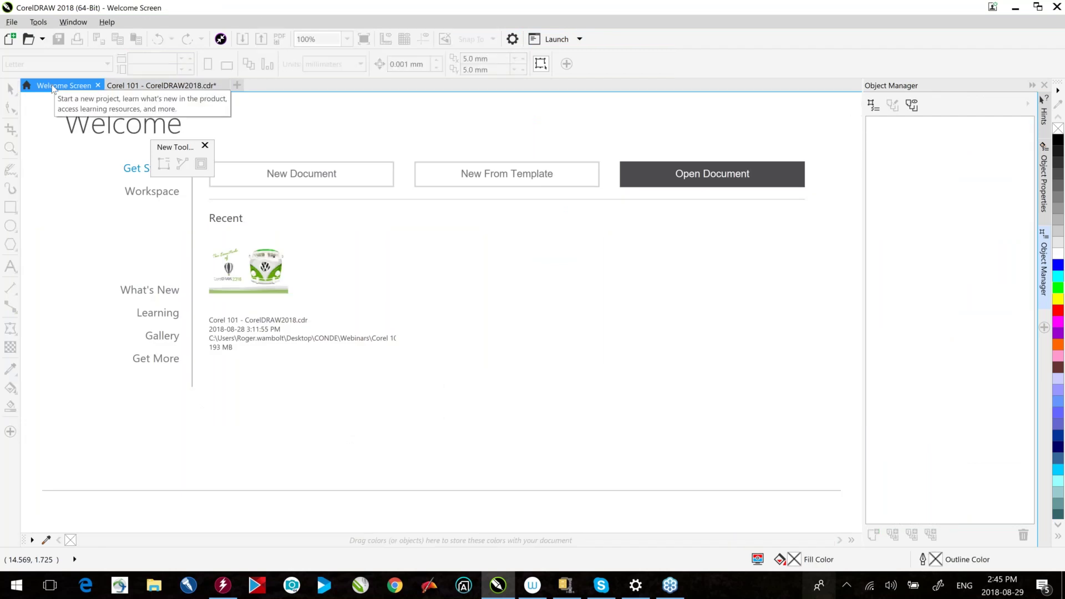
click(161, 359)
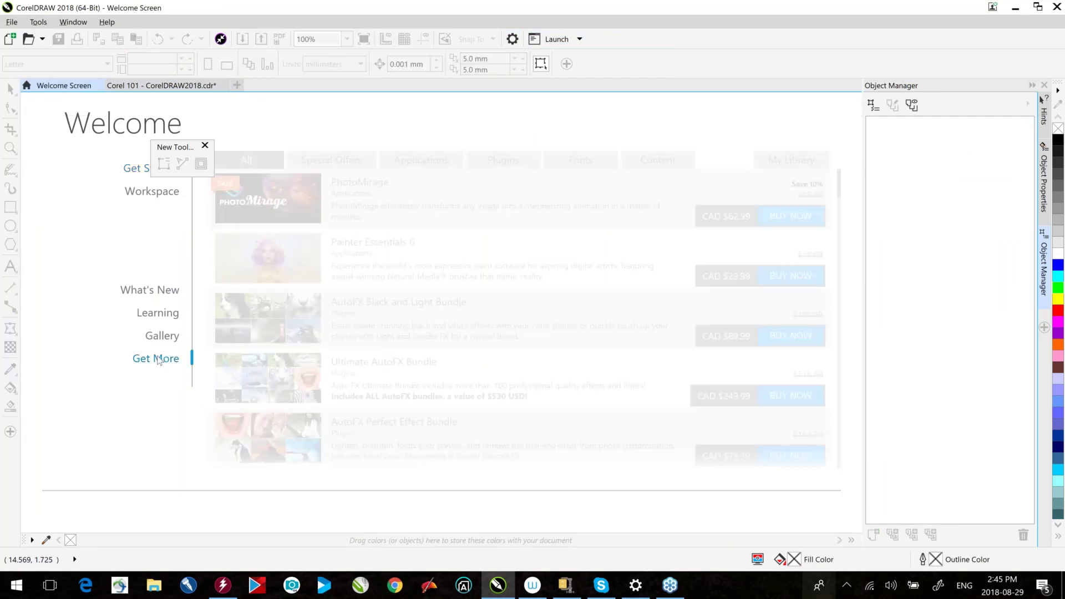
click(152, 86)
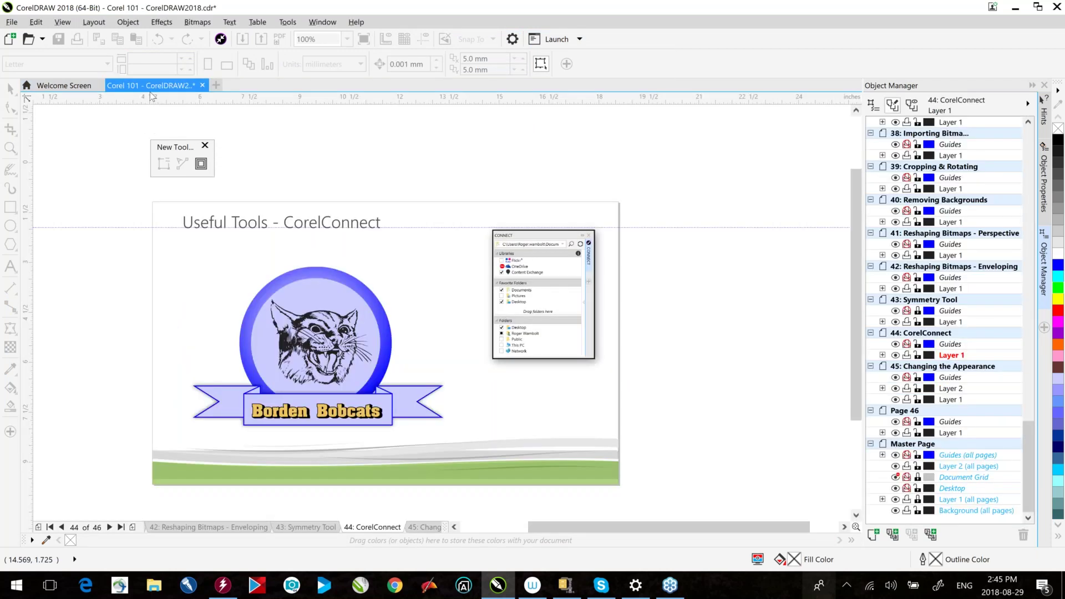
- Show the CONNECT docker and limit its search sources to the Content Exchange library, excluding the Documents and Desktop folders
click(322, 22)
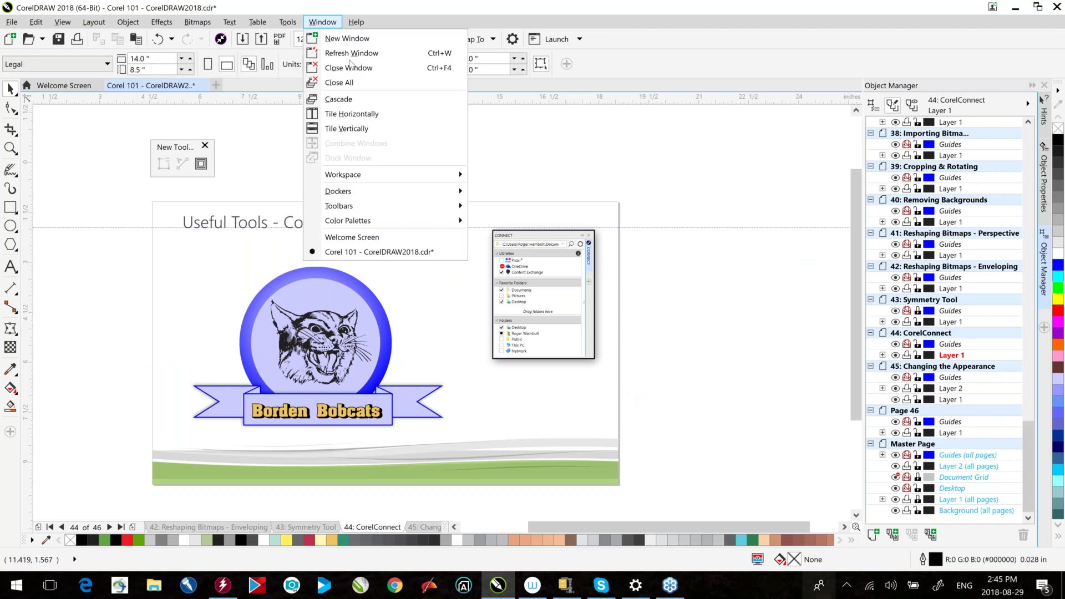
mouse_move(388, 191)
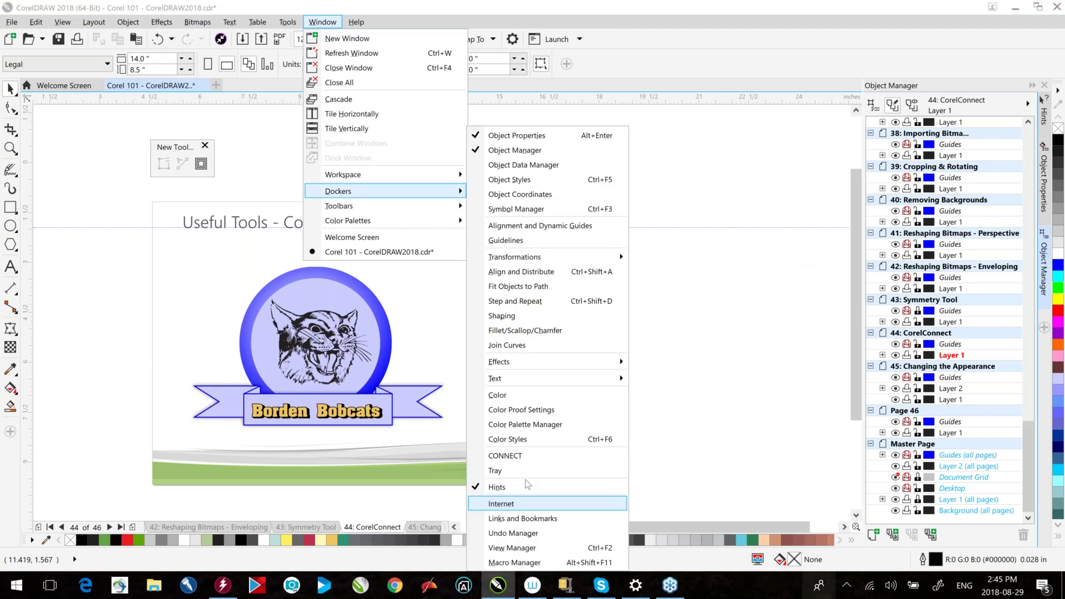
click(530, 455)
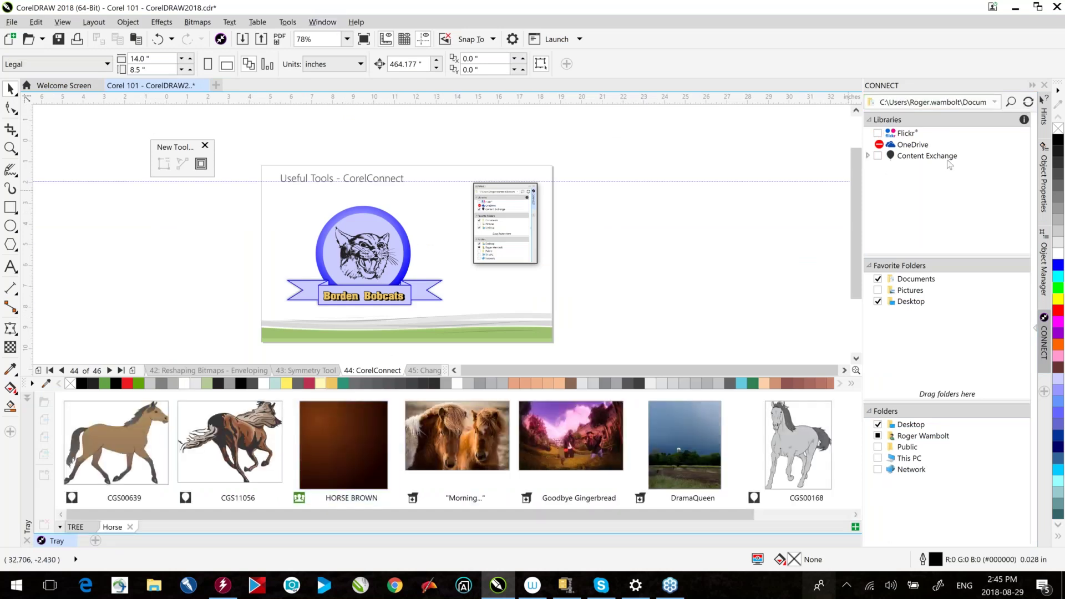
click(879, 158)
click(878, 156)
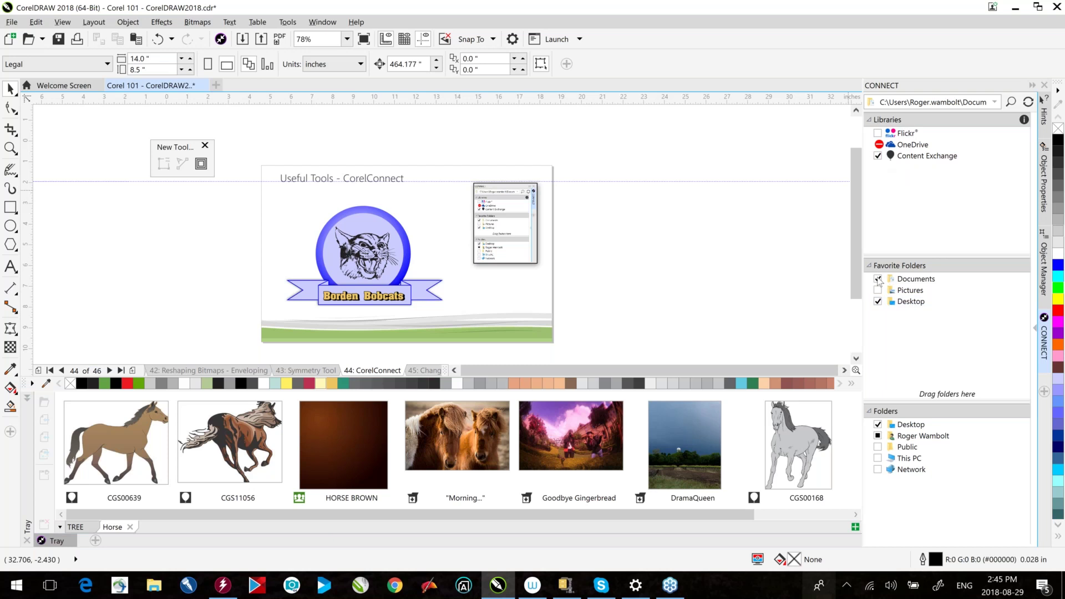
click(878, 279)
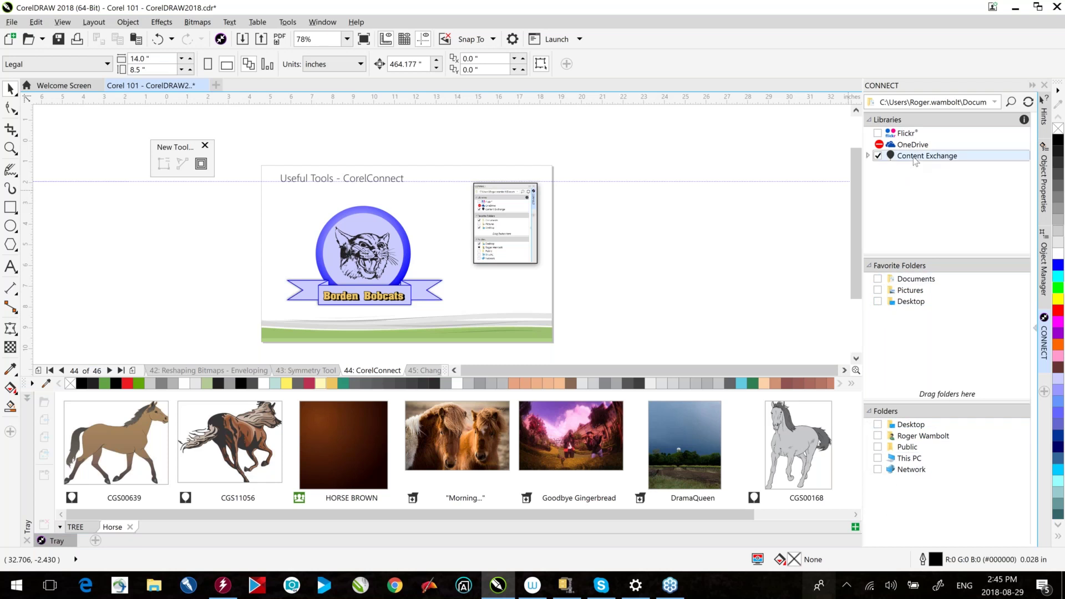
- Search the CONNECT content for "ocean"
click(988, 100)
text(o)
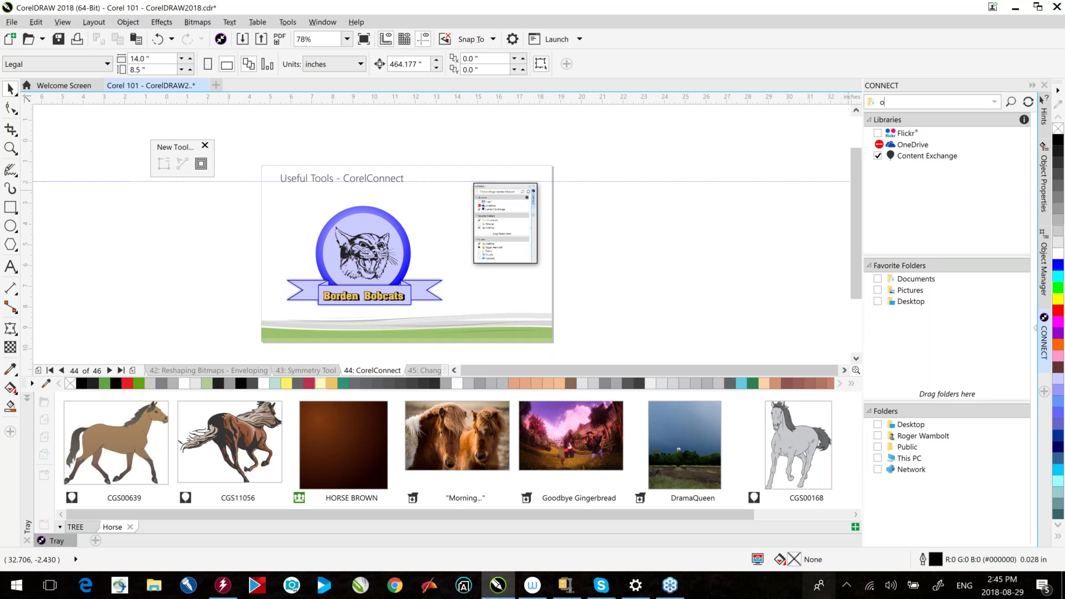
text(cean)
key(Return)
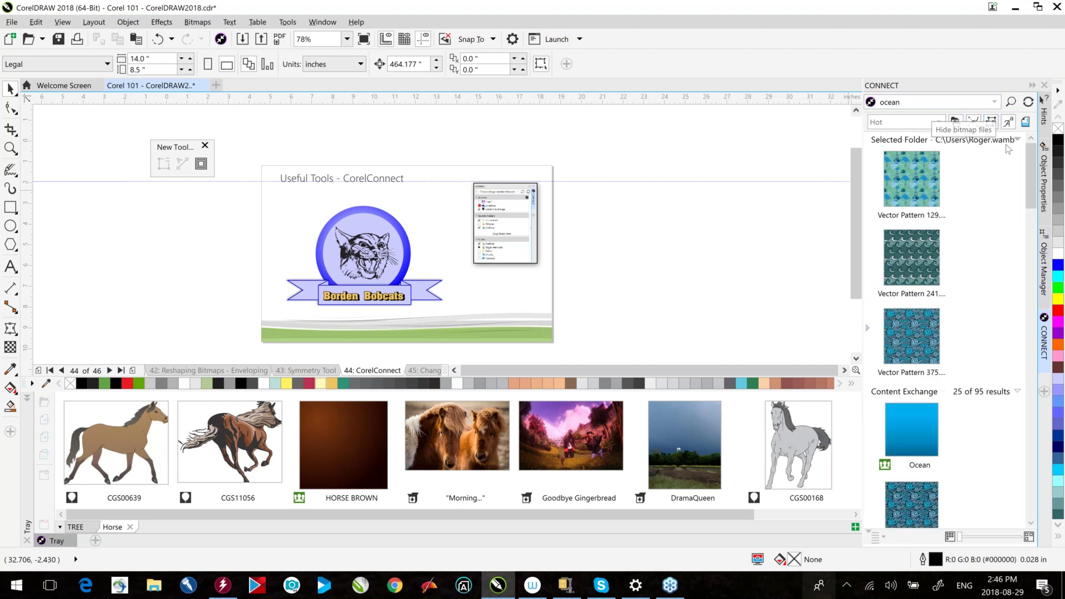
- Filter the ocean results by file type and place the sailboat sunset photo ph00881 on the page
click(1008, 122)
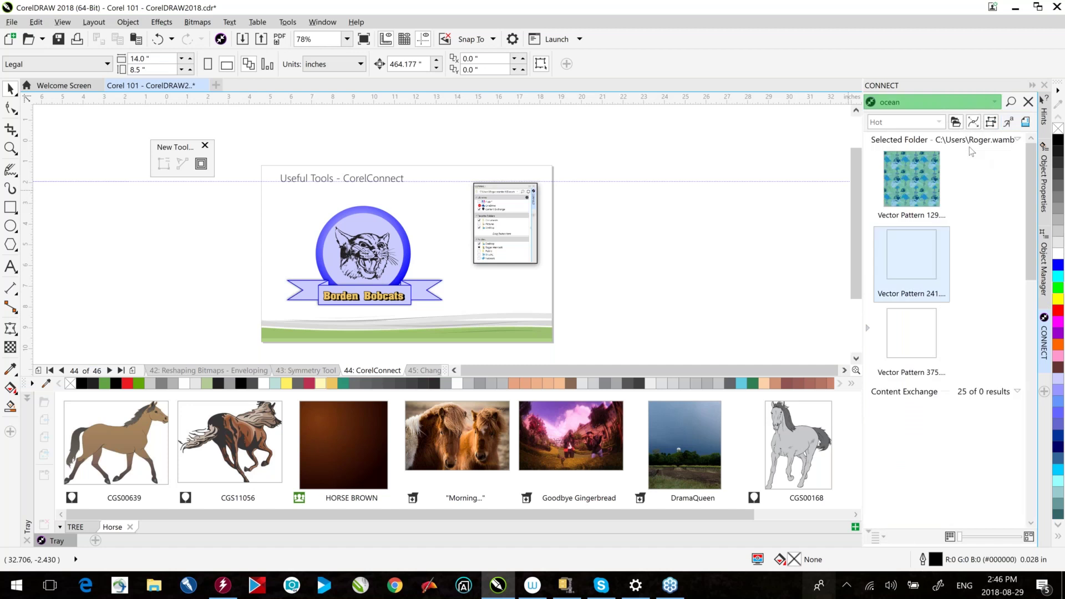
mouse_move(919, 193)
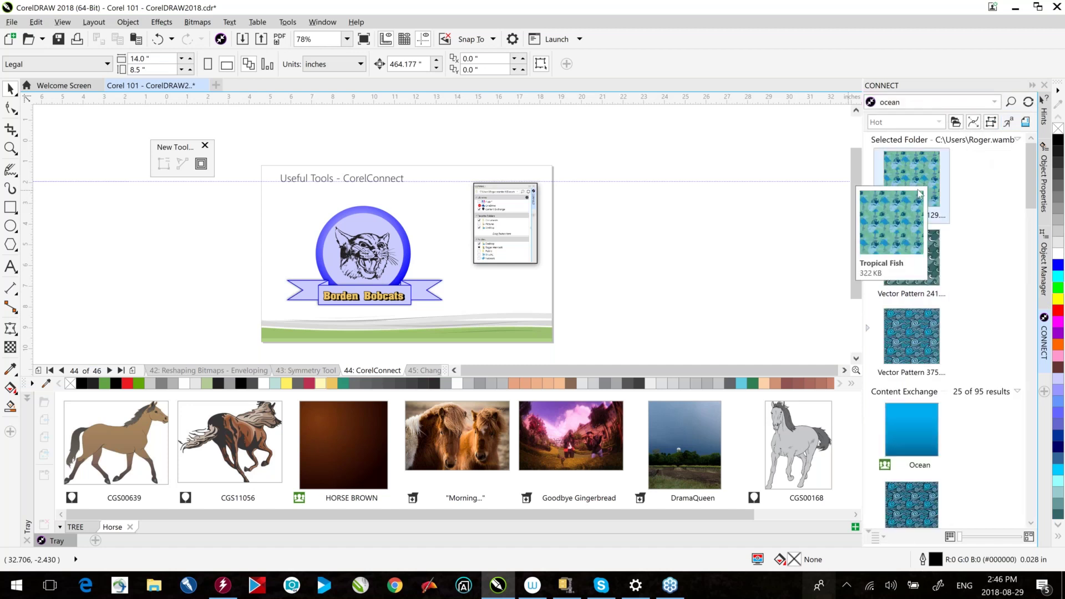
click(972, 121)
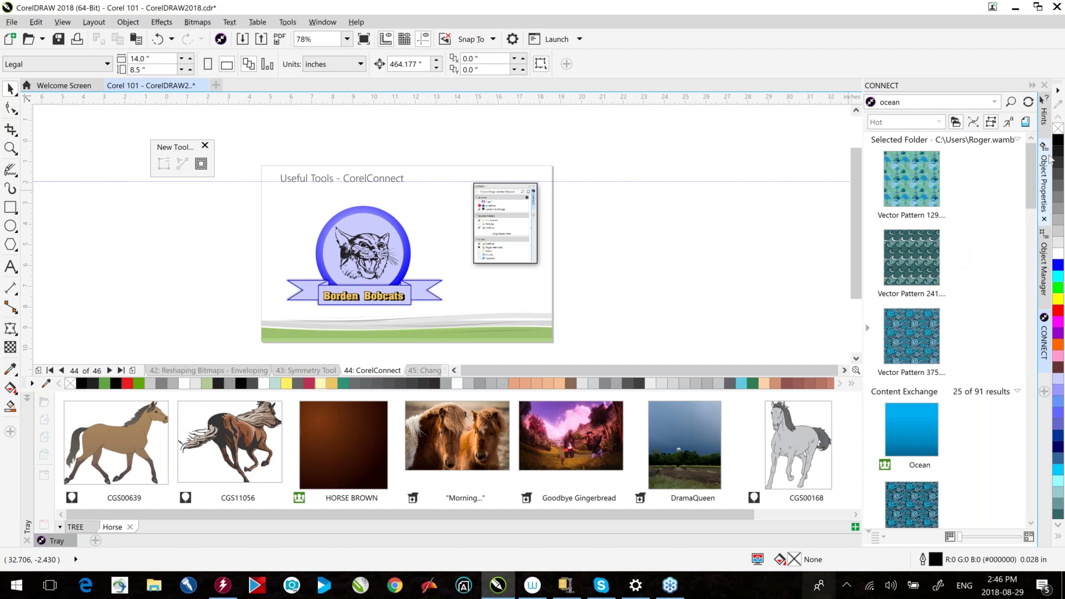
drag(1029, 153, 1020, 347)
drag(904, 292, 424, 192)
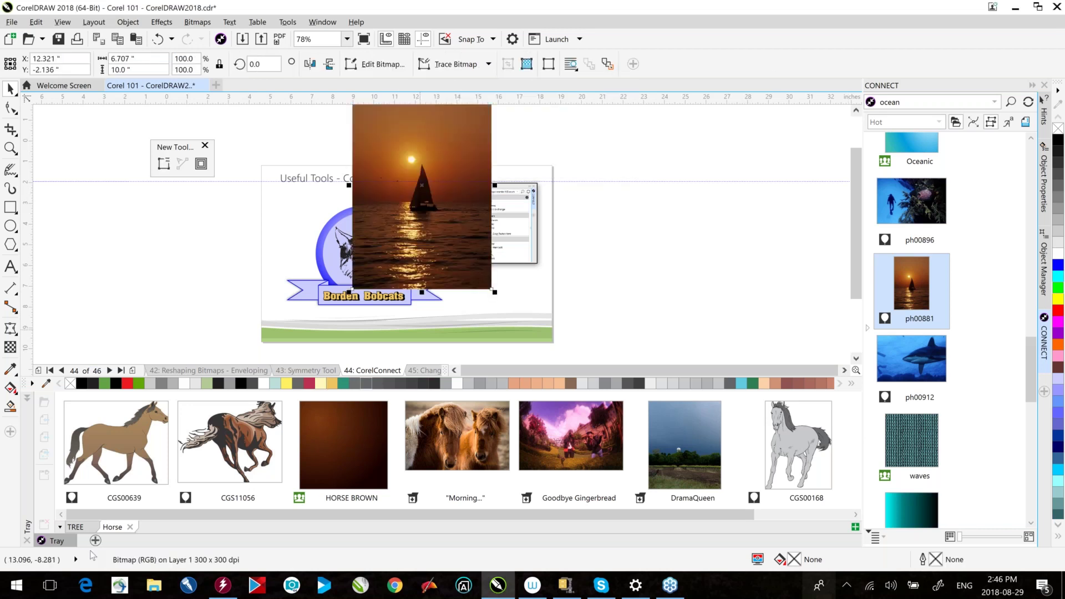
- Add photos ph00881 and ph00912 to the Horse tray, and place the shark photo from the tray on the page
mouse_move(719, 434)
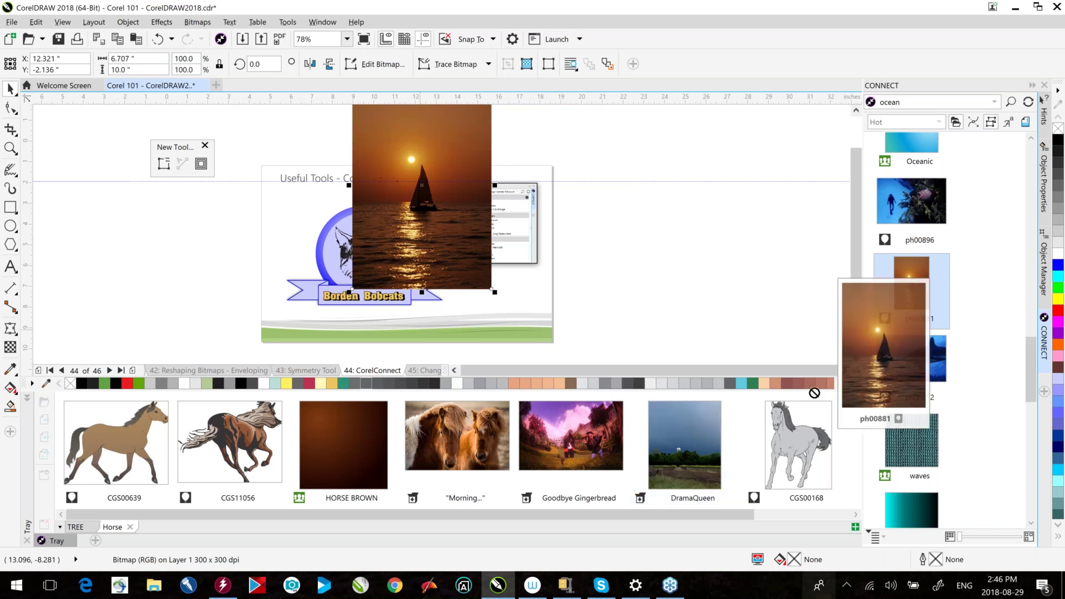
drag(739, 446, 740, 444)
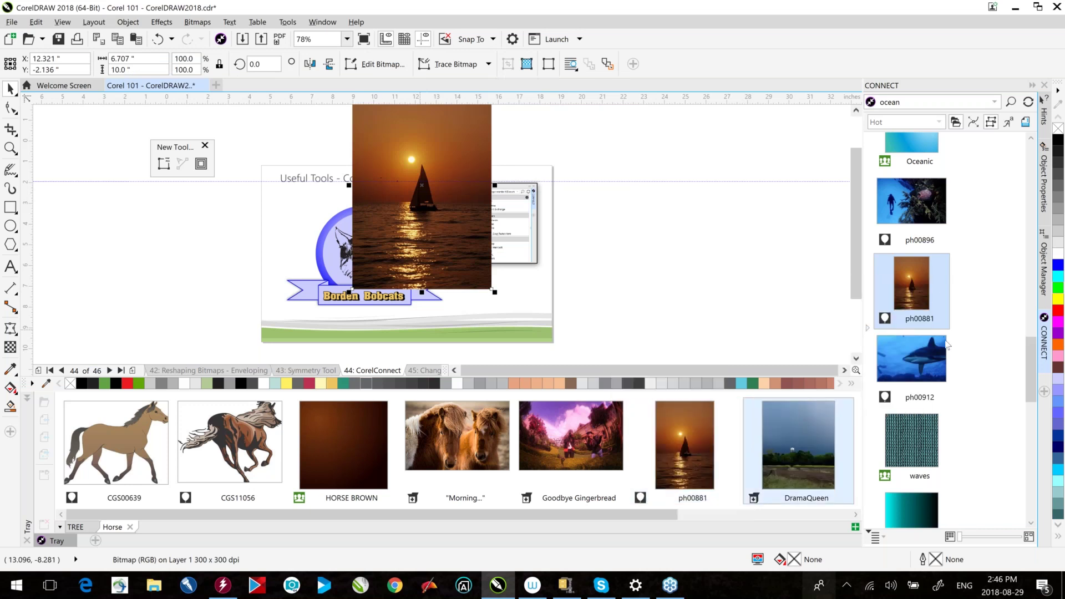
drag(949, 365, 637, 456)
mouse_move(637, 456)
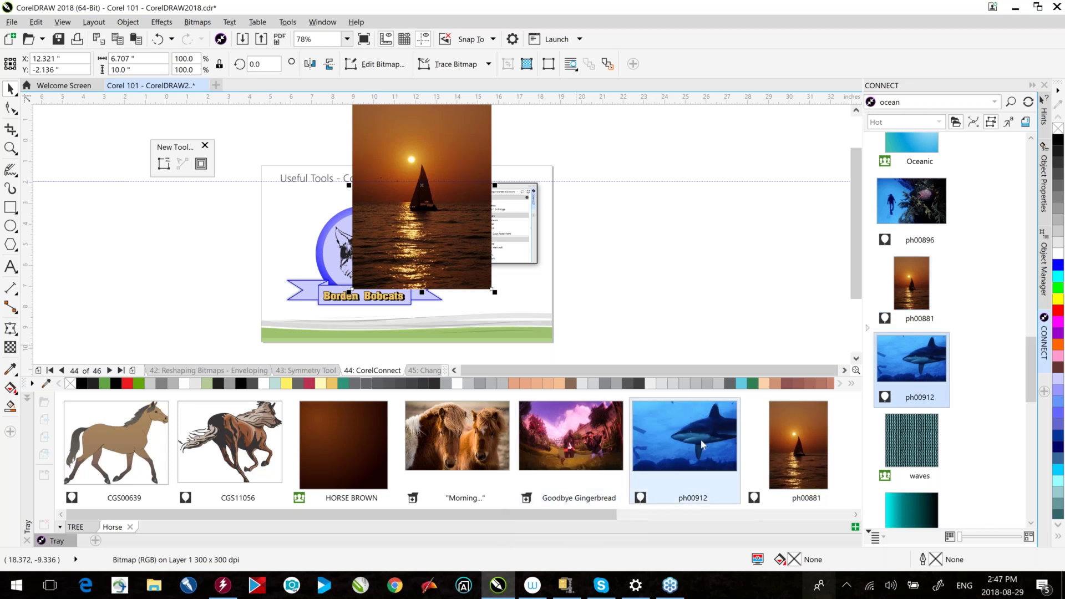
drag(700, 439, 594, 184)
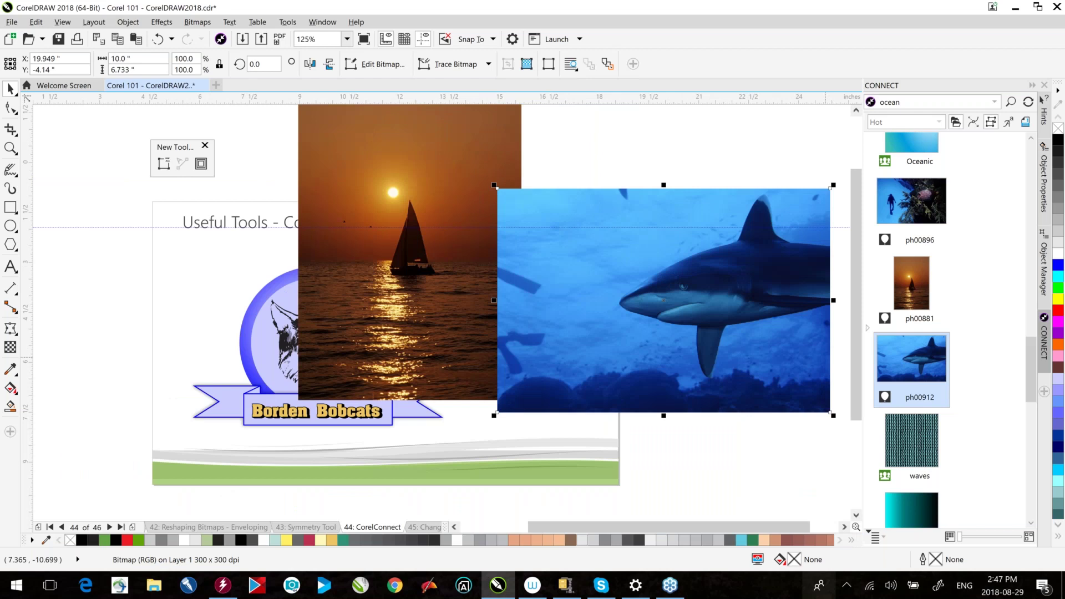
- Return to the Object Manager and delete the shark and sailboat sunset photos from the CorelConnect page
click(1044, 258)
key(Delete)
click(403, 240)
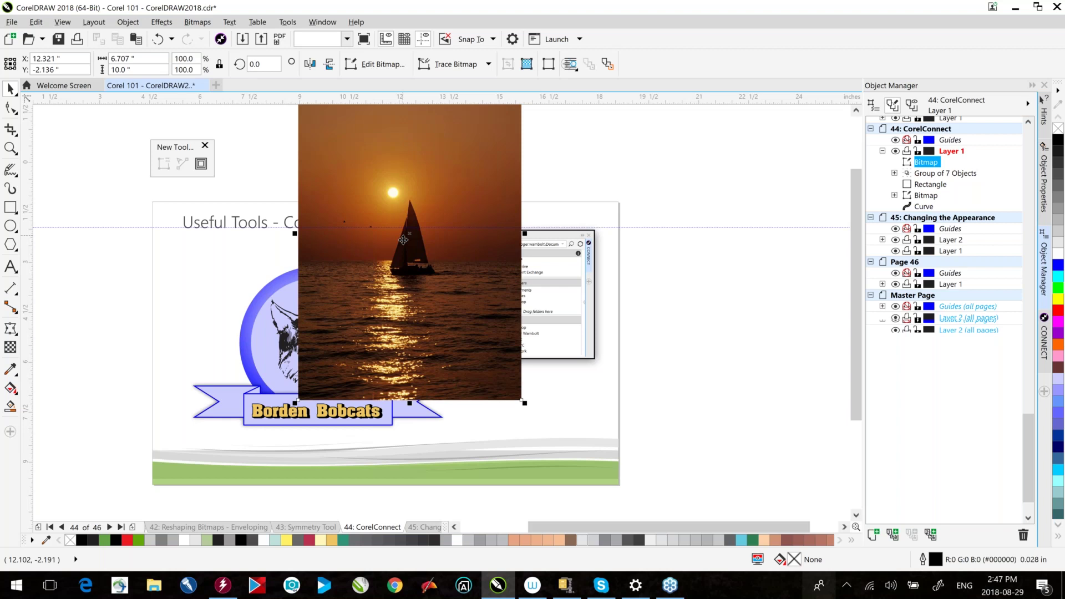
key(Delete)
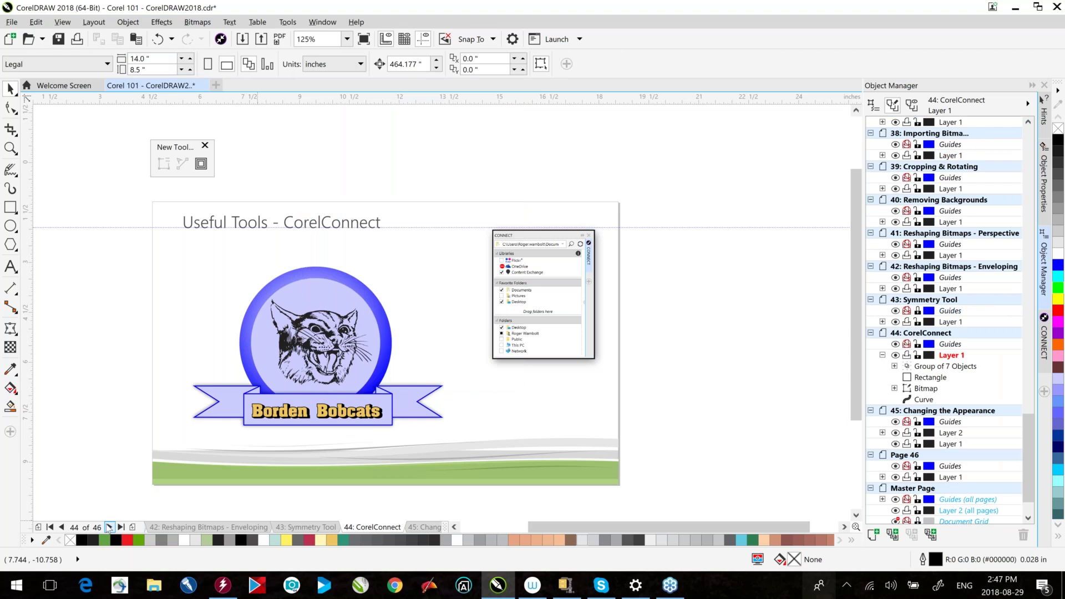
- Go to the Changing the Appearance page and move the floating custom toolbar further right above the page
click(109, 526)
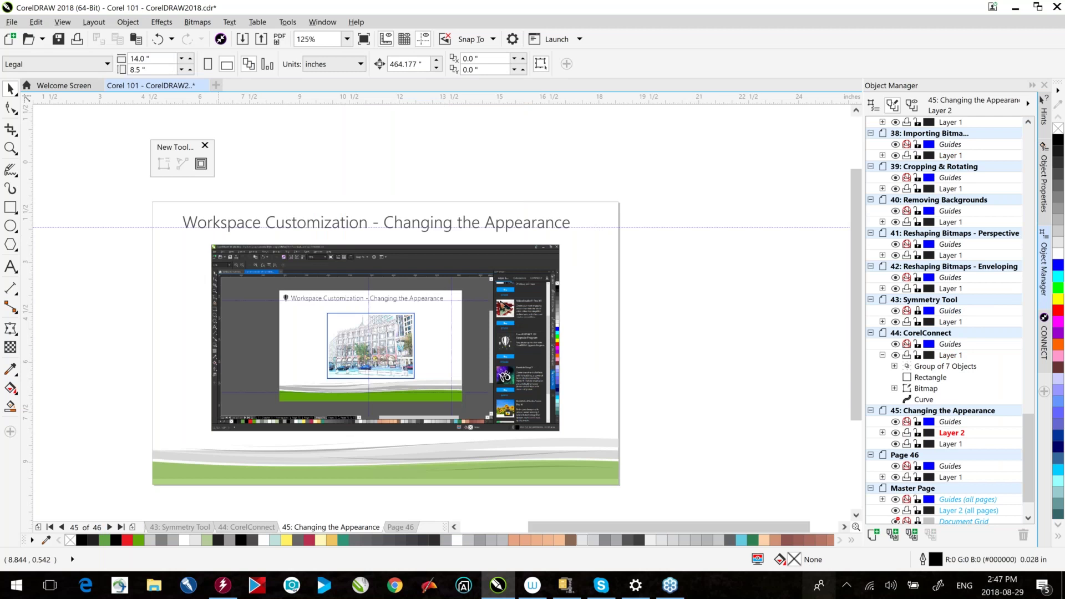
drag(177, 146, 281, 143)
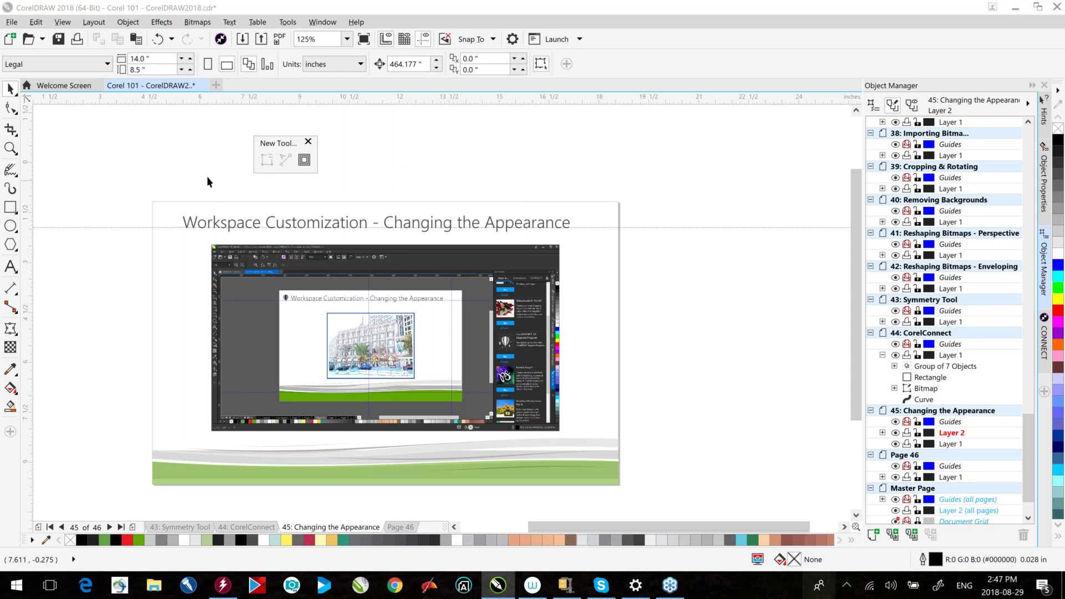
click(259, 23)
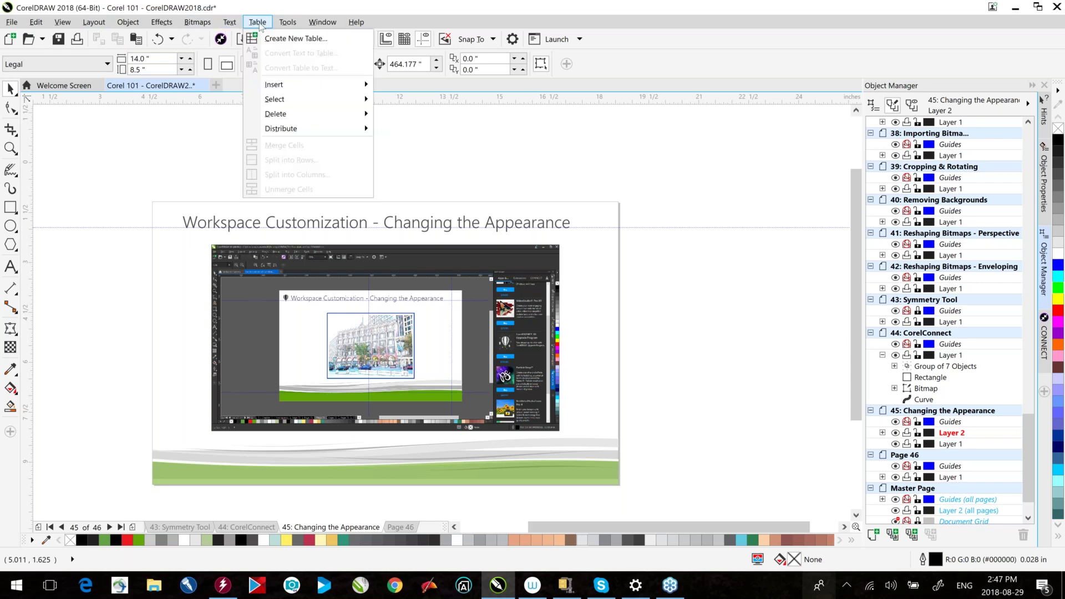
- Add a copy of the Table menu to the end of the Text menu, below Text Statistics
click(259, 23)
drag(259, 25, 247, 423)
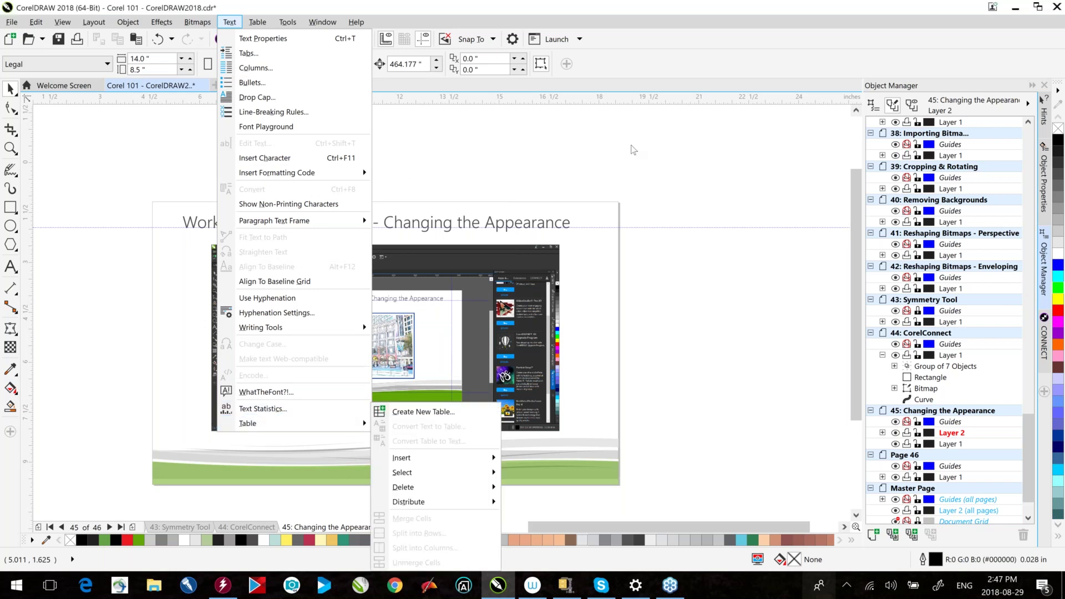
click(632, 150)
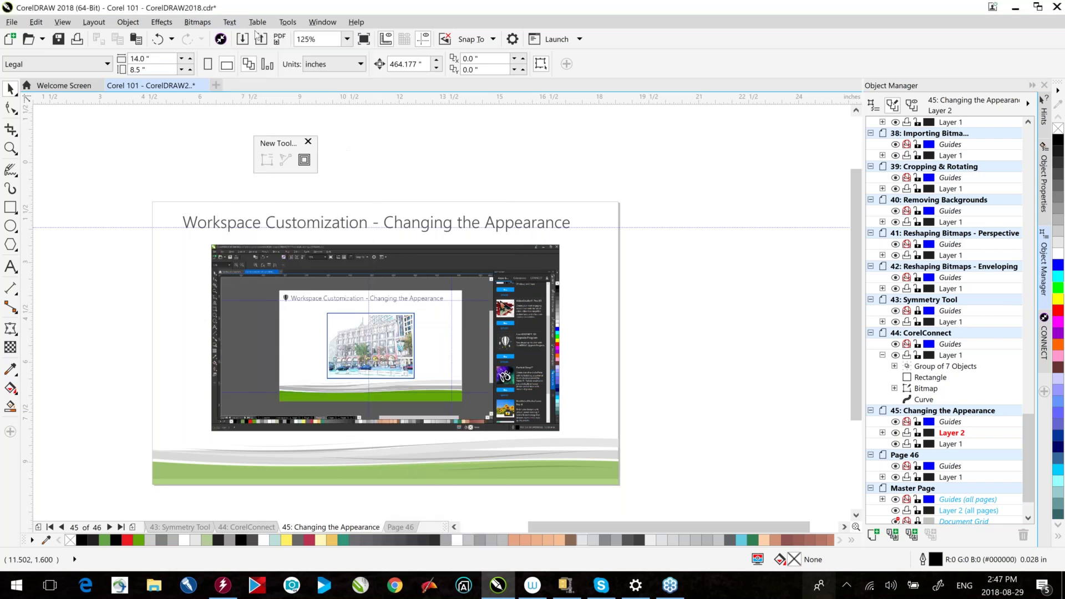
- Remove the Table menu from the main menu bar and check its copy inside the Text menu
click(258, 23)
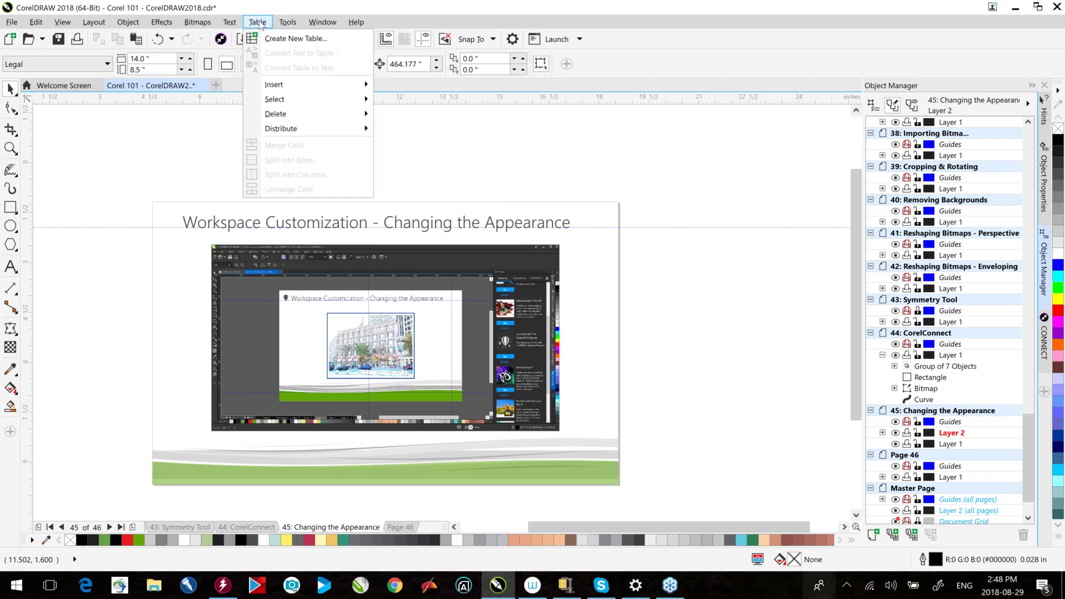
click(260, 23)
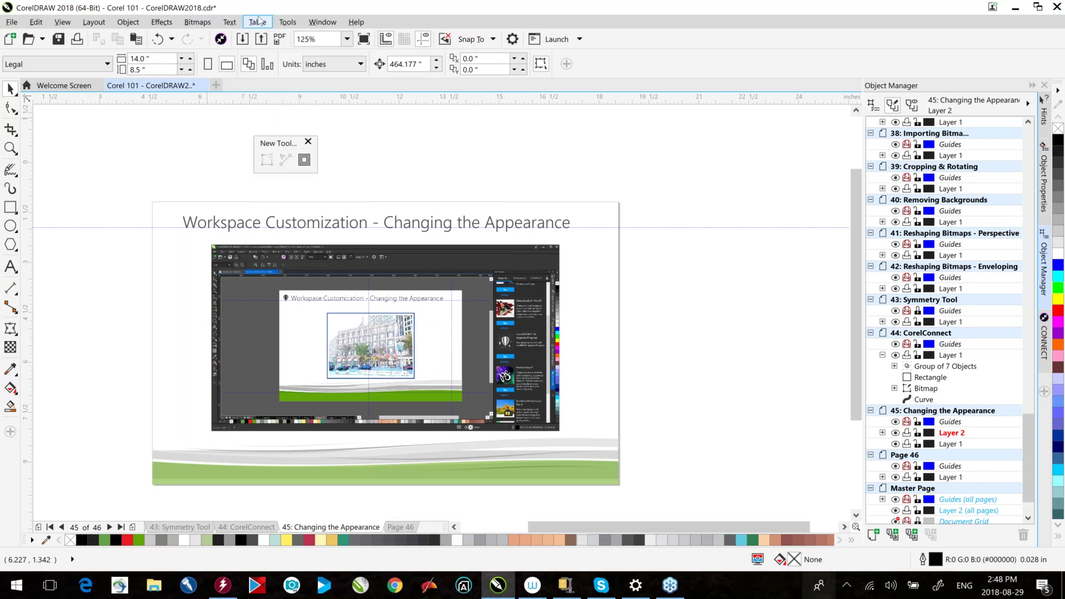
drag(236, 77, 179, 148)
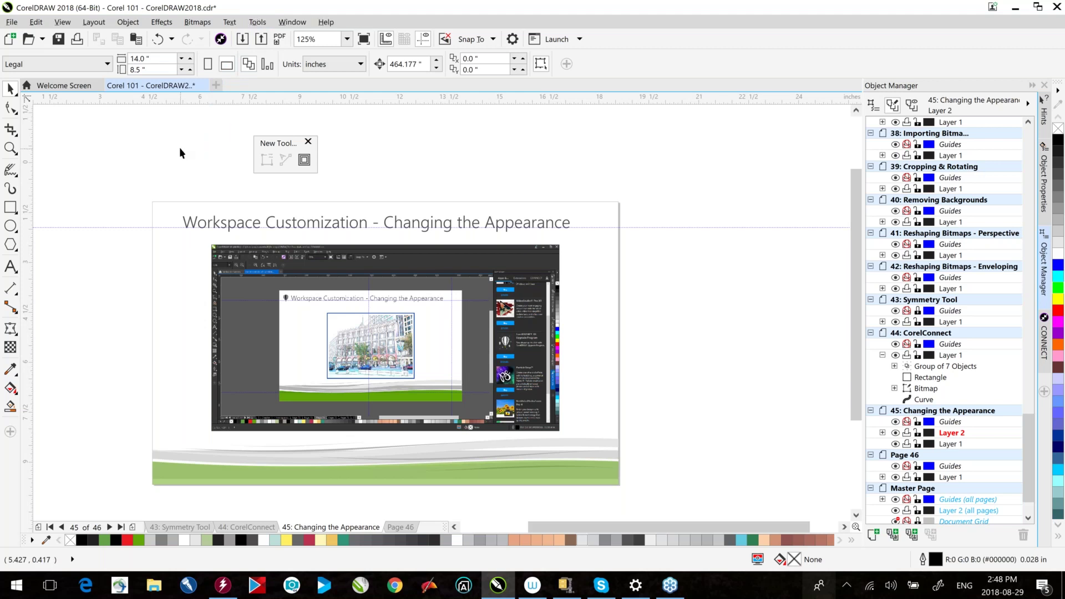
click(232, 23)
mouse_move(285, 431)
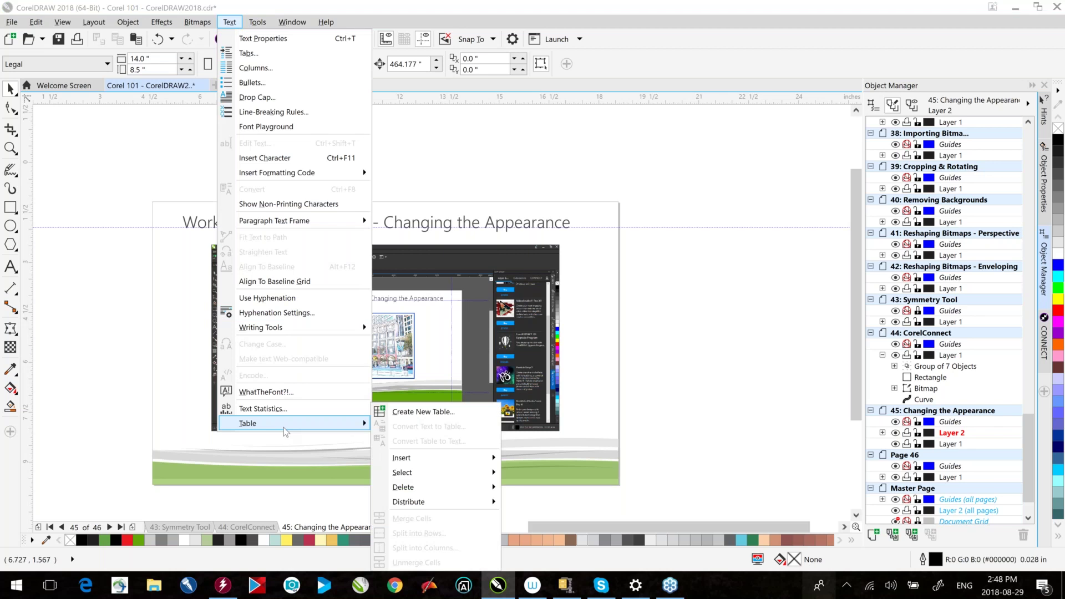
click(711, 140)
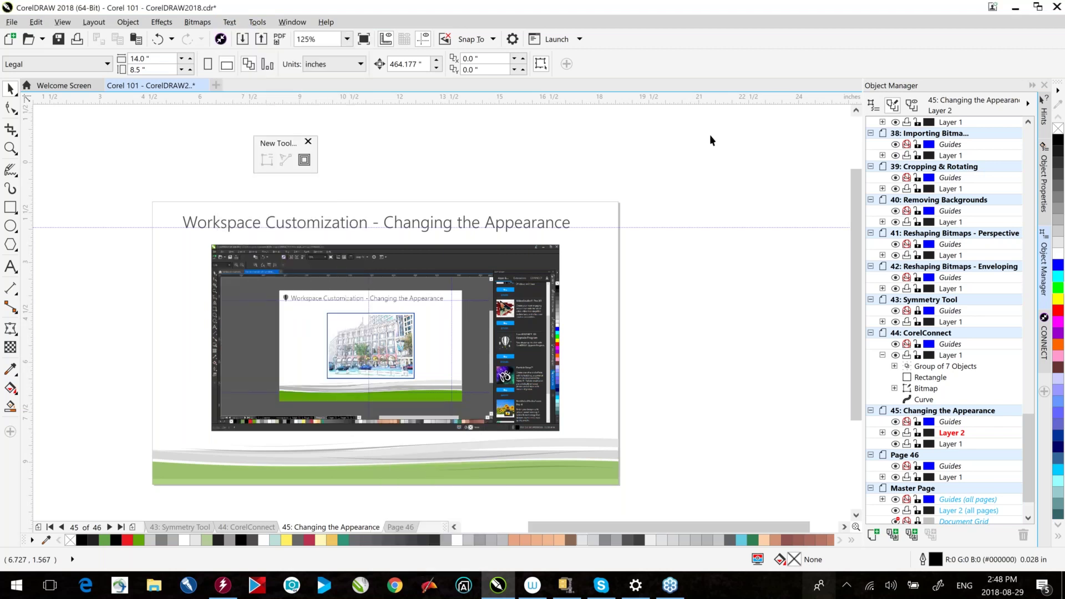
- Open the workspace Appearance options and try a larger interface size
click(257, 22)
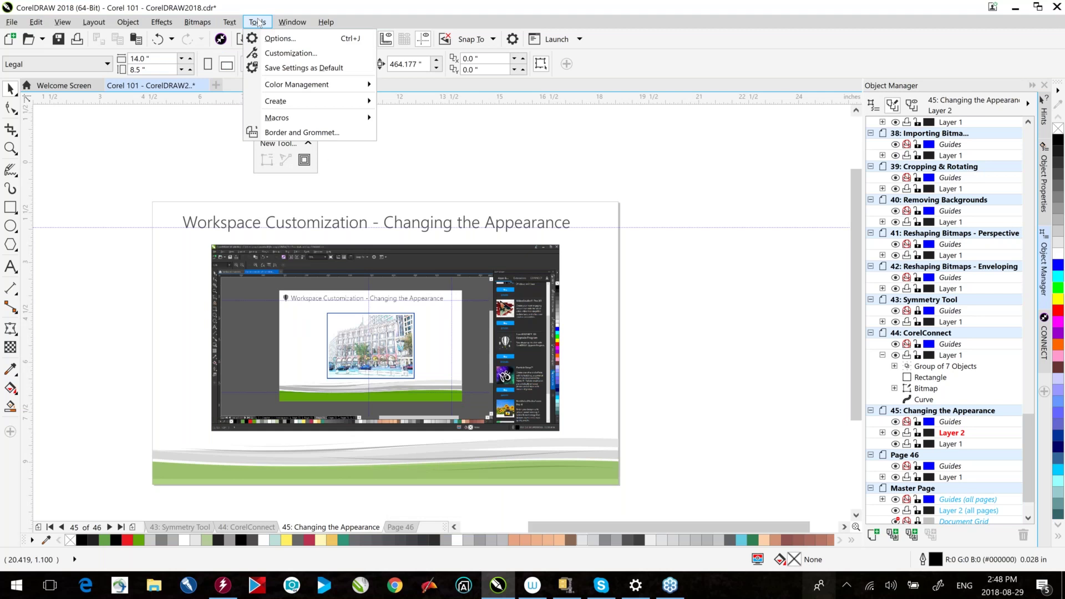
click(264, 39)
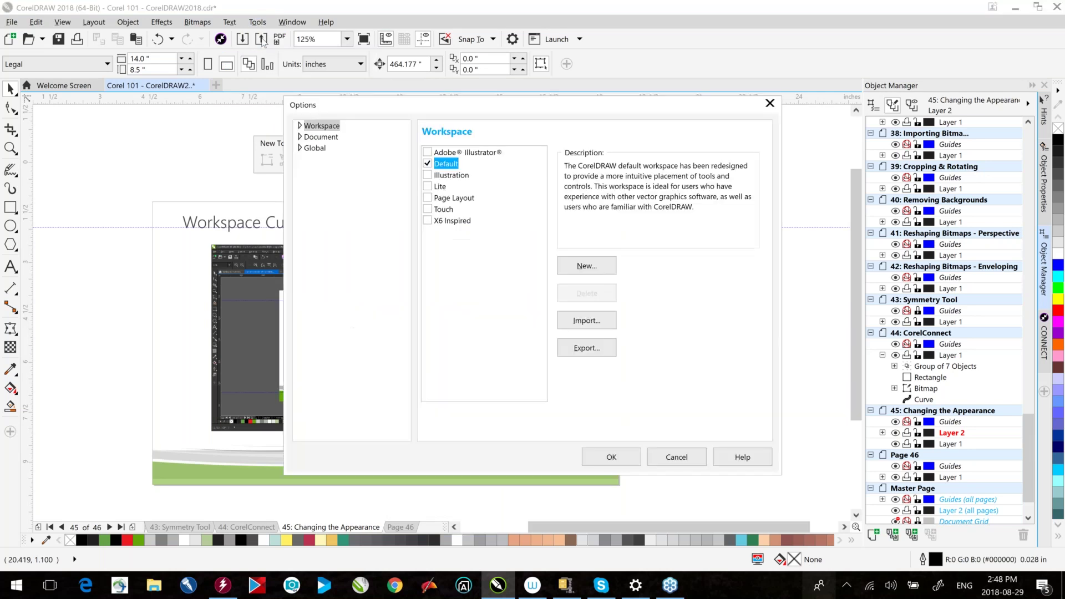
double_click(315, 126)
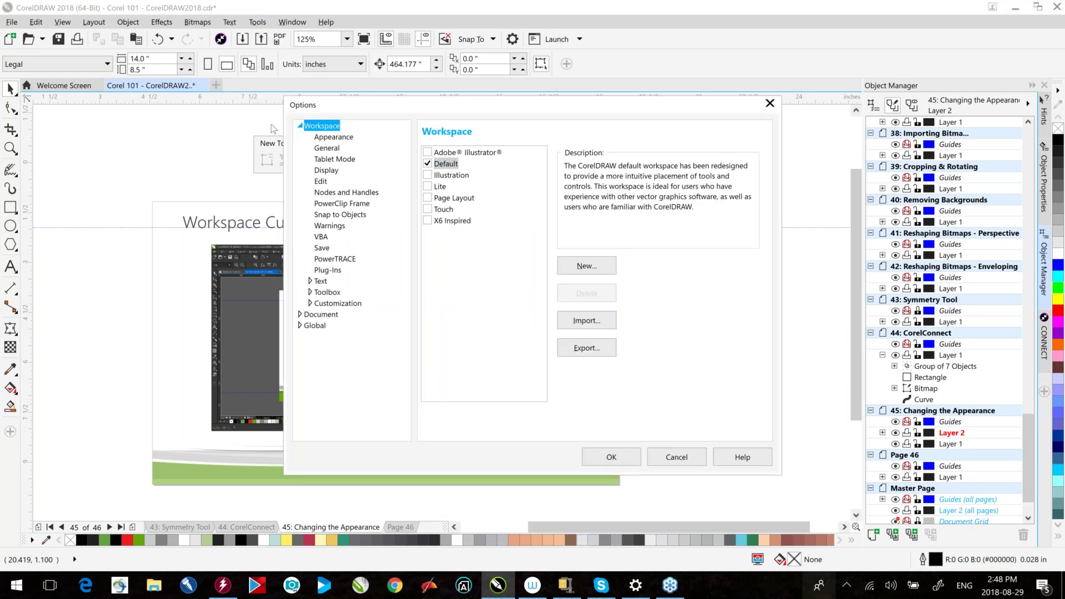
click(340, 140)
drag(475, 180, 518, 182)
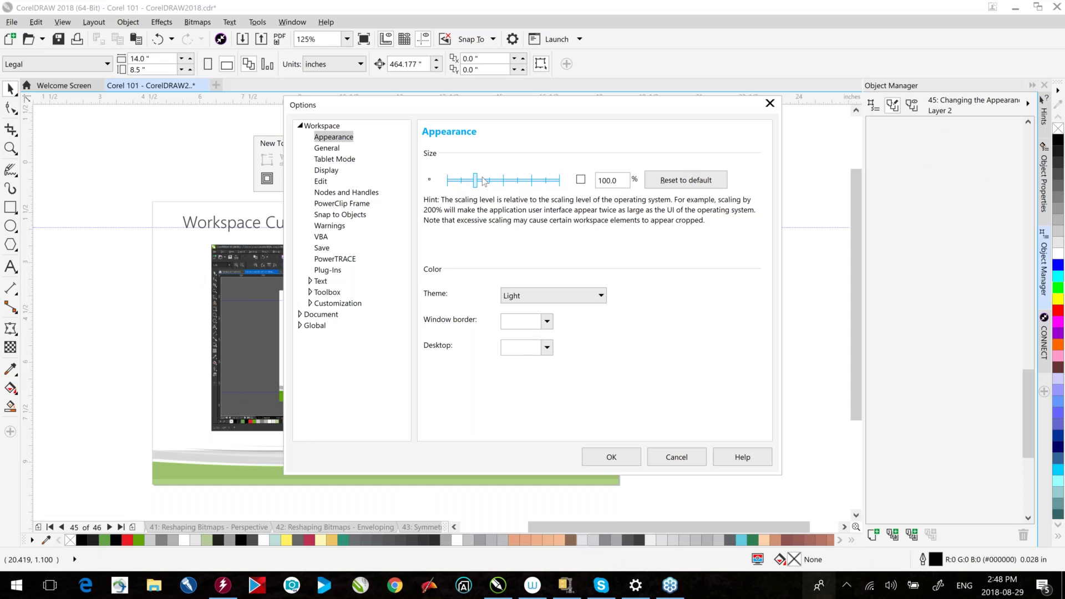
- Try the Medium interface theme, followed by the Dark theme
click(512, 296)
click(518, 316)
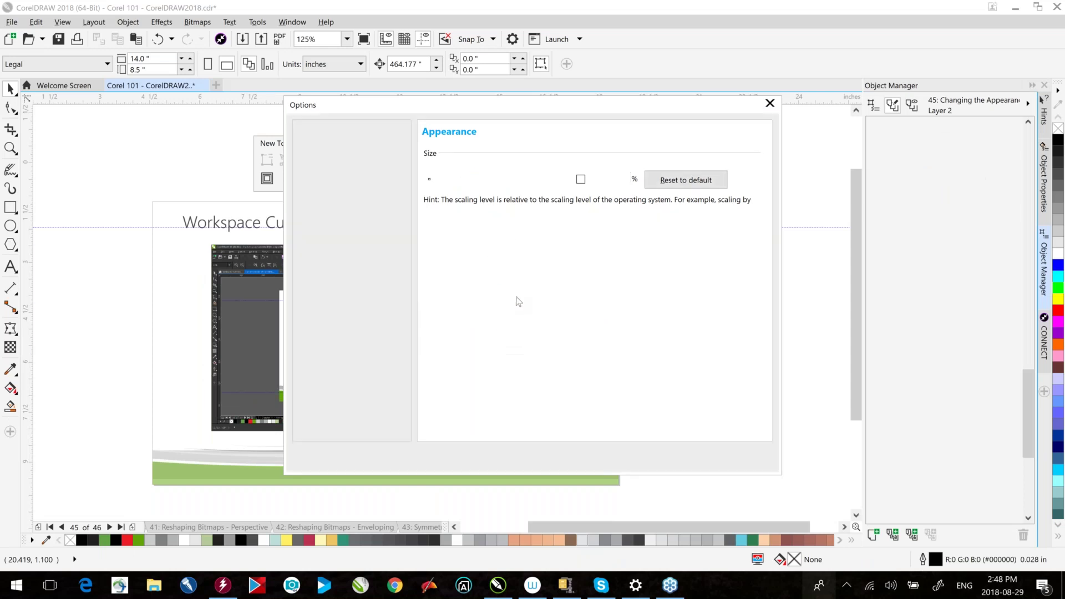
click(518, 299)
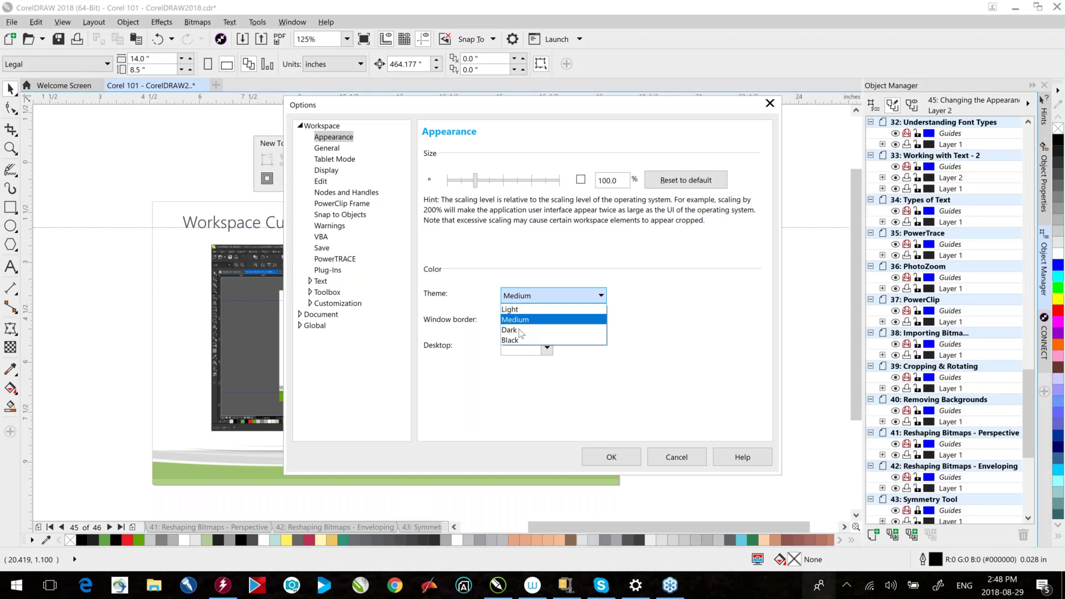
click(509, 330)
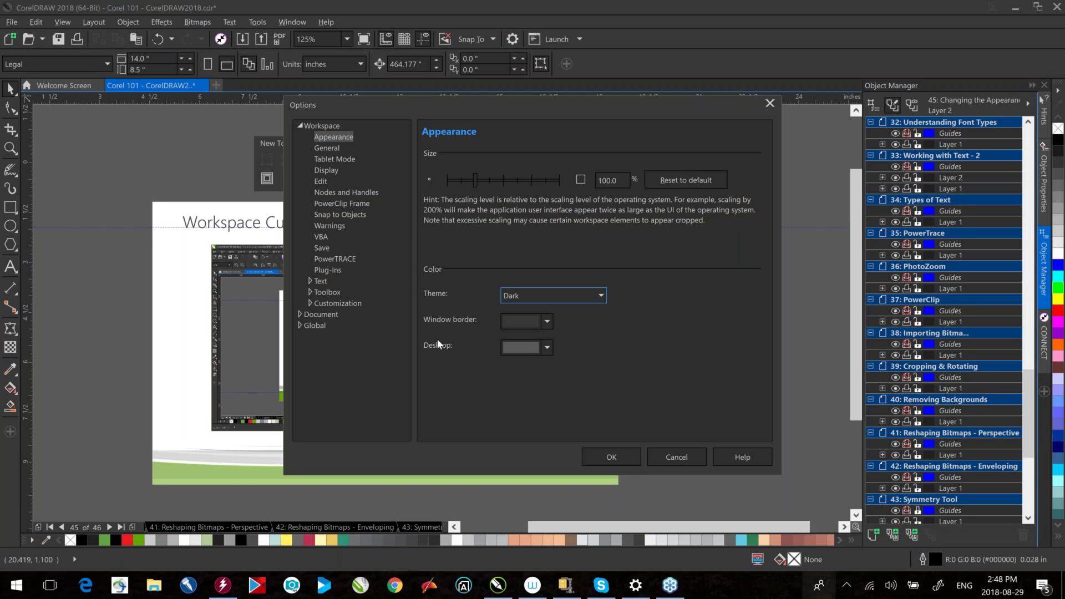
- Try pink #EBA7A7 and white as the desktop color, and cancel the appearance changes
click(547, 348)
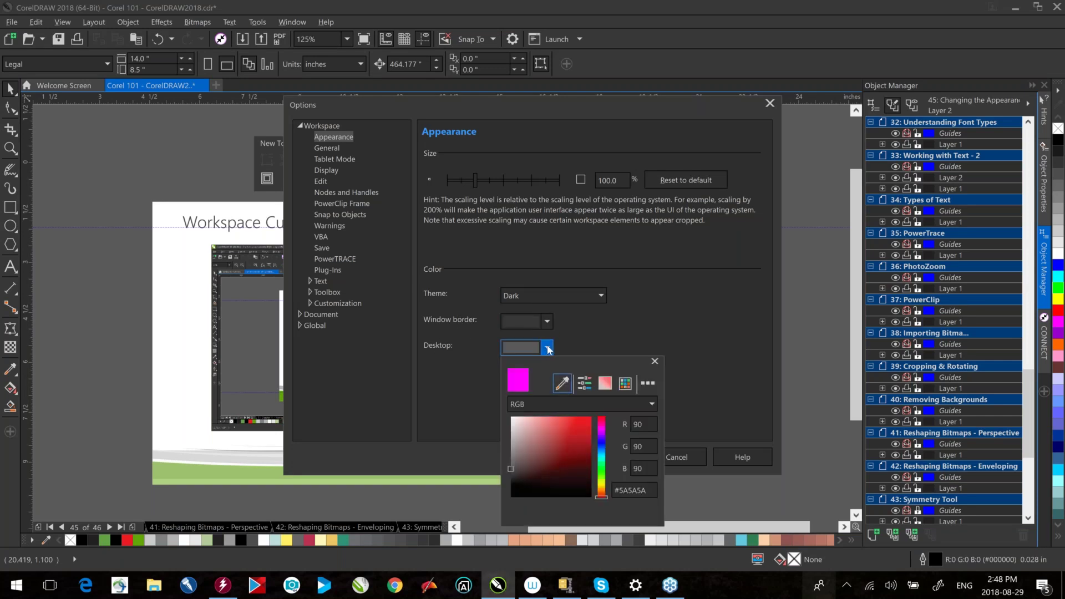
click(534, 423)
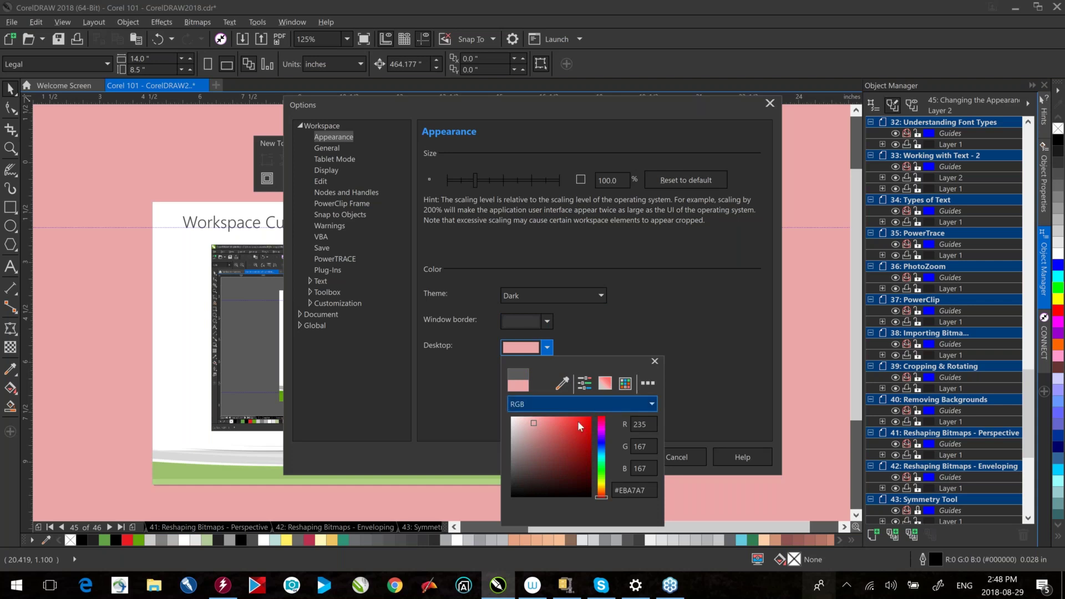
drag(532, 424, 509, 414)
click(733, 317)
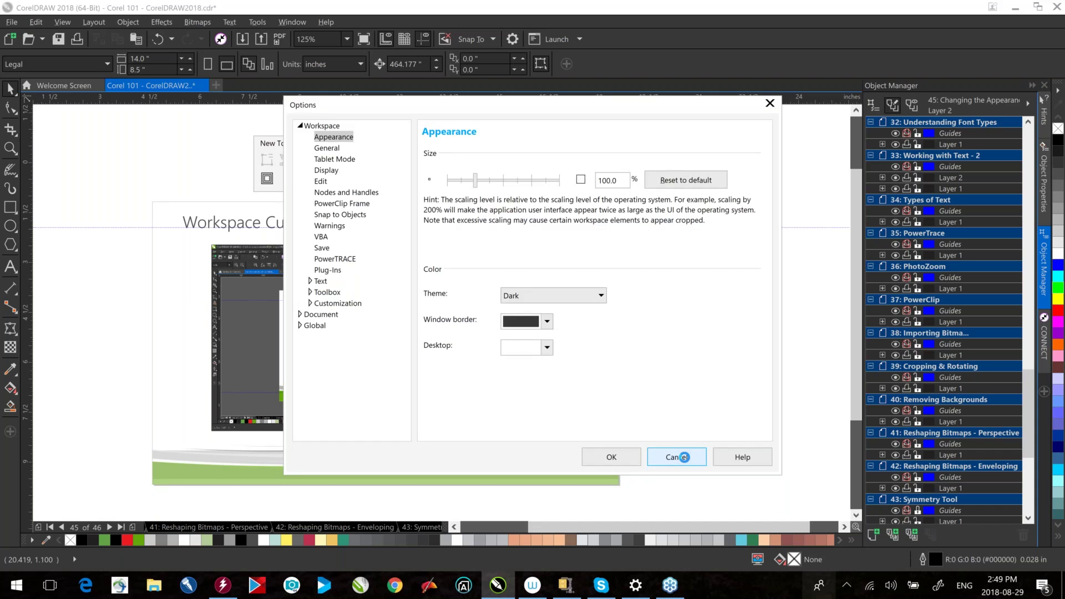
click(684, 457)
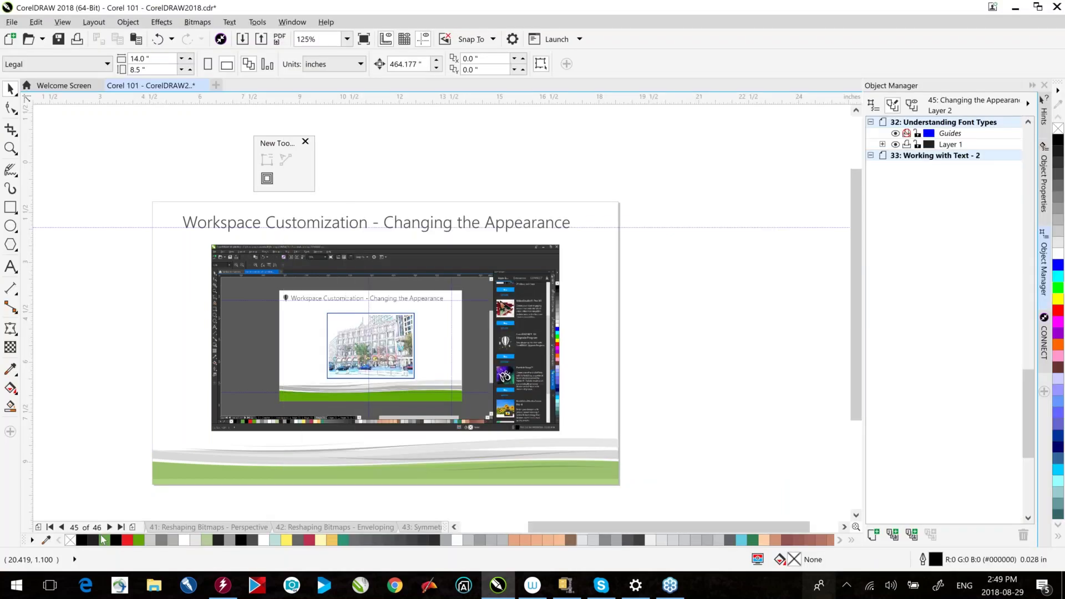
- Go to page 46, Additional Resources, and switch to Chrome to open learn.corel.com
click(110, 527)
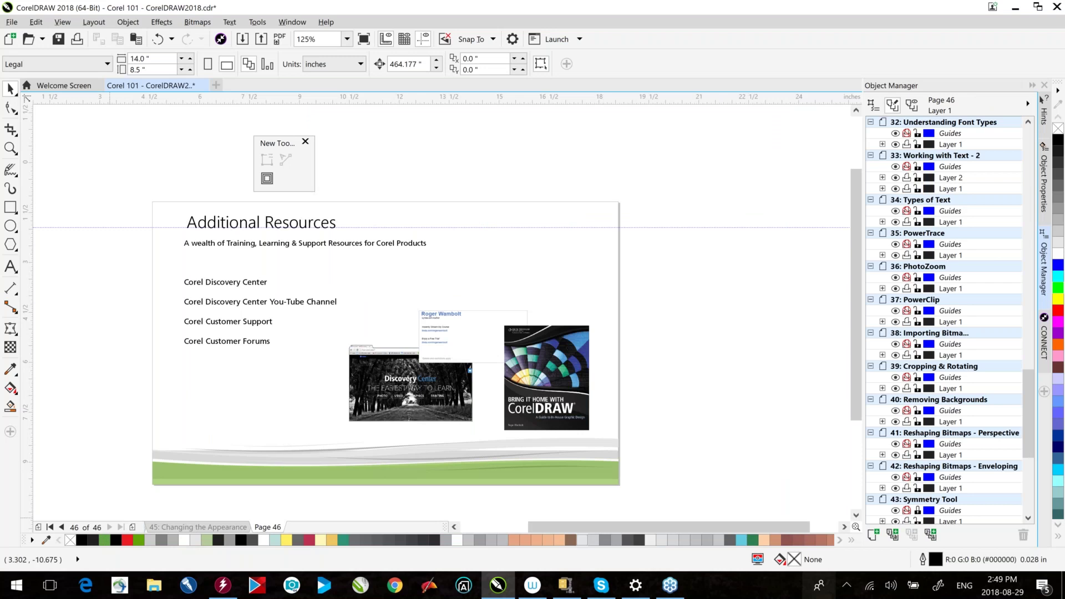
click(258, 595)
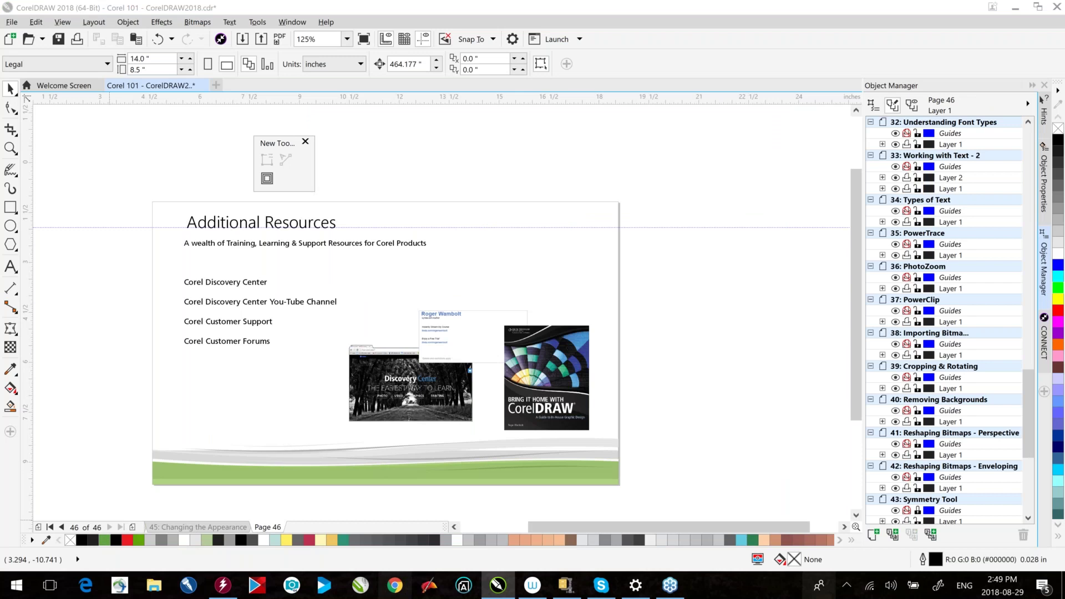
text(learn.corel.com)
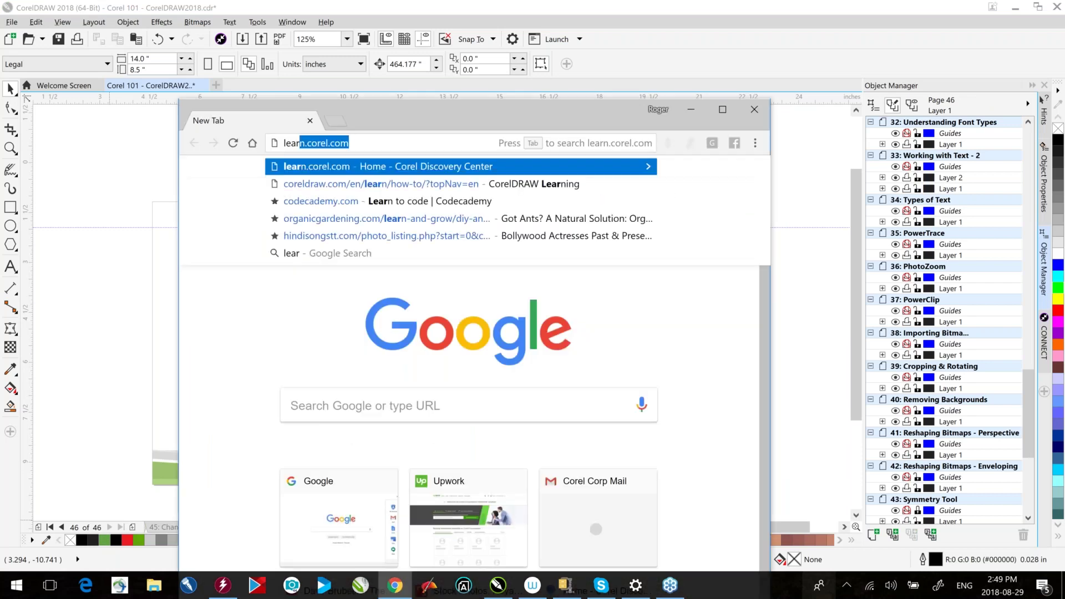
key(Return)
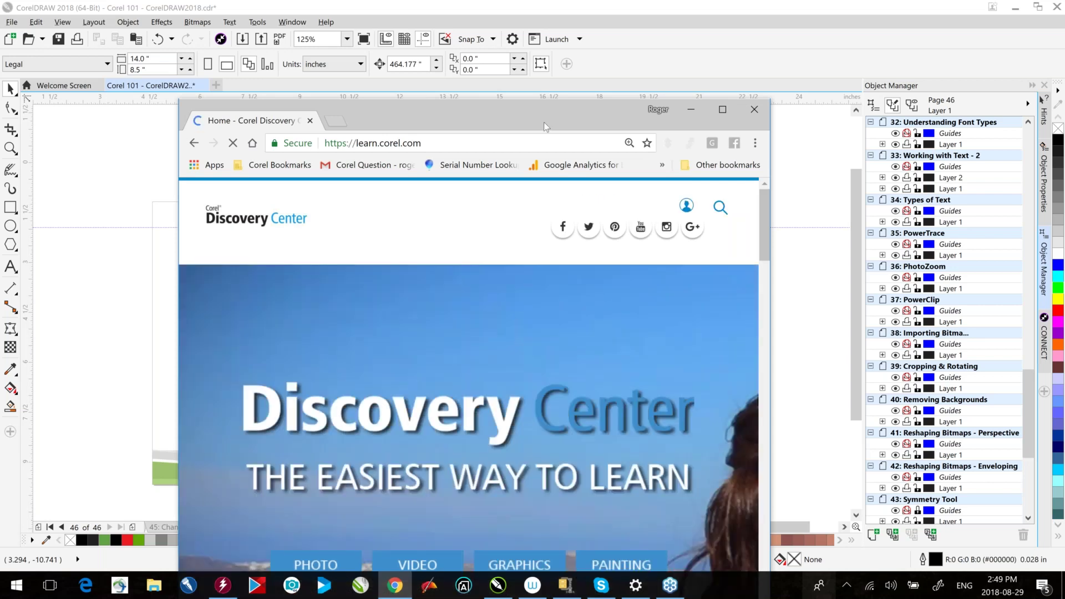
- Reposition and widen the browser window, and look through the Discovery Center's Graphics page down to the Featured Tutorials
drag(543, 127, 413, 60)
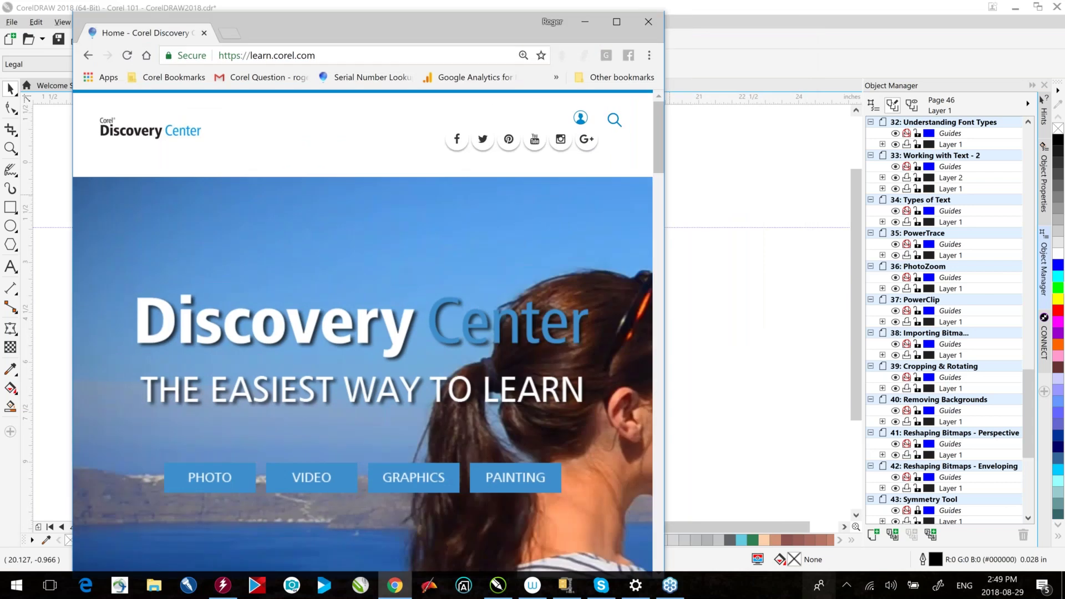
drag(665, 190, 806, 190)
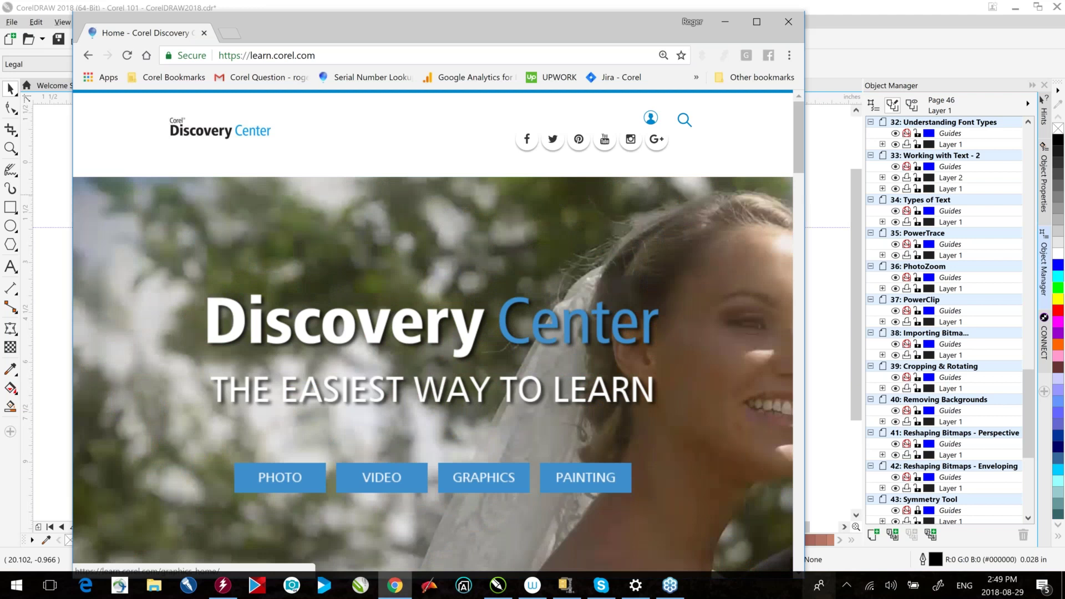
click(484, 478)
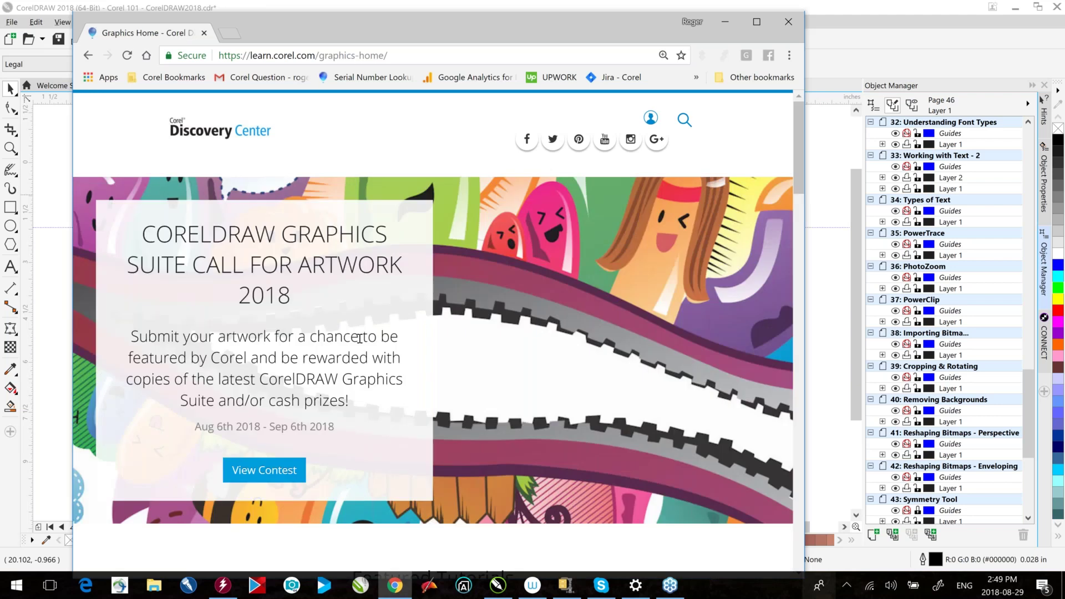
scroll(359, 338, down, 5)
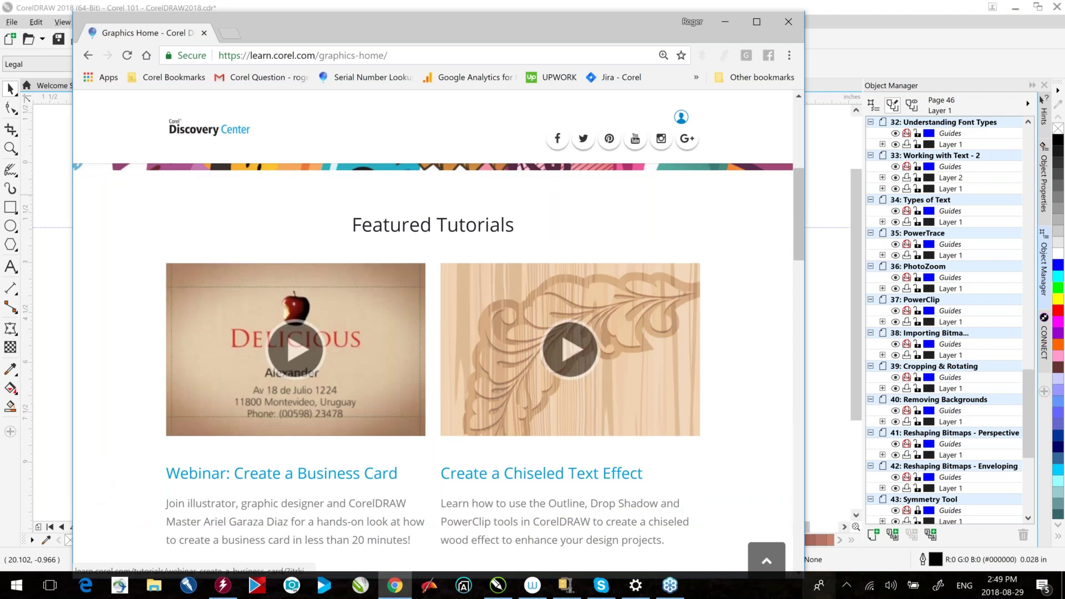
scroll(433, 366, up, 2)
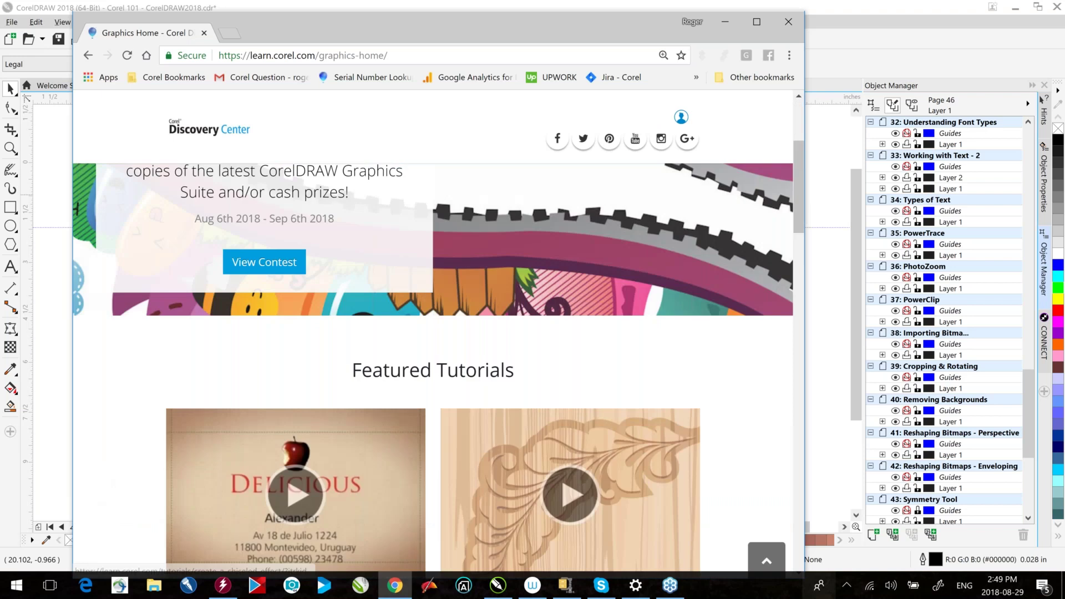
- View the presenter's author page on lynda.com, and close the browser to return to CorelDRAW
click(294, 54)
text(lynda.com/rogerwambolt)
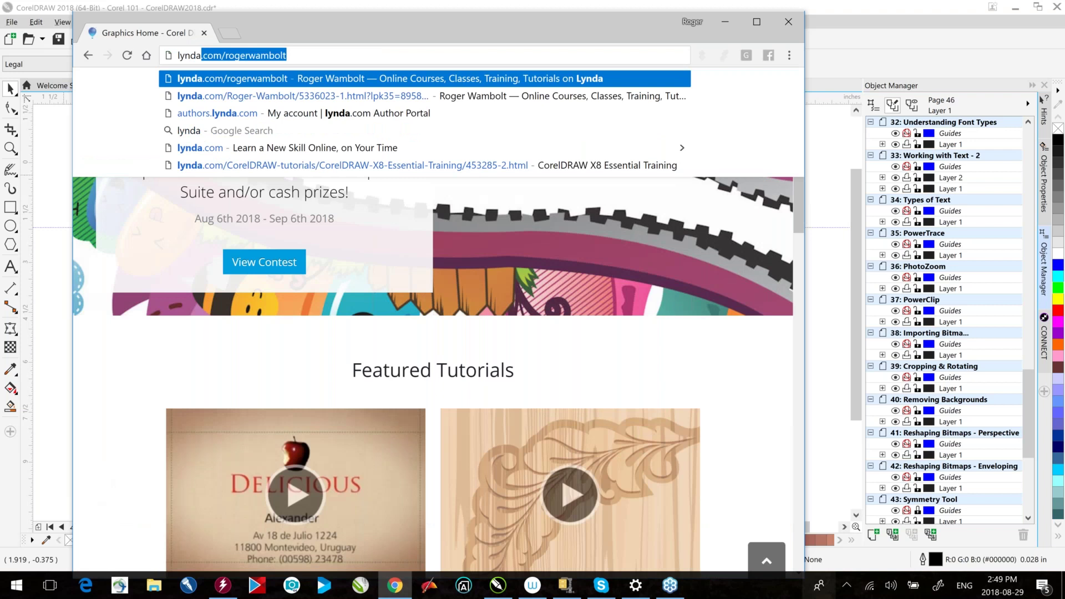
key(Return)
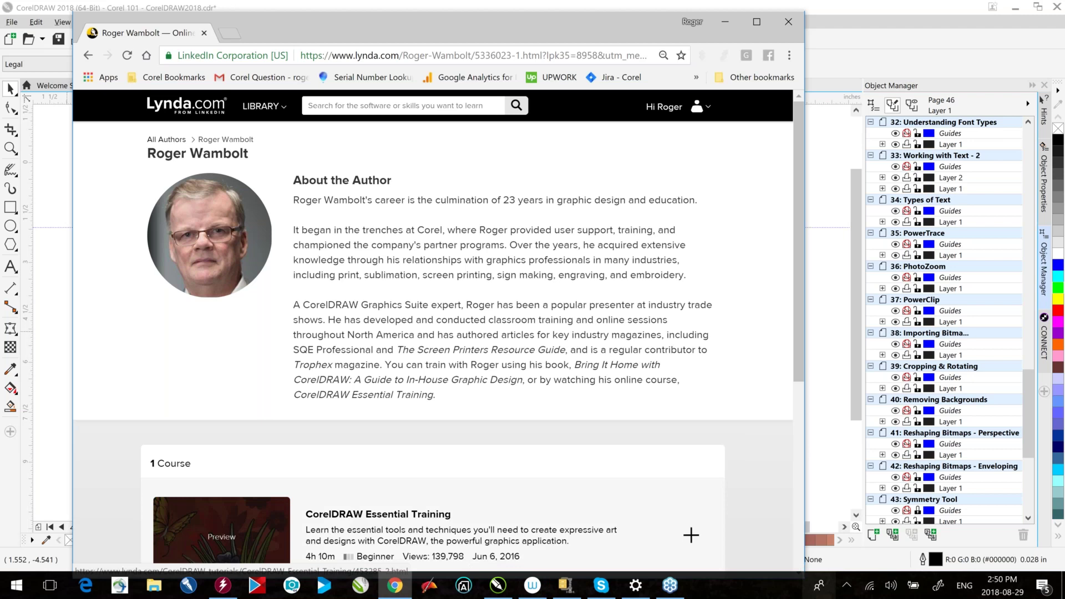
click(788, 22)
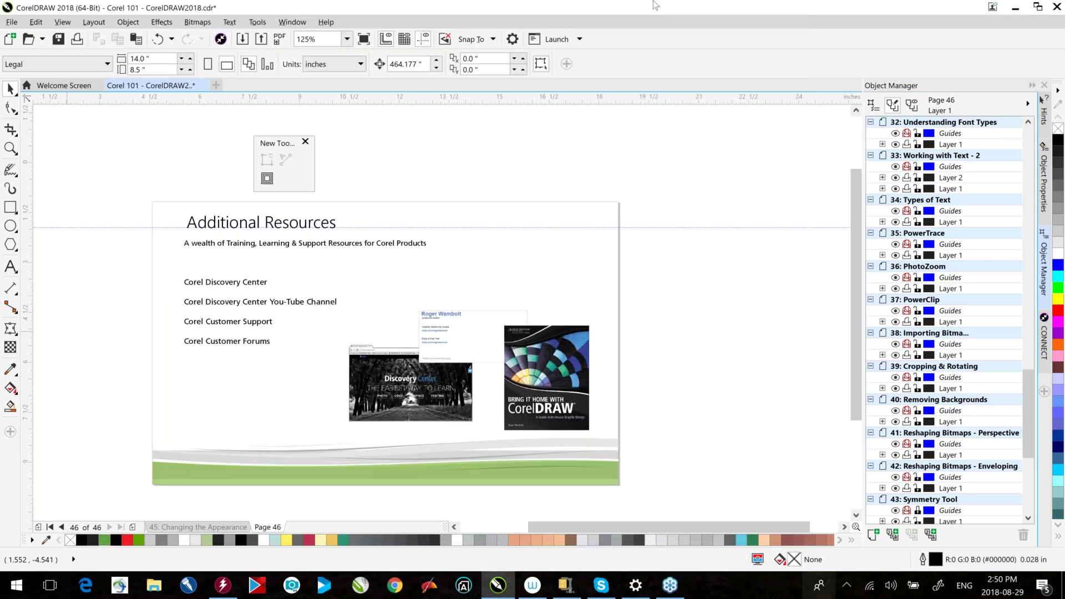
- Select the book cover and the Discovery Center picture on page 46, and examine the page content up close
click(544, 347)
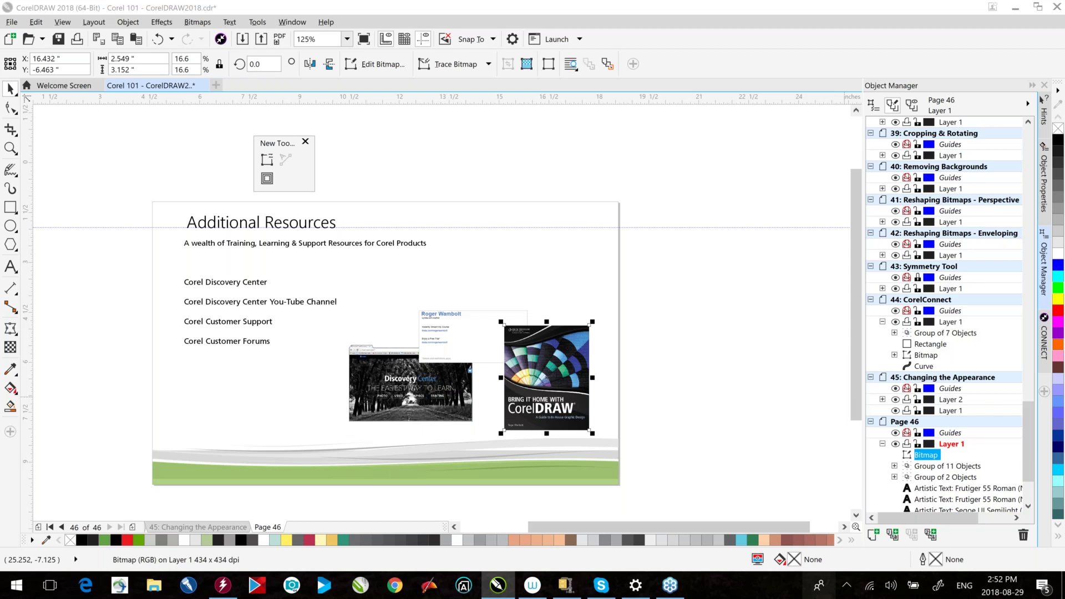
scroll(856, 290, down, 5)
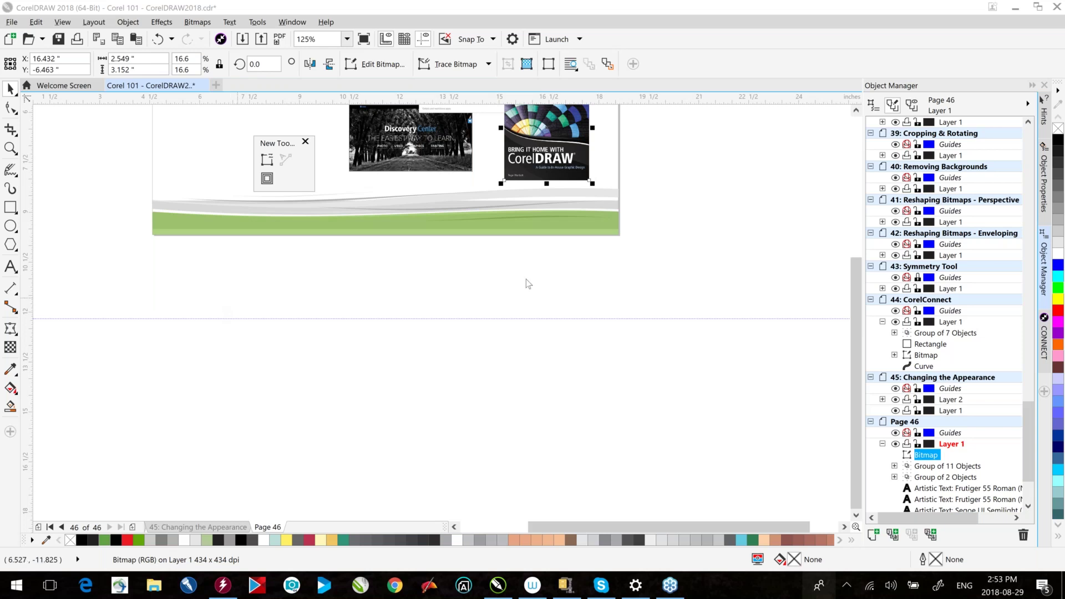
click(406, 157)
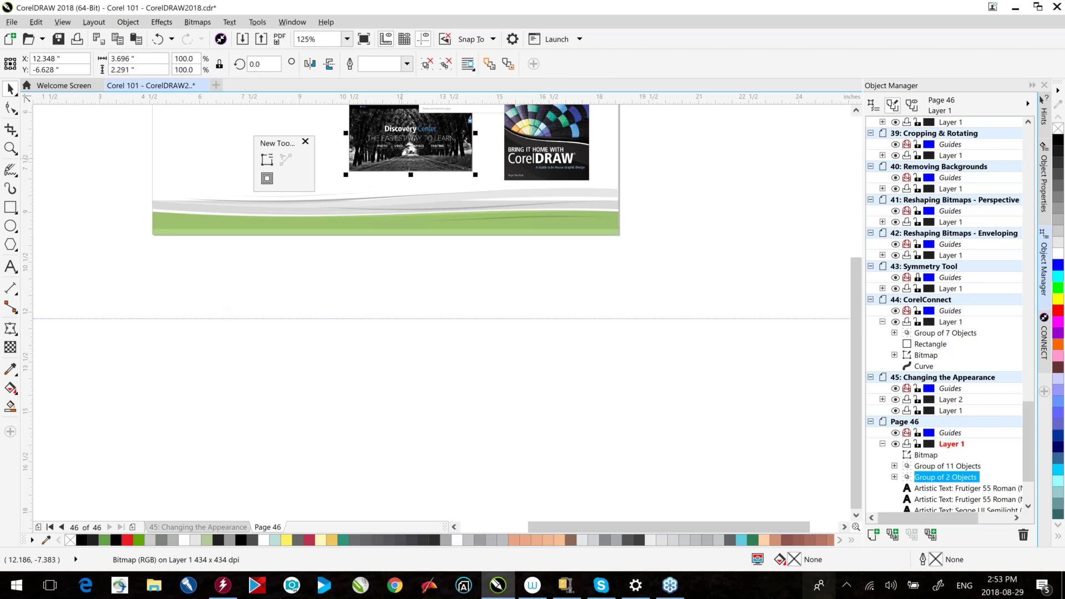
scroll(402, 289, up, 2)
scroll(403, 288, up, 2)
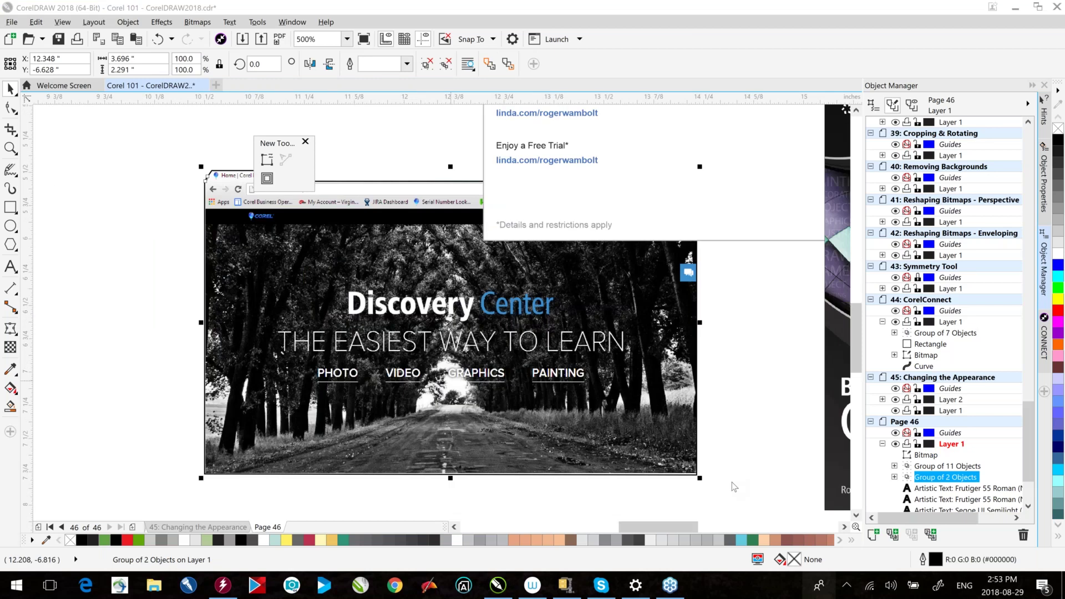
scroll(353, 223, up, 2)
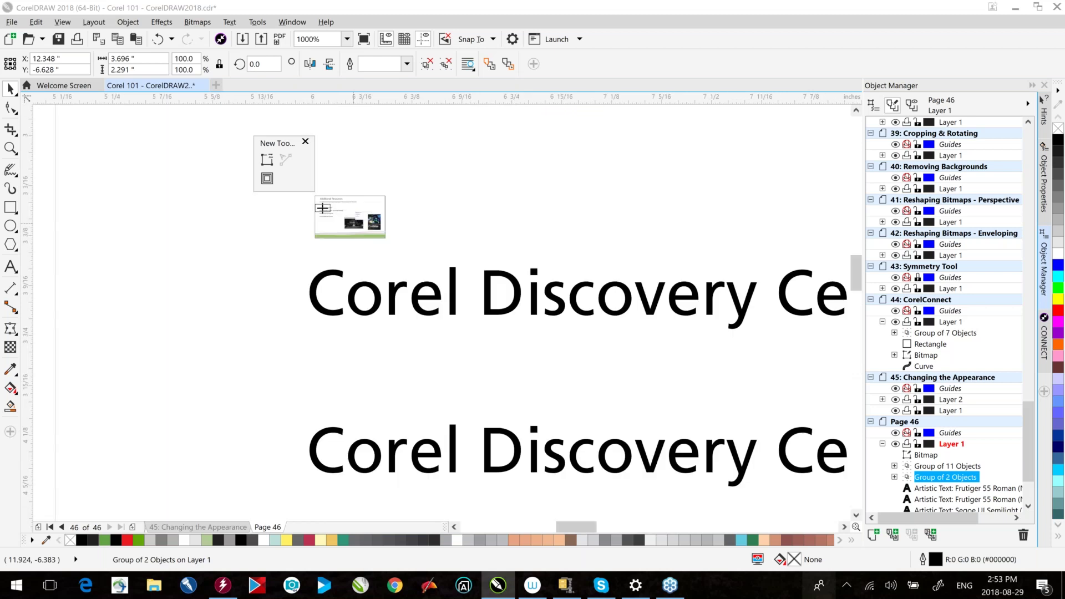
- Examine the book cover bitmap on page 46 up close, select it, and bring an empty area of the page into view
drag(323, 208, 371, 216)
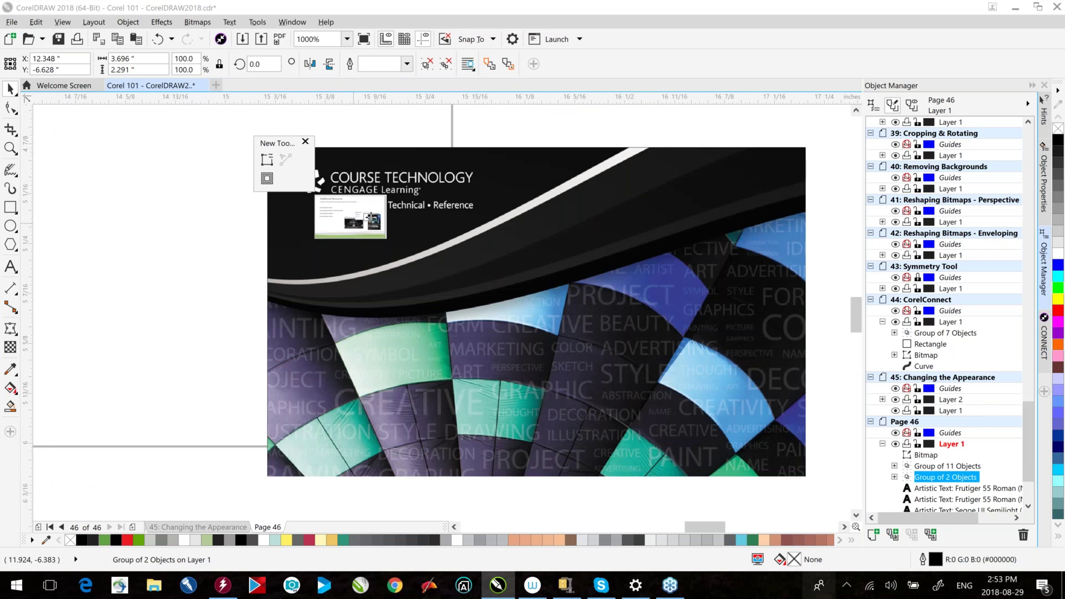
click(370, 216)
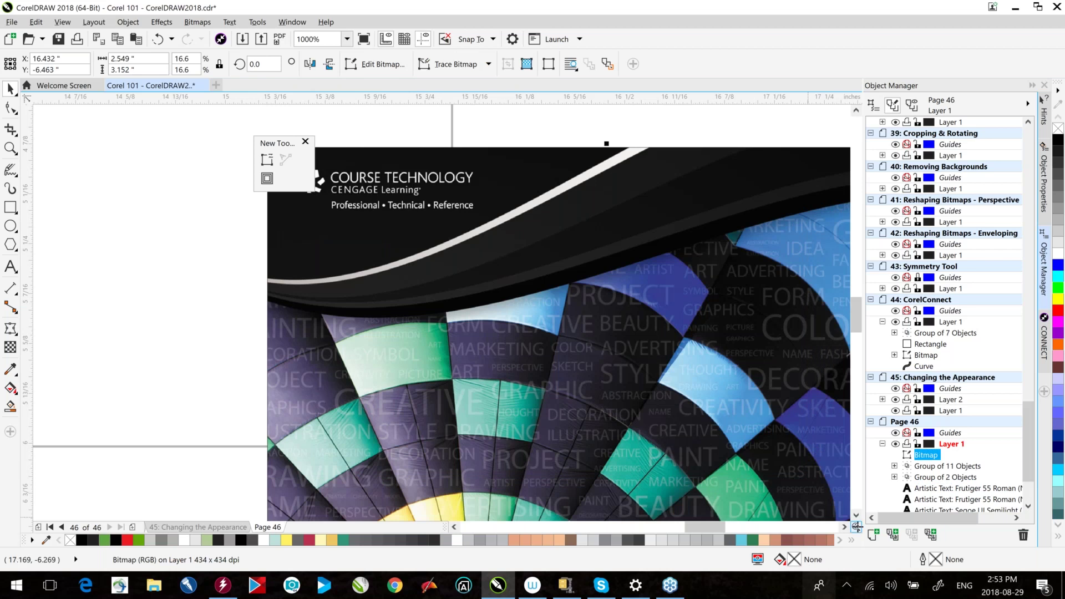
mouse_move(857, 527)
mouse_down()
mouse_move(818, 522)
mouse_move(857, 527)
mouse_up()
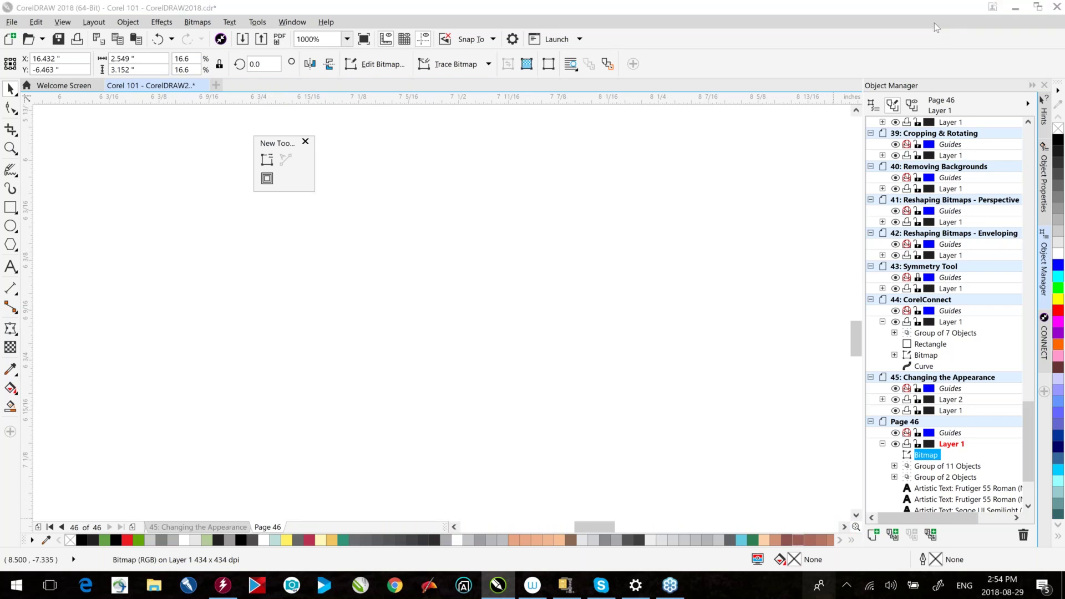
mouse_move(933, 22)
mouse_down()
mouse_move(954, 90)
mouse_move(933, 28)
mouse_up()
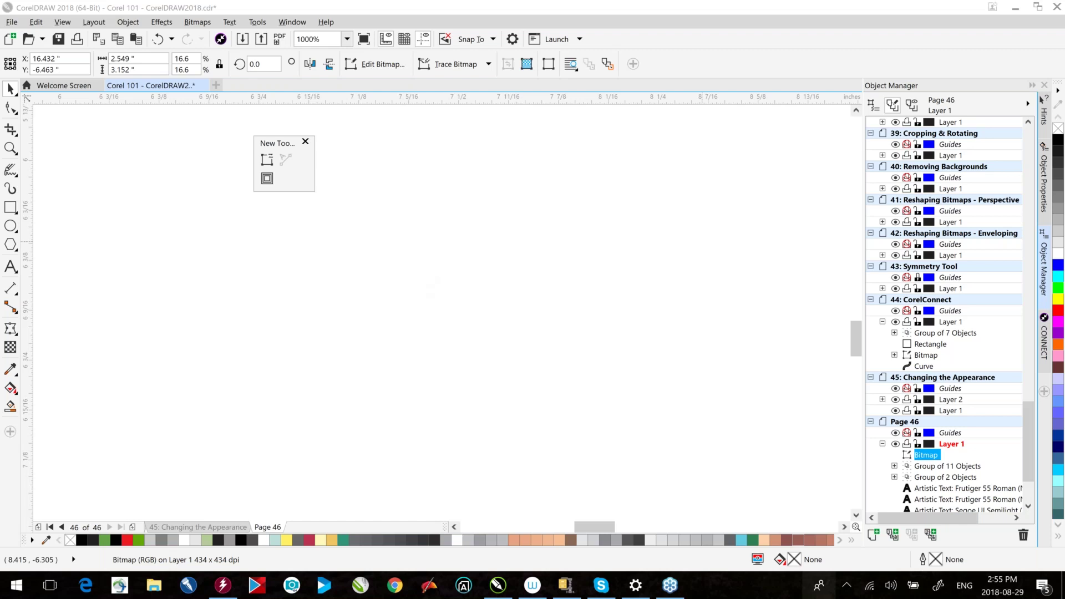
- Run dxdiag, check the graphics adapter's display details in the DirectX Diagnostic Tool, and exit it
key(super+r)
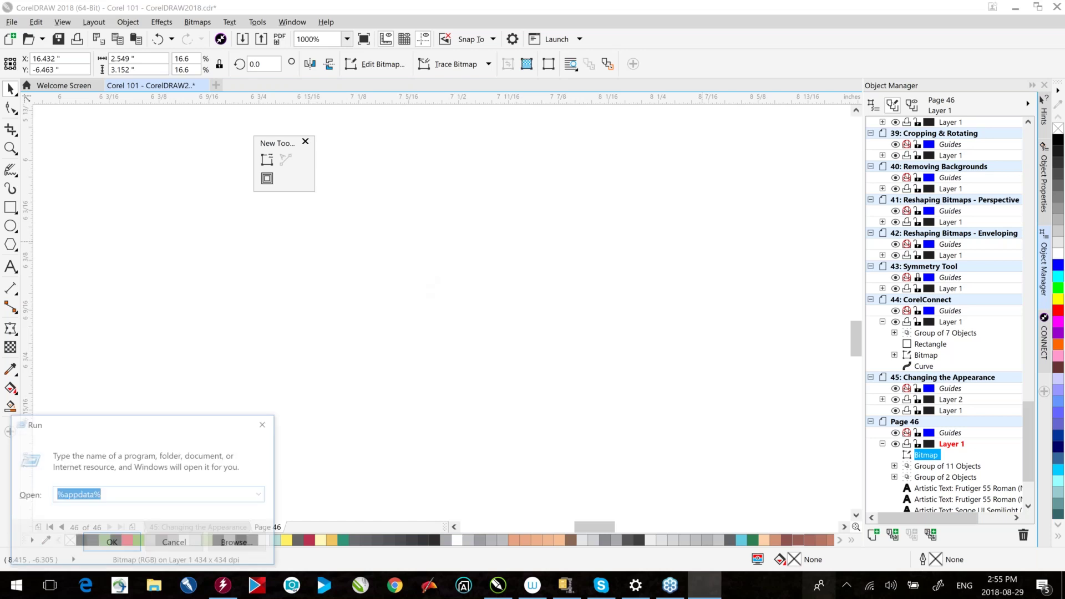
text(dxdia)
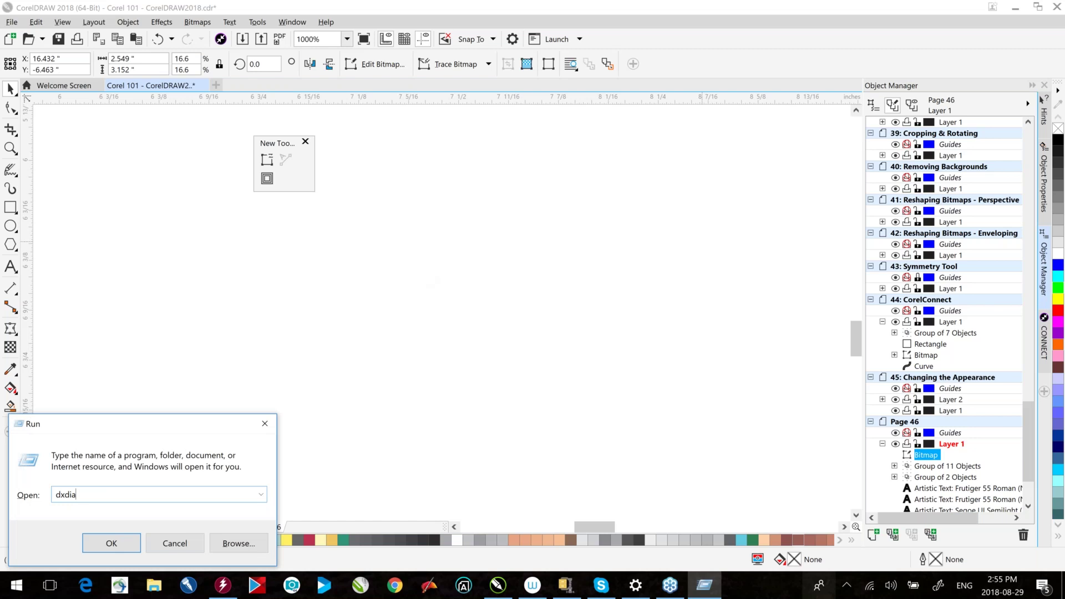
text(g)
key(Return)
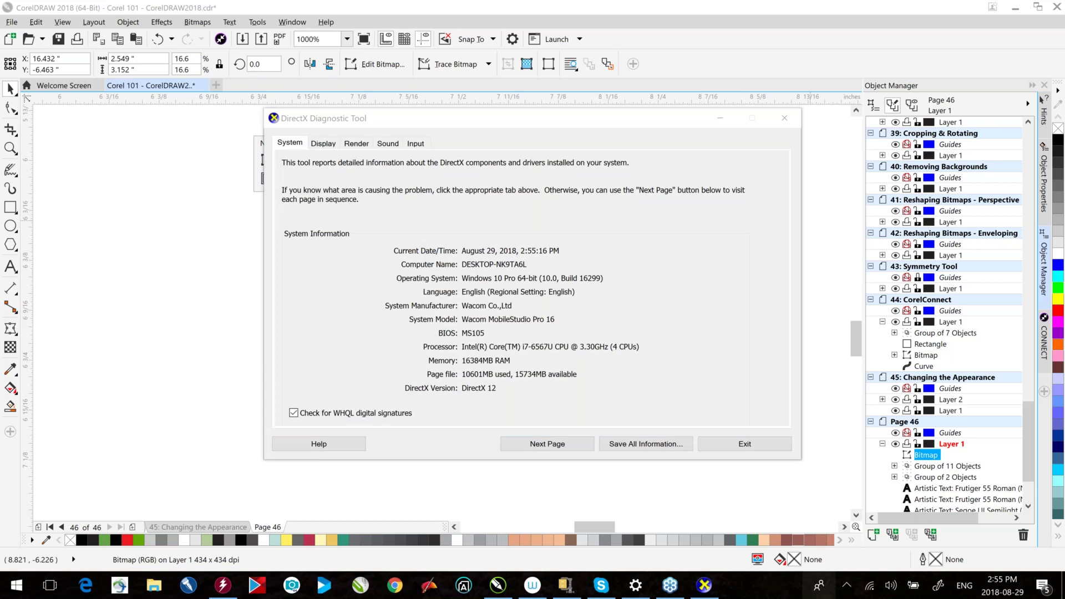
drag(448, 123, 343, 133)
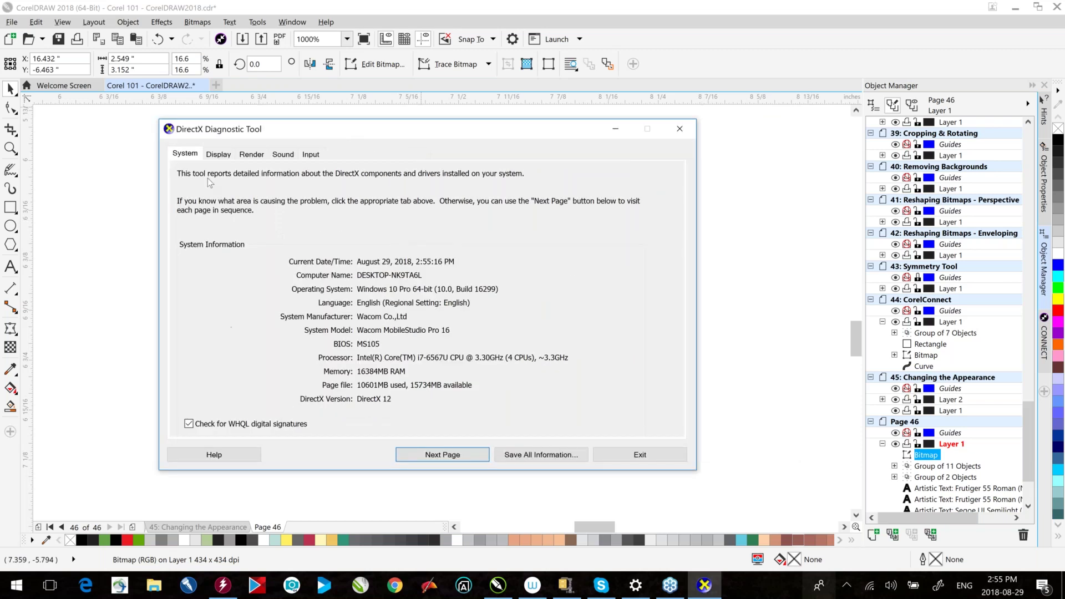
click(220, 156)
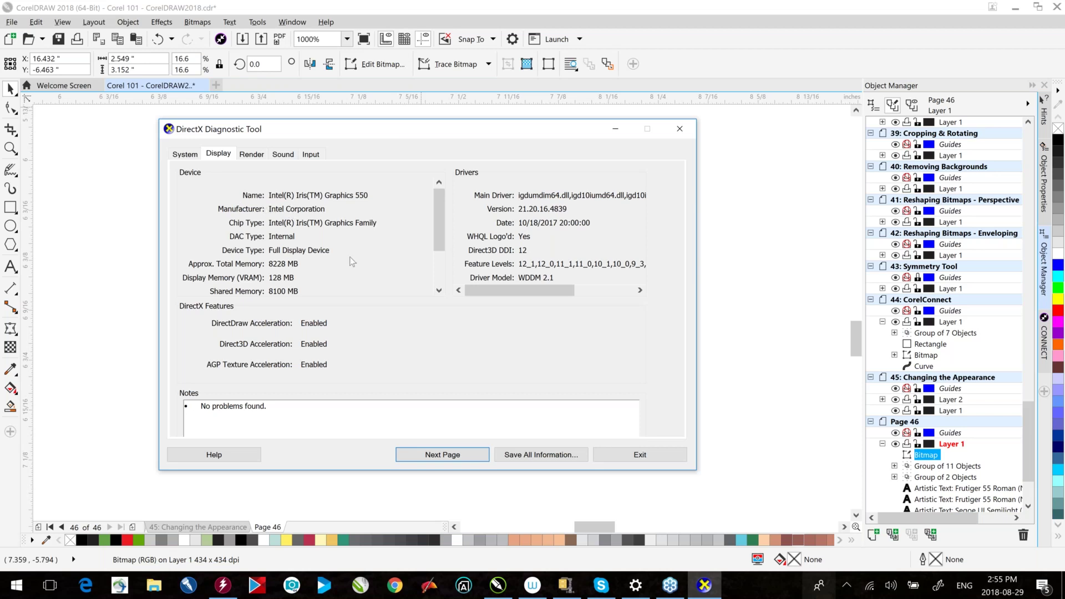
click(636, 452)
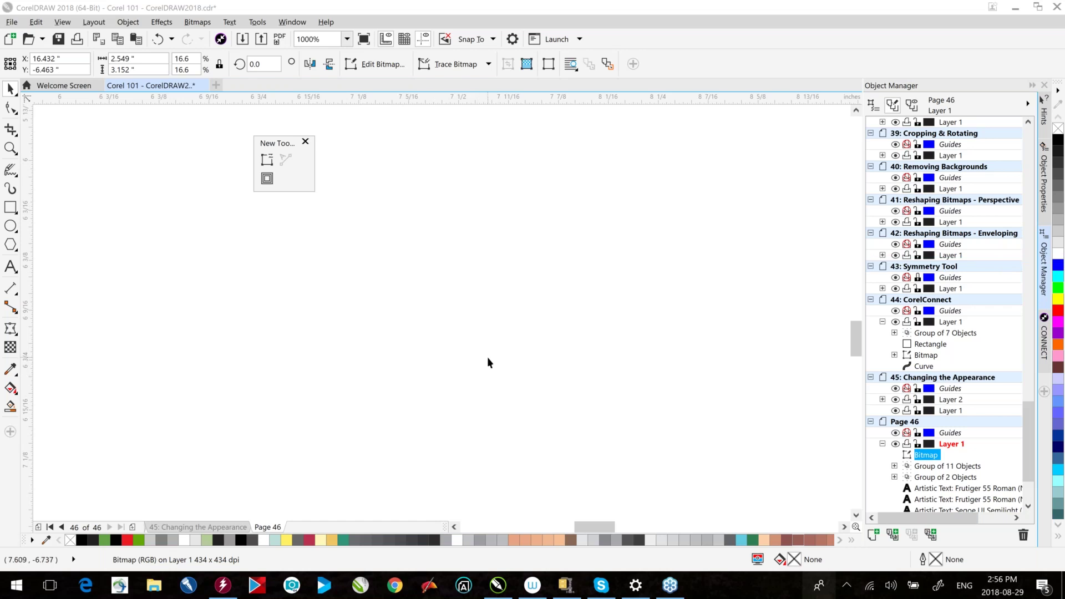
- Add a letter R as artistic text on the empty area of page 46 and enlarge it to about 99 pt
drag(487, 357, 785, 506)
click(10, 267)
click(188, 220)
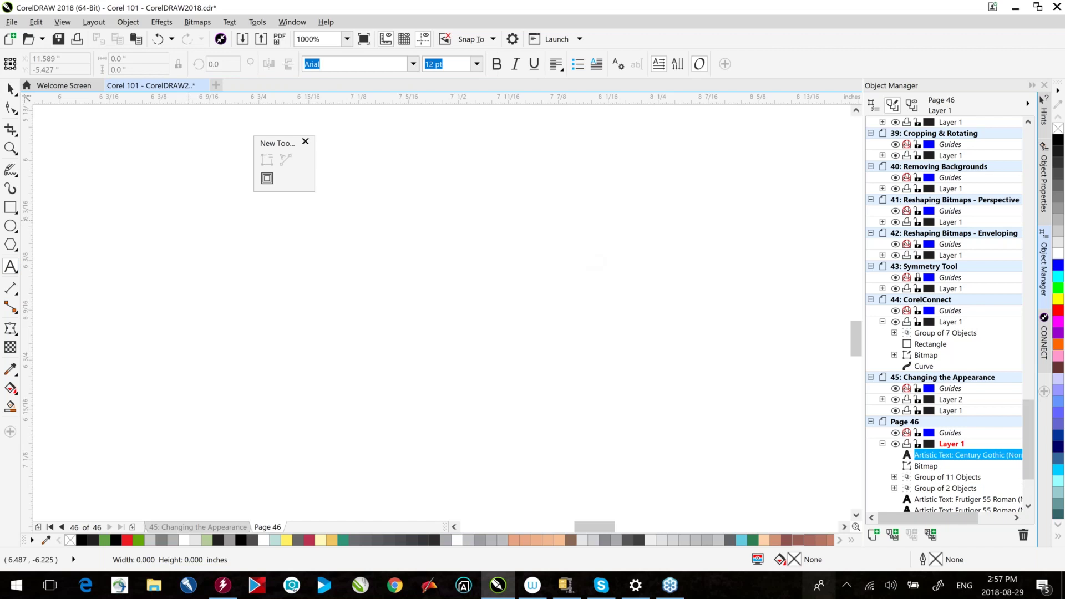
text(R$)
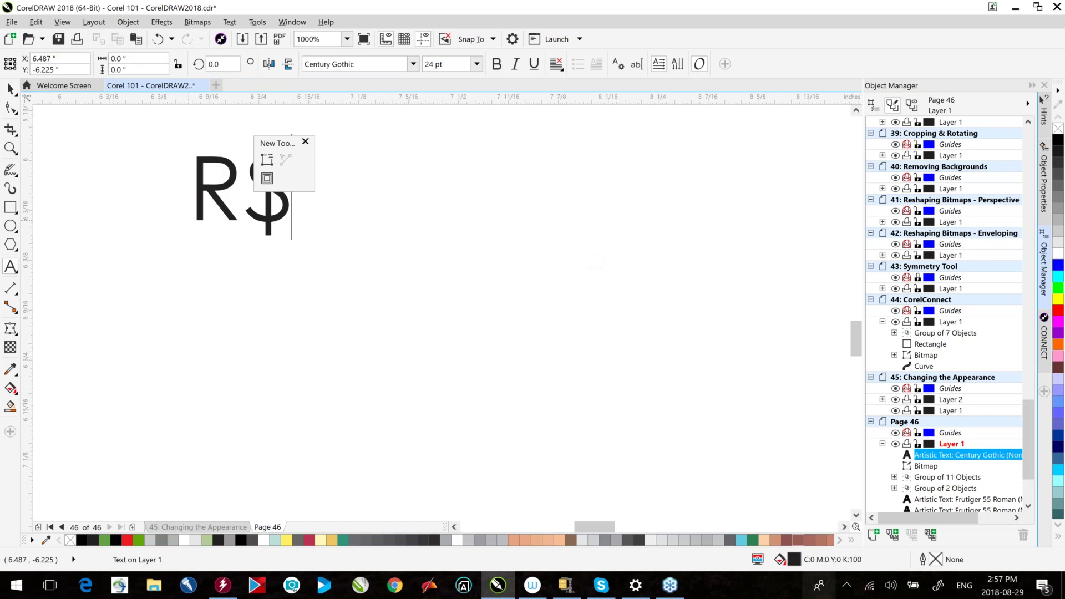
key(BackSpace)
click(10, 88)
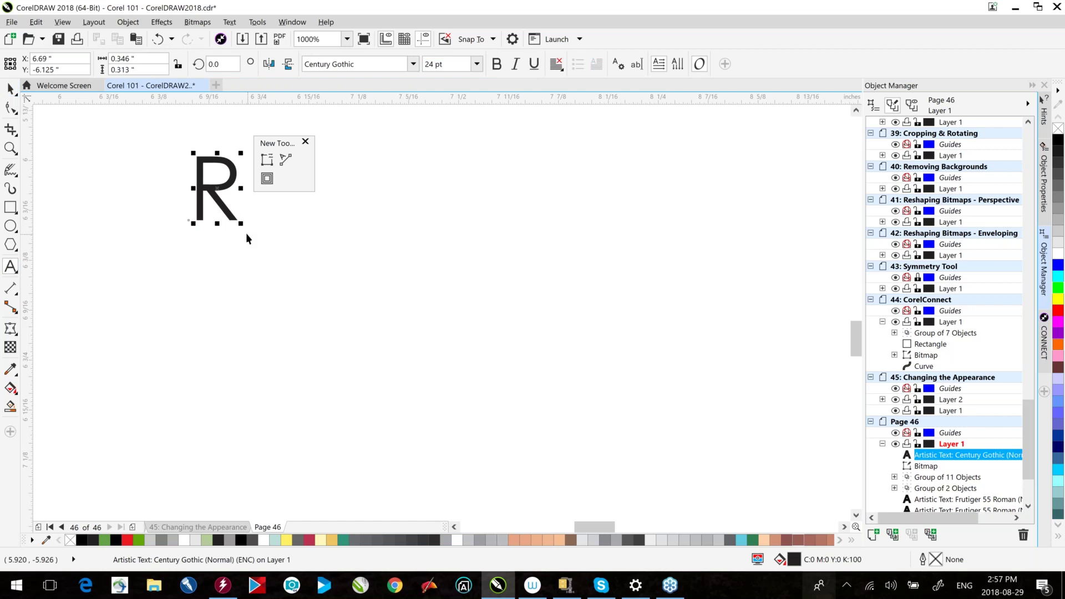
drag(241, 223, 451, 423)
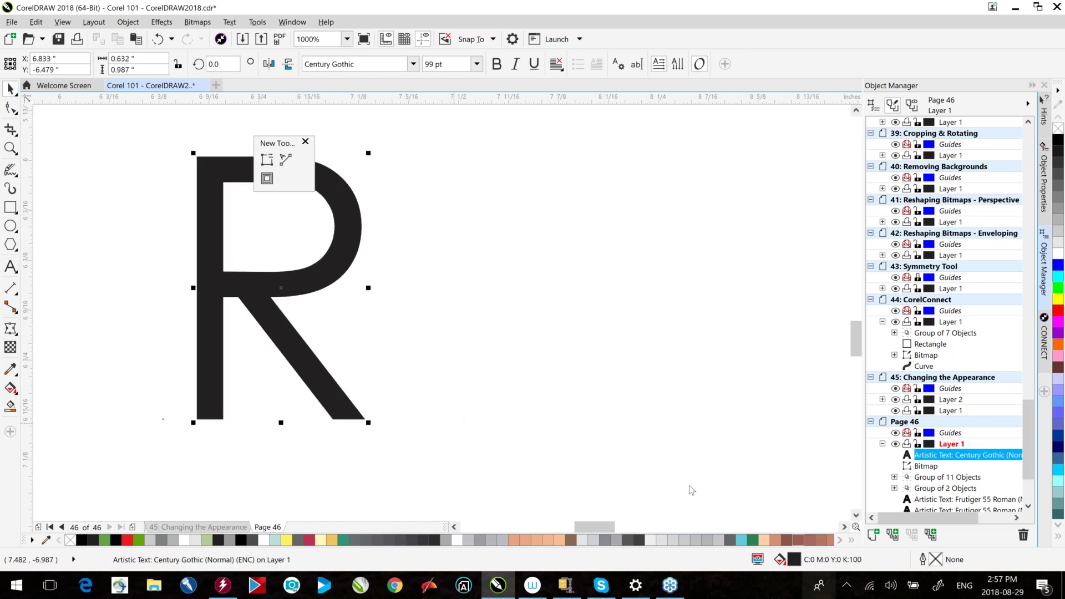
- Add the first name in capitals as artistic text, scale it to about 7.8 pt, and move it onto the large R's crossbar
click(10, 265)
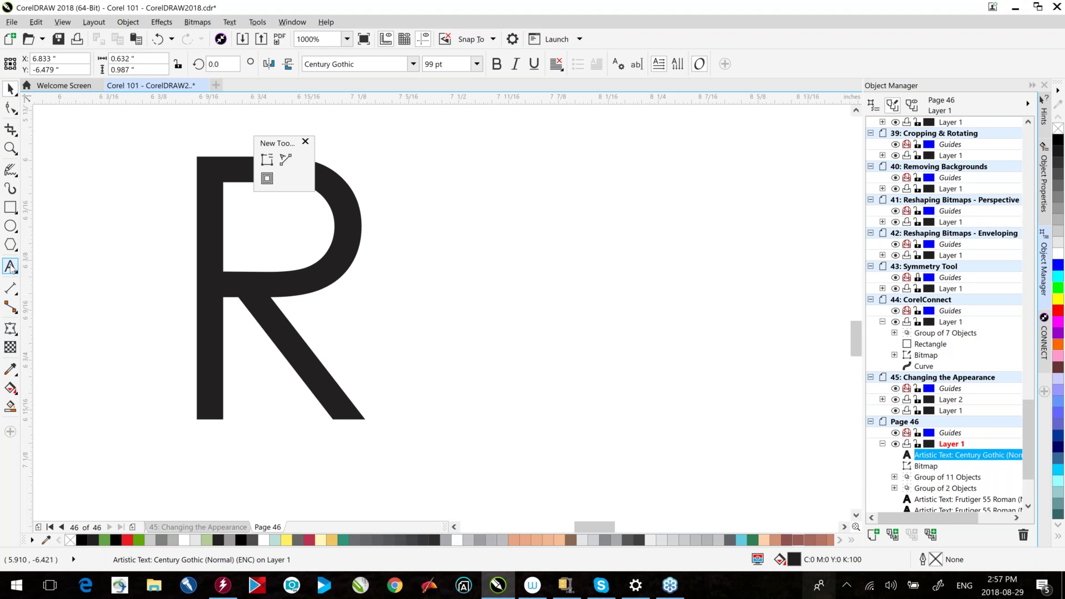
click(107, 281)
text(RO)
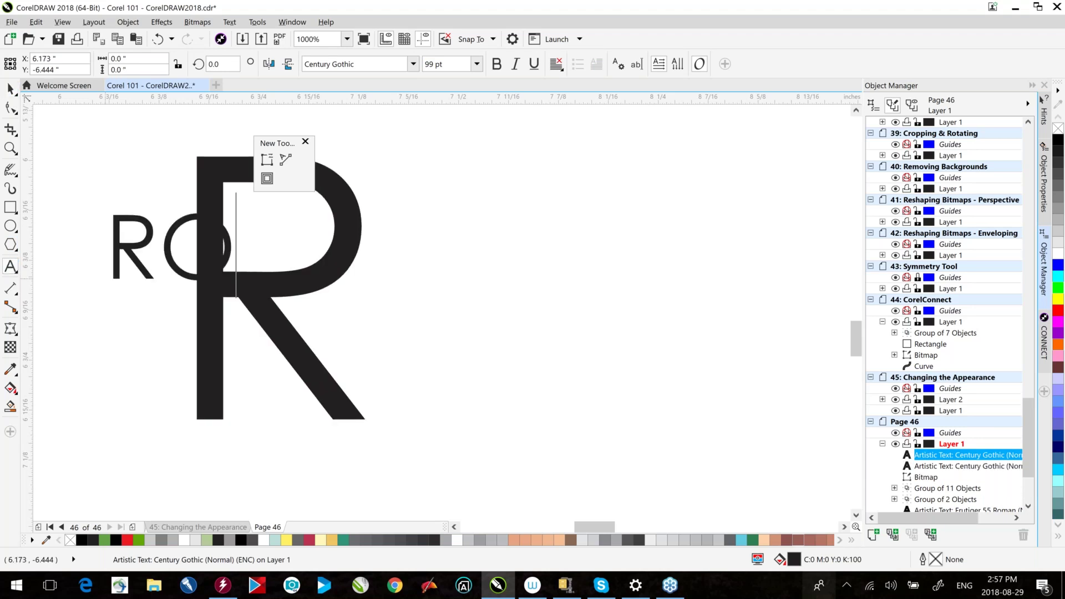
text(GER)
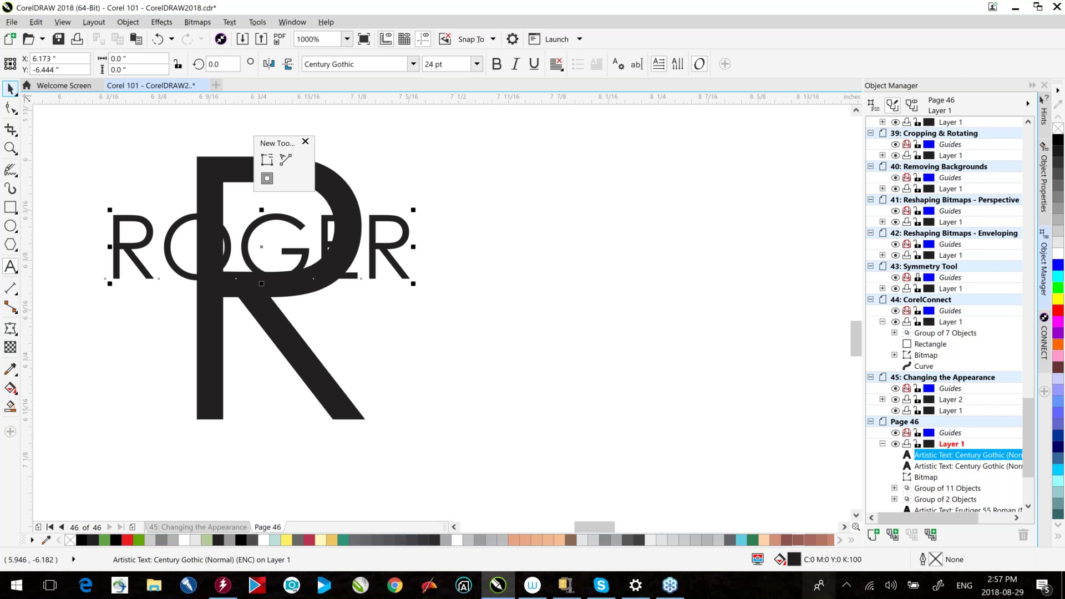
key(ctrl+space)
drag(413, 246, 394, 231)
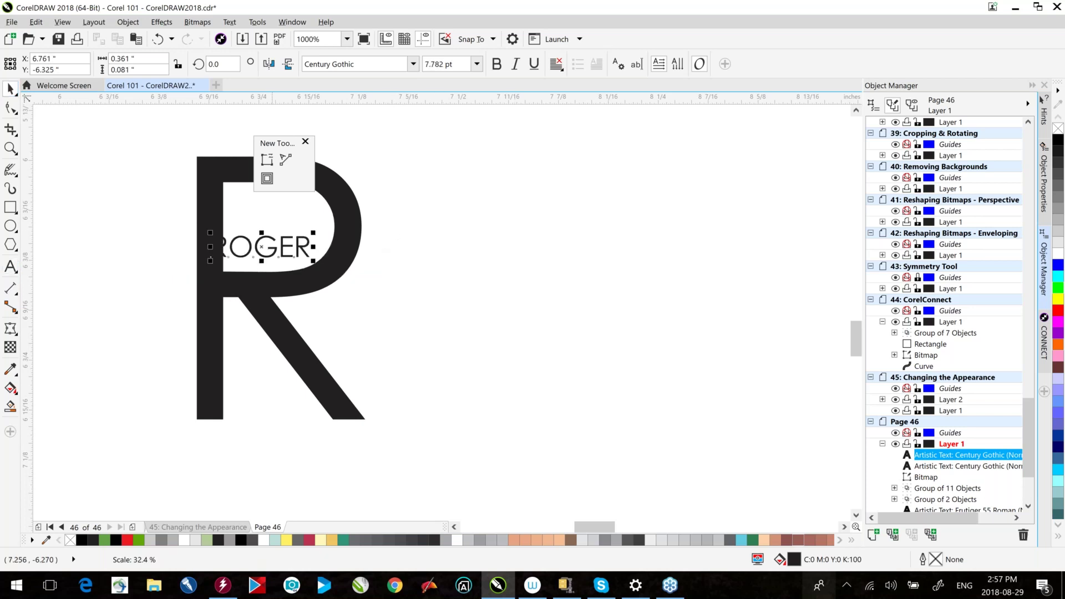
drag(263, 251, 258, 289)
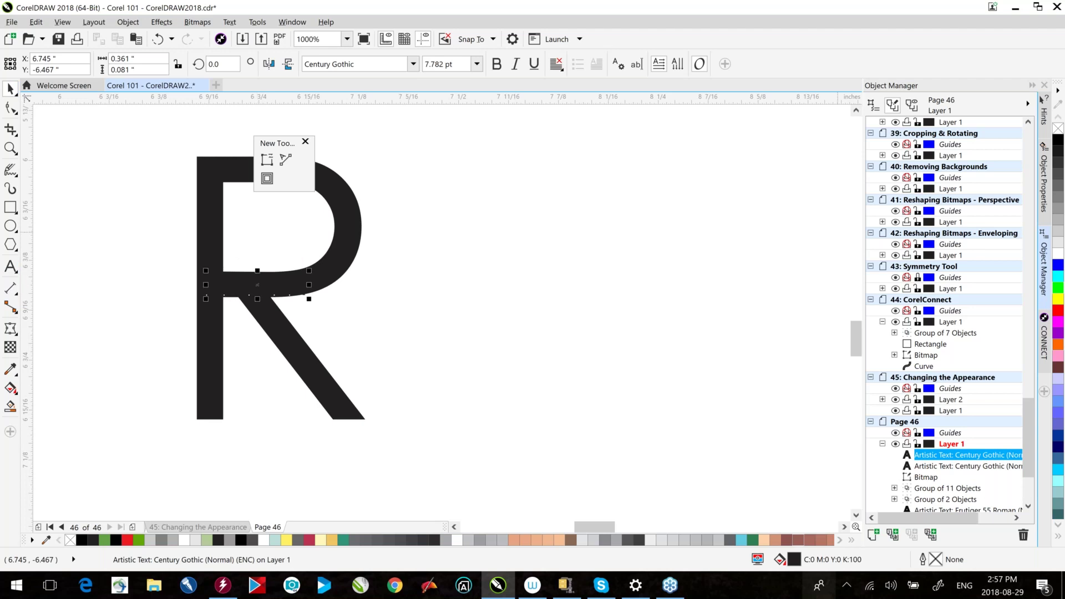
click(701, 193)
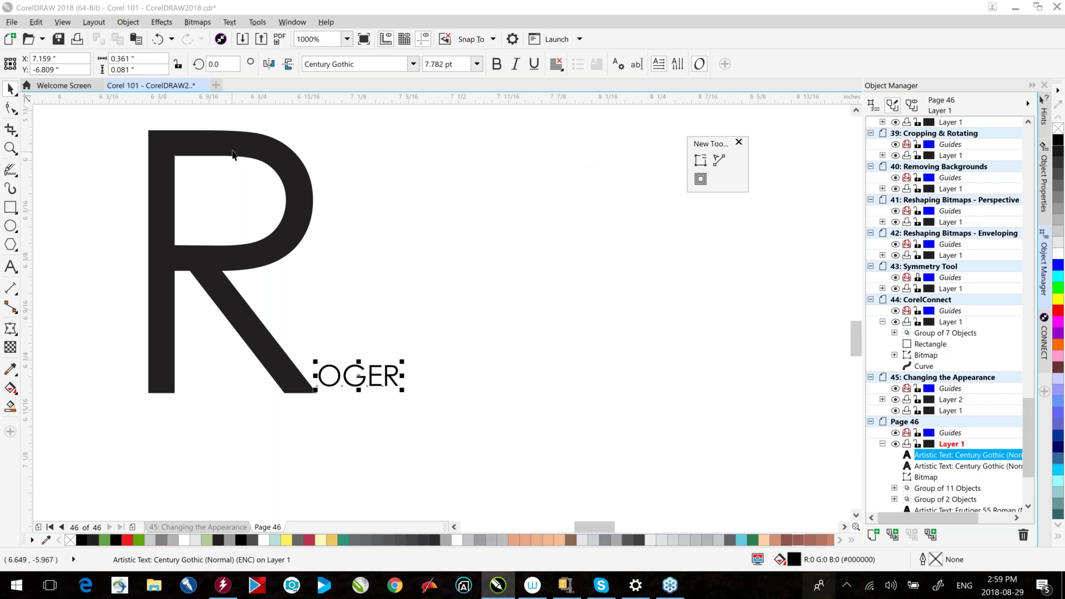
- Shift the large R slightly toward the small text and replace the letter with B
click(256, 148)
drag(256, 147, 280, 145)
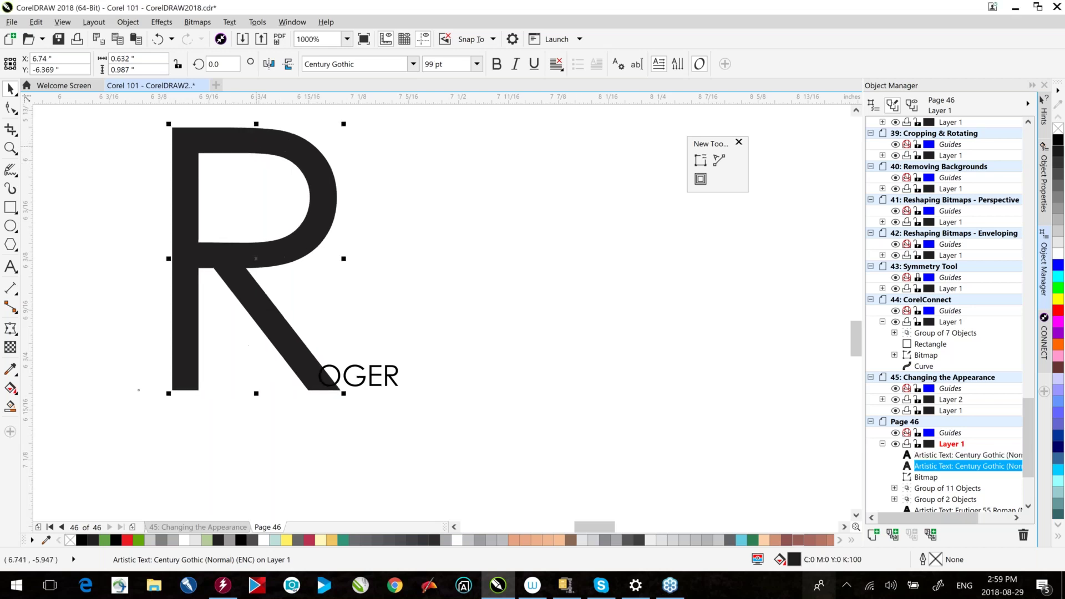
double_click(242, 147)
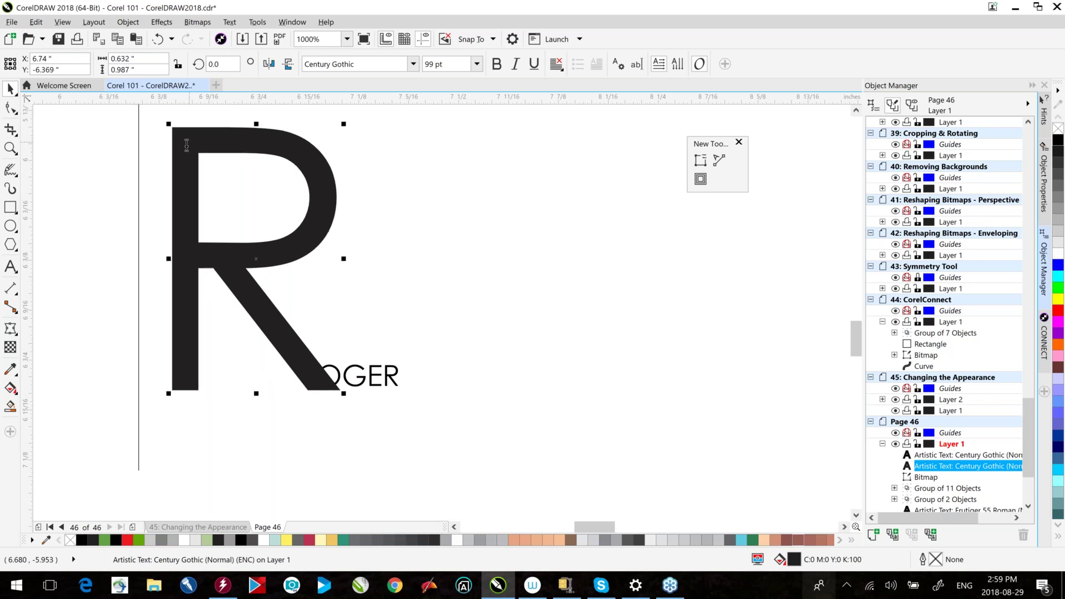
drag(186, 144, 364, 161)
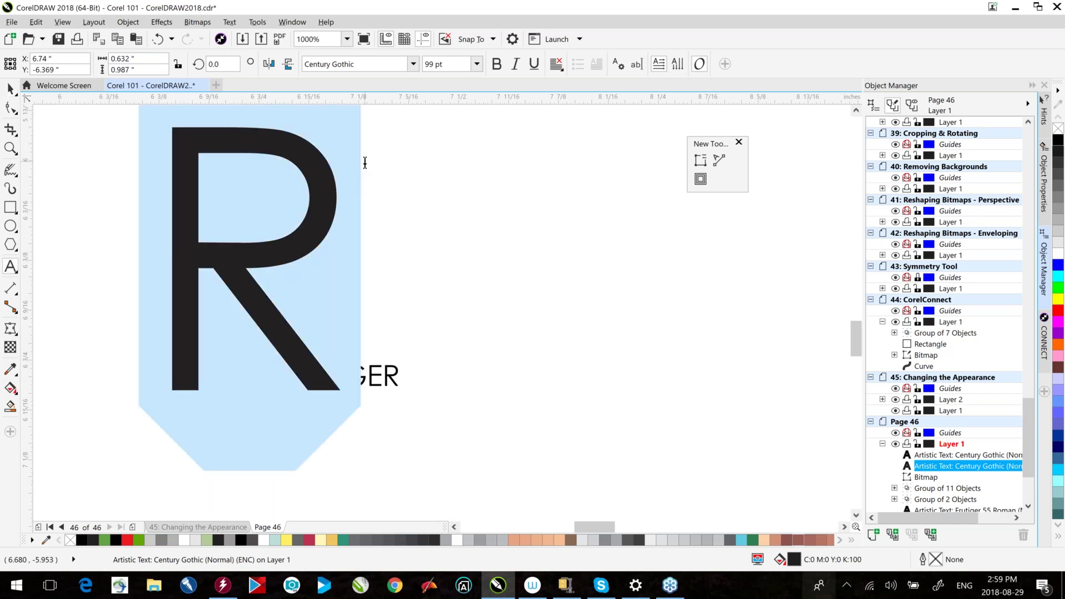
text(B)
- Draw a rectangle about 0.626 by 0.121 inches across the middle of the B, with a white fill and a 0.01 in outline
click(11, 207)
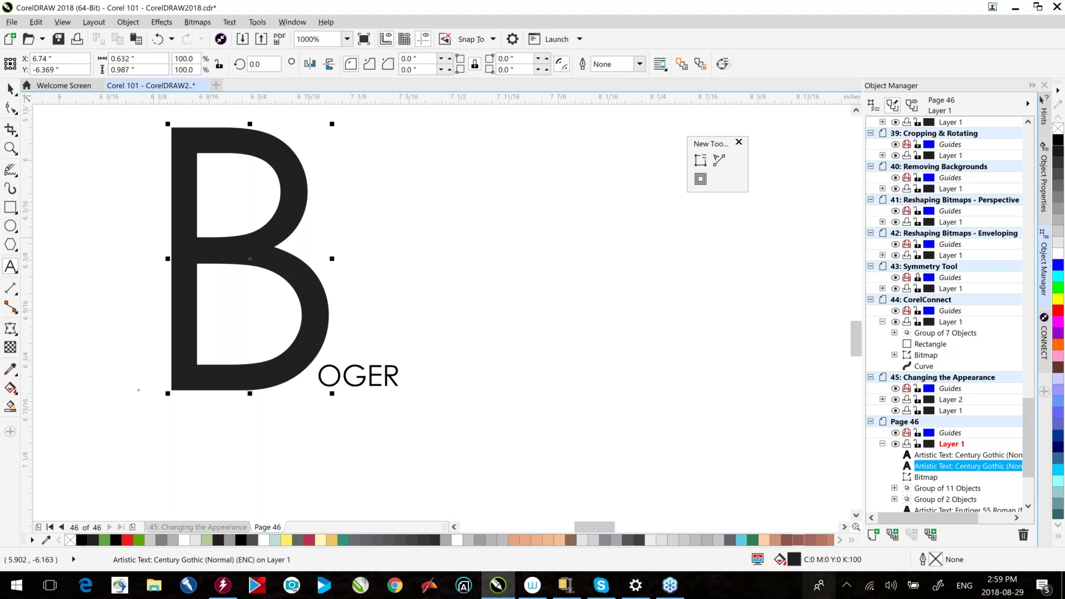
drag(153, 238, 322, 268)
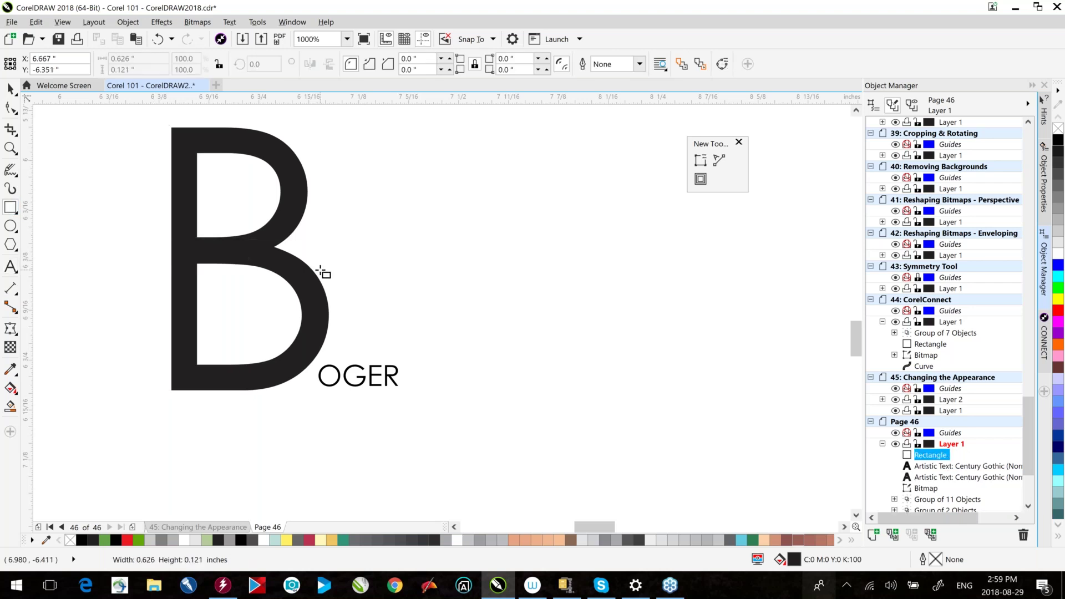
click(1058, 253)
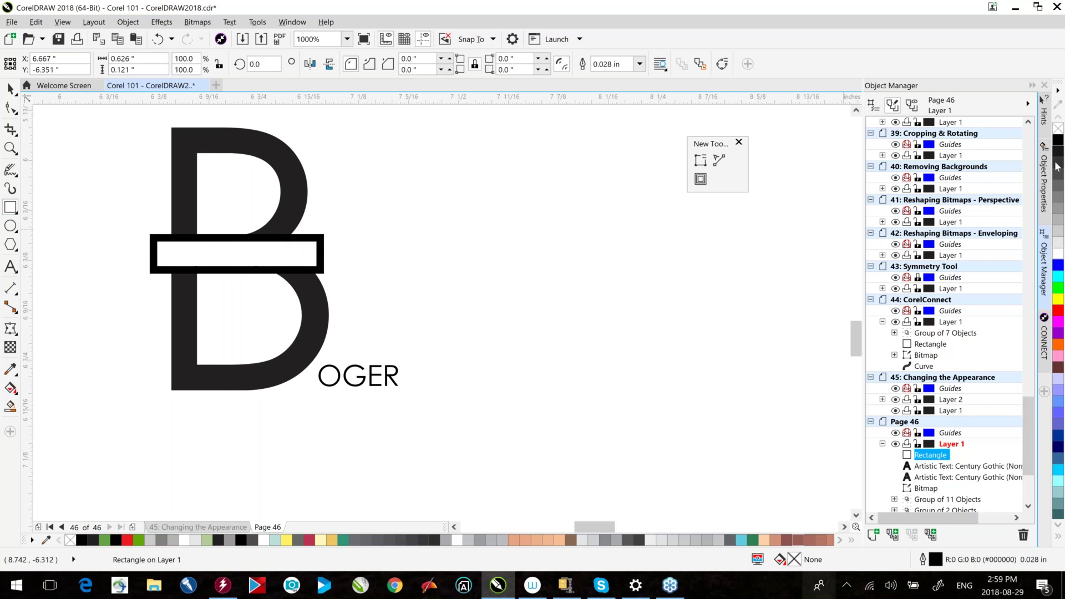
click(639, 64)
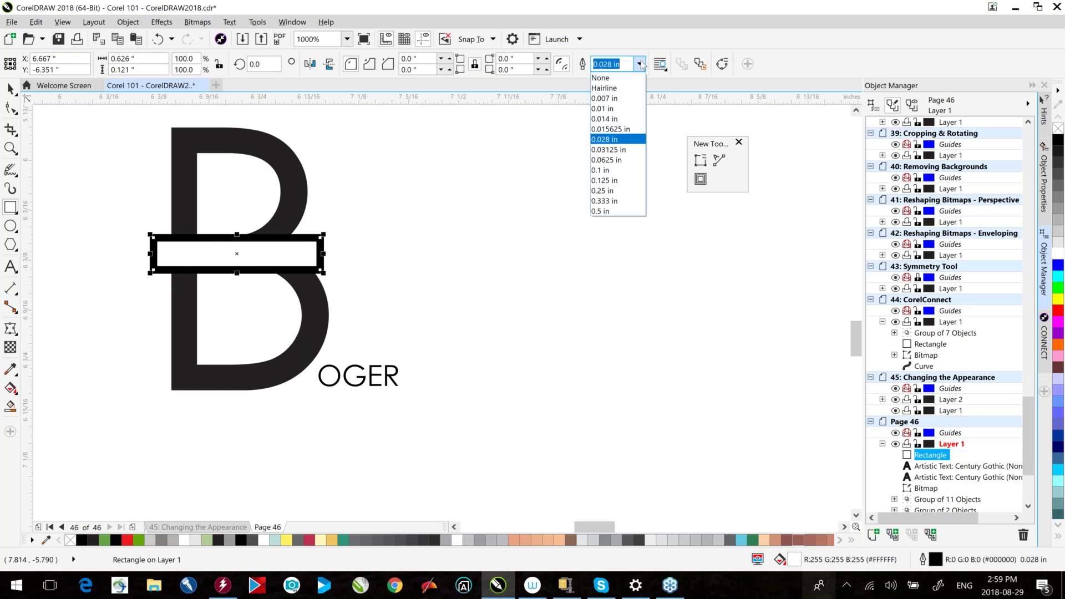
click(613, 108)
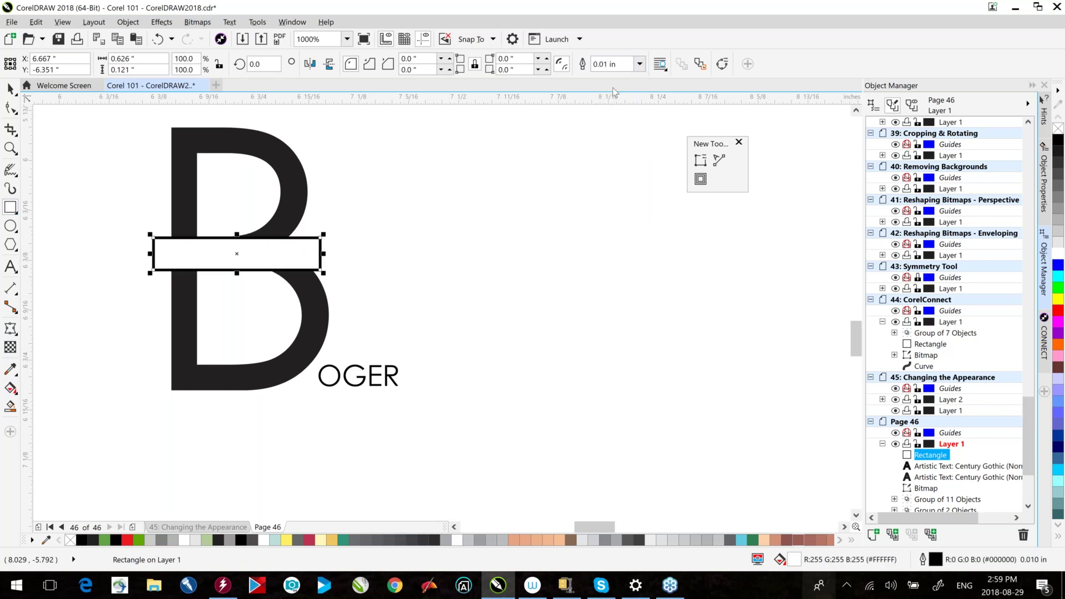
- Move the small text from beside the B onto the white rectangle
key(space)
click(327, 375)
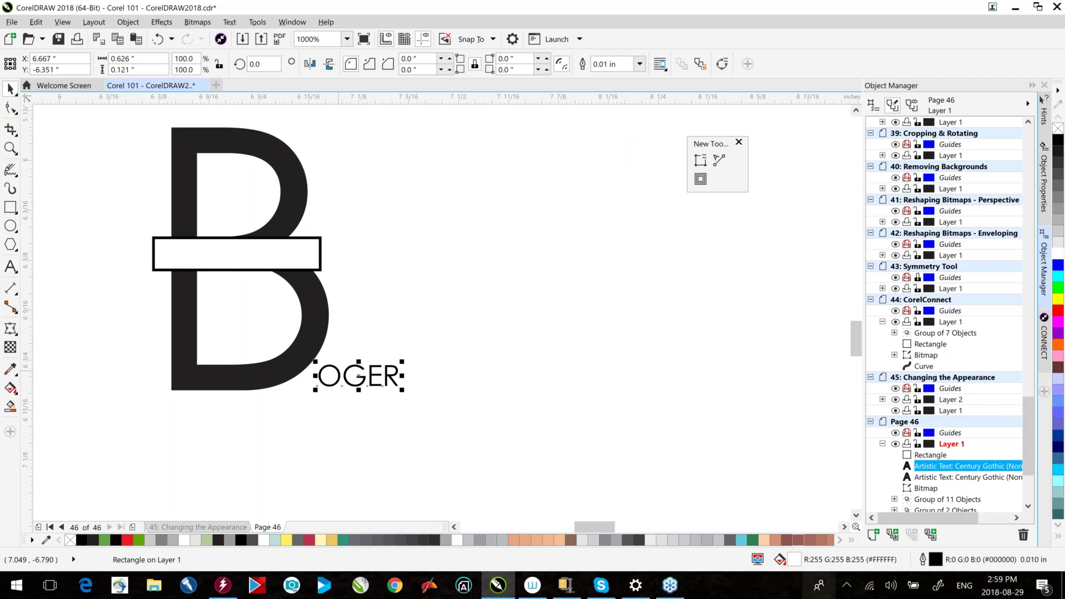
drag(317, 344, 186, 218)
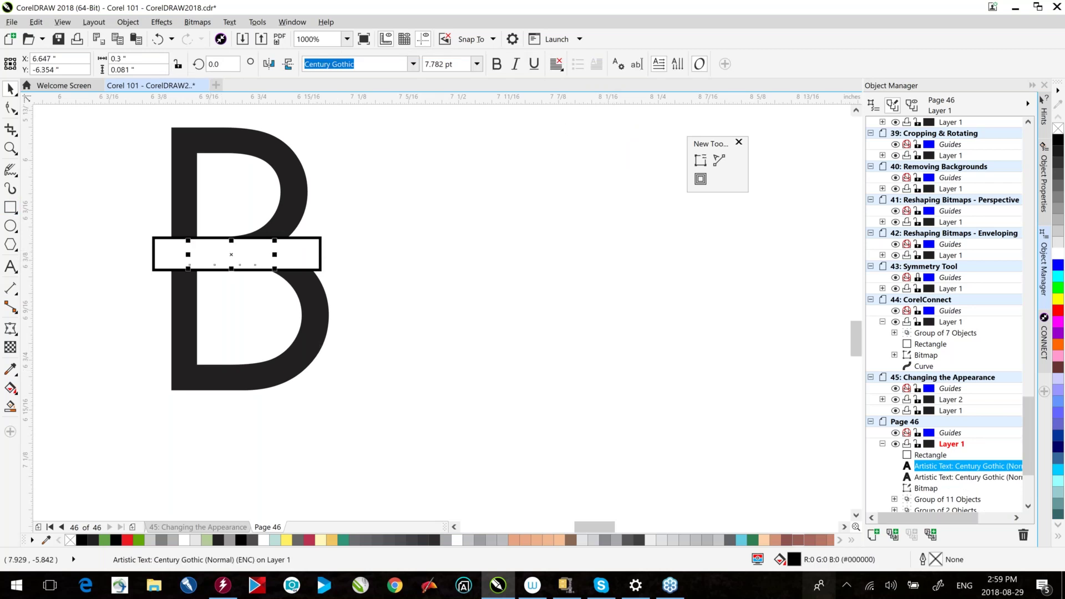
click(124, 23)
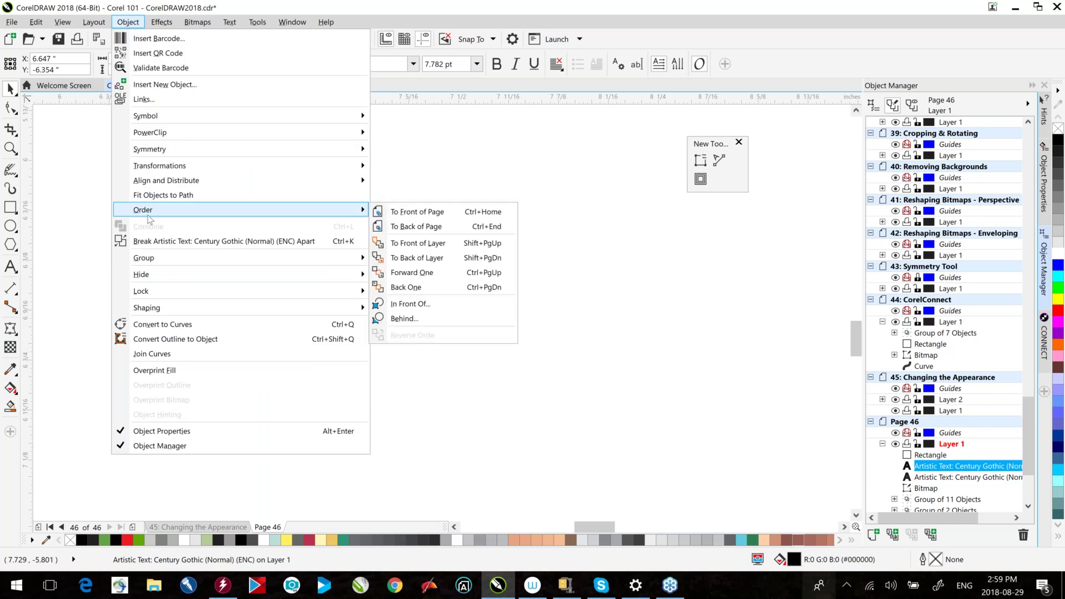
click(476, 192)
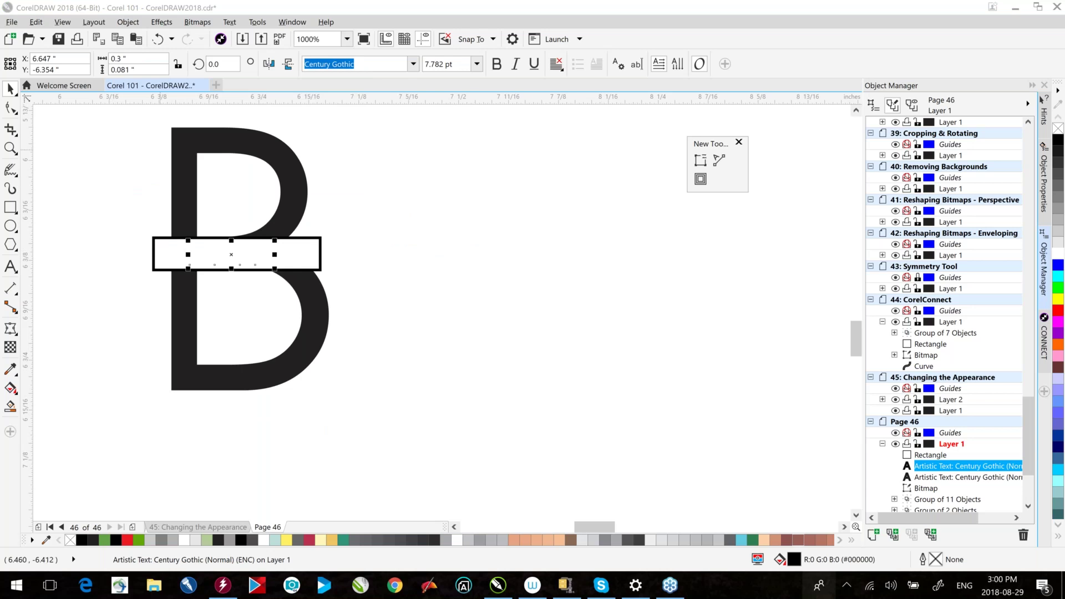
click(128, 22)
key(Escape)
key(Escape)
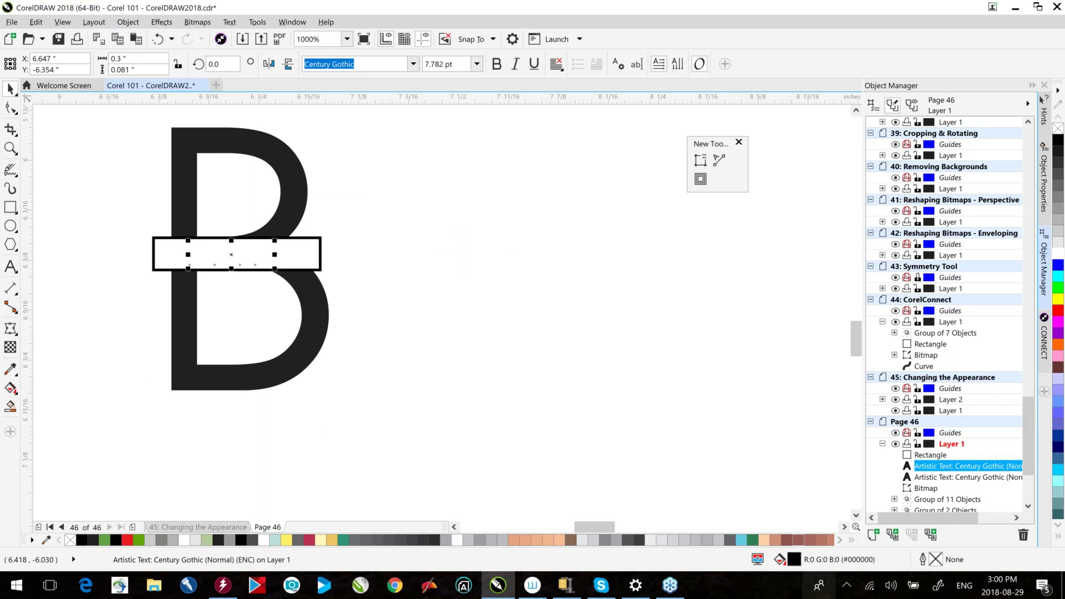
- Bring the small name text to the front of the white rectangle and insert the missing R at its start
key(shift+Page_Up)
click(413, 230)
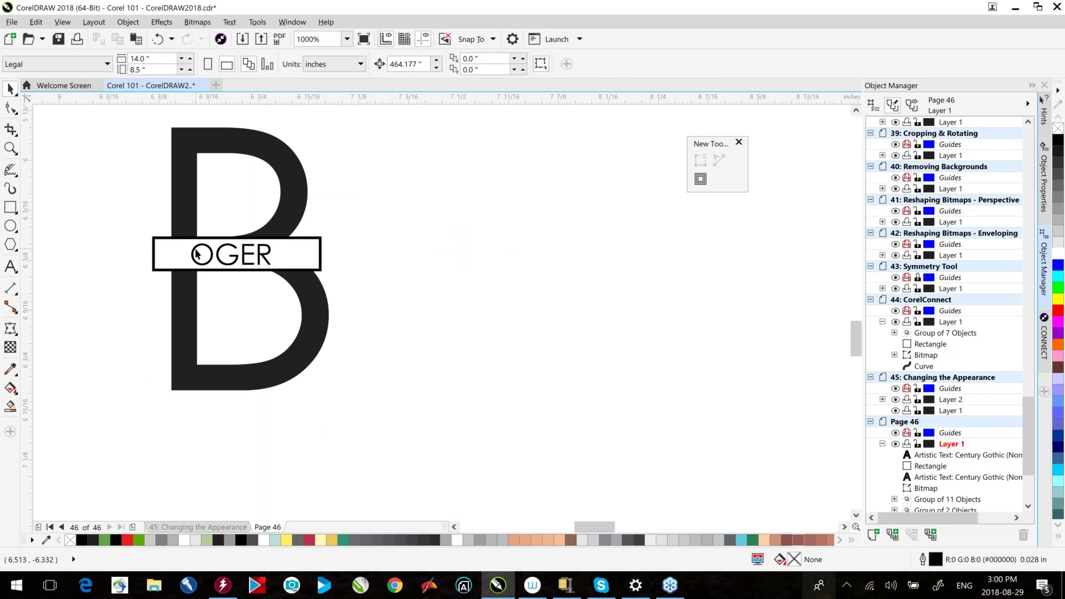
double_click(196, 254)
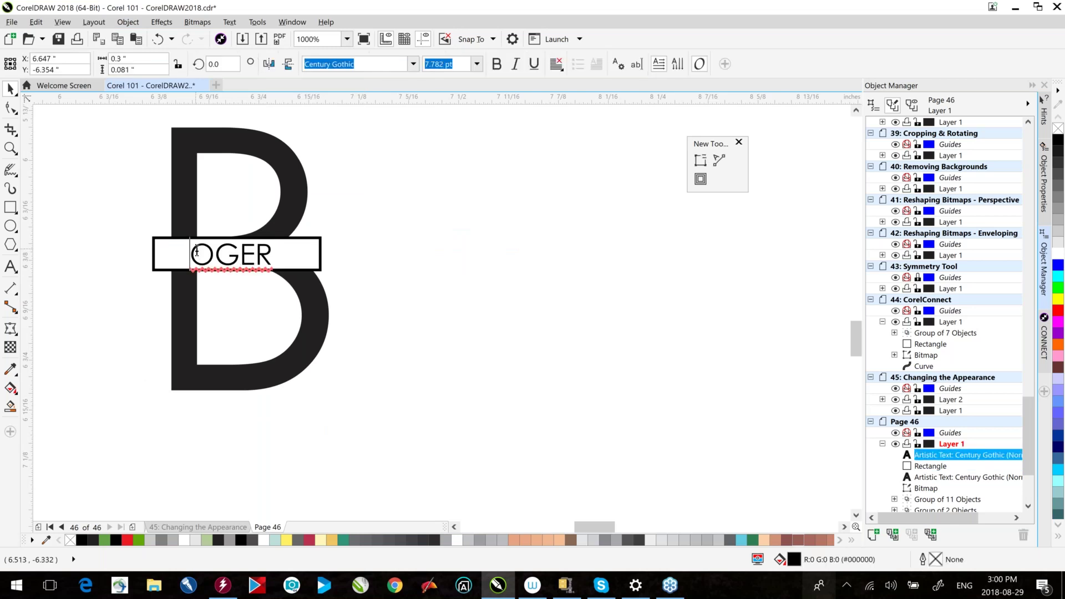
text(R)
key(ctrl+space)
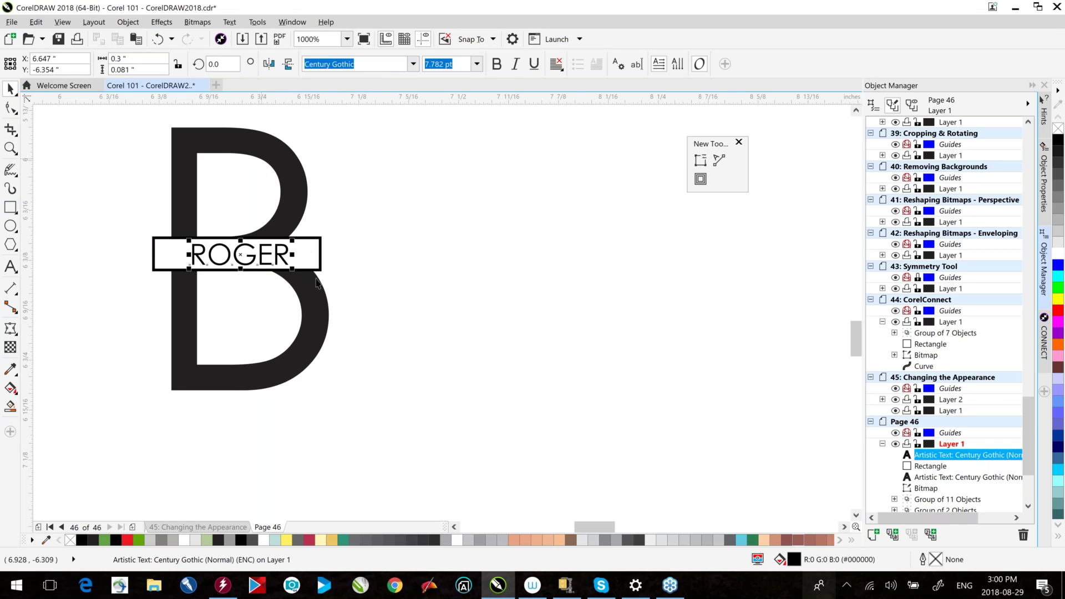
- Replace the large letter B behind the white rectangle with W
click(252, 150)
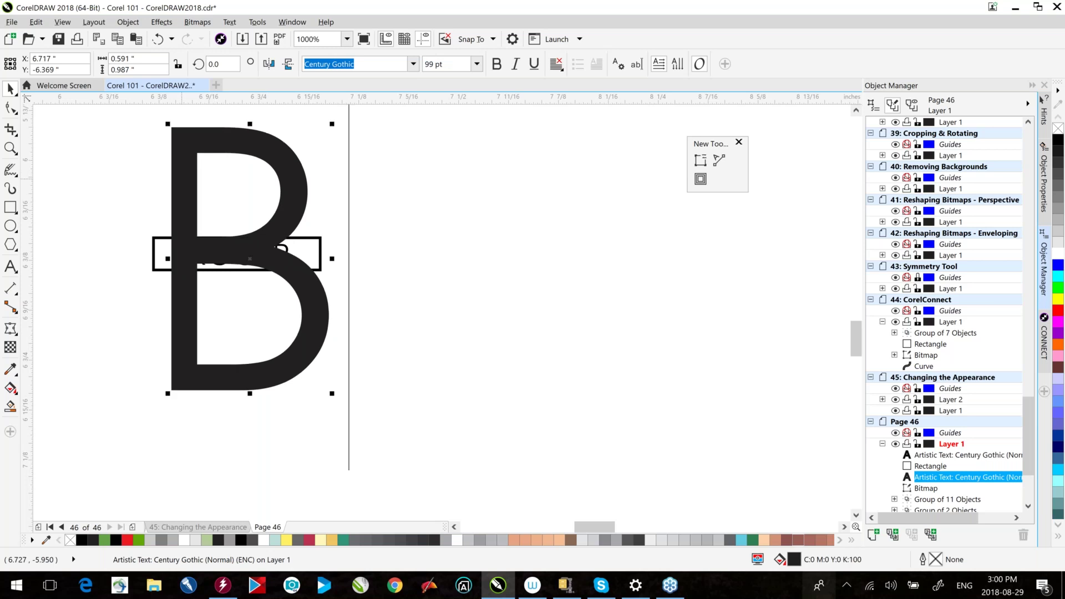
double_click(178, 180)
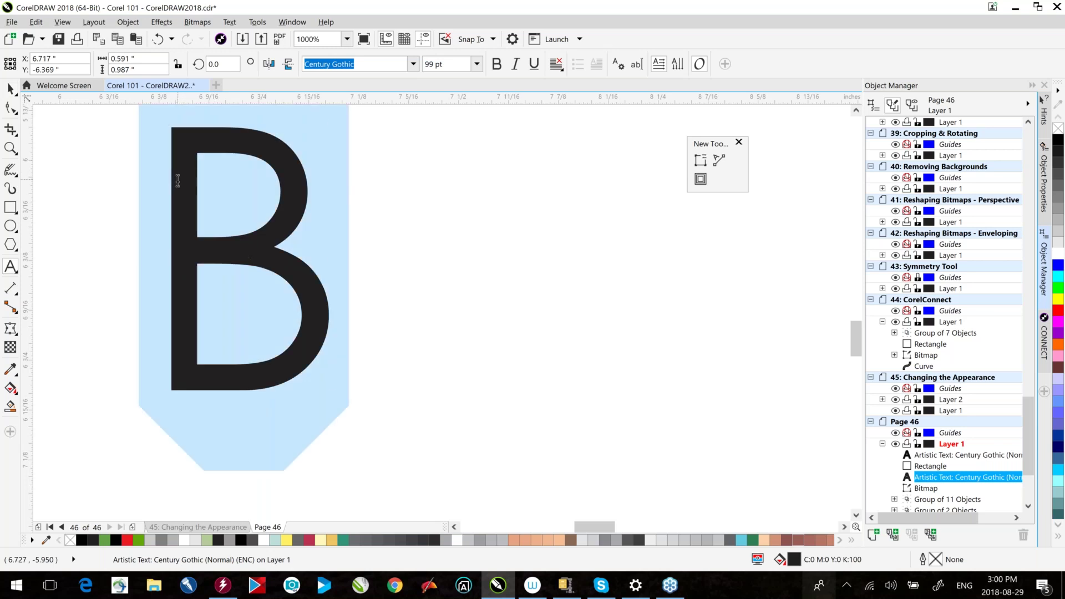
text(W)
click(10, 88)
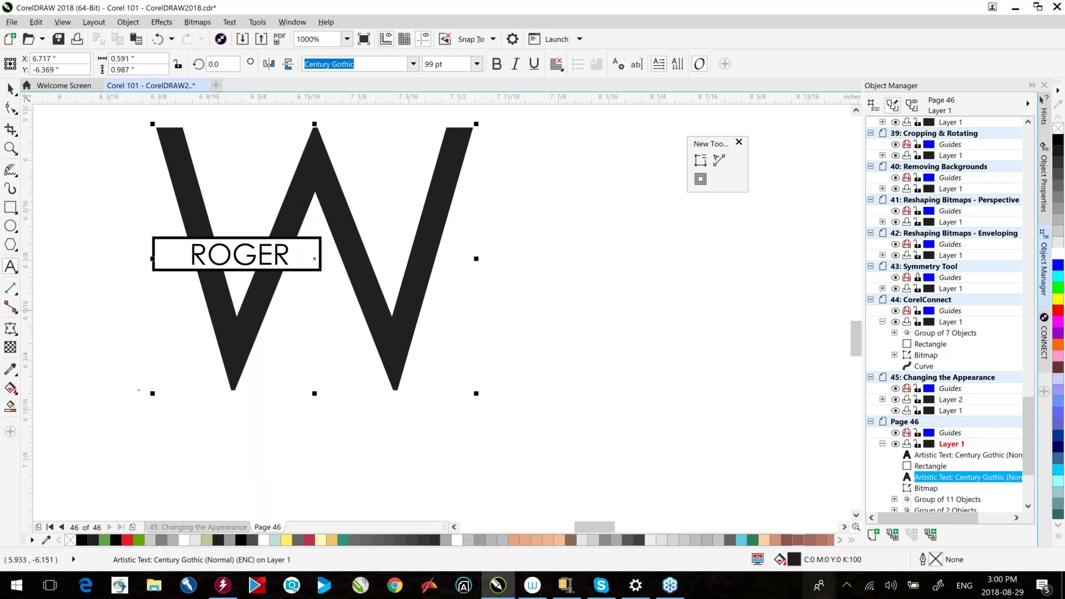
key(Escape)
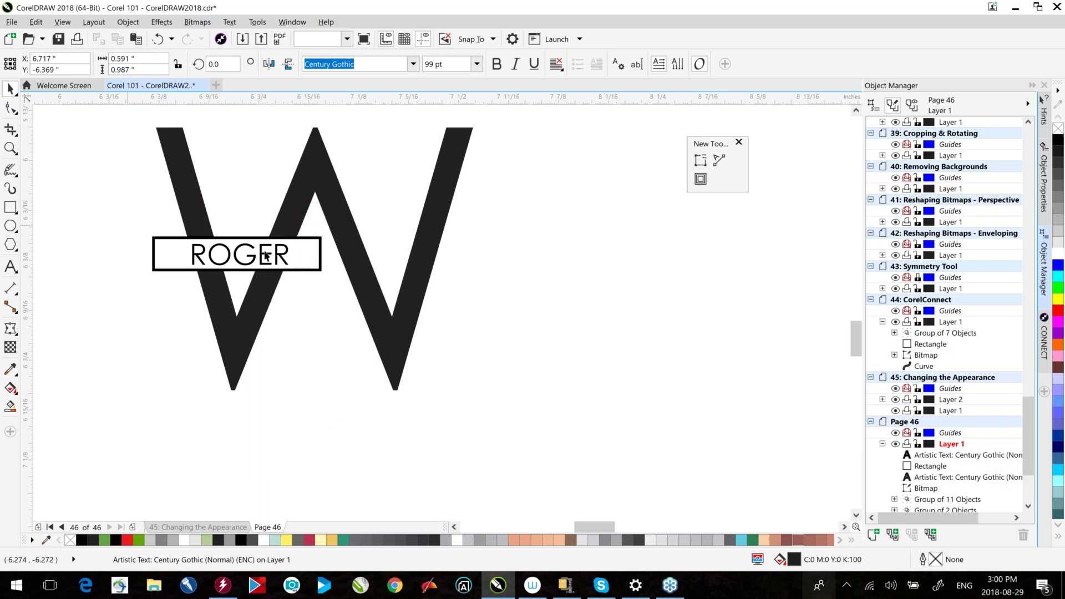
- Enlarge the white rectangle and its name text together and center them across the middle of the large W
drag(265, 254, 336, 283)
drag(326, 232, 462, 209)
drag(300, 263, 307, 283)
click(184, 161)
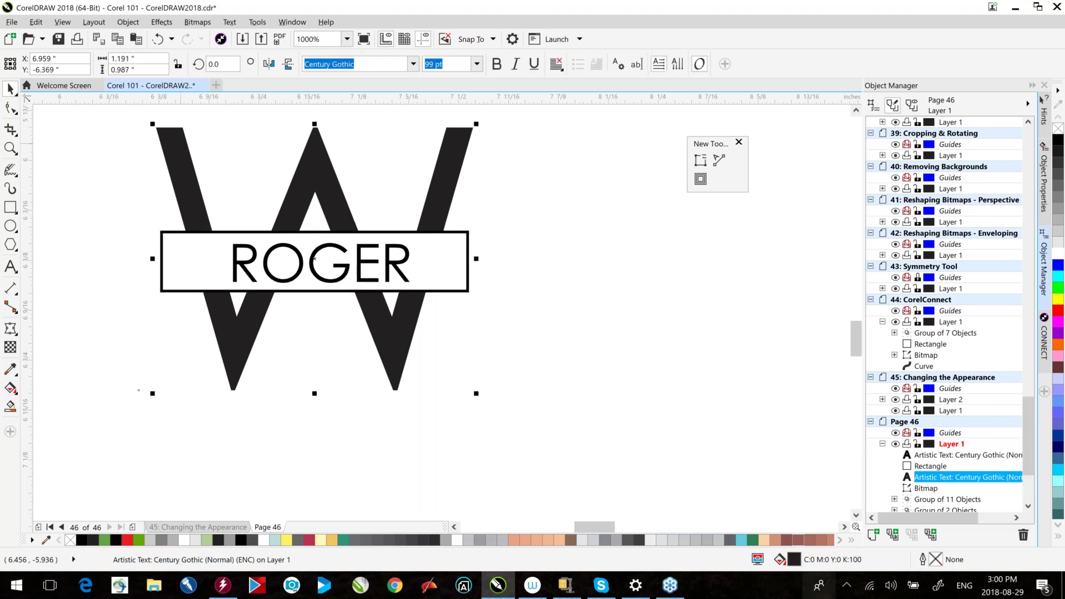